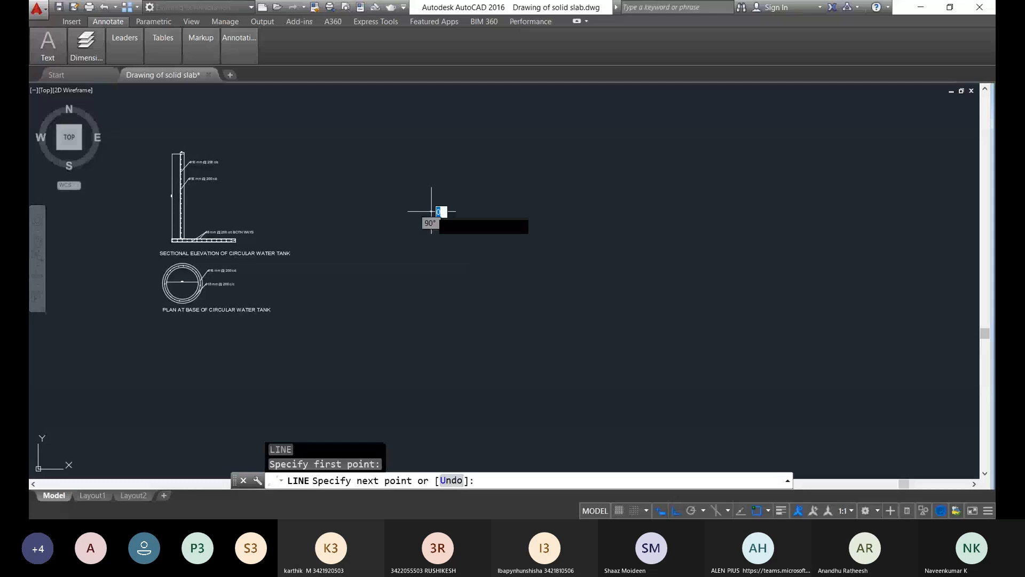
Step: Draw a closed rectangle from straight lines beside the water tank drawings, with horizontal sides 5000 long
type("5000")
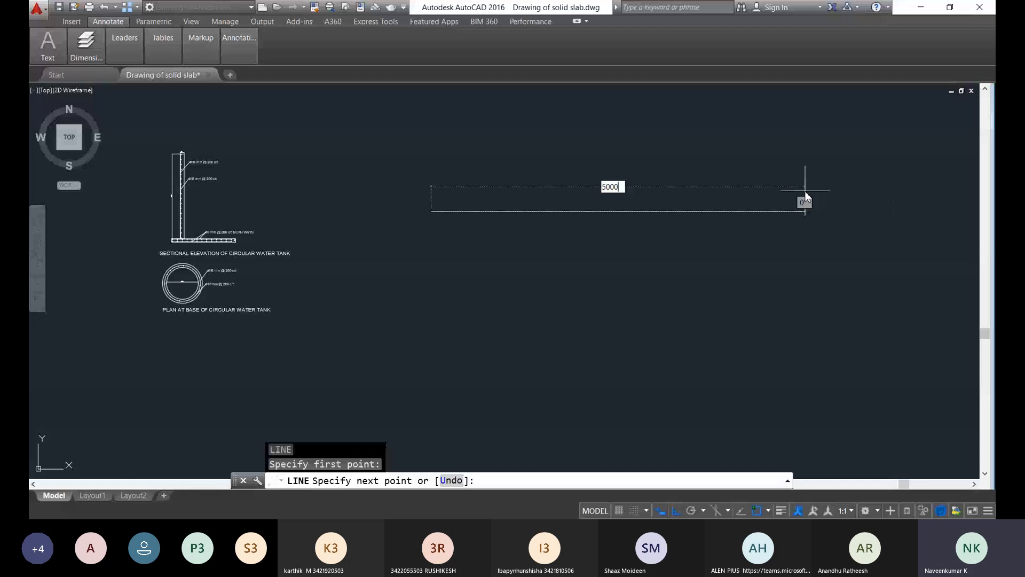
key("Return")
key("Escape")
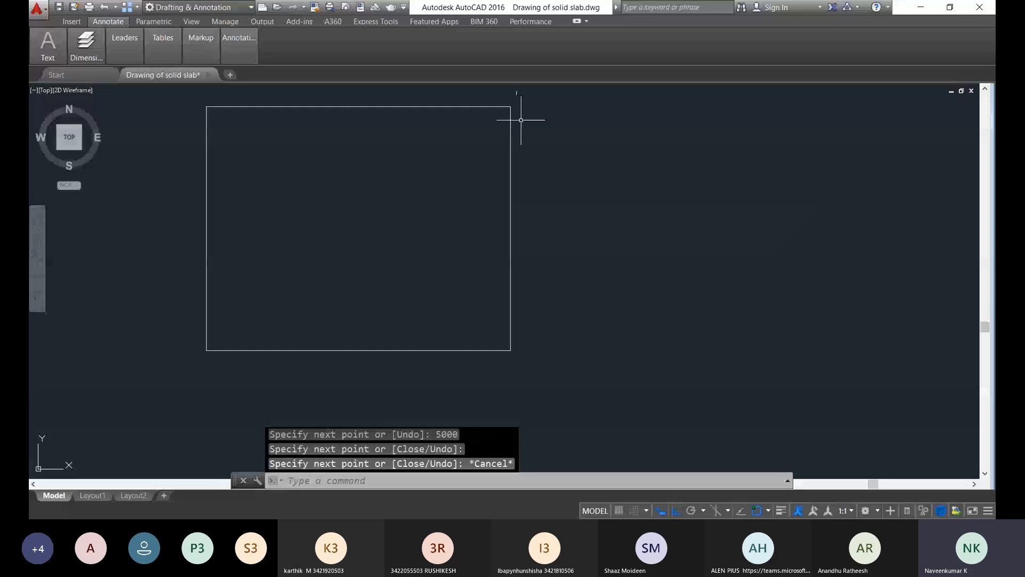
scroll(521, 120, "down", 2)
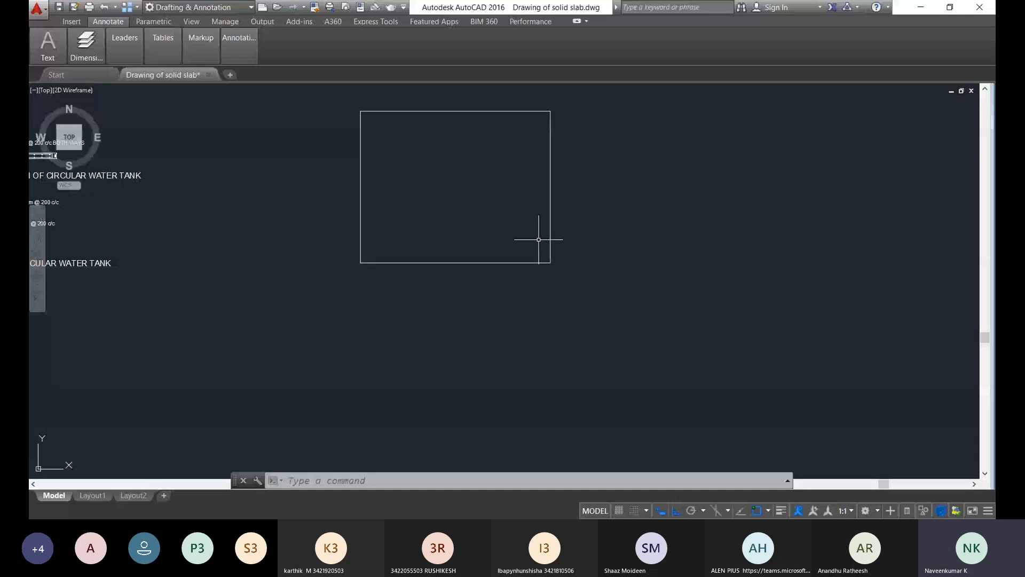
Step: Offset all four sides of the rectangle outward by 170
type("o")
key("Return")
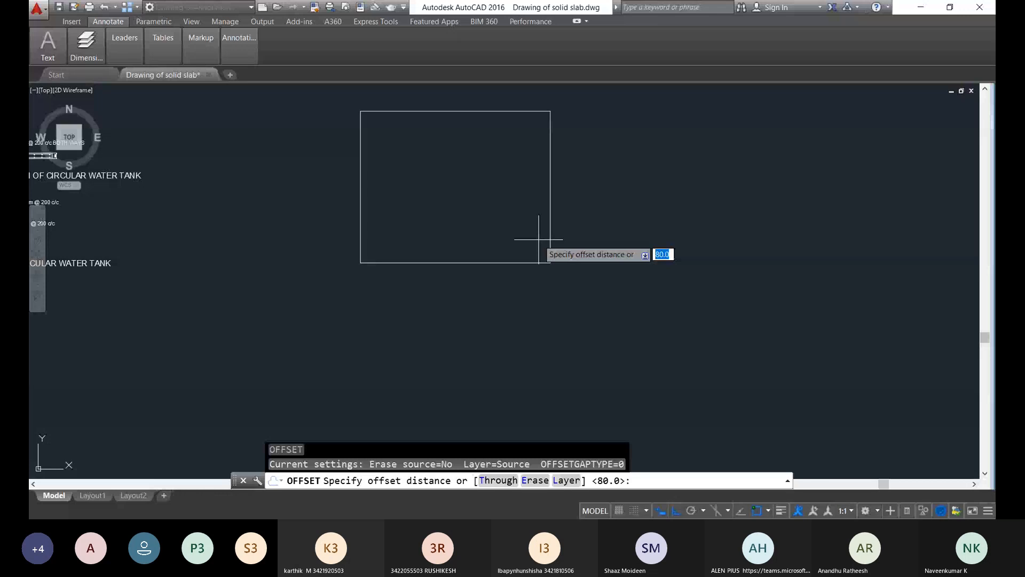
type("170")
key("Return")
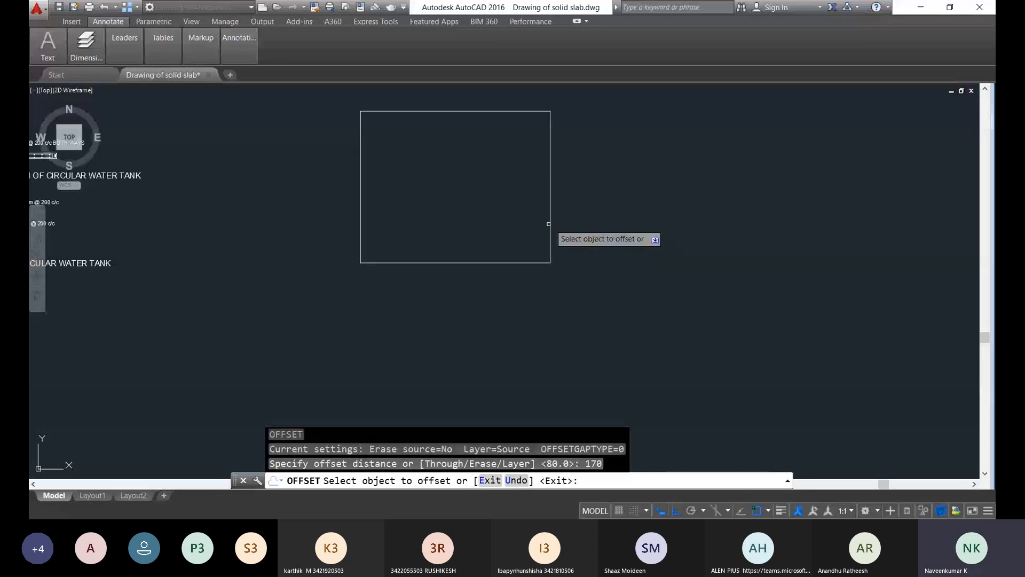
left_click(548, 224)
left_click(558, 227)
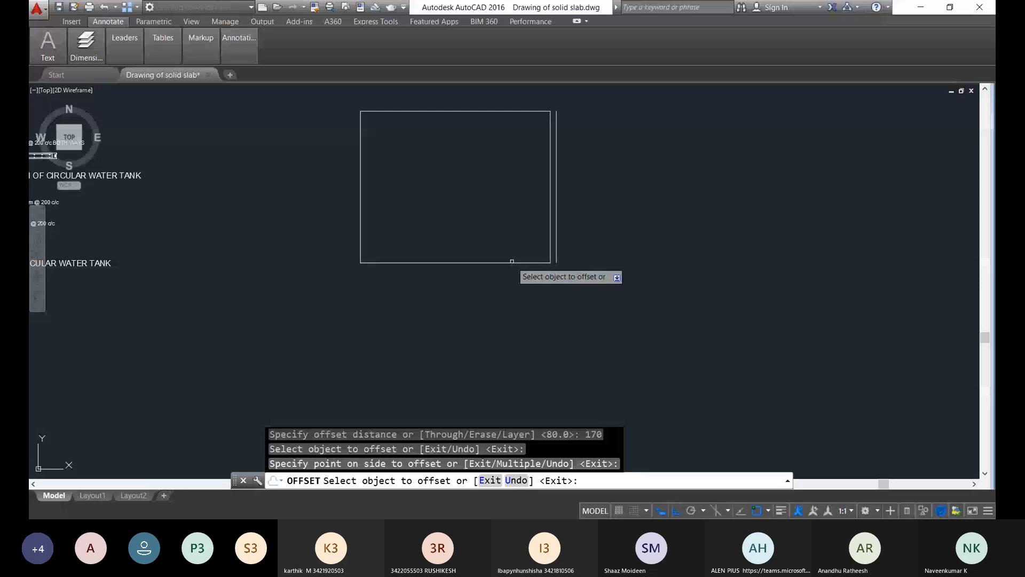
left_click(512, 262)
left_click(507, 270)
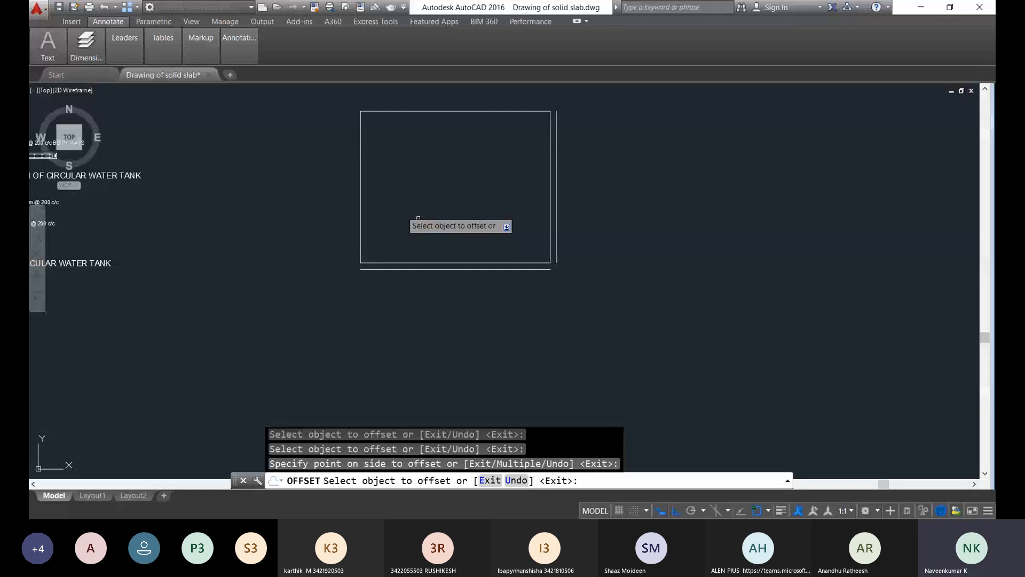
left_click(360, 190)
left_click(350, 184)
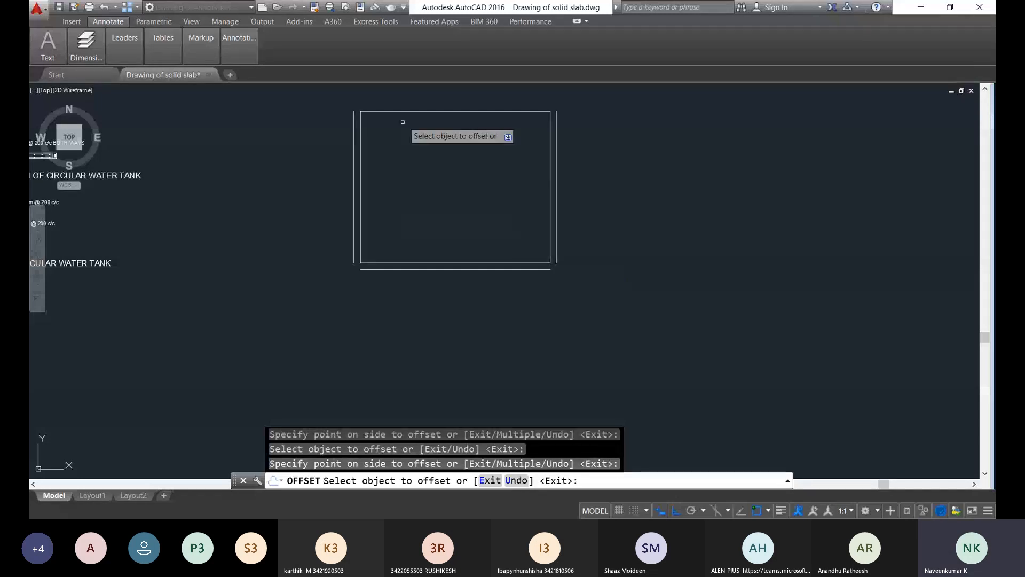
left_click(410, 111)
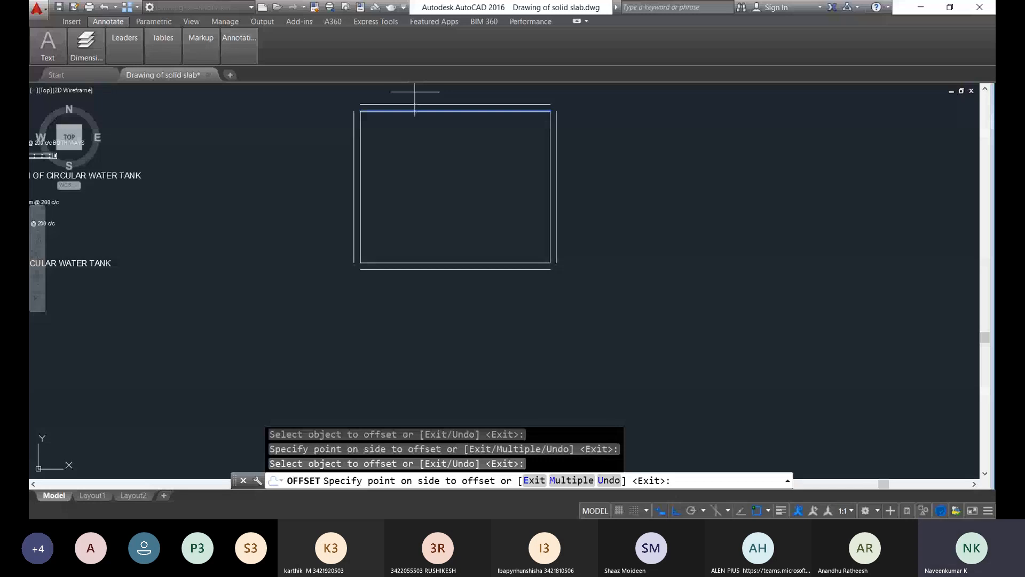
key("Escape")
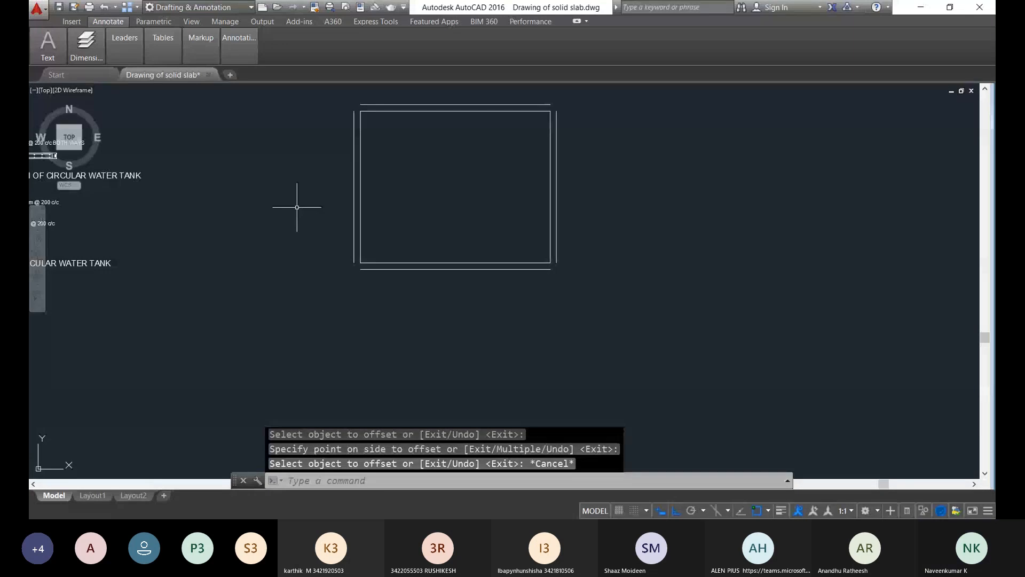
Step: Stretch the left and top outer lines past each other so they cross at the upper-left corner
scroll(350, 90, "up", 7)
left_click(386, 321)
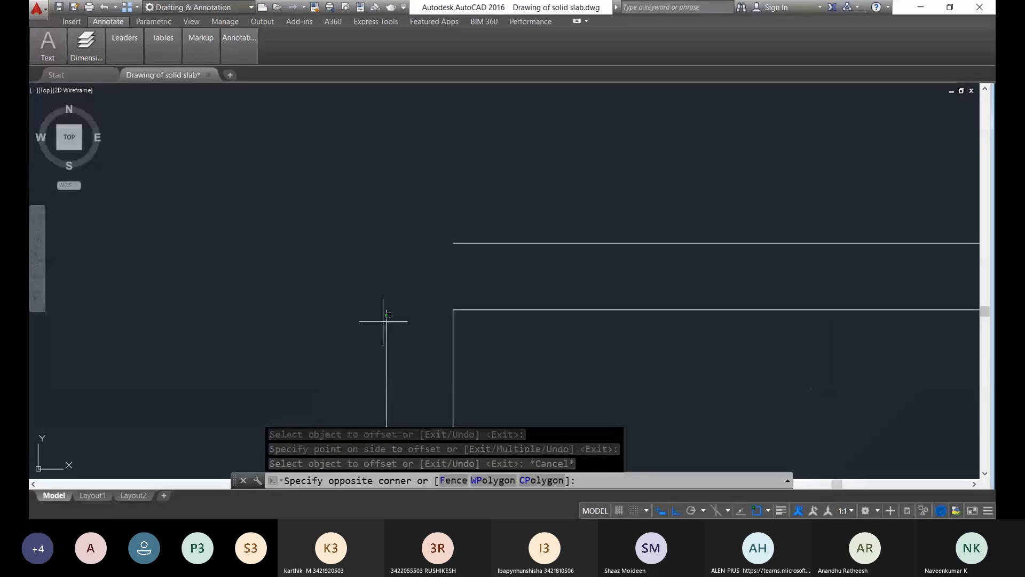
left_click(387, 310)
left_click(386, 146)
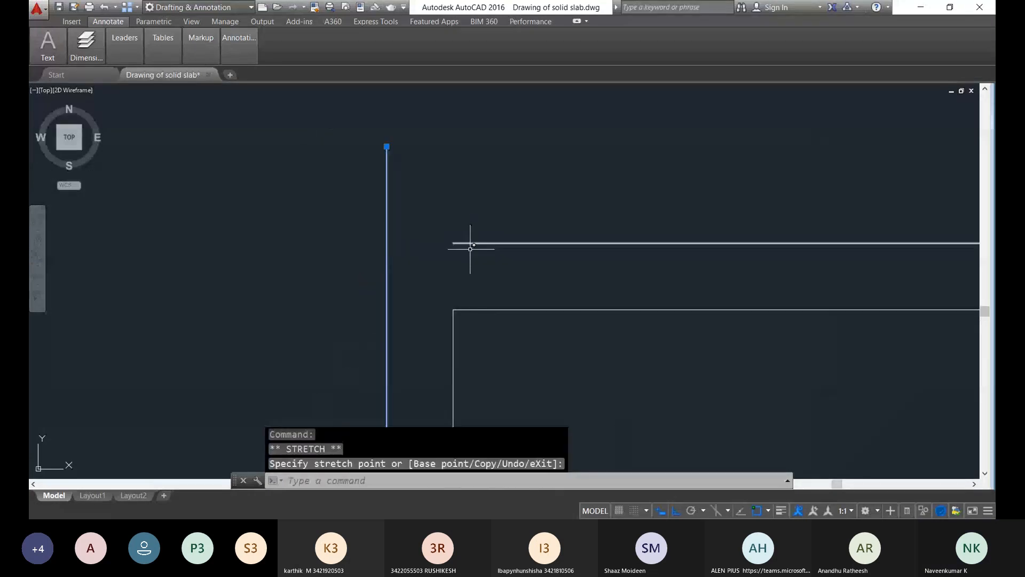
left_click(470, 240)
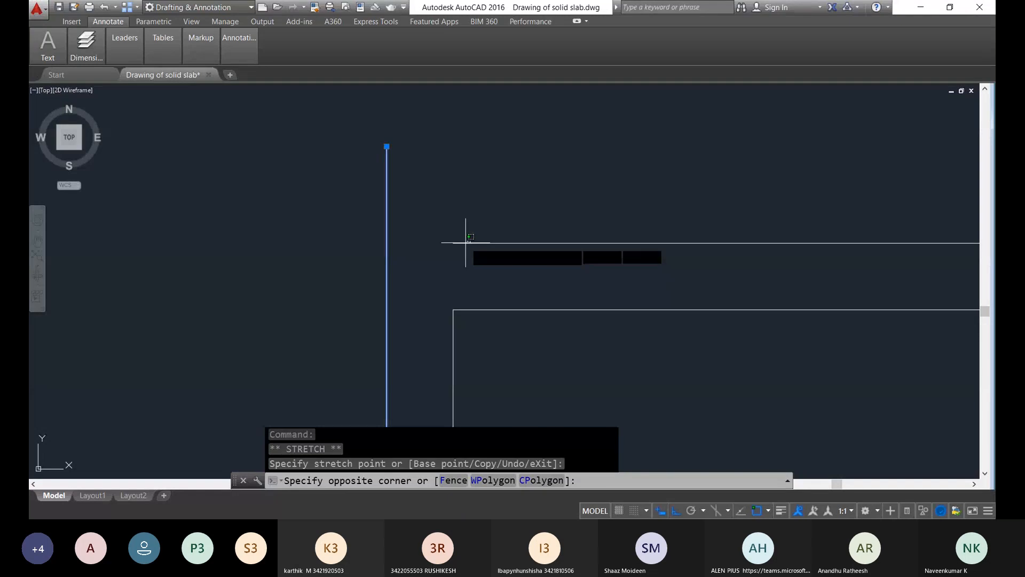
left_click(465, 243)
left_click(458, 242)
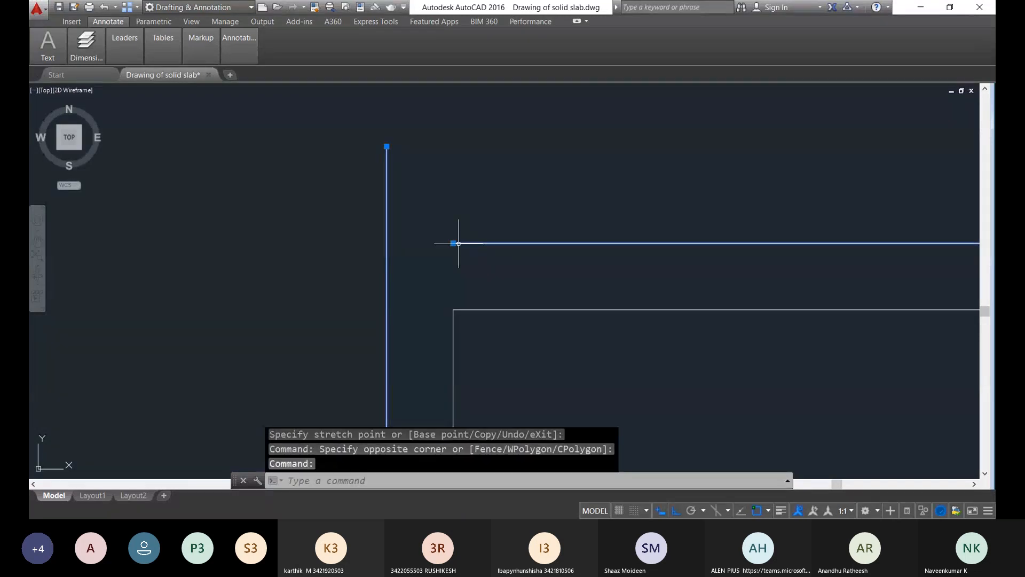
left_click(453, 243)
left_click(386, 243)
Step: Stretch the right and top outer lines past each other so they cross at the upper-right corner
scroll(387, 243, "down", 6)
left_click(533, 250)
left_click(533, 244)
left_click(533, 171)
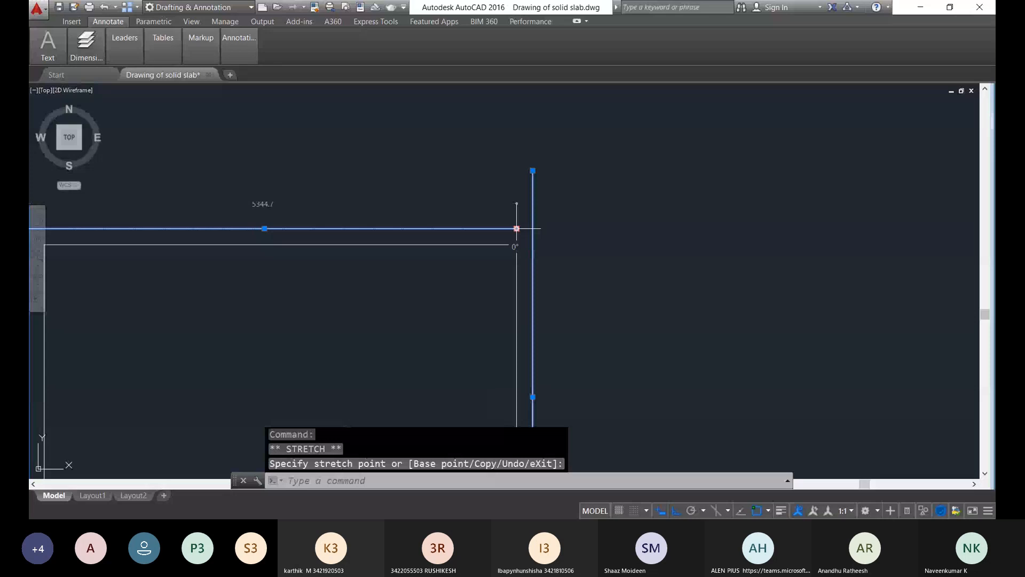
Step: Stretch the outer lines across both lower corners, extending the left line down about 495 and the right line about 382
scroll(528, 280, "down", 7)
scroll(486, 320, "up", 6)
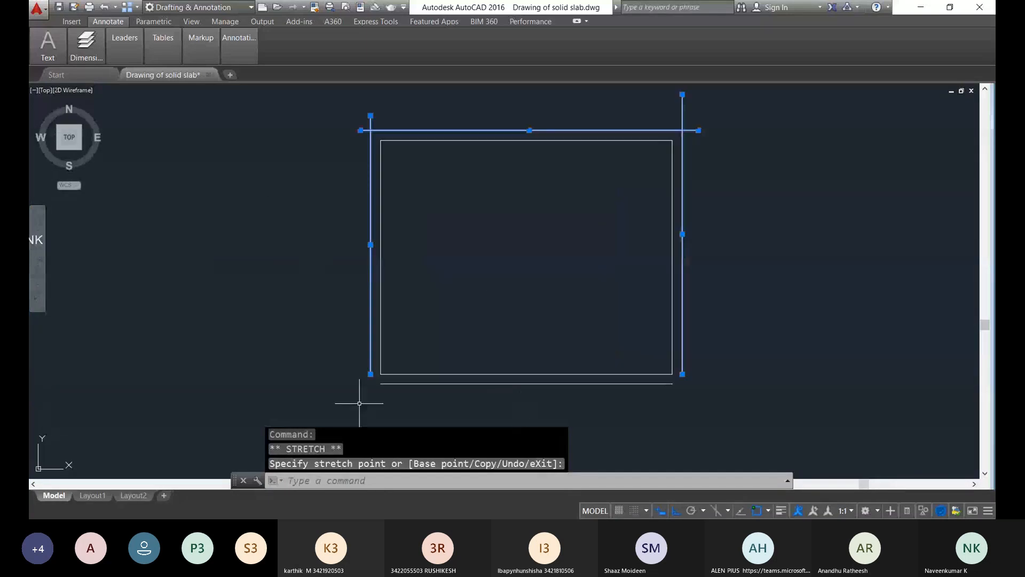
scroll(360, 403, "up", 3)
left_click(484, 231)
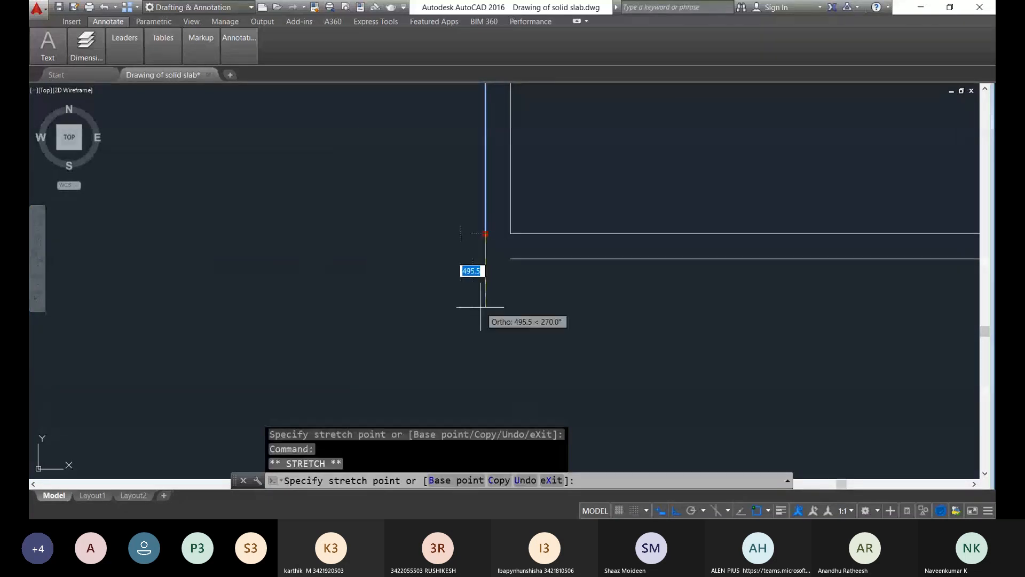
left_click(485, 307)
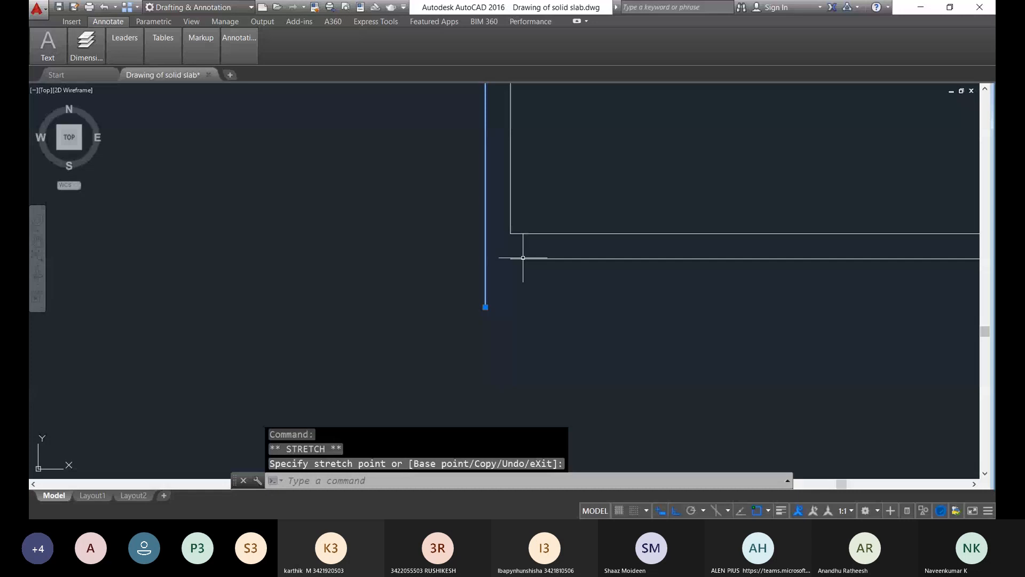
left_click(524, 258)
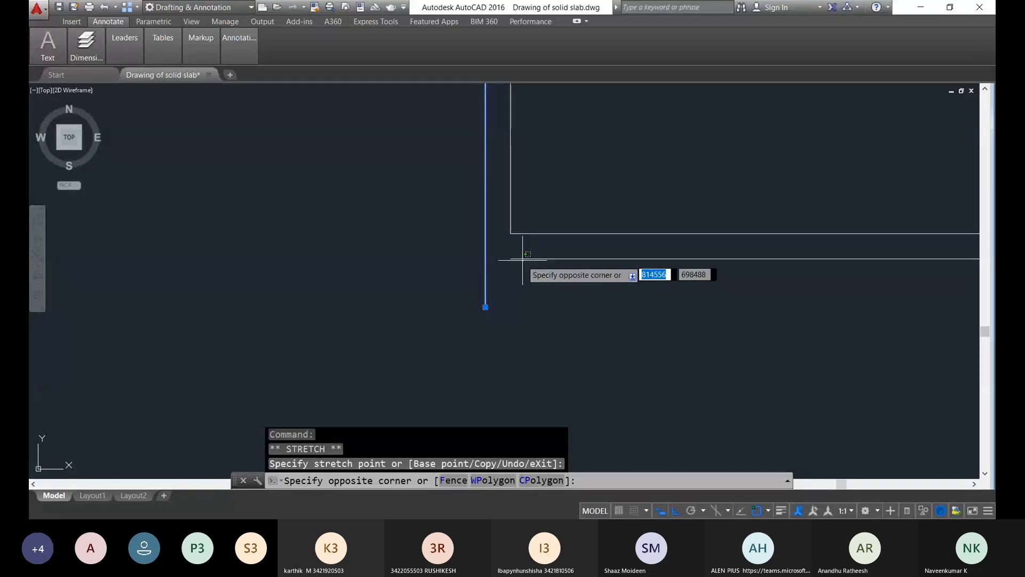
left_click(521, 258)
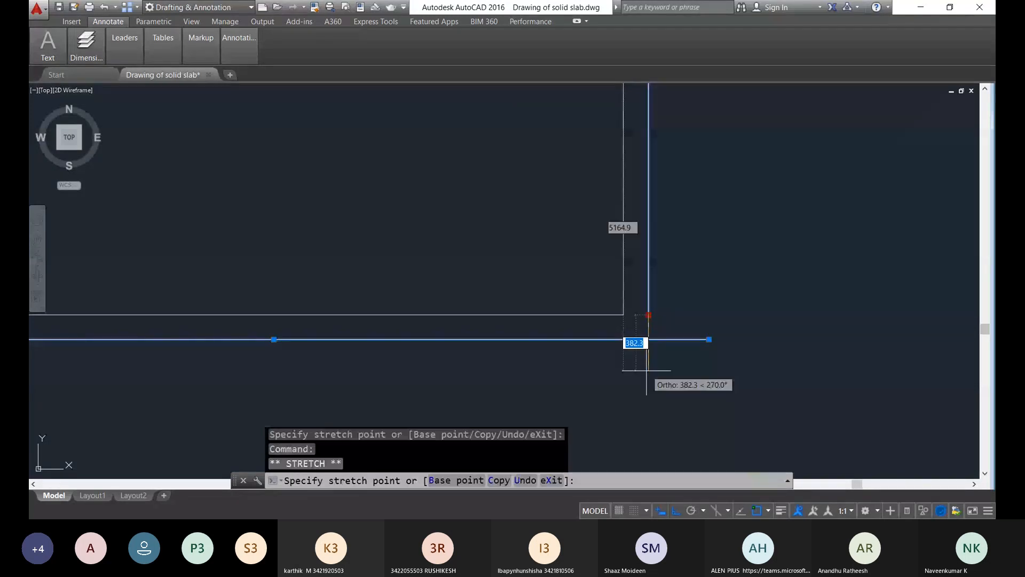
left_click(648, 370)
scroll(733, 405, "down", 5)
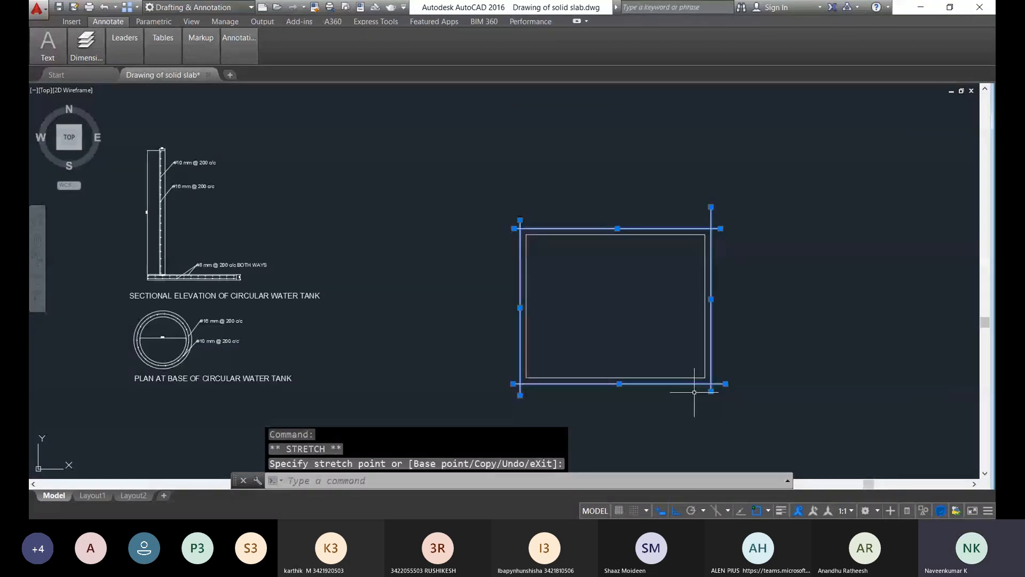
key("Escape")
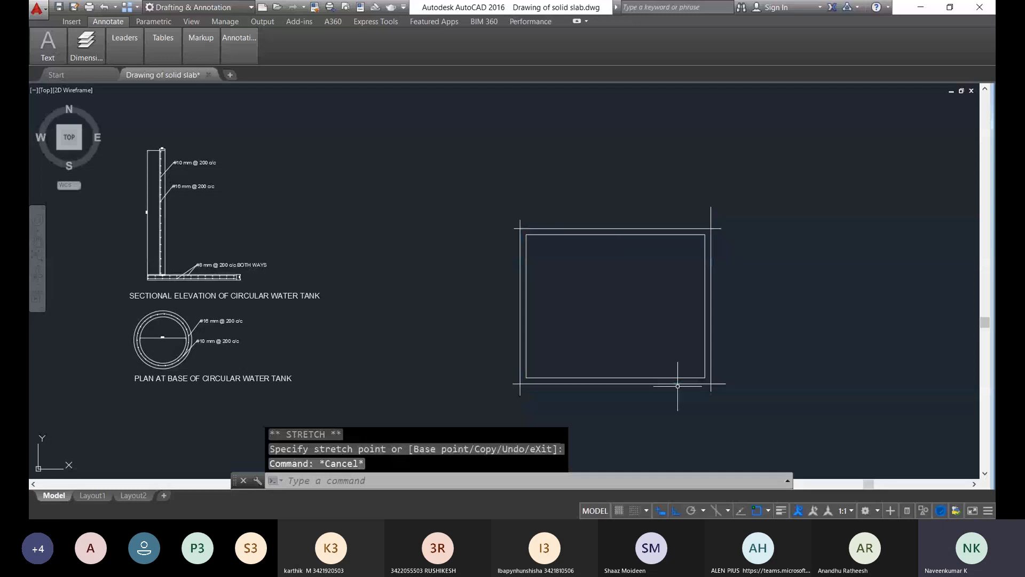
key("Return")
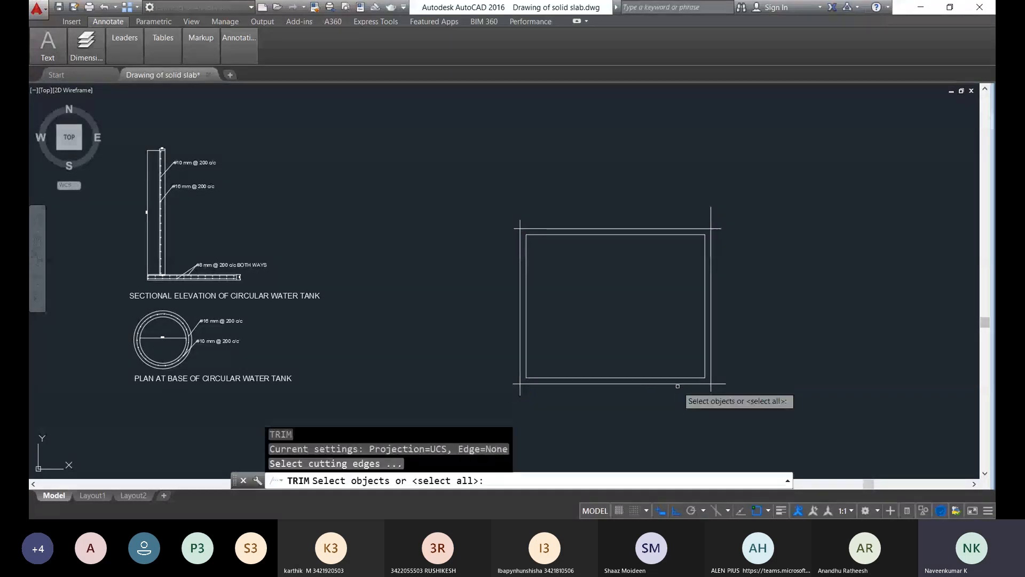
scroll(709, 224, "up", 6)
left_click(753, 210)
left_click(644, 171)
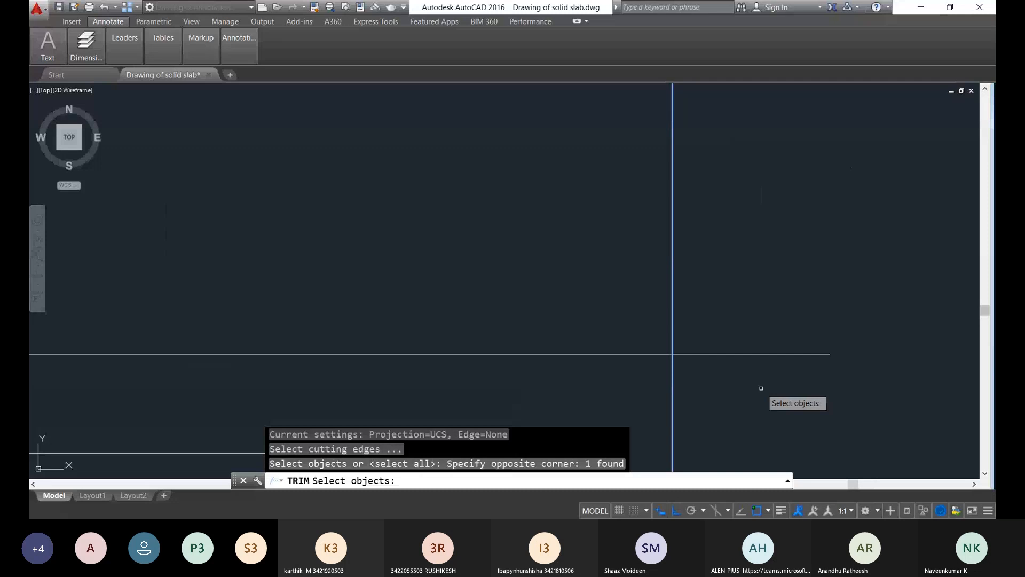
key("Escape")
Step: Trim the overhanging line ends at both upper corners of the outer rectangle, using all objects as cutting edges
key("Return")
key("Return")
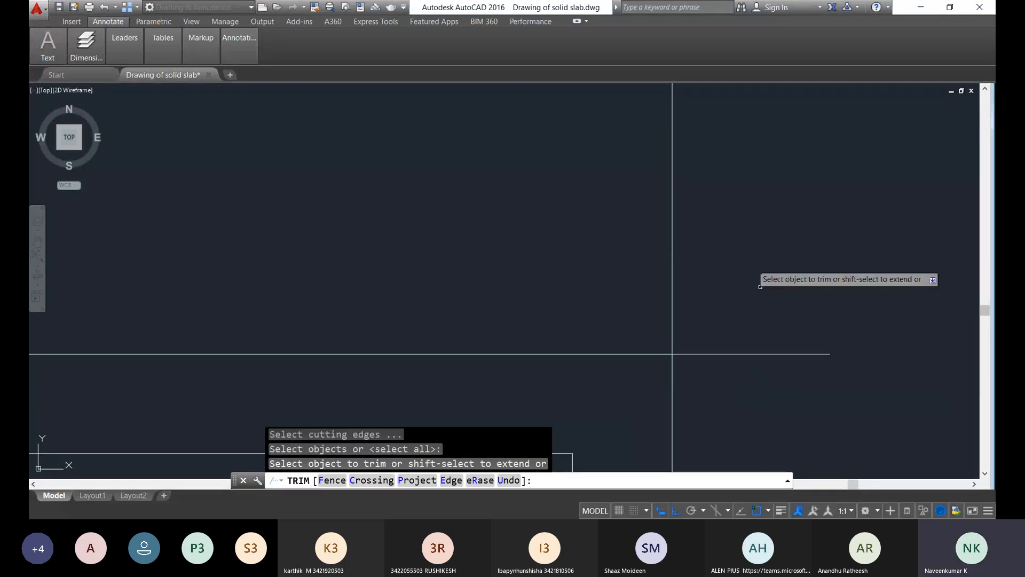
left_click(671, 219)
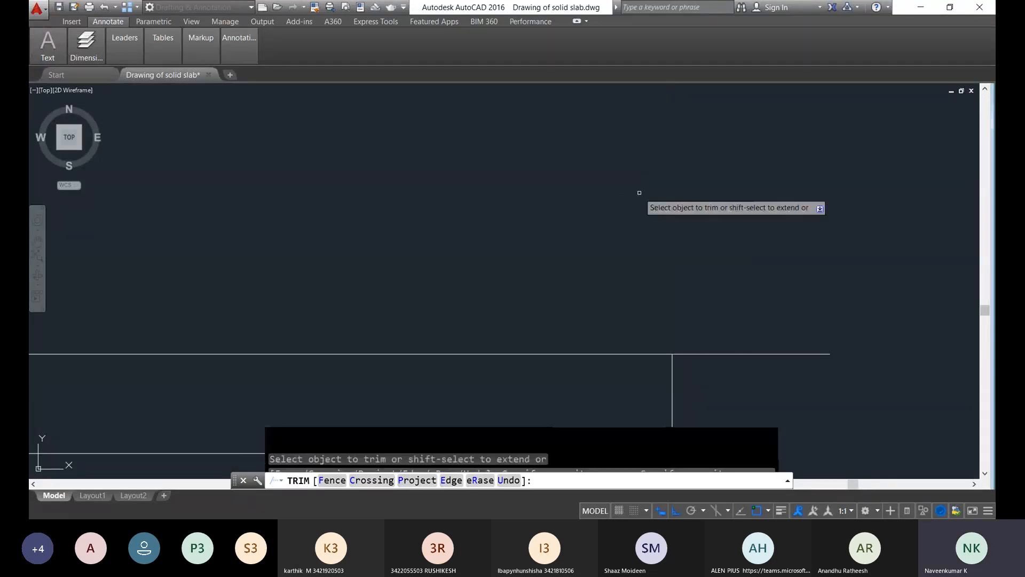
left_click(797, 377)
left_click(753, 325)
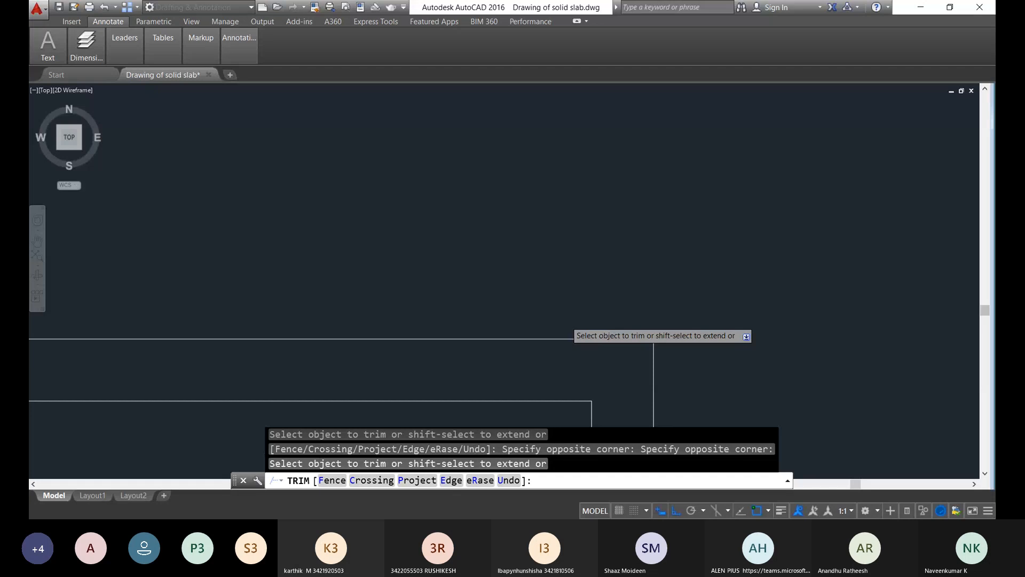
scroll(130, 308, "down", 5)
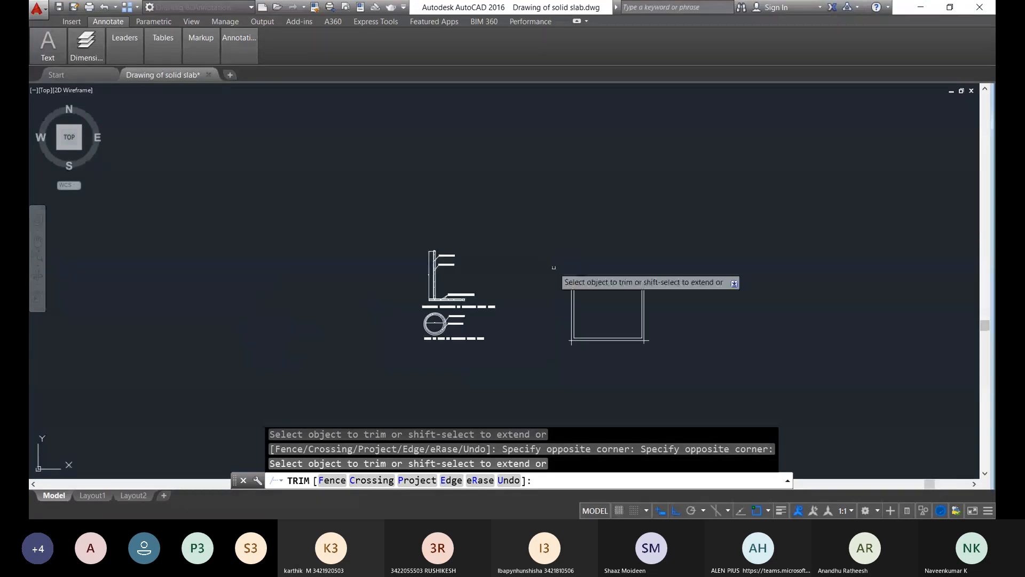
scroll(554, 267, "up", 6)
left_click(594, 327)
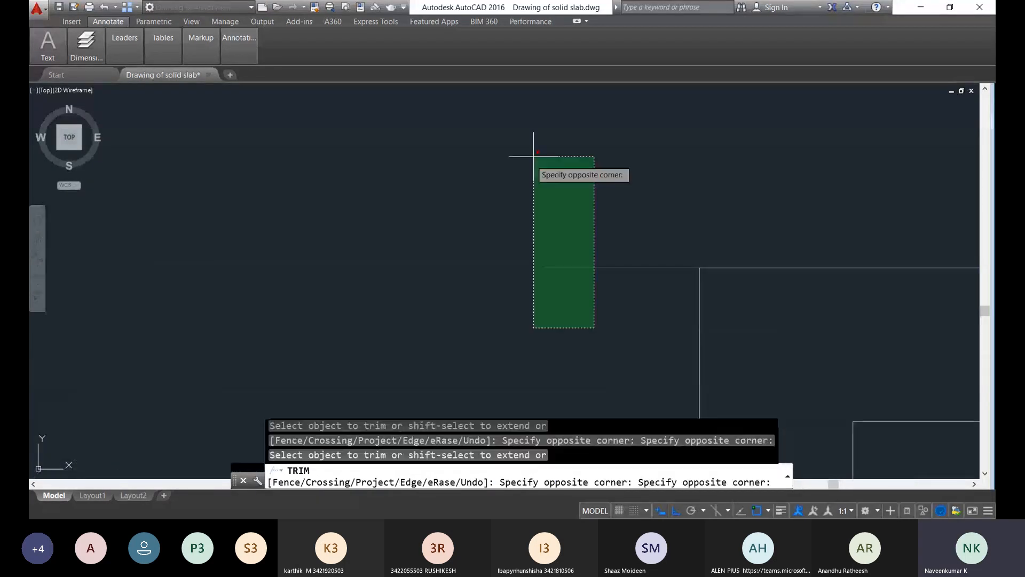
left_click(533, 156)
Step: Trim the overhanging line ends at both lower corners of the outer rectangle and end the Trim command
scroll(647, 339, "down", 10)
middle_click_drag(697, 368, 566, 167)
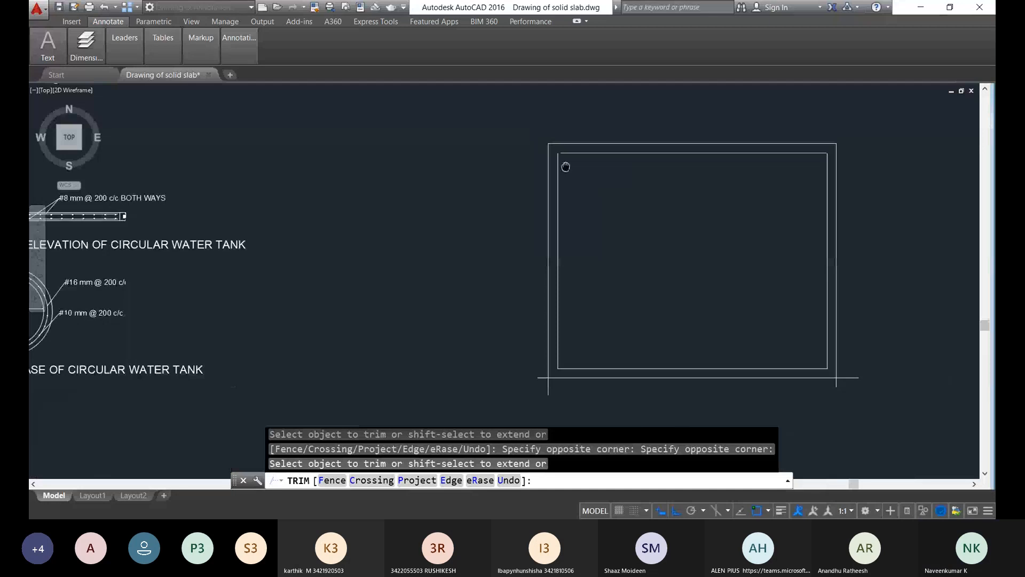
middle_click_drag(566, 167, 531, 130)
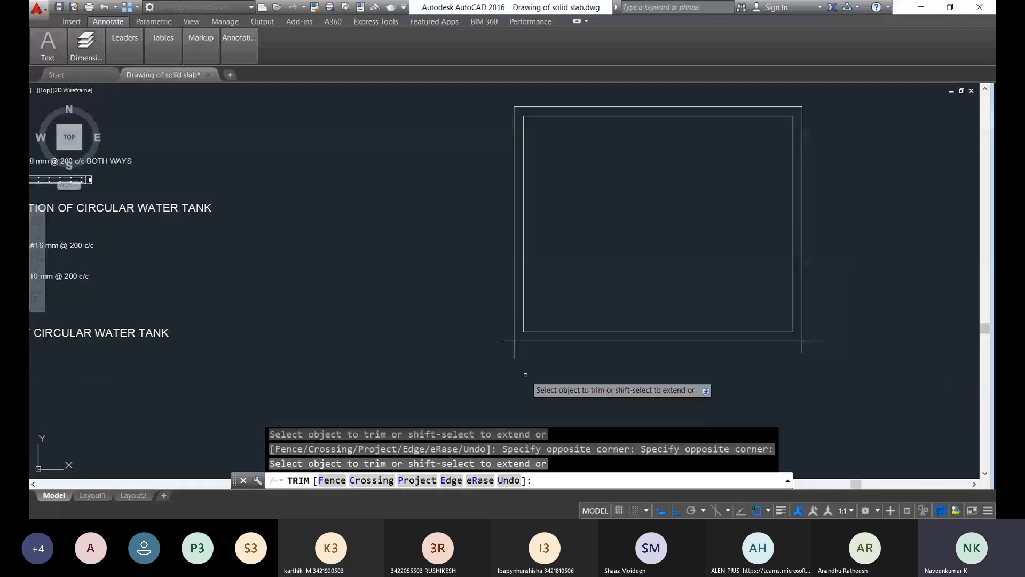
scroll(518, 367, "up", 8)
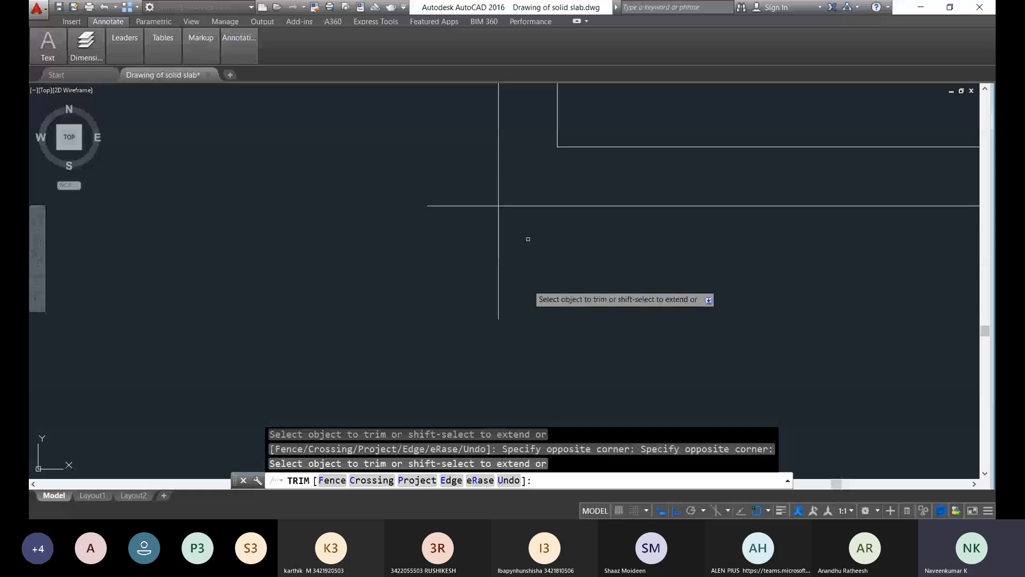
left_click(450, 232)
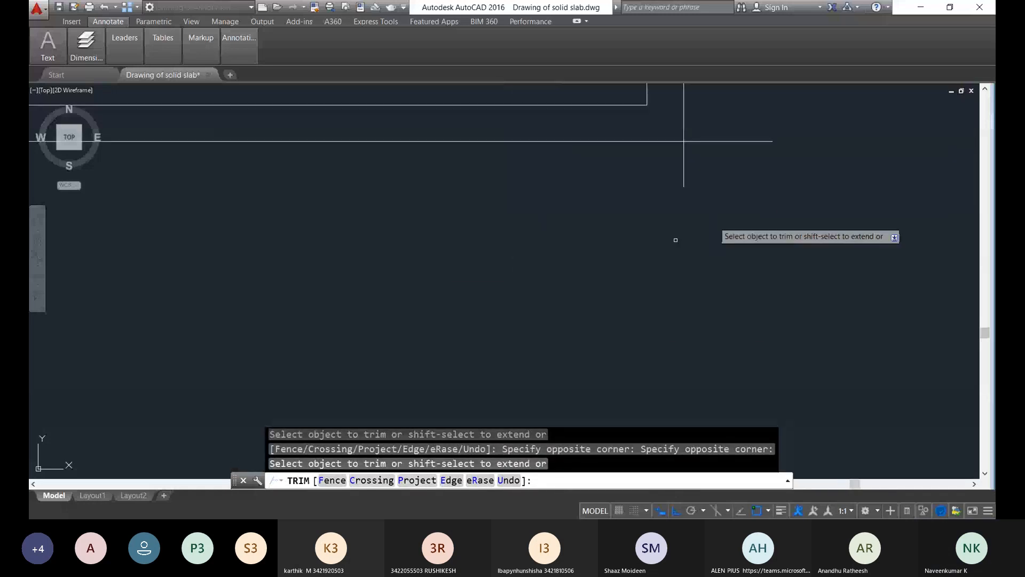
left_click(766, 195)
left_click(710, 88)
left_click(683, 219)
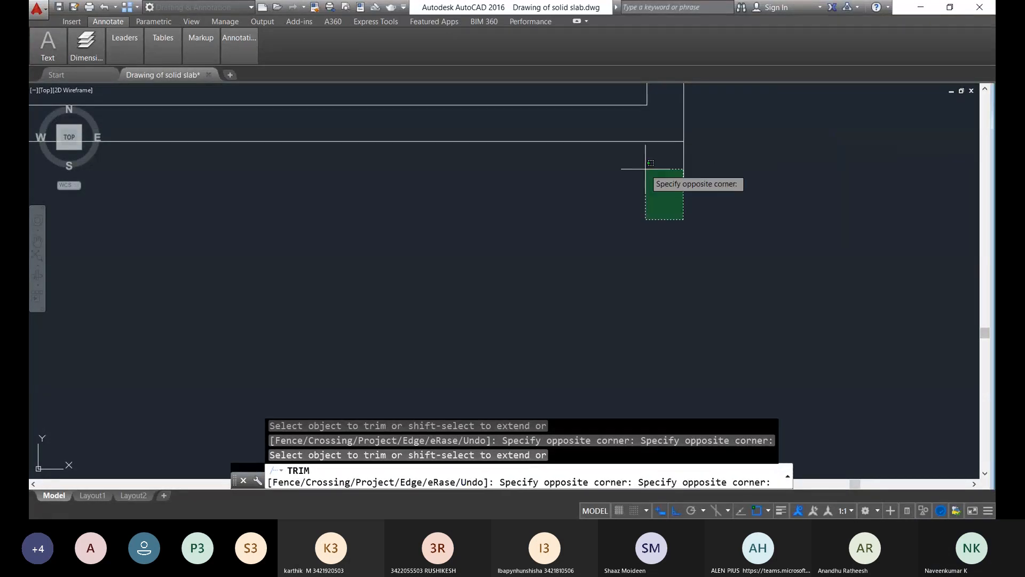
left_click(703, 162)
scroll(677, 190, "down", 5)
key("Escape")
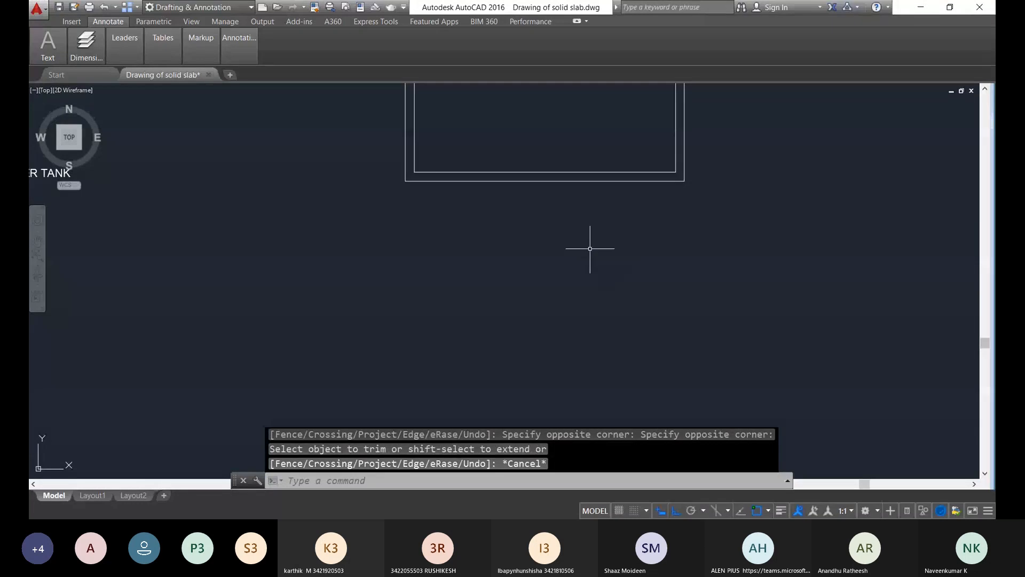
scroll(590, 249, "down", 8)
scroll(570, 208, "up", 10)
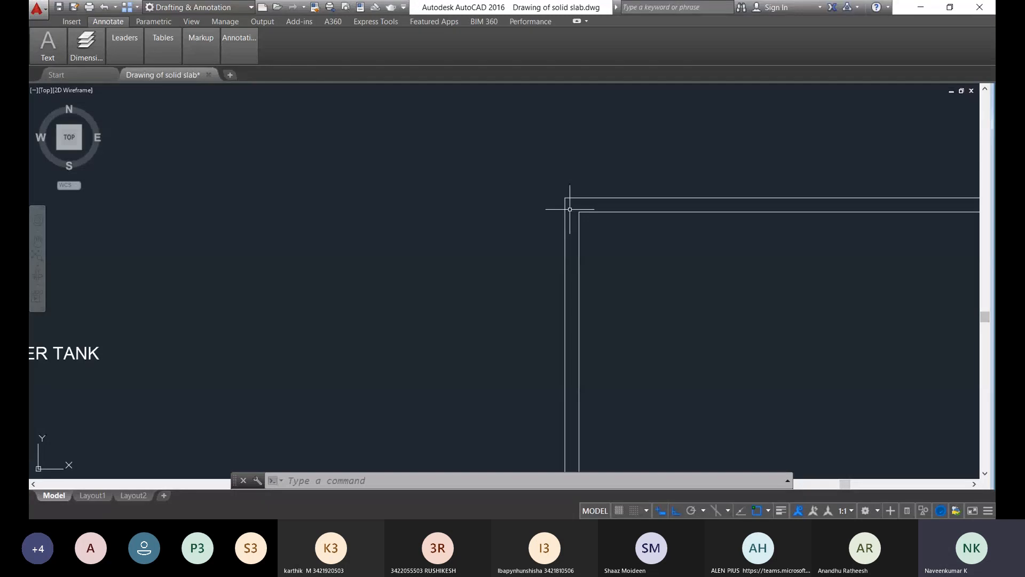
scroll(573, 221, "down", 8)
scroll(580, 225, "up", 4)
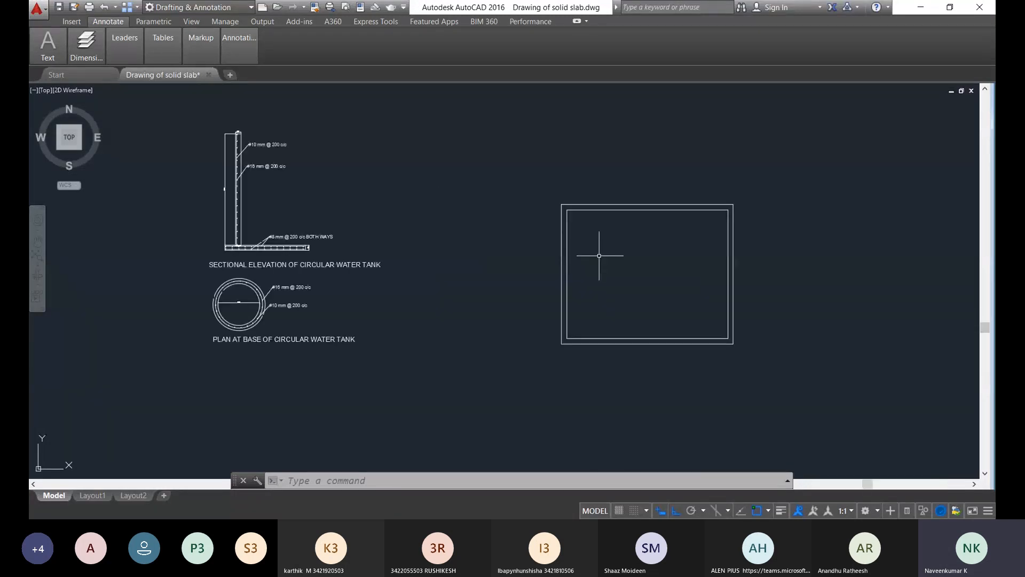
middle_click_drag(714, 369, 671, 300)
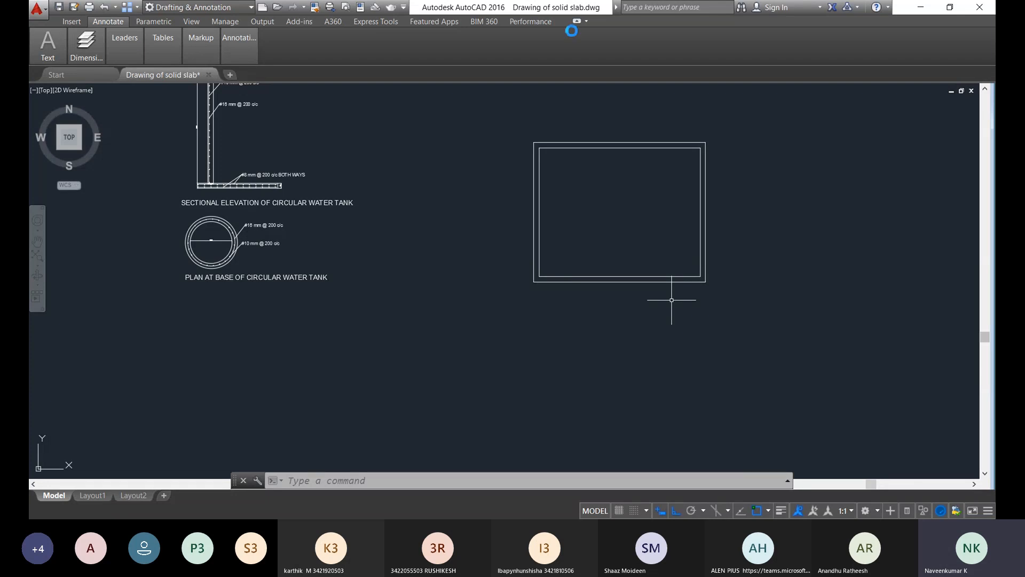
scroll(575, 85, "up", 2)
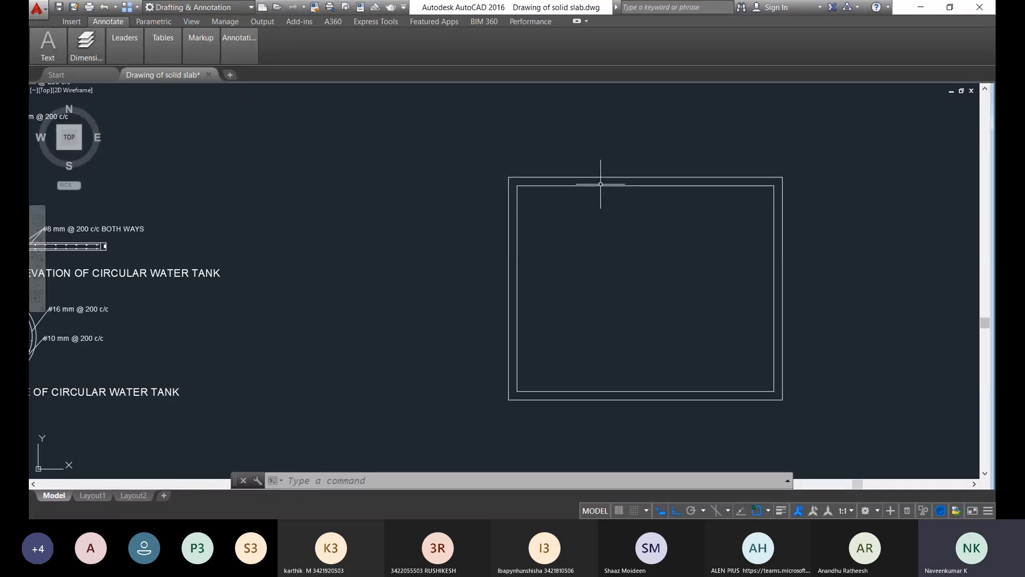
Step: Offset the outer and inner top wall lines by 30 toward the middle of the wall
scroll(453, 183, "up", 8)
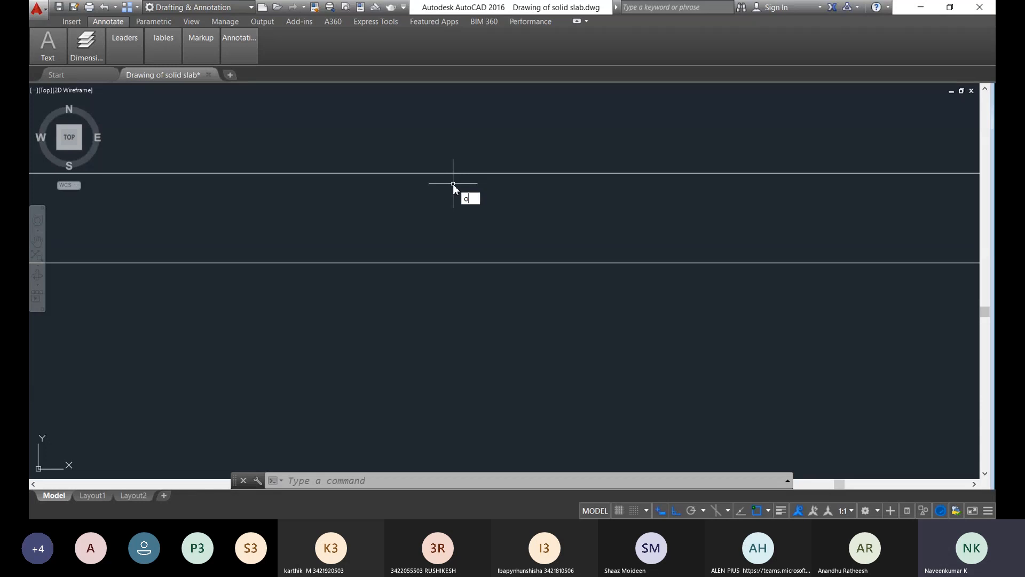
key("BackSpace")
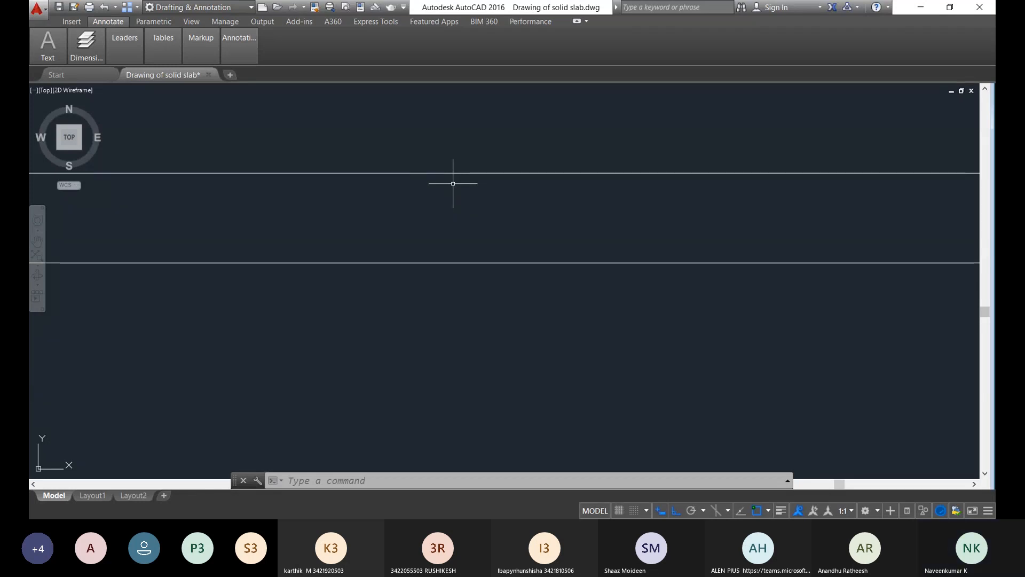
type("o")
key("Return")
type("30")
key("Return")
left_click(453, 175)
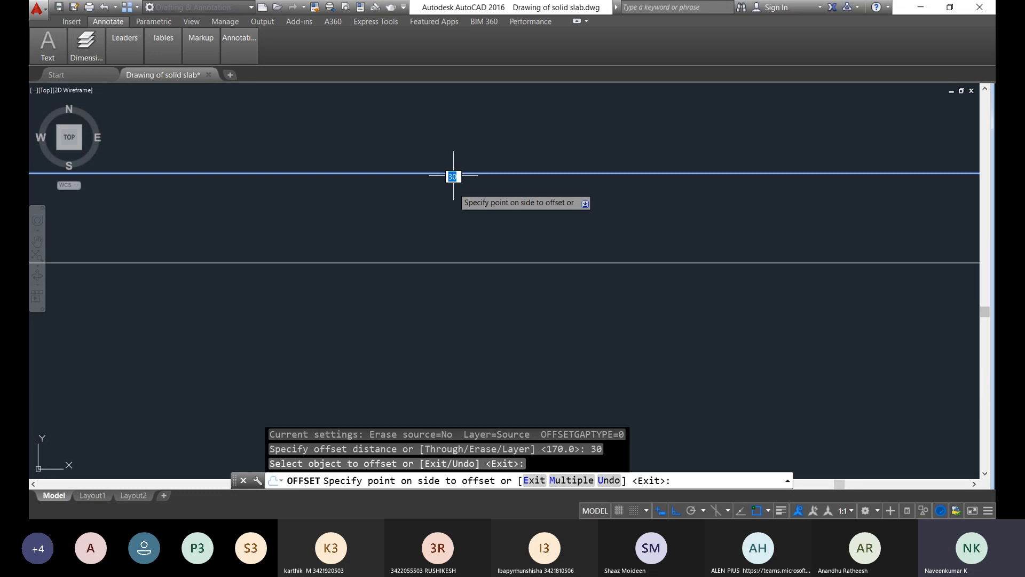
left_click(451, 206)
left_click(448, 262)
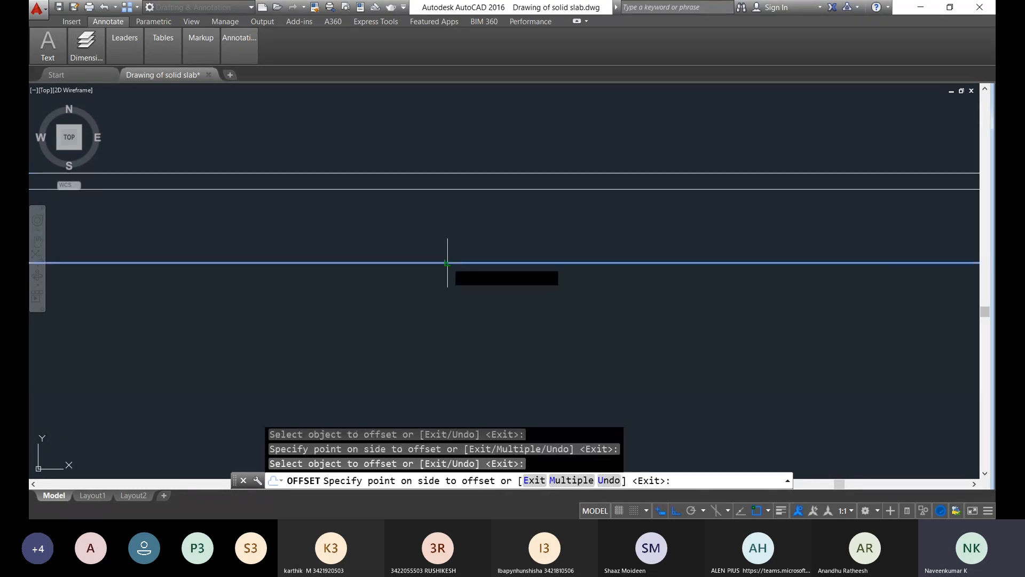
left_click(456, 231)
Step: Offset the outer and inner left wall lines by 30 into the wall thickness
scroll(422, 251, "down", 5)
scroll(390, 261, "up", 5)
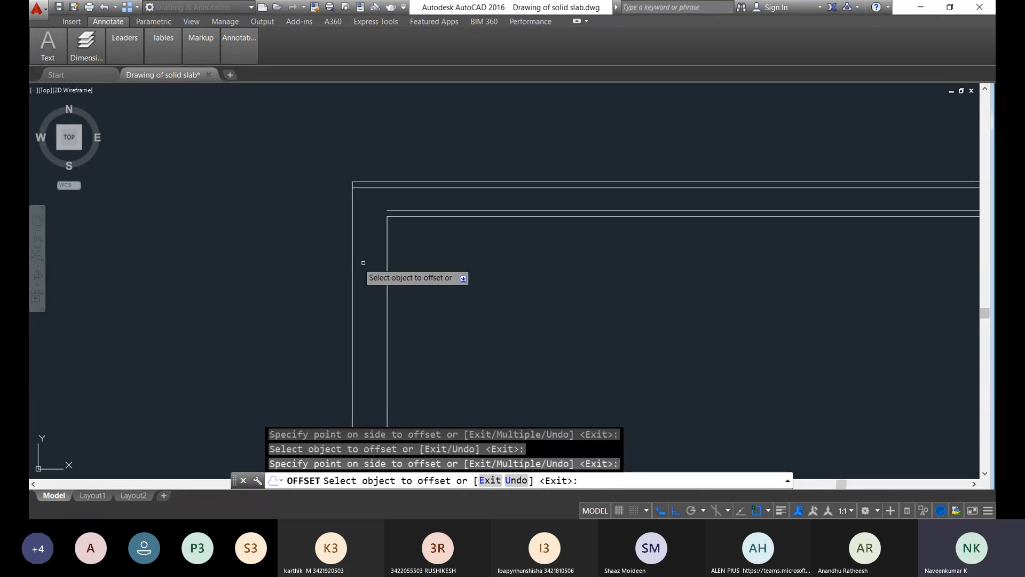
left_click(352, 263)
left_click(369, 262)
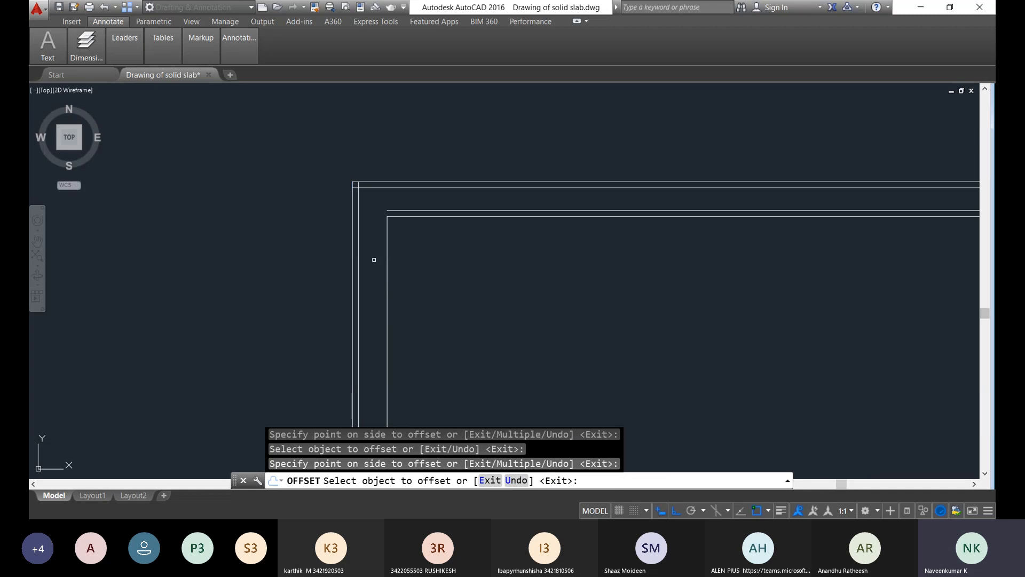
left_click(387, 261)
Step: Offset the outer and inner bottom wall lines by 30 into the wall thickness
scroll(368, 260, "down", 5)
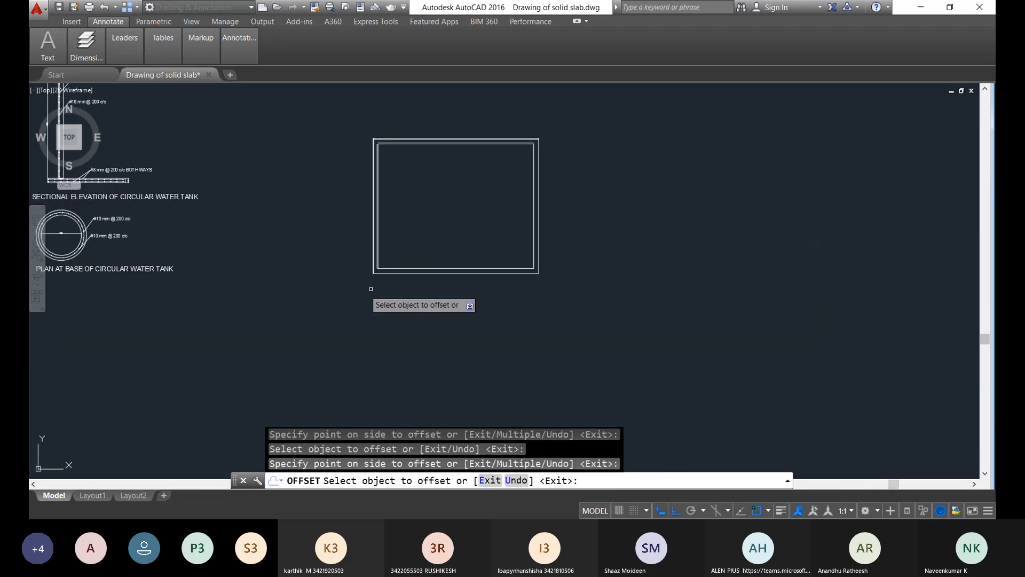
scroll(374, 288, "up", 6)
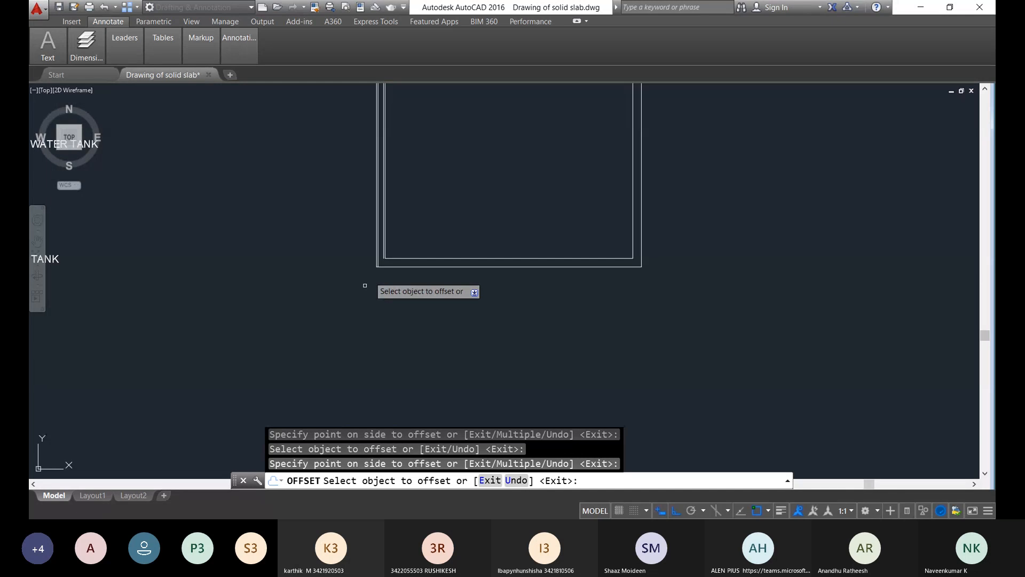
left_click(473, 219)
left_click(482, 227)
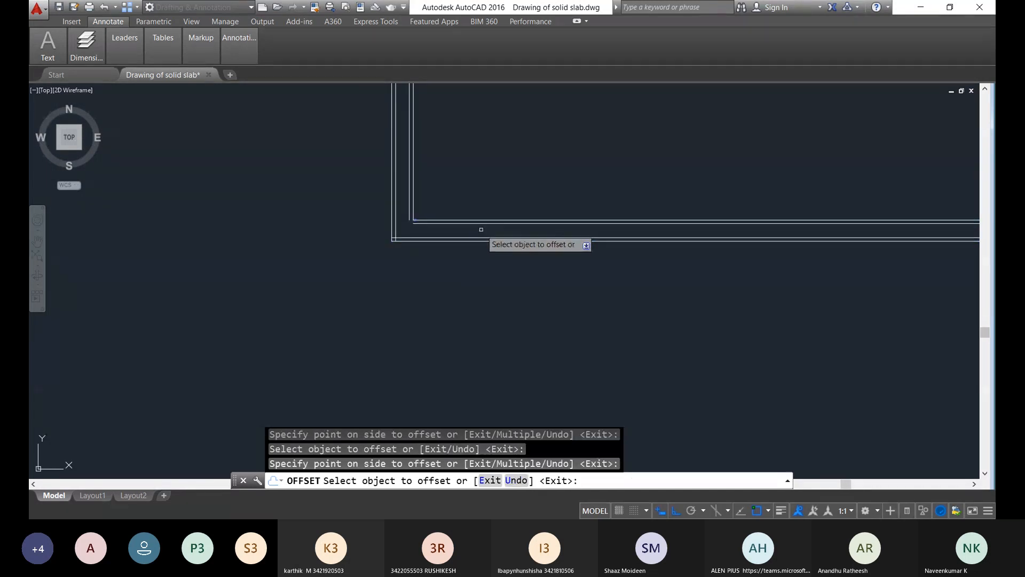
Step: Offset the inner and outer right wall lines by 30 into the wall thickness
scroll(691, 264, "down", 4)
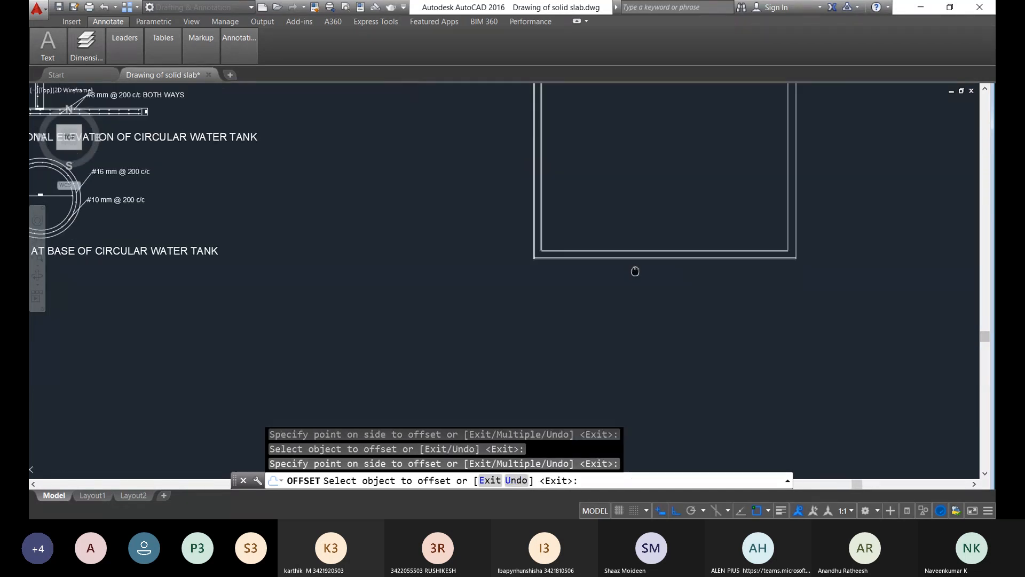
scroll(700, 274, "up", 6)
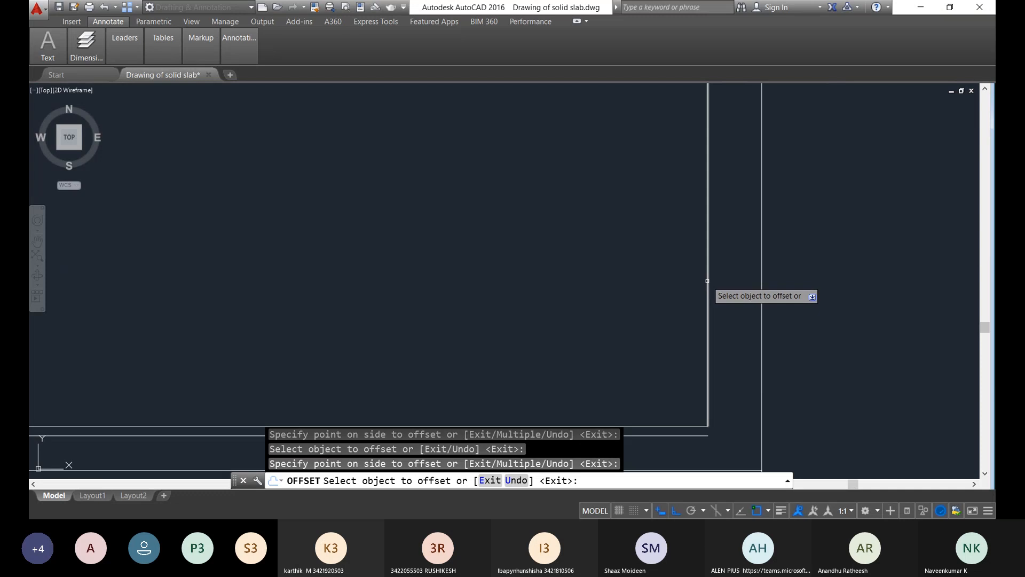
left_click(707, 279)
left_click(721, 279)
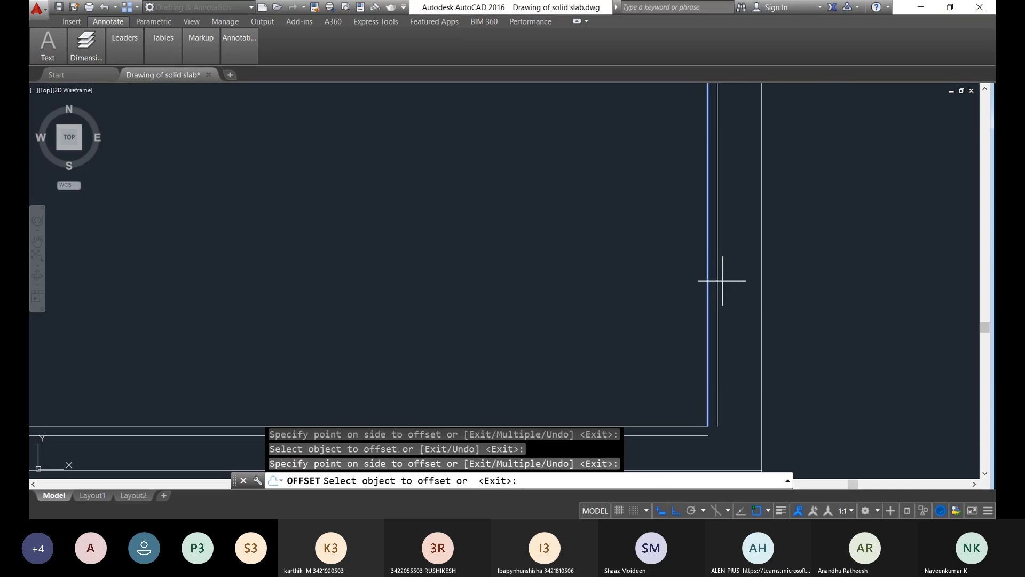
left_click(760, 285)
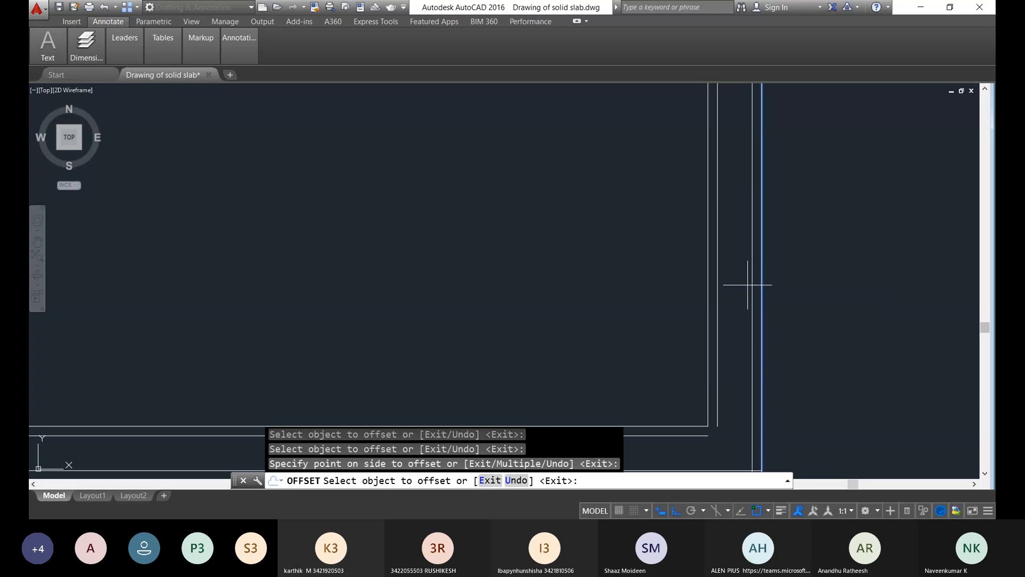
Step: End the Offset command and stretch the inner wall's left and top offset lines past each other so they cross at the upper-left corner
scroll(747, 284, "down", 5)
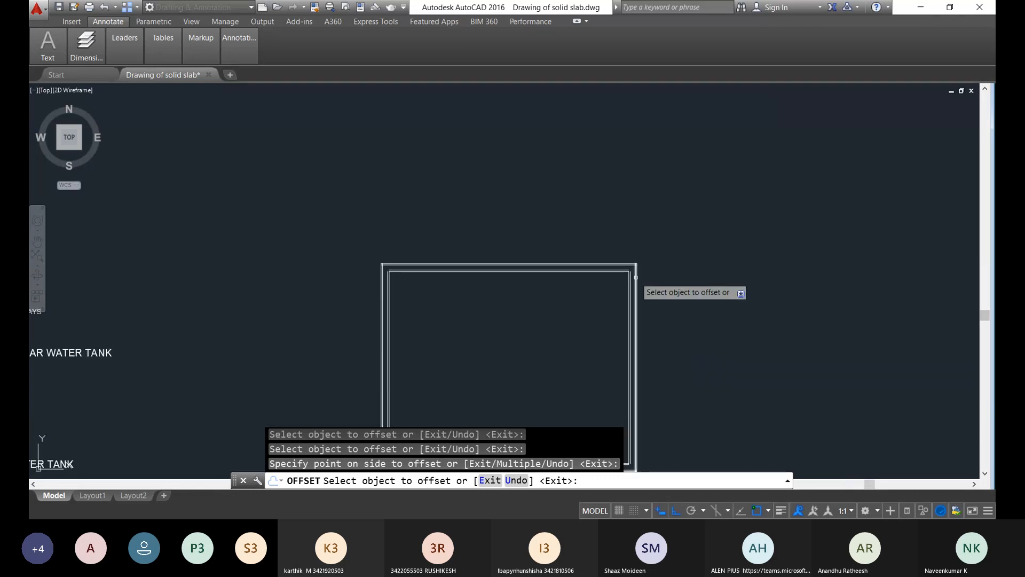
scroll(630, 283, "up", 4)
scroll(596, 280, "up", 3)
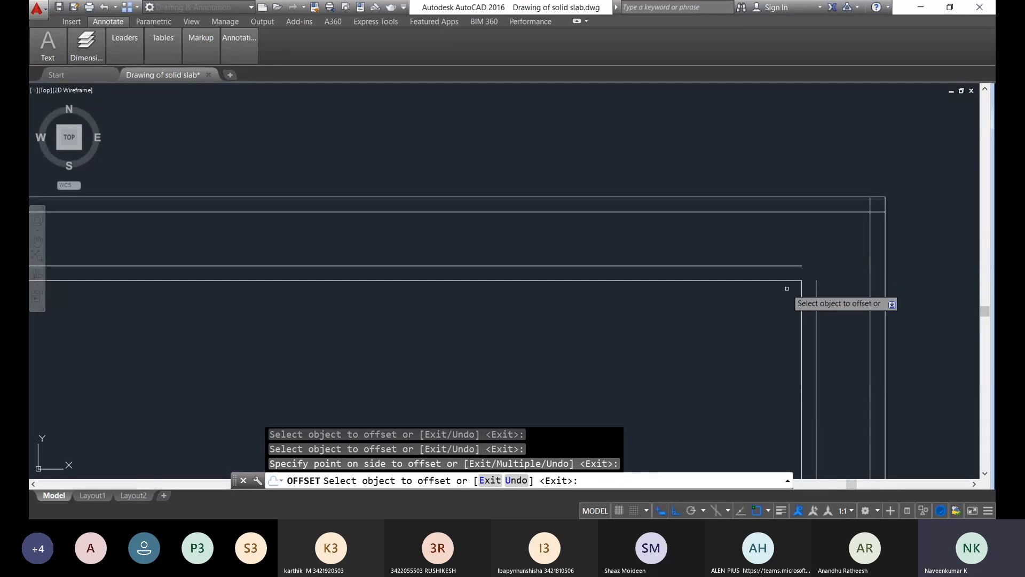
scroll(790, 291, "down", 5)
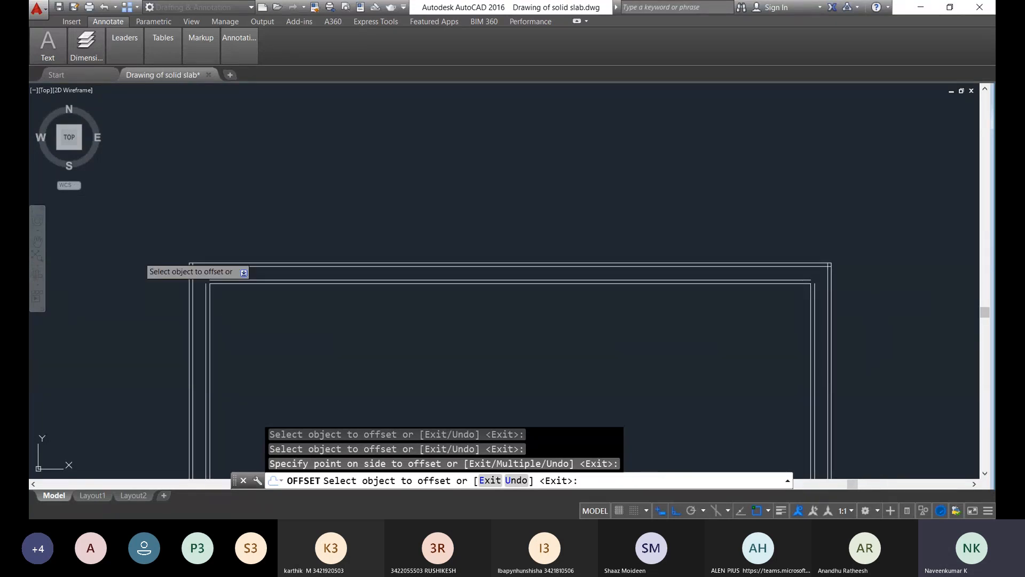
scroll(177, 258, "up", 4)
scroll(242, 286, "up", 4)
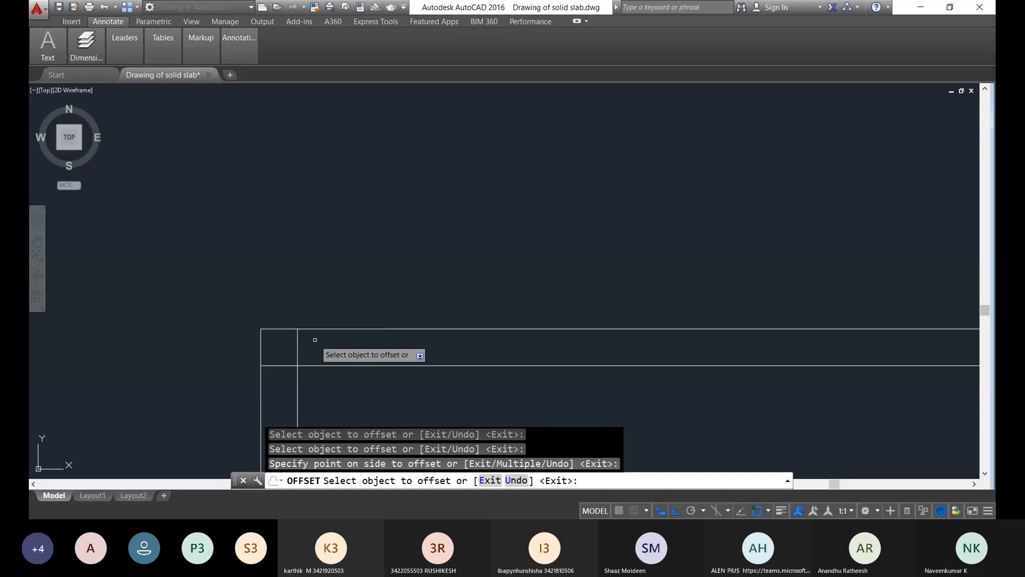
key("Escape")
middle_click_drag(347, 411, 295, 139)
left_click(378, 266)
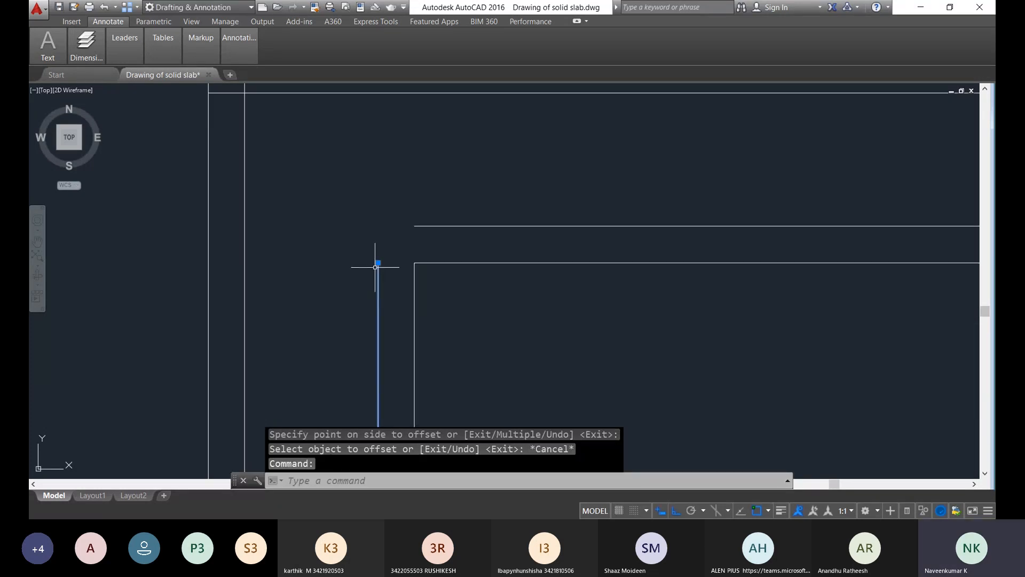
left_click(378, 262)
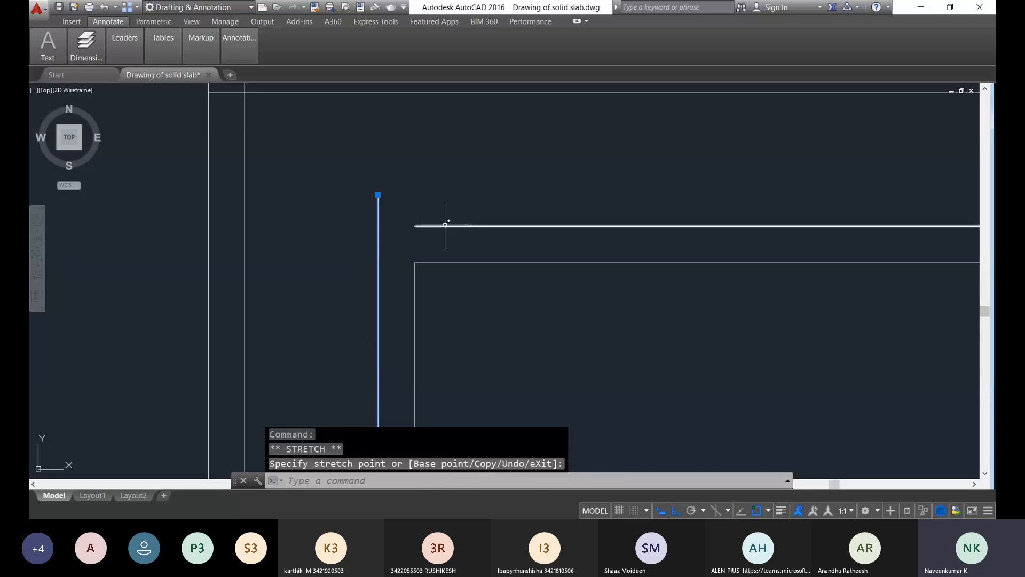
left_click(360, 226)
Step: Stretch the inner wall's right offset line up and its top offset line right so they cross at the upper-right corner
scroll(450, 265, "down", 5)
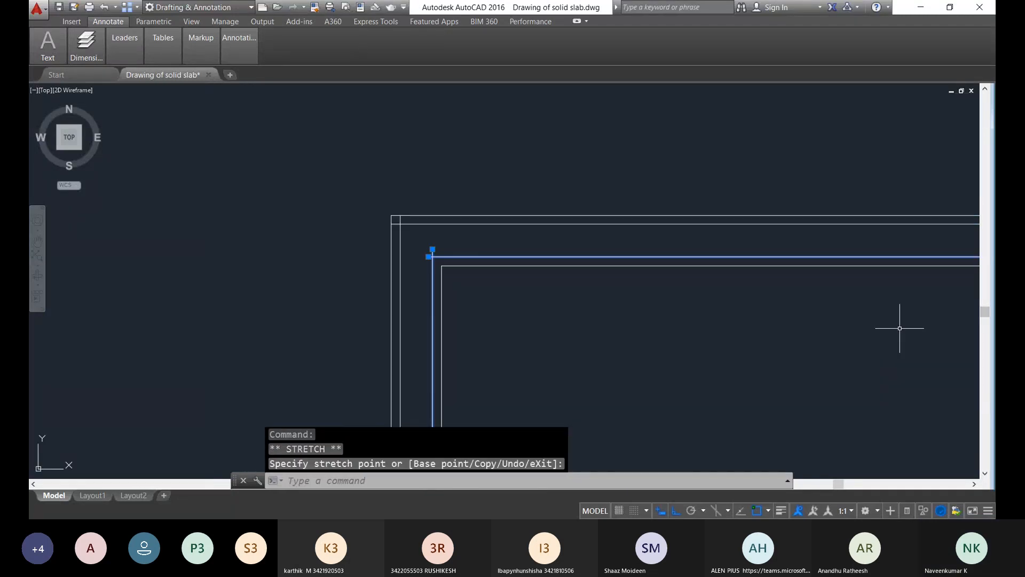
middle_click_drag(888, 329, 376, 331)
scroll(710, 292, "down", 5)
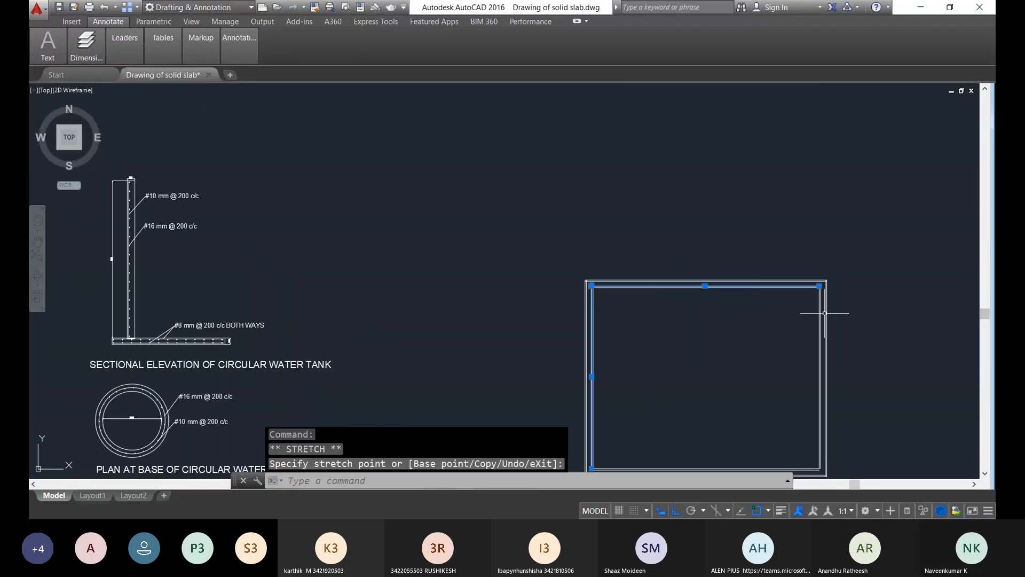
scroll(844, 314, "up", 6)
middle_click_drag(806, 190, 776, 219)
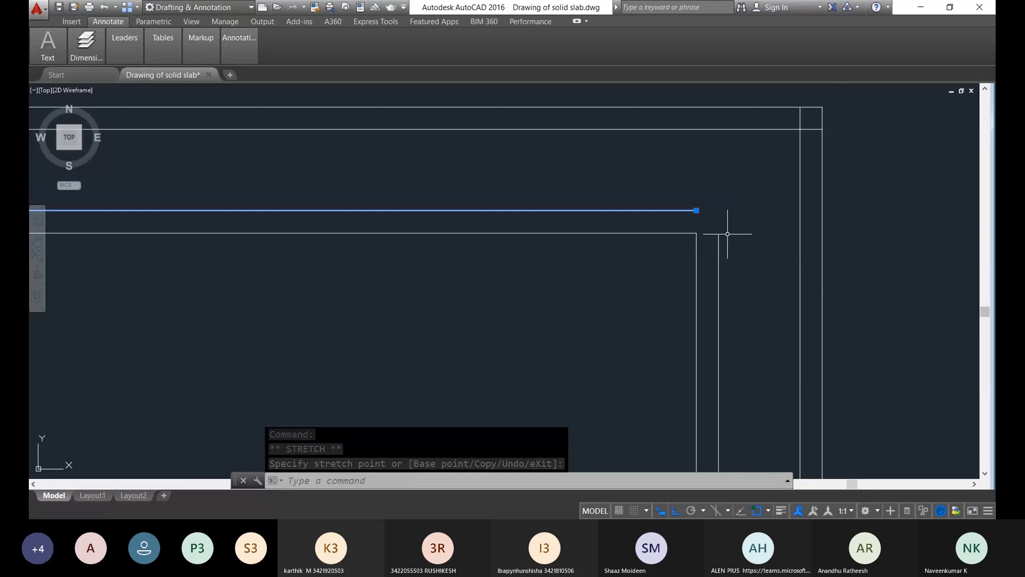
left_click(719, 237)
left_click(718, 233)
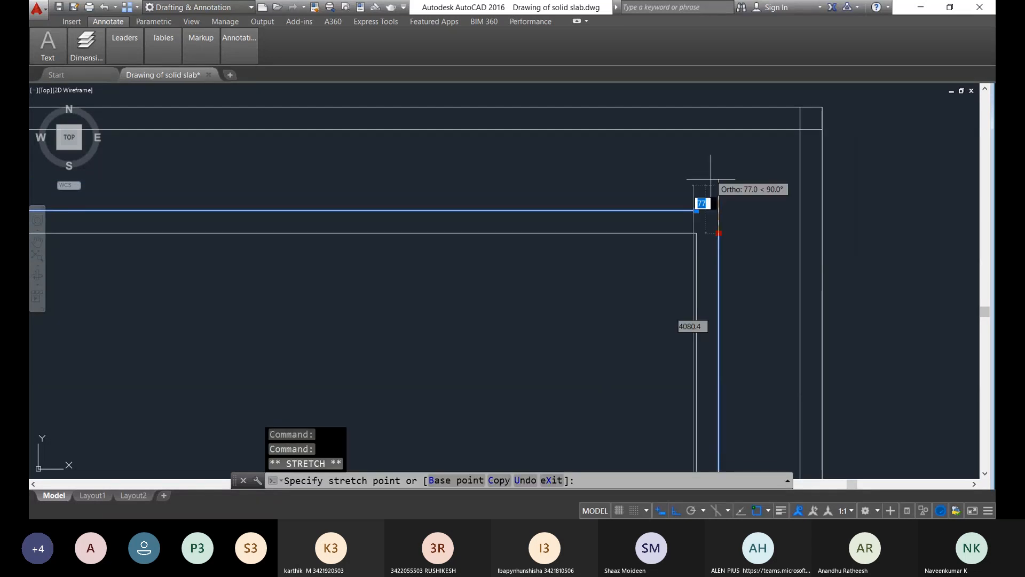
left_click(711, 174)
left_click(698, 217)
left_click(697, 210)
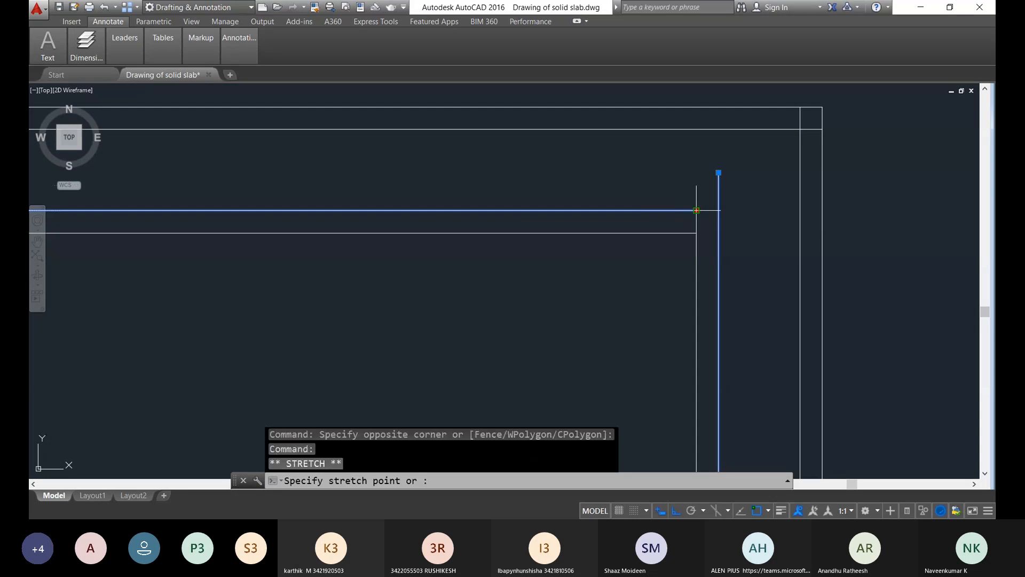
left_click(762, 210)
Step: Stretch the inner wall's left offset line down and its bottom offset line left so they cross at the lower-left corner
scroll(717, 278, "down", 2)
scroll(716, 278, "down", 5)
middle_click_drag(588, 380, 652, 180)
scroll(553, 250, "up", 5)
left_click(615, 255)
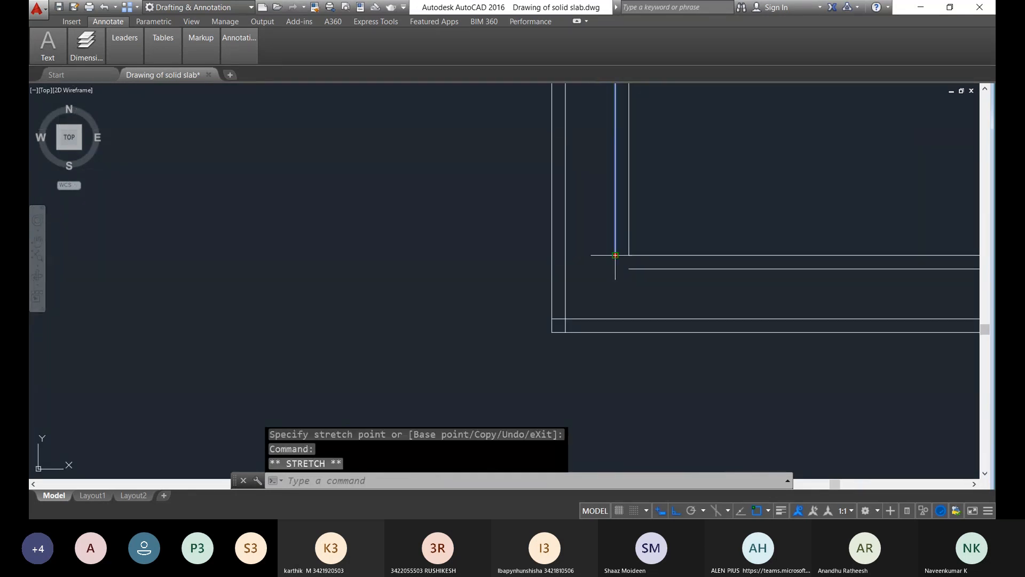
left_click(612, 284)
left_click(643, 268)
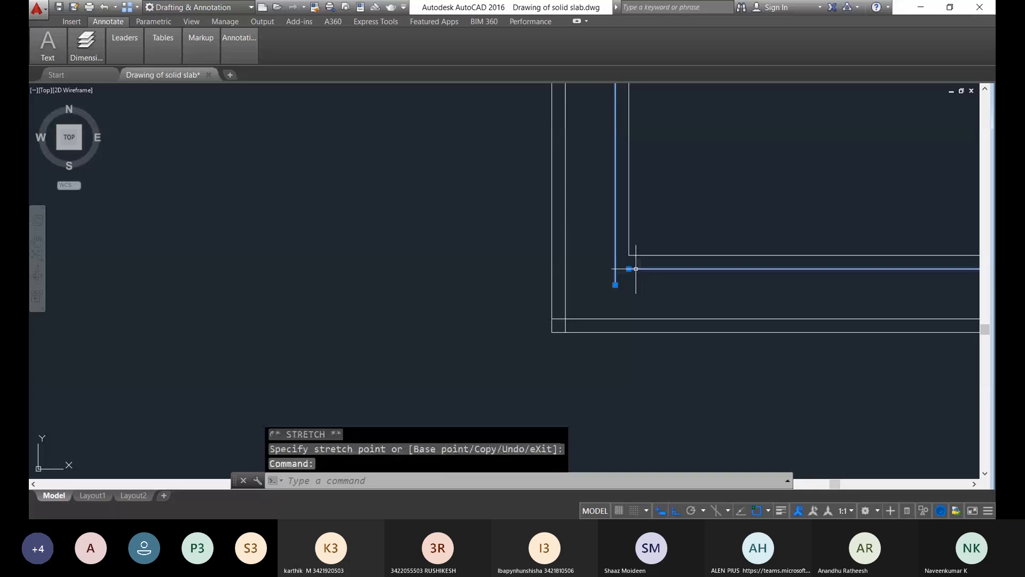
left_click(629, 269)
left_click(602, 271)
Step: Stretch the inner wall's right and bottom offset lines past each other at the lower-right corner and clear the selection
scroll(736, 294, "down", 7)
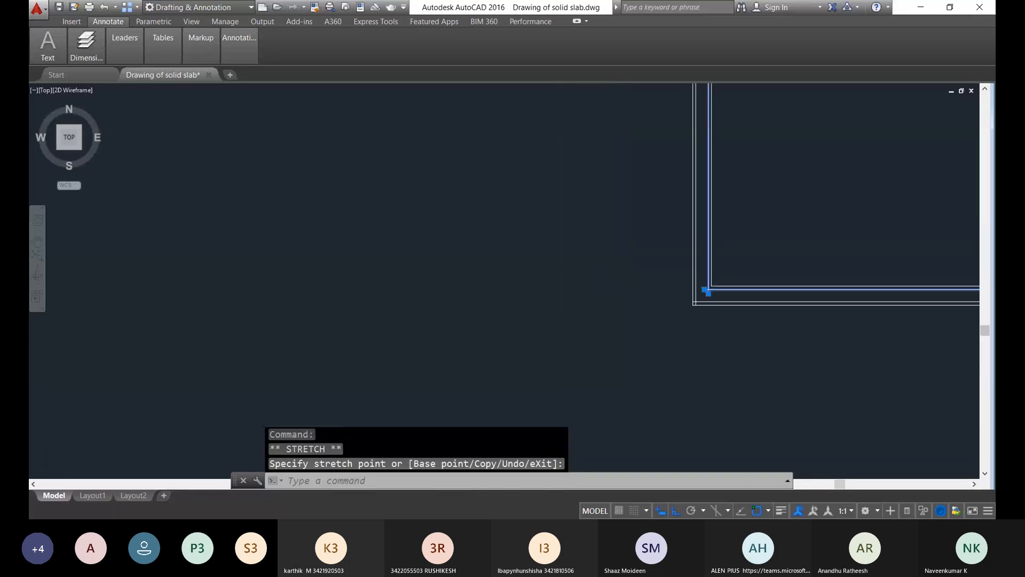
middle_click_drag(835, 300, 430, 345)
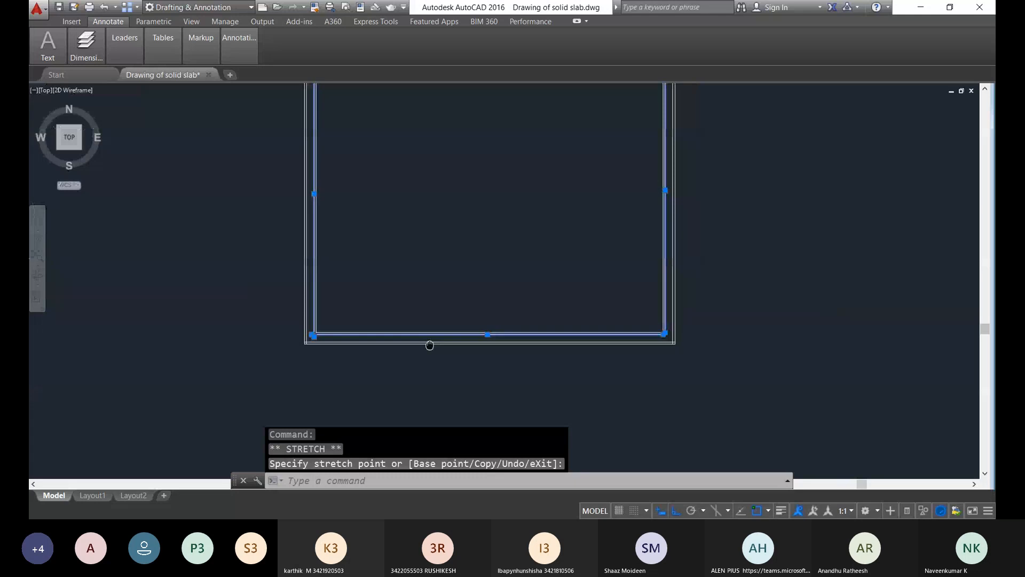
scroll(430, 345, "up", 5)
scroll(430, 345, "down", 6)
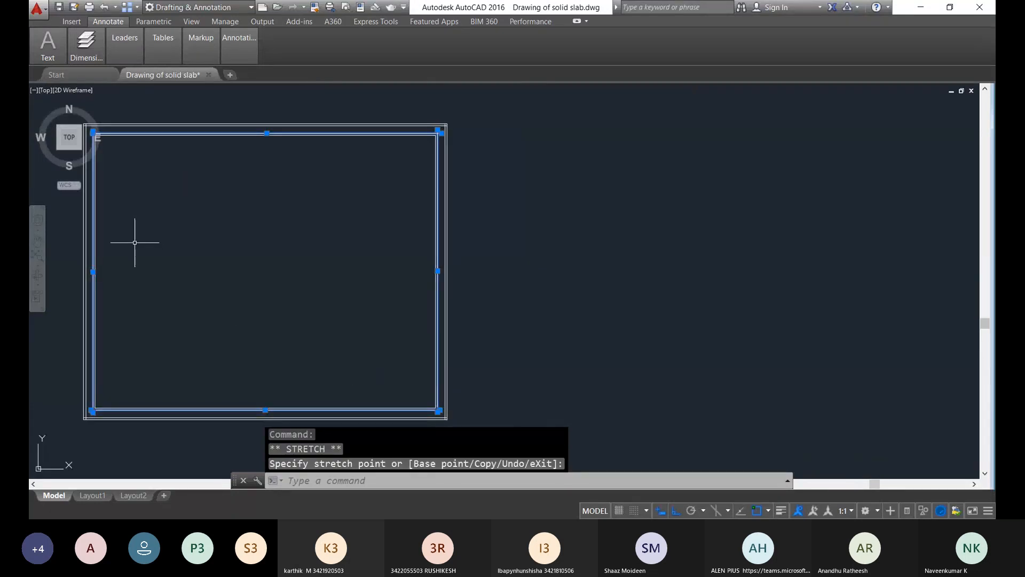
middle_click_drag(138, 240, 443, 241)
key("Escape")
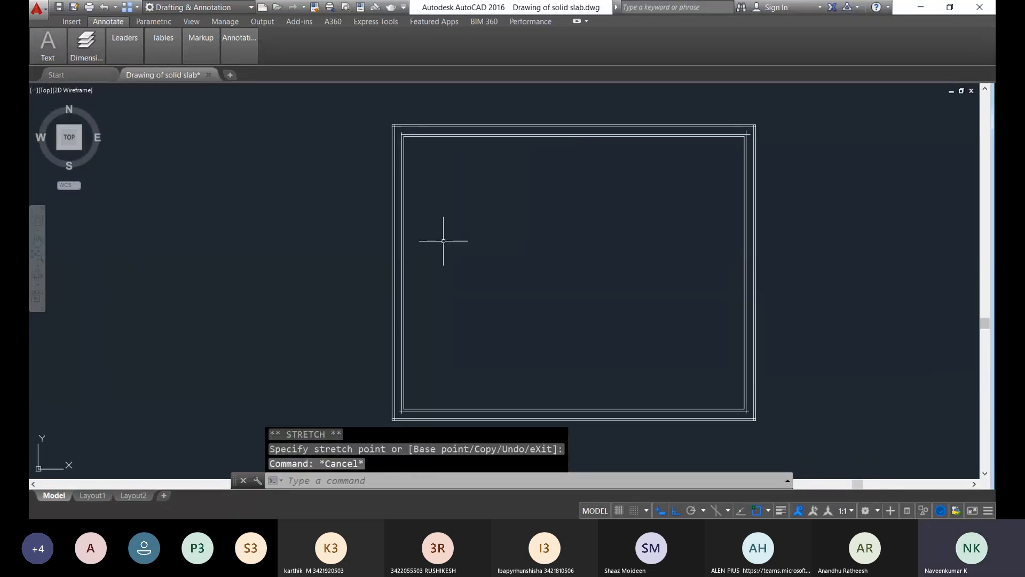
Step: Trim the overshooting offset line ends at the plan's upper-left corner, using all objects as cutting edges
type("tr")
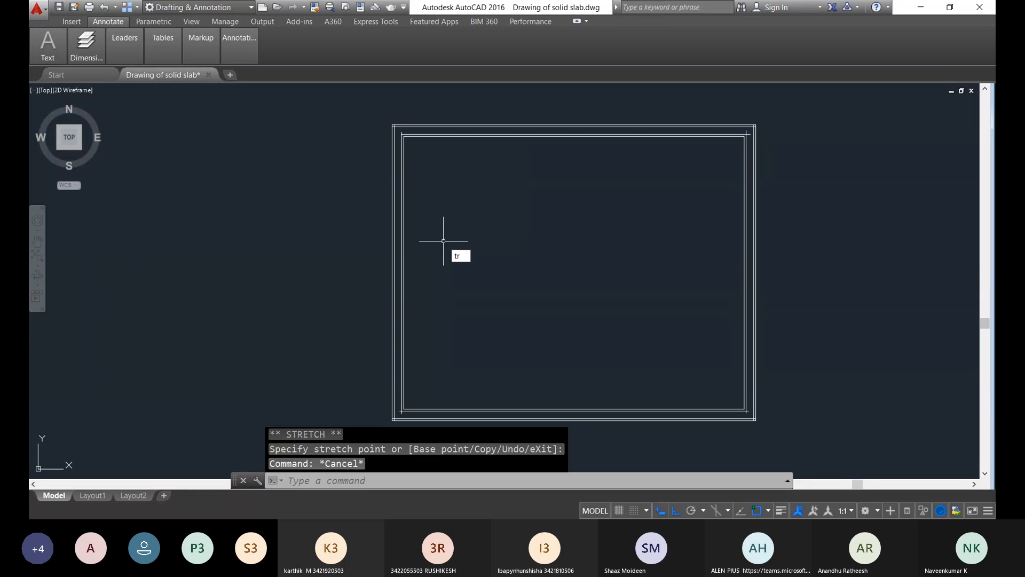
key("Return")
key("Return")
scroll(386, 124, "up", 2)
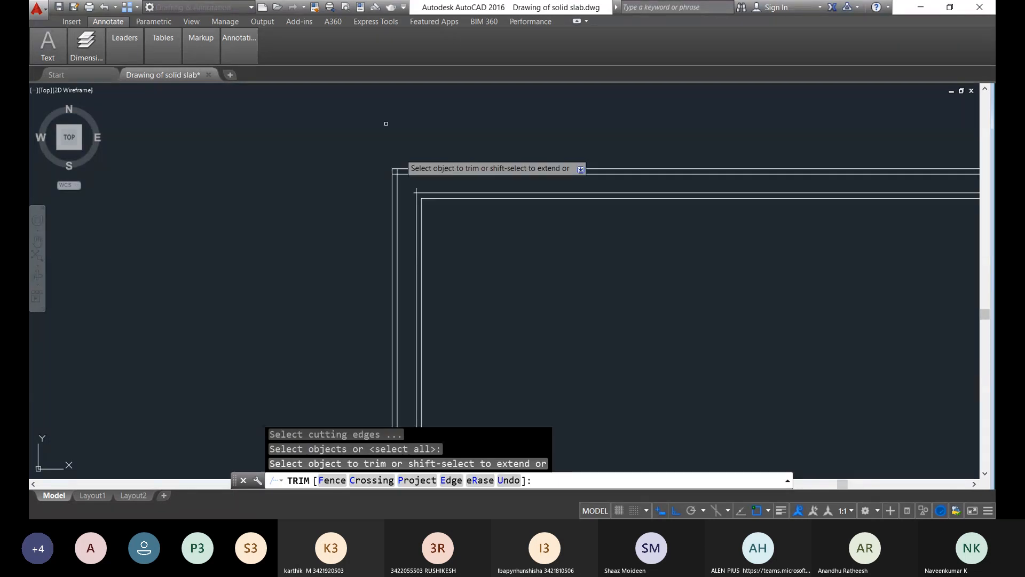
scroll(417, 187, "up", 8)
left_click(431, 238)
left_click(394, 213)
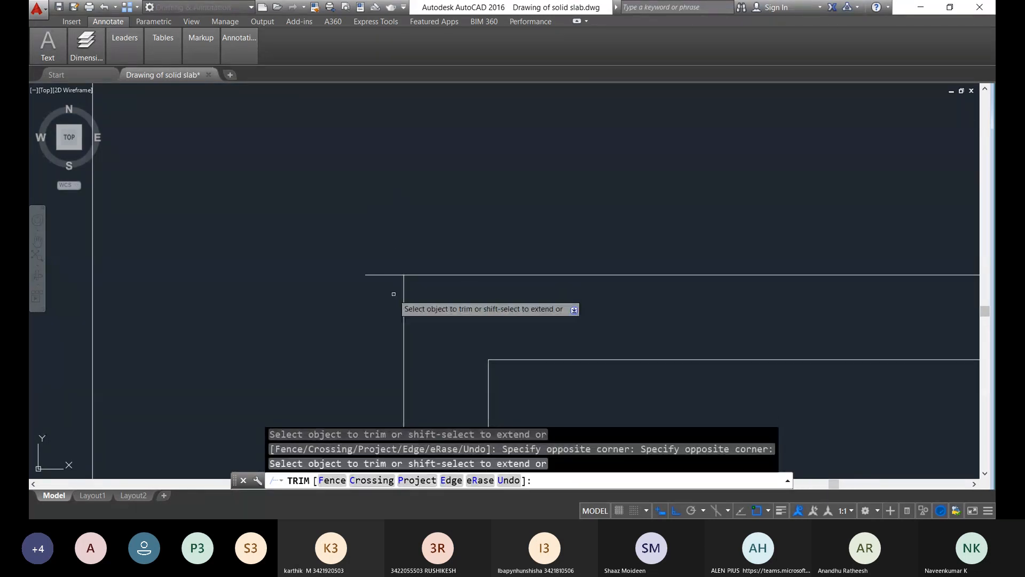
scroll(334, 236, "down", 8)
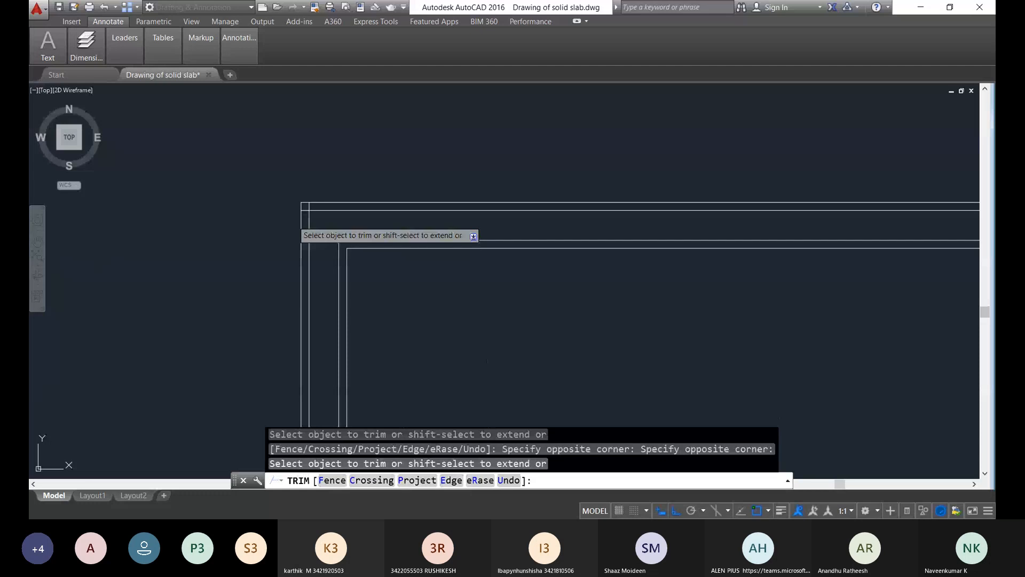
scroll(293, 225, "up", 8)
left_click(308, 311)
left_click(261, 304)
scroll(261, 304, "down", 6)
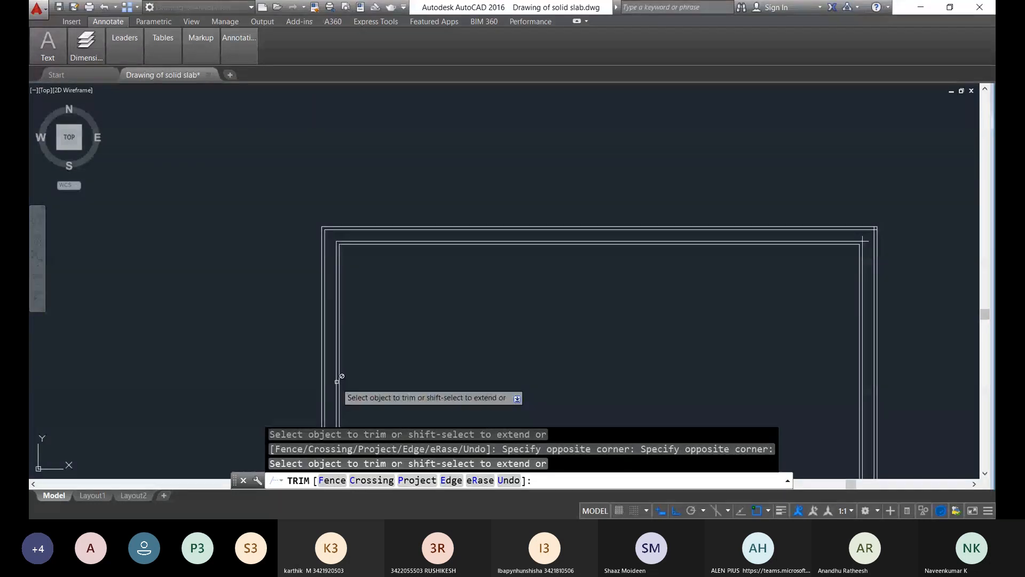
Step: Trim the overshooting offset line ends at the plan's lower-left corner
scroll(359, 142, "up", 5)
scroll(358, 161, "down", 5)
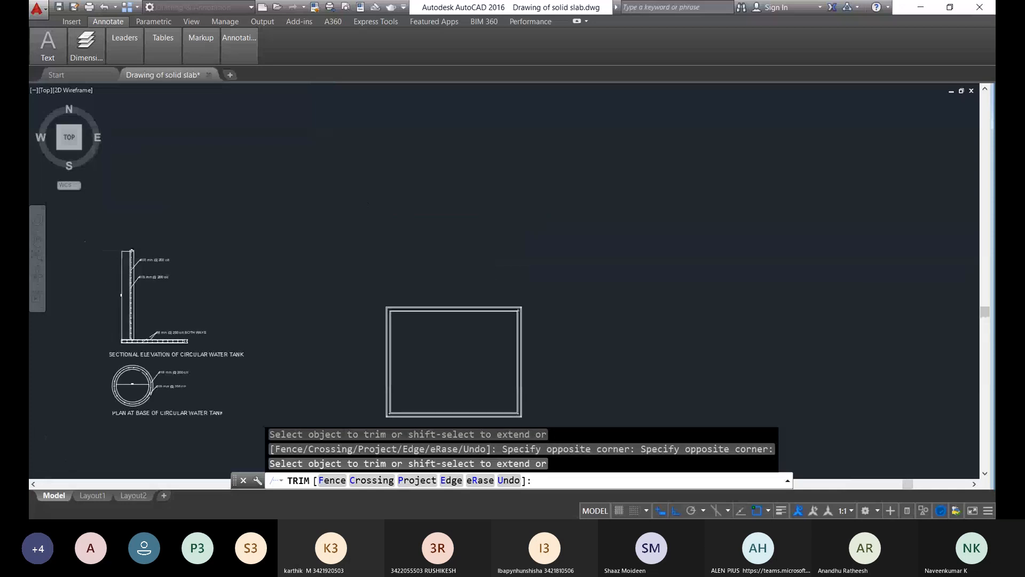
scroll(397, 310, "up", 6)
scroll(397, 310, "down", 5)
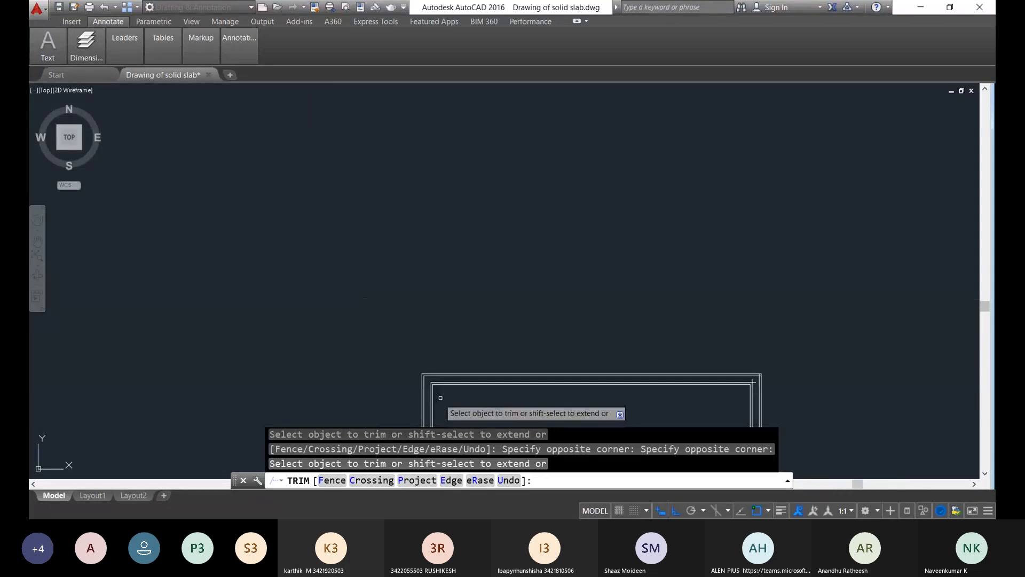
scroll(419, 350, "up", 8)
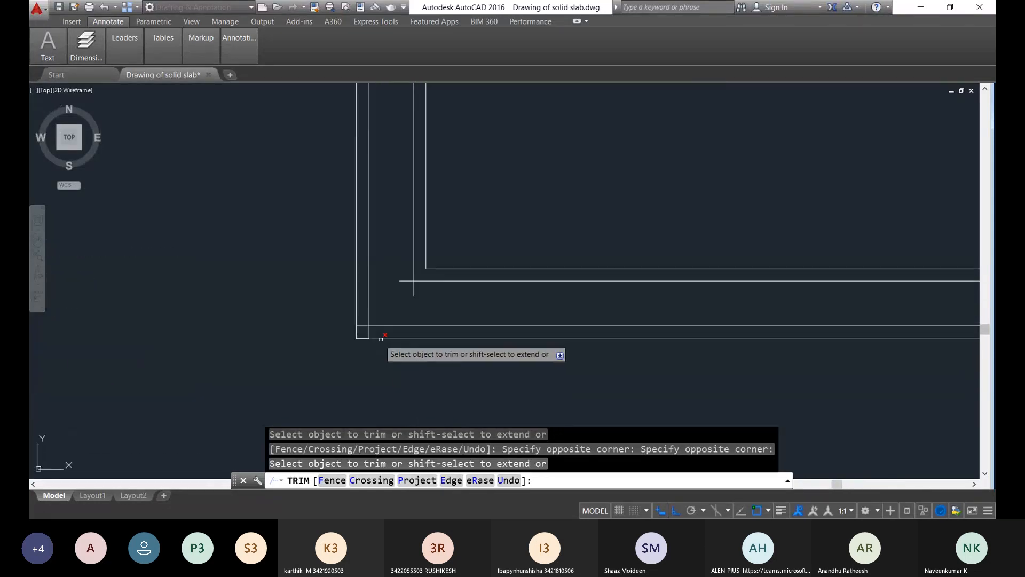
left_click(348, 322)
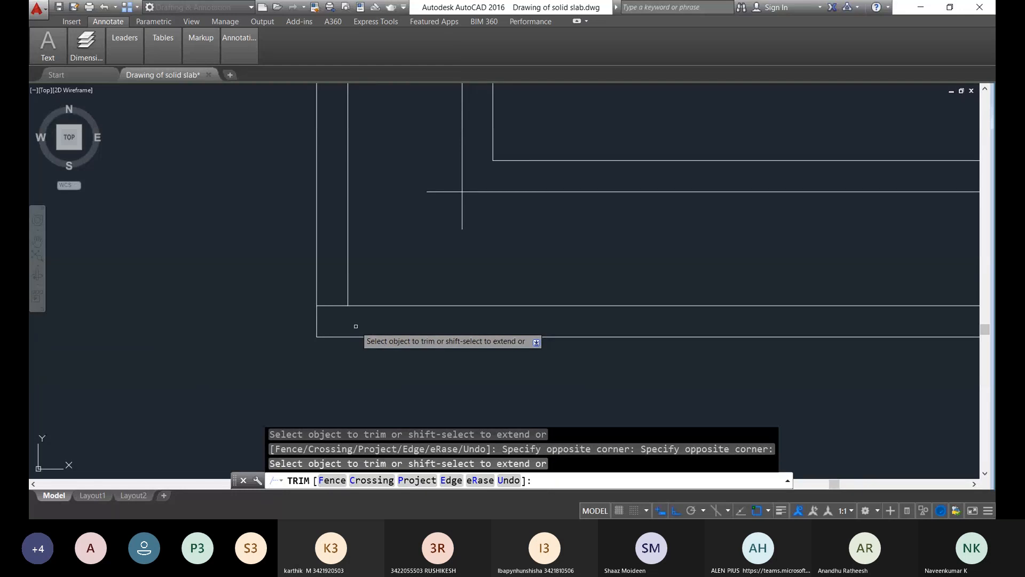
left_click(352, 325)
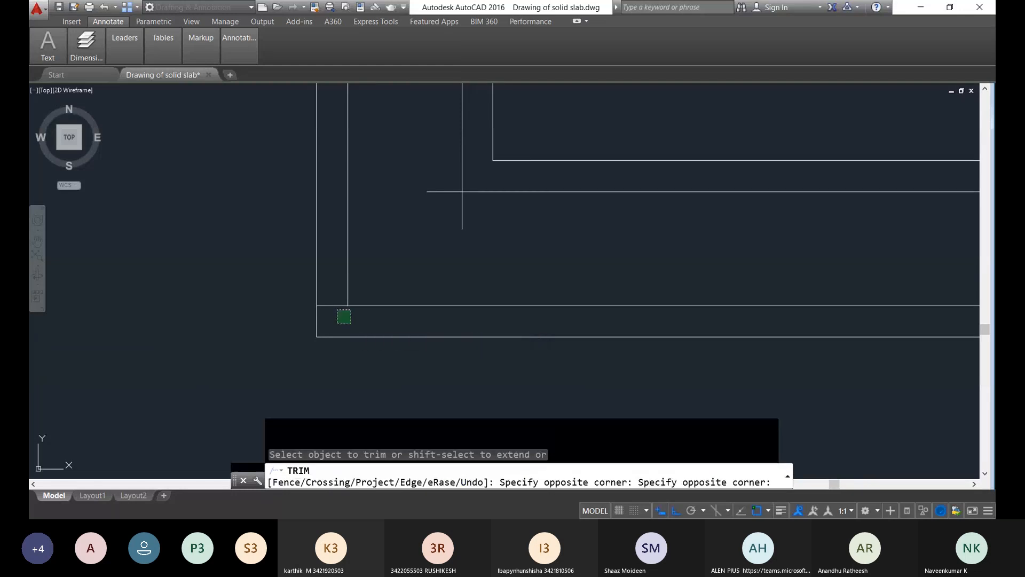
left_click(336, 311)
left_click(333, 315)
left_click(328, 294)
Step: Trim the overshooting inner and outer offset line ends at the plan's lower-right corner
scroll(731, 331, "down", 8)
middle_click_drag(734, 334, 205, 296)
scroll(208, 296, "down", 4)
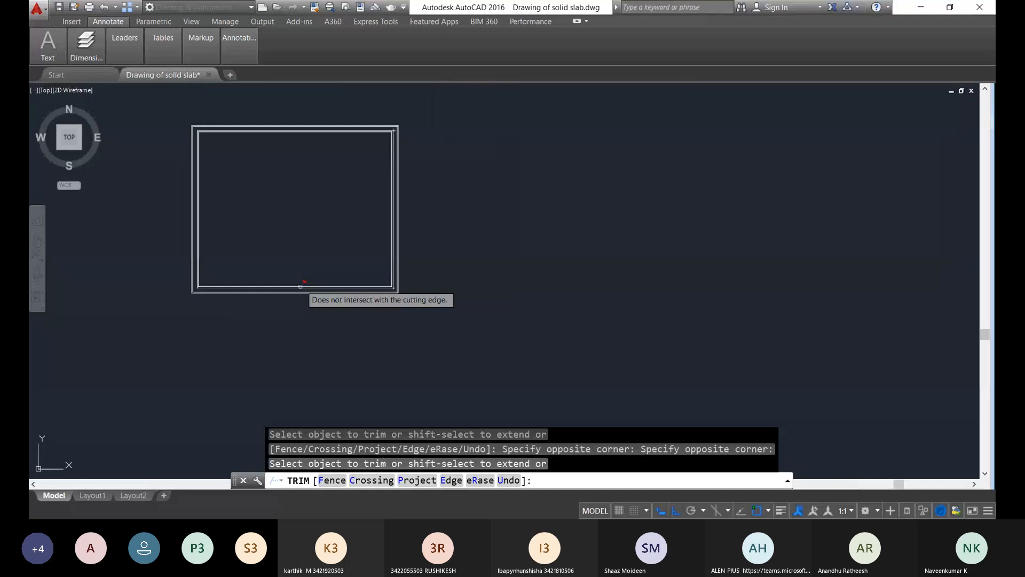
scroll(357, 283, "up", 7)
scroll(515, 314, "up", 4)
scroll(399, 280, "up", 4)
left_click(414, 280)
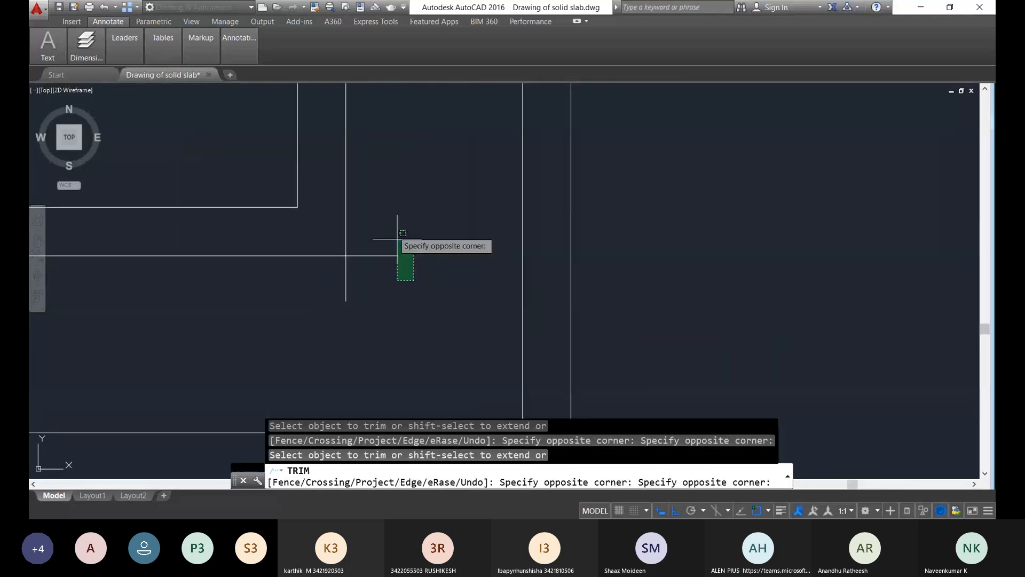
left_click(397, 239)
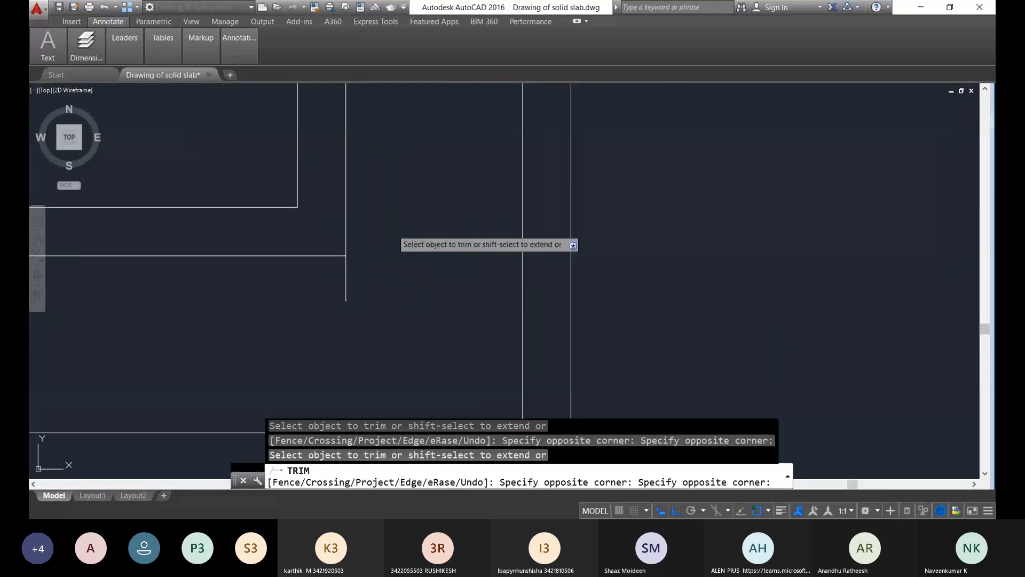
scroll(452, 381, "down", 4)
scroll(452, 382, "up", 5)
left_click(424, 376)
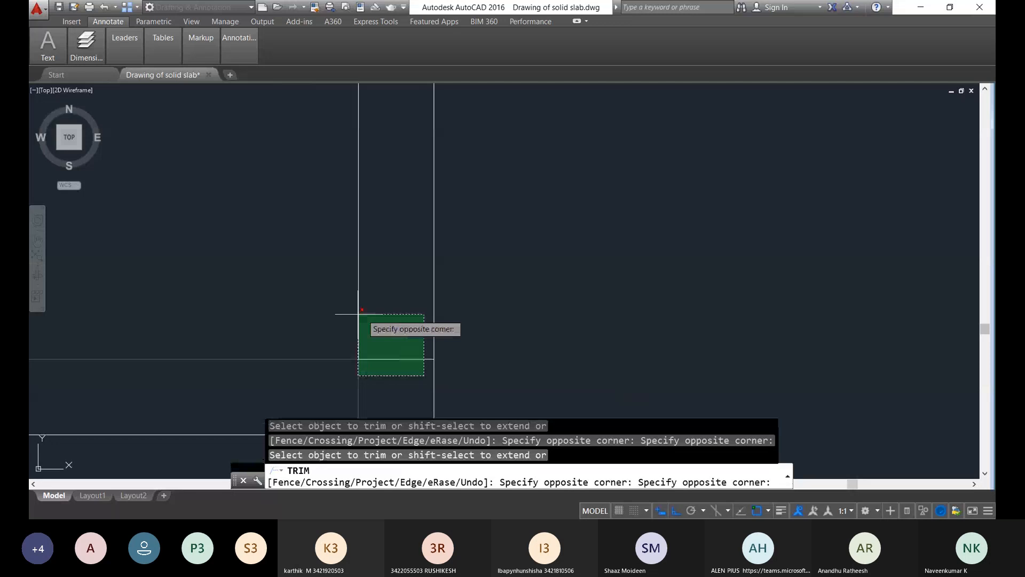
left_click(358, 314)
scroll(331, 367, "down", 10)
middle_click_drag(404, 373, 417, 334)
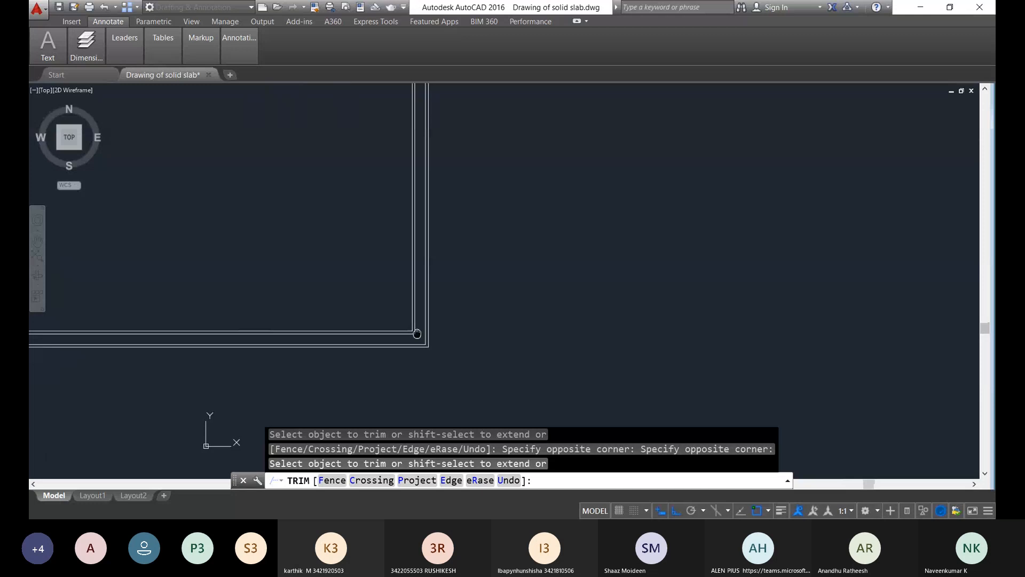
middle_click_drag(417, 334, 483, 311)
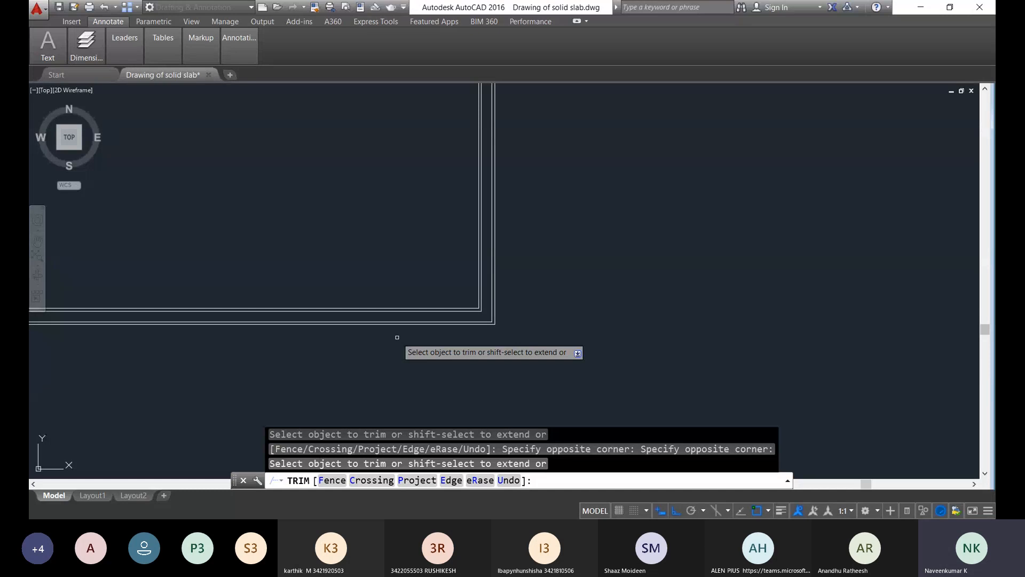
Step: End Trim and, at the upper-left corner, stretch the inner wall's left and top offset lines out to the outer wall's offset lines
scroll(479, 267, "down", 2)
middle_click_drag(479, 267, 812, 247)
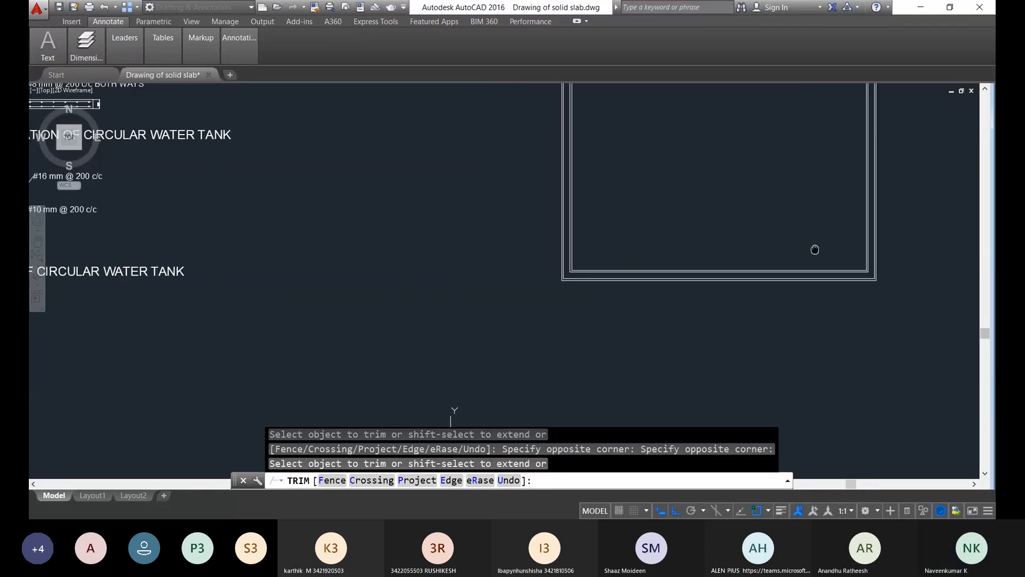
middle_click_drag(576, 187, 557, 341)
scroll(560, 163, "up", 4)
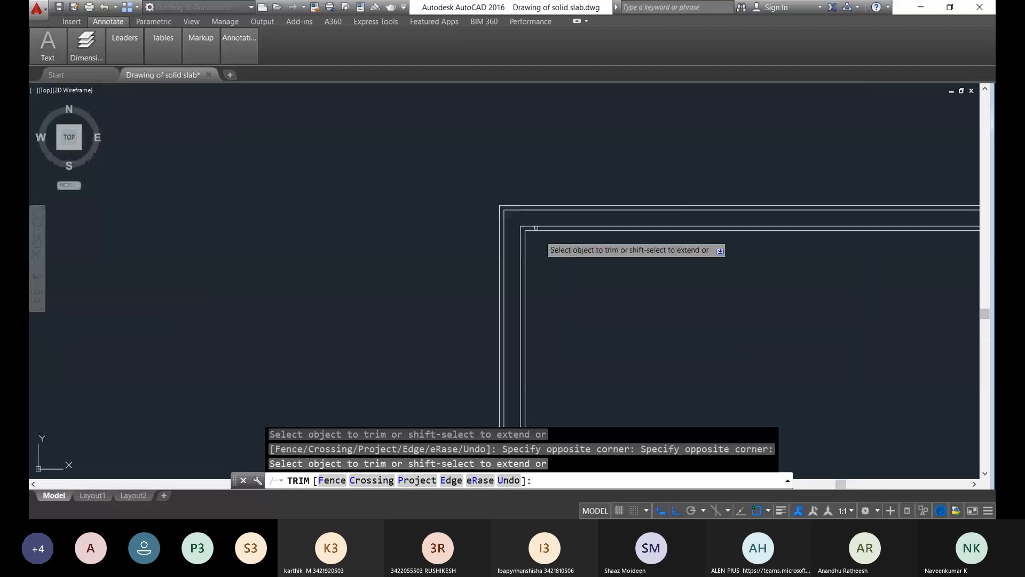
scroll(536, 227, "up", 4)
key("Escape")
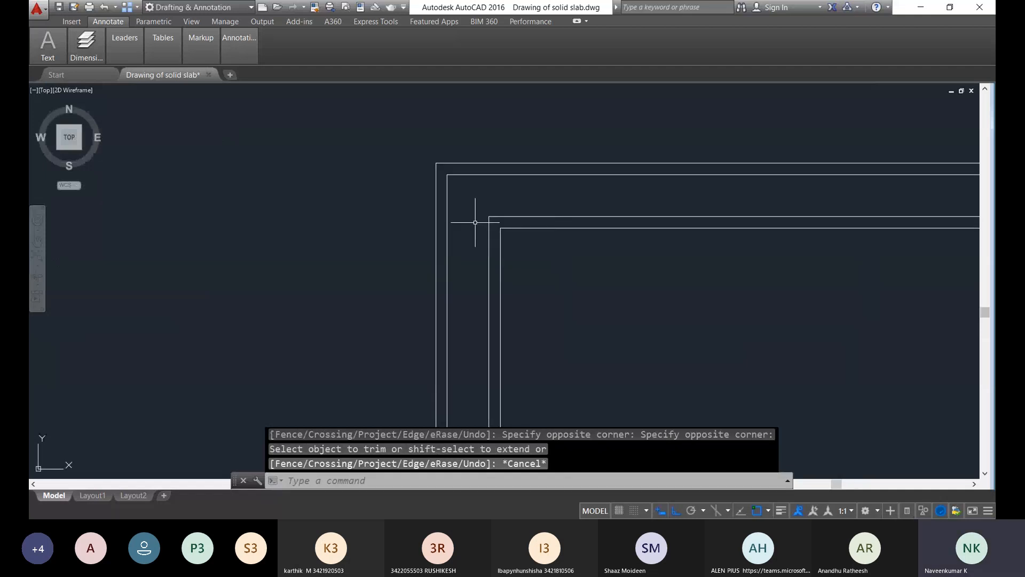
left_click(489, 218)
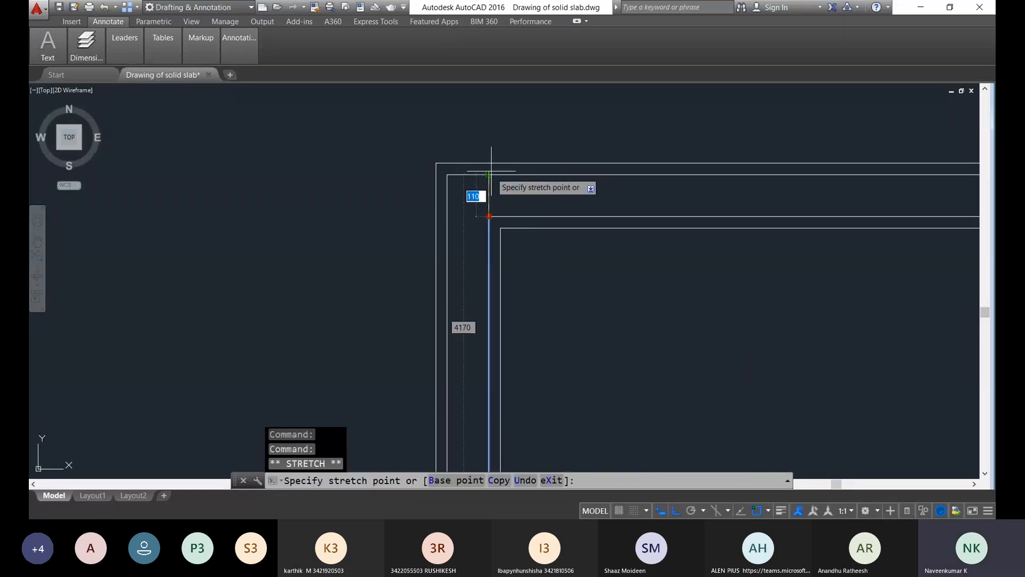
scroll(488, 173, "down", 2)
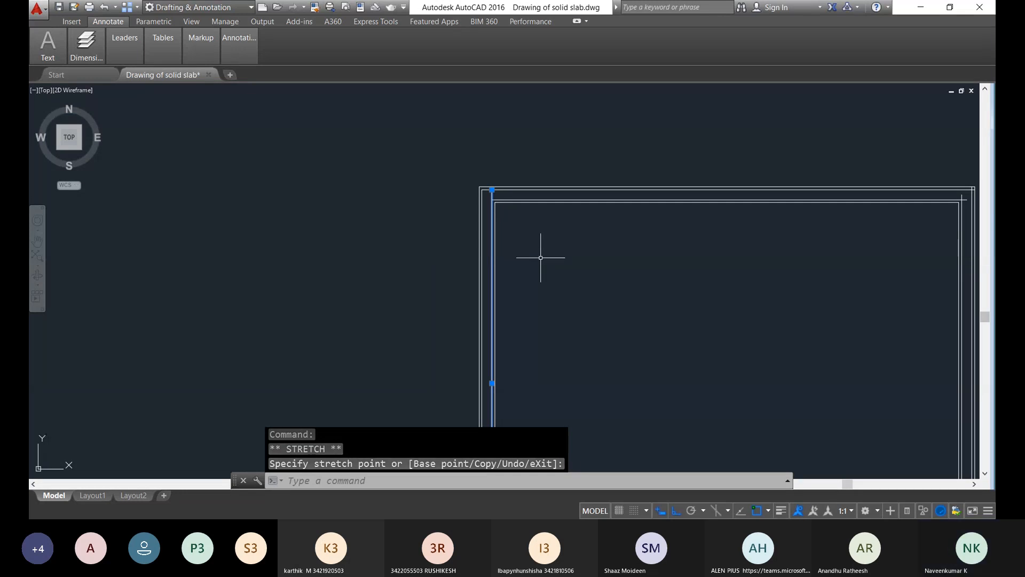
scroll(515, 203, "up", 3)
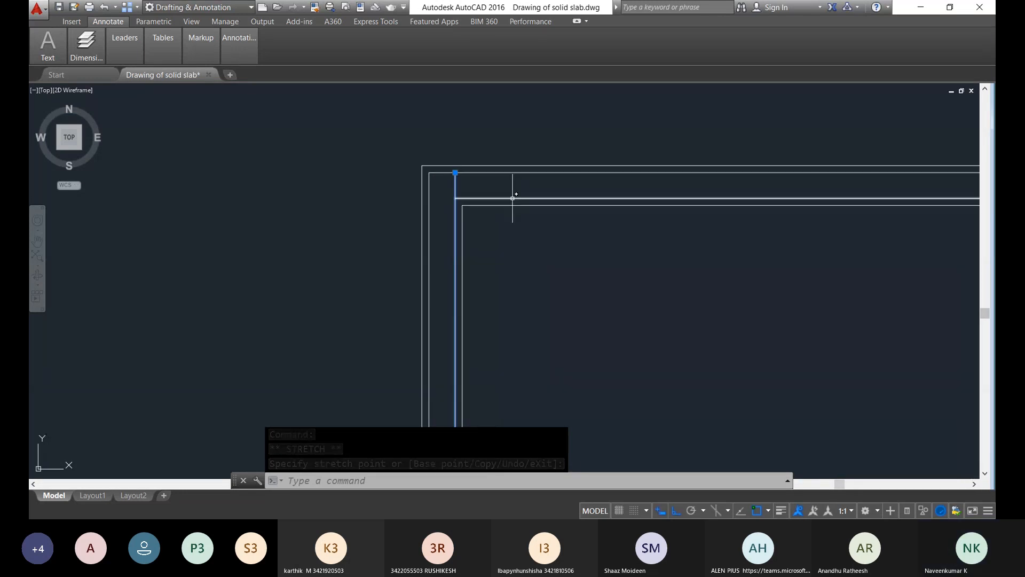
scroll(513, 198, "up", 2)
left_click(455, 198)
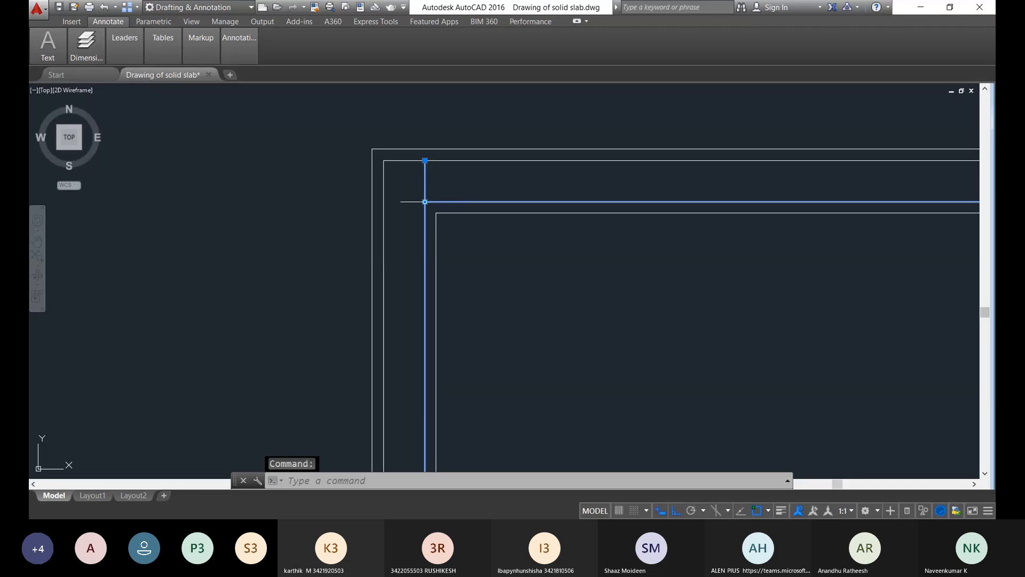
left_click(425, 202)
Step: At the upper-right corner, stretch the inner wall's right and top offset lines out to the outer wall's offset lines
scroll(425, 201, "down", 4)
scroll(556, 229, "up", 5)
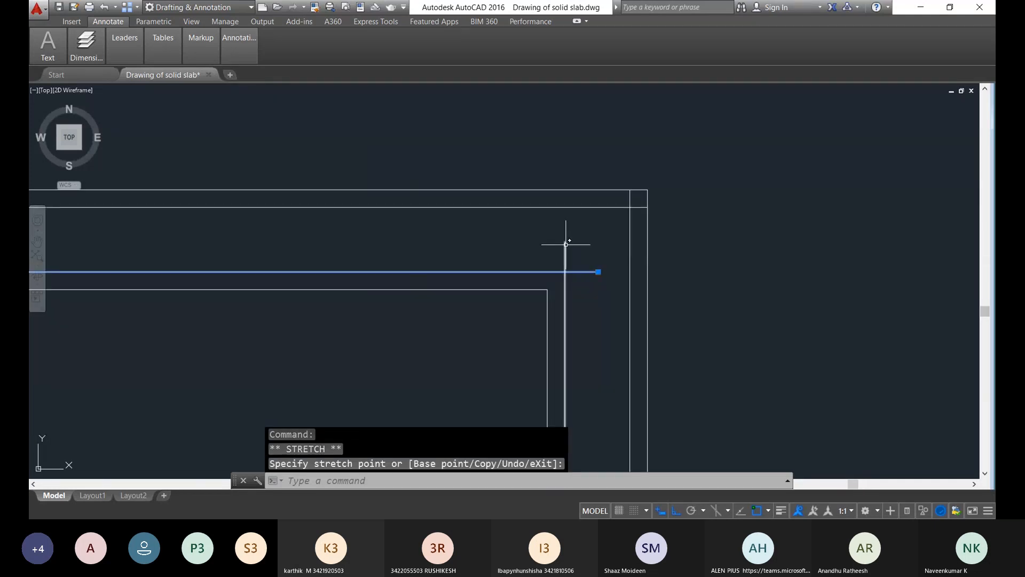
left_click(564, 208)
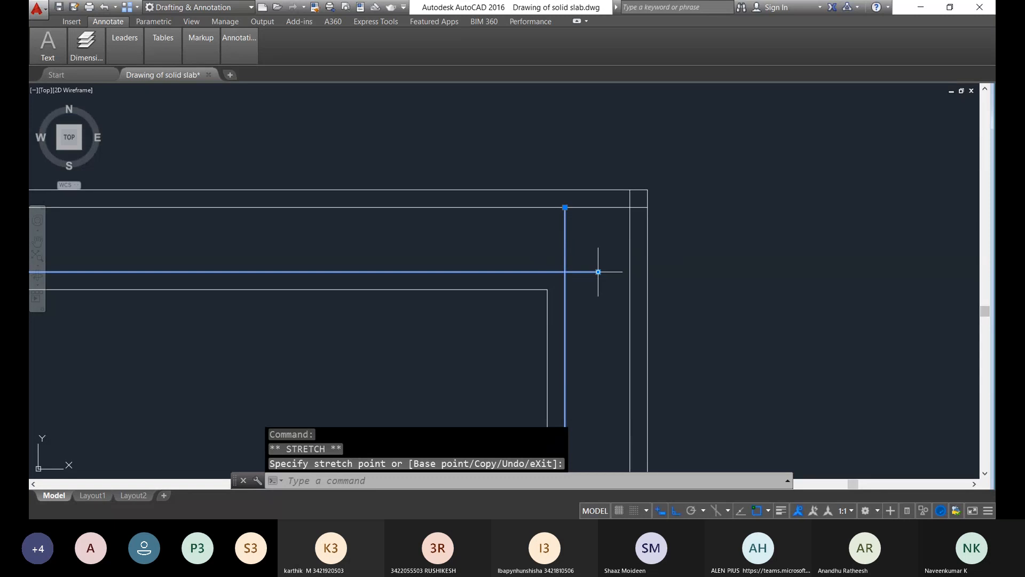
left_click(599, 271)
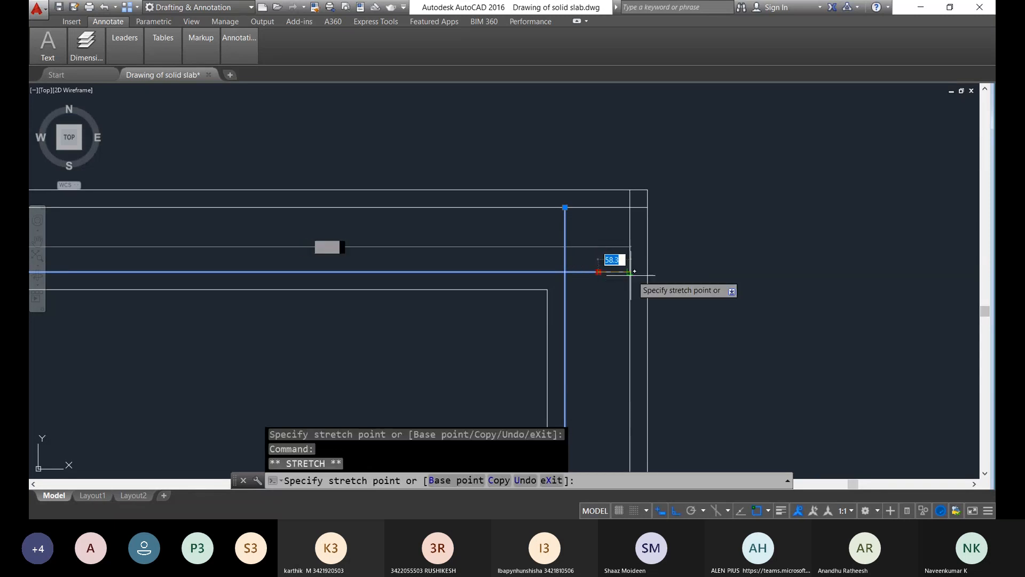
left_click(630, 272)
scroll(603, 270, "down", 5)
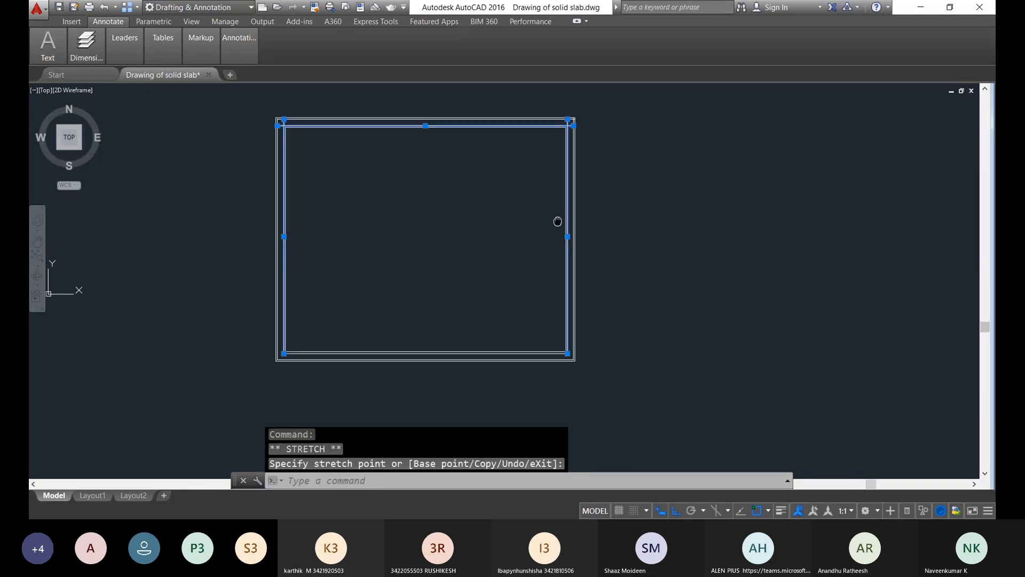
Step: At the lower-right corner, stretch the inner wall's right and bottom offset lines out to the outer wall's offset lines
scroll(589, 357, "up", 8)
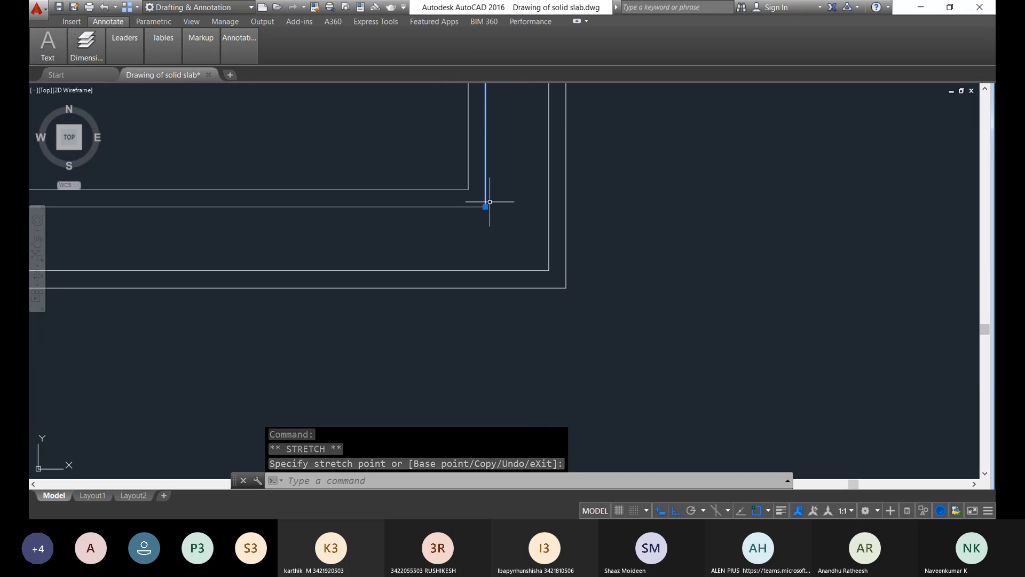
middle_click_drag(490, 202, 485, 260)
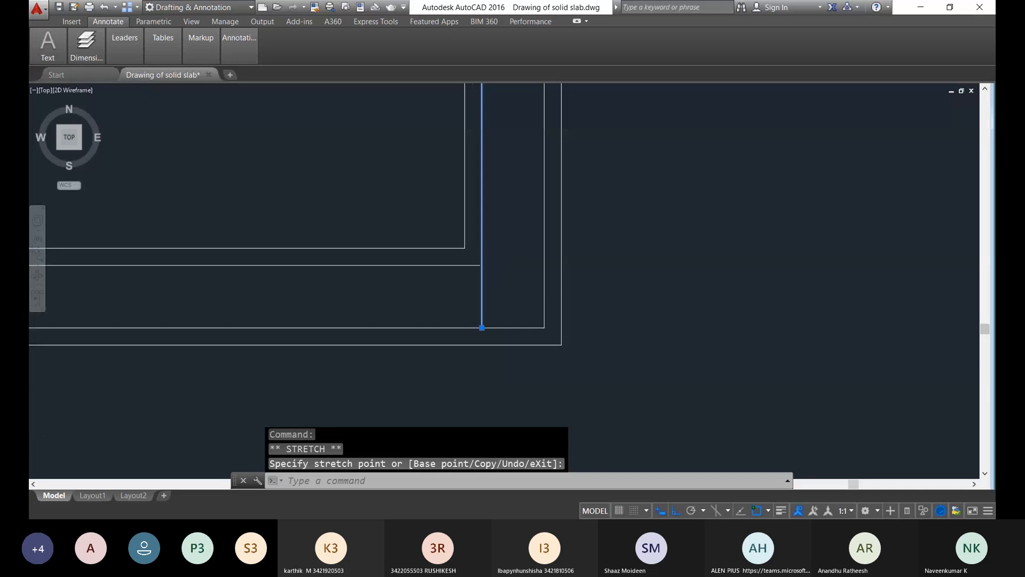
left_click(482, 327)
scroll(484, 260, "up", 2)
left_click(463, 268)
left_click(481, 268)
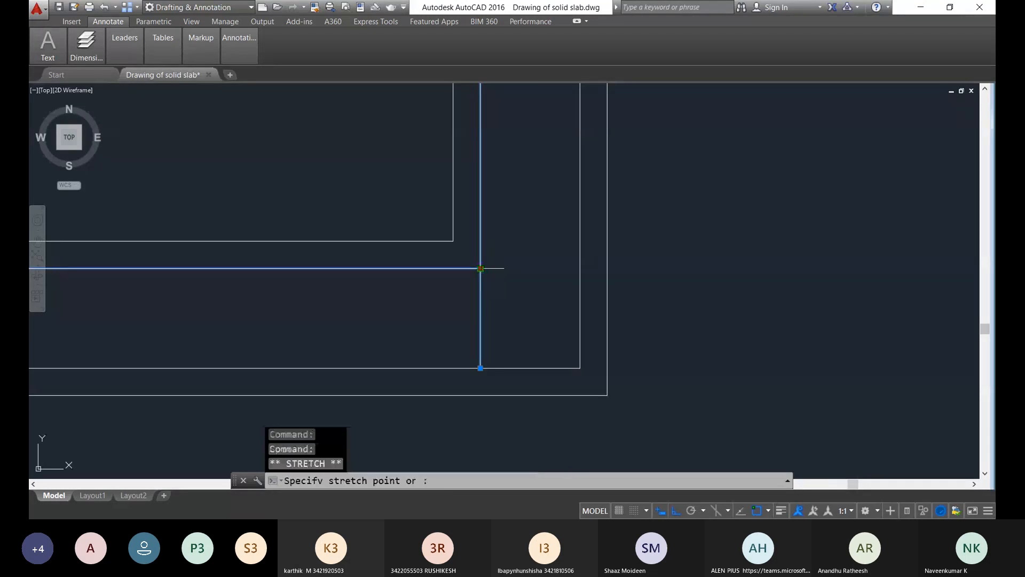
left_click(580, 268)
scroll(478, 287, "down", 8)
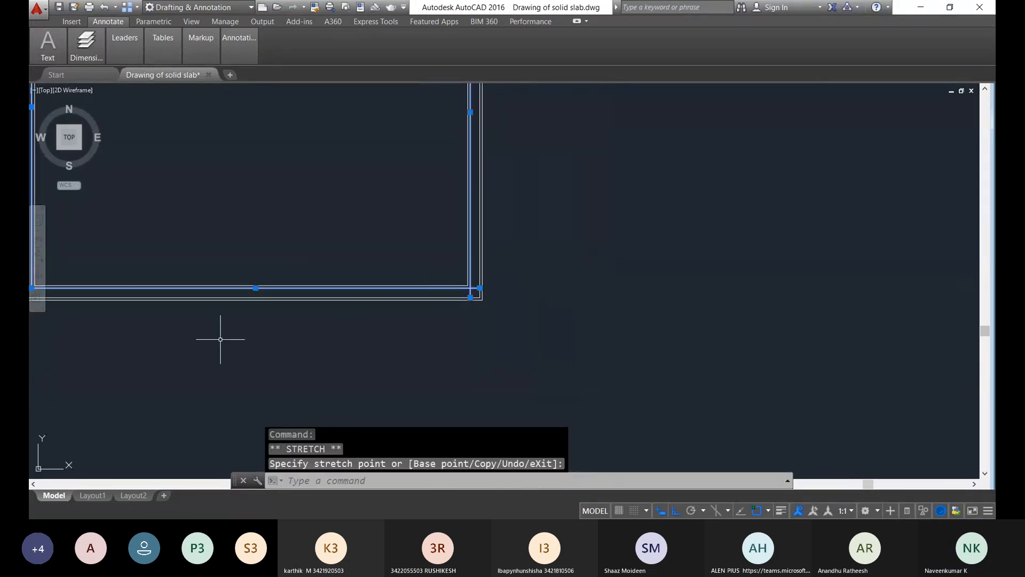
middle_click_drag(214, 332, 618, 296)
scroll(409, 243, "up", 6)
middle_click_drag(507, 330, 492, 263)
scroll(504, 245, "up", 5)
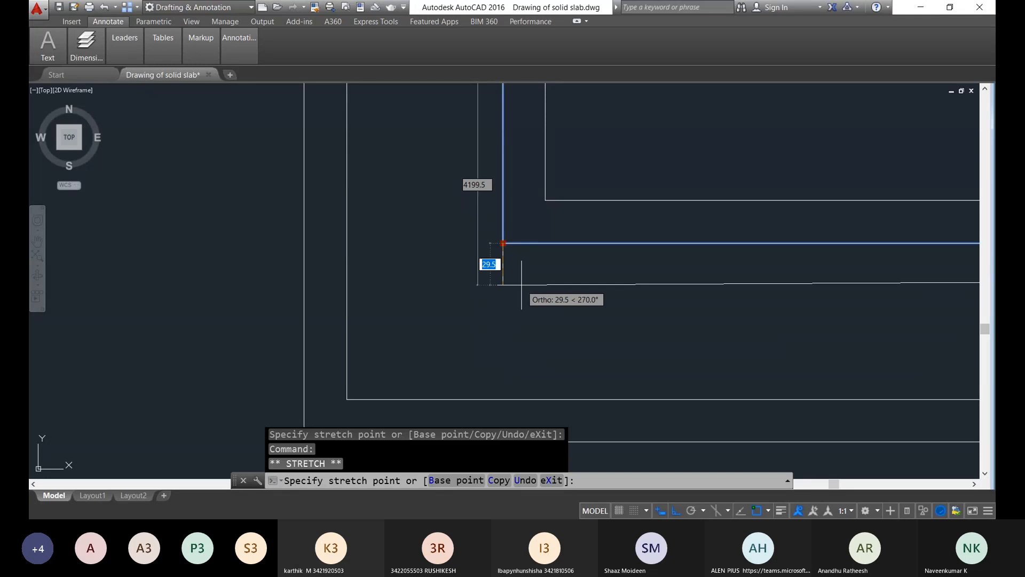
key("Escape")
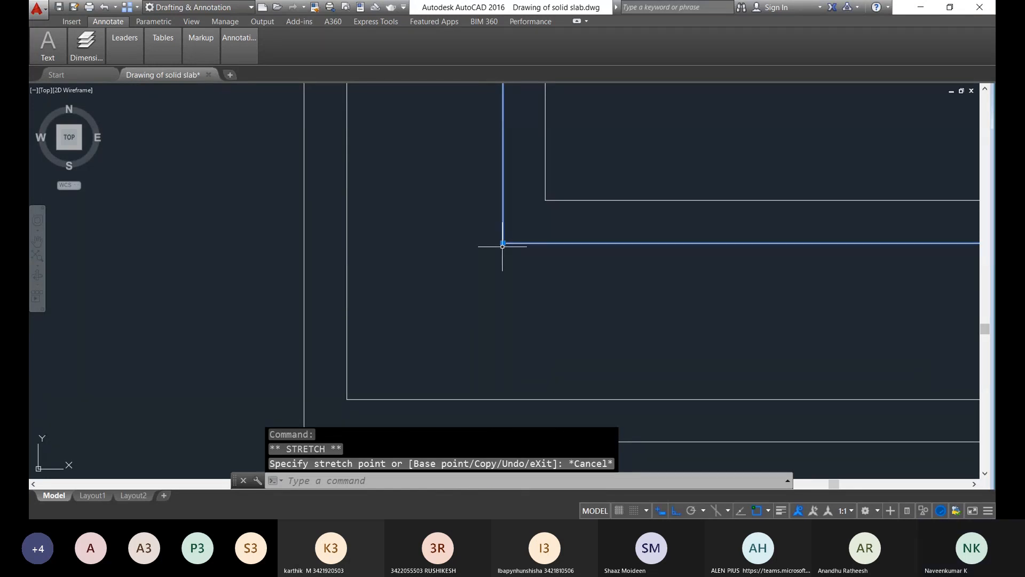
left_click(503, 243)
key("Escape")
left_click(542, 270)
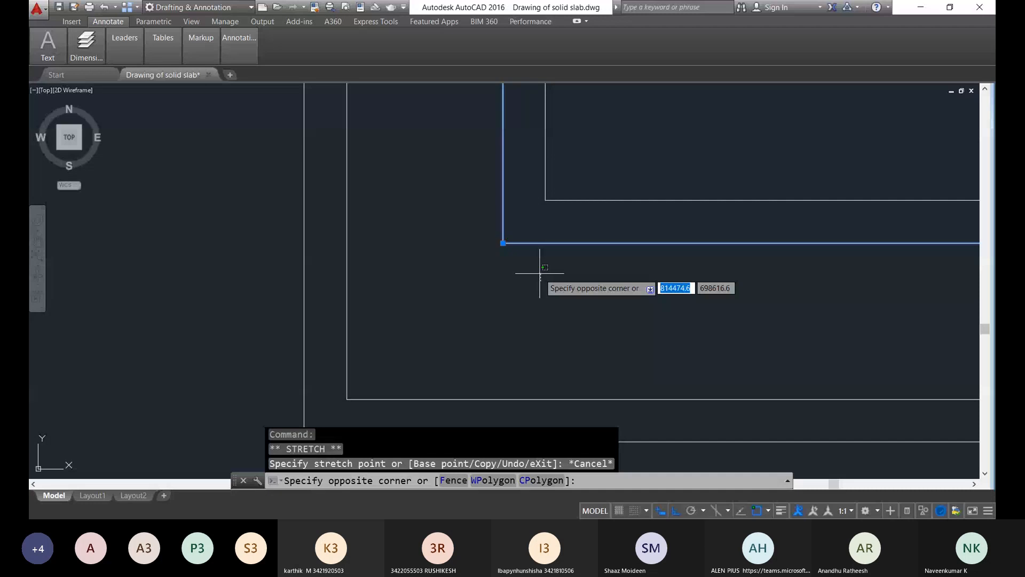
key("Escape")
scroll(537, 275, "down", 3)
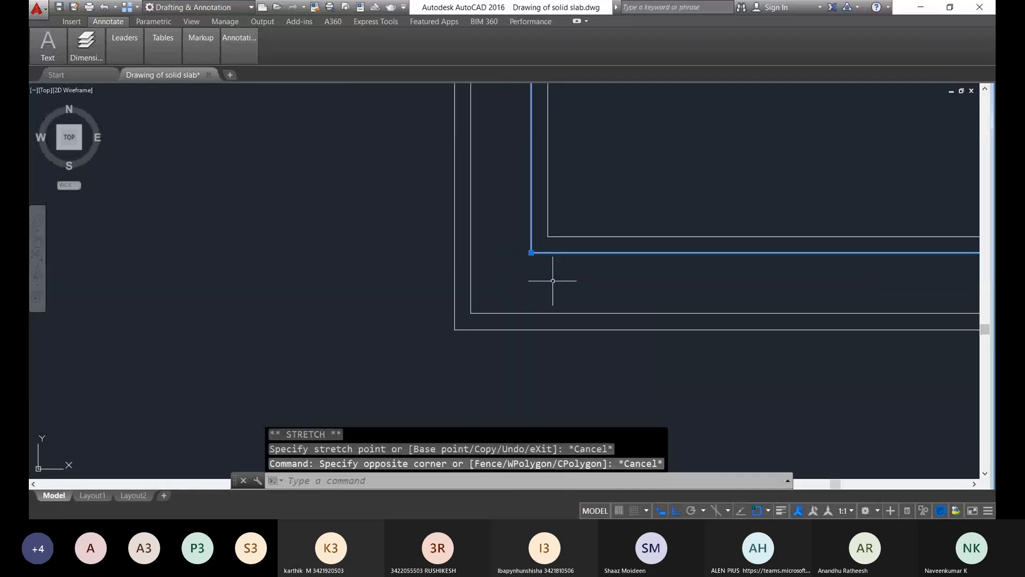
Step: At the plan's lower-left corner, draw a vertical line from the inner offset lines' corner down to the outer wall's bottom offset line
key("Escape")
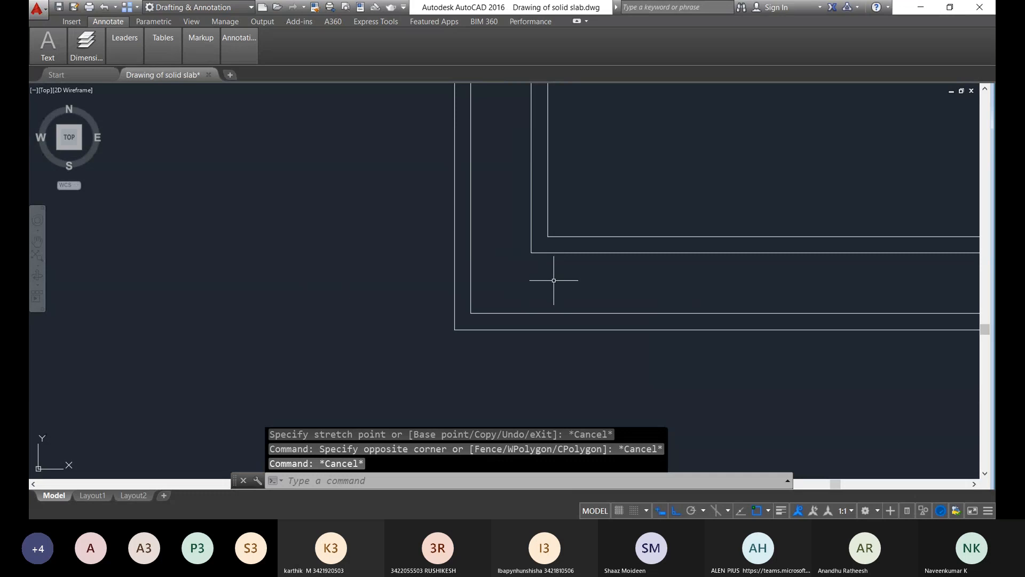
type("l")
key("Return")
left_click(532, 252)
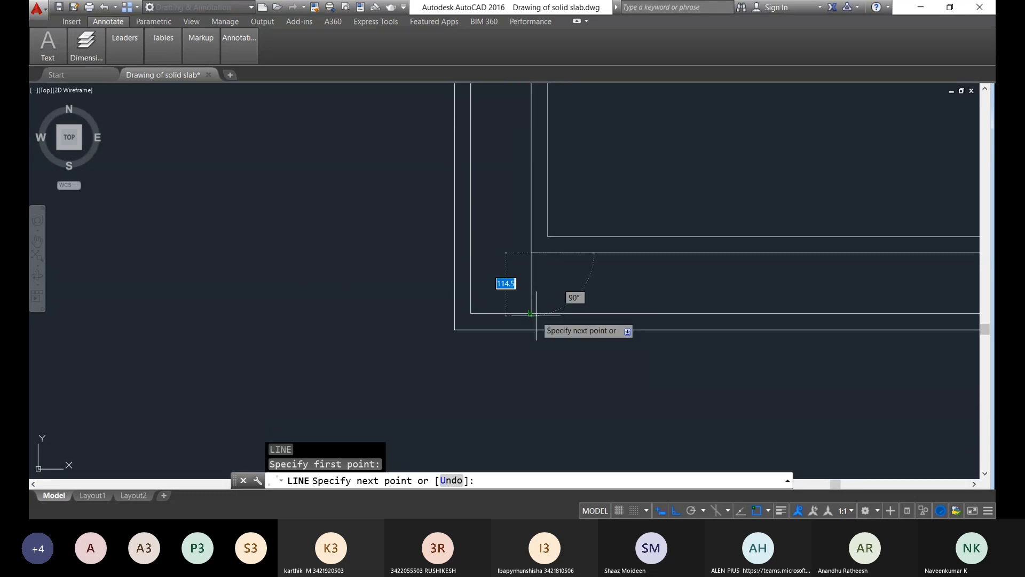
left_click(537, 315)
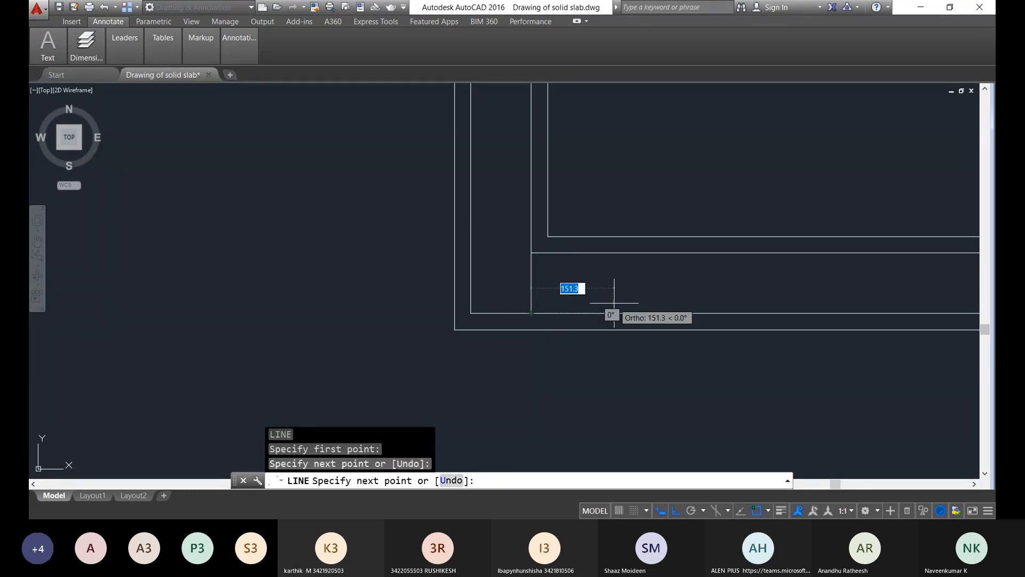
key("Escape")
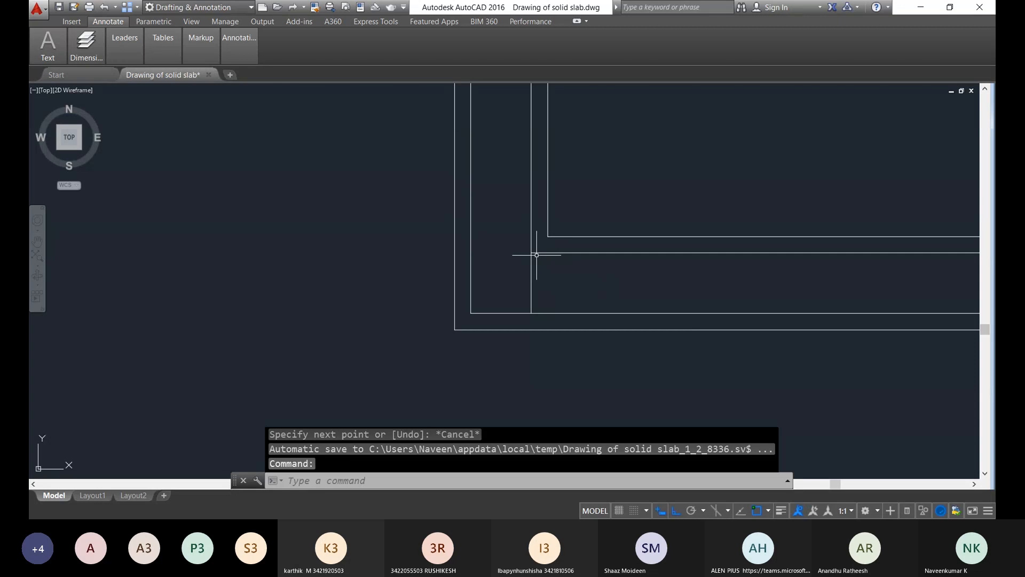
Step: Draw a horizontal line from the same inner offset corner across to the outer wall's left offset line
right_click(562, 266)
left_click(587, 271)
left_click(531, 253)
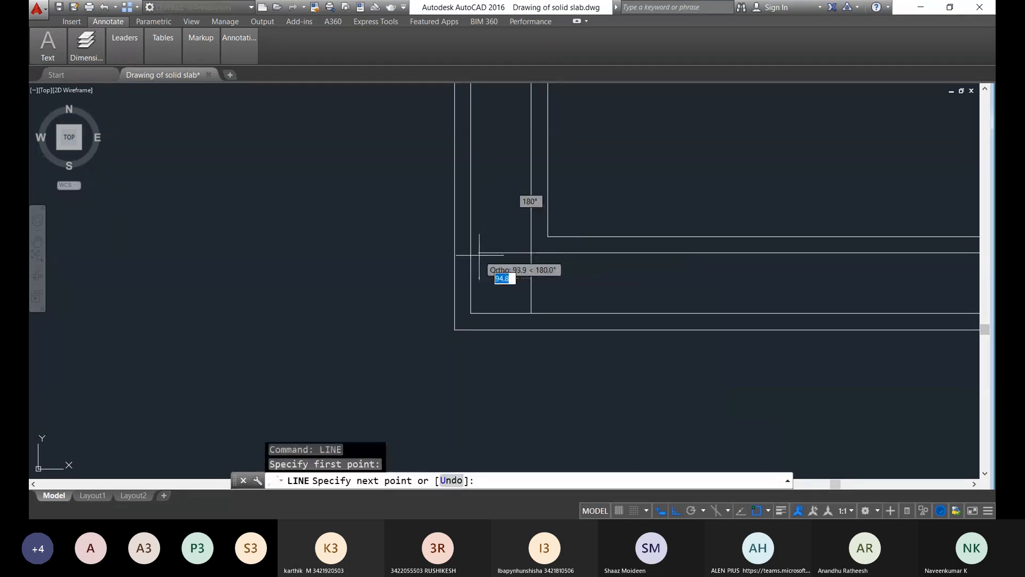
left_click(472, 254)
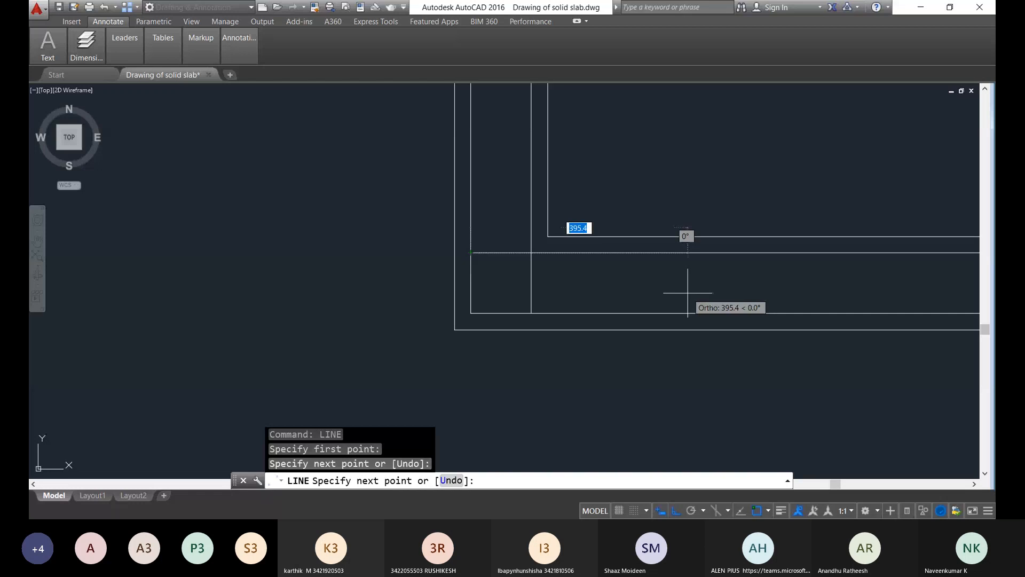
key("Escape")
Step: Chamfer the innermost rectangle's upper-left corner by 25 x 25 between its left and top lines
scroll(689, 320, "down", 3)
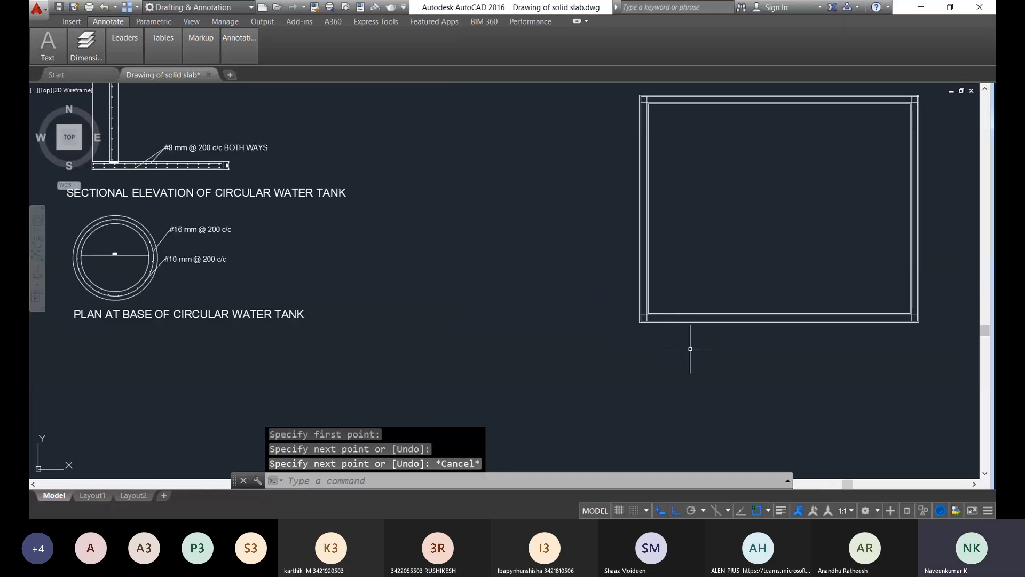
middle_click_drag(944, 265, 737, 291)
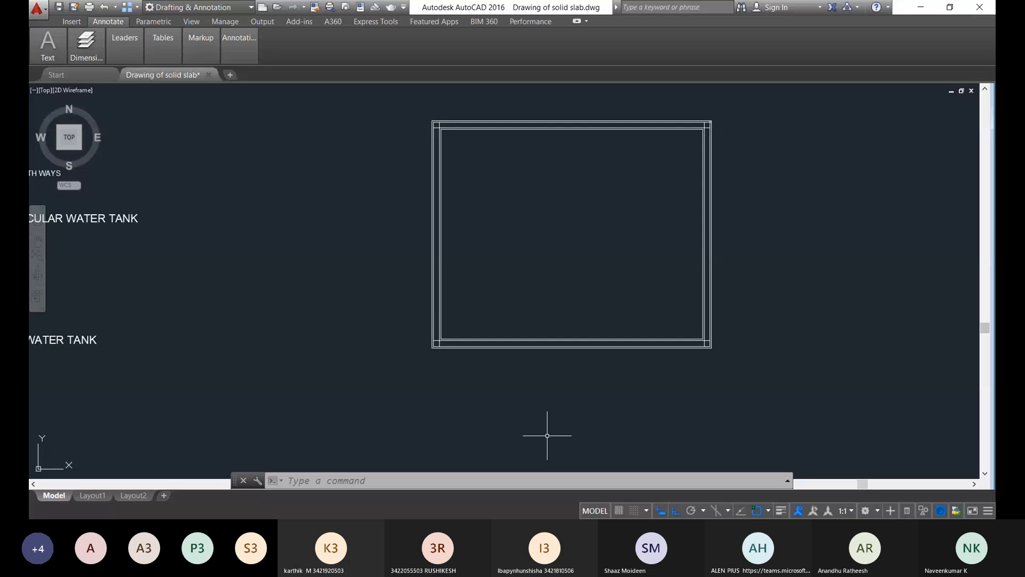
scroll(449, 136, "up", 5)
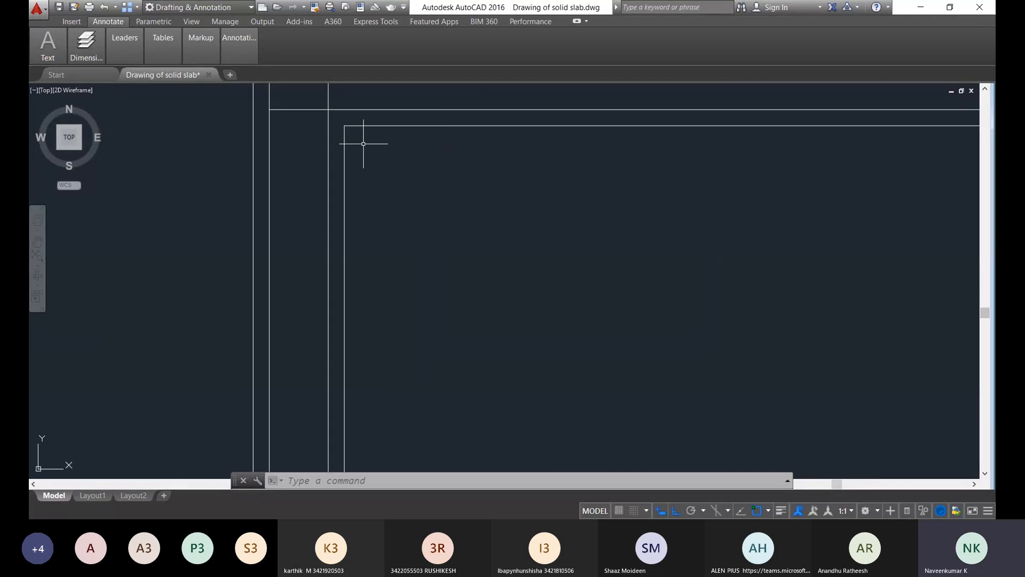
scroll(363, 144, "up", 3)
type("ch")
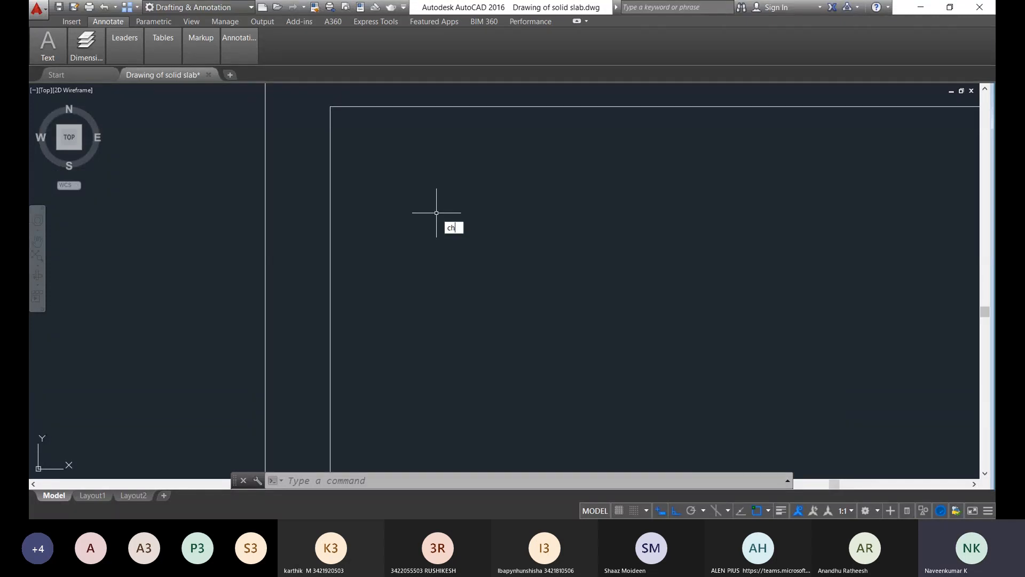
type("amfer")
key("Return")
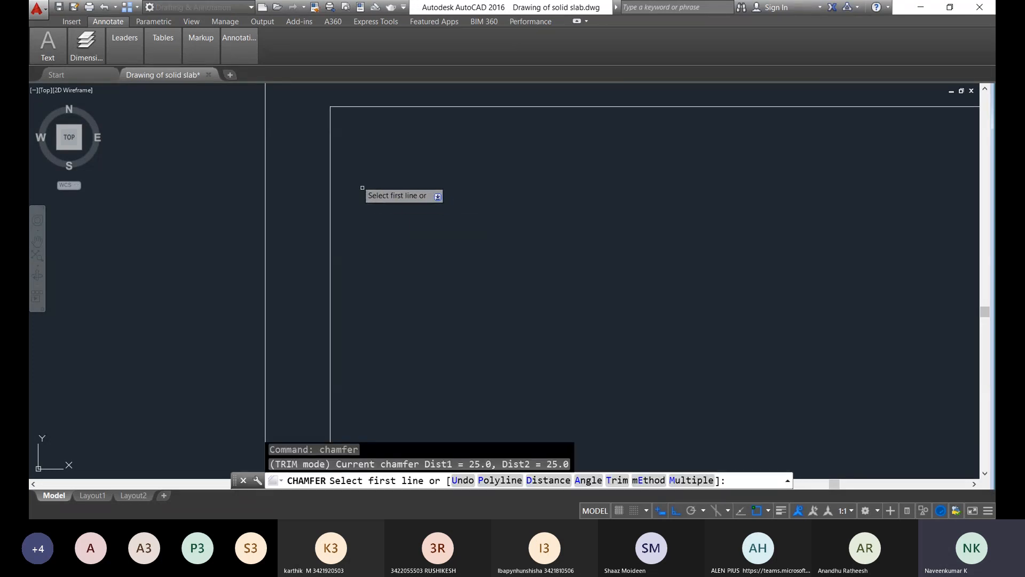
left_click(329, 160)
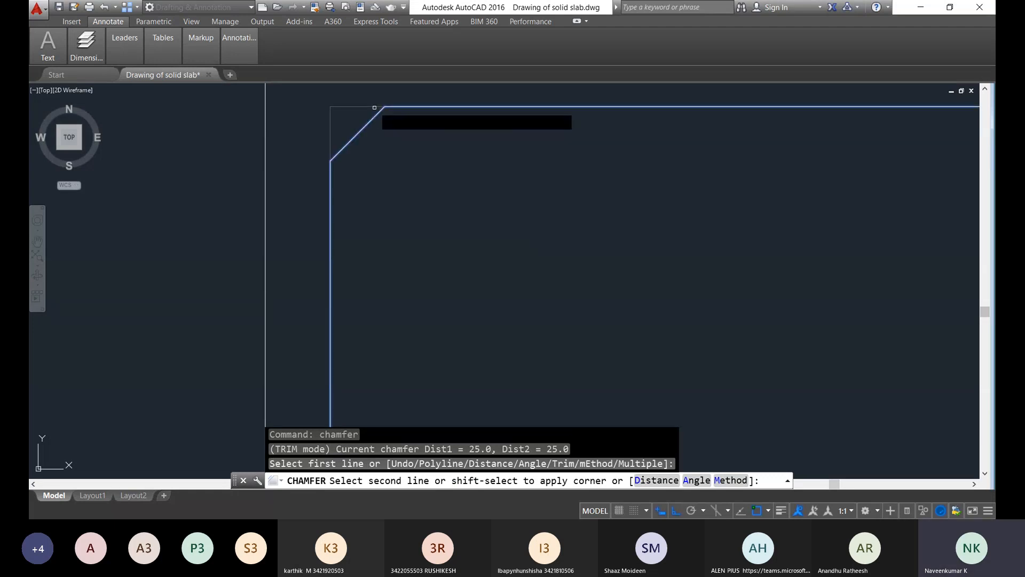
left_click(374, 107)
scroll(374, 109, "down", 6)
middle_click_drag(465, 348, 477, 395)
scroll(464, 189, "up", 5)
middle_click_drag(319, 107, 446, 352)
scroll(442, 355, "up", 5)
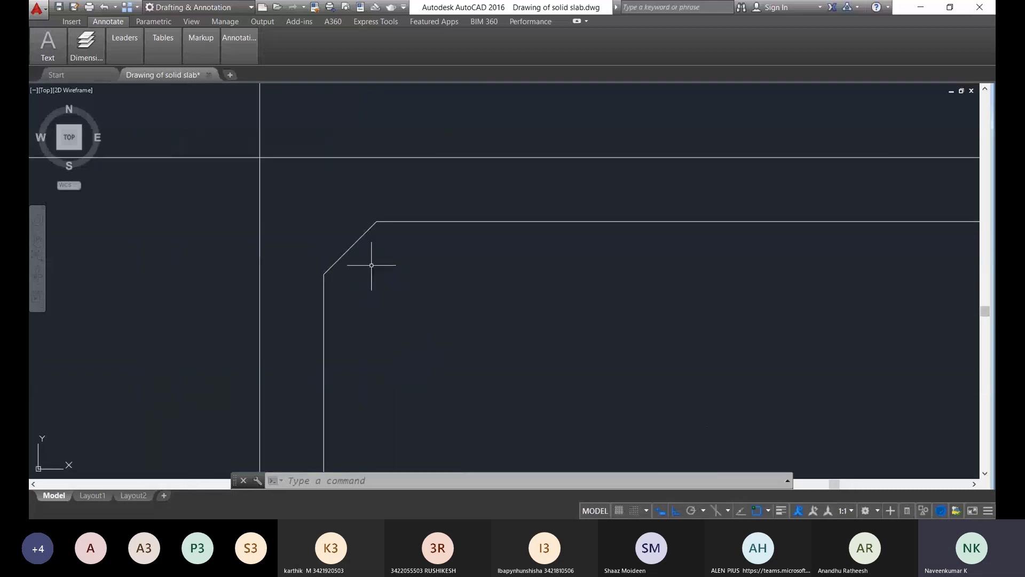
left_click_drag(366, 246, 357, 237)
right_click(357, 237)
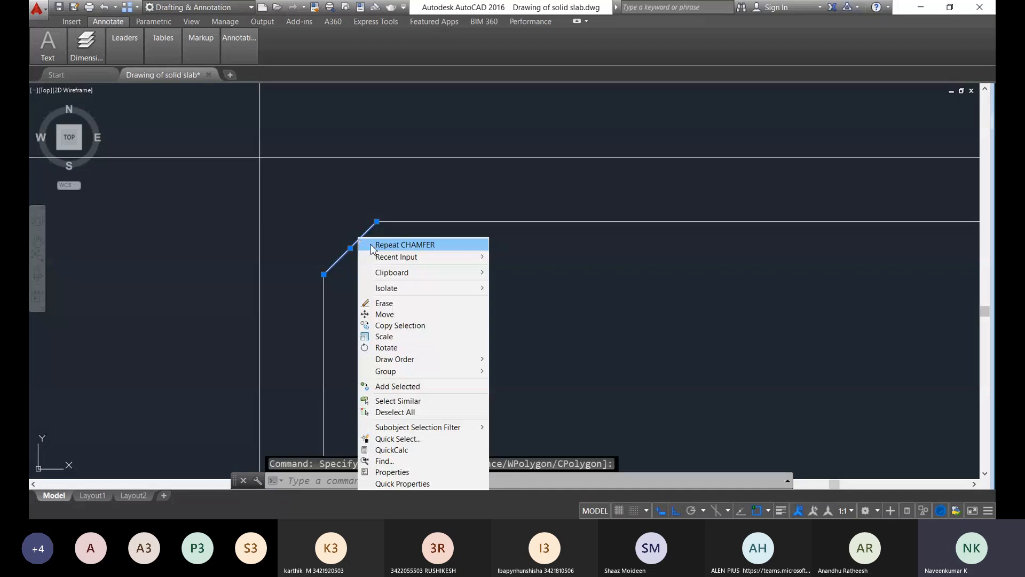
left_click(380, 243)
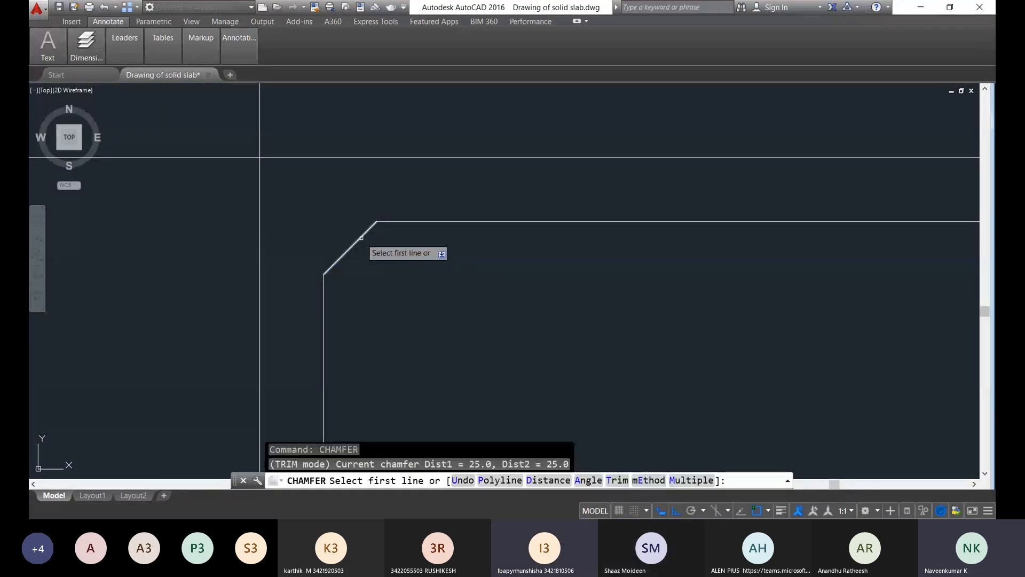
left_click(362, 237)
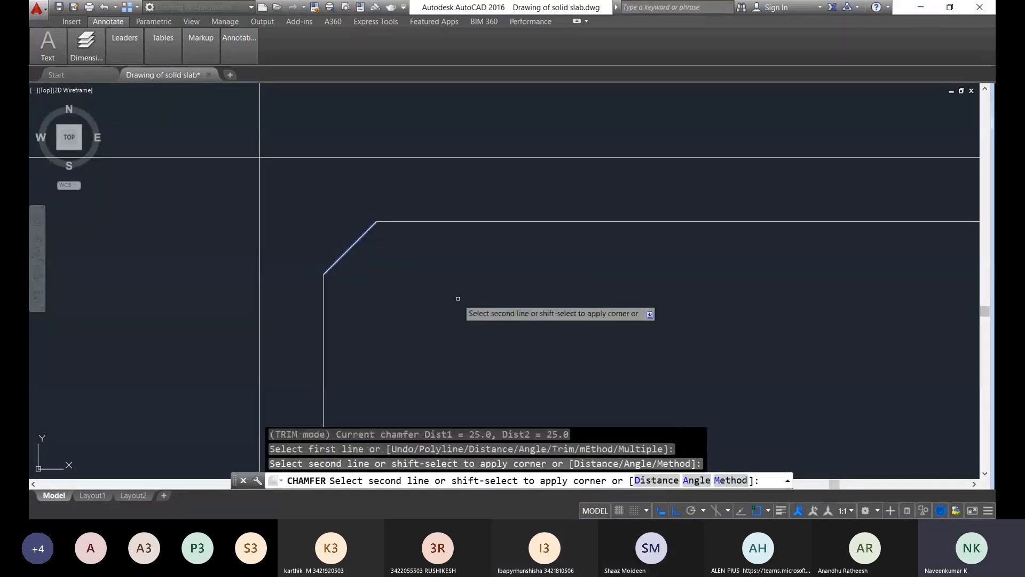
key("Escape")
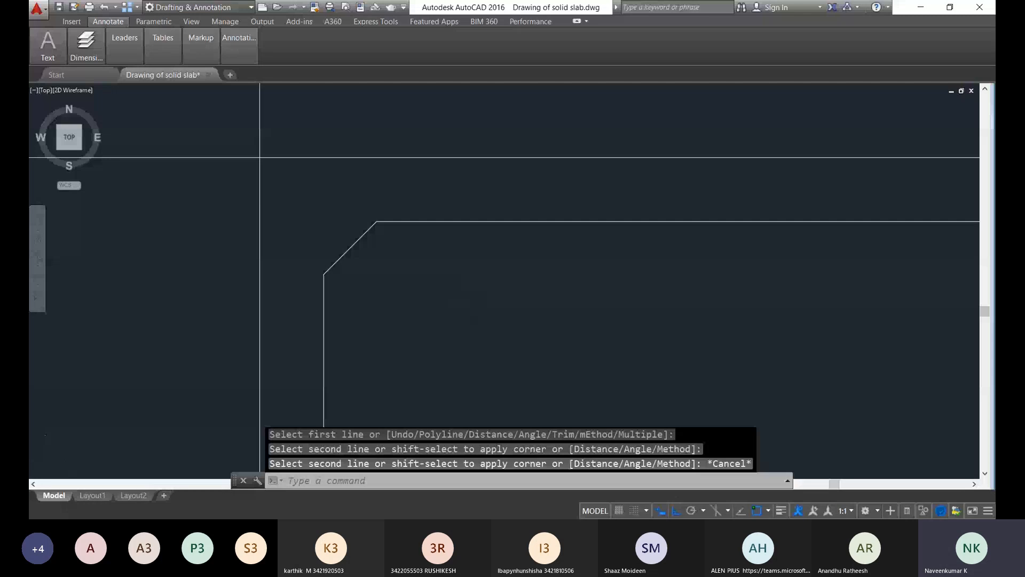
Step: Chamfer the innermost rectangle's lower-left corner by 25 x 25 between its left and bottom lines
scroll(441, 319, "down", 7)
scroll(526, 336, "up", 2)
middle_click_drag(203, 360, 341, 224)
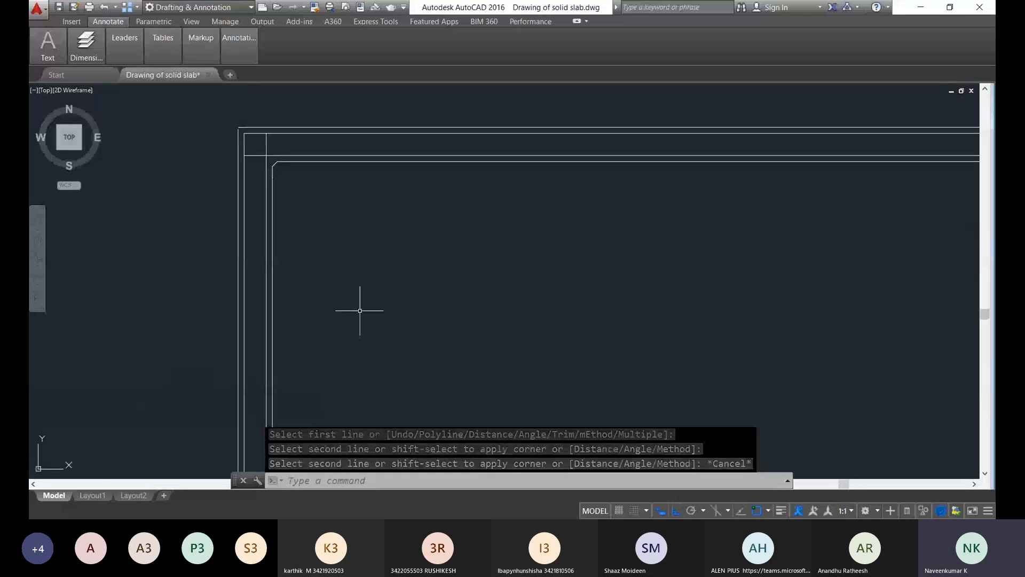
scroll(356, 319, "down", 2)
middle_click_drag(348, 320, 334, 232)
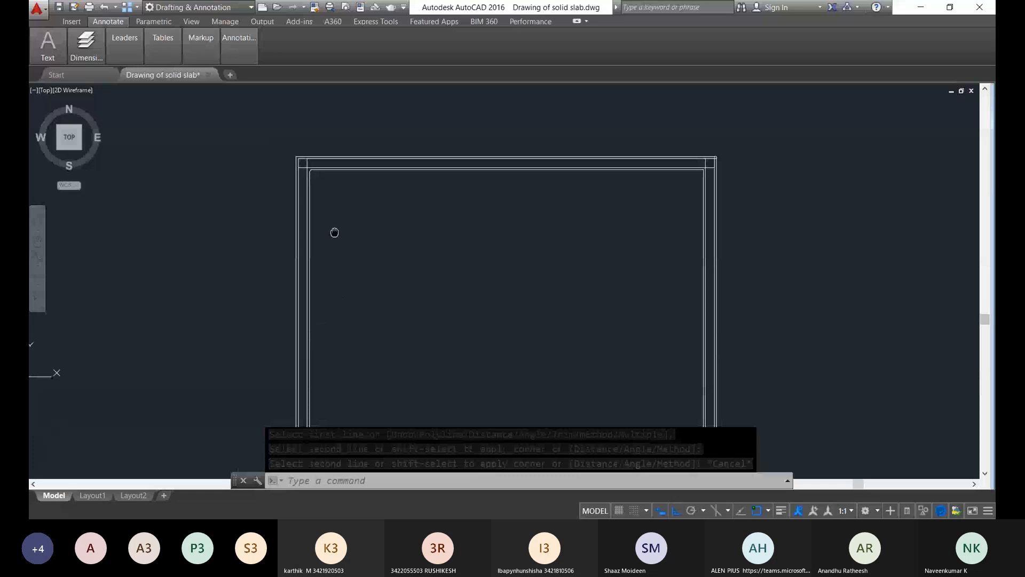
middle_click_drag(334, 232, 359, 130)
key("Return")
scroll(352, 299, "up", 8)
middle_click_drag(328, 330, 417, 127)
left_click(320, 259)
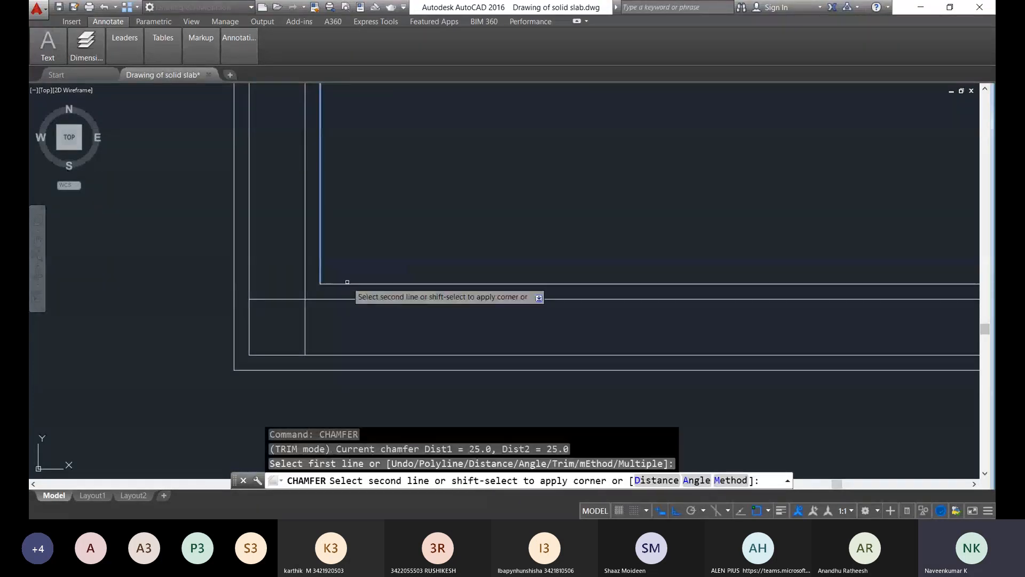
left_click(347, 281)
Step: Chamfer the innermost rectangle's lower-right corner by 25 x 25 between its right and bottom lines
scroll(577, 284, "down", 2)
scroll(555, 291, "up", 4)
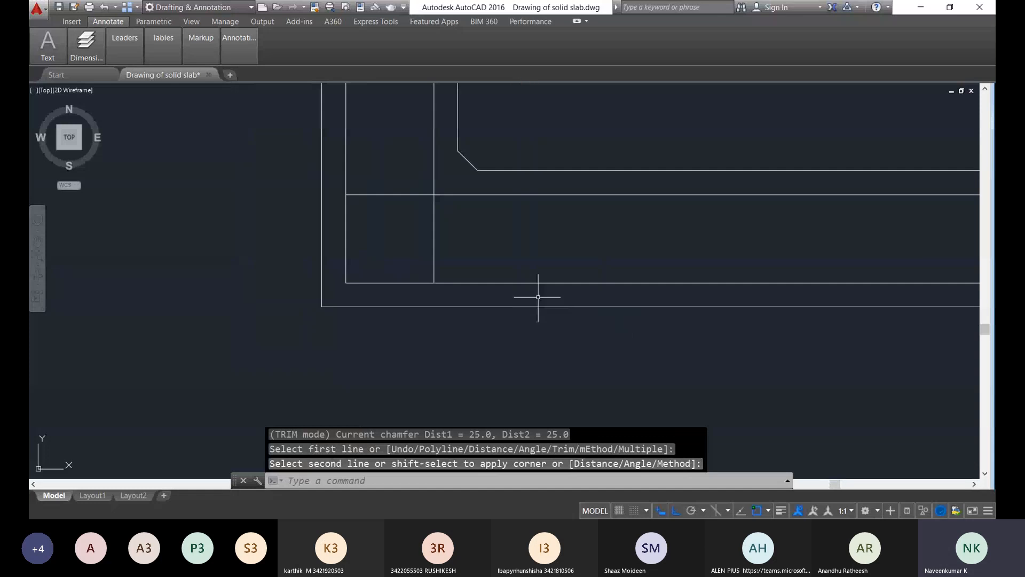
scroll(439, 208, "up", 8)
scroll(469, 256, "down", 6)
middle_click_drag(489, 167, 373, 290)
scroll(915, 233, "down", 9)
middle_click_drag(915, 233, 485, 316)
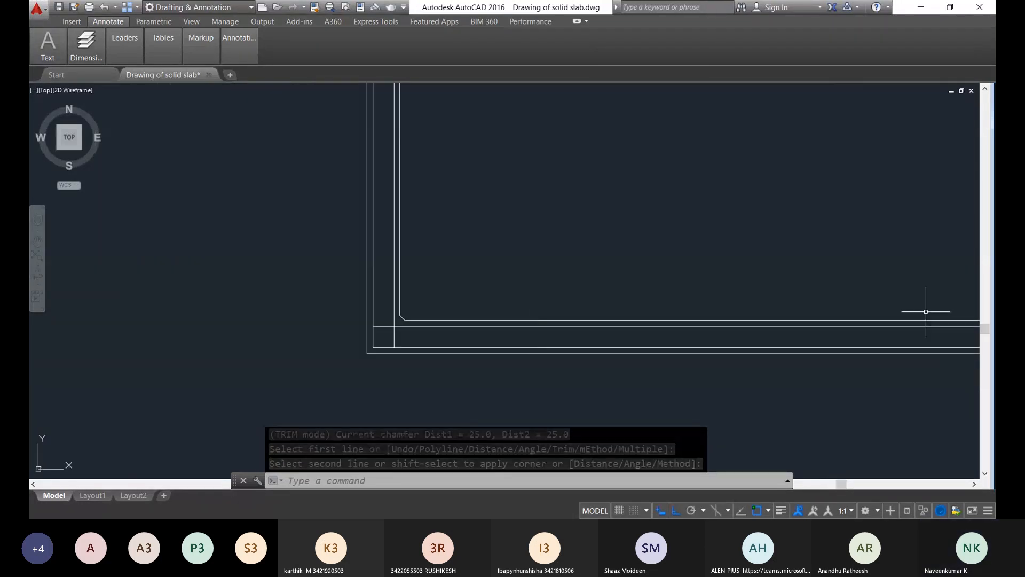
middle_click_drag(926, 311, 475, 339)
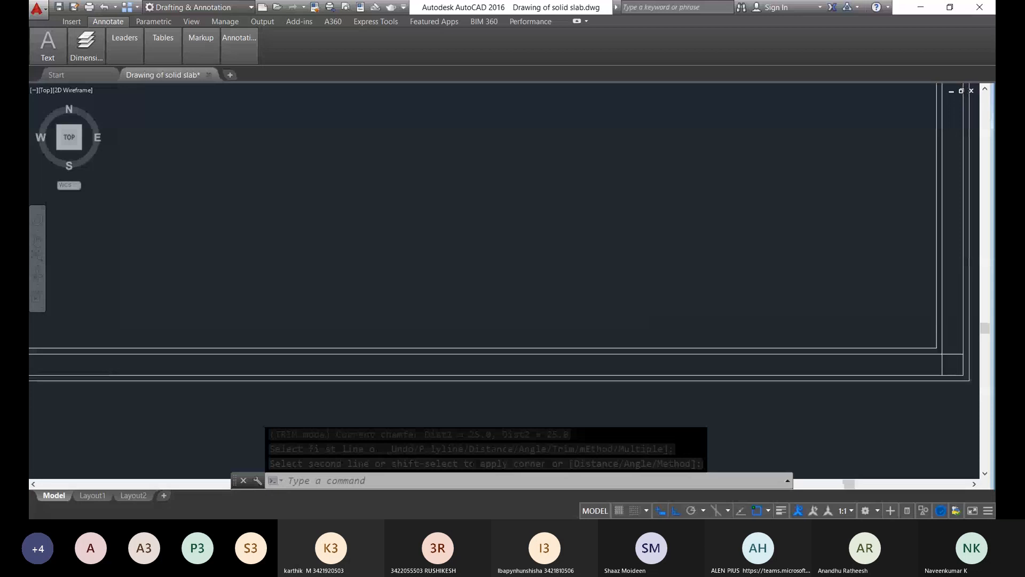
scroll(668, 313, "up", 3)
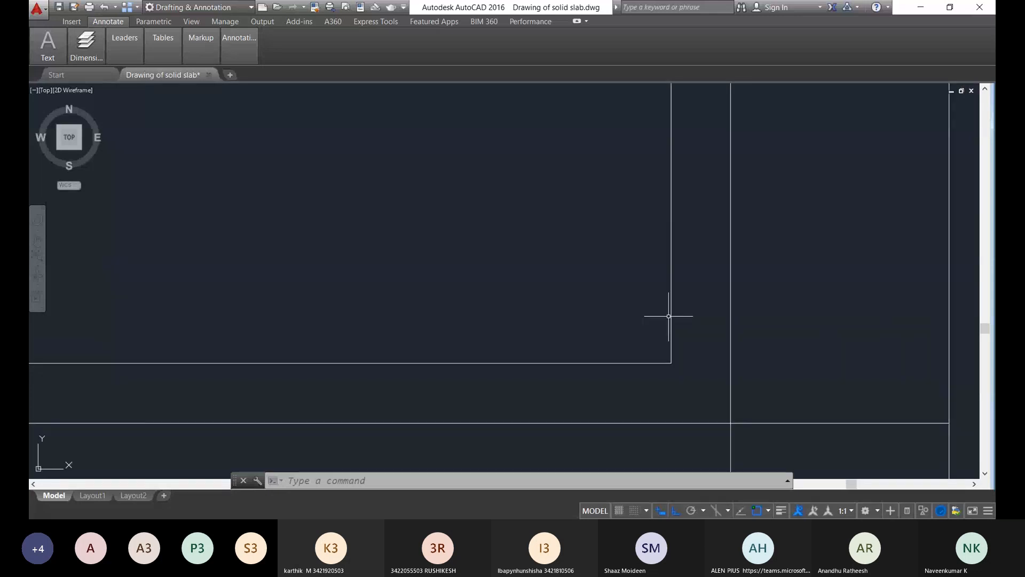
right_click(631, 322)
left_click(633, 324)
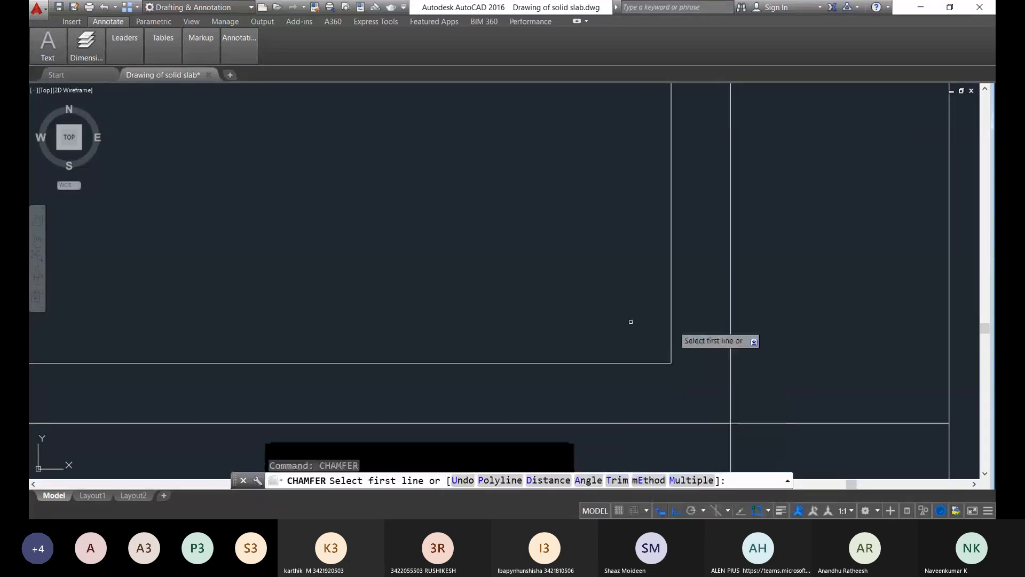
left_click(670, 333)
left_click(650, 363)
scroll(646, 294, "down", 8)
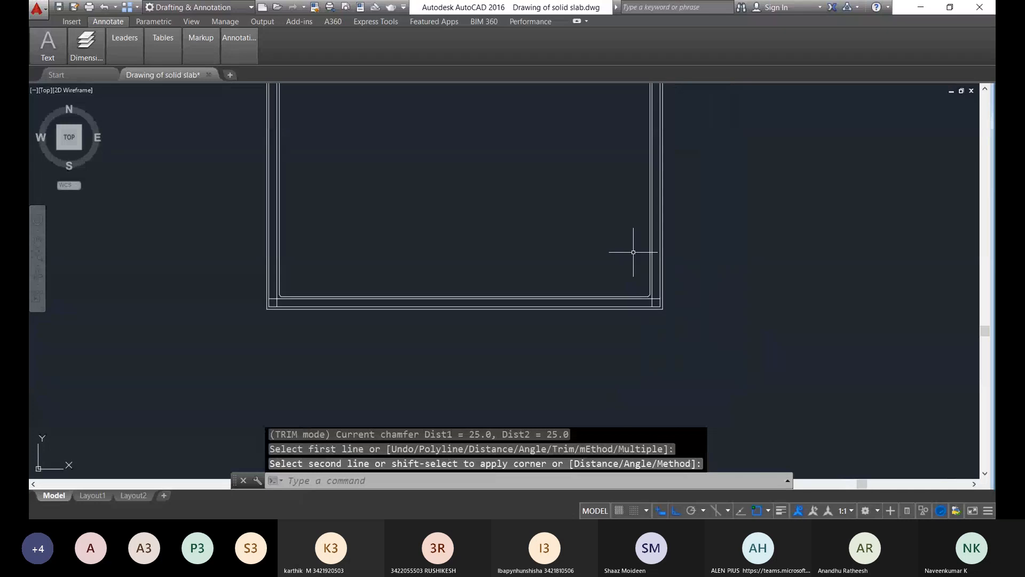
mouse_move(662, 211)
middle_mouse_down()
mouse_move(770, 418)
mouse_move(686, 441)
middle_mouse_up()
scroll(661, 323, "up", 5)
scroll(748, 272, "up", 3)
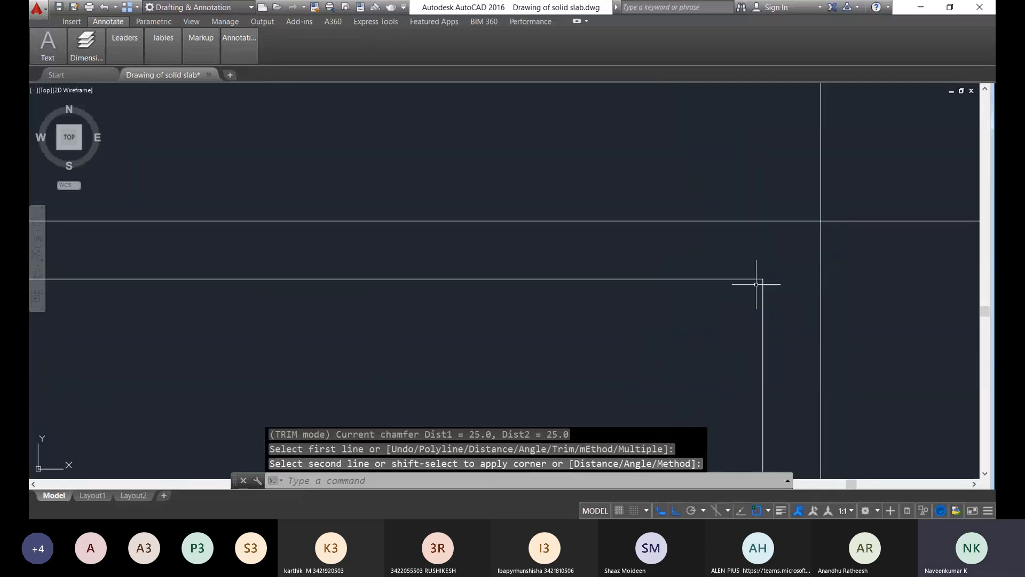
right_click(755, 284)
left_click(774, 289)
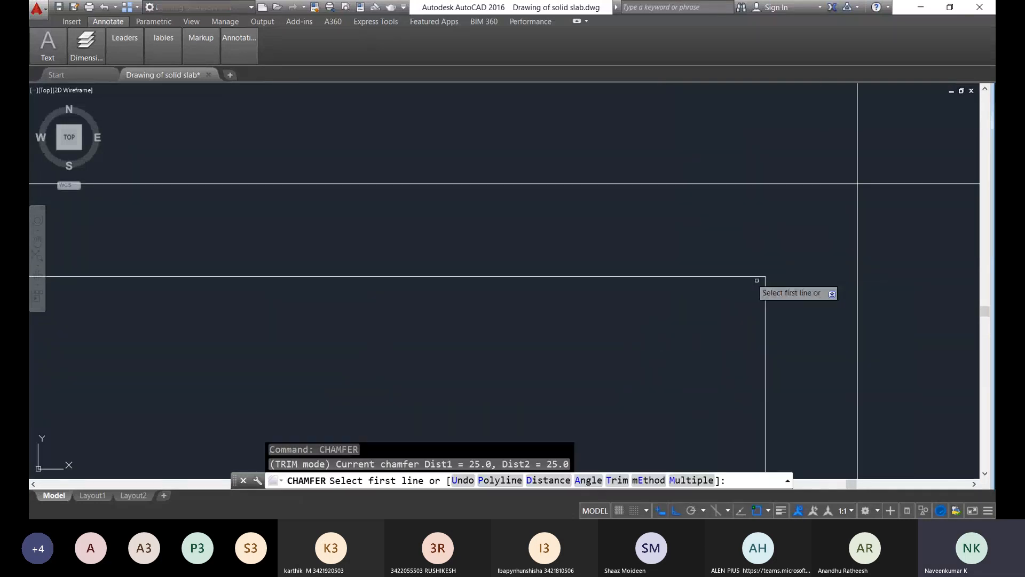
left_click(749, 277)
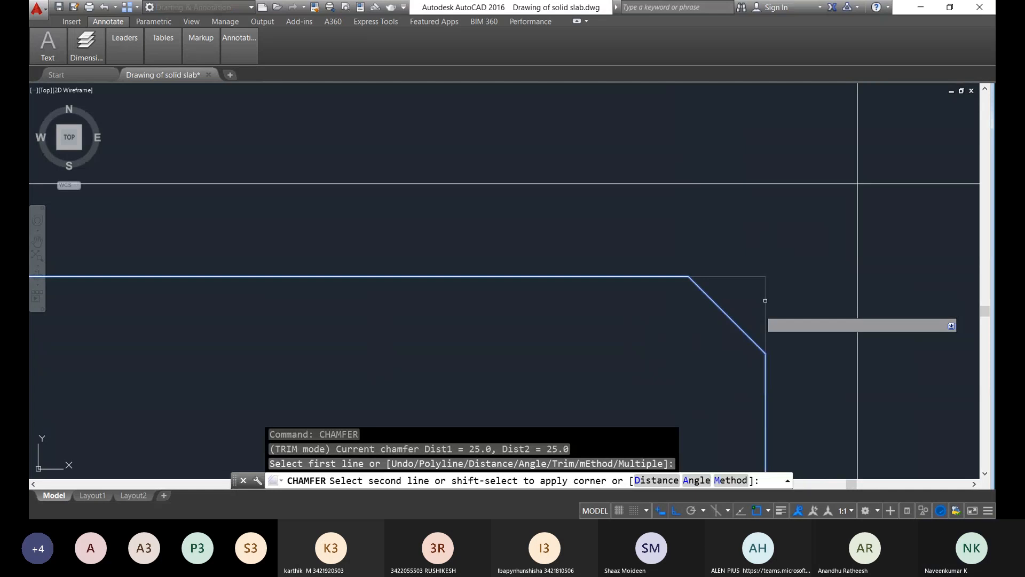
left_click(737, 341)
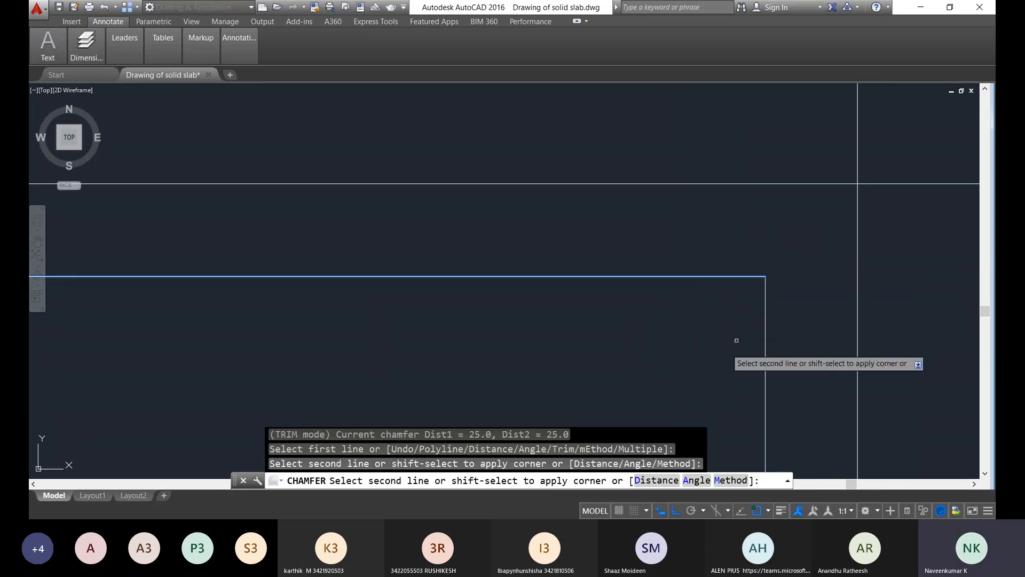
key("Escape")
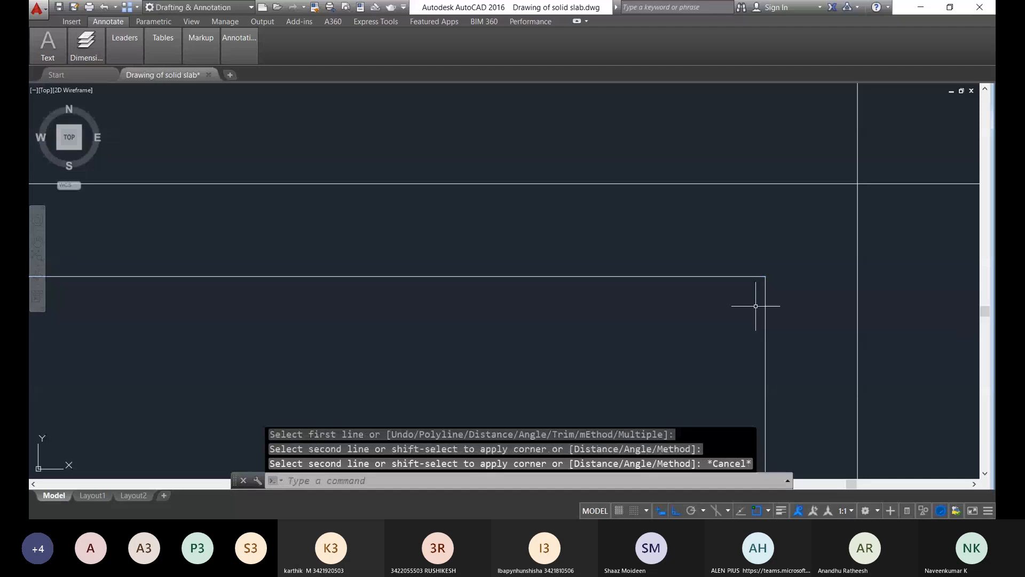
Step: Chamfer the innermost rectangle's upper-right corner by 25 x 25 between its top and right lines
key("Return")
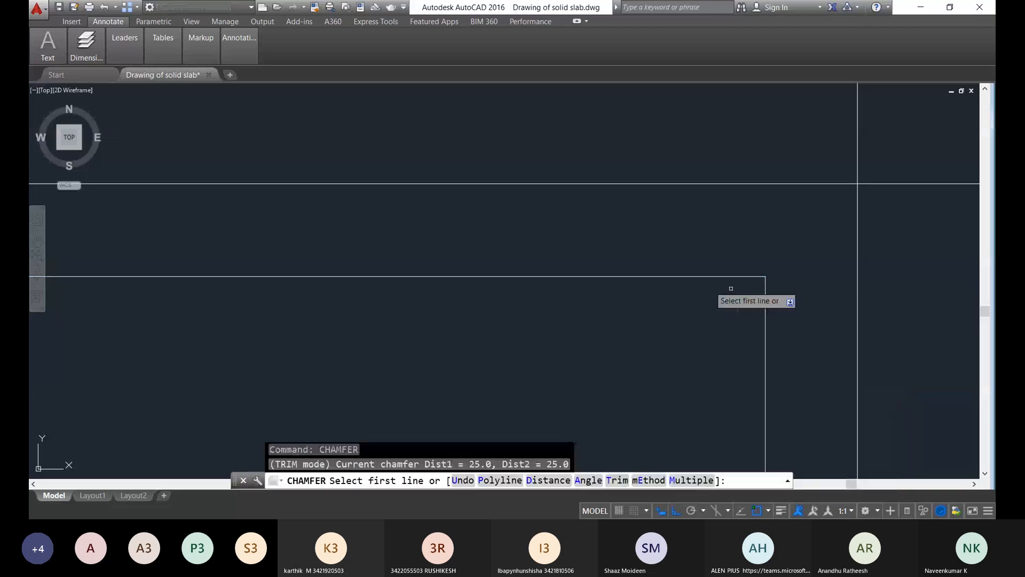
left_click(709, 276)
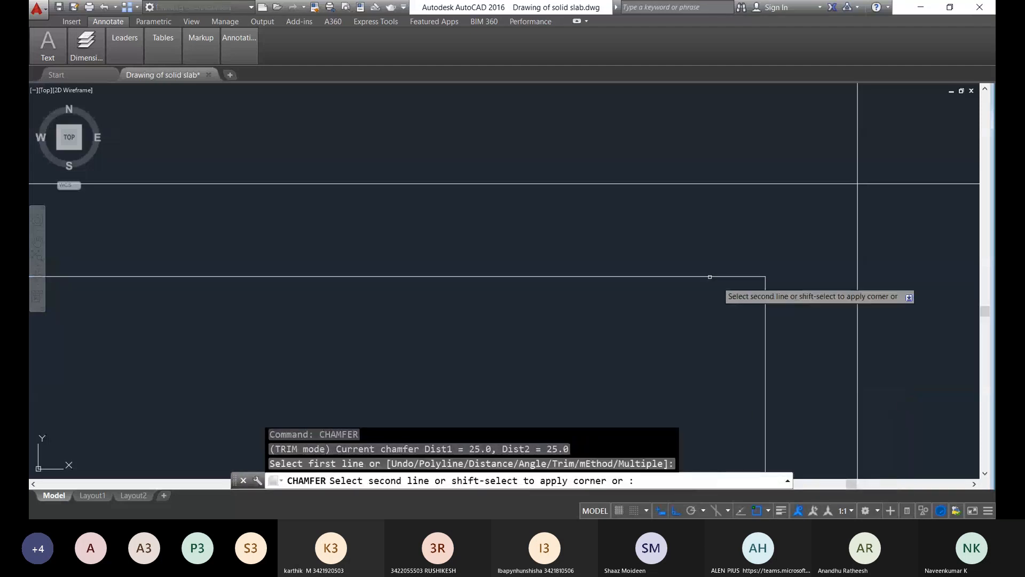
left_click(765, 332)
scroll(739, 423, "down", 5)
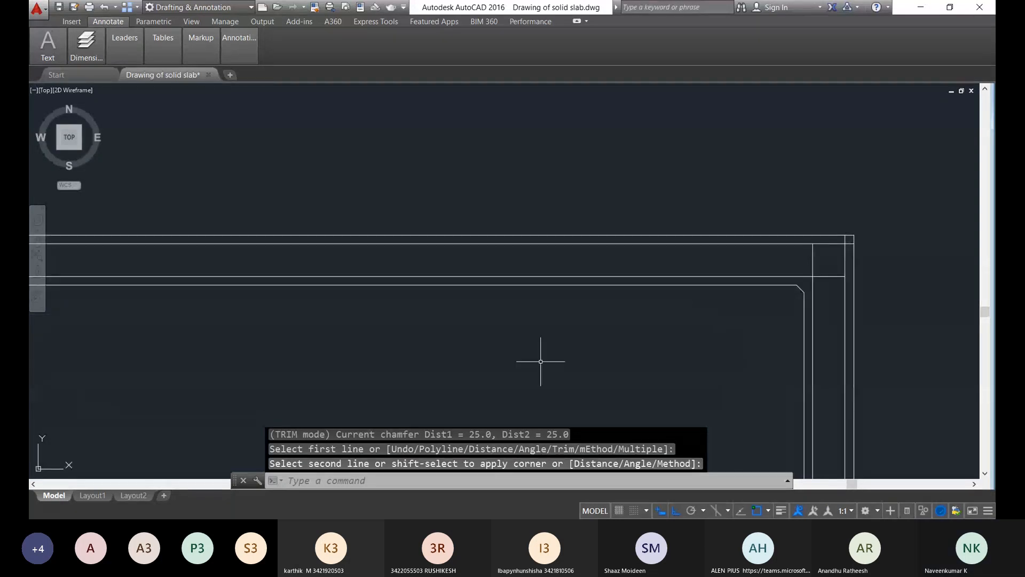
scroll(854, 243, "up", 4)
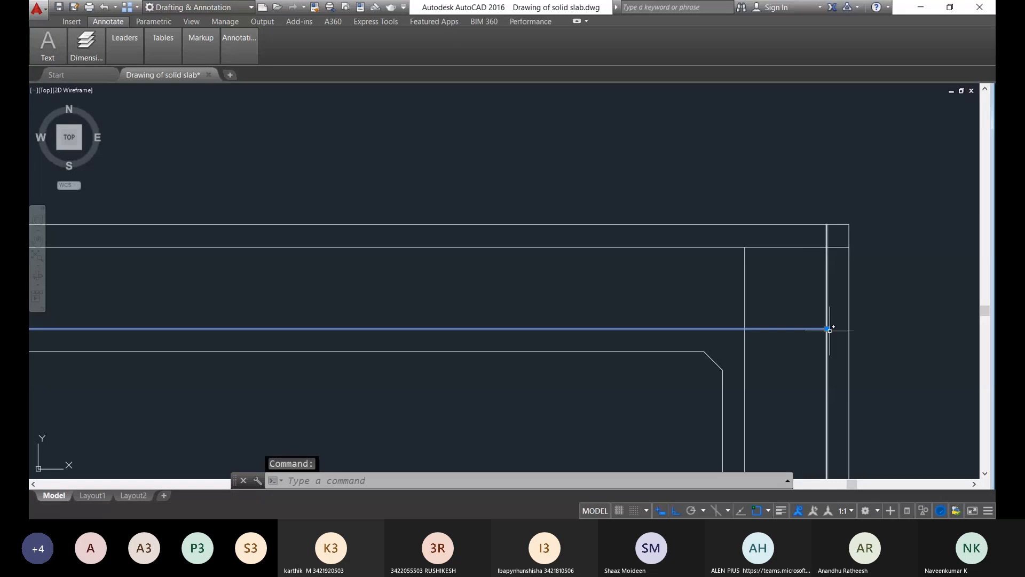
Step: At the upper-right corner, stretch the inner horizontal and vertical wall lines to the outermost rectangle's right and top lines
left_click(827, 329)
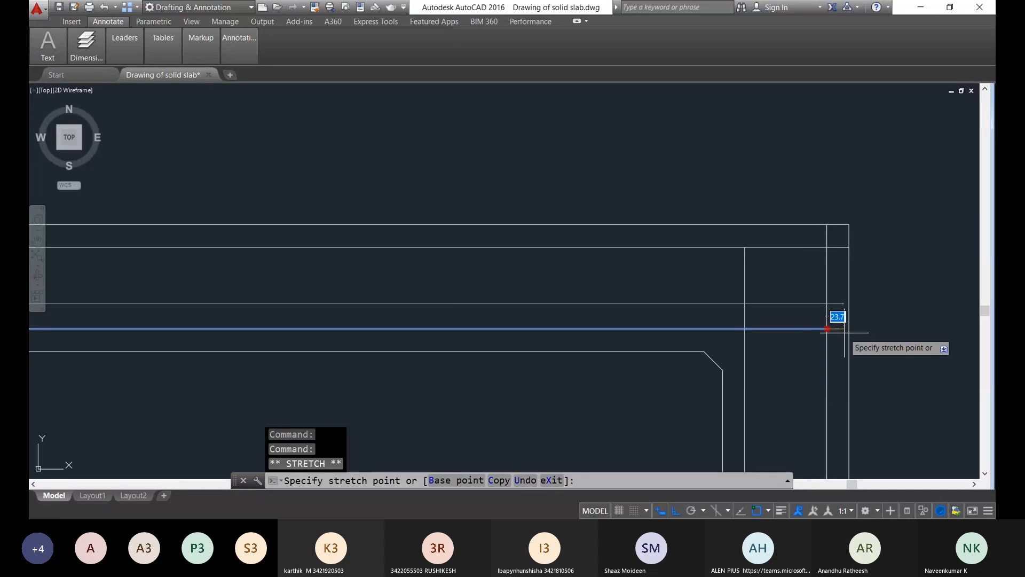
left_click(850, 327)
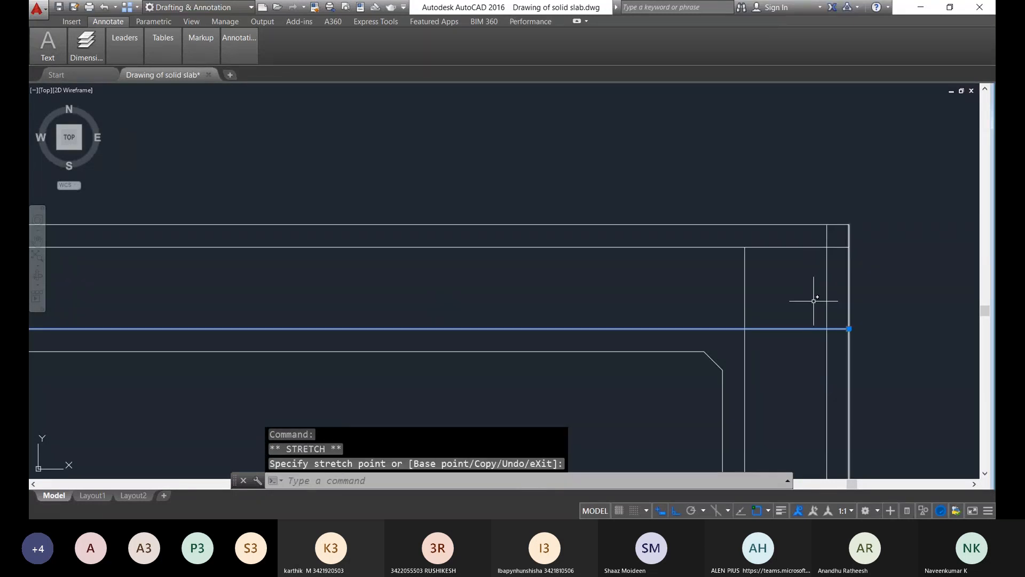
left_click(745, 247)
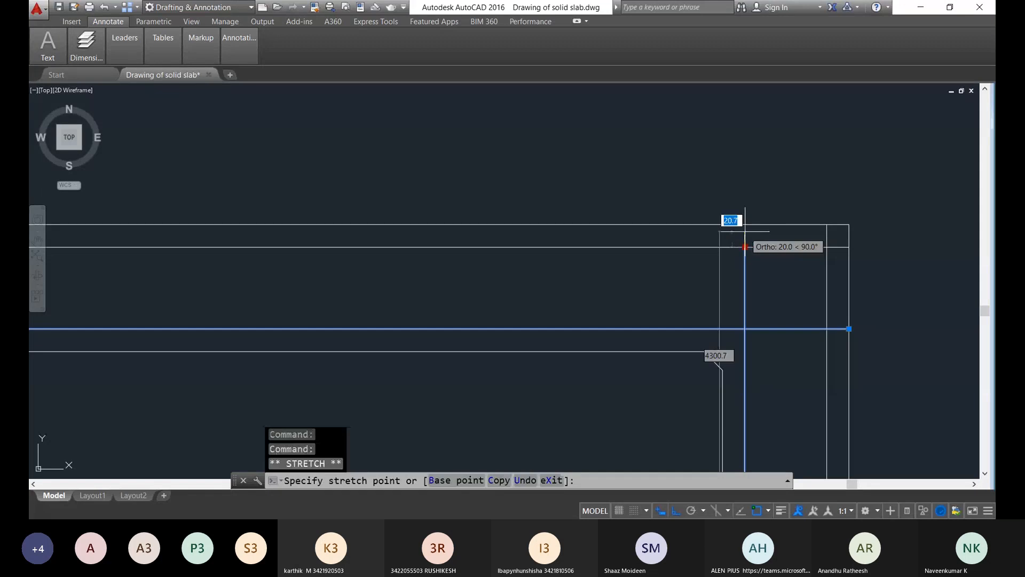
left_click(744, 248)
scroll(745, 248, "down", 5)
middle_click_drag(688, 279, 860, 148)
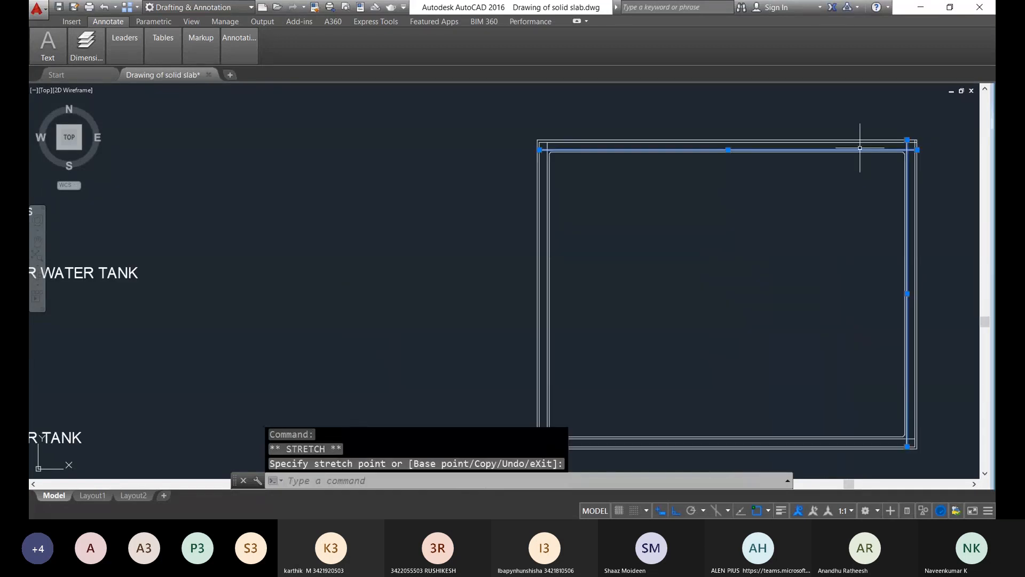
key("Escape")
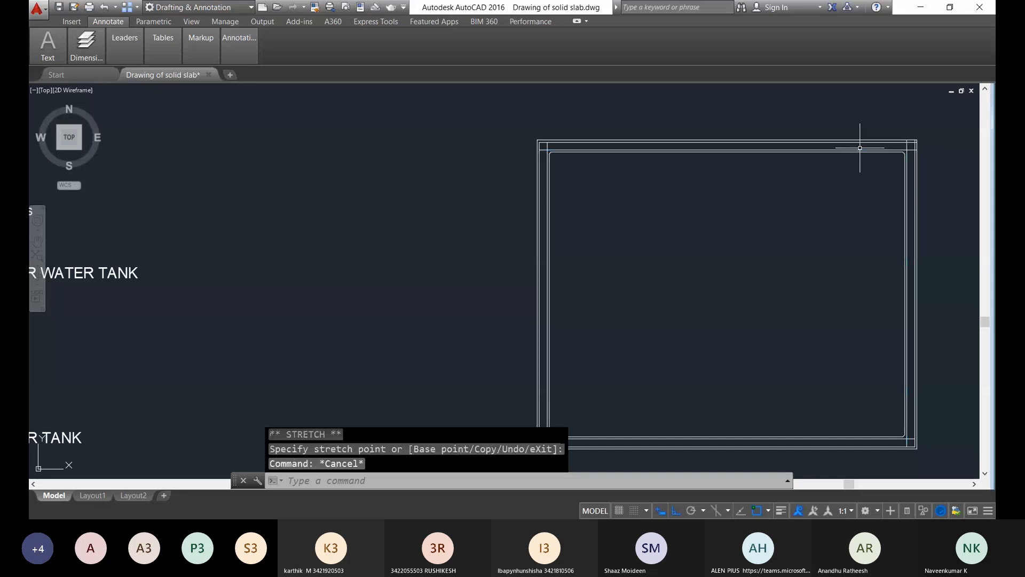
Step: Place two donuts with inside diameter 0 and outside diameter 10 in the empty space beside the plan's left wall
scroll(607, 393, "up", 2)
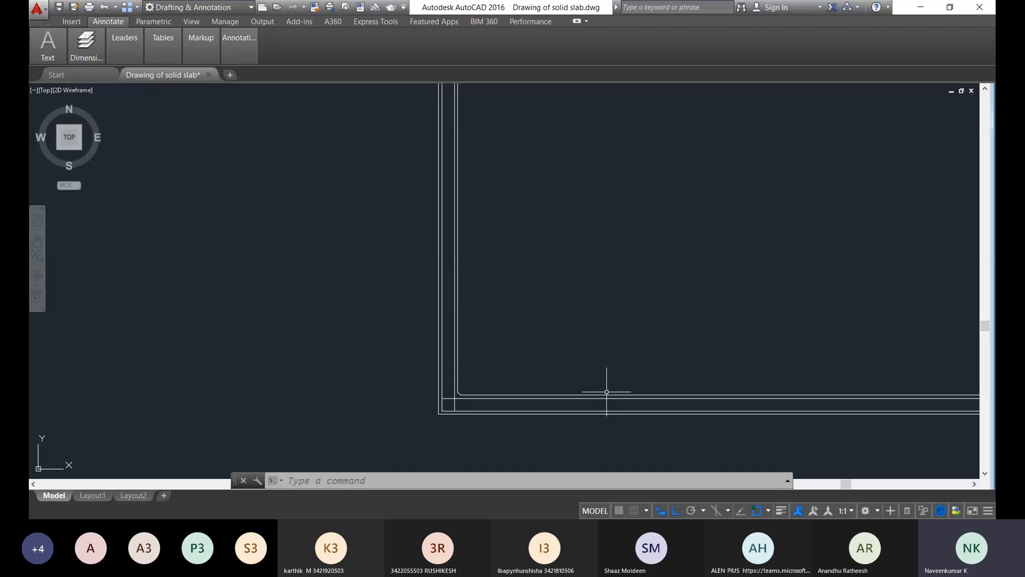
type("o")
key("Return")
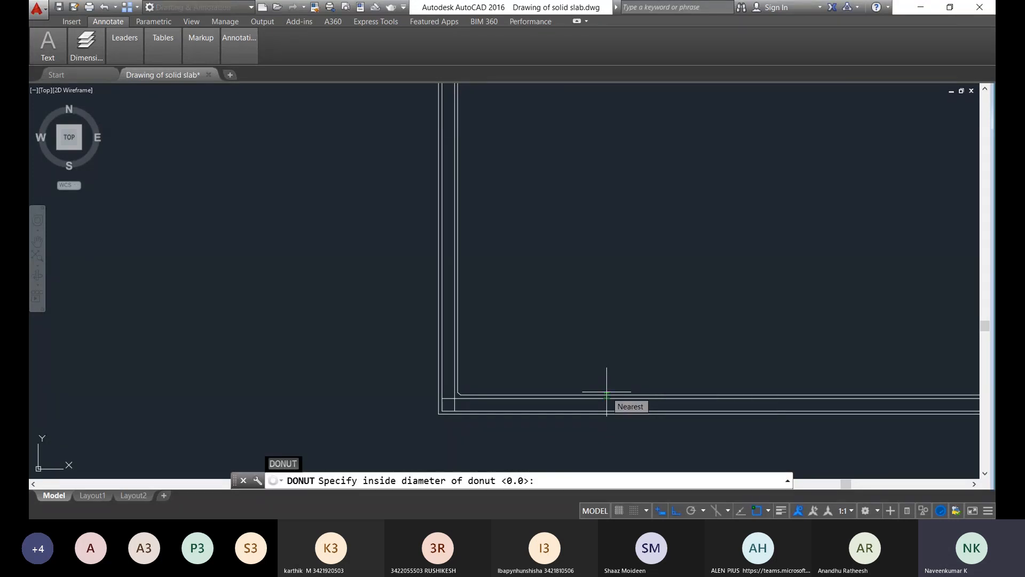
key("Return")
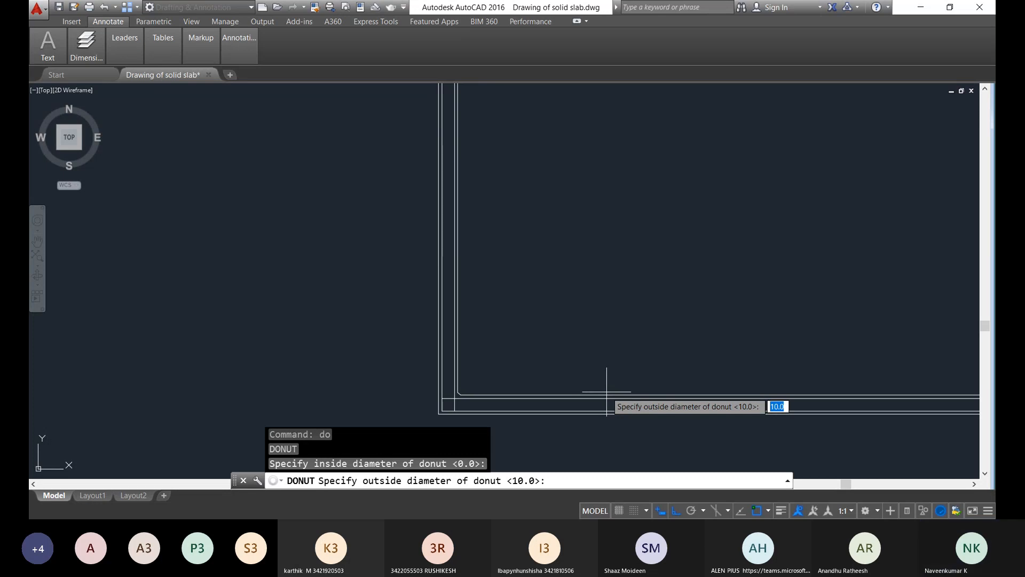
type("10")
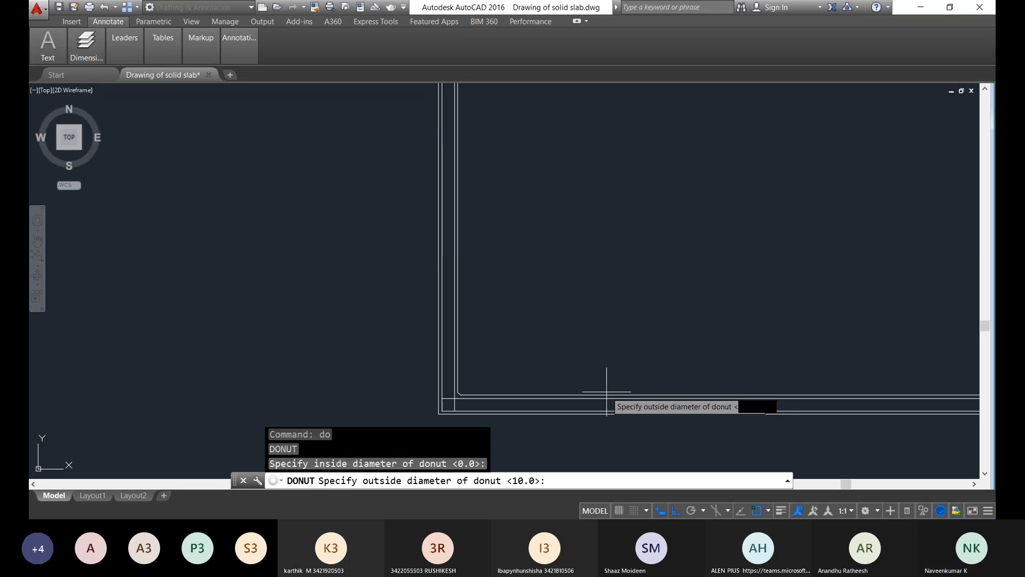
key("Return")
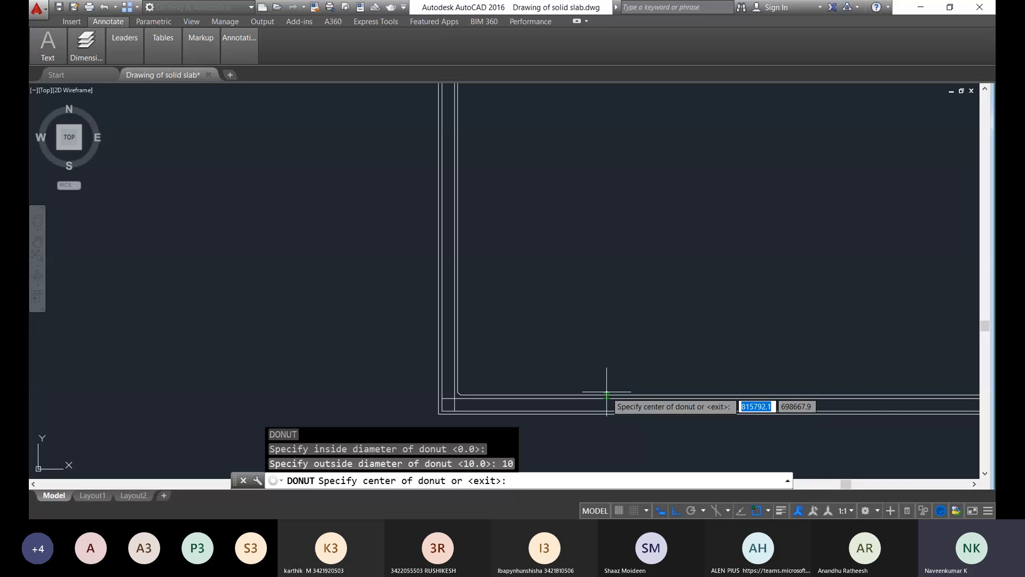
scroll(258, 233, "down", 2)
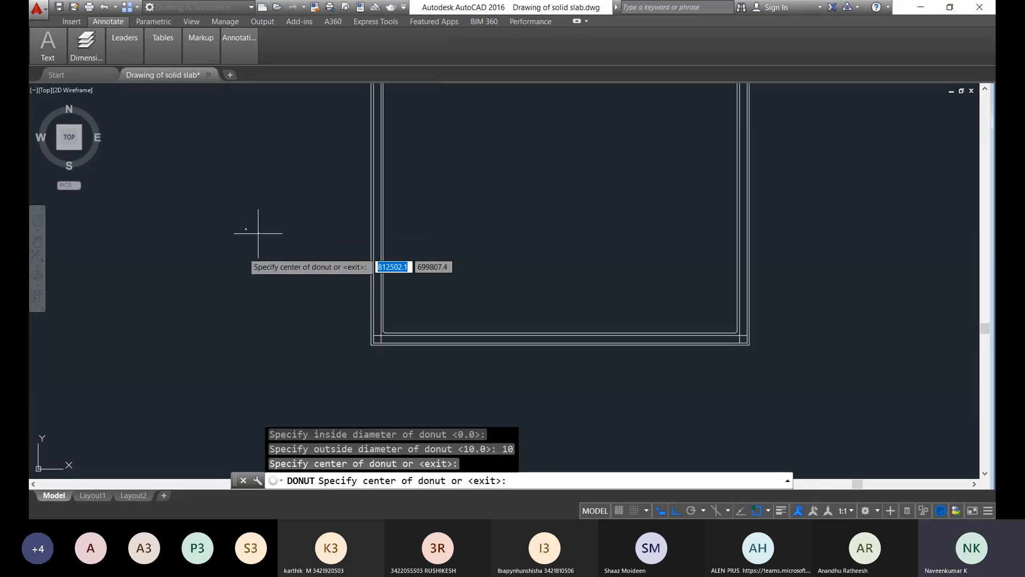
scroll(258, 233, "up", 3)
left_click(270, 162)
left_click(328, 178)
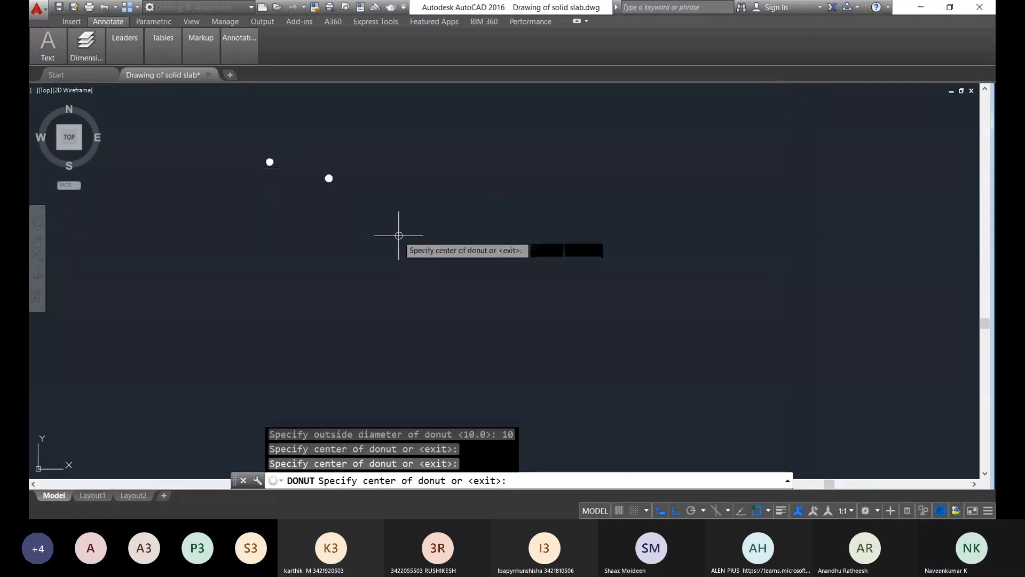
key("Escape")
Step: Move the right-hand donut by its centre, with Ortho off, to just inside the left wall's outer 30-offset line near the lower-left corner
left_click(396, 222)
left_click(319, 156)
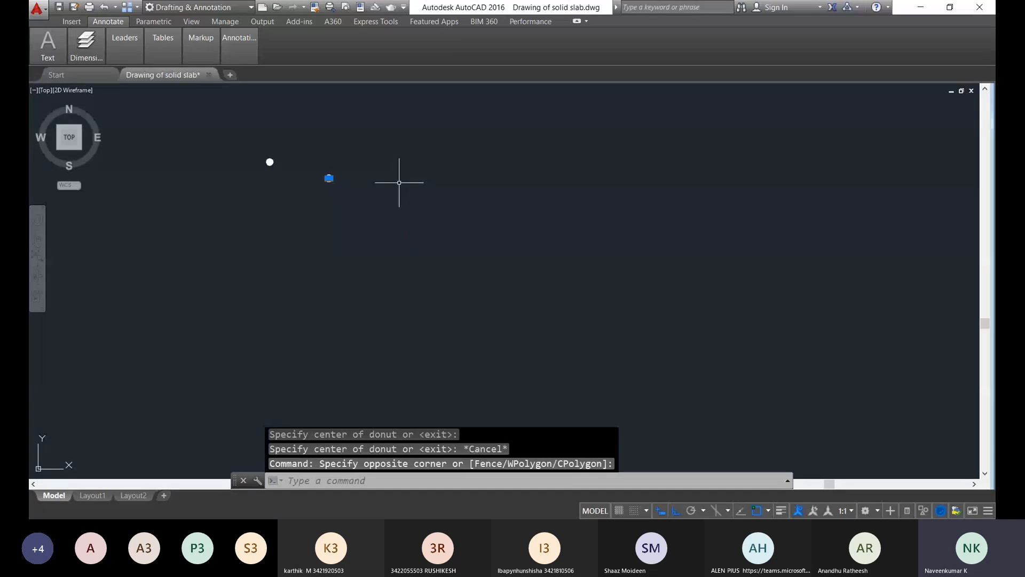
type("m")
key("Return")
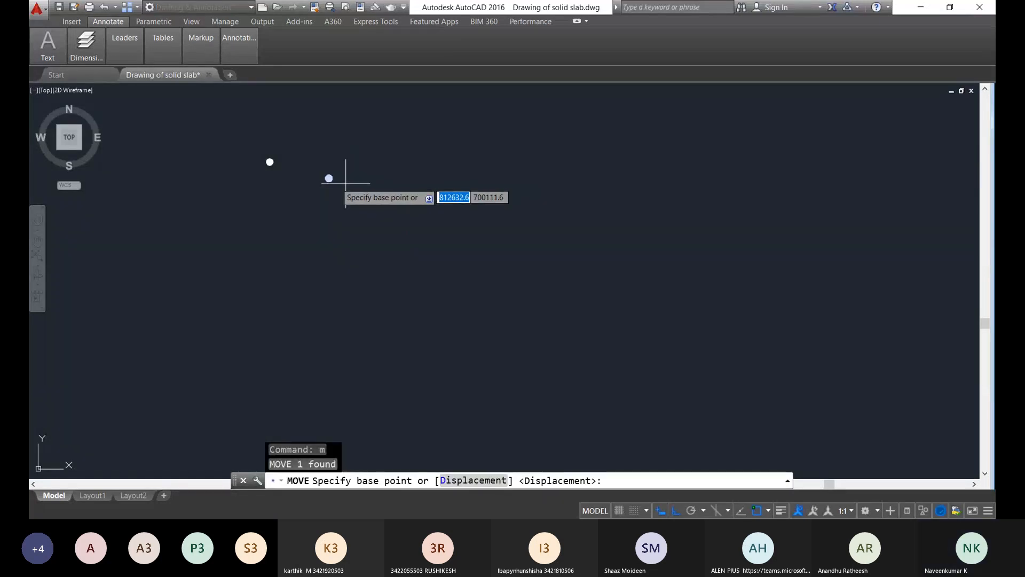
left_click(328, 178)
scroll(329, 178, "down", 3)
middle_click_drag(593, 296, 439, 350)
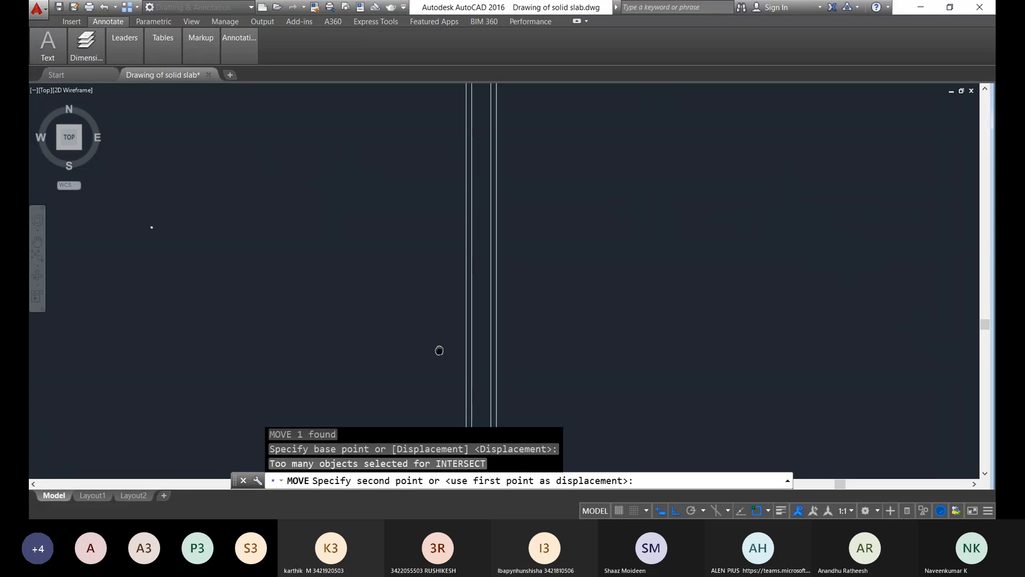
middle_click_drag(515, 181, 613, 293)
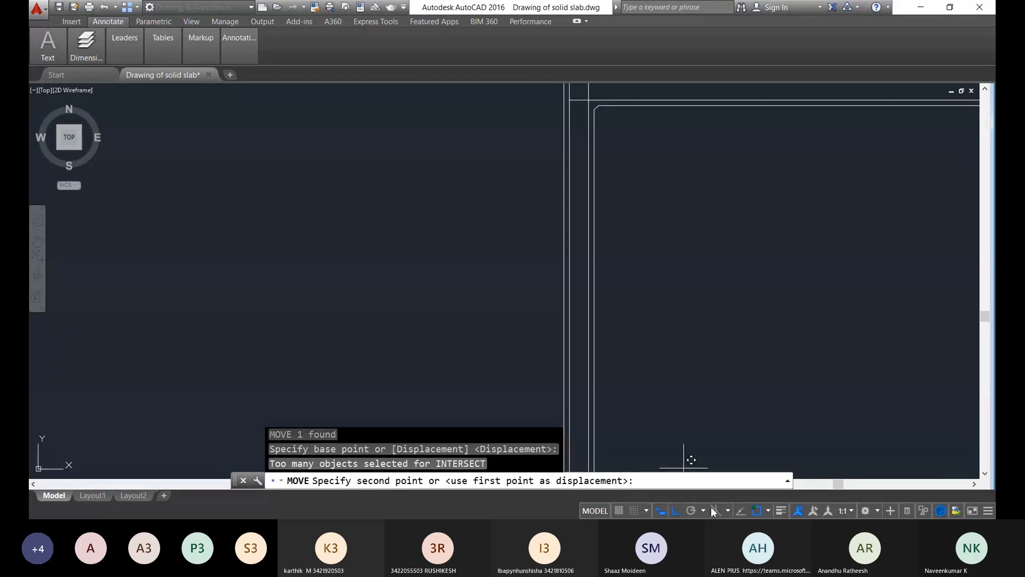
left_click(676, 510)
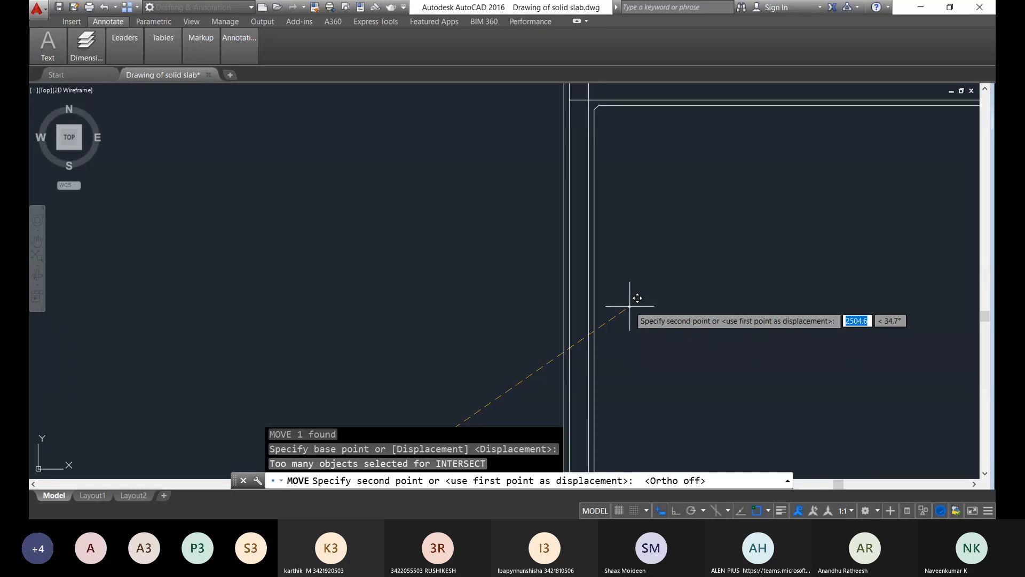
scroll(641, 247, "down", 3)
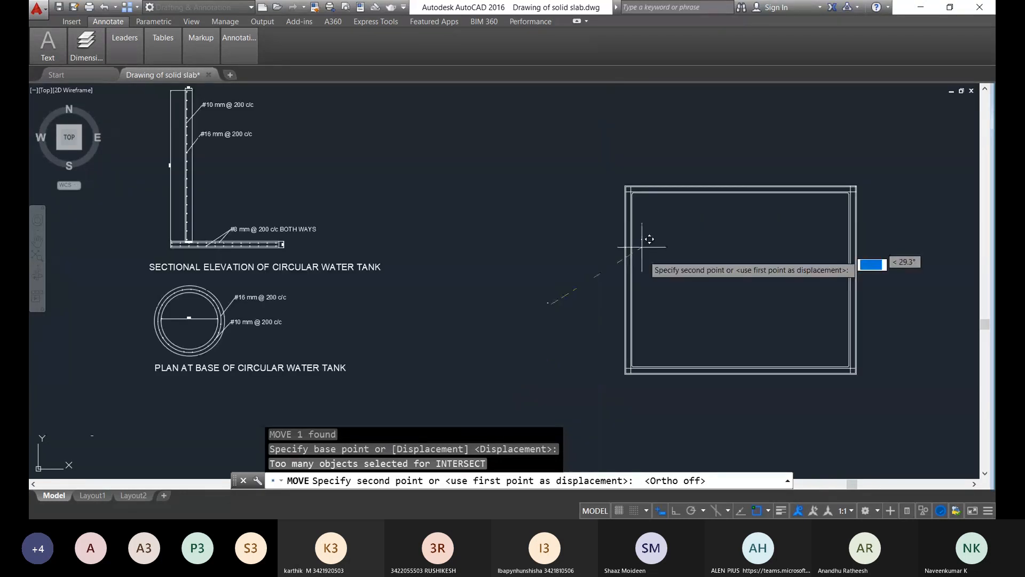
scroll(646, 241, "up", 3)
scroll(664, 156, "up", 2)
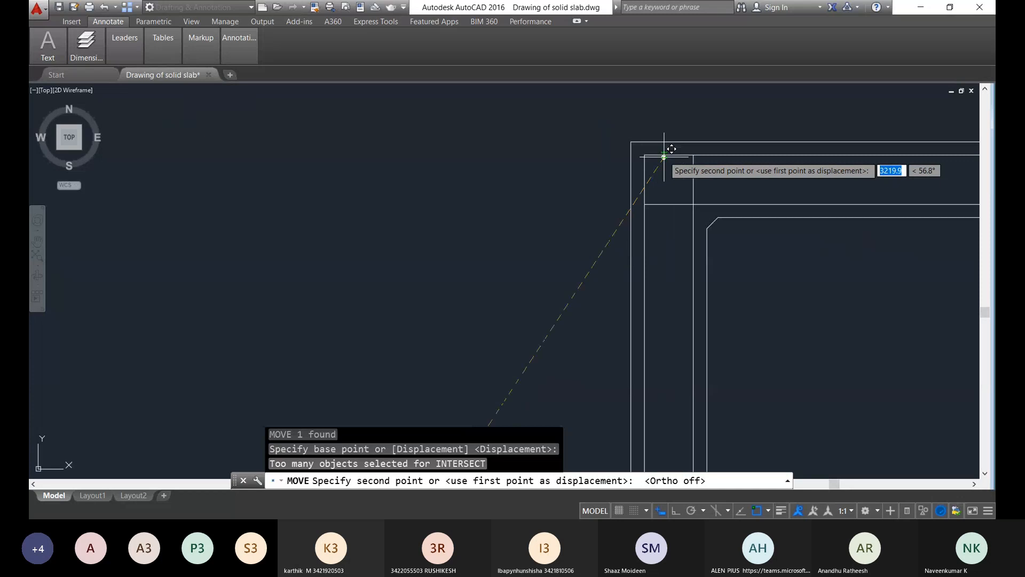
scroll(657, 157, "up", 3)
scroll(669, 295, "down", 3)
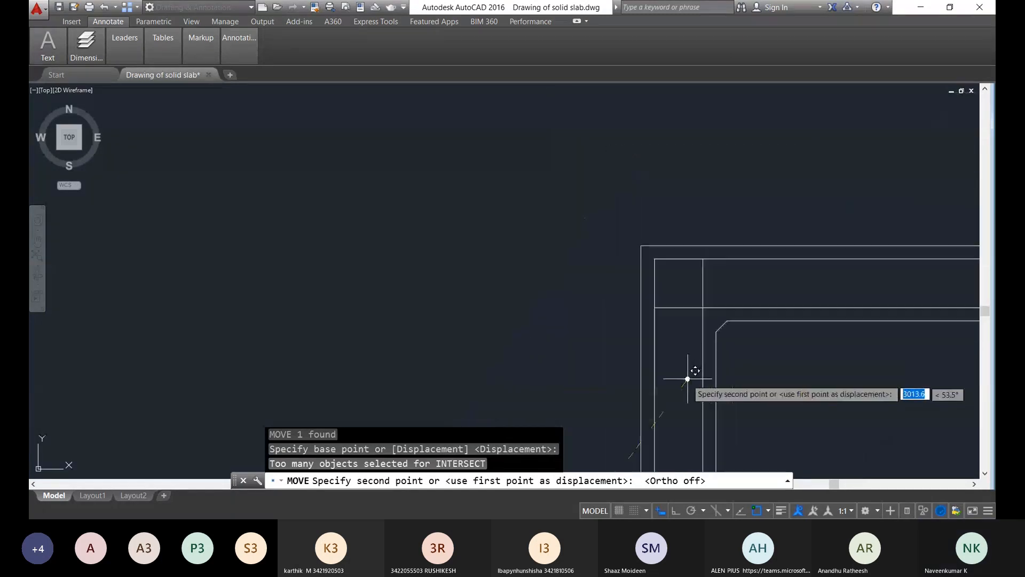
scroll(688, 379, "down", 2)
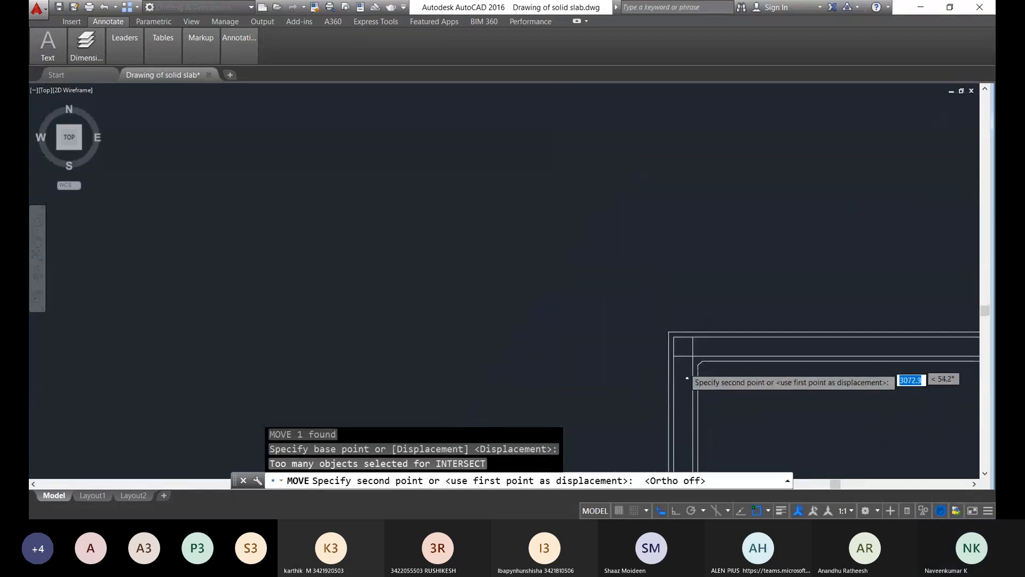
scroll(631, 212, "up", 5)
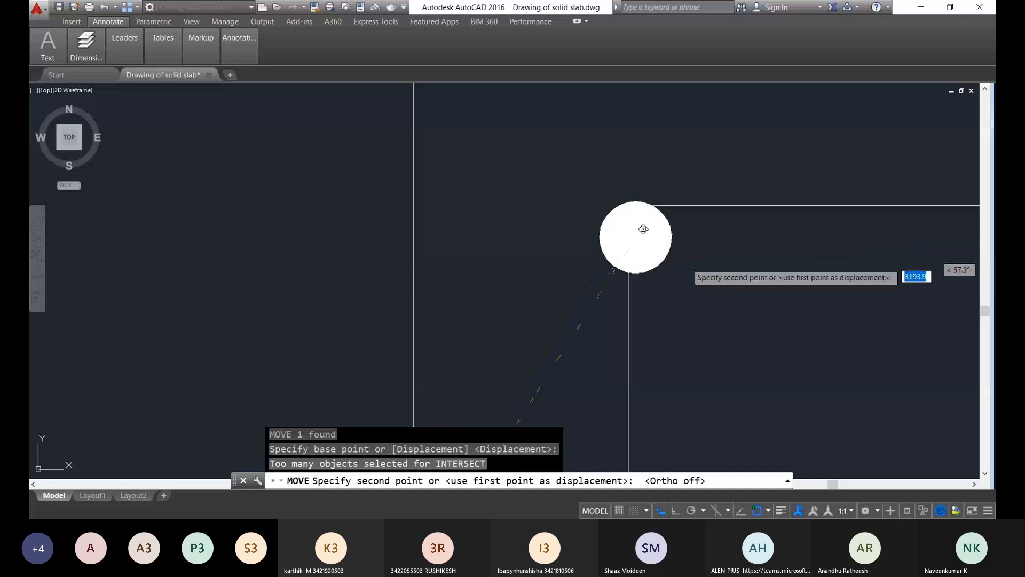
scroll(643, 228, "down", 6)
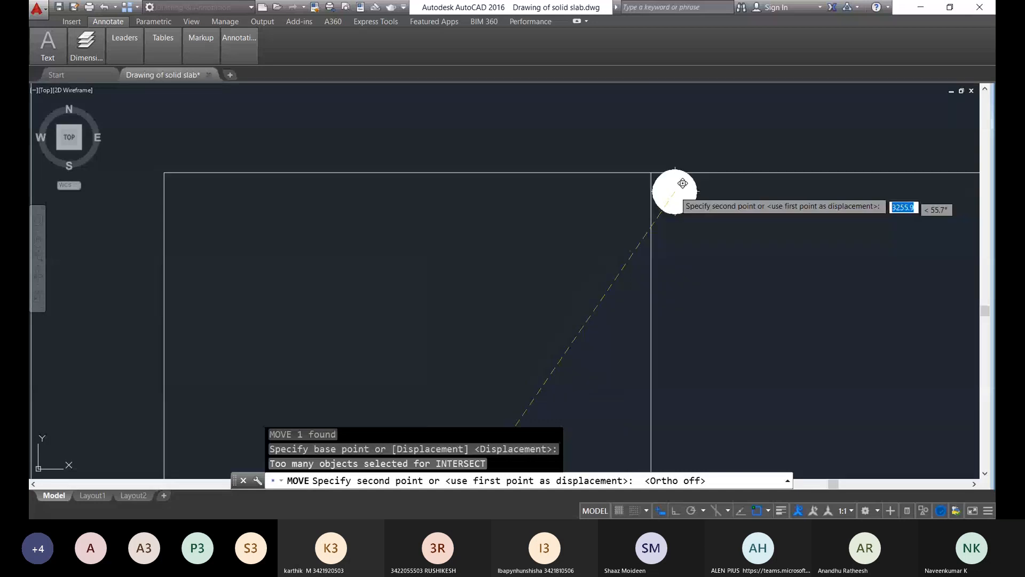
scroll(540, 160, "up", 5)
middle_click_drag(626, 297, 603, 176)
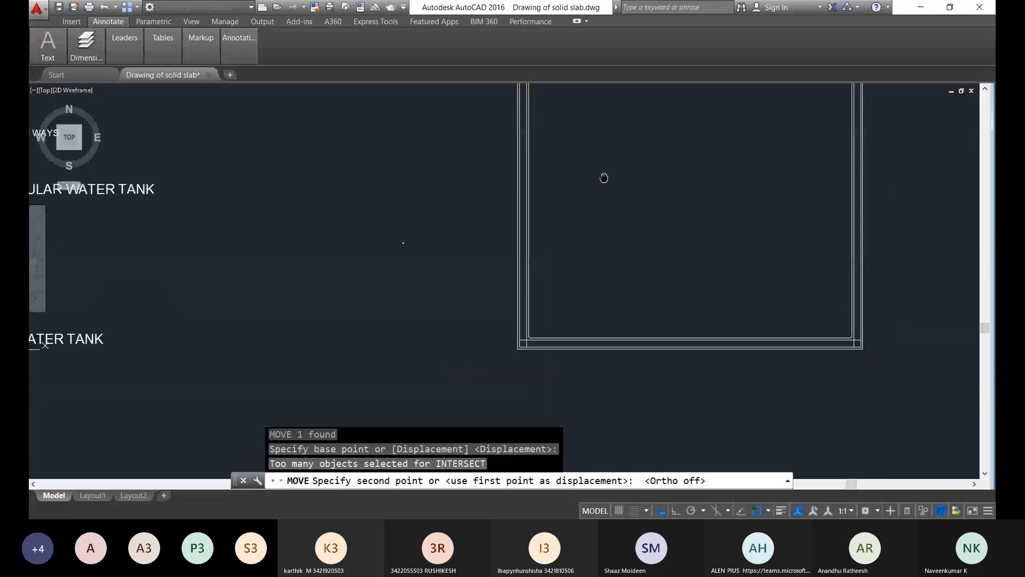
scroll(543, 343, "up", 5)
scroll(457, 344, "up", 8)
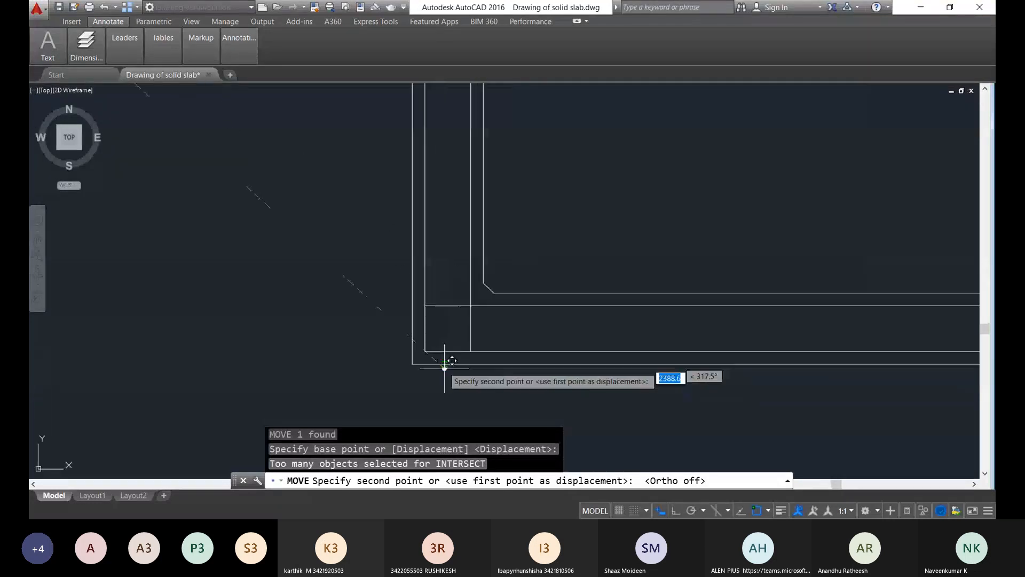
scroll(395, 390, "up", 6)
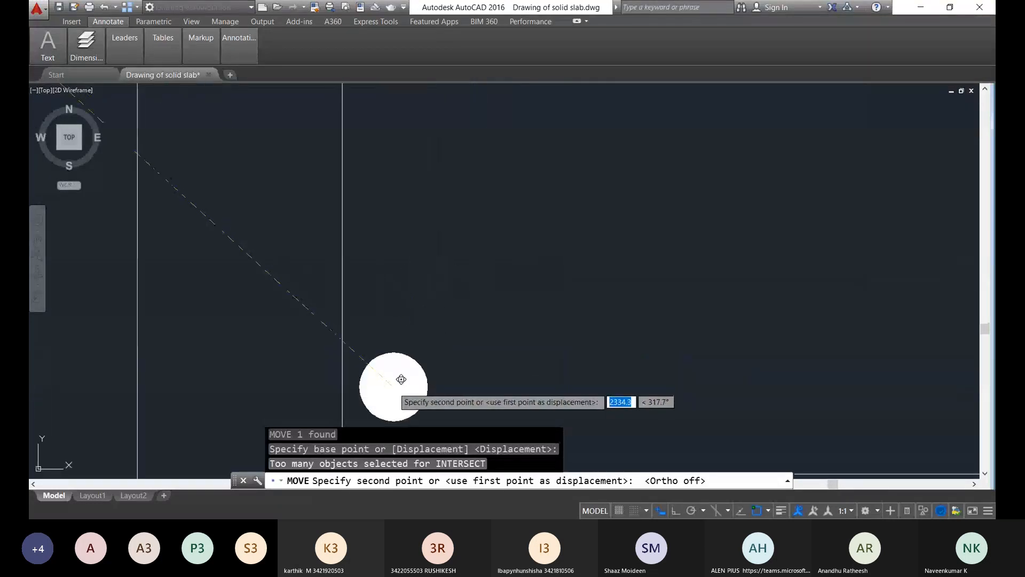
middle_click_drag(401, 344, 459, 240)
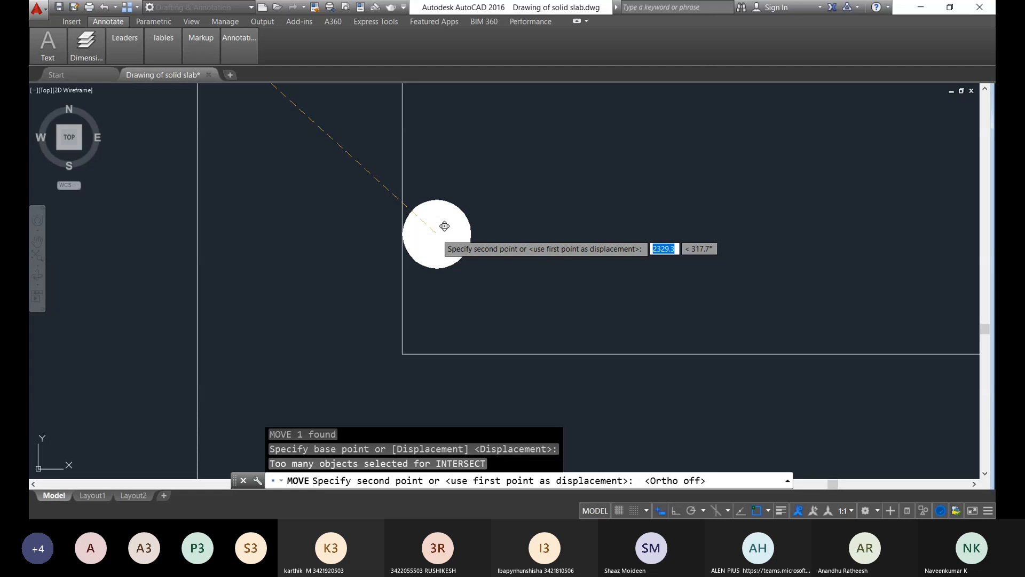
left_click(445, 225)
Step: Nudge the donut slightly right so its edge touches the left wall's outer 30-offset line
scroll(485, 245, "down", 5)
scroll(469, 245, "up", 8)
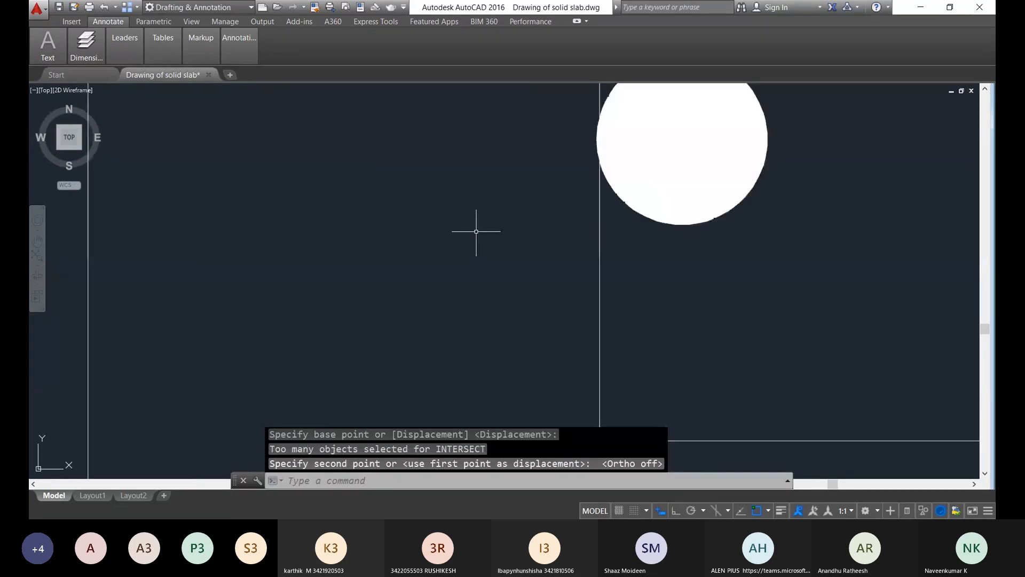
scroll(515, 201, "up", 2)
middle_click_drag(847, 245, 579, 343)
left_click(586, 363)
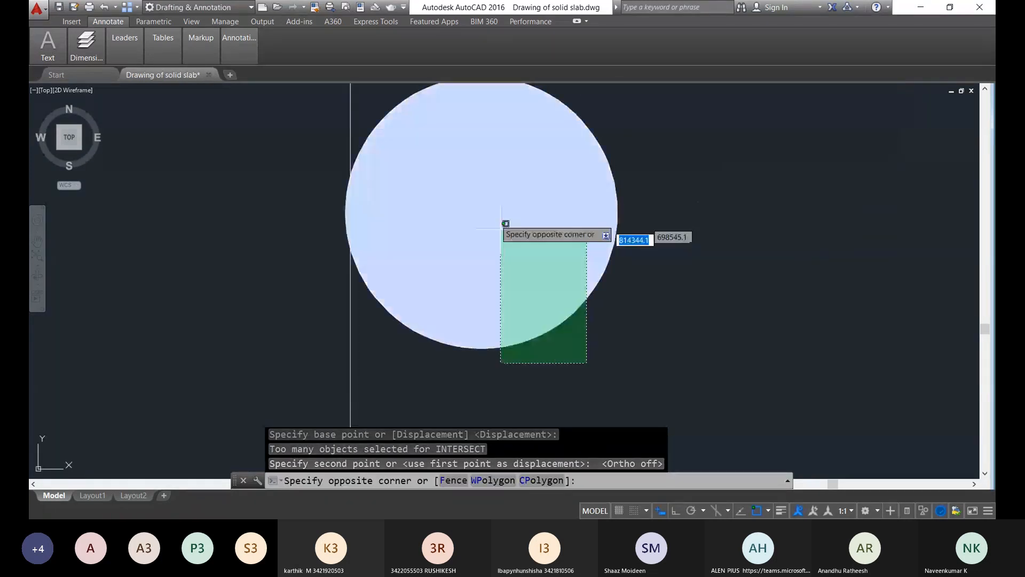
left_click(501, 228)
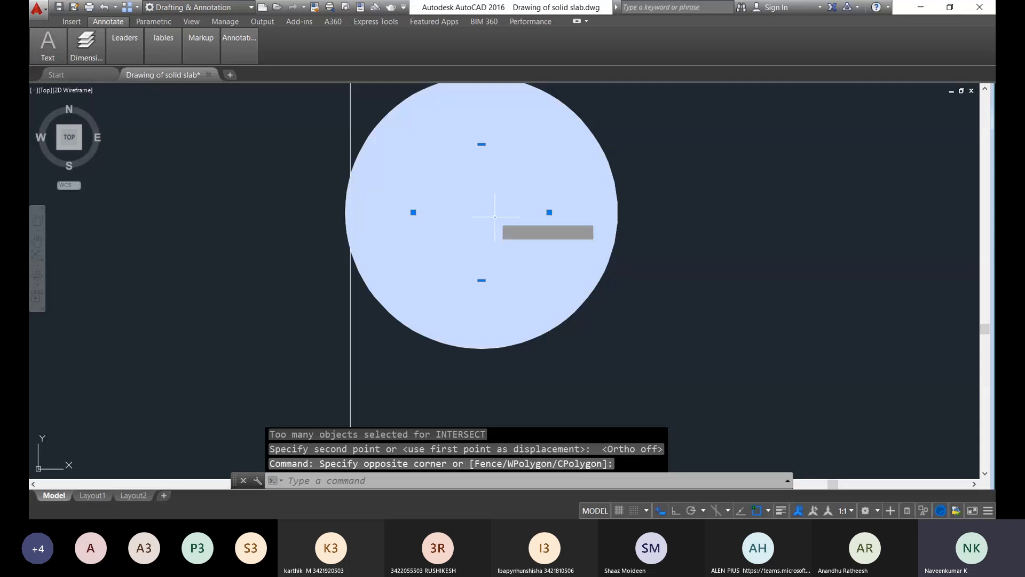
type("m")
key("Return")
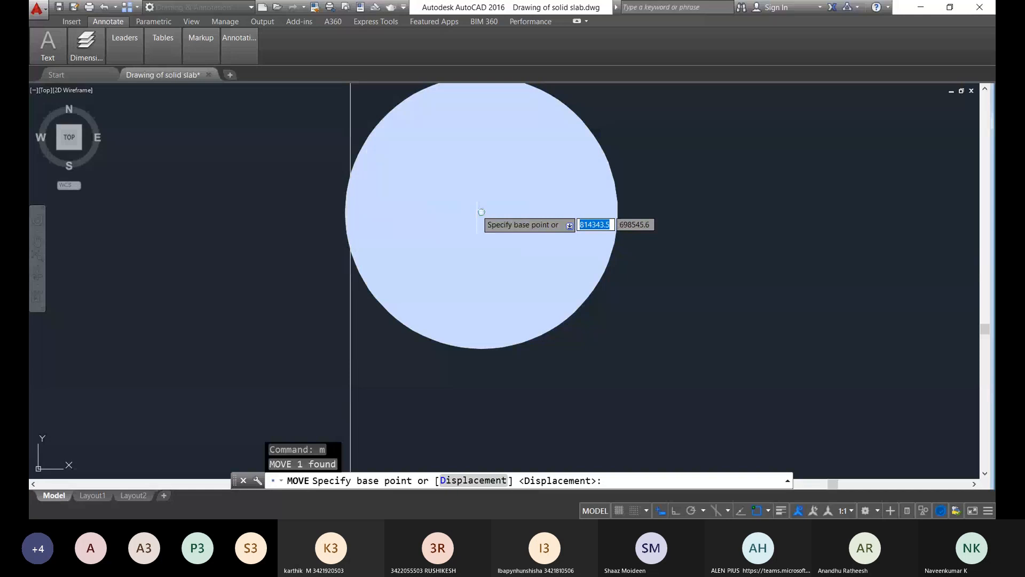
left_click(477, 217)
left_click(487, 216)
scroll(547, 256, "down", 8)
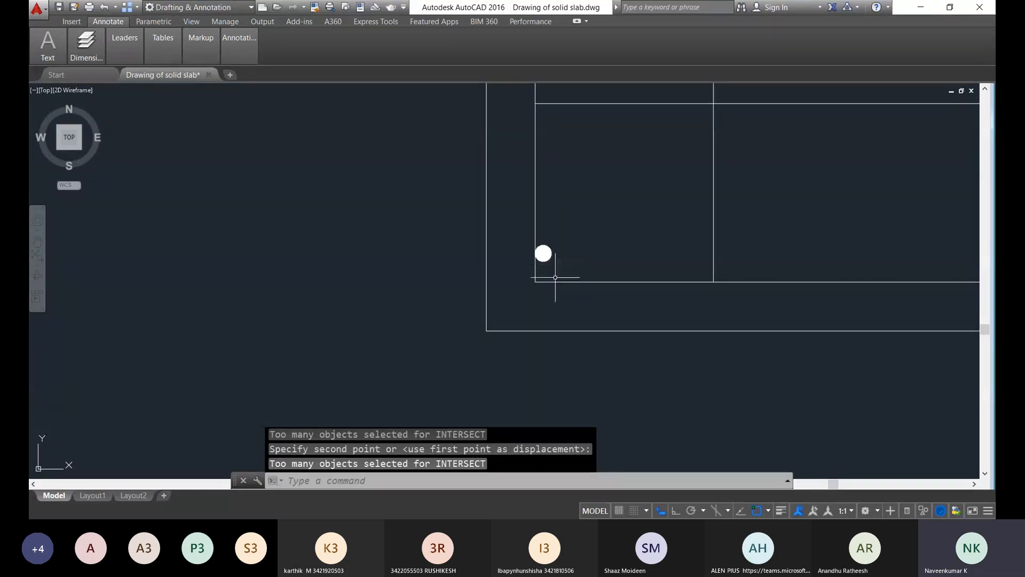
scroll(556, 277, "up", 8)
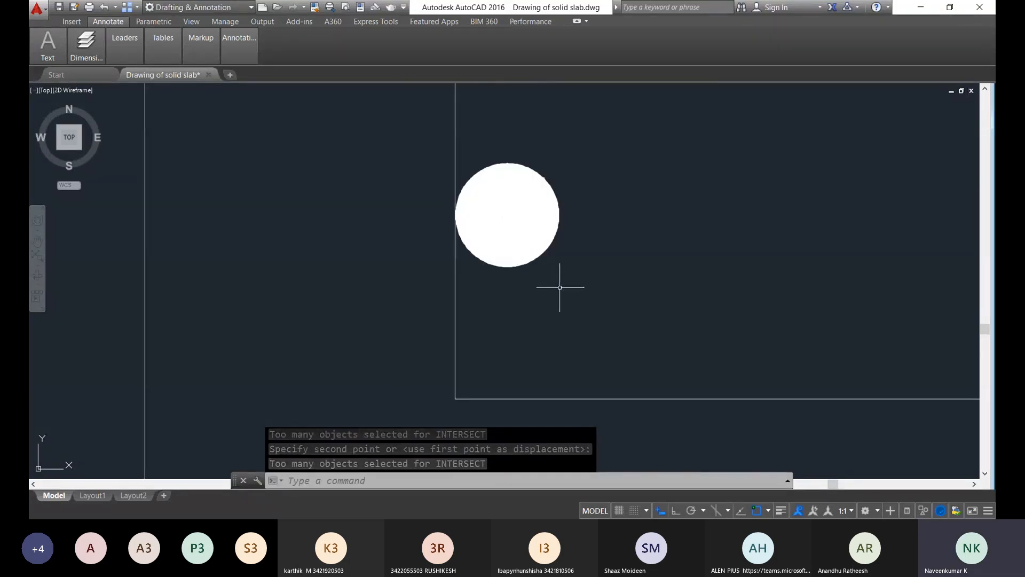
left_click(596, 302)
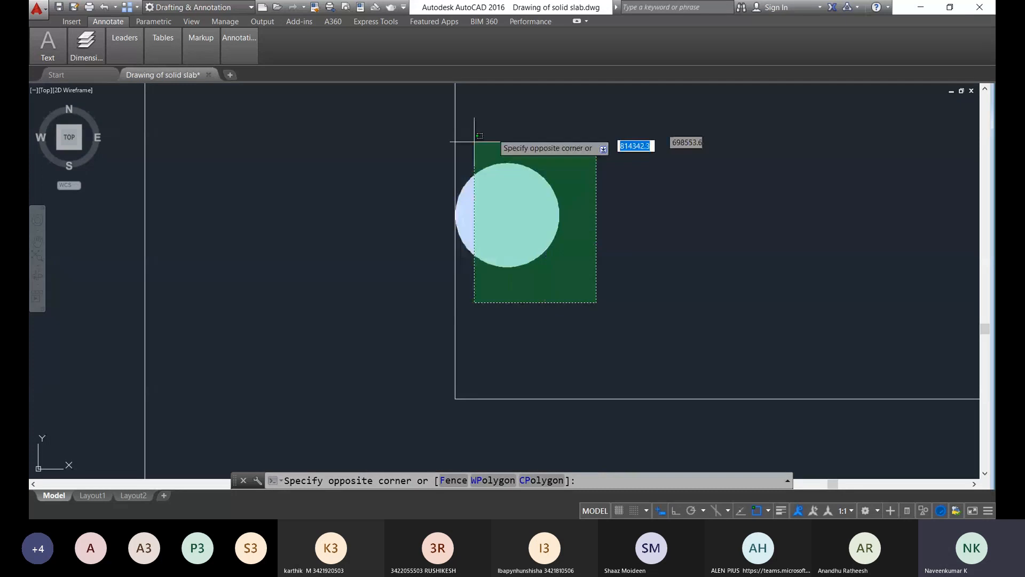
left_click(474, 142)
type("a")
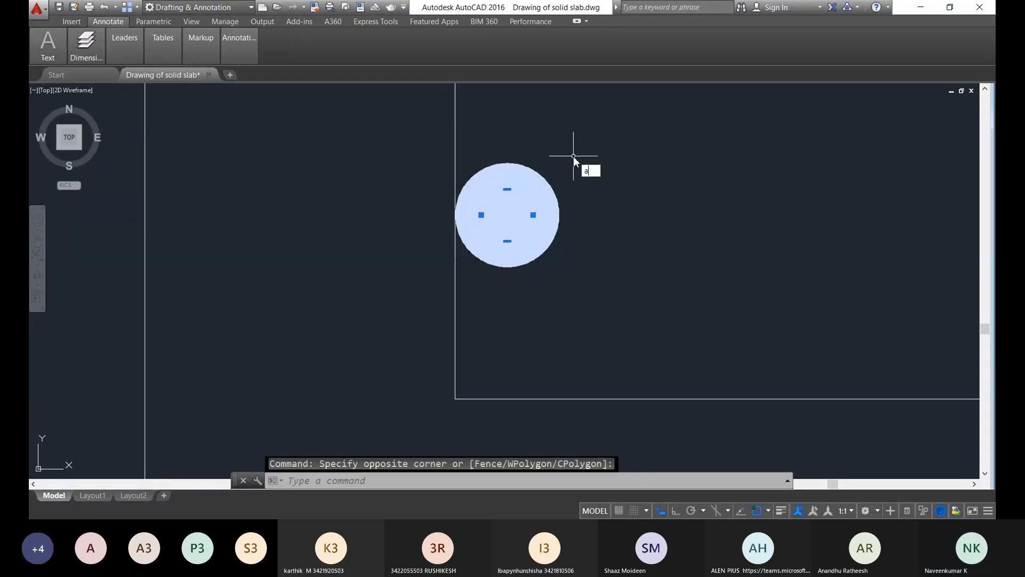
type("rrar")
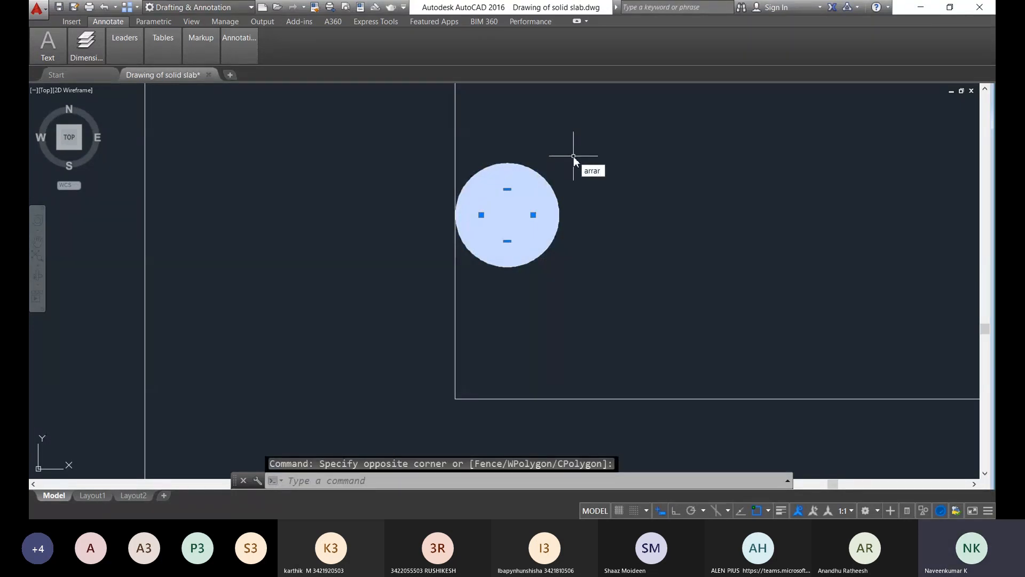
type("y")
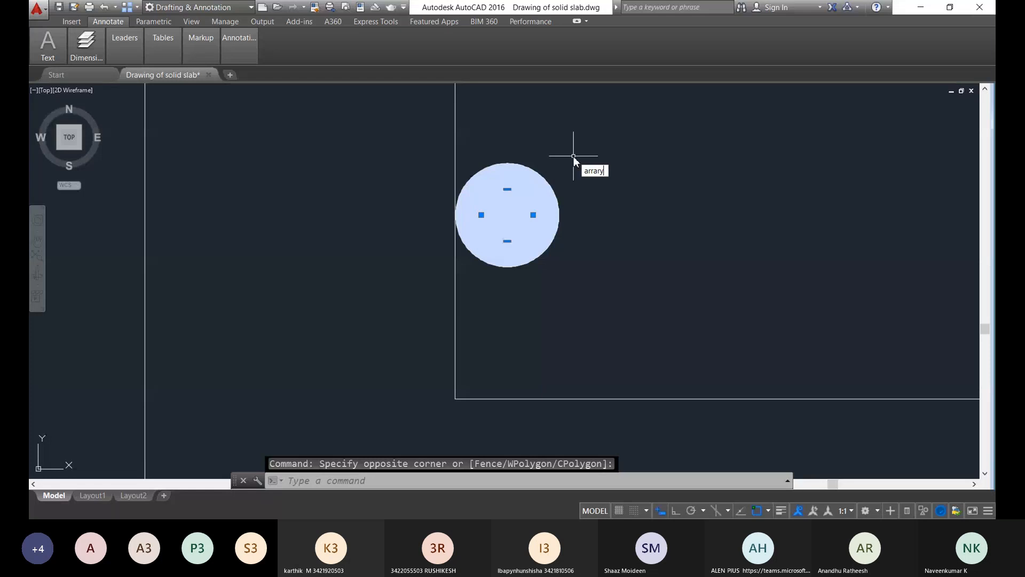
key("Return")
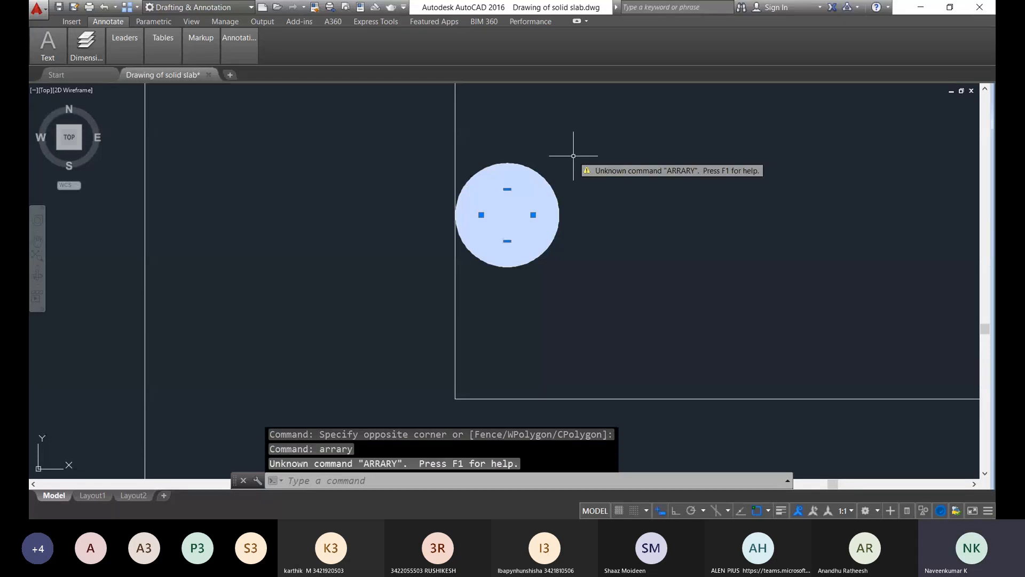
key("Escape")
Step: Create a path array of the lower-left donut along the left wall's outer 30-offset line
left_click(614, 300)
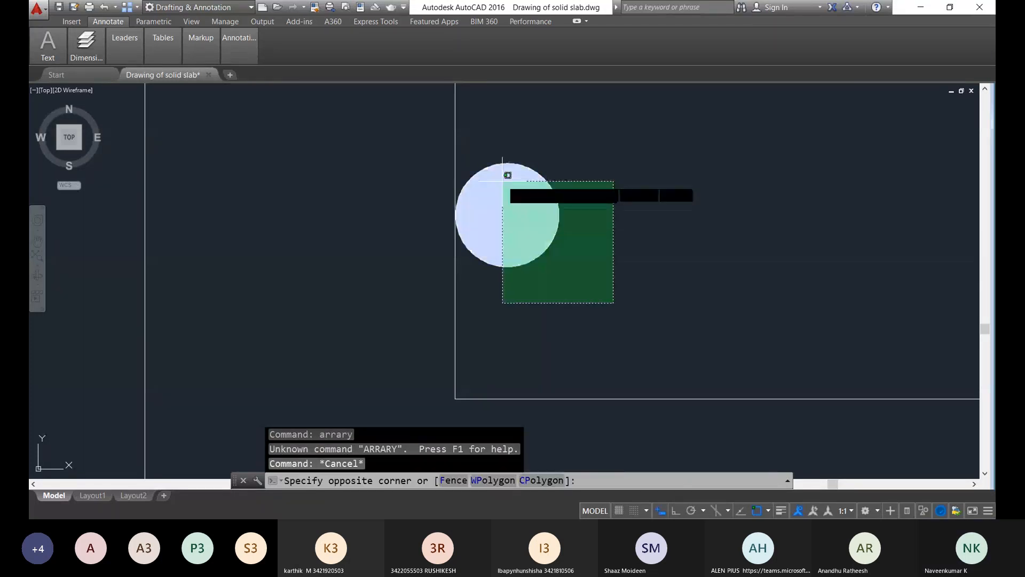
left_click(520, 180)
type("arra")
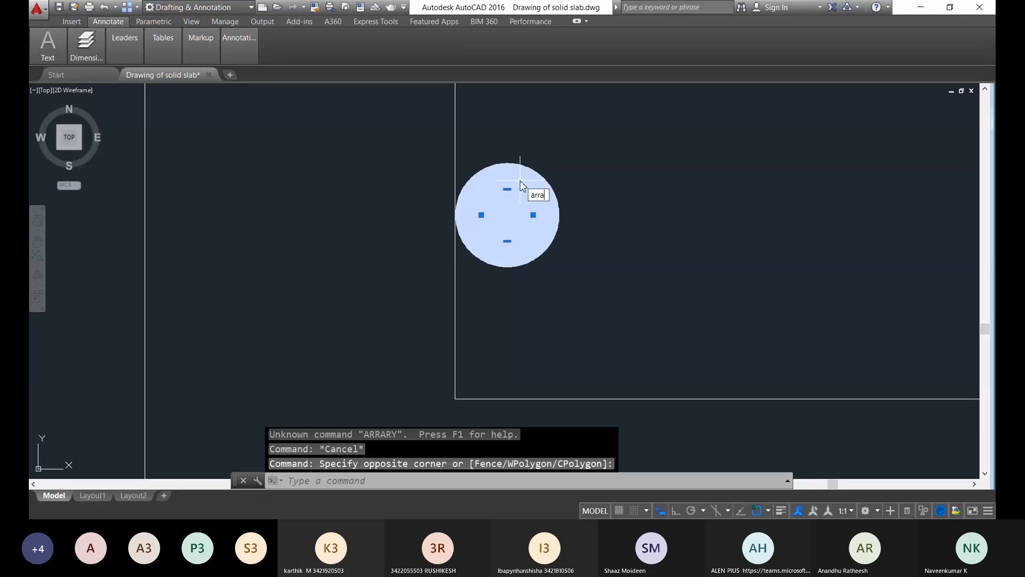
type("y")
key("Return")
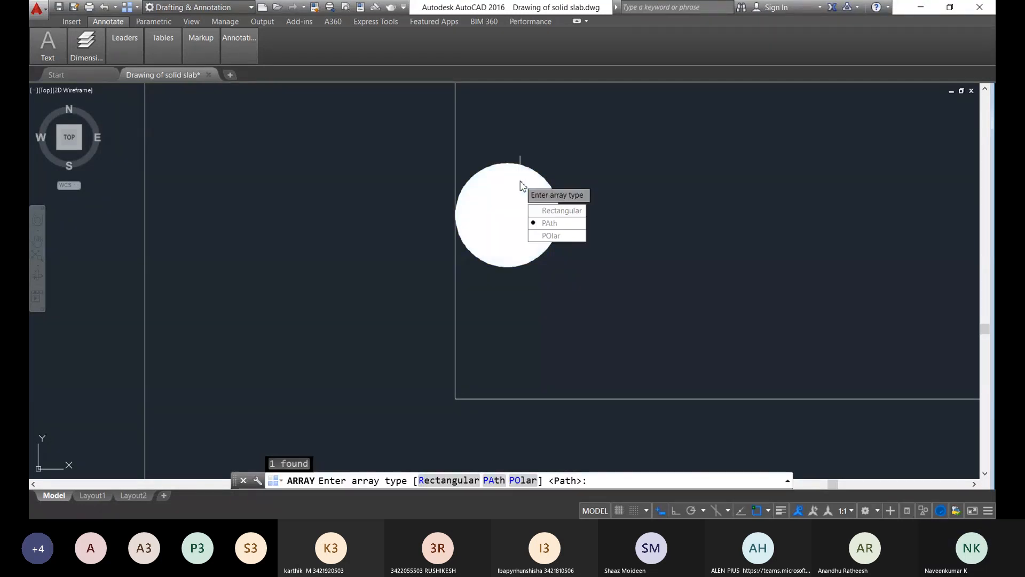
key("Return")
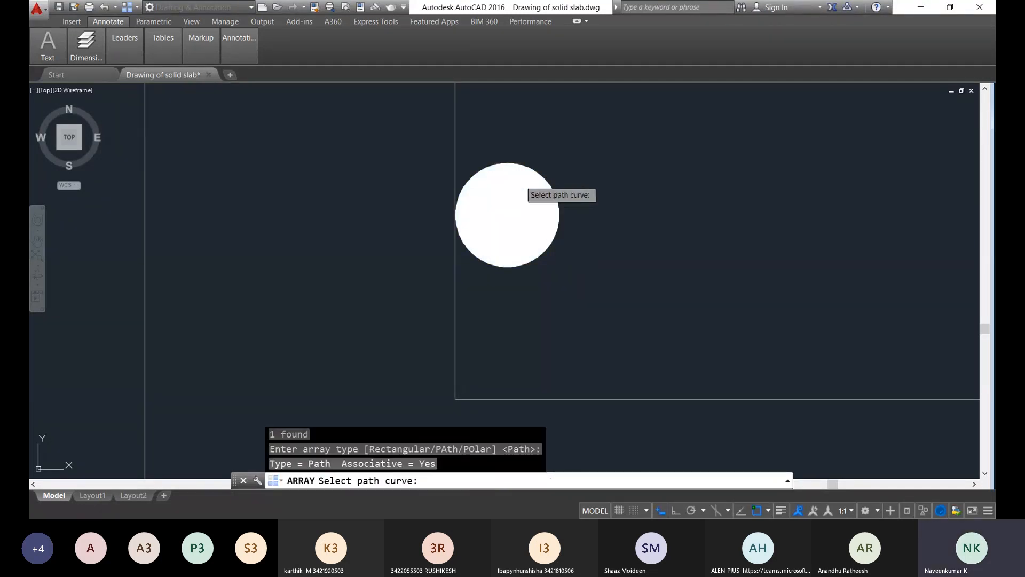
left_click(454, 128)
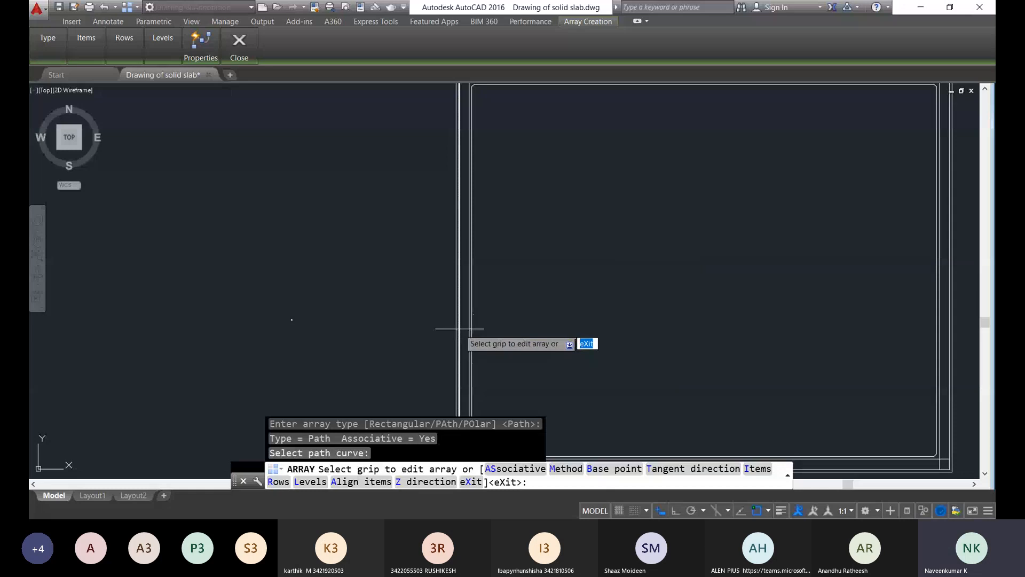
scroll(459, 341, "up", 4)
scroll(445, 335, "up", 9)
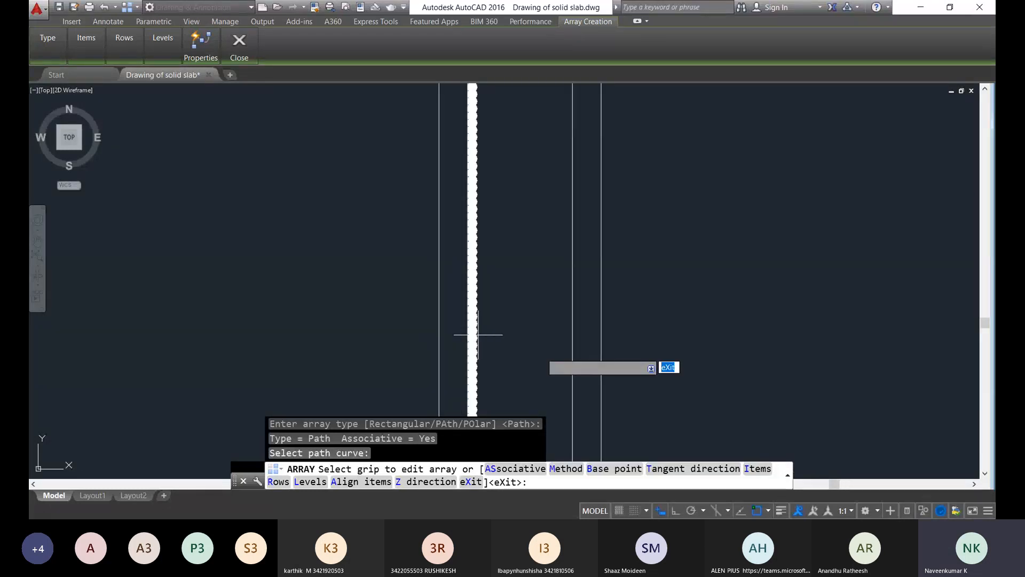
scroll(395, 307, "down", 5)
scroll(379, 311, "up", 5)
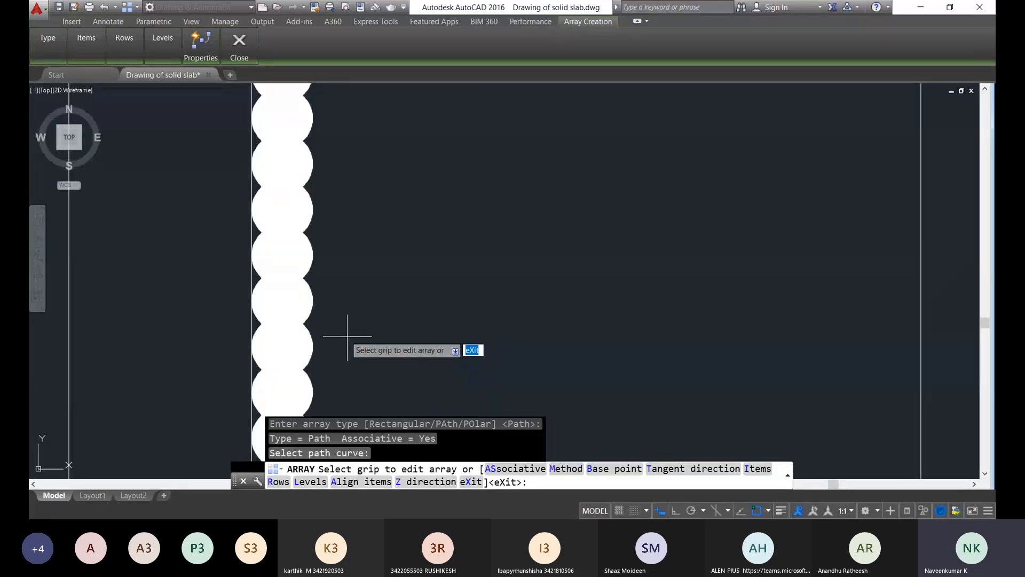
key("Return")
key("Escape")
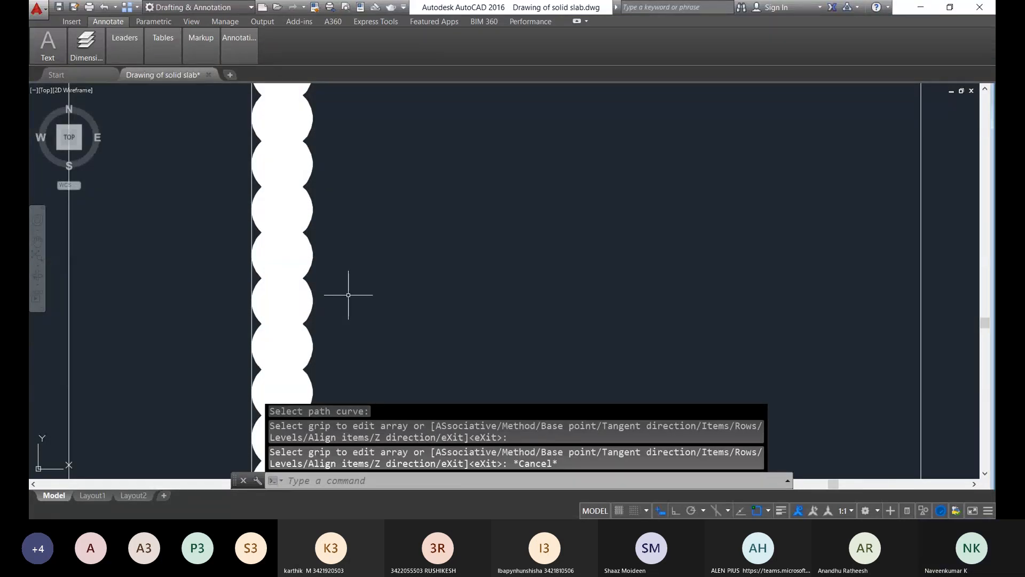
Step: Set the item spacing of the left wall's donut array to 120
left_click(348, 294)
left_click(297, 316)
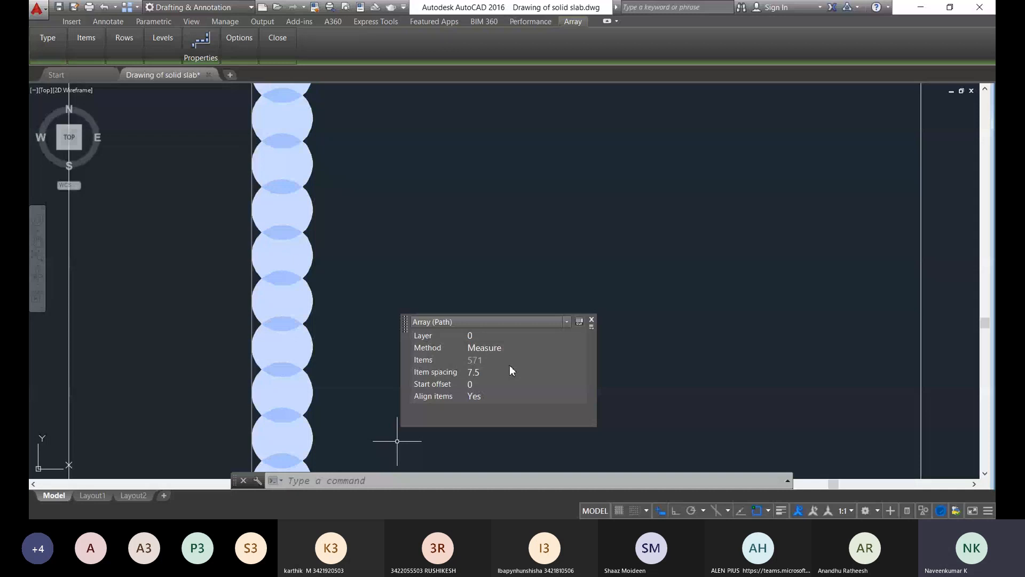
left_click(484, 372)
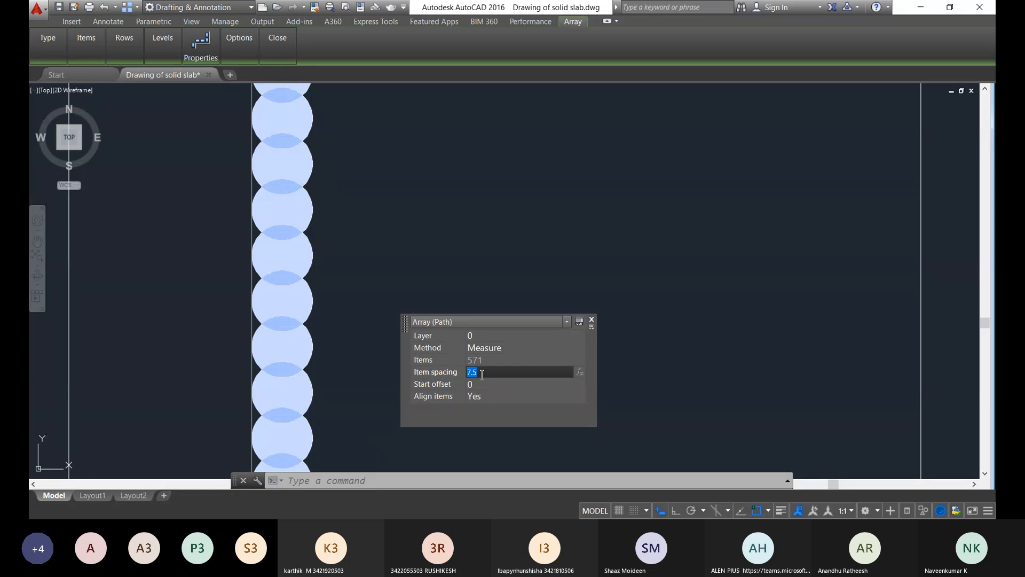
type("120")
key("Tab")
scroll(322, 285, "down", 5)
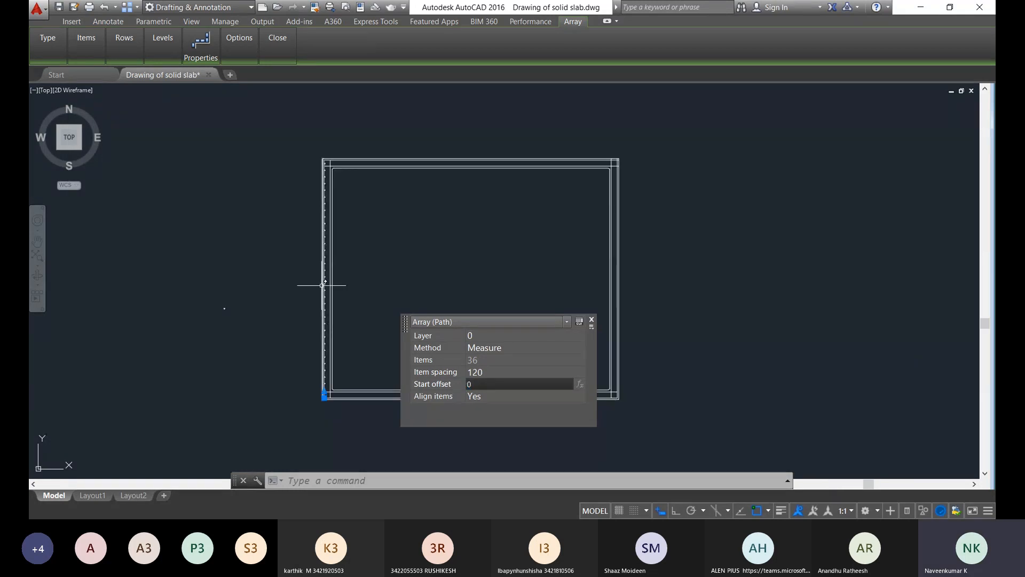
key("Escape")
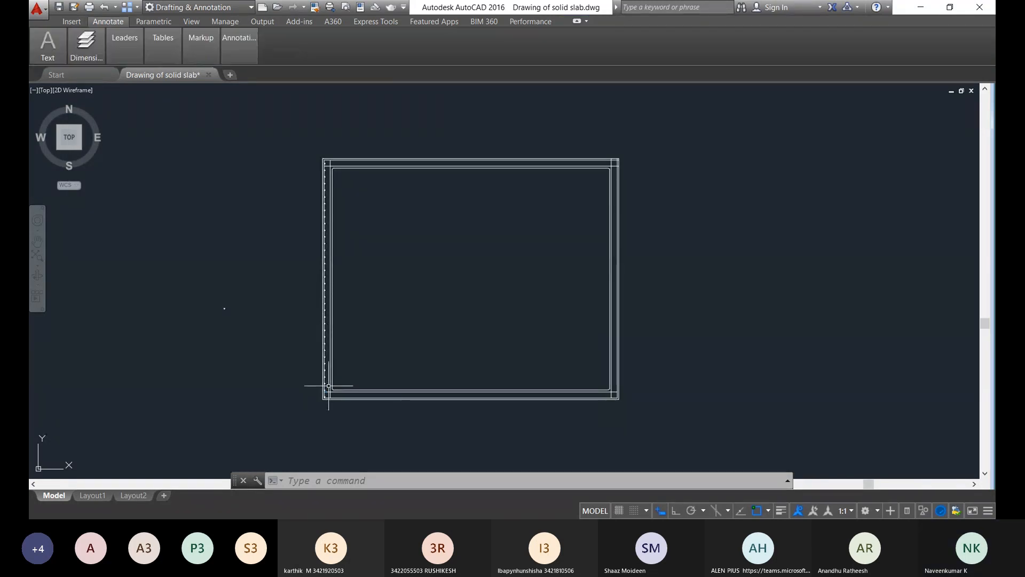
Step: Copy the left wall's donut array horizontally about 5270, with Ortho on, to touch the inside of the right wall's outer 30-offset line
scroll(328, 383, "up", 2)
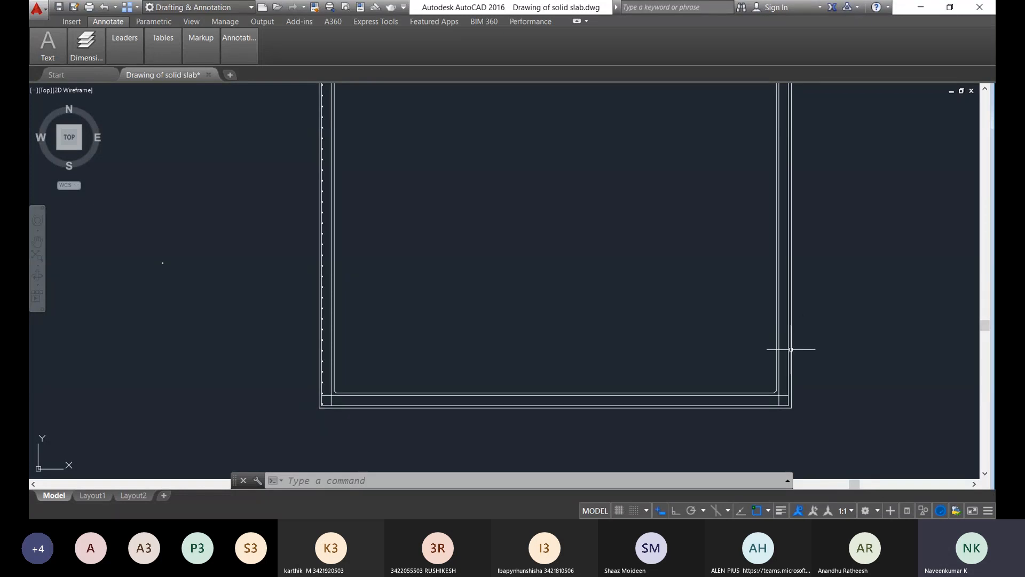
scroll(262, 405, "up", 2)
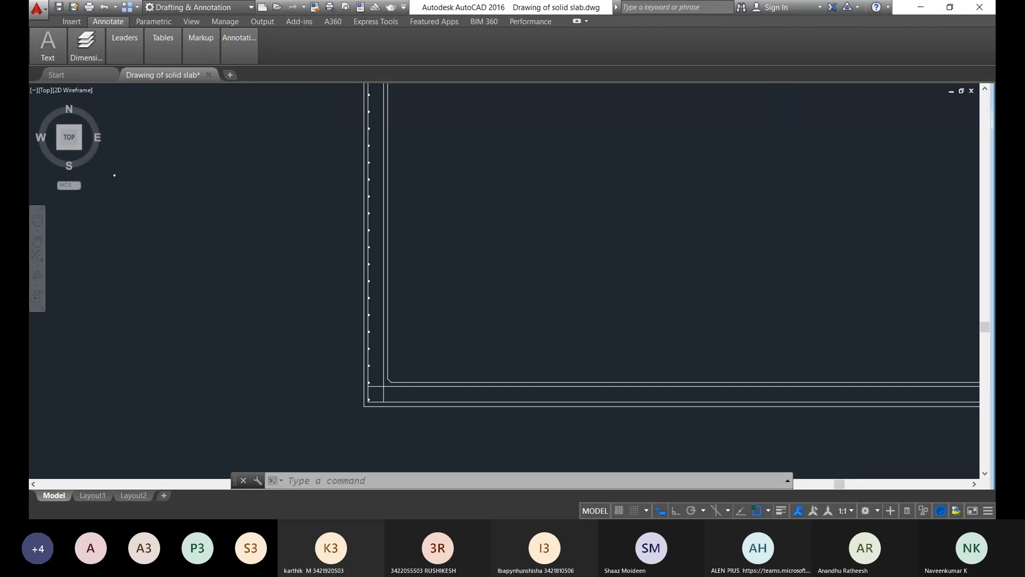
scroll(327, 401, "up", 4)
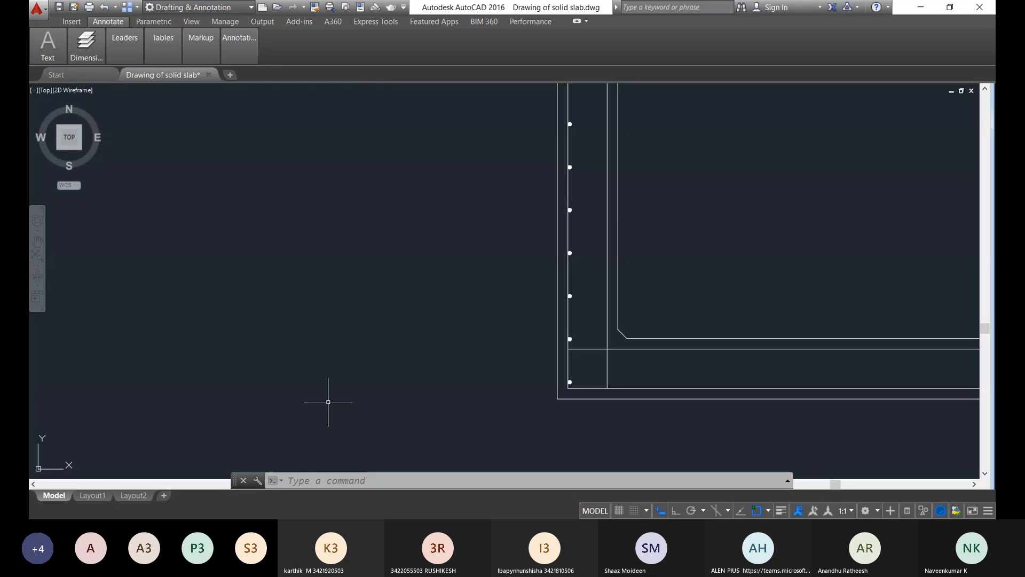
scroll(578, 348, "up", 12)
left_click(512, 251)
left_click(450, 155)
scroll(544, 286, "down", 8)
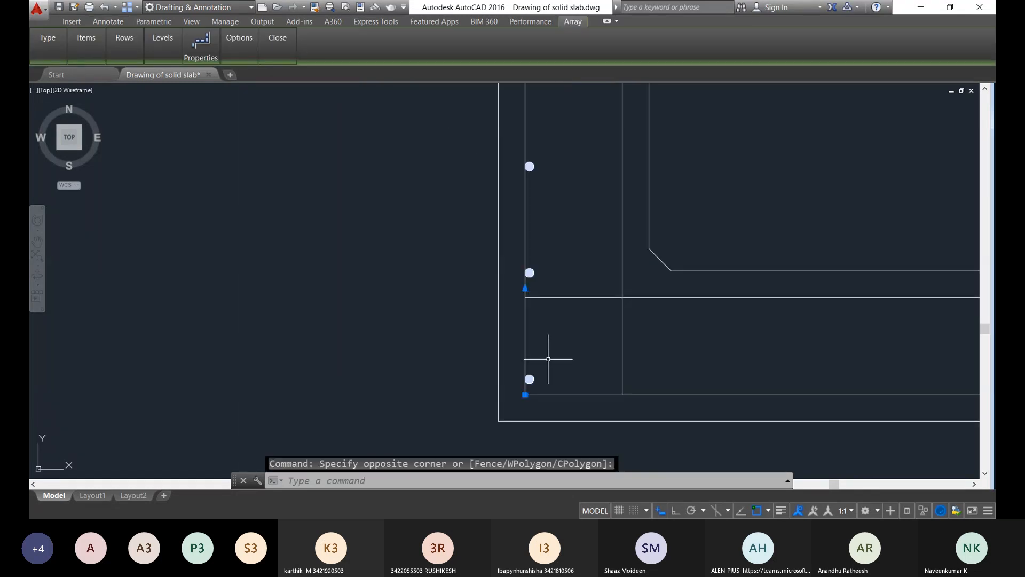
type("c")
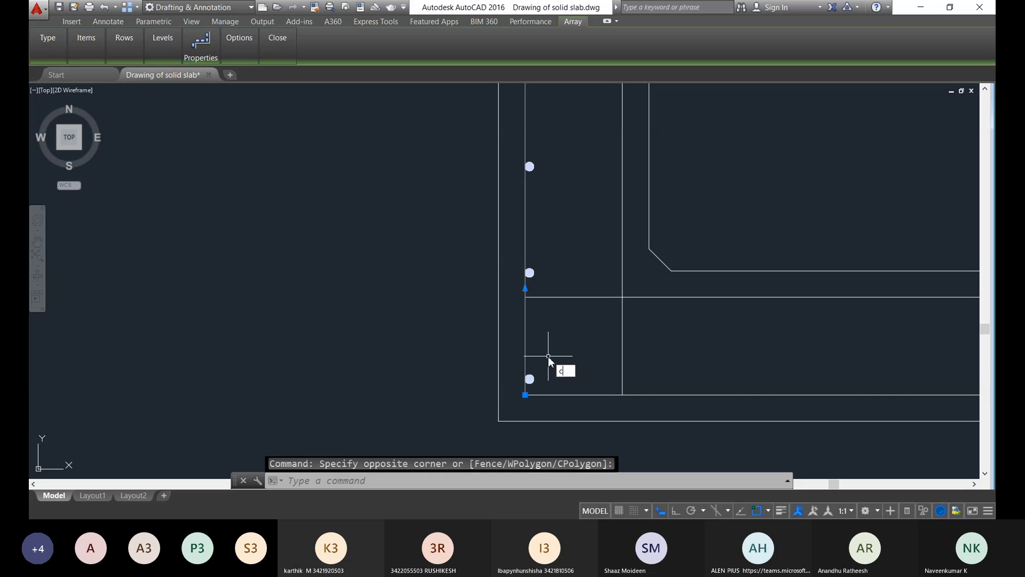
type("o")
key("Return")
scroll(528, 379, "up", 8)
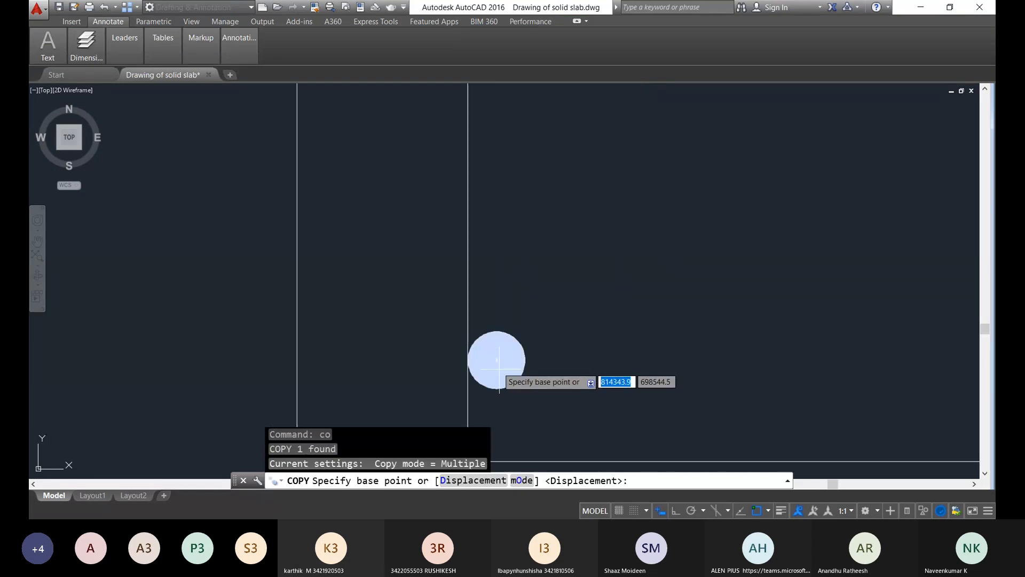
left_click(499, 368)
scroll(780, 329, "down", 5)
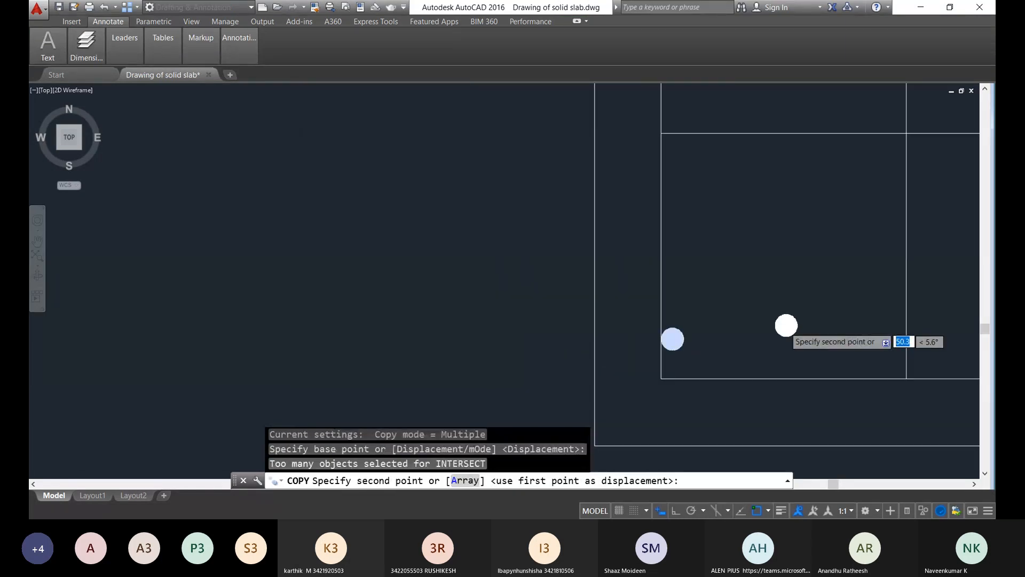
middle_click_drag(753, 343, 126, 391)
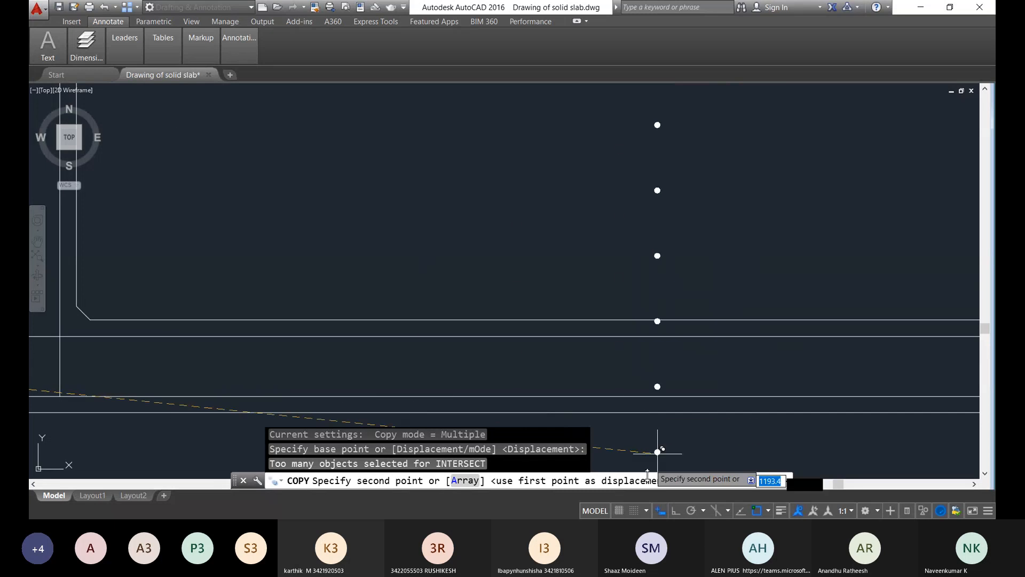
key("F8")
scroll(658, 453, "down", 5)
middle_click_drag(657, 453, 149, 388)
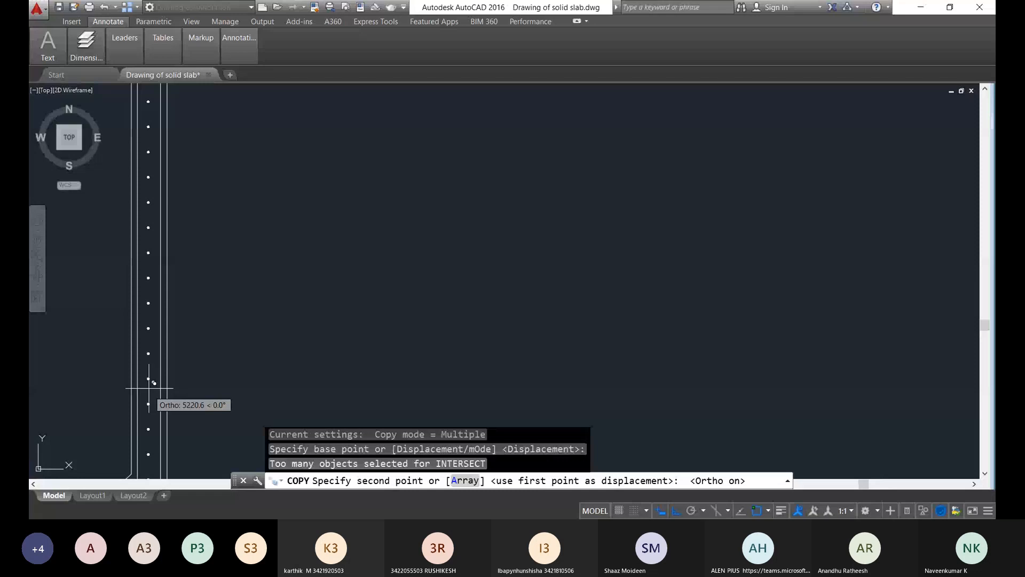
scroll(154, 383, "up", 5)
scroll(358, 203, "down", 2)
middle_click_drag(359, 203, 380, 101)
scroll(388, 162, "up", 4)
middle_click_drag(384, 232, 436, 18)
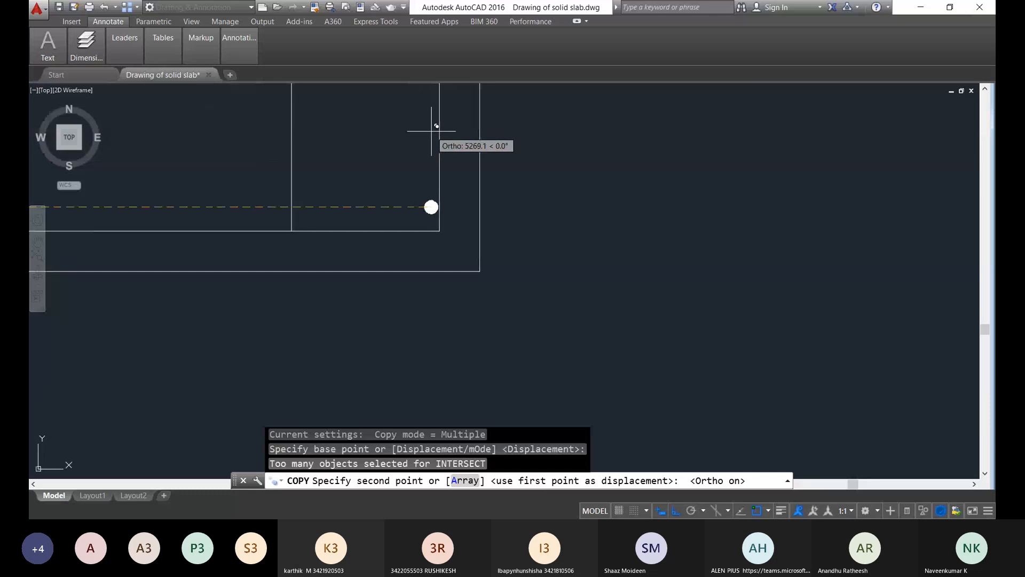
scroll(438, 159, "up", 5)
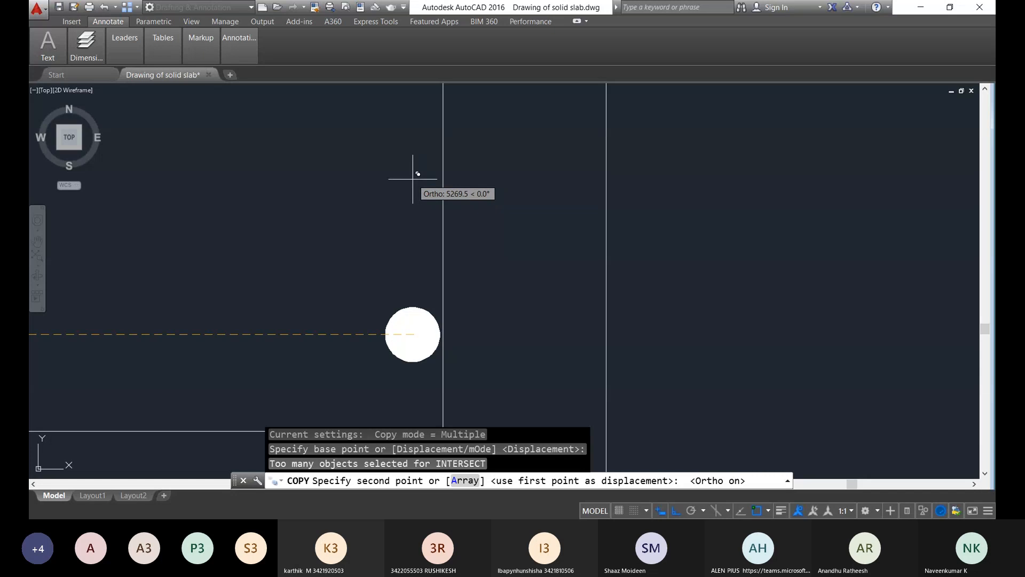
scroll(422, 119, "up", 2)
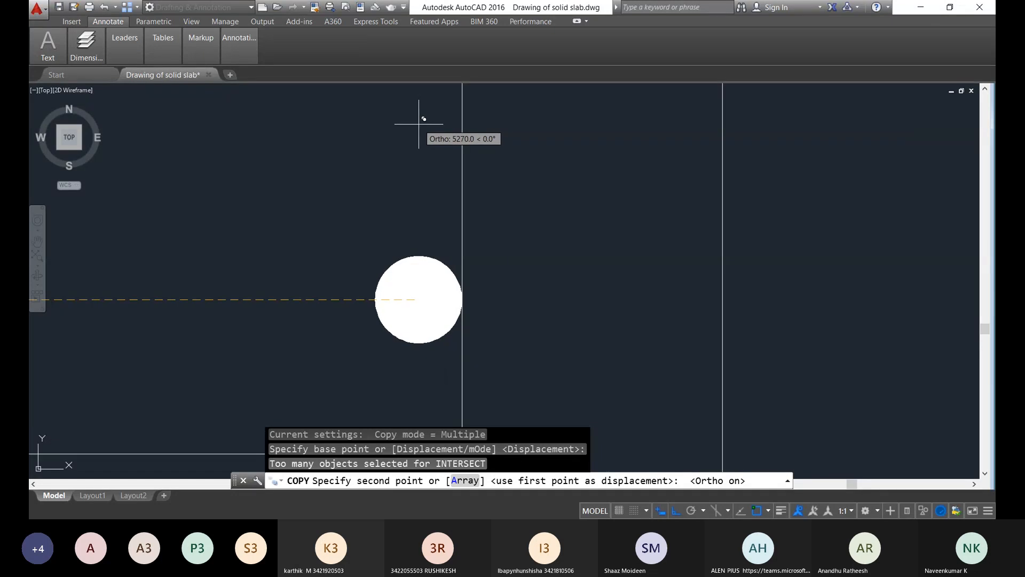
left_click(423, 119)
scroll(316, 275, "down", 8)
middle_click_drag(312, 318, 671, 395)
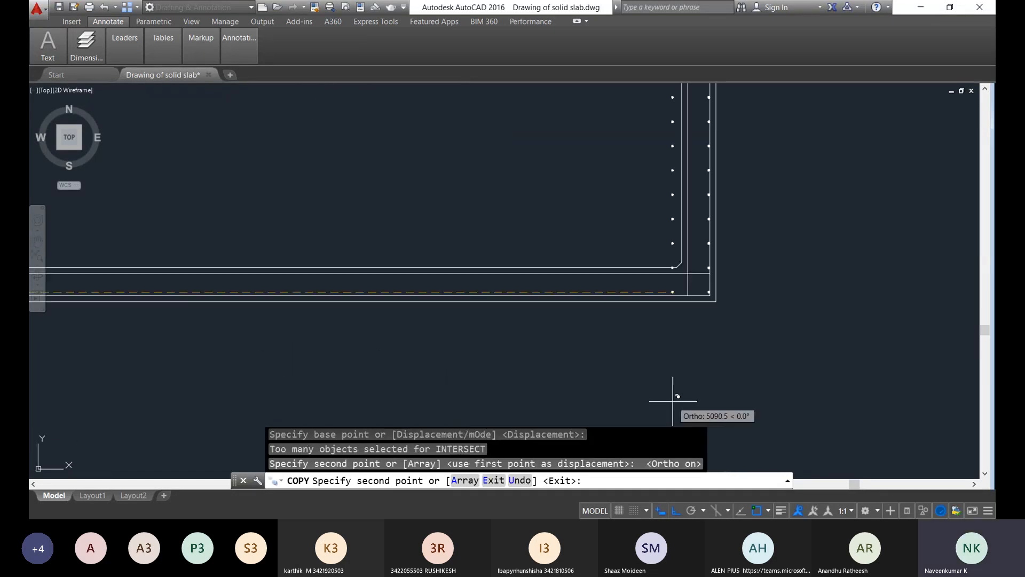
key("Escape")
scroll(672, 401, "down", 5)
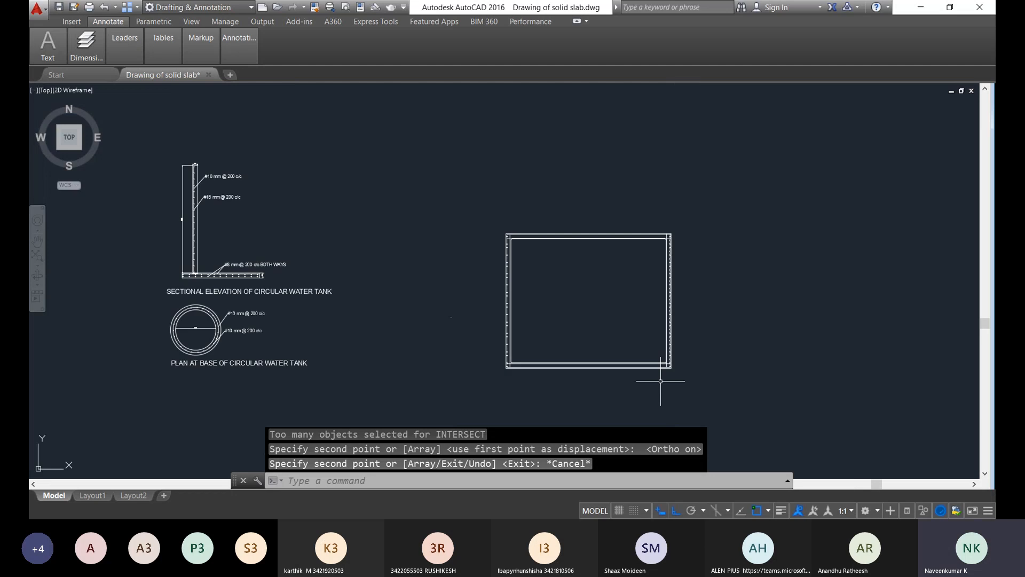
scroll(520, 343, "up", 2)
scroll(465, 343, "up", 2)
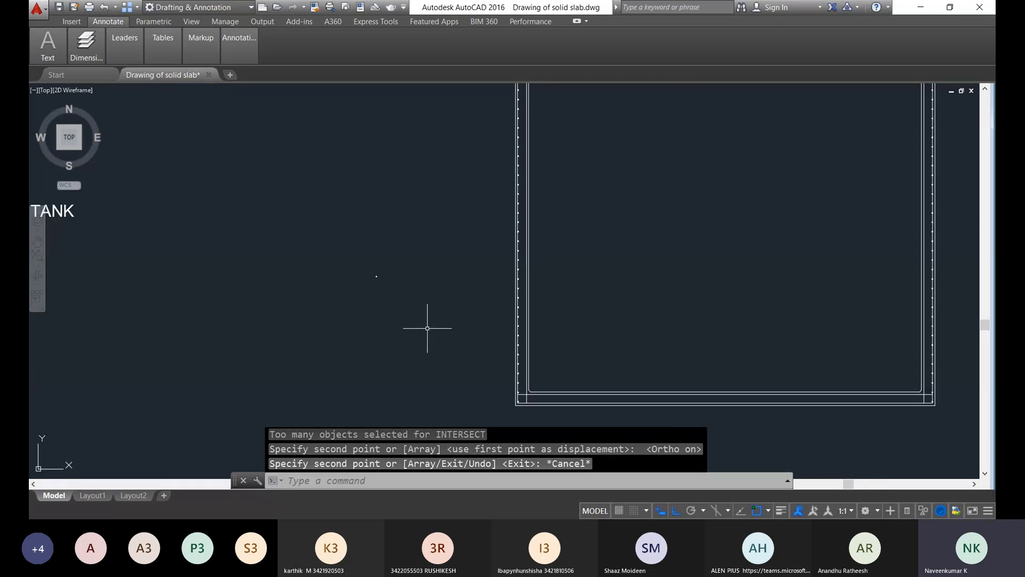
scroll(414, 325, "down", 4)
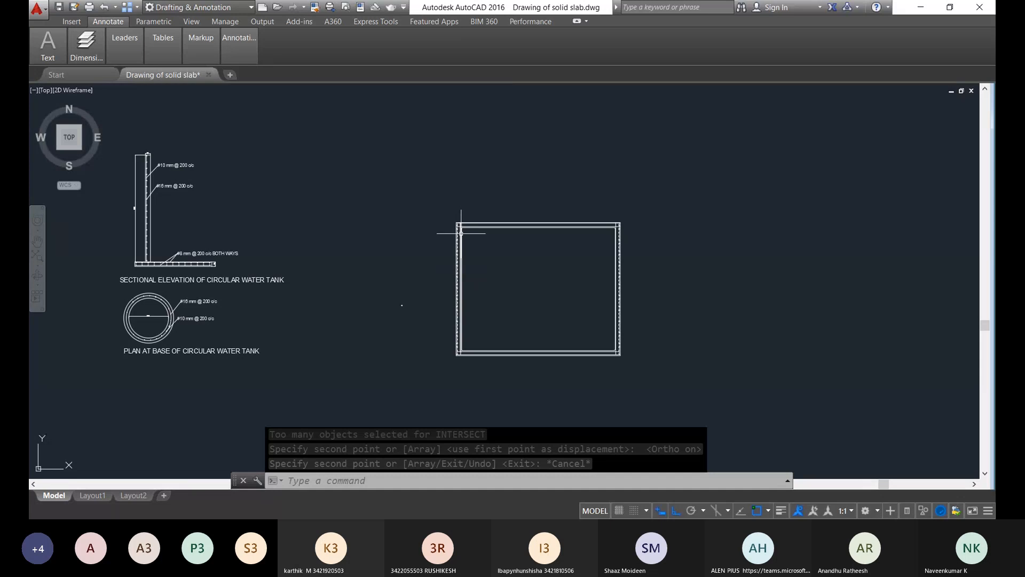
Step: Move the loose donut, with Ortho off, into the upper-left corner of the outer 30-offset lines, touching both lines
scroll(399, 322, "up", 3)
left_click(399, 322)
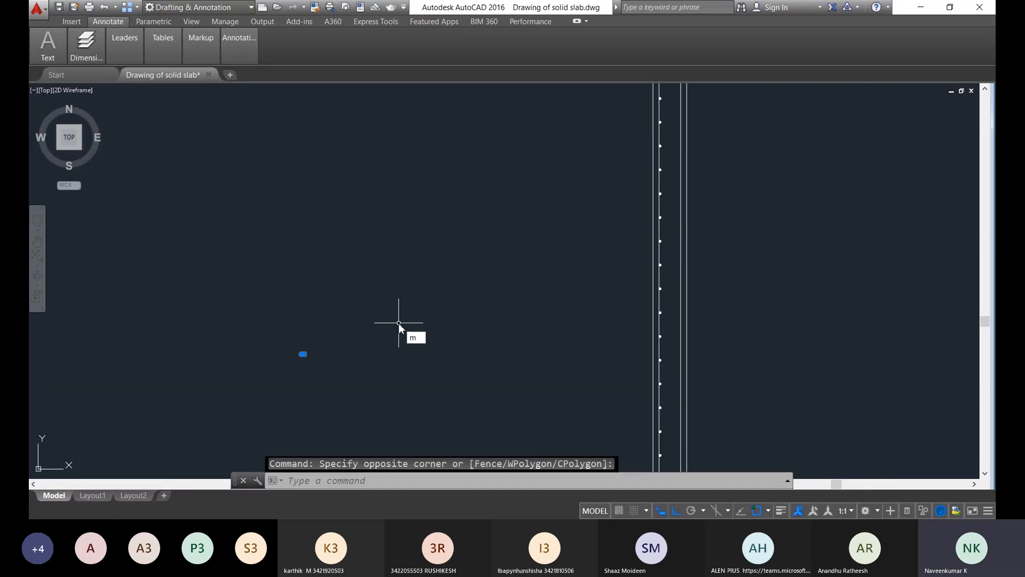
type("m")
key("Return")
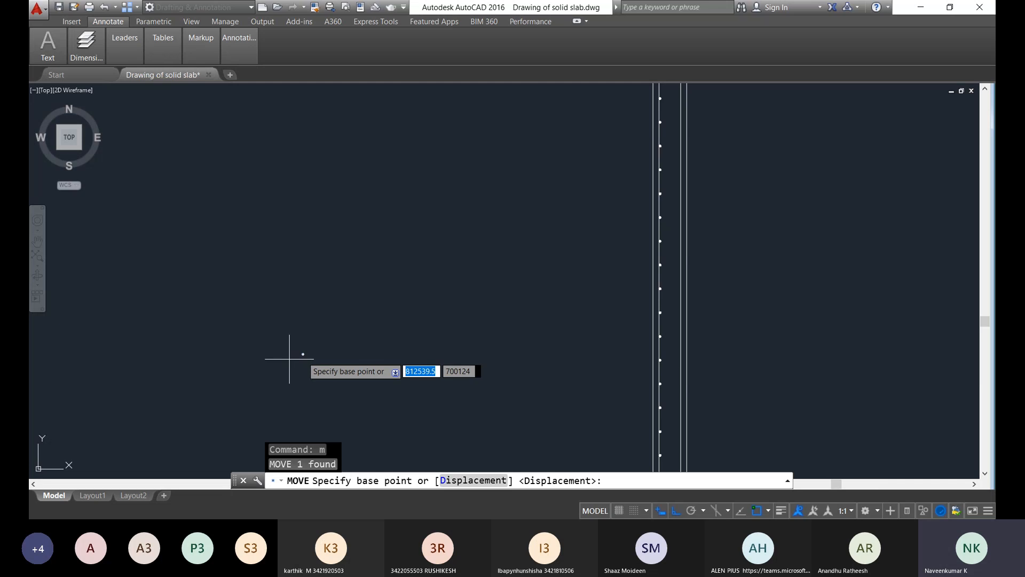
left_click(303, 354)
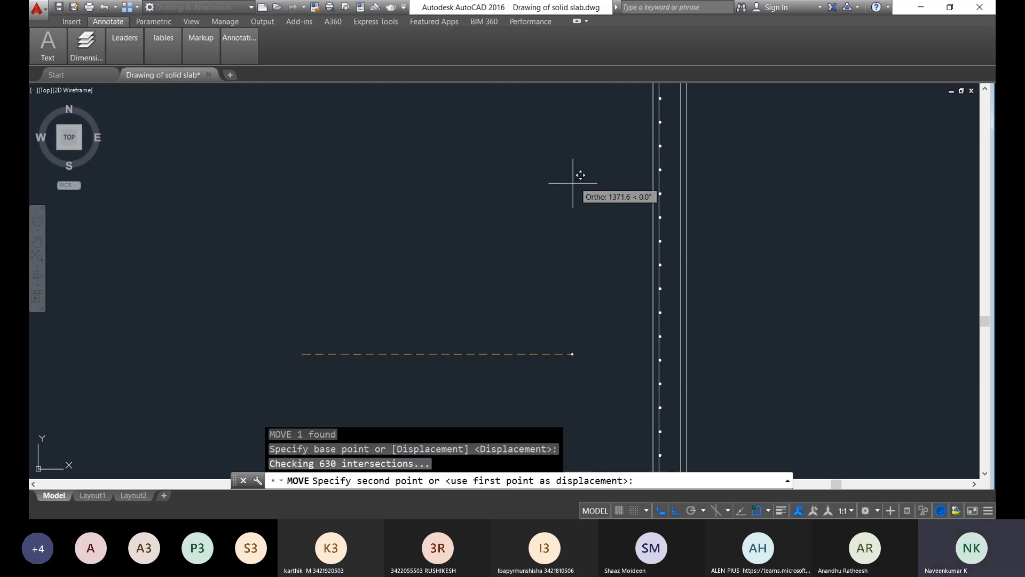
left_click(677, 509)
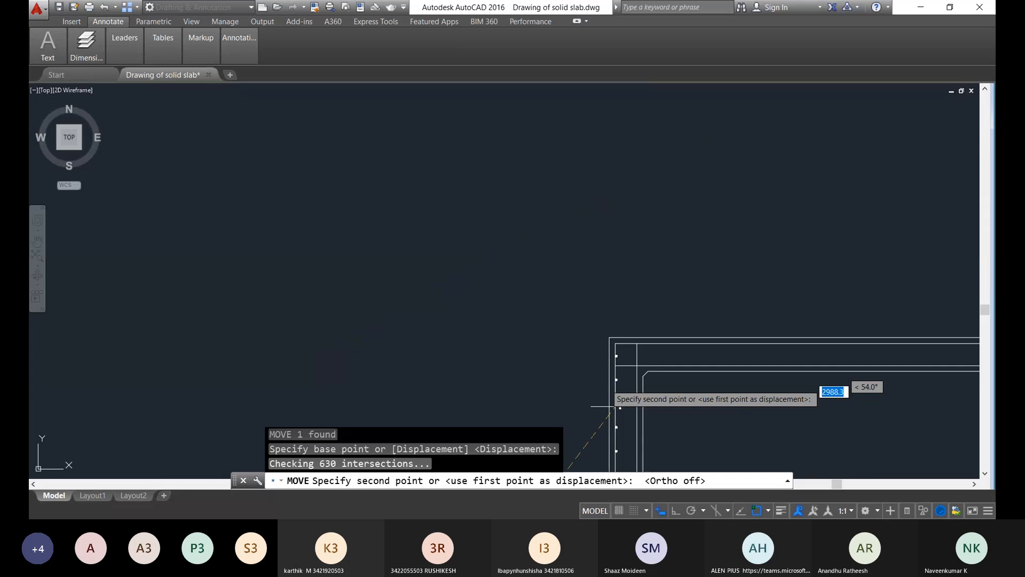
scroll(620, 406, "up", 8)
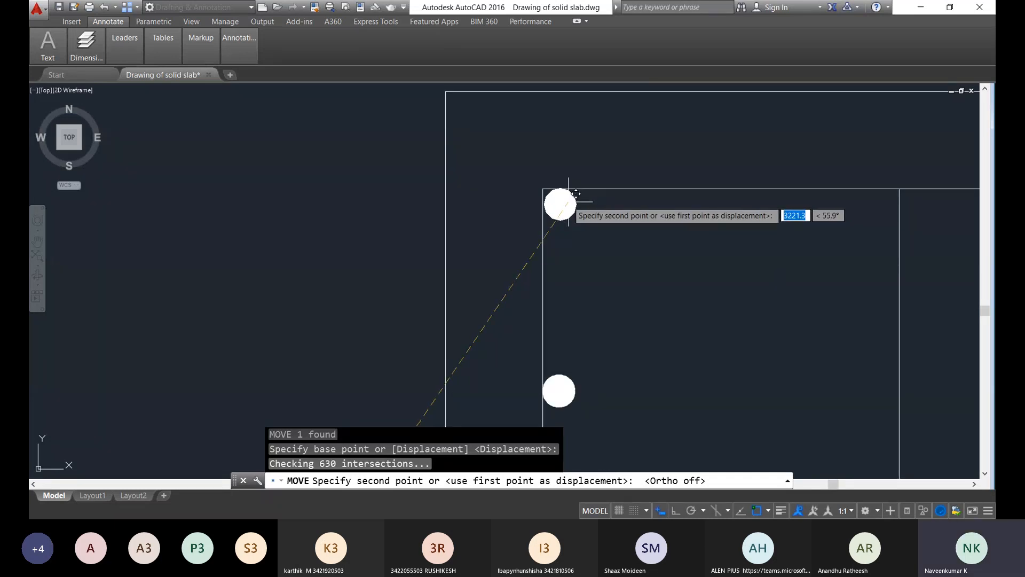
scroll(568, 200, "up", 5)
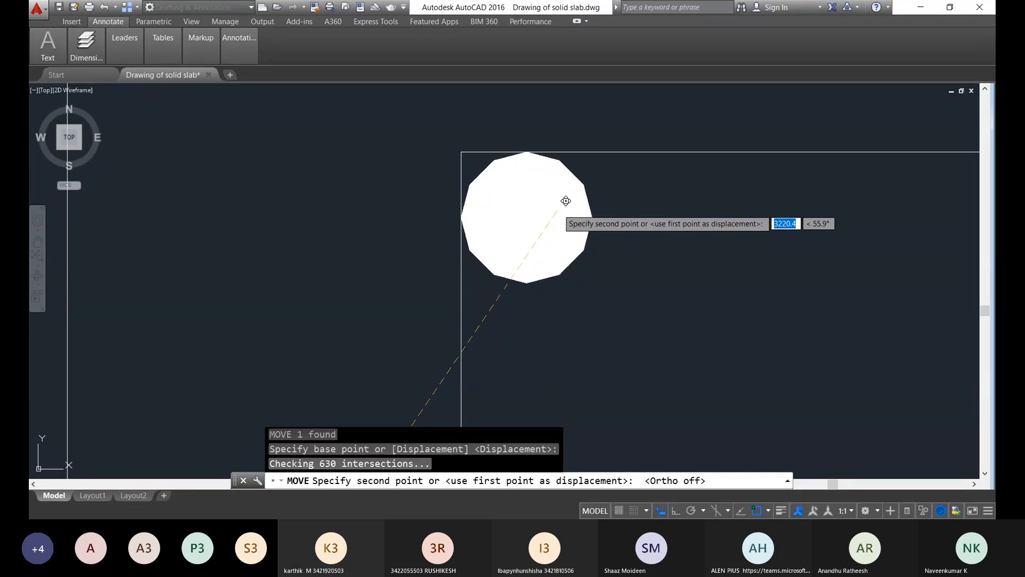
left_click(567, 202)
scroll(510, 227, "down", 8)
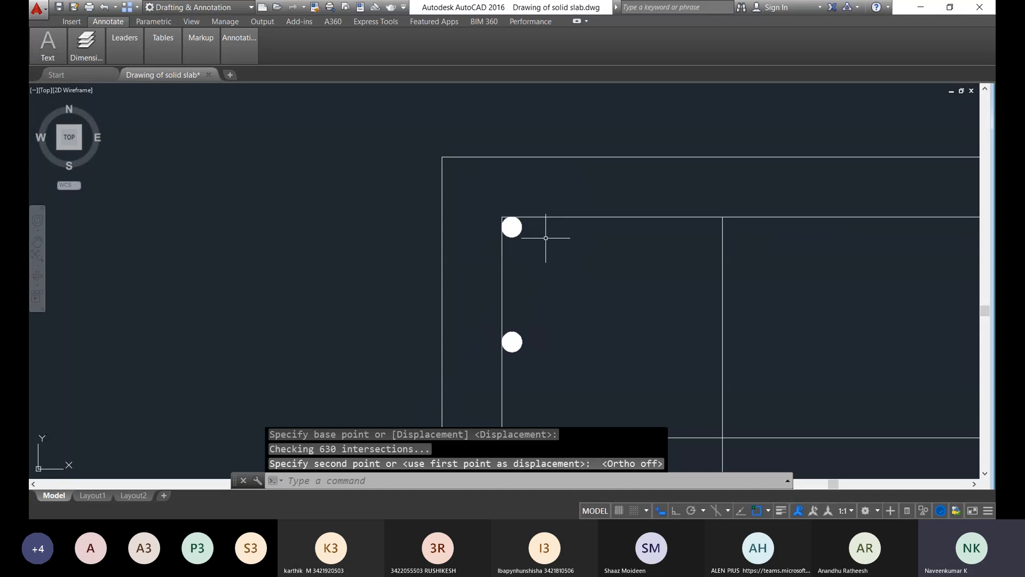
Step: Create a path array of the upper-left corner donut along the top wall's outer 30-offset line
scroll(540, 239, "up", 4)
left_click(539, 260)
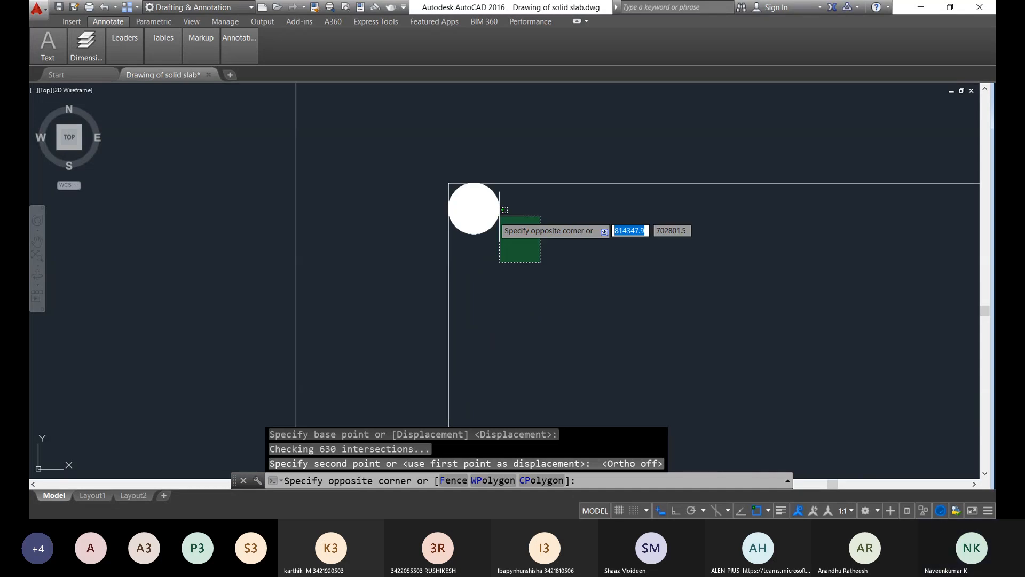
left_click(500, 216)
type("array")
key("Return")
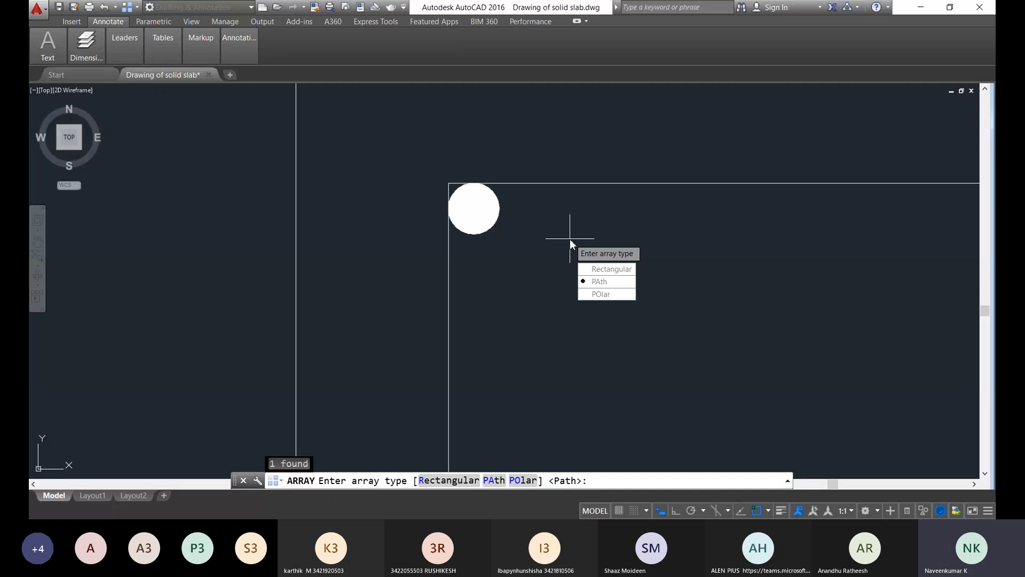
key("Return")
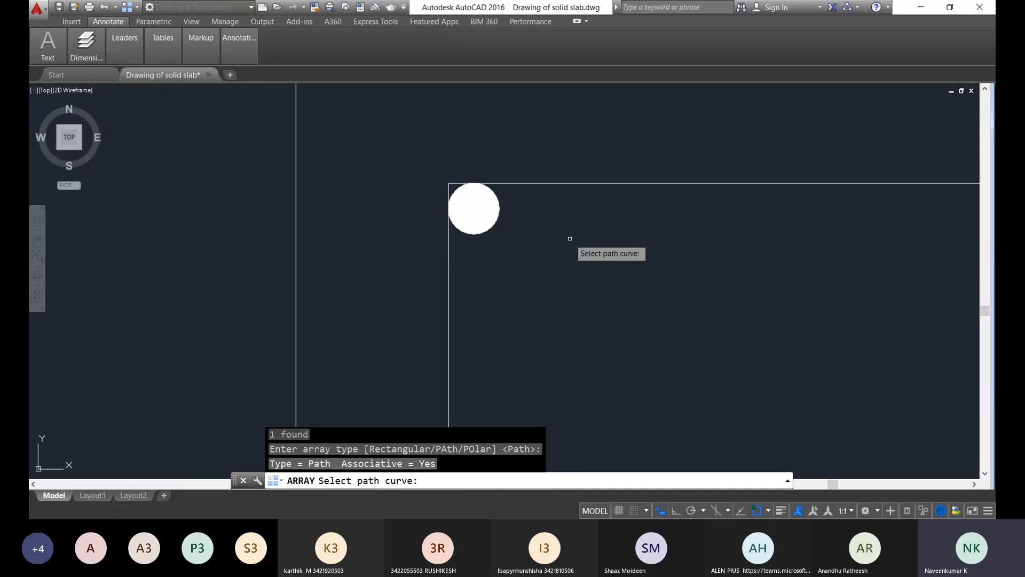
left_click(575, 183)
key("Escape")
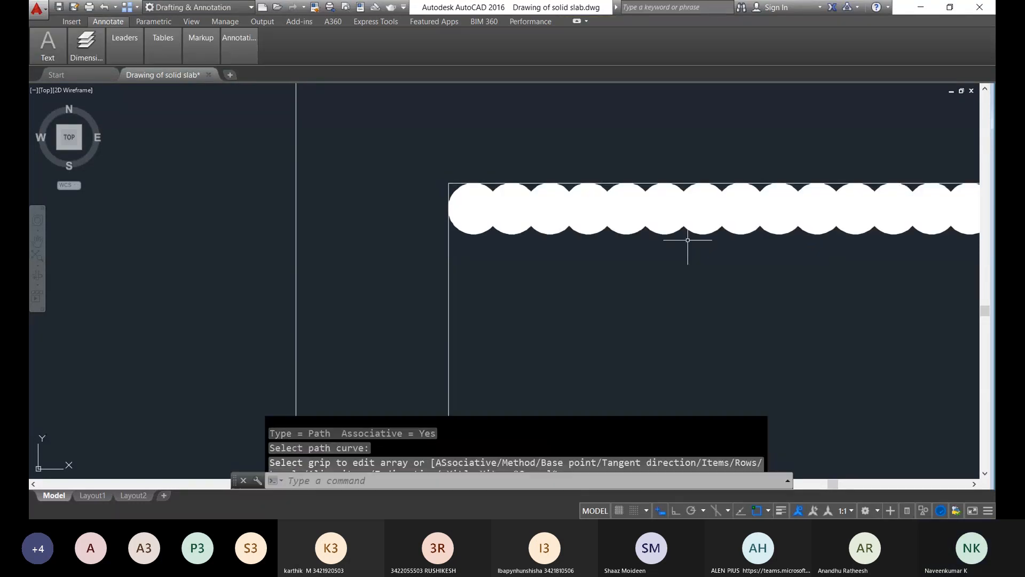
Step: Set the item spacing of the top wall's donut array to 120
left_click(688, 240)
left_click(671, 230)
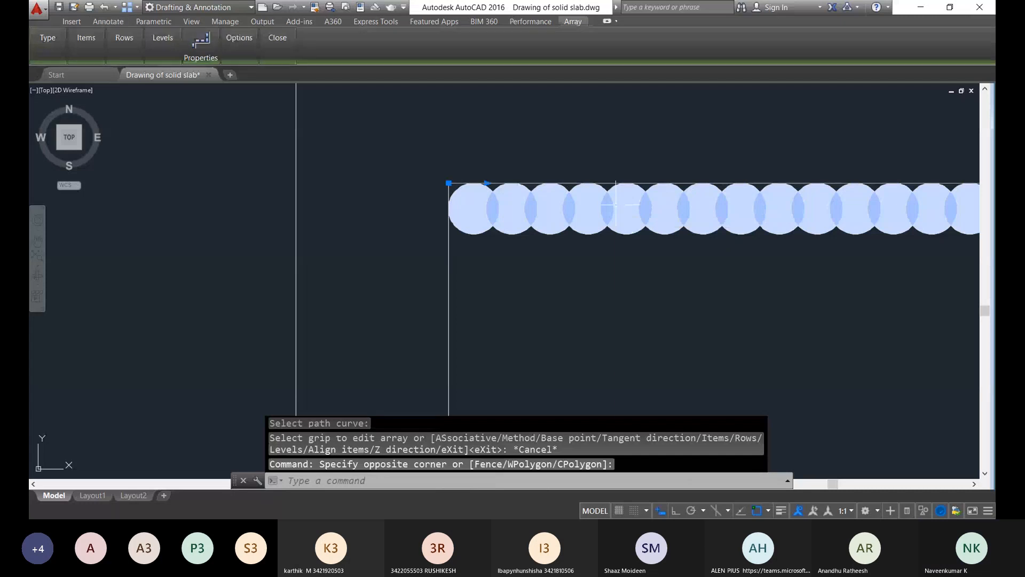
right_click(616, 207)
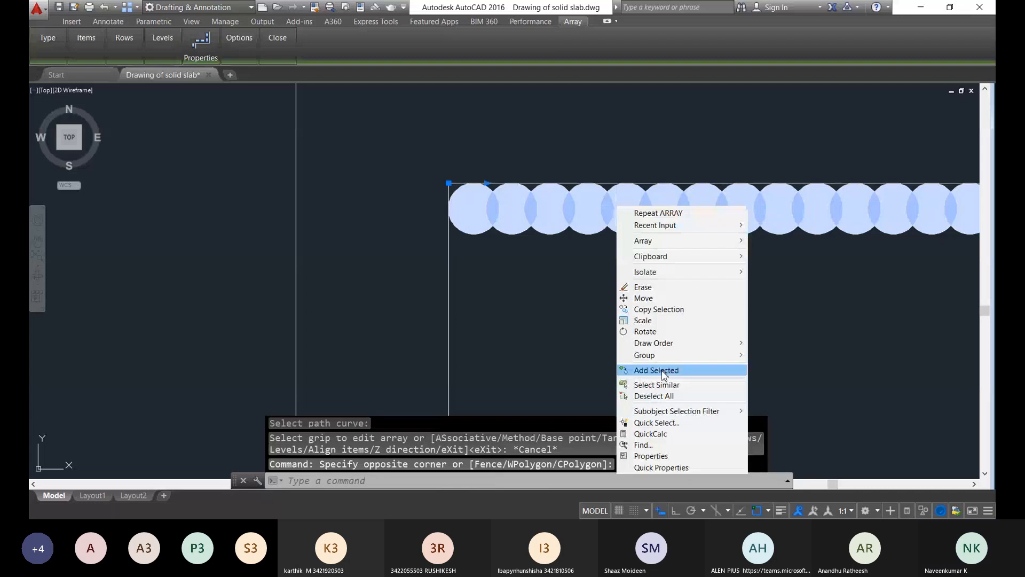
left_click(665, 456)
scroll(858, 256, "down", 3)
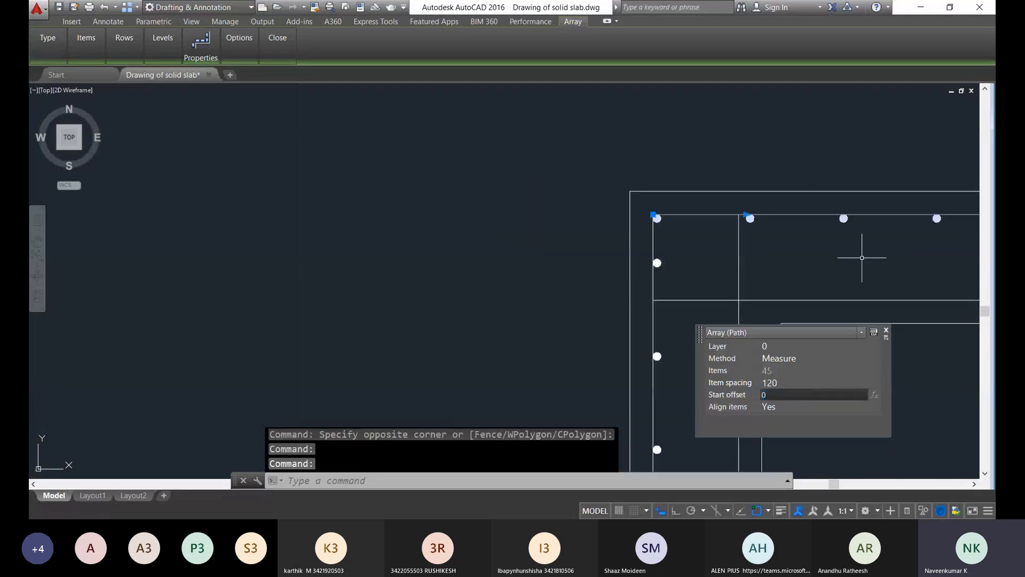
middle_click_drag(860, 258, 88, 172)
scroll(349, 190, "down", 5)
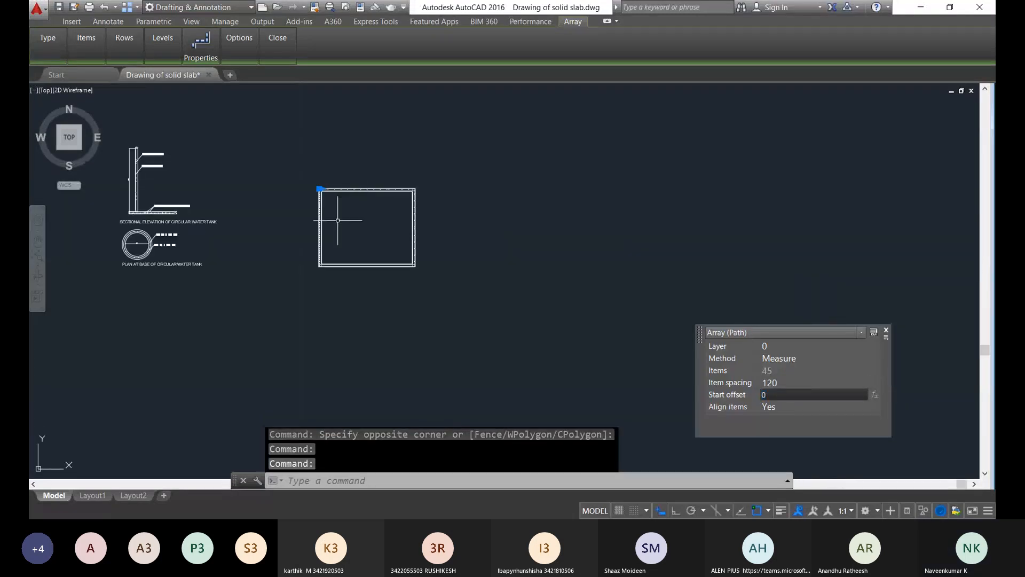
scroll(384, 199, "up", 3)
middle_click_drag(384, 199, 448, 188)
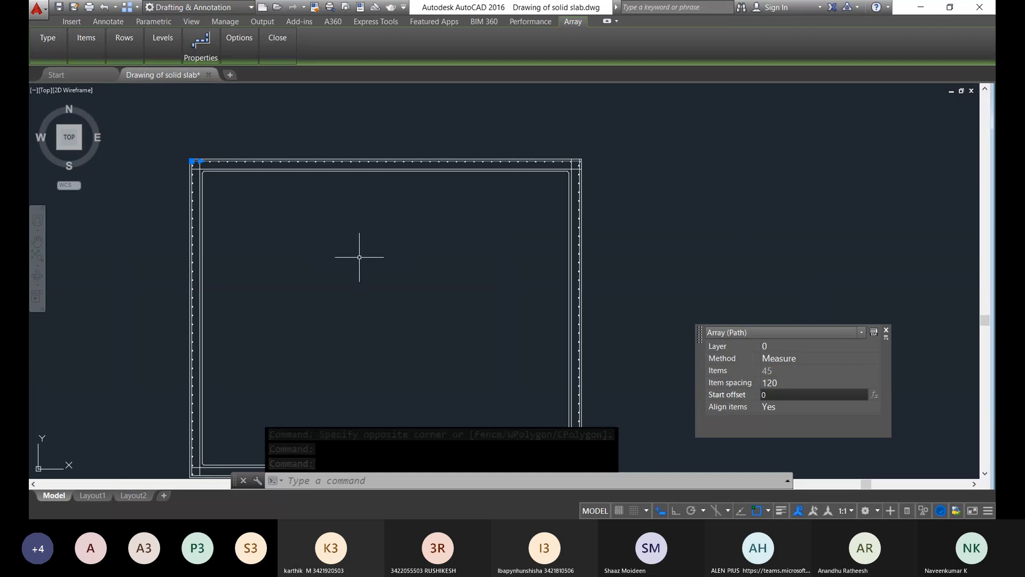
key("Escape")
Step: Copy the top wall's donut array 4270 straight down, with Ortho on, to touch the inside of the bottom wall's outer 30-offset line
scroll(304, 188, "up", 2)
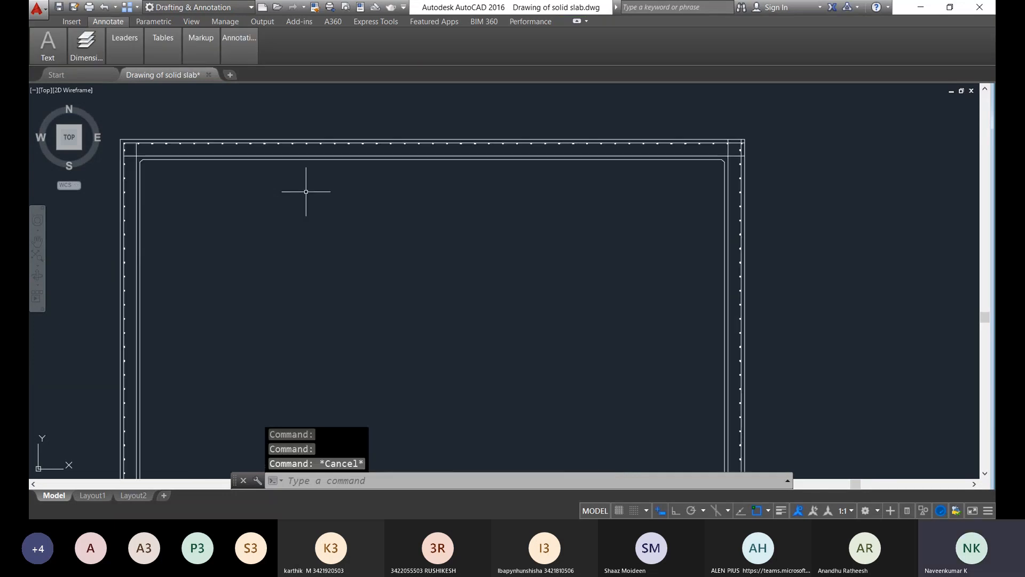
scroll(308, 163, "up", 4)
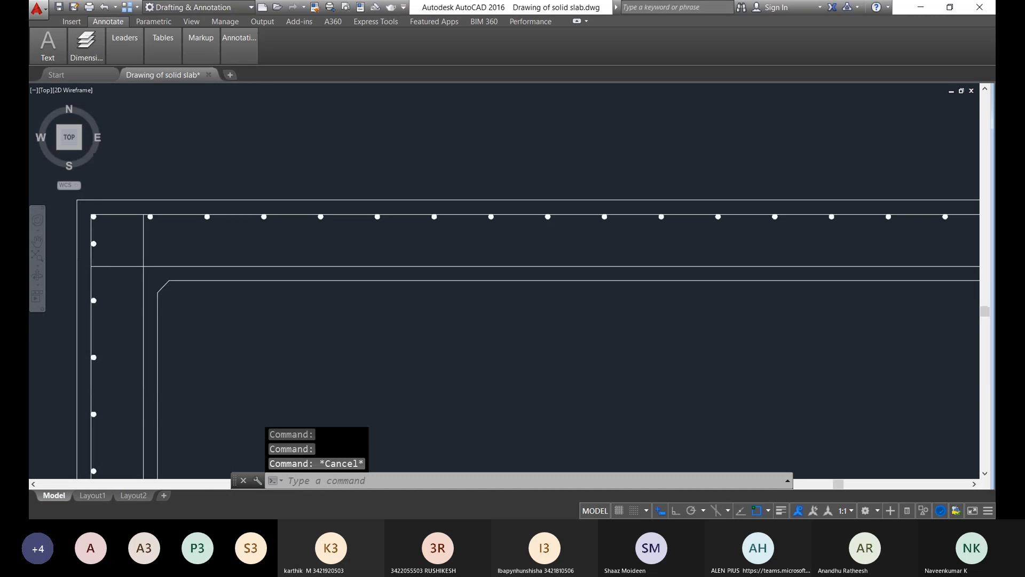
scroll(222, 261, "up", 3)
middle_click_drag(221, 261, 740, 366)
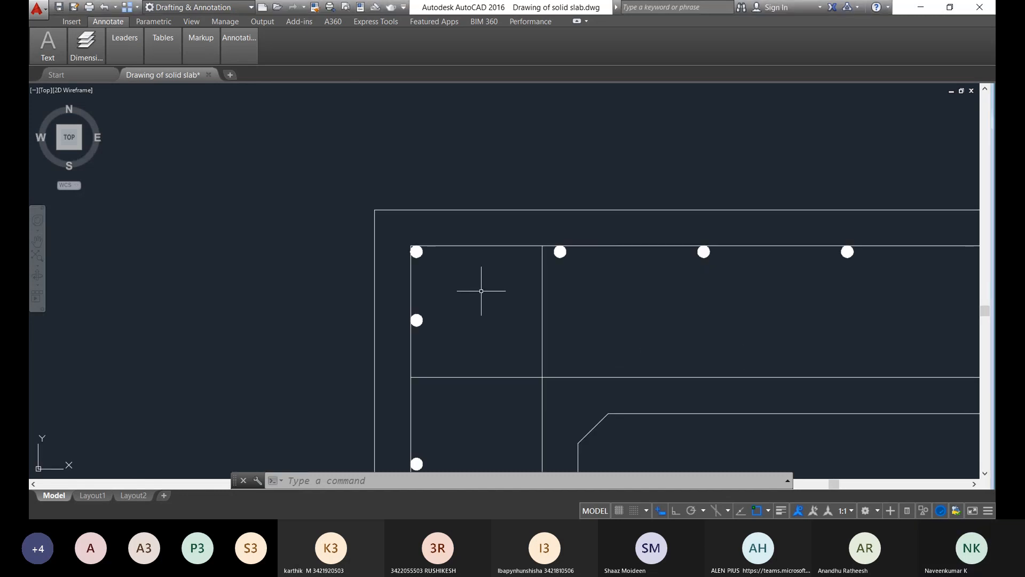
scroll(411, 277, "up", 6)
left_click(437, 213)
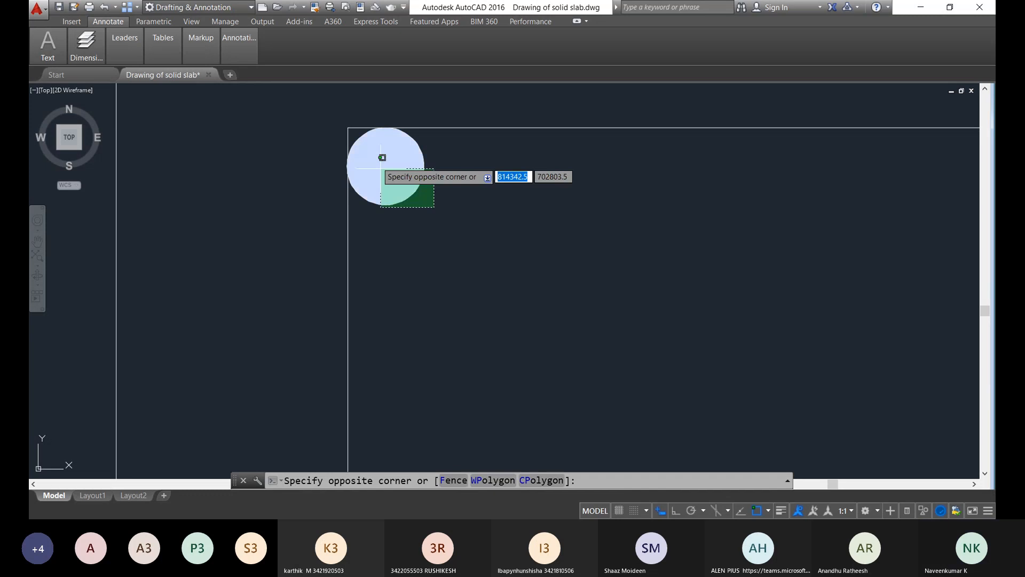
left_click(382, 155)
type("co")
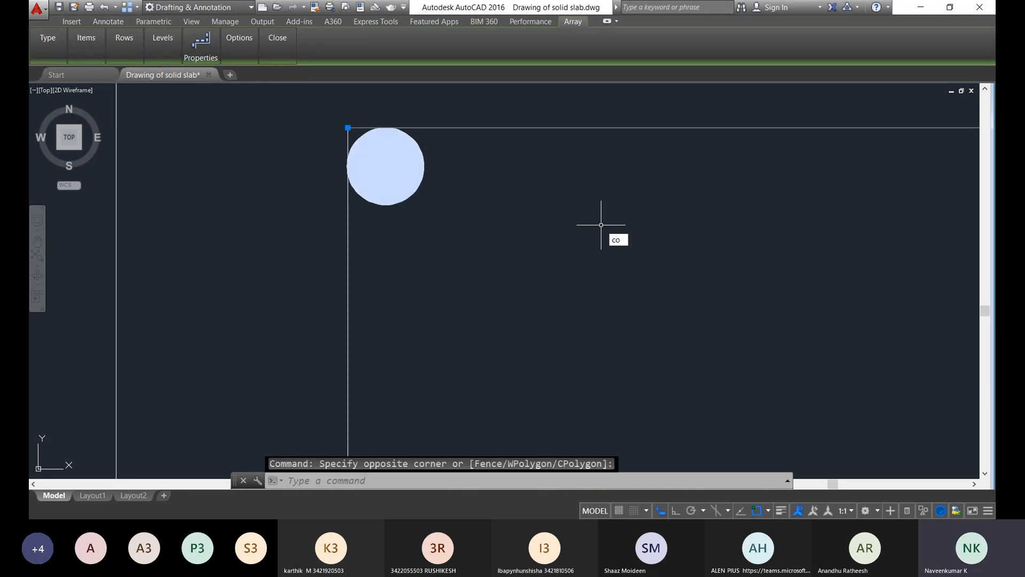
key("Return")
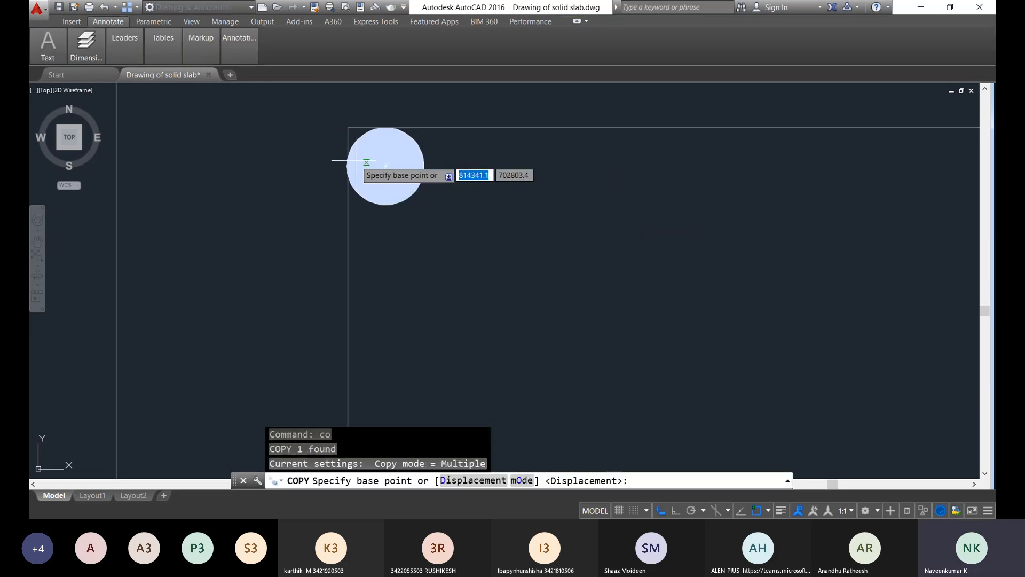
left_click(384, 166)
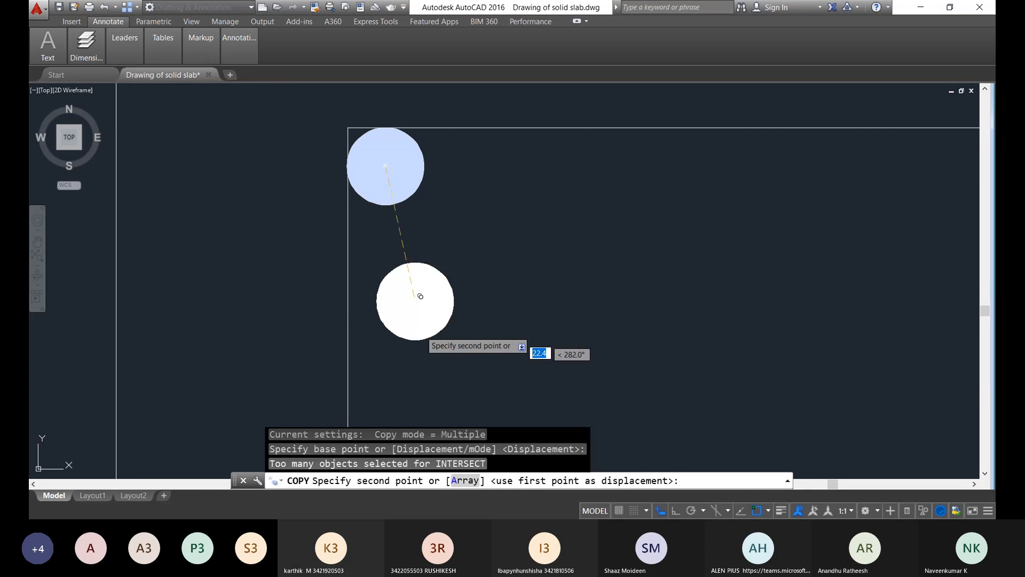
scroll(420, 295, "down", 8)
key("F8")
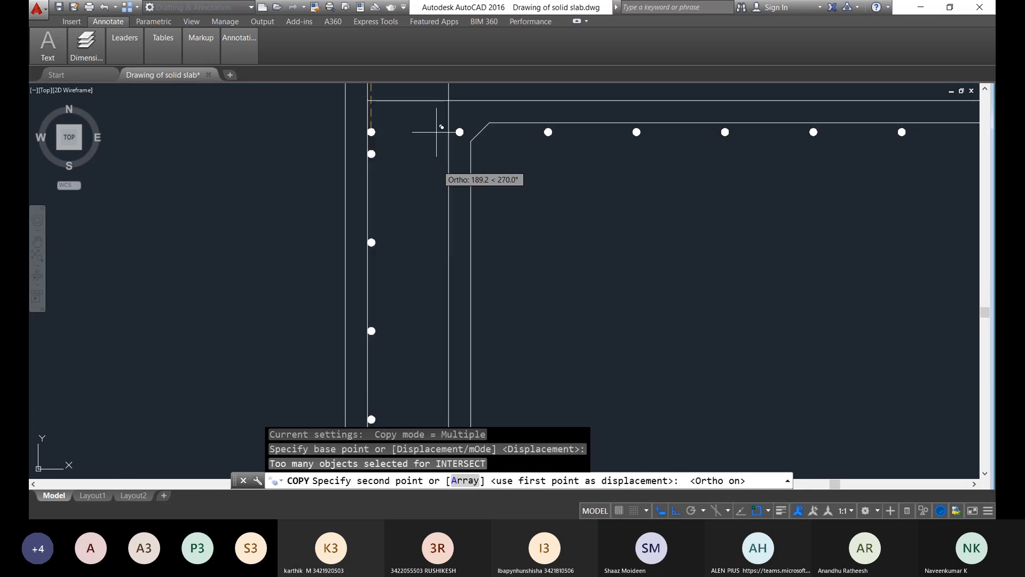
scroll(454, 283, "down", 10)
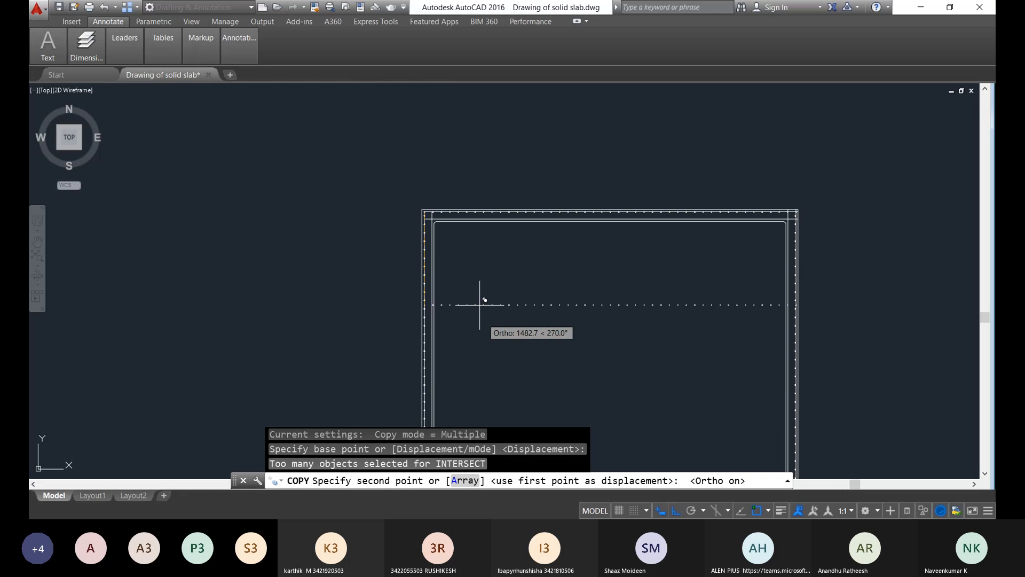
scroll(446, 270, "up", 10)
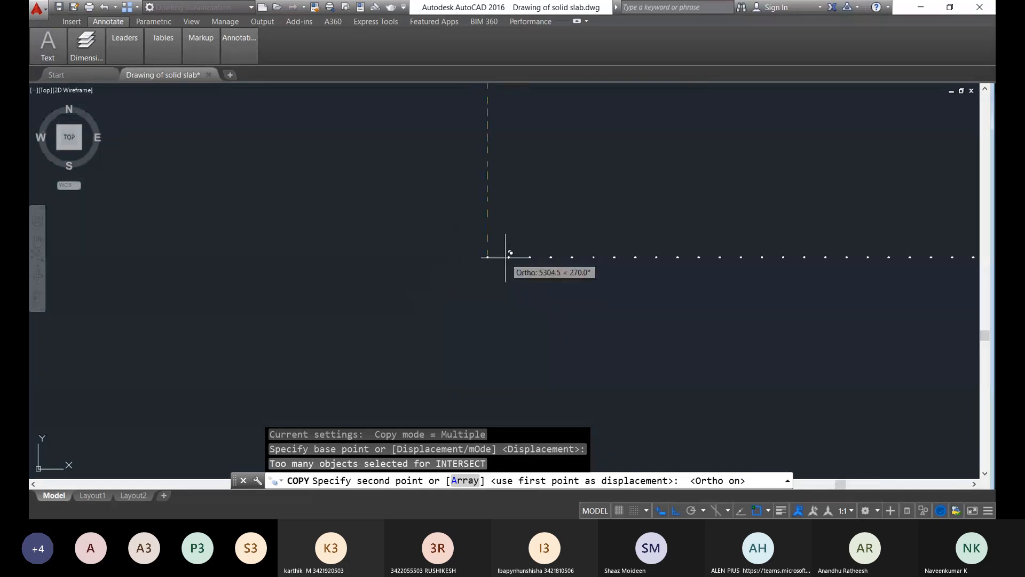
scroll(502, 251, "down", 10)
scroll(492, 218, "up", 5)
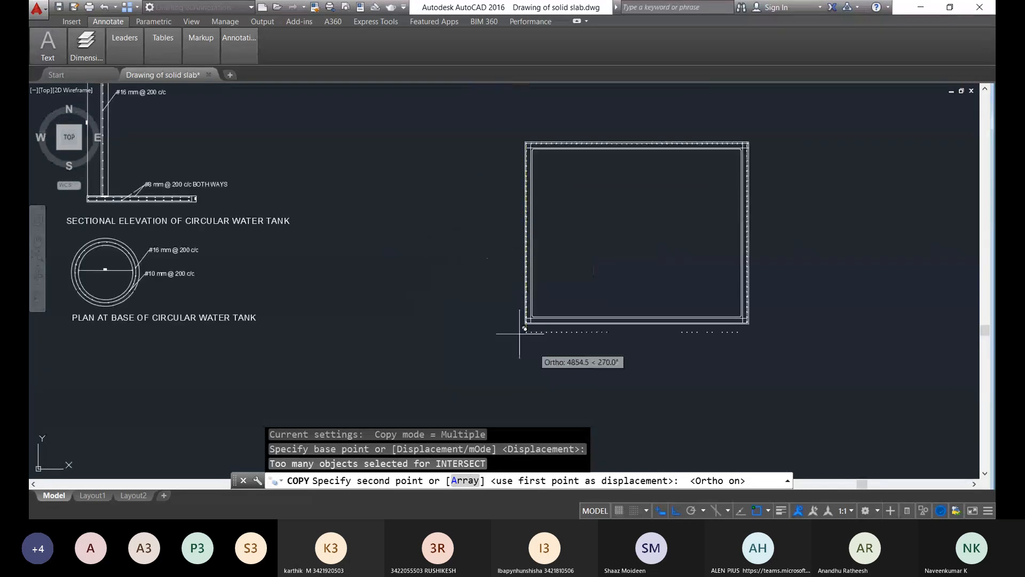
scroll(481, 320, "up", 10)
scroll(459, 308, "up", 6)
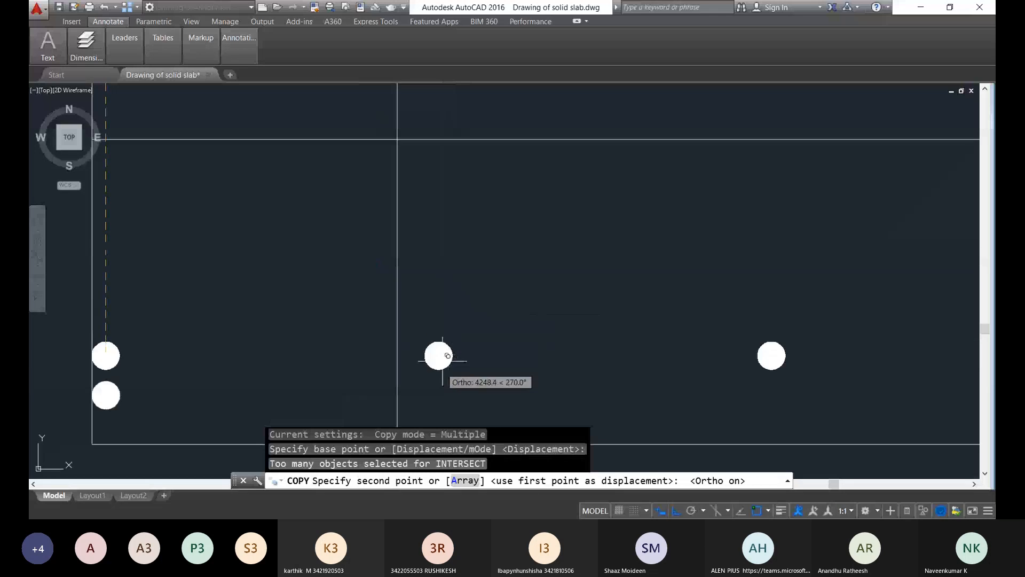
scroll(442, 355, "down", 2)
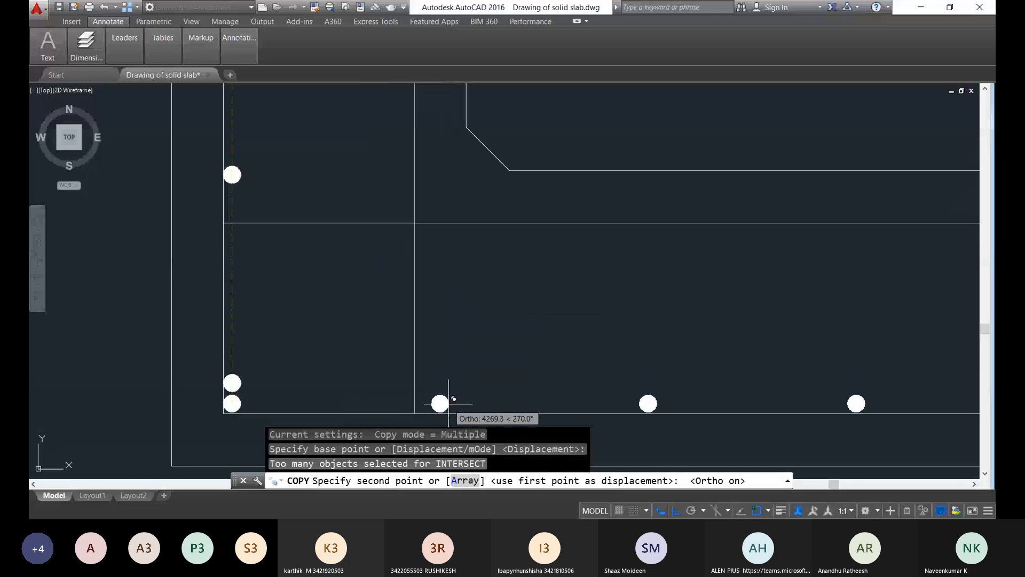
scroll(448, 398, "up", 4)
middle_click_drag(449, 397, 830, 174)
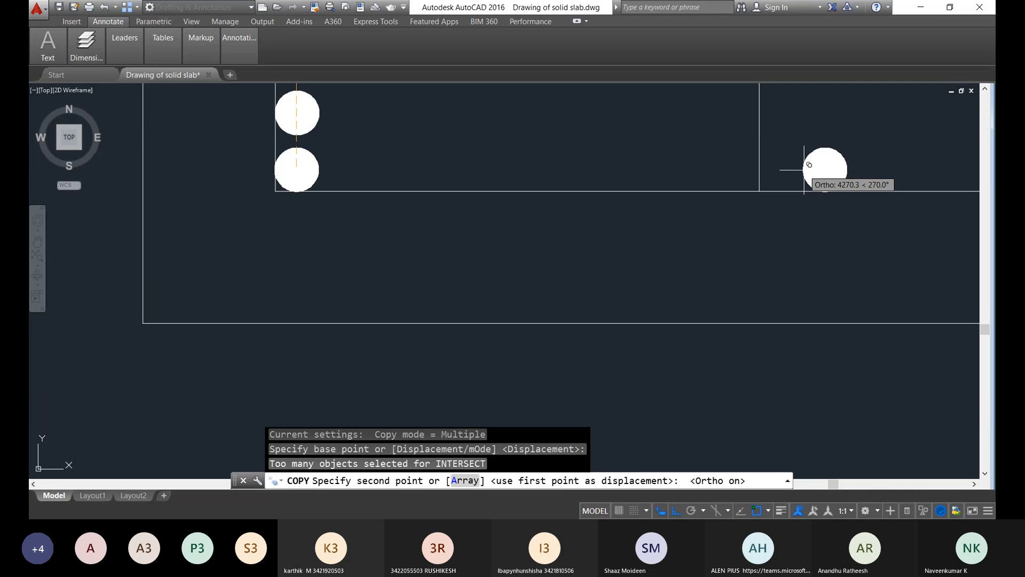
scroll(804, 170, "up", 2)
middle_click_drag(709, 176, 961, 137)
middle_click_drag(424, 154, 838, 77)
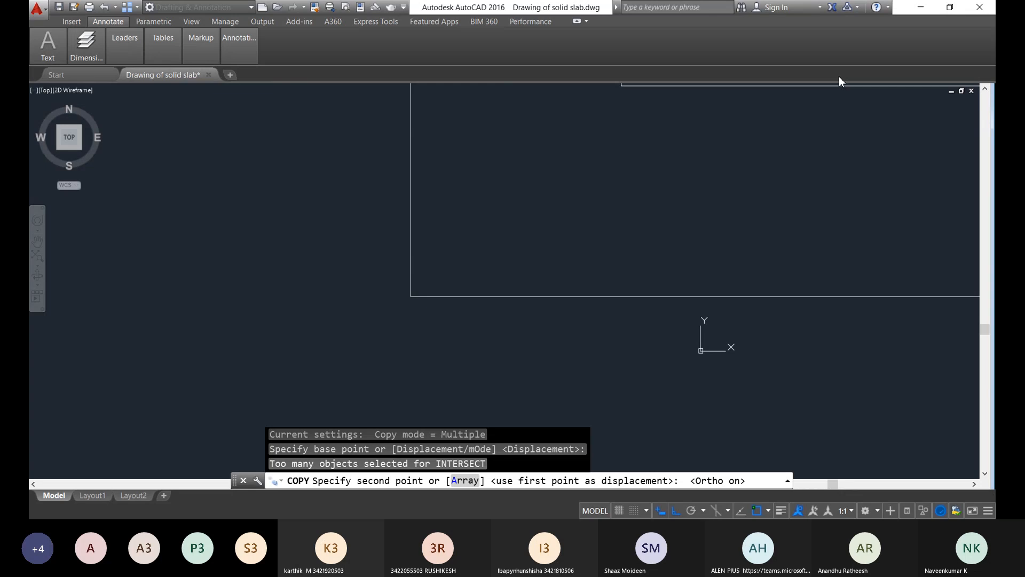
middle_click_drag(838, 76, 784, 148)
scroll(628, 113, "up", 4)
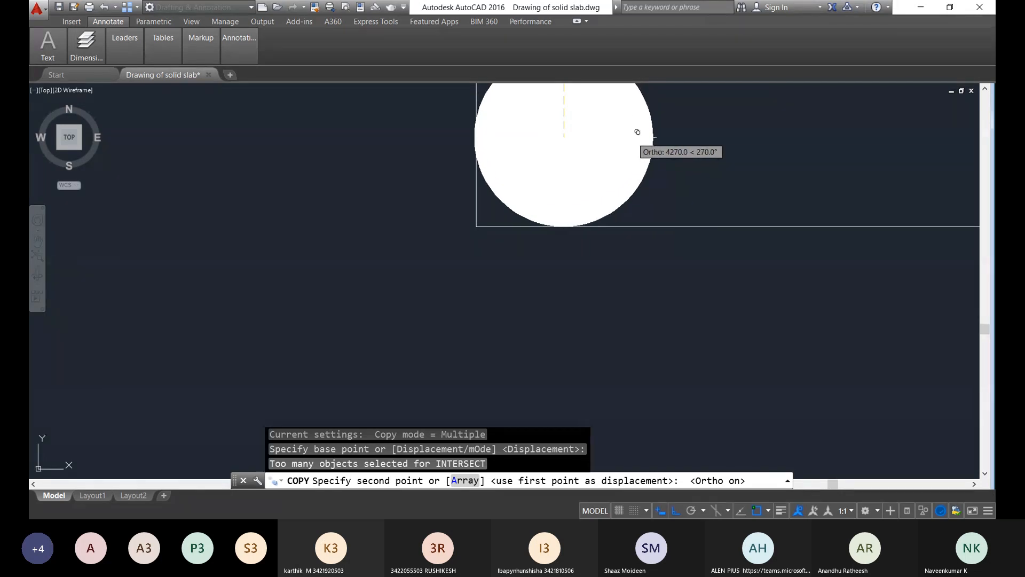
left_click(636, 131)
scroll(643, 176, "down", 5)
key("Escape")
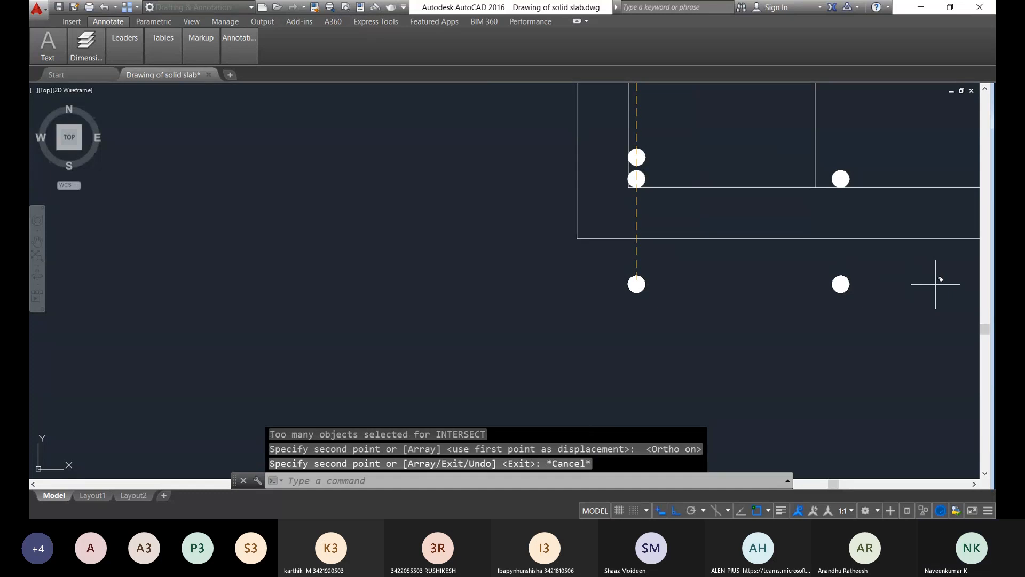
scroll(439, 338, "down", 5)
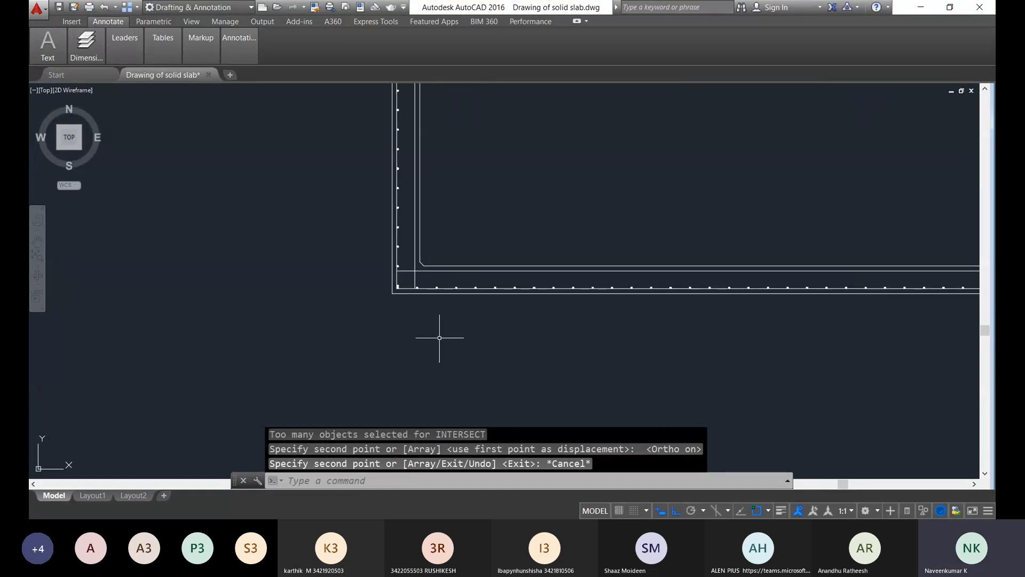
scroll(578, 381, "down", 3)
scroll(728, 366, "down", 1)
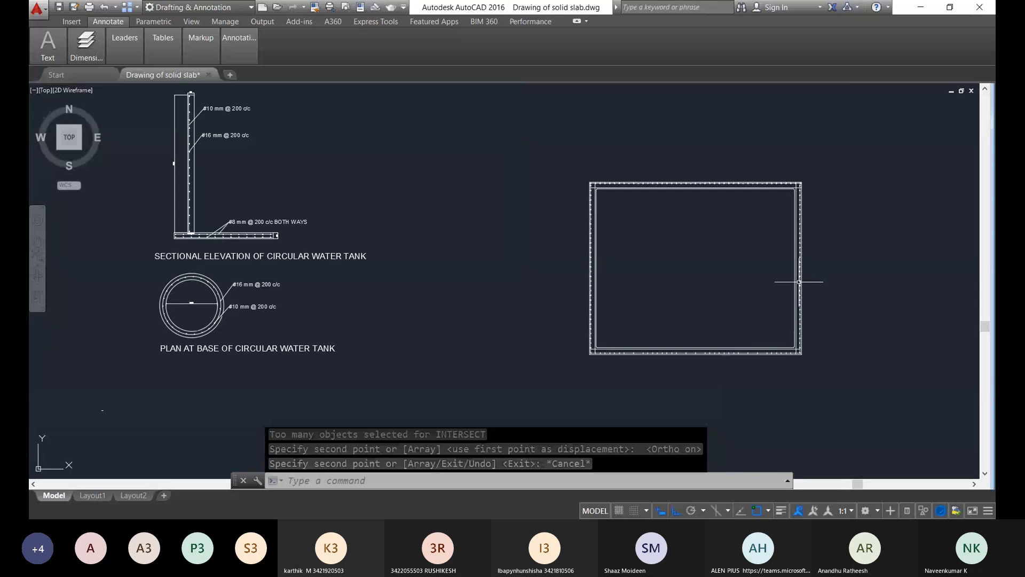
Step: Place two loose solid donuts, inside diameter 0 and outside diameter 10, above the top wall near the tank plan's upper-left corner
scroll(799, 200, "up", 4)
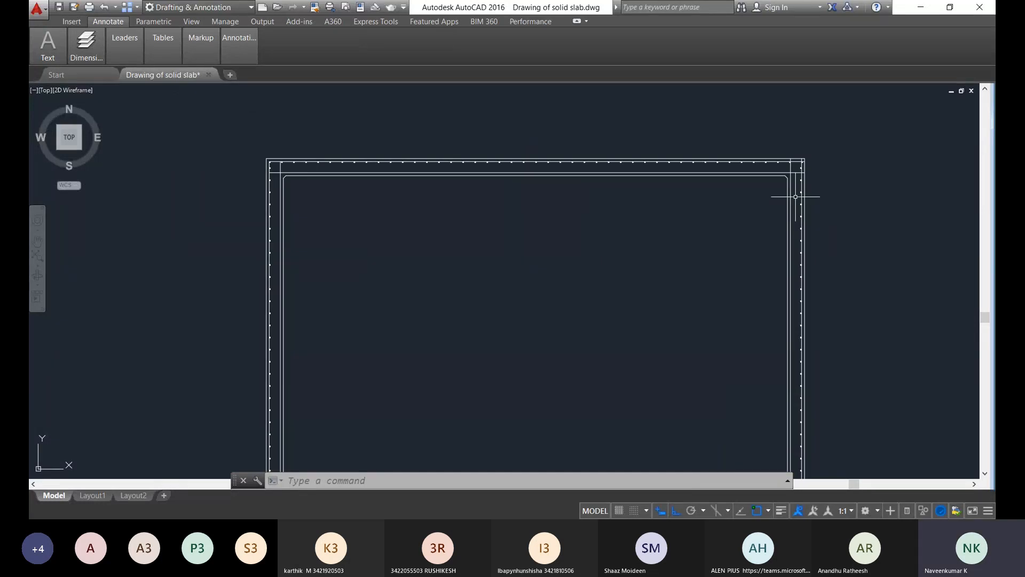
scroll(384, 112, "up", 3)
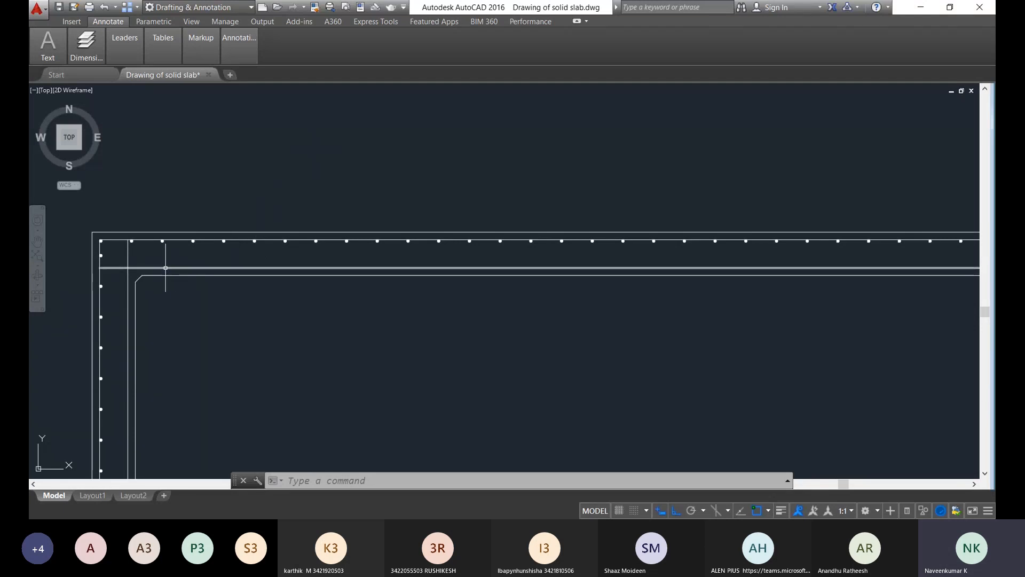
scroll(130, 245, "up", 2)
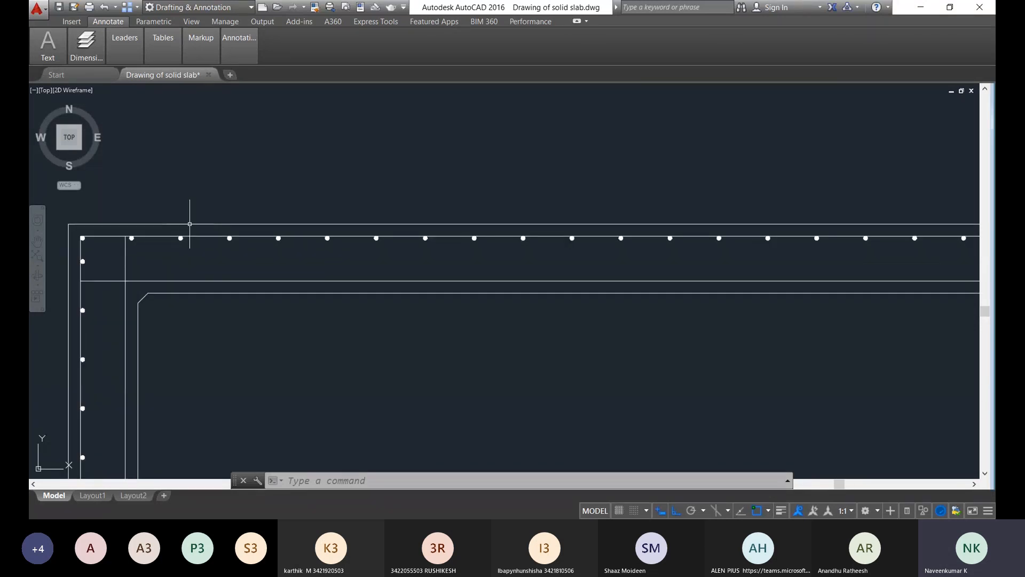
middle_click_drag(214, 198, 475, 223)
type("do")
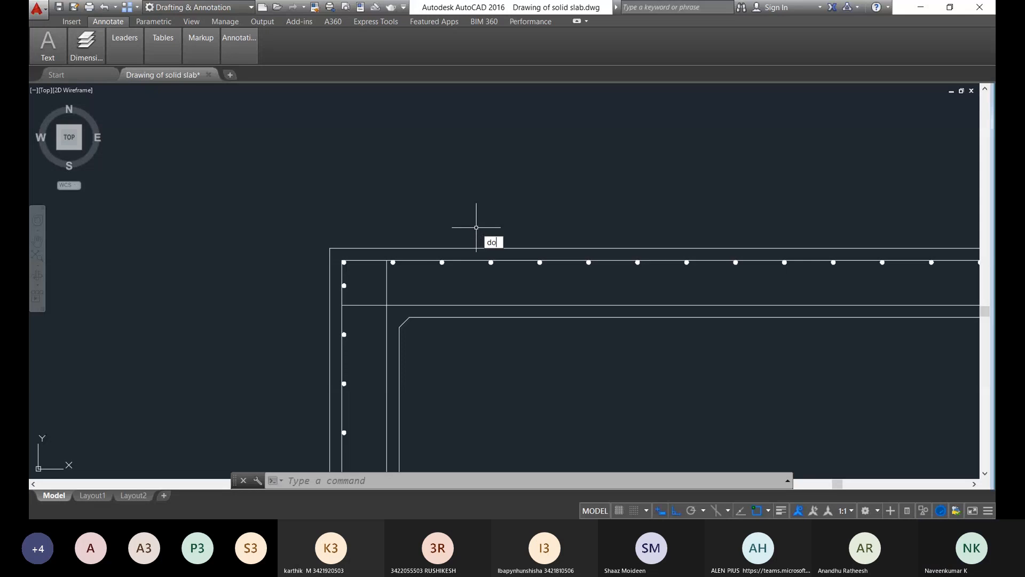
key("Return")
key("Return")
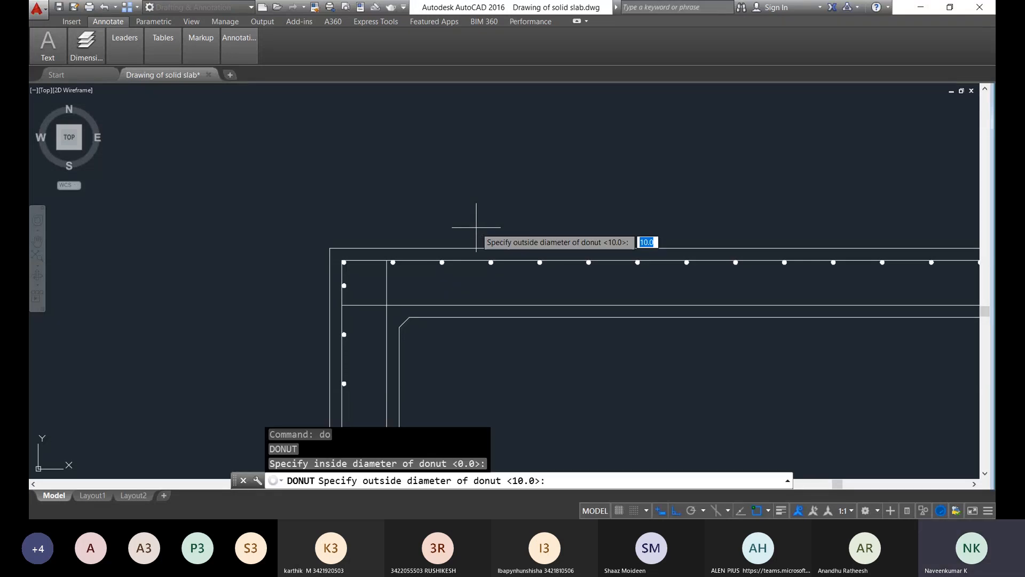
key("Return")
left_click(559, 191)
left_click(432, 201)
key("Escape")
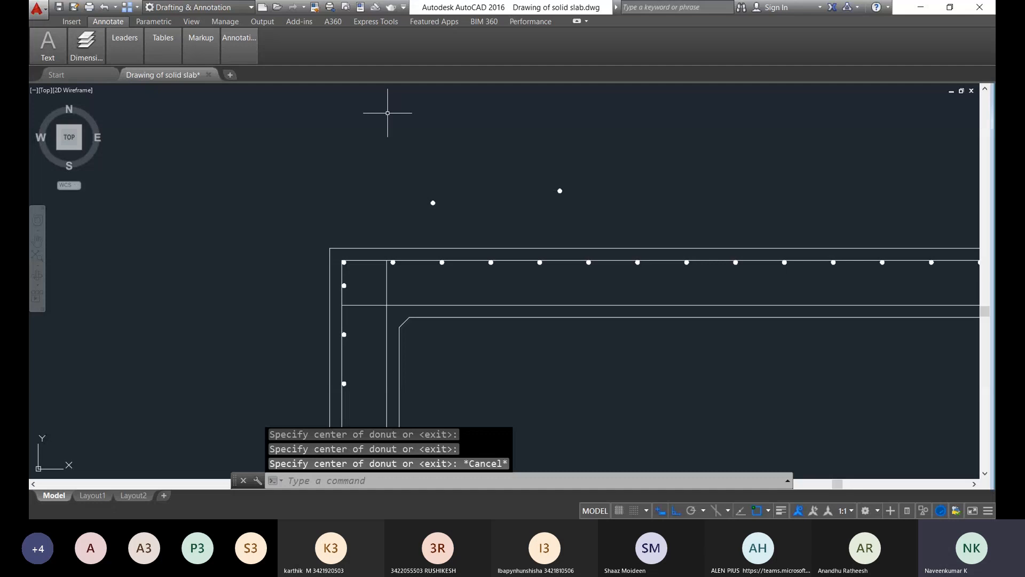
left_click(446, 217)
left_click(417, 190)
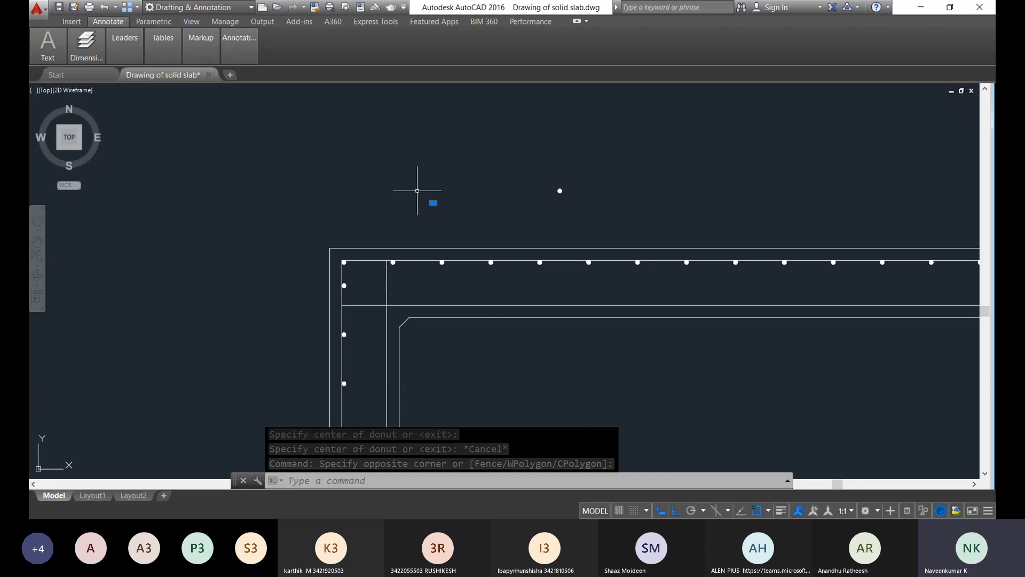
type("c")
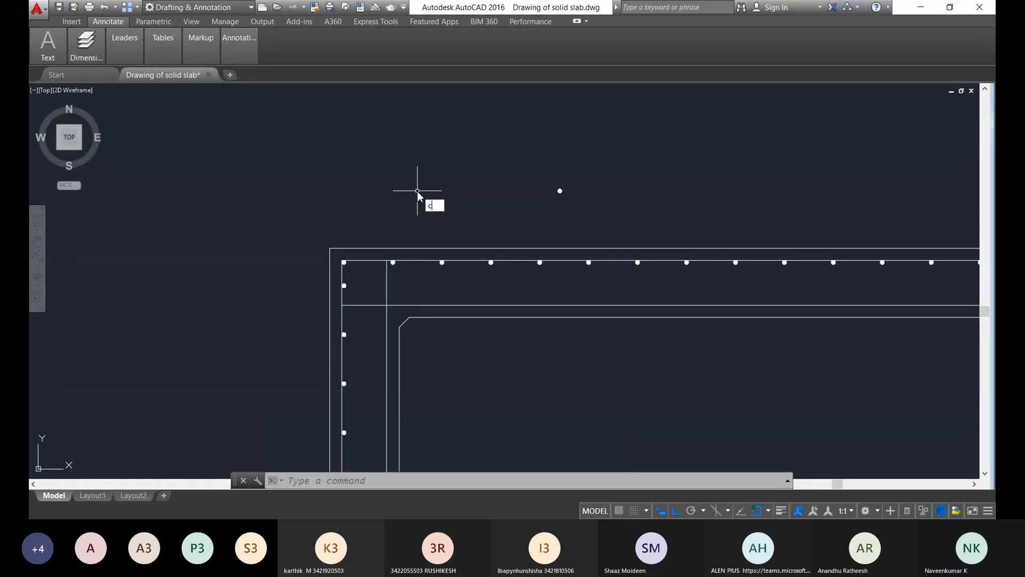
key("Escape")
Step: Move the loose donut nearest the corner, with Ortho off, to the inner 30-offset lines' upper-left crossing, touching the vertical line's right side and the horizontal line's upper side
left_click(469, 212)
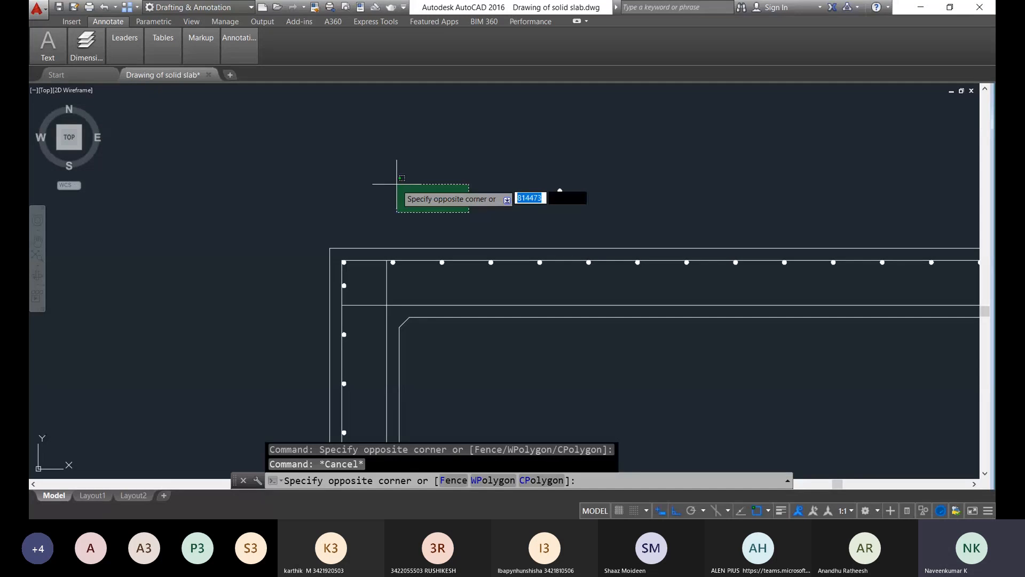
left_click(397, 183)
type("m")
key("Return")
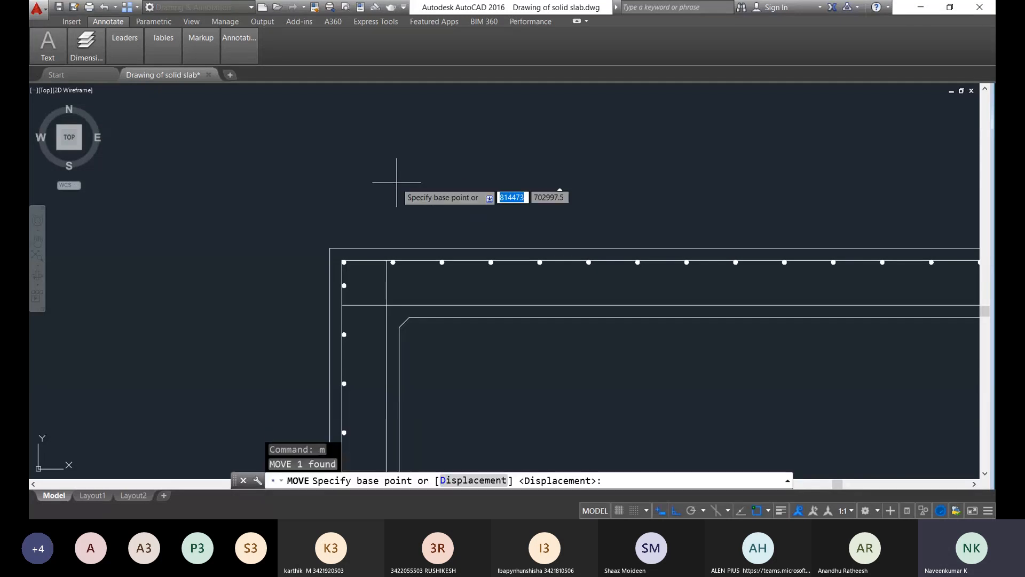
scroll(430, 203, "up", 5)
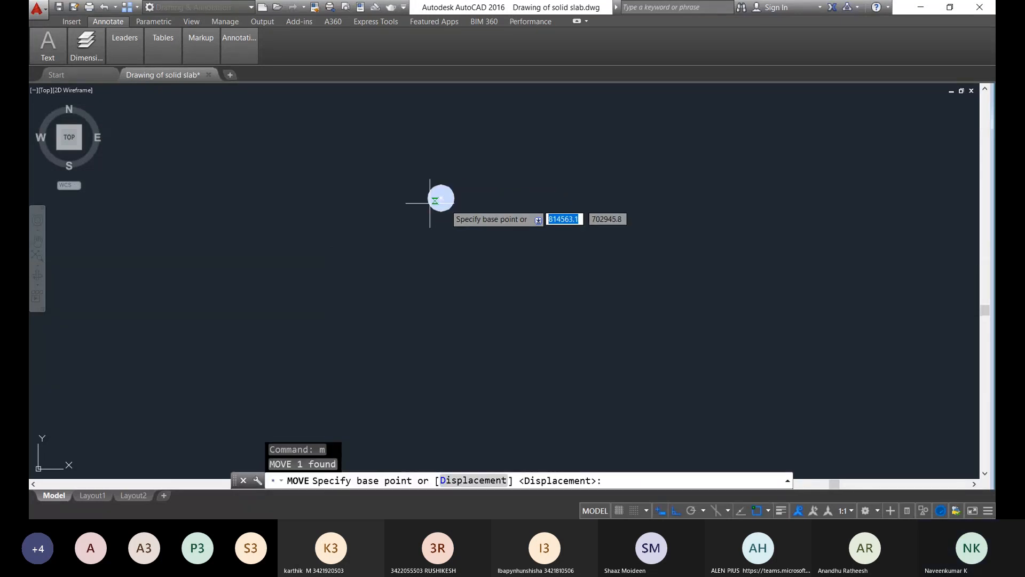
left_click(439, 199)
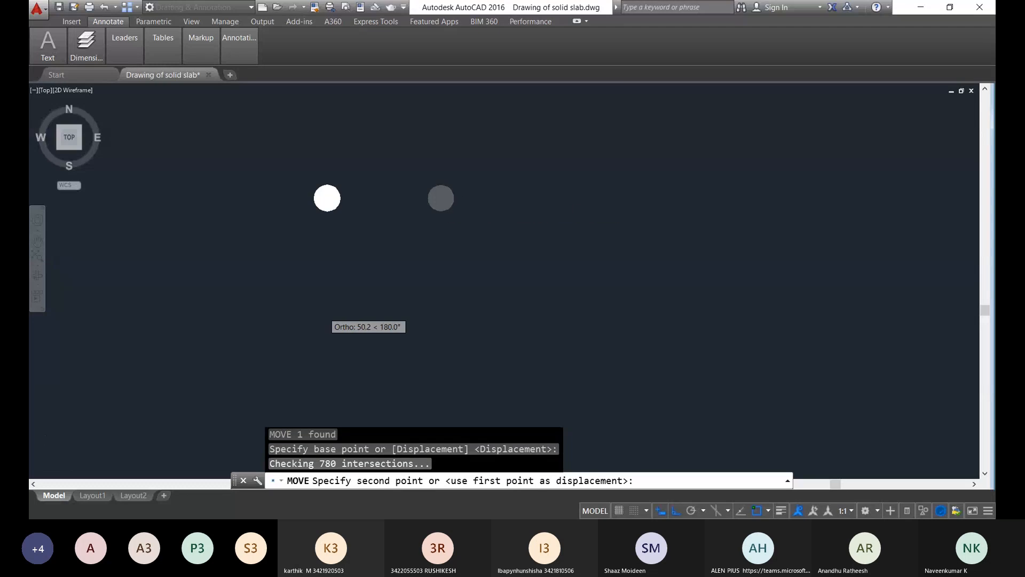
scroll(413, 291, "down", 5)
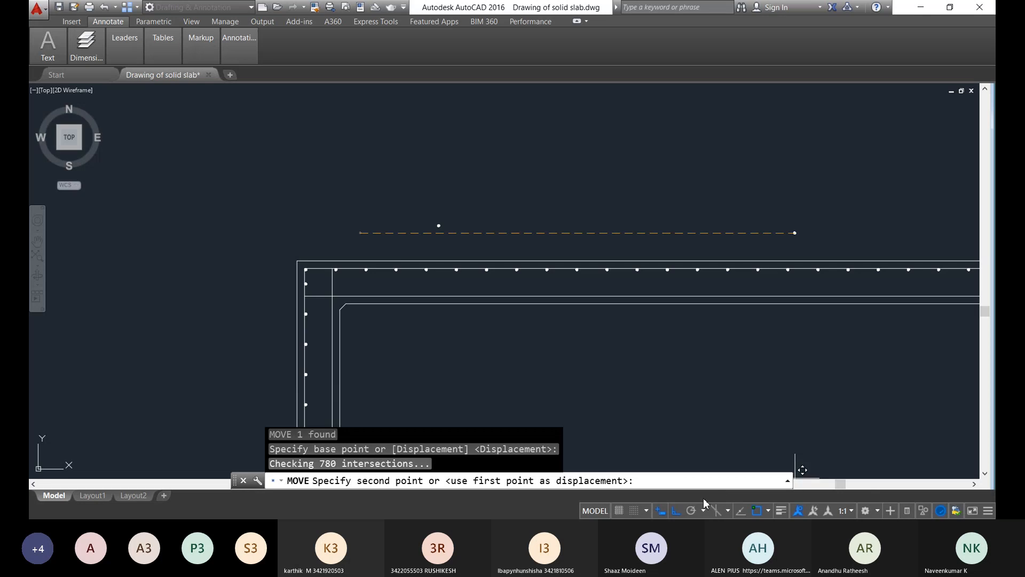
left_click(676, 511)
scroll(283, 326, "up", 2)
scroll(408, 191, "up", 4)
scroll(364, 340, "down", 8)
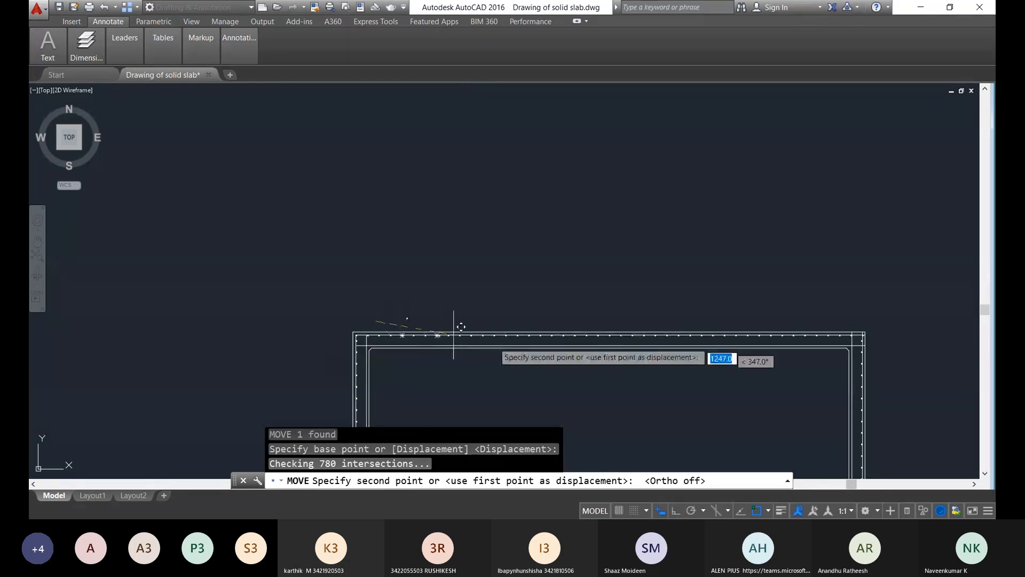
scroll(390, 336, "up", 9)
middle_click_drag(194, 348, 425, 268)
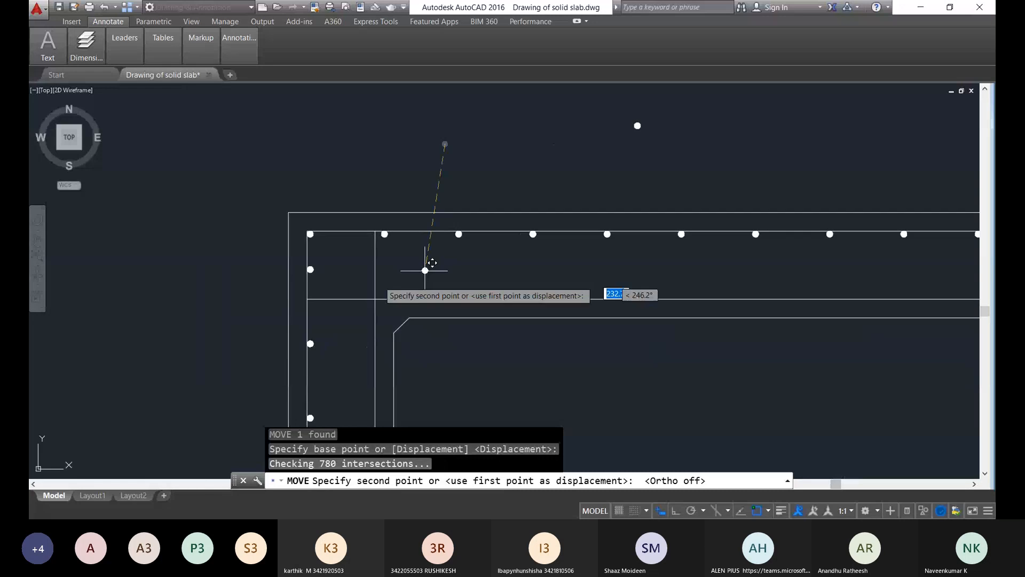
scroll(383, 286, "up", 7)
scroll(380, 305, "up", 6)
middle_click_drag(376, 311, 373, 215)
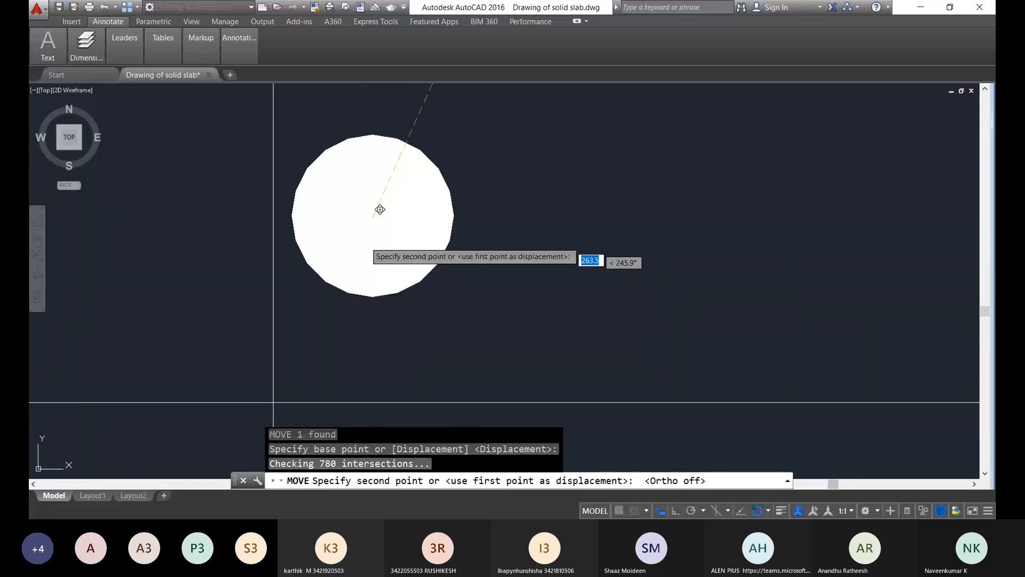
scroll(365, 261, "down", 3)
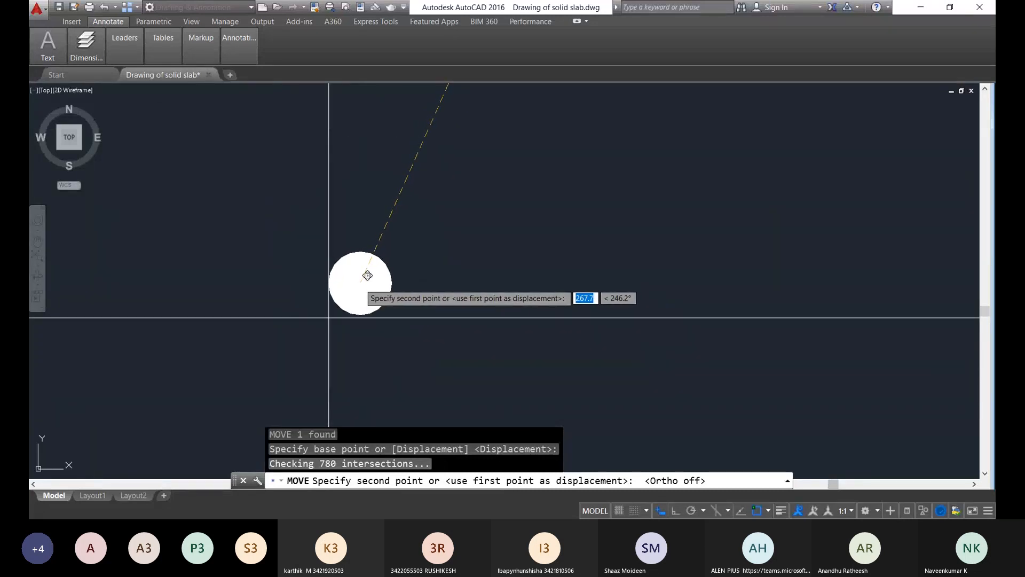
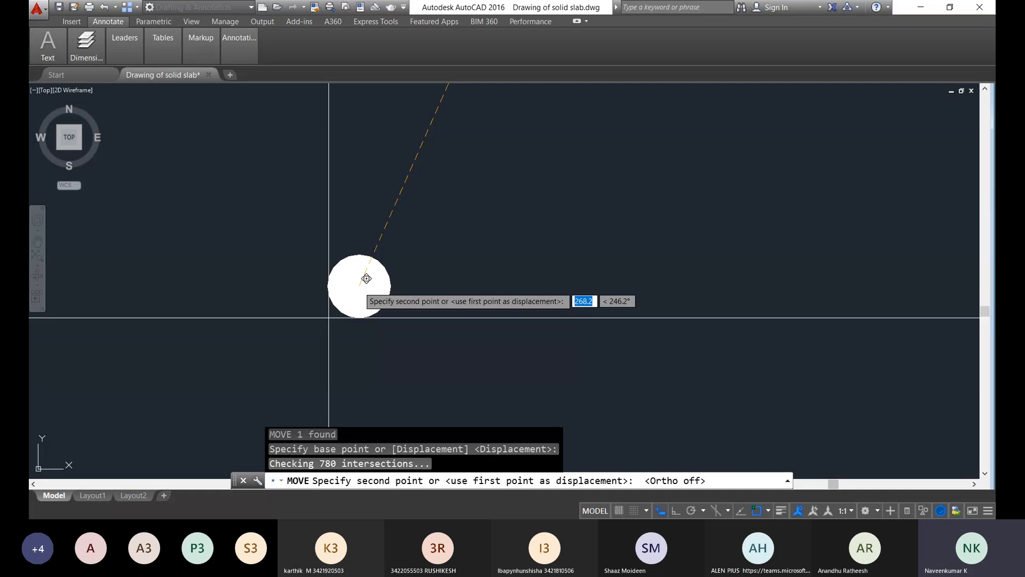
left_click(366, 278)
scroll(405, 280, "down", 3)
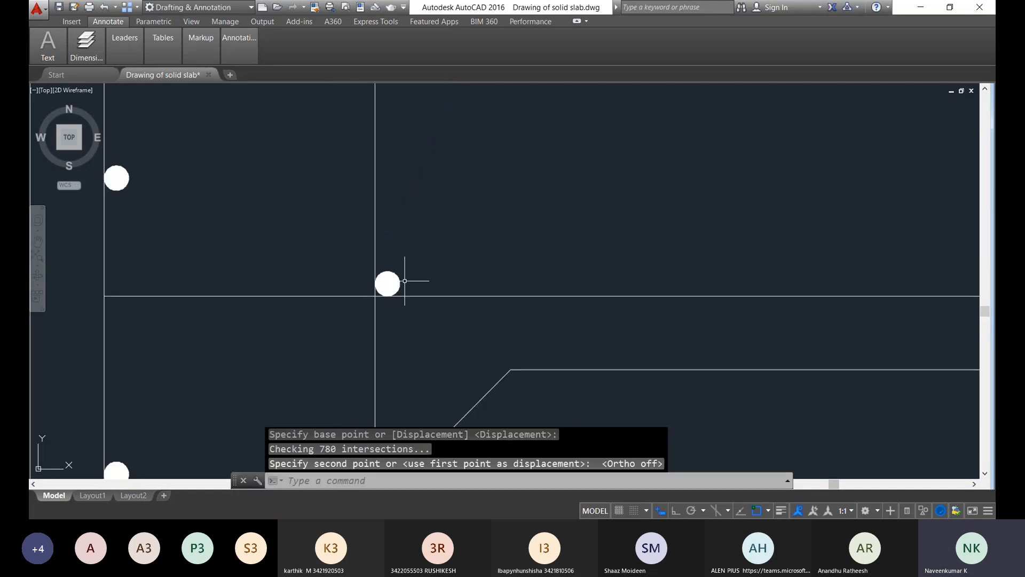
scroll(405, 281, "down", 4)
scroll(584, 283, "down", 2)
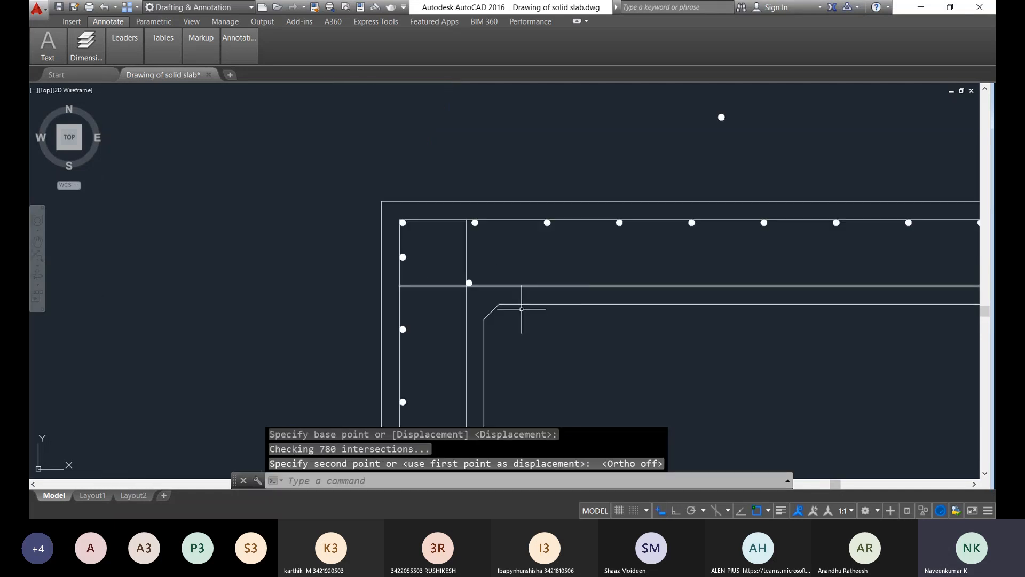
scroll(449, 295, "up", 2)
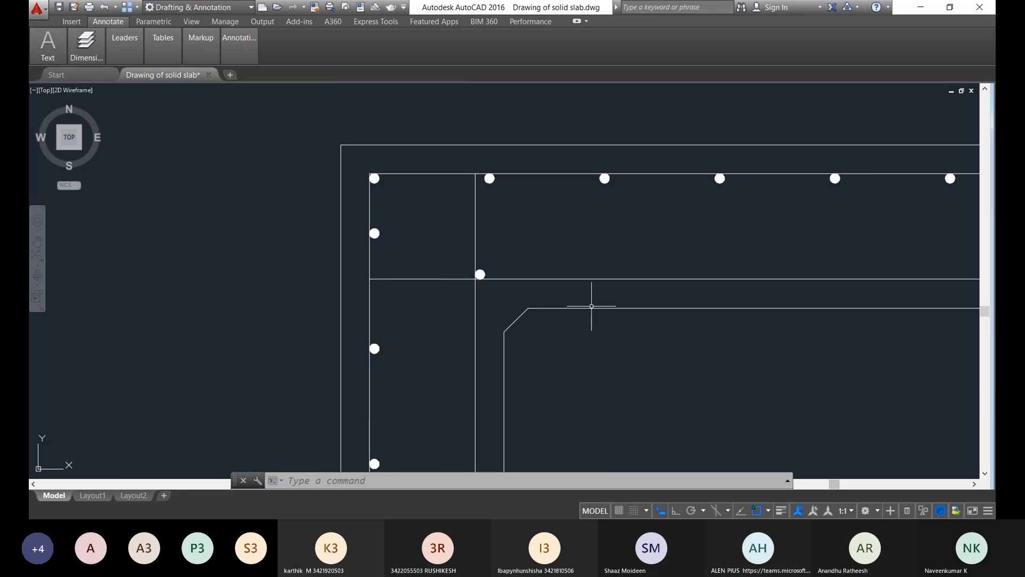
scroll(608, 308, "down", 2)
Step: Start an array of the donut at the upper-left crossing of the inner 30-offset lines
left_click(470, 262)
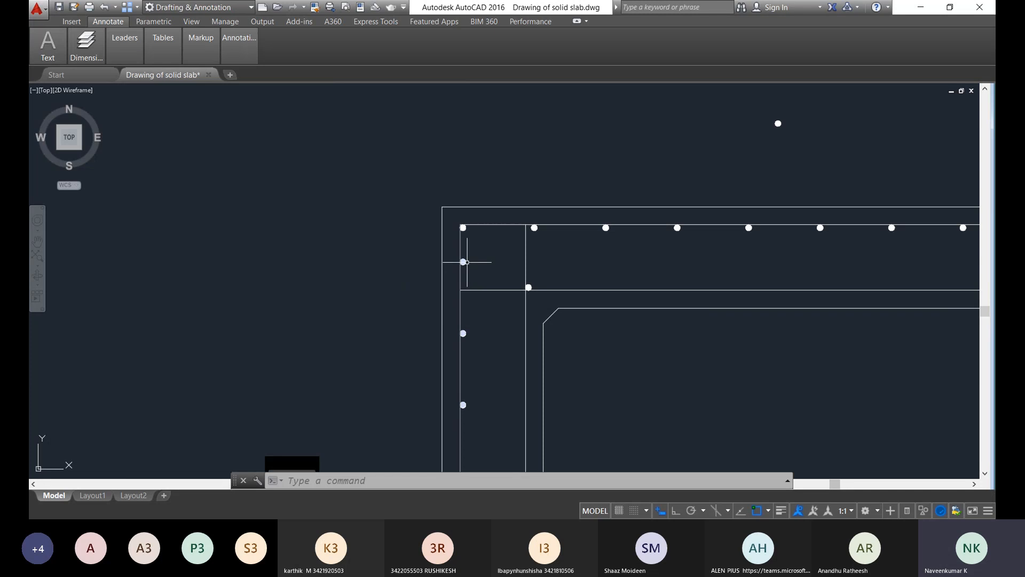
left_click(480, 258)
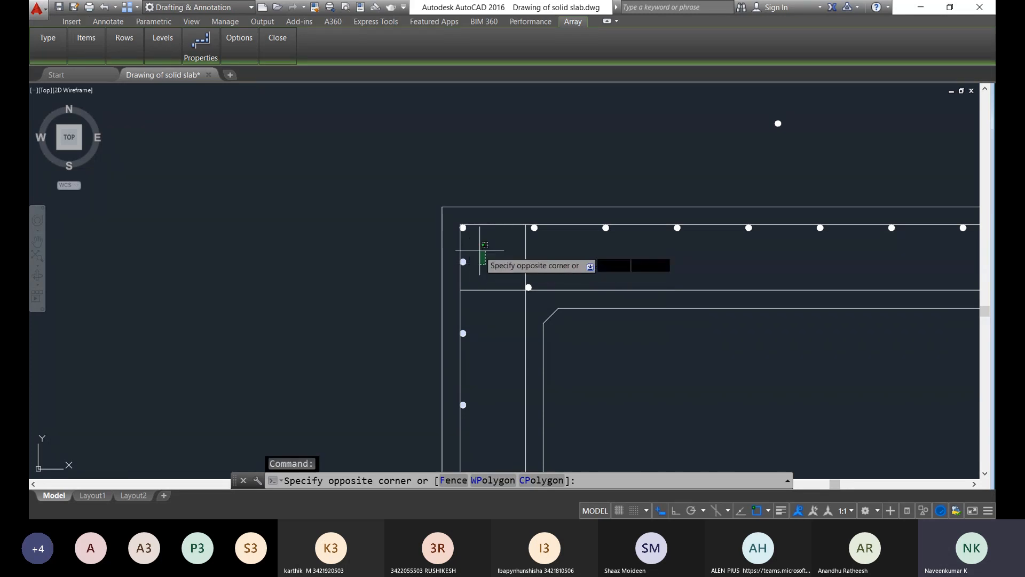
left_click(463, 261)
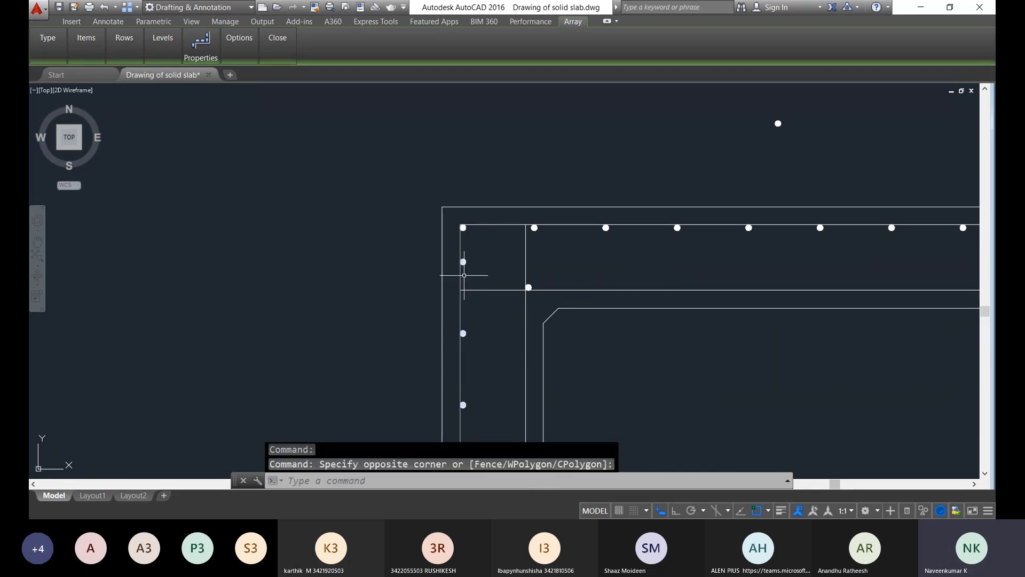
scroll(526, 288, "up", 10)
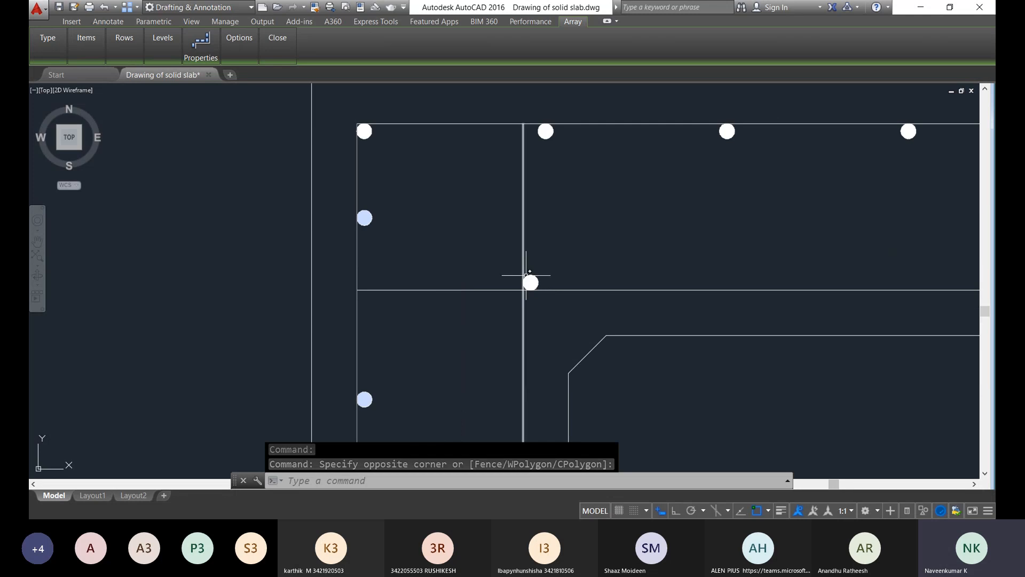
left_click(581, 322)
scroll(583, 315, "up", 4)
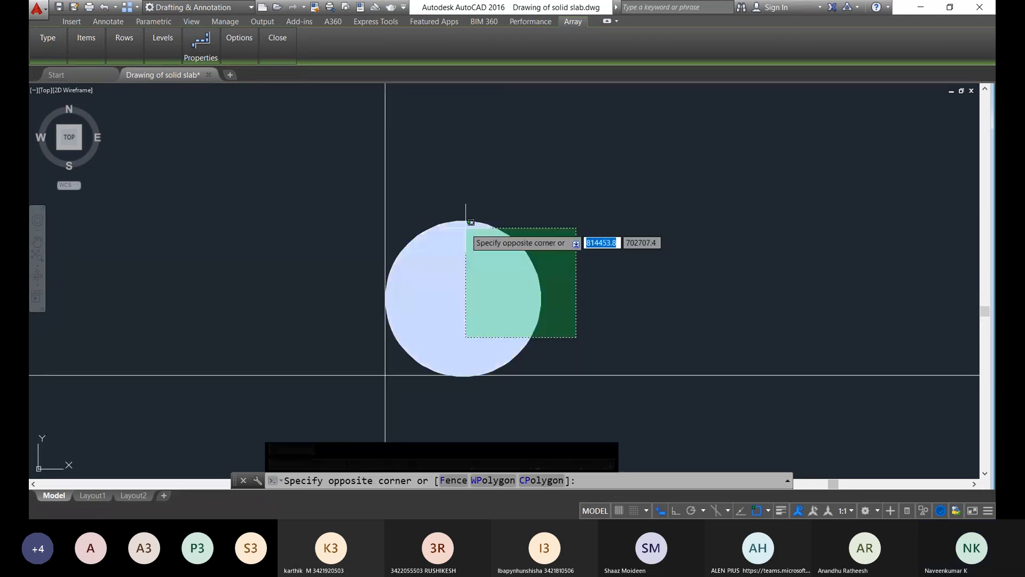
key("Escape")
scroll(539, 300, "down", 12)
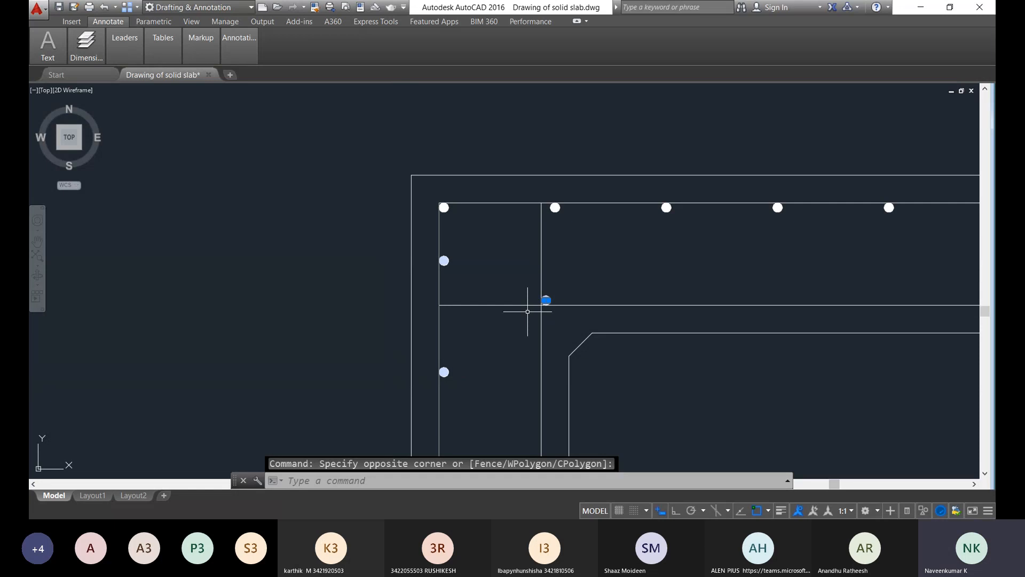
scroll(483, 273, "down", 4)
scroll(283, 272, "up", 4)
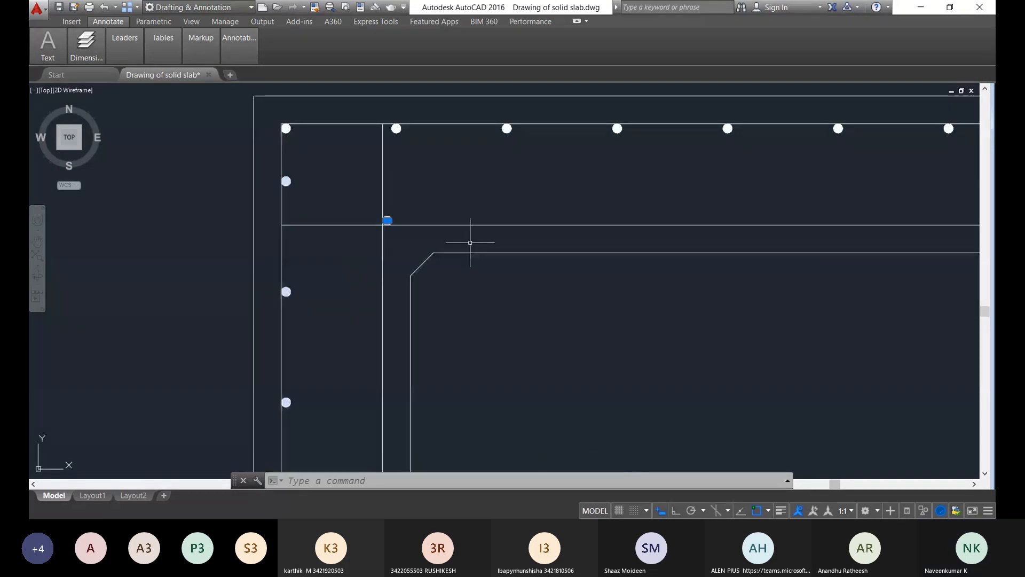
type("array")
key("Return")
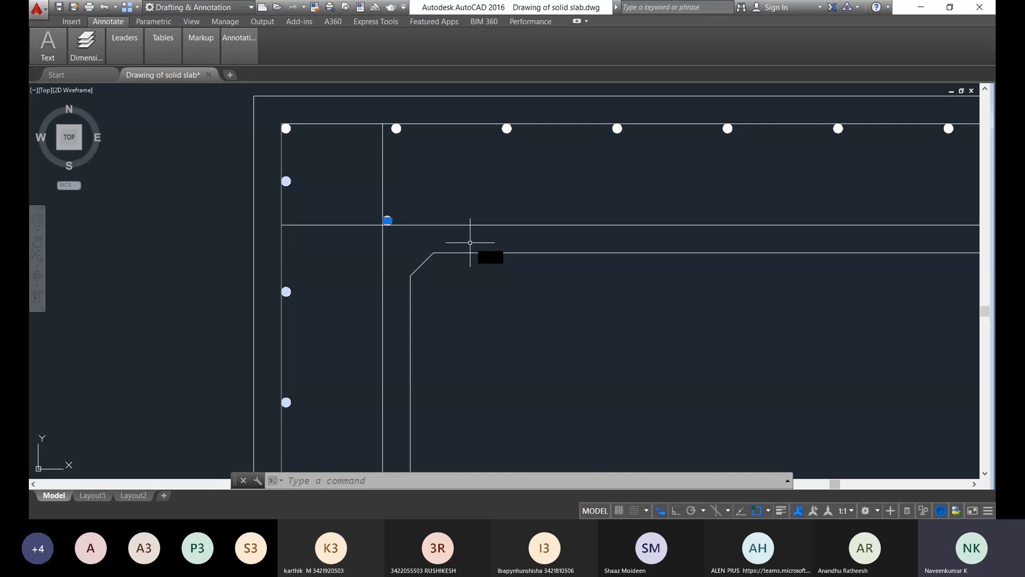
Step: Try to array the selected bar dots at the inner corner along the upper inner horizontal line
key("Return")
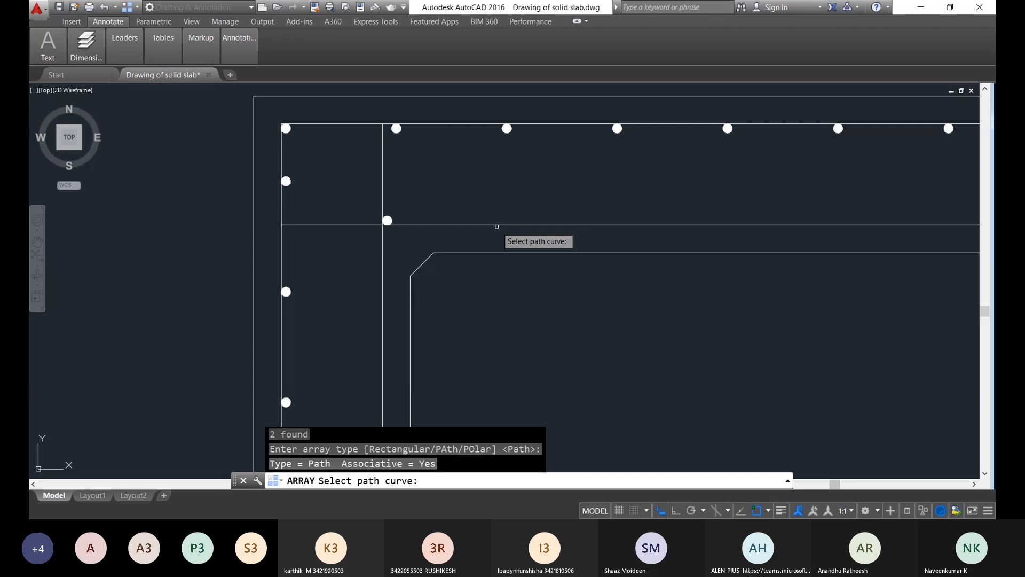
left_click(497, 225)
key("ctrl+z")
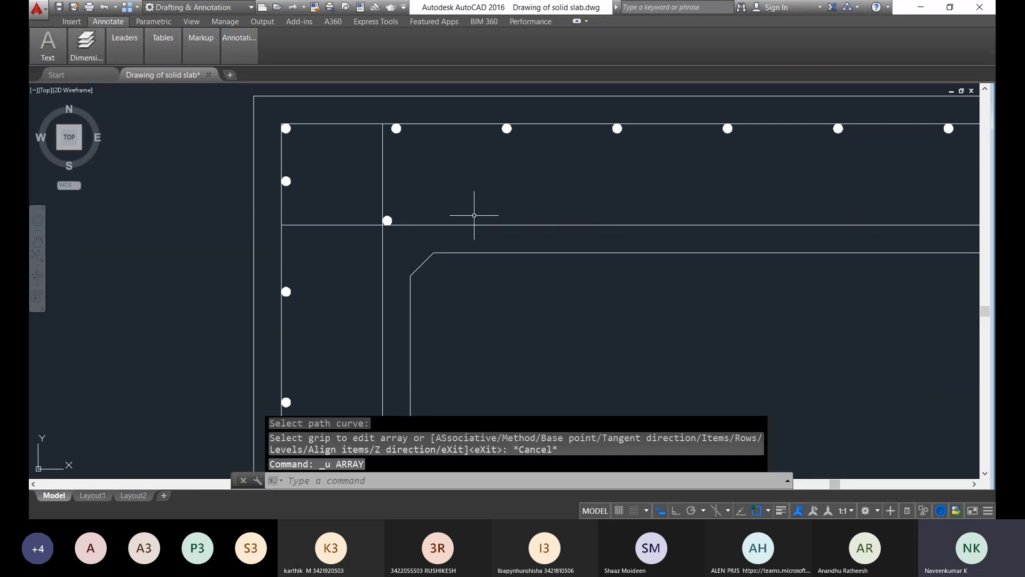
Step: Create a path array of the single bar dot at the inner corner along the upper inner horizontal line
scroll(394, 221, "up", 12)
left_click(418, 229)
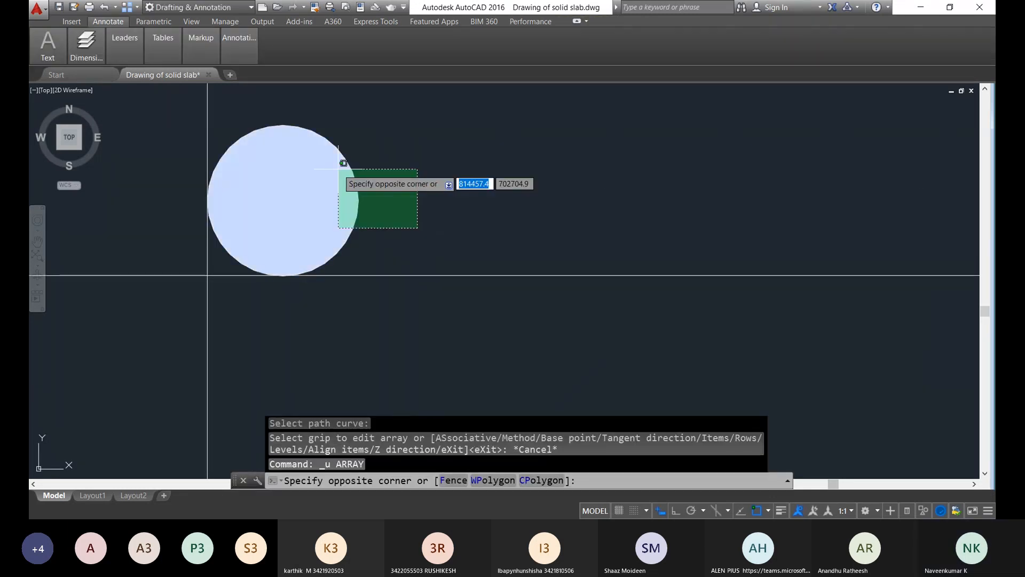
left_click(337, 168)
type("a")
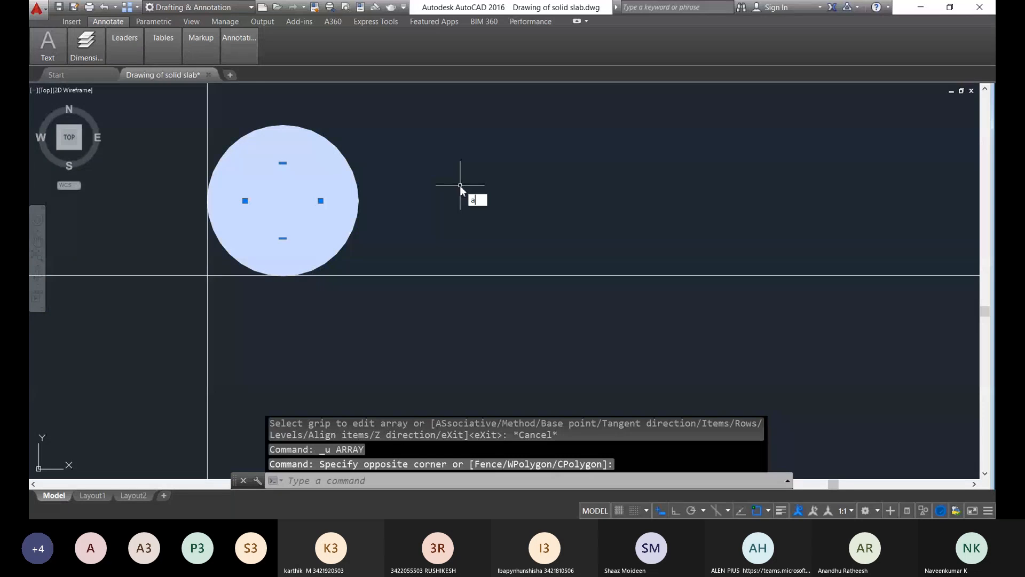
type("rra")
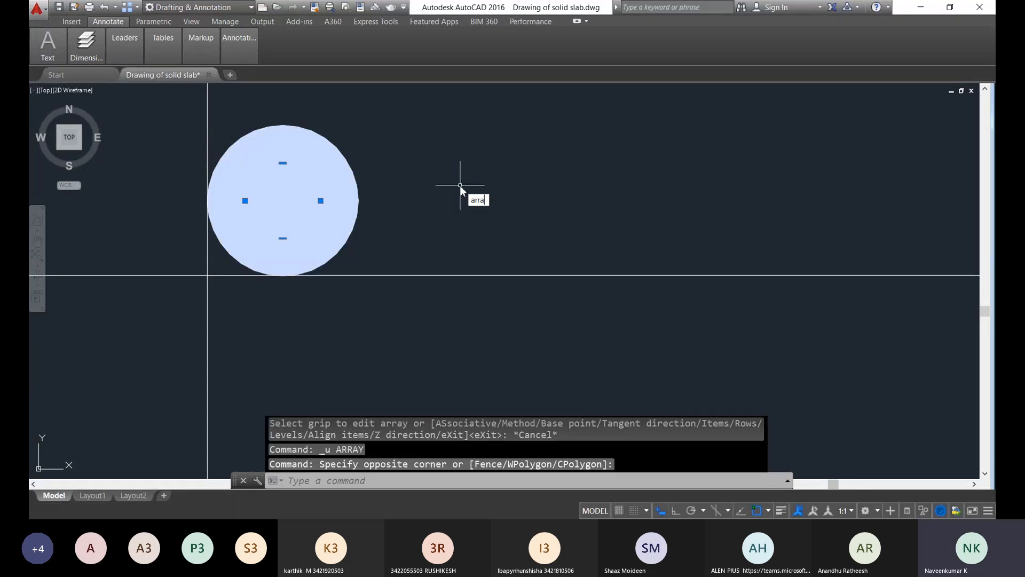
type("y")
key("Return")
key("Down")
key("Down")
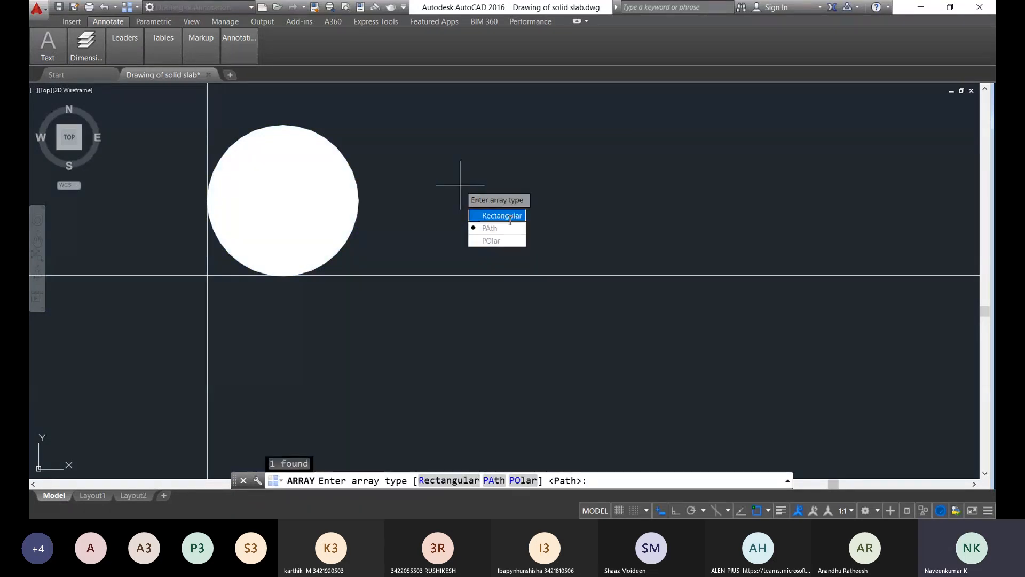
key("Return")
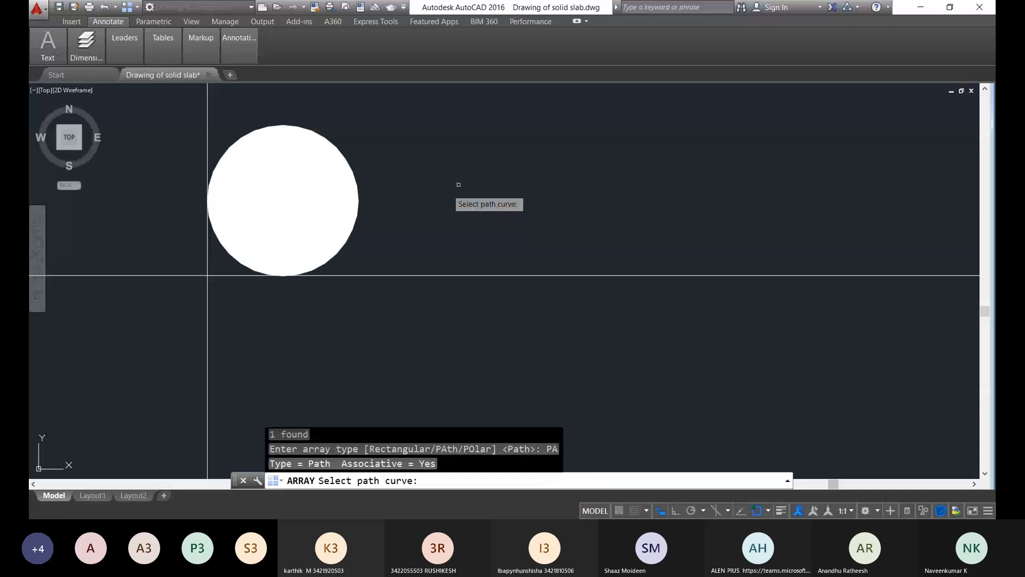
left_click(449, 275)
scroll(599, 206, "down", 8)
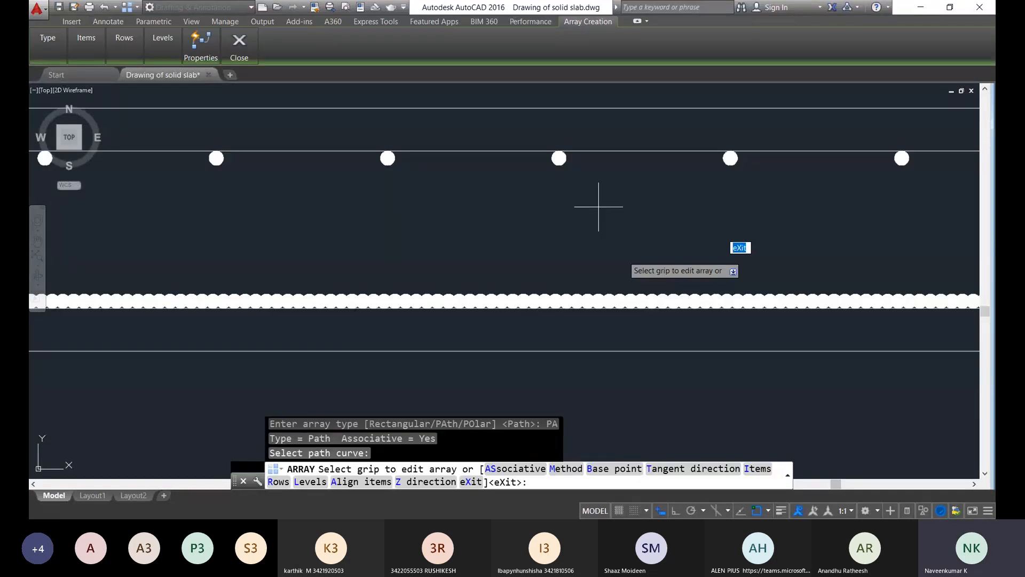
scroll(608, 288, "up", 6)
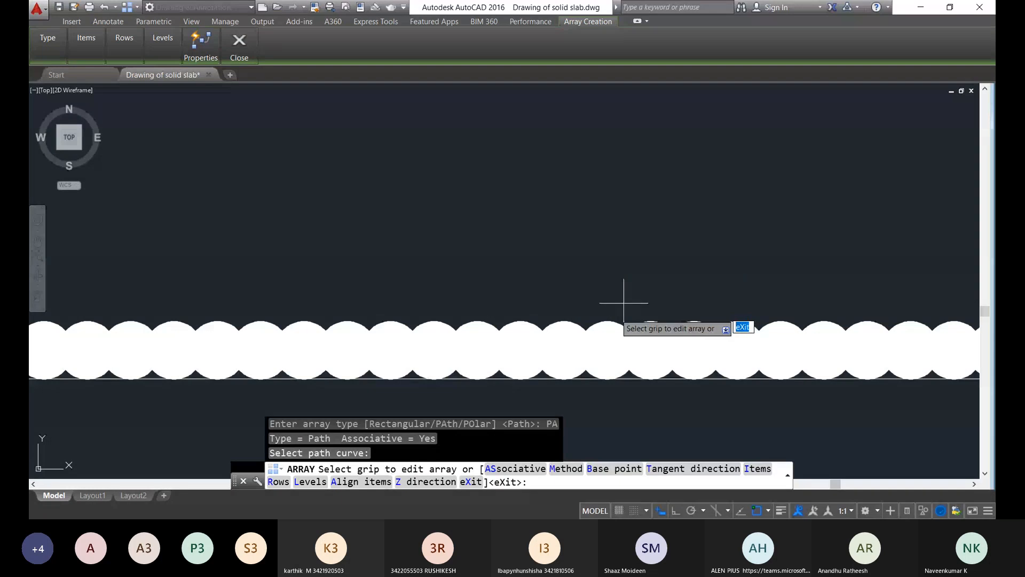
left_click(517, 336)
left_click(416, 341)
left_click(350, 333)
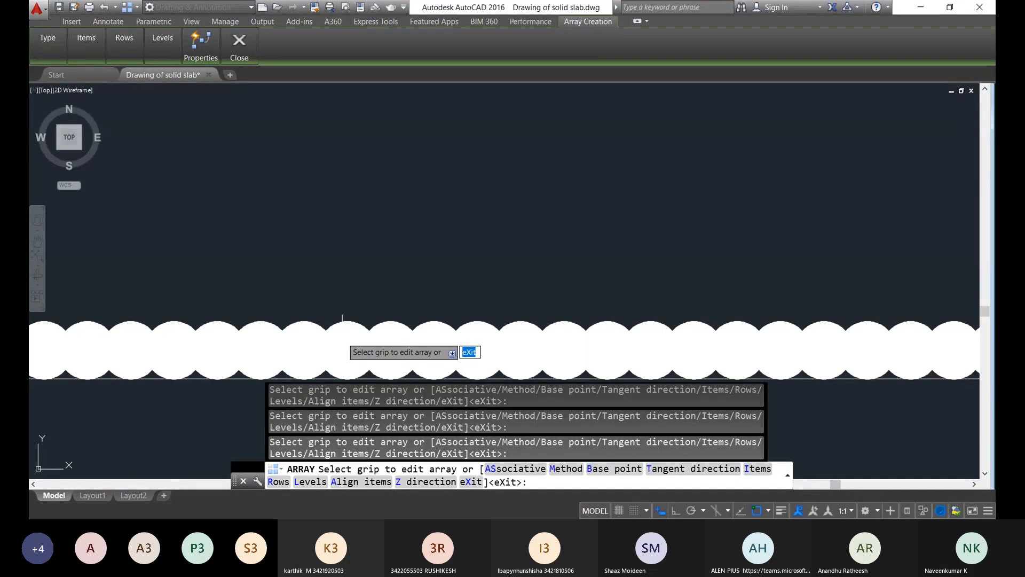
key("Escape")
key("Escape")
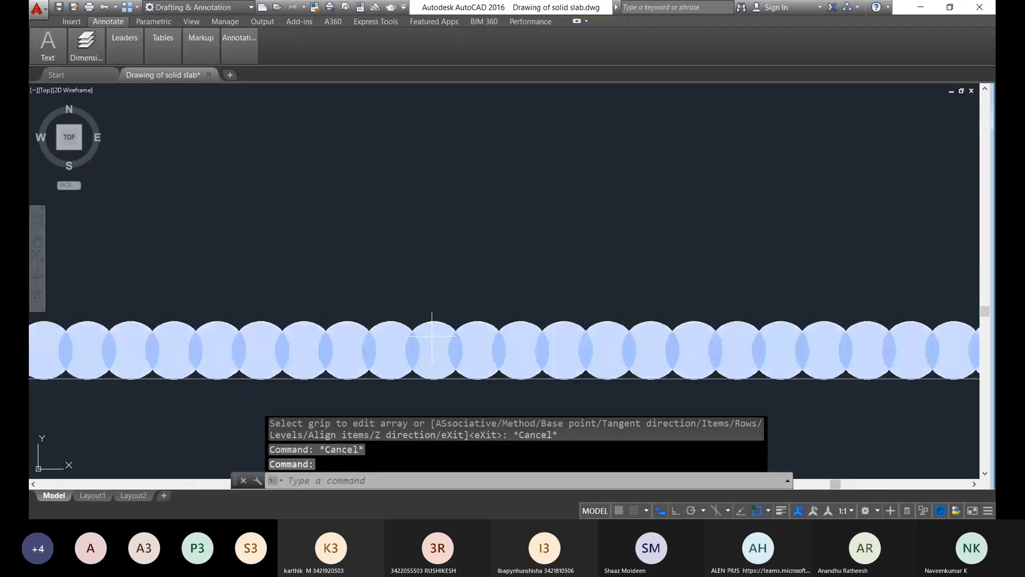
Step: Set the item spacing of the bar array along the upper inner line to 120
left_click(432, 335)
right_click(388, 342)
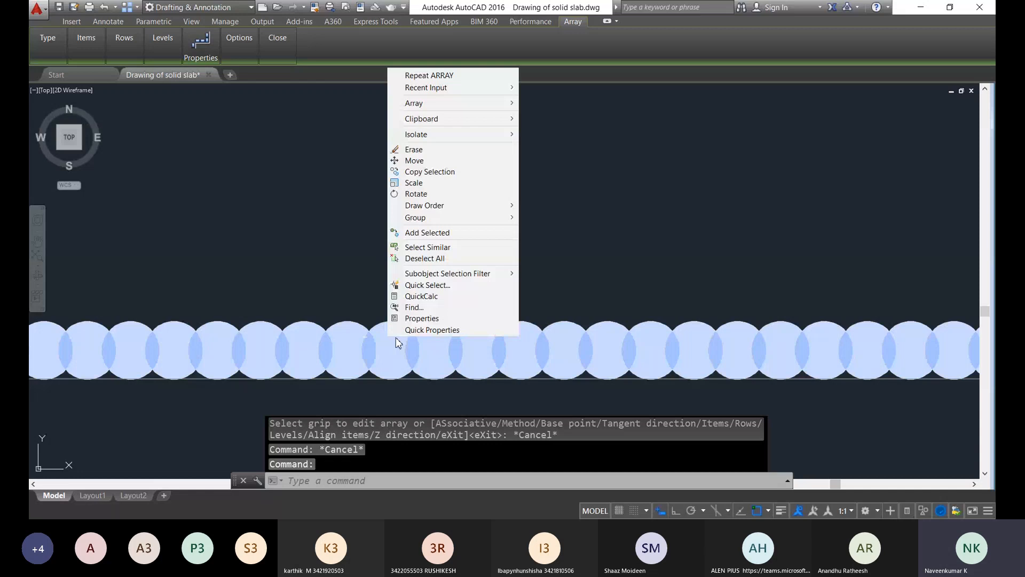
left_click(427, 329)
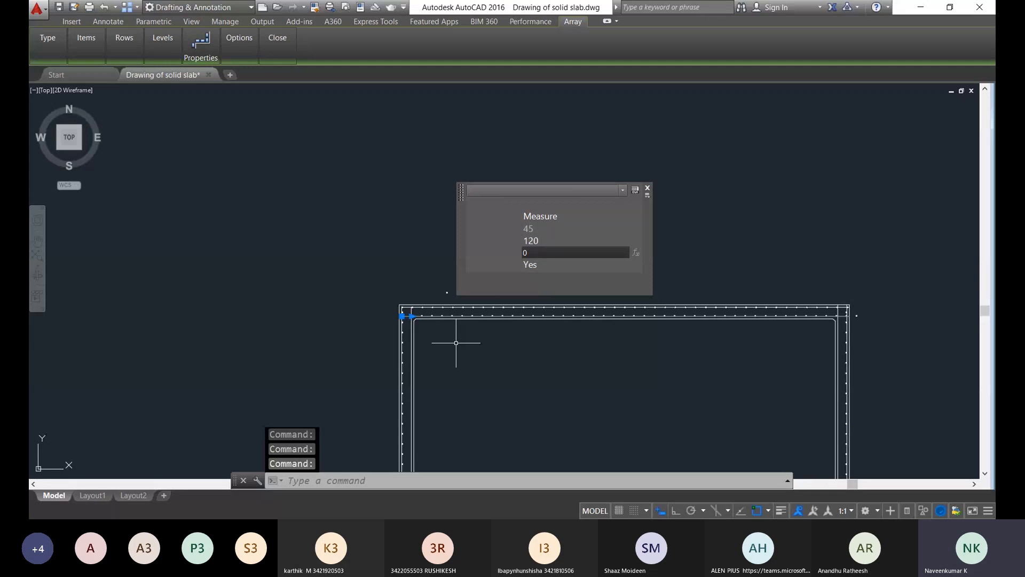
key("Escape")
Step: Copy the upper inner bar array straight down with Ortho on, from its first bar's centre to just below the lower inner horizontal line
middle_click_drag(488, 301, 546, 73)
middle_click_drag(544, 172, 521, 279)
scroll(471, 203, "up", 8)
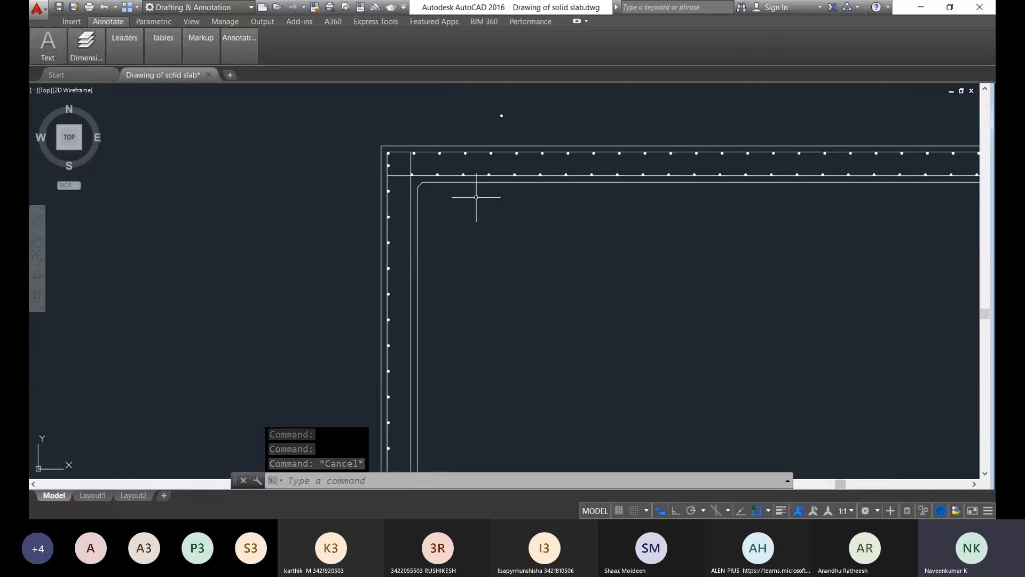
scroll(438, 176, "up", 4)
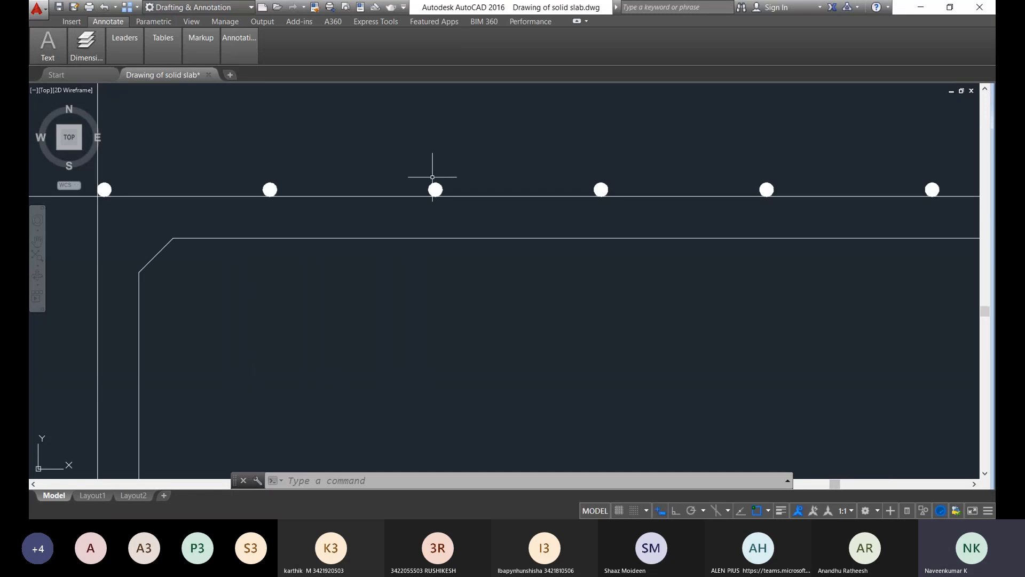
scroll(416, 180, "down", 4)
scroll(307, 183, "up", 6)
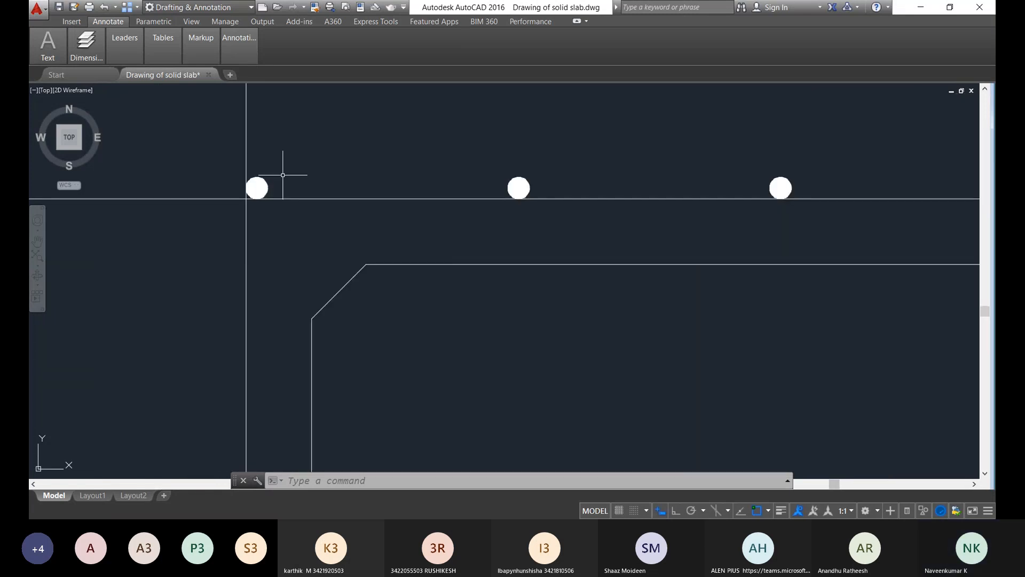
left_click(283, 176)
left_click(255, 180)
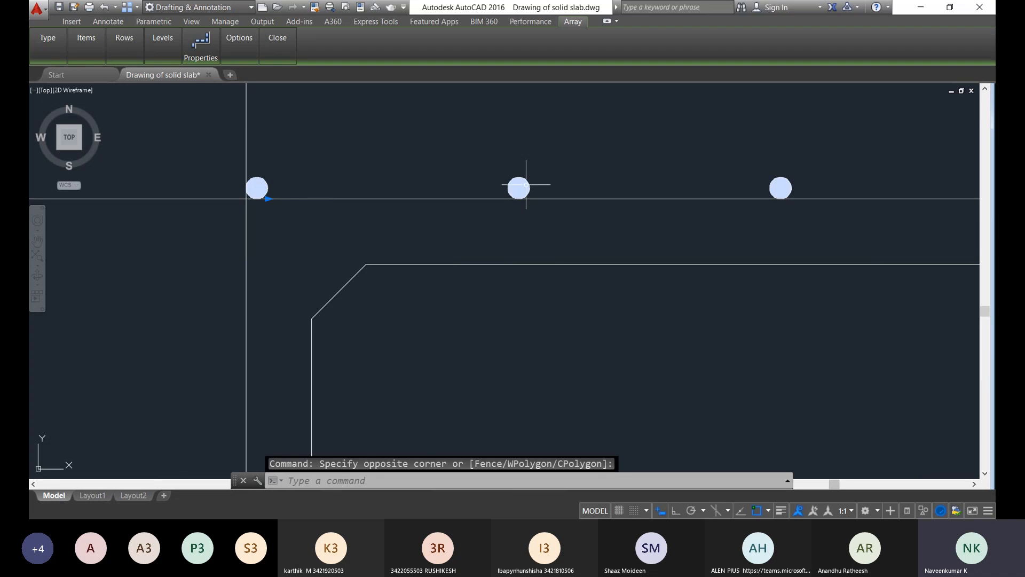
type("co")
key("Return")
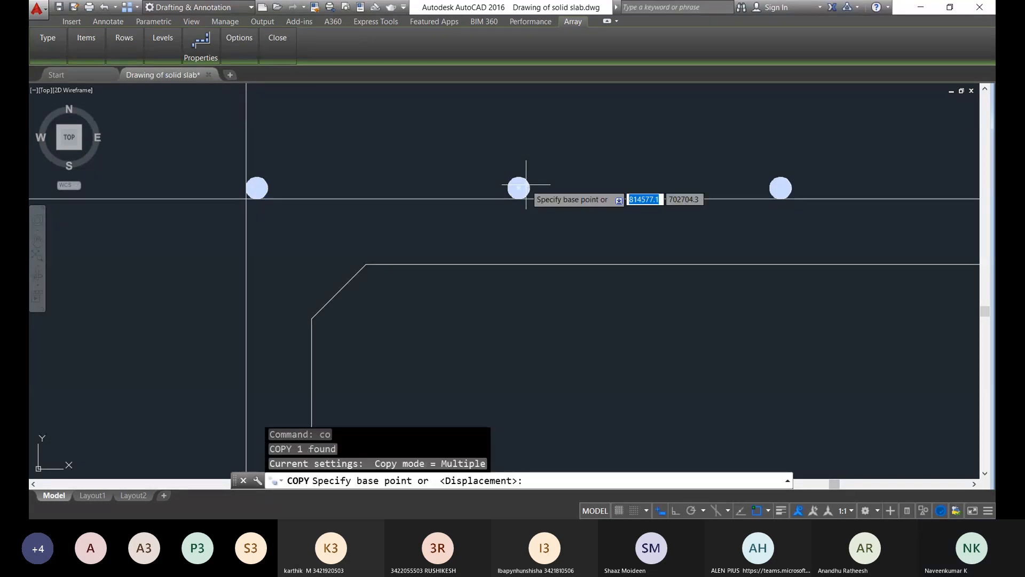
left_click(257, 189)
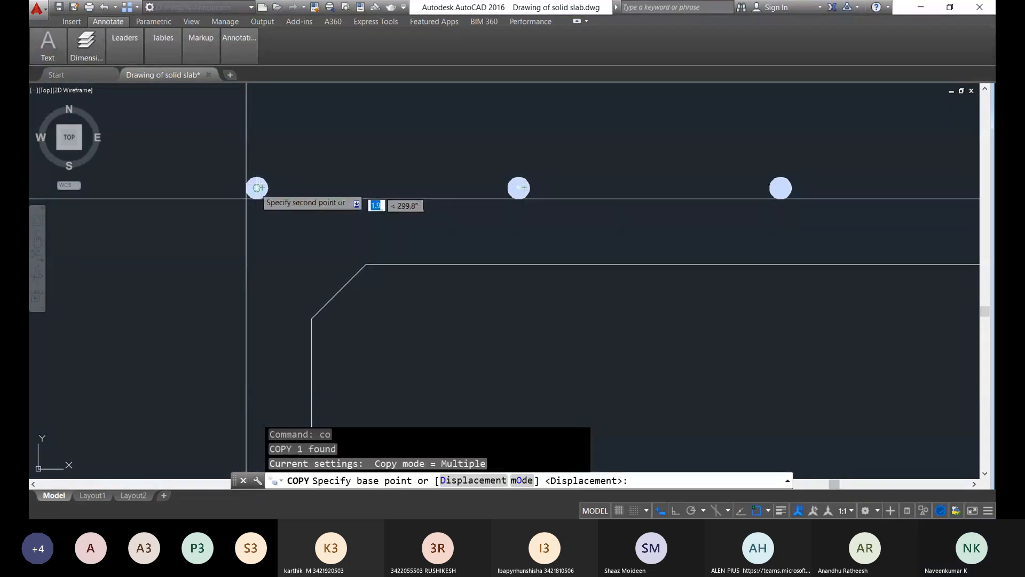
middle_click_drag(247, 406, 246, 270)
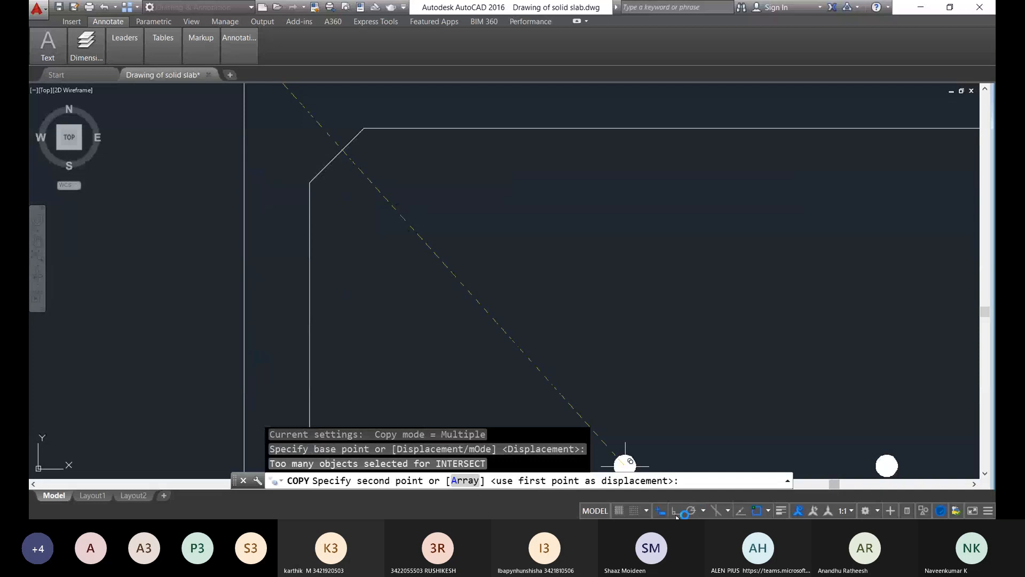
left_click(676, 516)
scroll(498, 160, "down", 15)
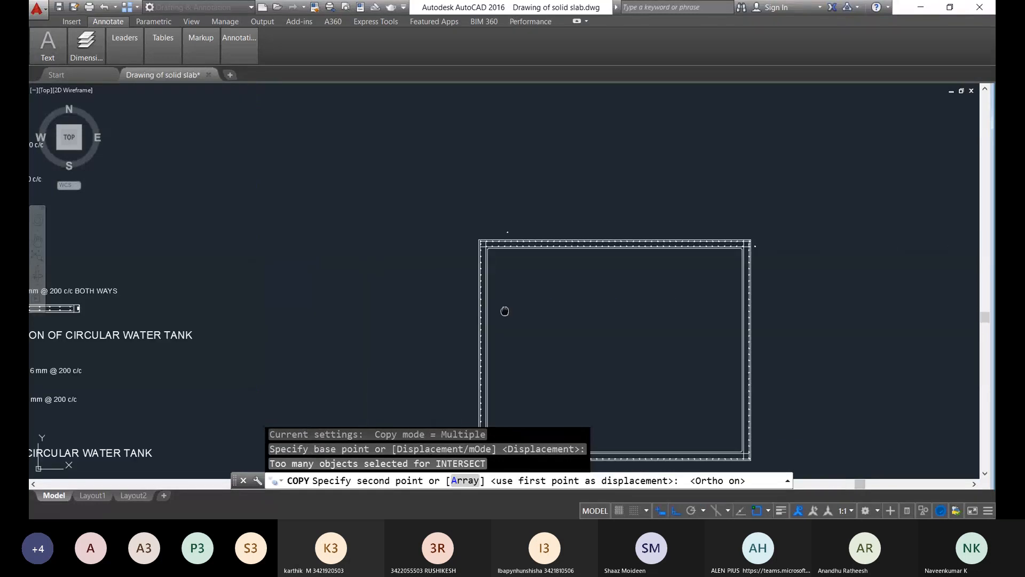
middle_click_drag(504, 311, 471, 174)
scroll(473, 286, "up", 6)
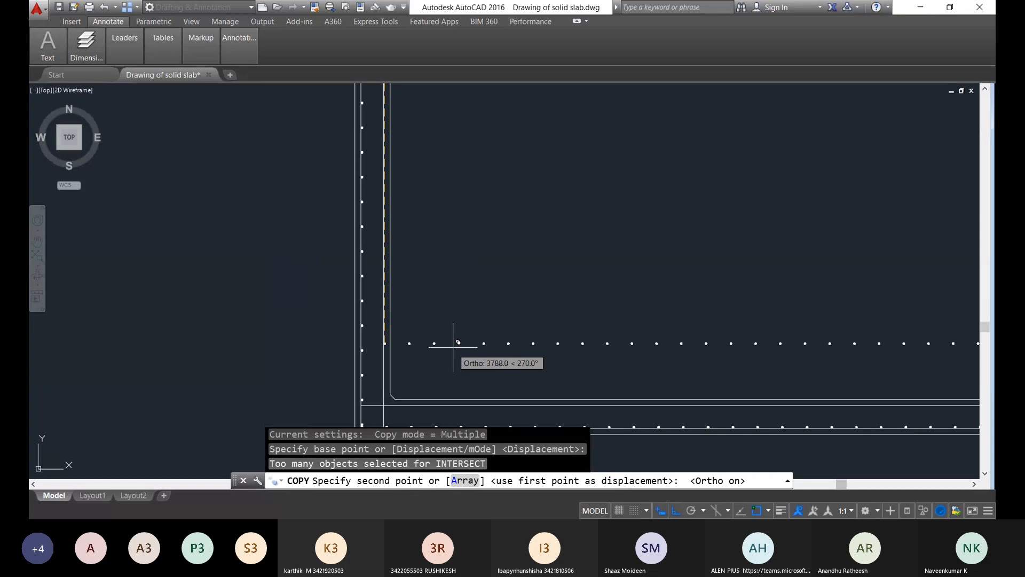
mouse_move(452, 344)
middle_mouse_down()
mouse_move(838, 231)
mouse_move(621, 266)
middle_mouse_up()
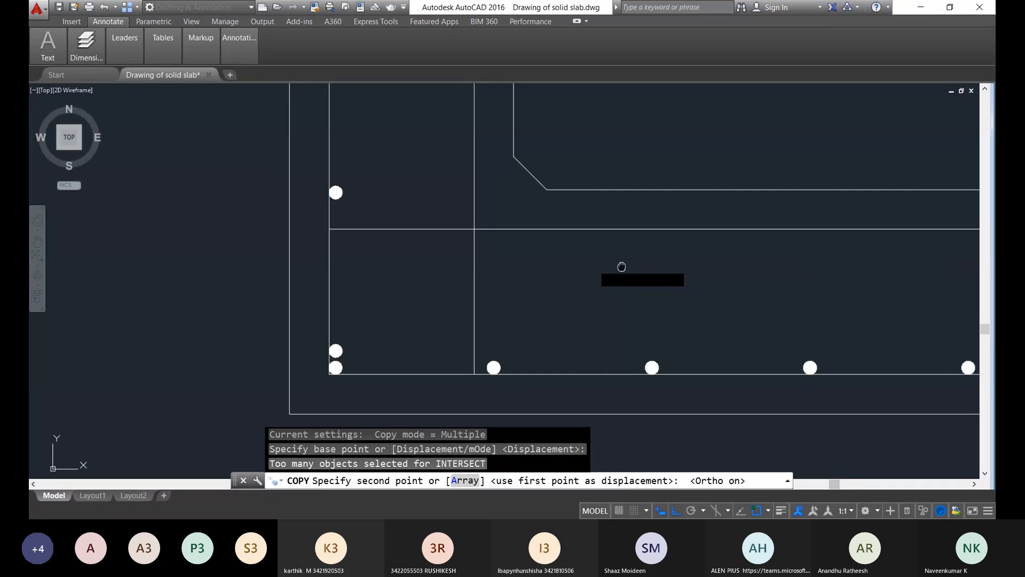
scroll(714, 256, "up", 2)
scroll(704, 247, "up", 4)
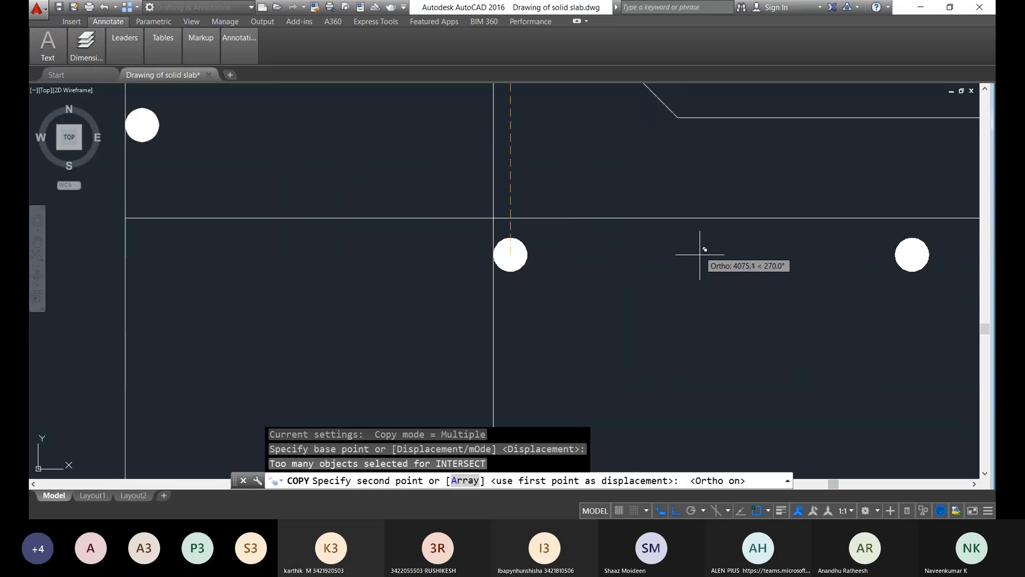
left_click(698, 222)
scroll(710, 244, "down", 7)
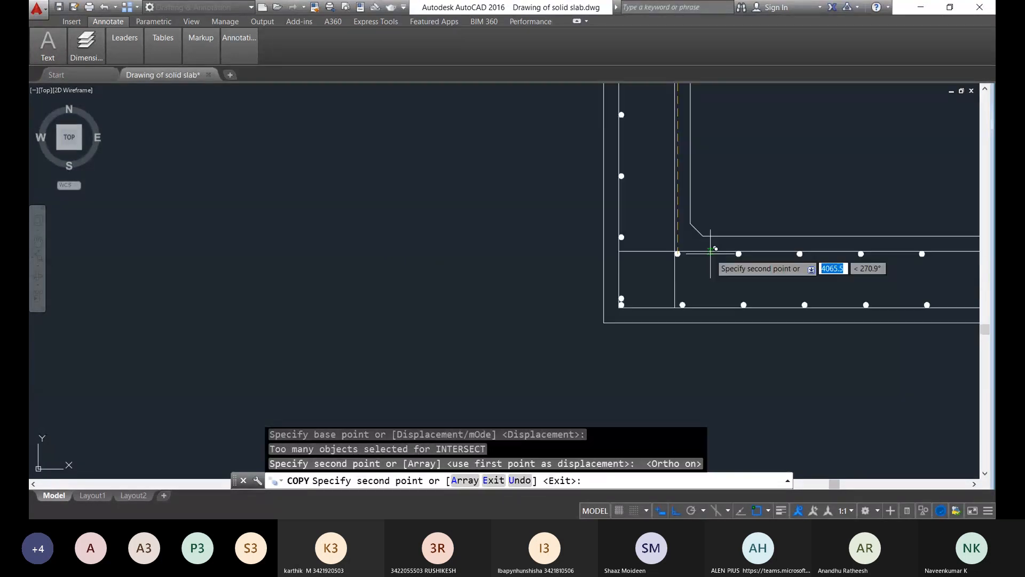
key("Escape")
Step: Examine the whole wall plan and the copied bar array along the bottom wall
scroll(714, 267, "down", 3)
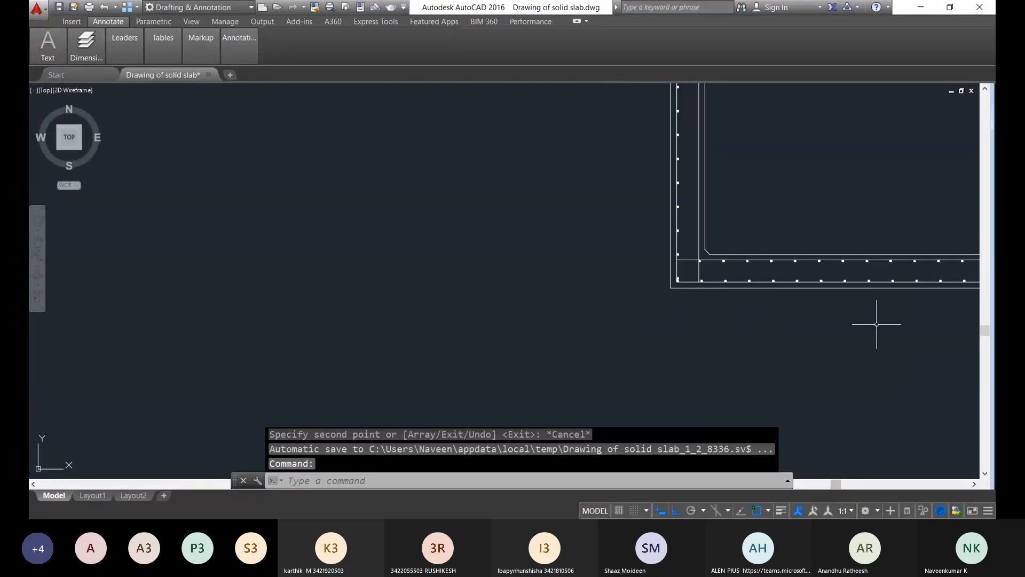
scroll(877, 325, "down", 8)
mouse_move(868, 325)
middle_mouse_down()
mouse_move(430, 325)
mouse_move(398, 343)
middle_mouse_up()
scroll(489, 294, "up", 2)
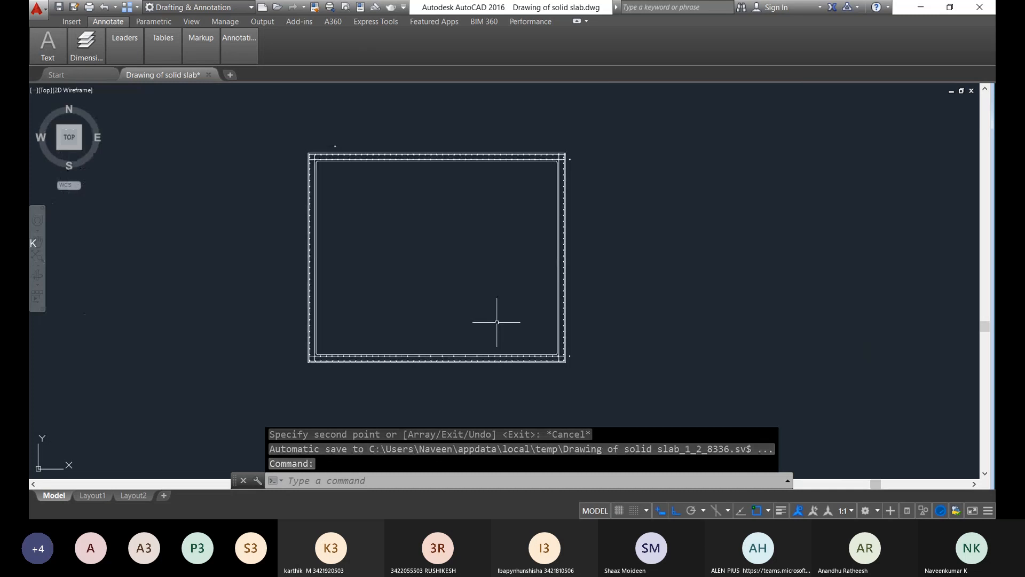
scroll(577, 369, "up", 2)
middle_click_drag(578, 368, 805, 409)
left_click(805, 408)
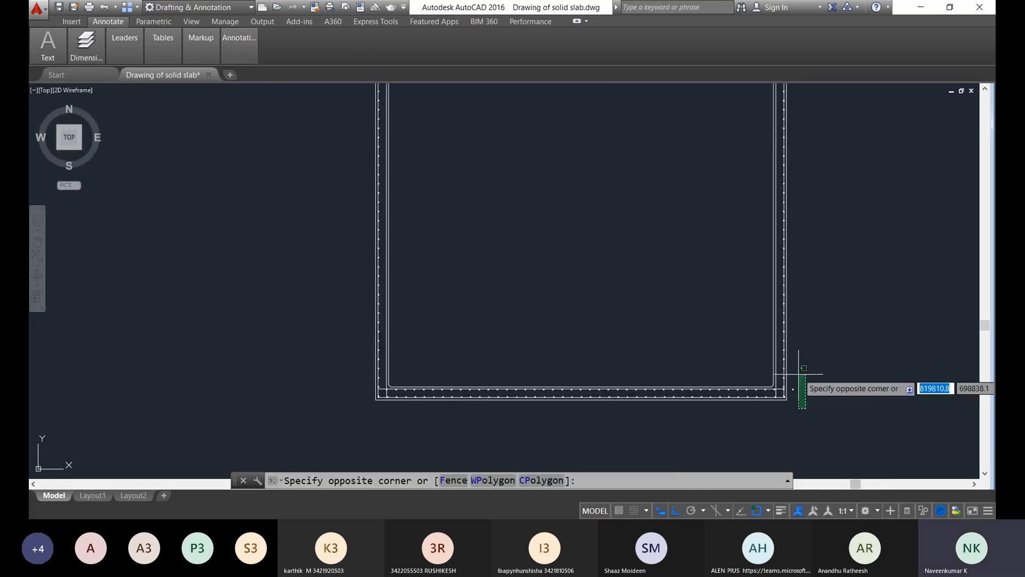
left_click(798, 372)
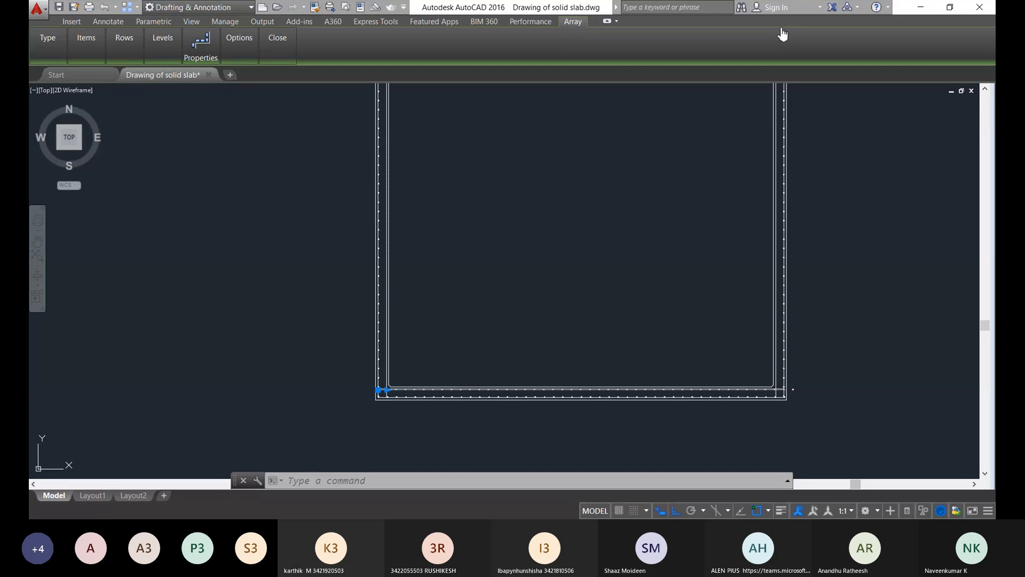
scroll(735, 259, "down", 4)
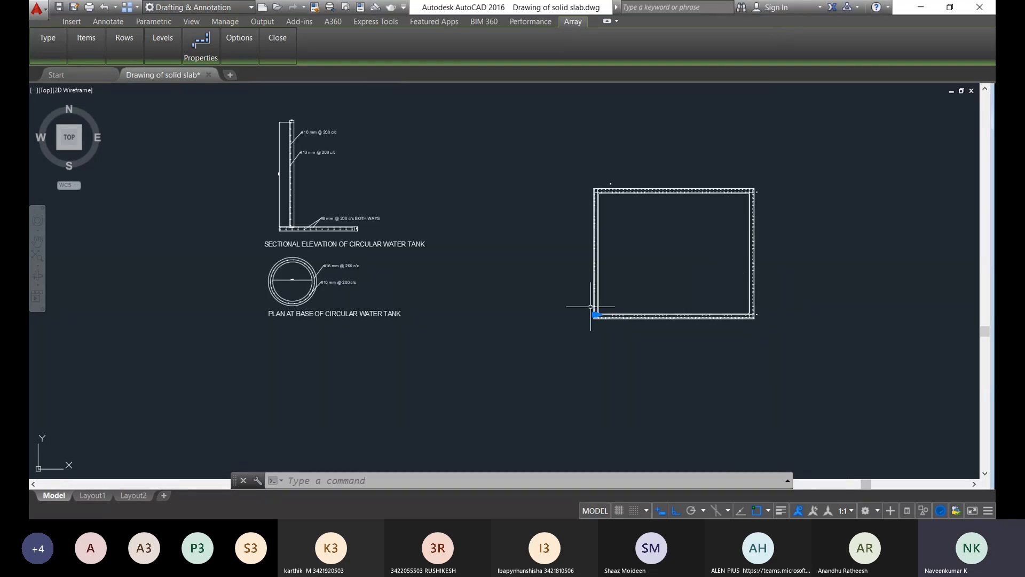
key("Escape")
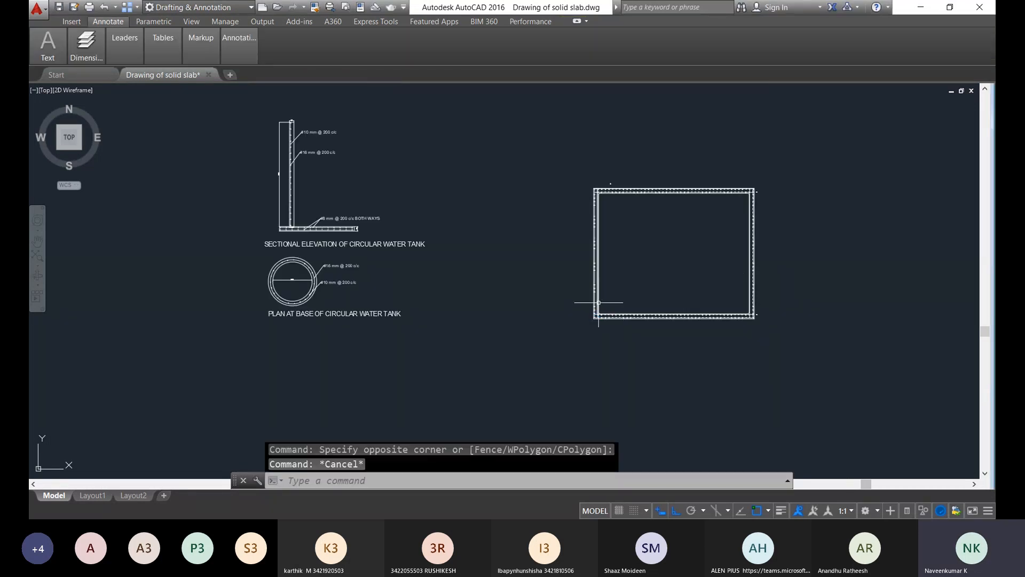
Step: Move the spare bar dot above the wall plan, with Ortho off, to touch the left inner vertical line just below the upper-left inner corner
scroll(598, 302, "up", 6)
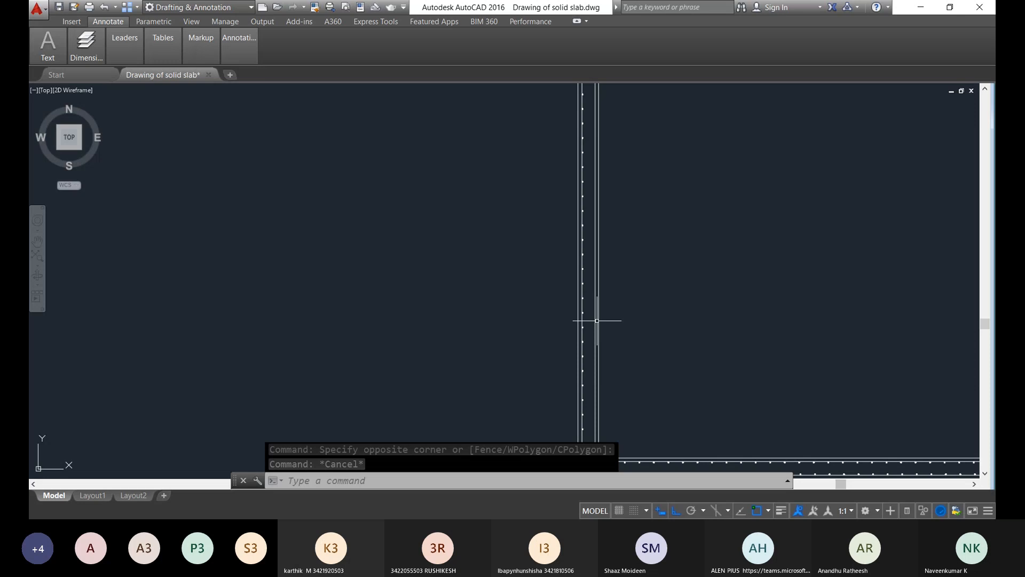
scroll(593, 342, "down", 3)
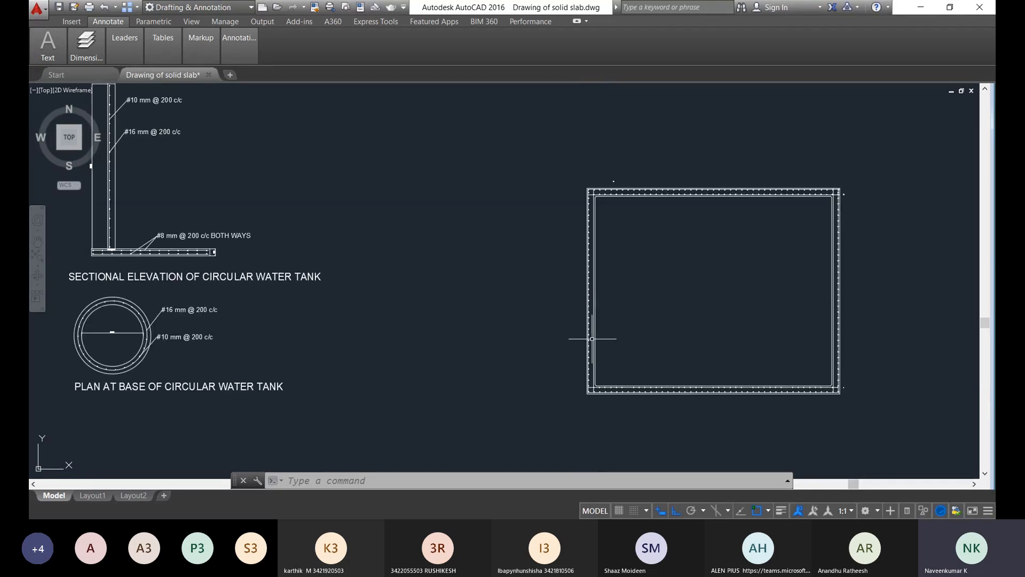
scroll(609, 184, "up", 5)
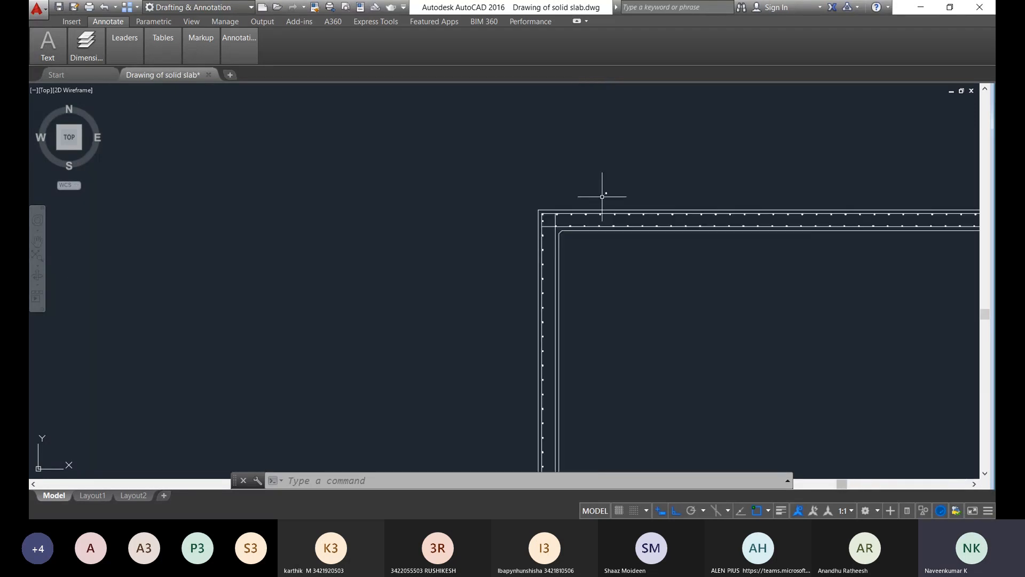
scroll(602, 197, "up", 2)
left_click(637, 196)
left_click(581, 165)
type("co")
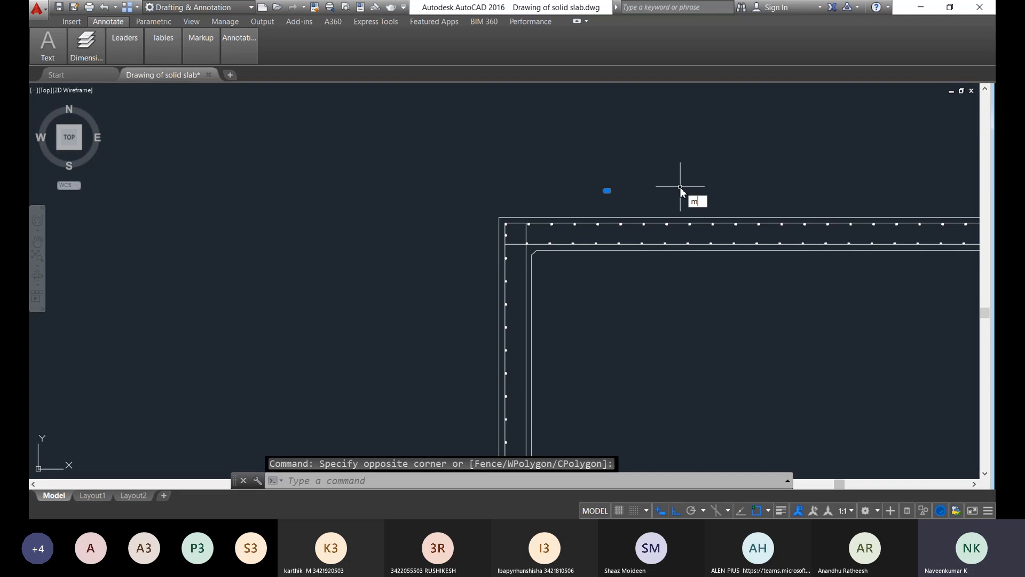
key("Return")
type("m")
key("Return")
scroll(609, 180, "up", 2)
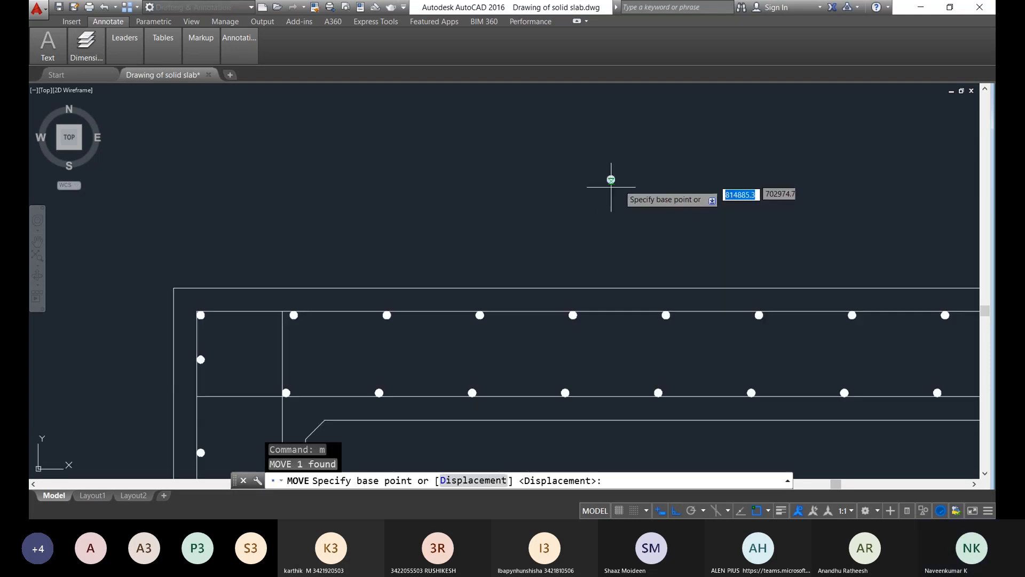
left_click(611, 179)
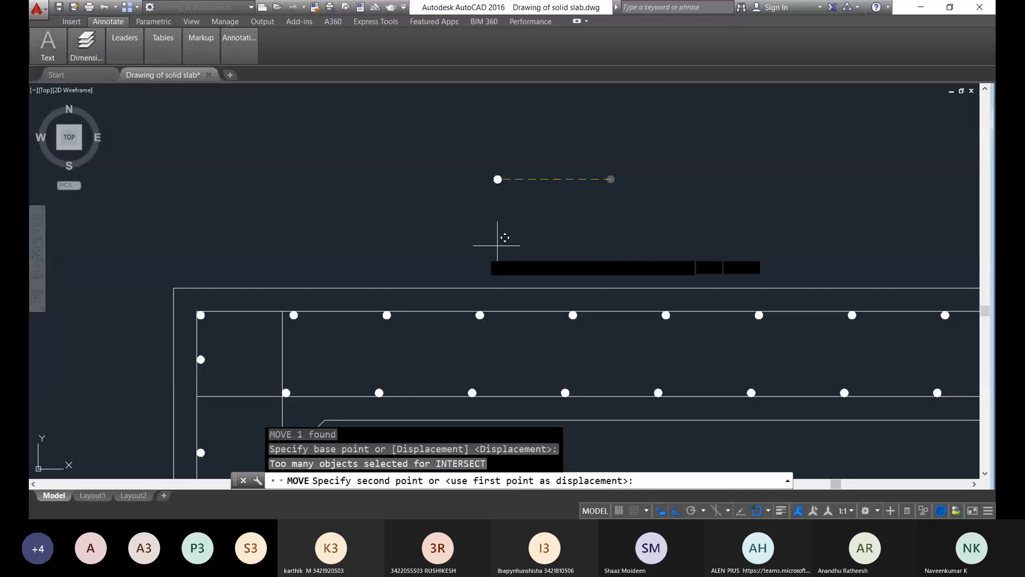
key("F8")
scroll(330, 375, "down", 1)
middle_click_drag(329, 374, 392, 221)
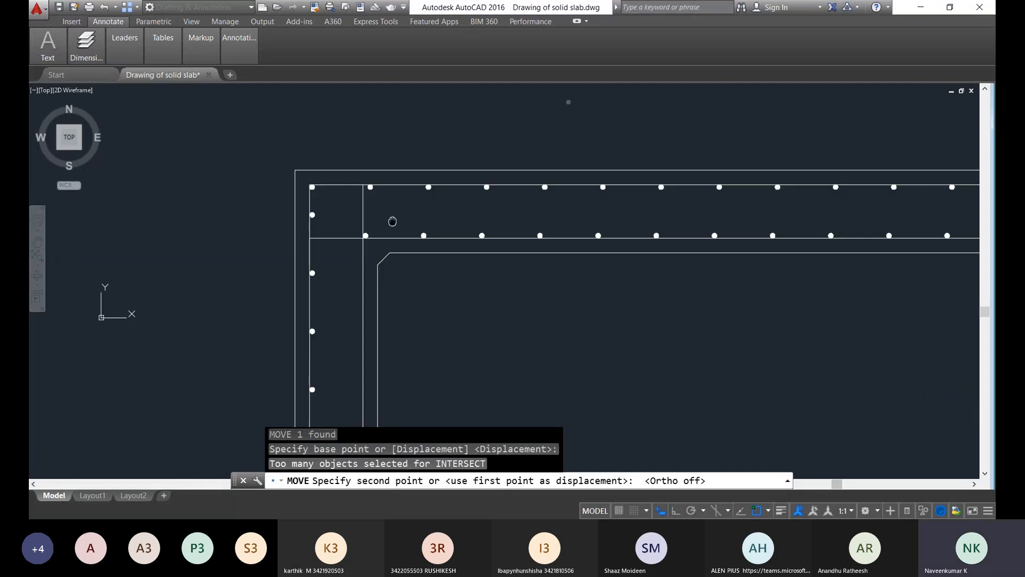
scroll(358, 263, "up", 5)
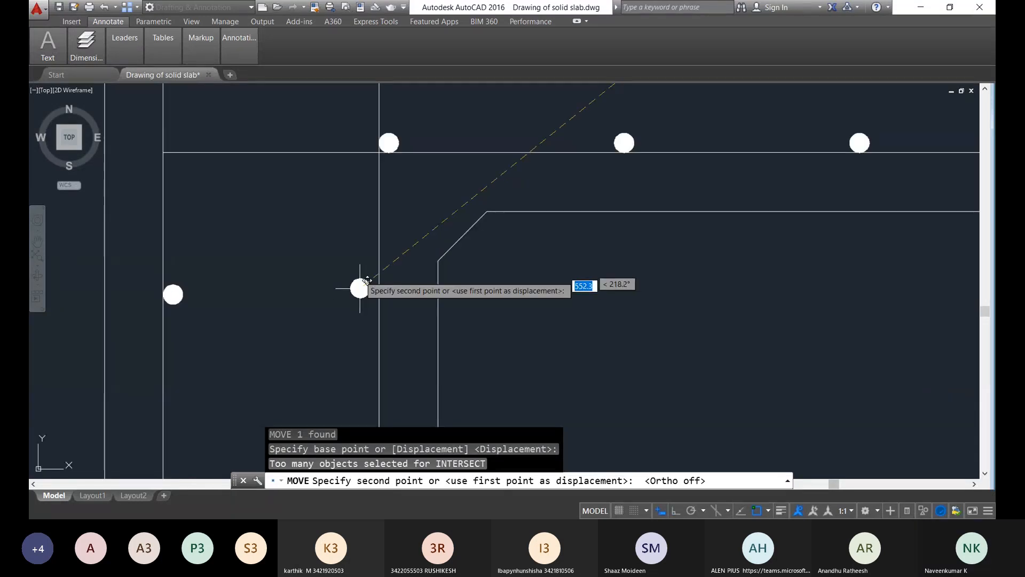
scroll(359, 219, "down", 4)
scroll(350, 259, "down", 4)
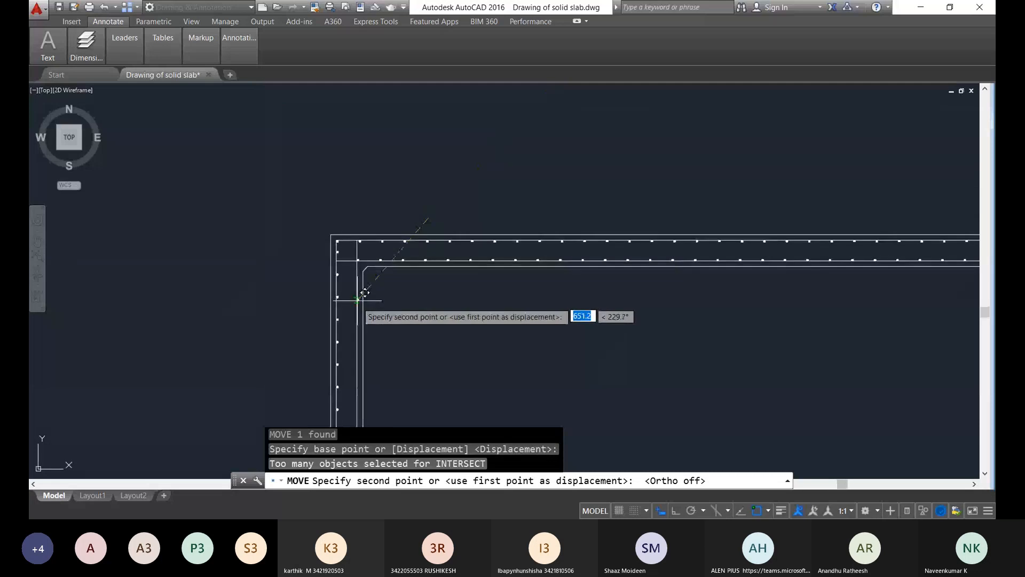
scroll(362, 221, "up", 4)
scroll(362, 221, "up", 2)
scroll(365, 209, "up", 5)
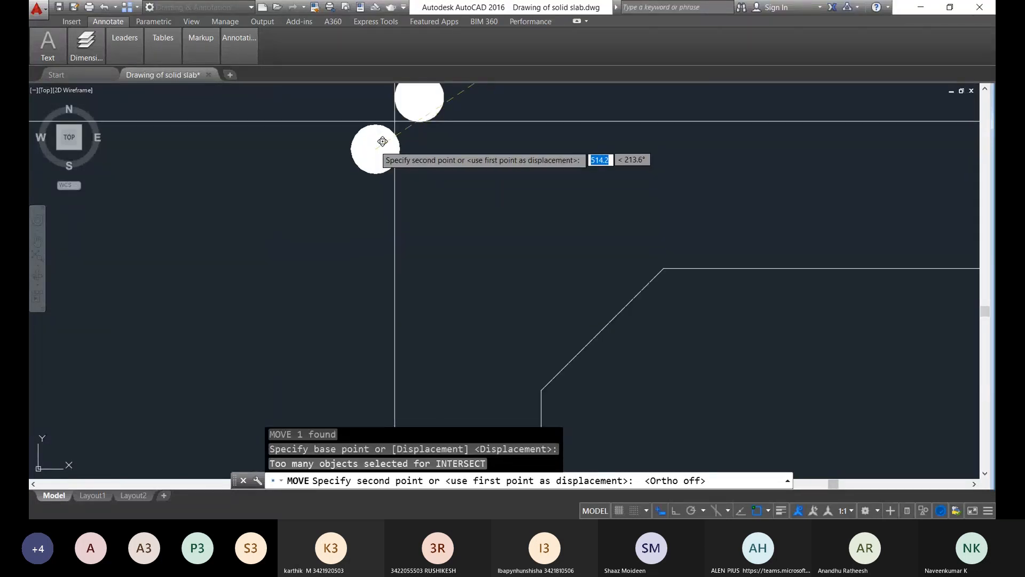
scroll(377, 135, "up", 4)
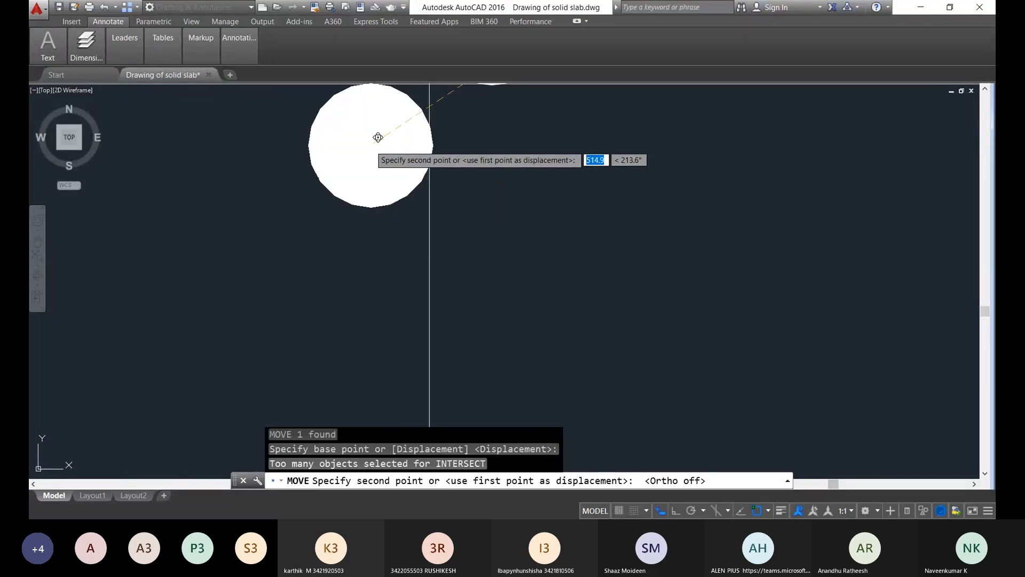
middle_click_drag(367, 150, 365, 153)
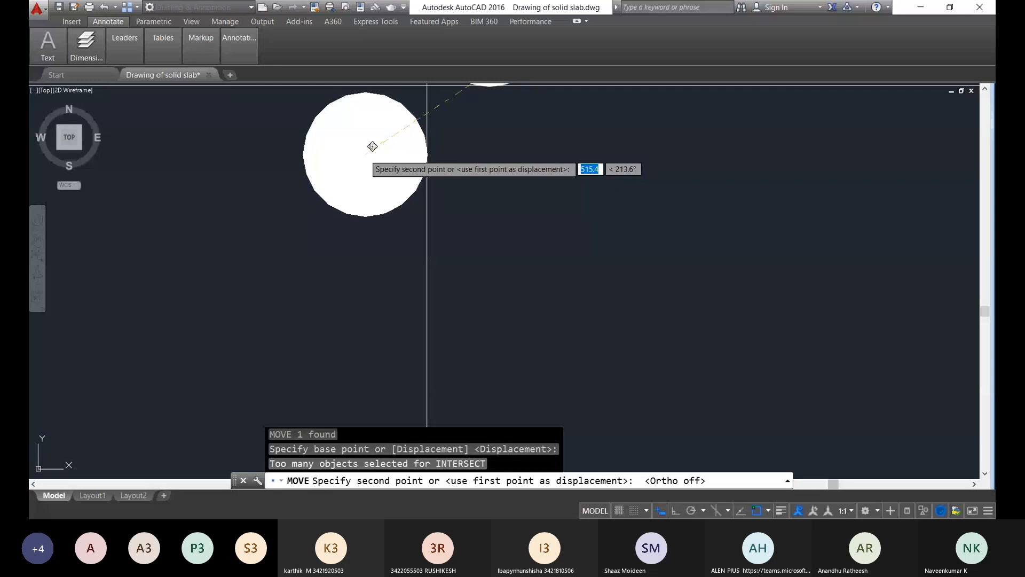
scroll(372, 146, "down", 2)
scroll(368, 157, "up", 1)
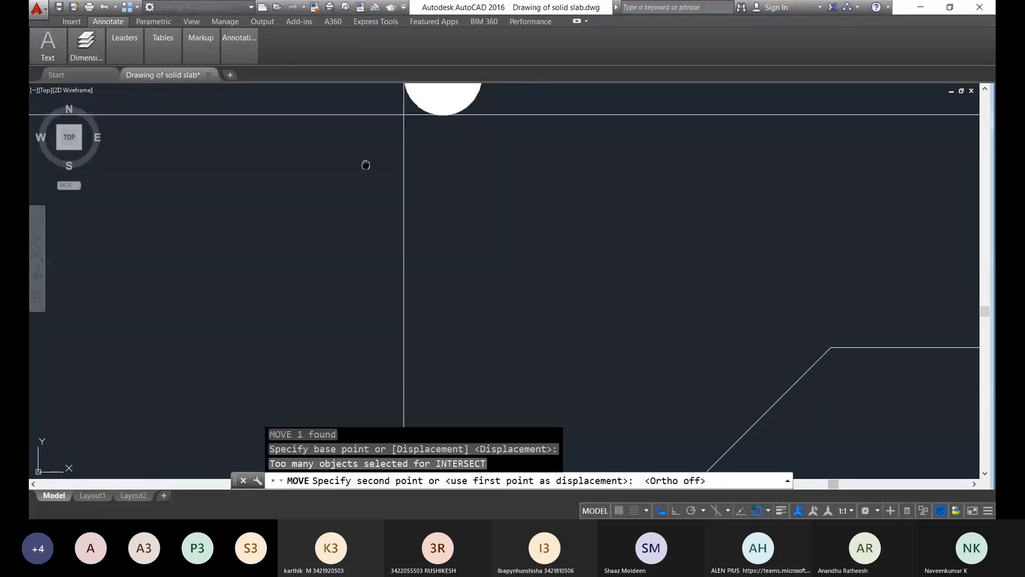
scroll(379, 252, "down", 3)
scroll(388, 247, "up", 3)
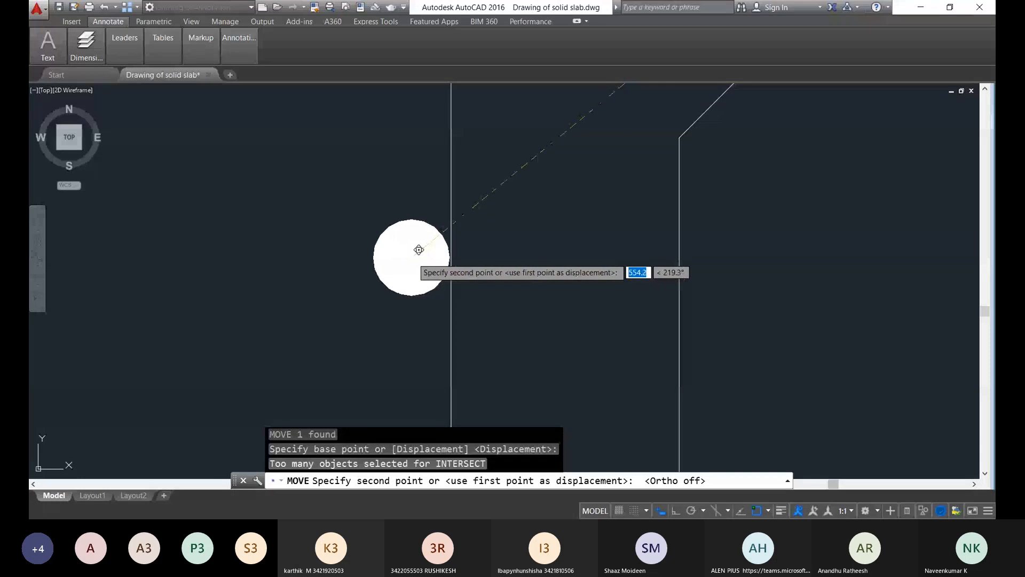
left_click(420, 249)
scroll(427, 267, "down", 3)
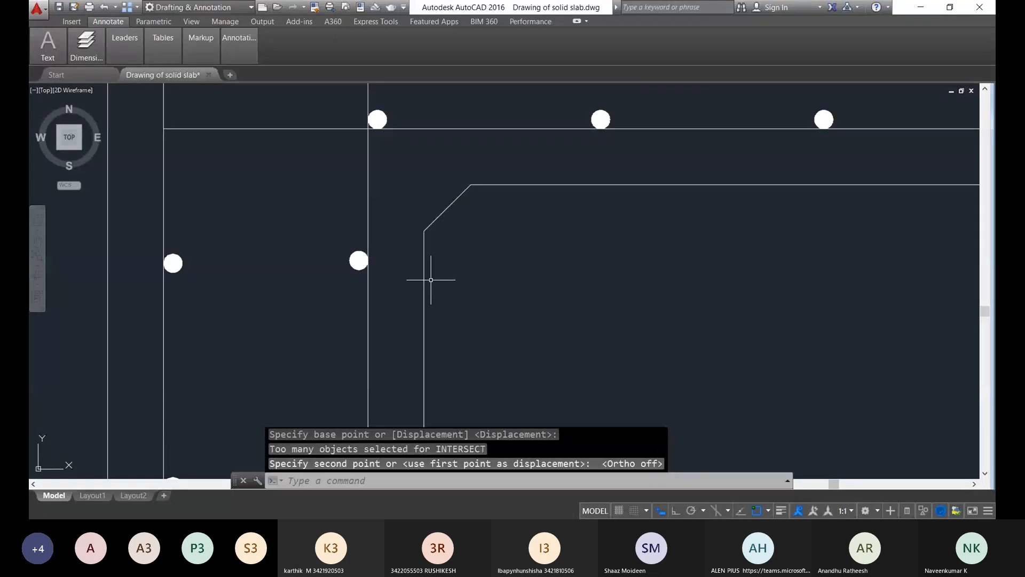
Step: Create a path array of the moved bar dot along the left inner vertical line
scroll(342, 273, "up", 3)
left_click(457, 234)
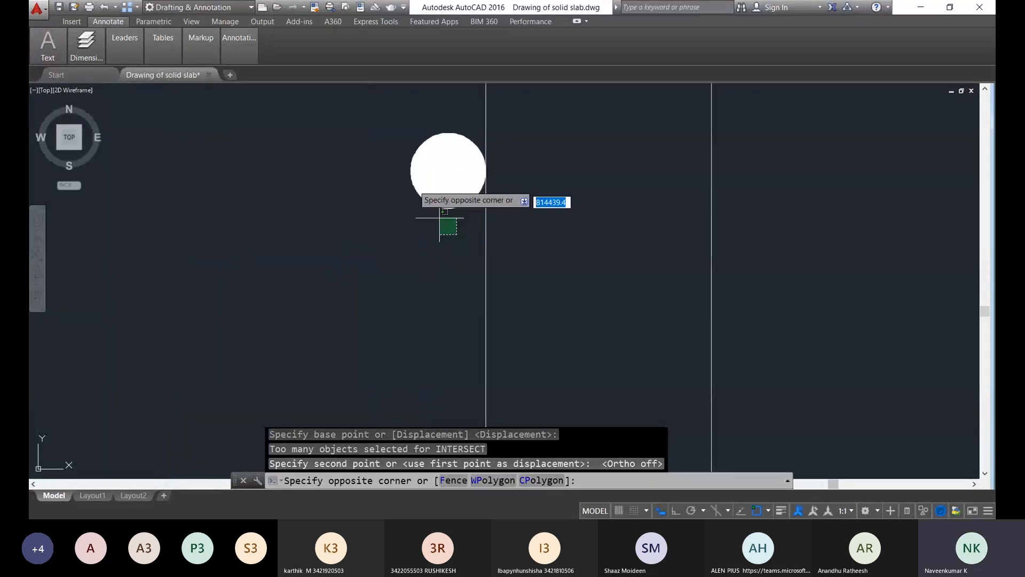
left_click(405, 155)
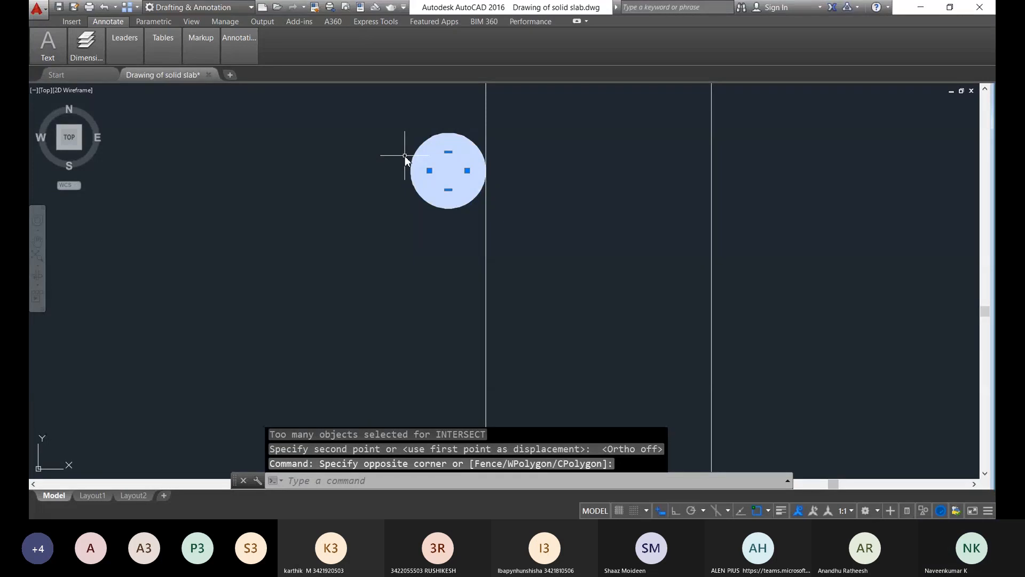
type("ar")
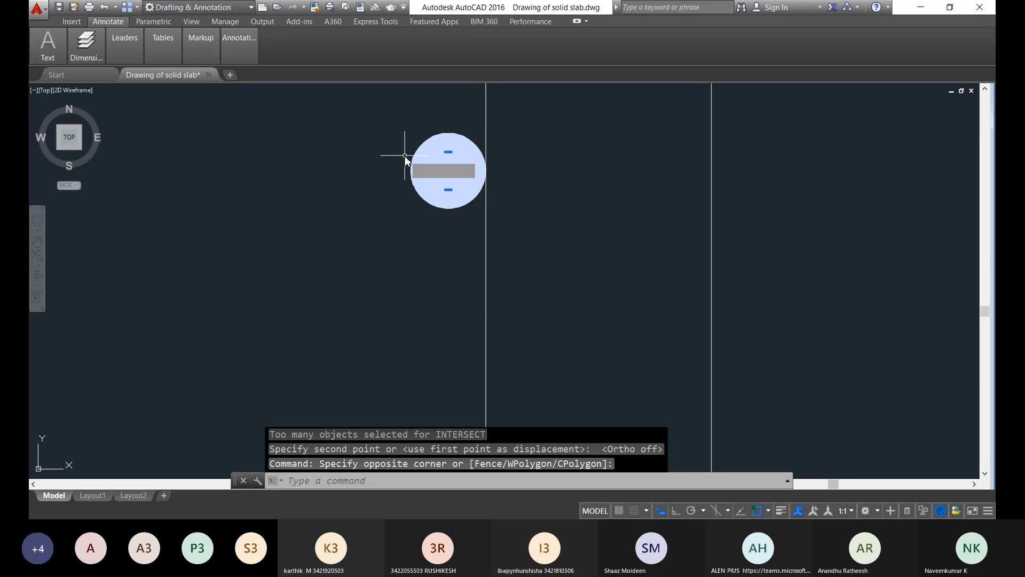
key("Return")
key("Return")
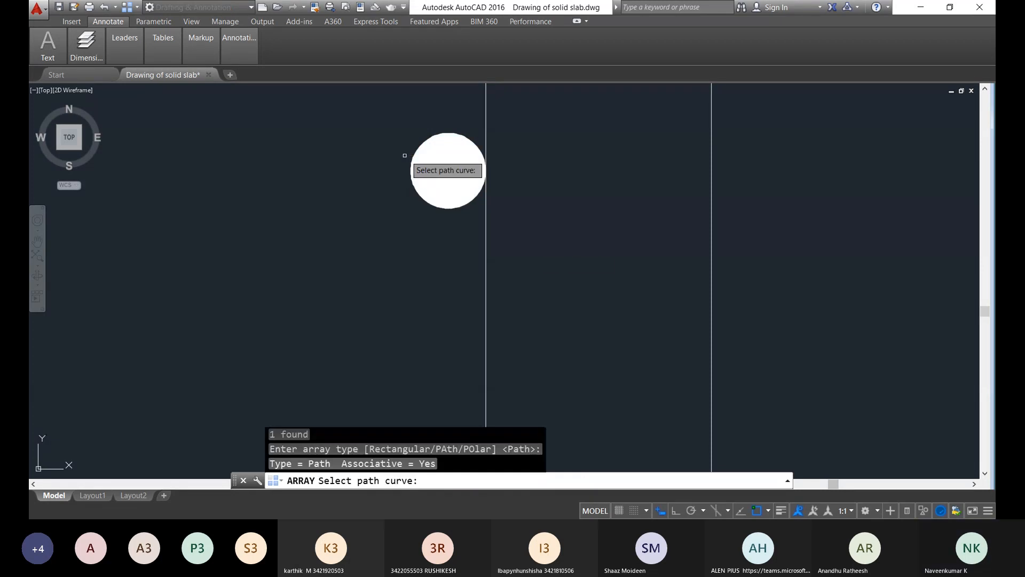
left_click(491, 240)
left_click(475, 246)
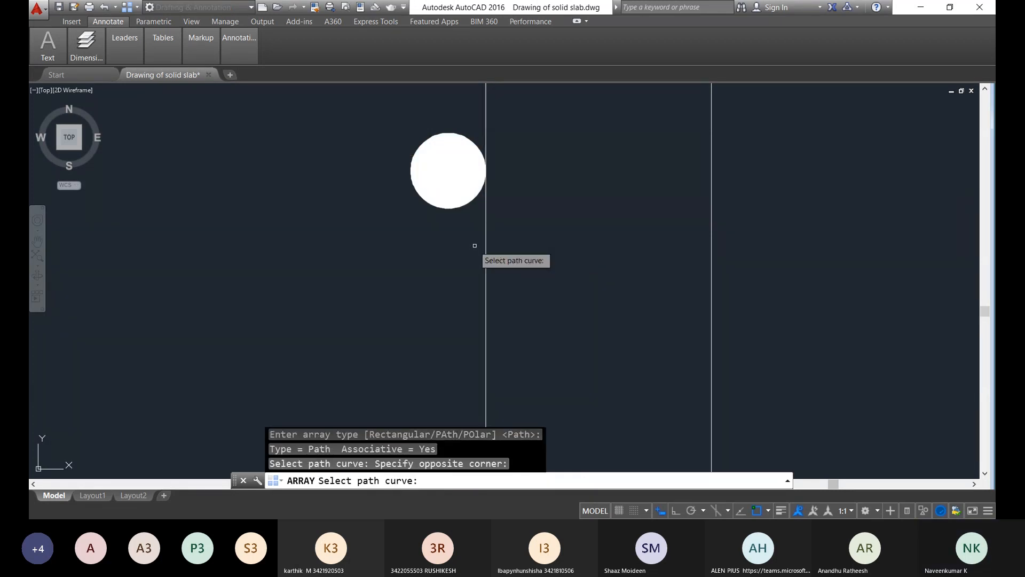
left_click(487, 239)
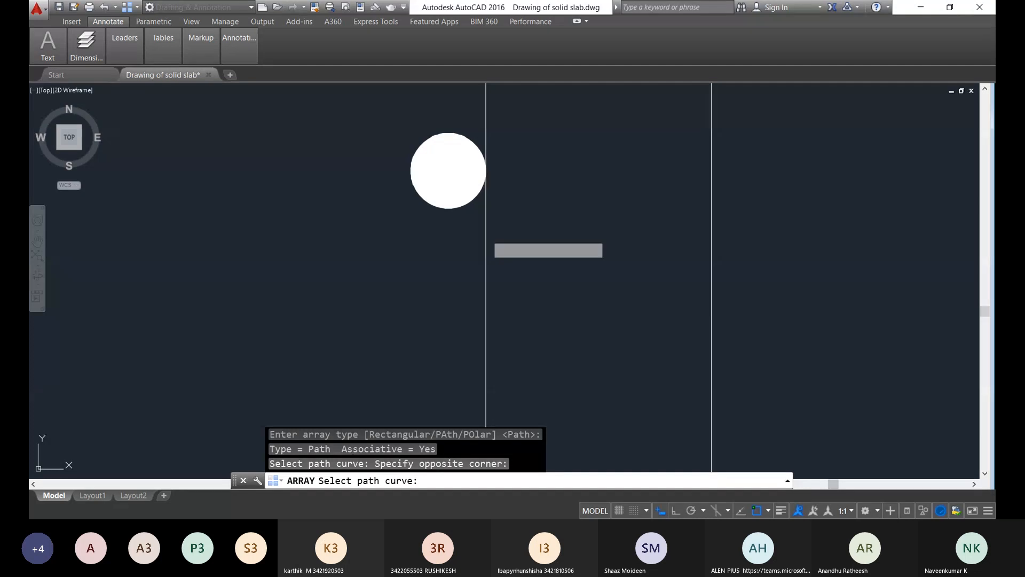
scroll(484, 320, "down", 5)
scroll(483, 299, "up", 5)
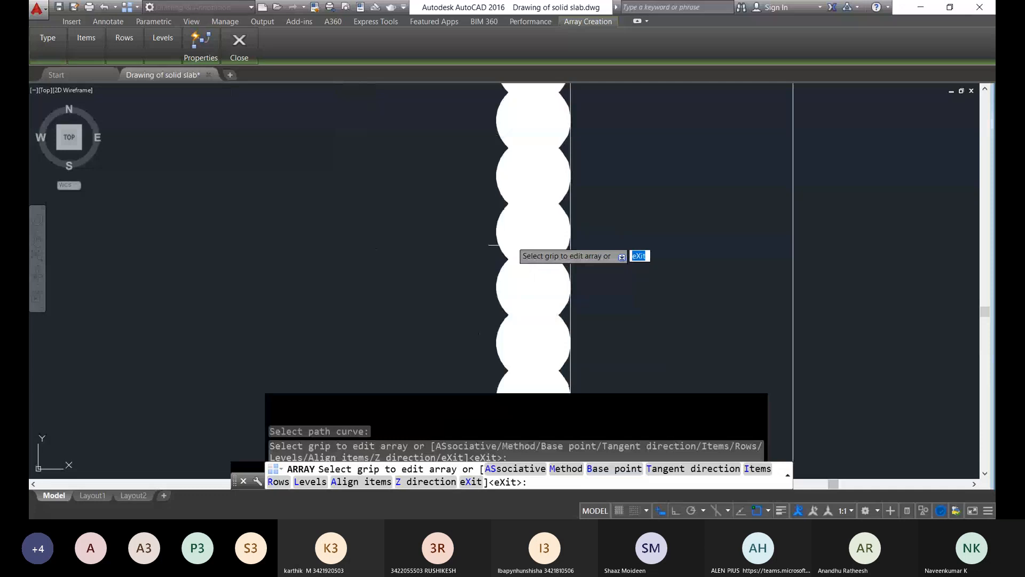
key("Escape")
Step: Set the item spacing of the bar array along the left inner vertical line to 120
left_click(528, 289)
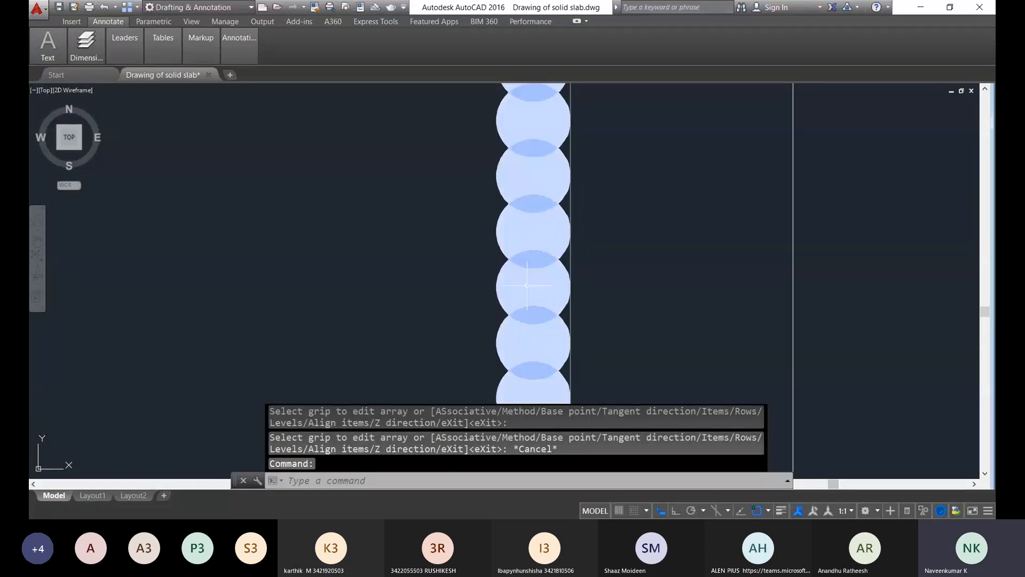
right_click(527, 289)
left_click(567, 265)
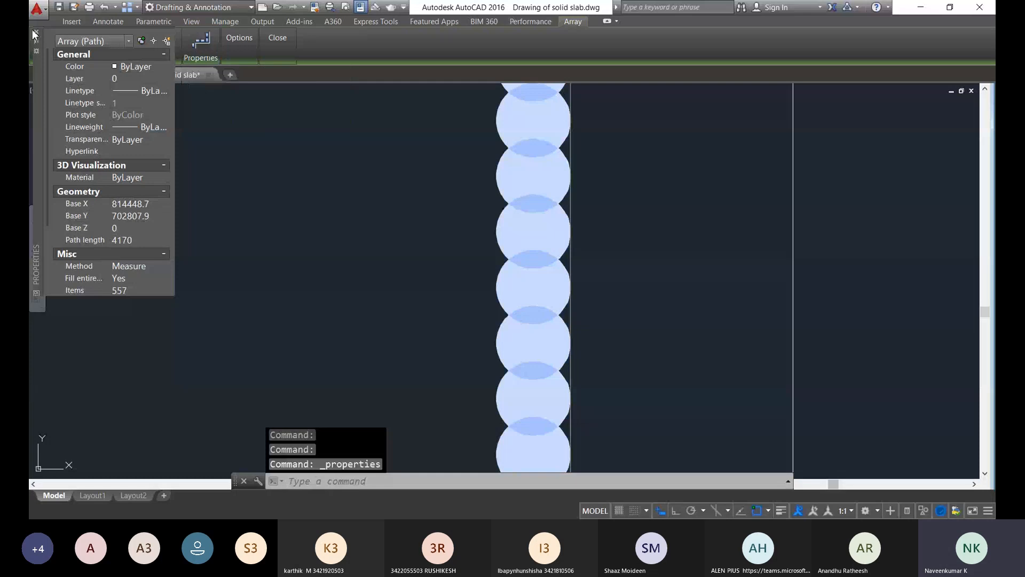
right_click(540, 278)
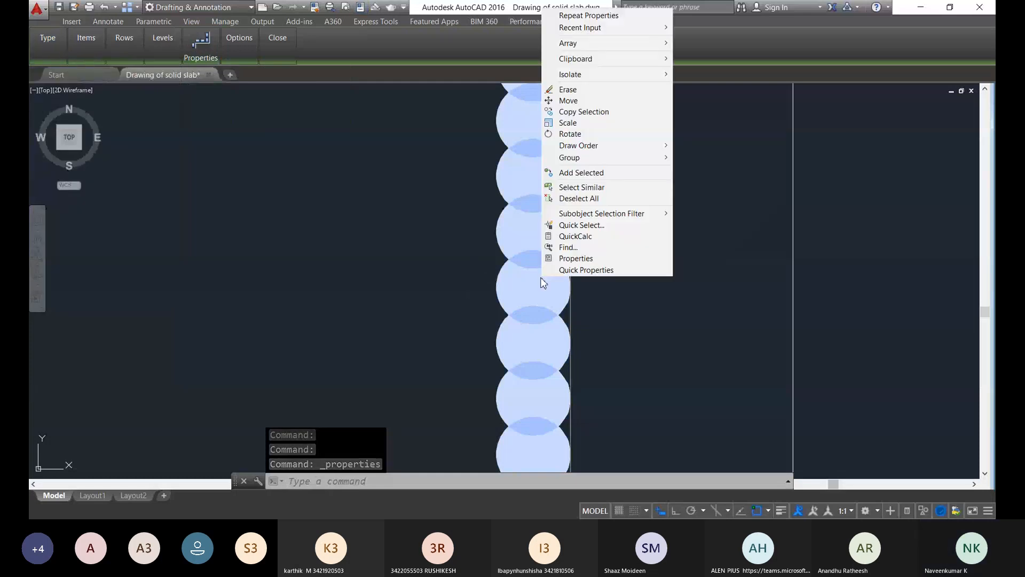
left_click(553, 268)
left_click(671, 182)
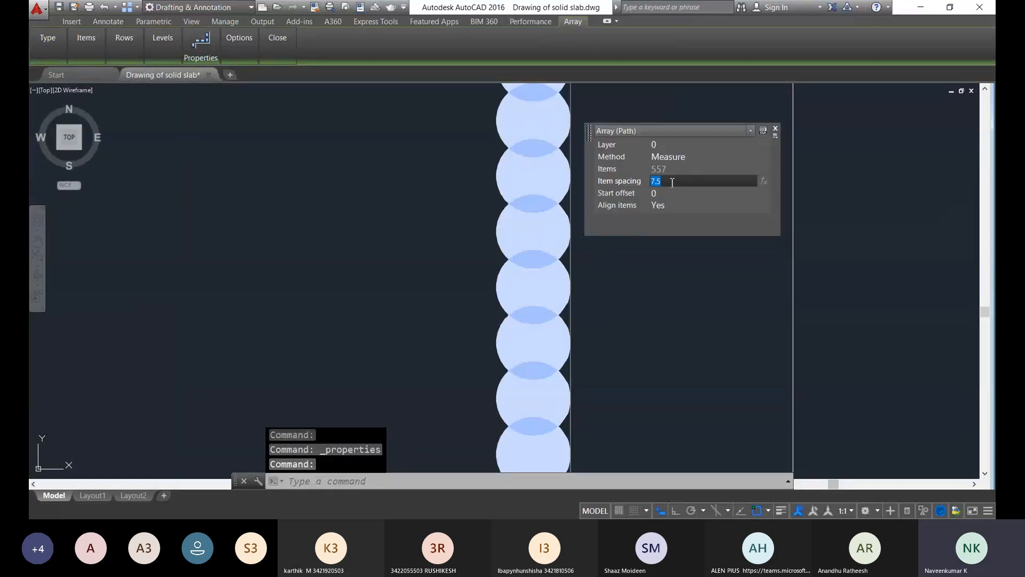
type("1")
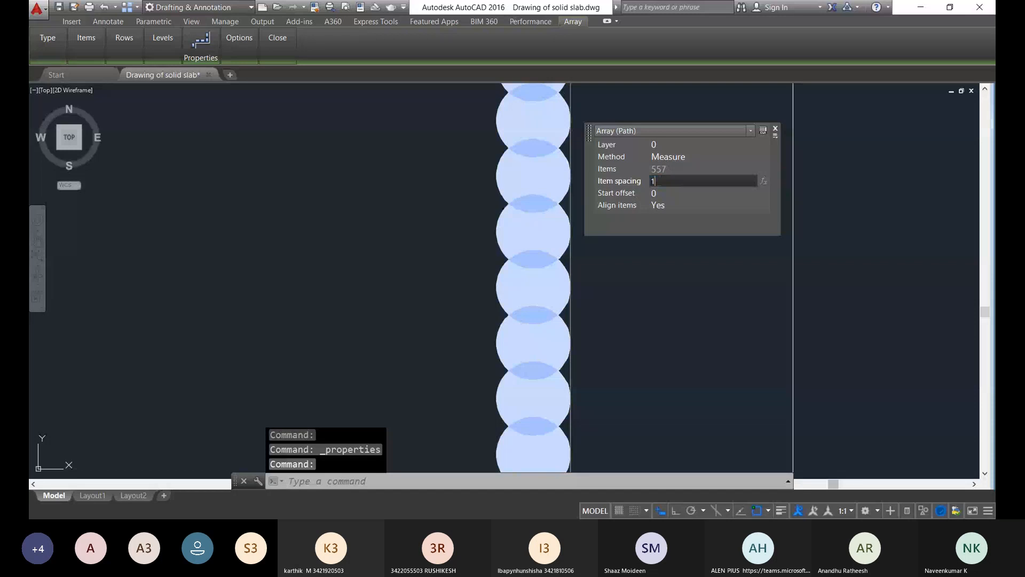
type("20")
key("Return")
scroll(694, 267, "down", 12)
left_click(774, 129)
scroll(781, 199, "down", 4)
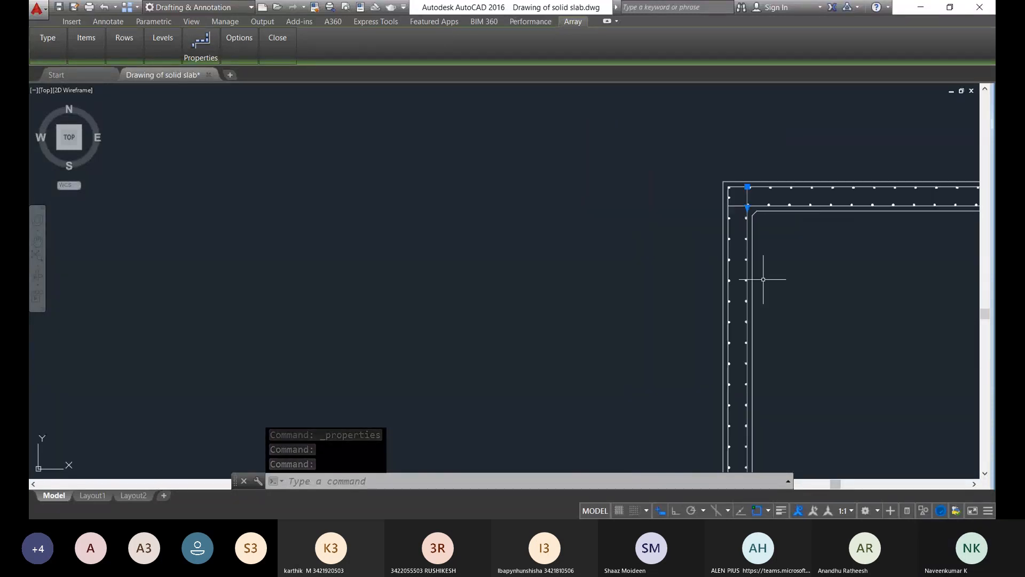
Step: Examine the bar arrays along the left wall and around the lower-right corner of the rectangular wall plan
middle_click_drag(763, 279, 591, 293)
scroll(573, 293, "up", 2)
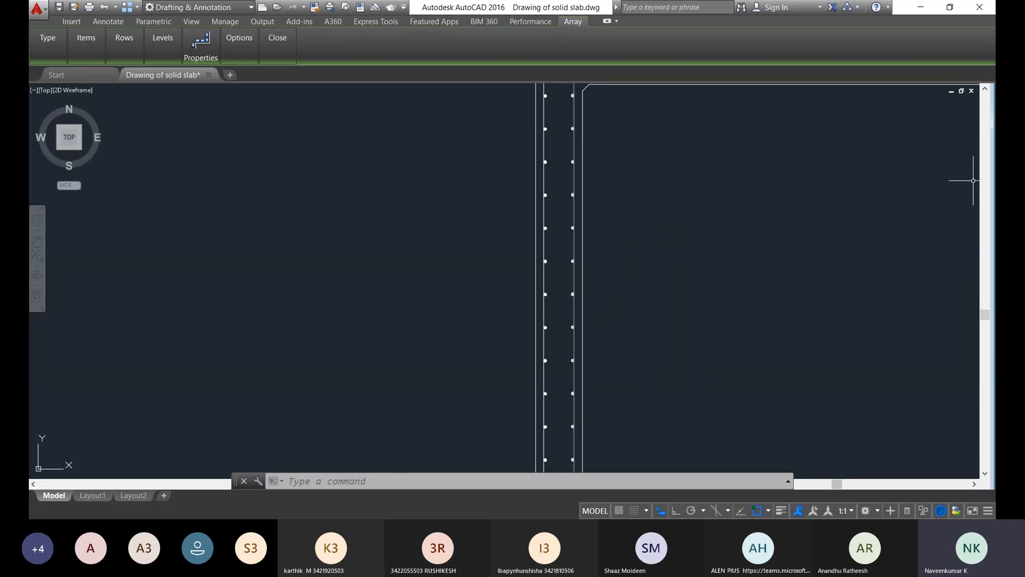
scroll(973, 181, "down", 5)
middle_click_drag(919, 252, 449, 293)
scroll(534, 299, "up", 4)
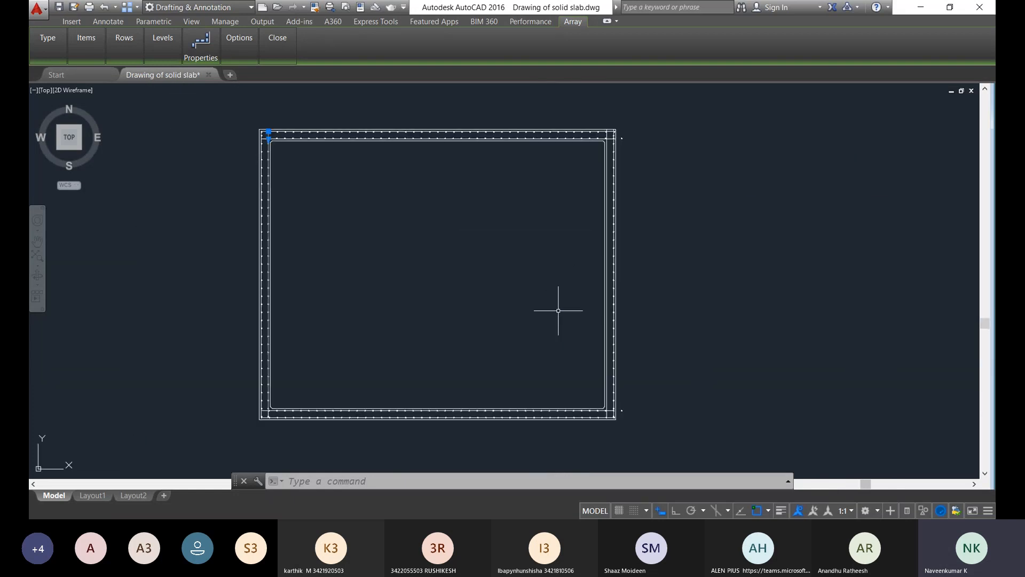
scroll(622, 422, "up", 5)
left_click(620, 428)
left_click(610, 391)
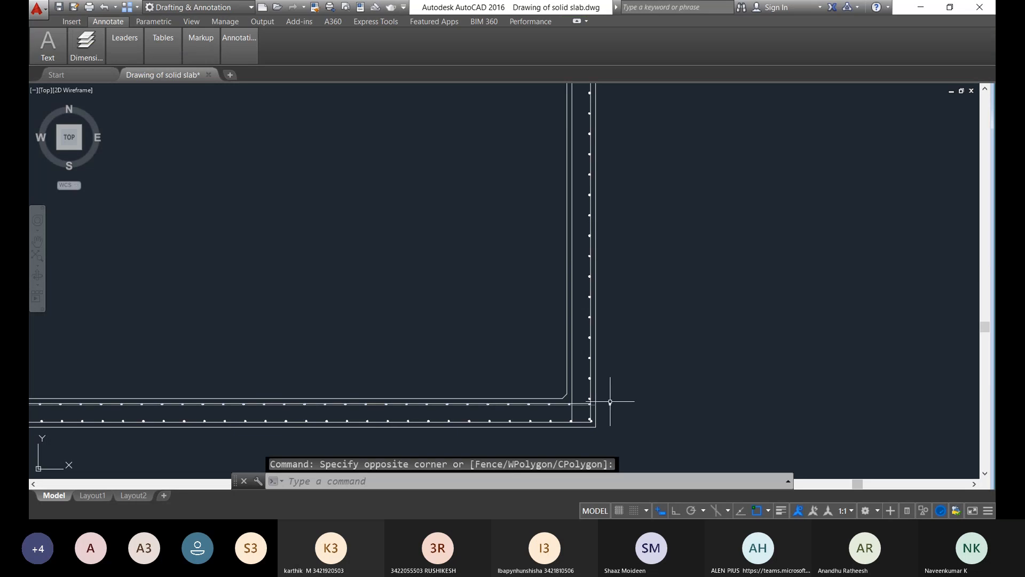
scroll(610, 402, "down", 7)
middle_click_drag(571, 377, 338, 320)
key("Escape")
Step: Start copying the bar array on the left inner vertical line, using the centre of its uppermost dot as base point
scroll(664, 210, "up", 8)
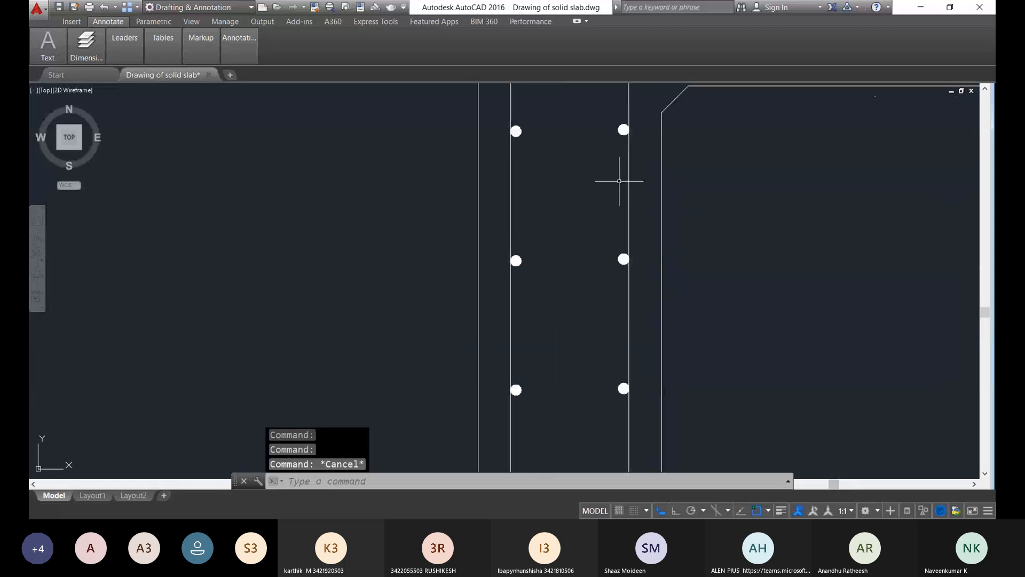
scroll(614, 127, "up", 8)
left_click(614, 160)
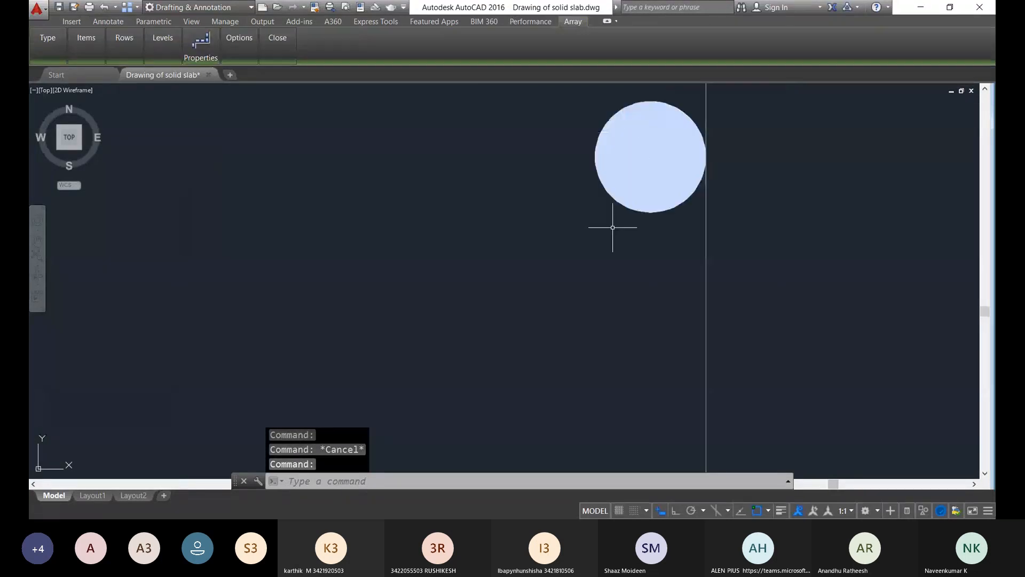
scroll(639, 245, "down", 6)
scroll(643, 331, "down", 6)
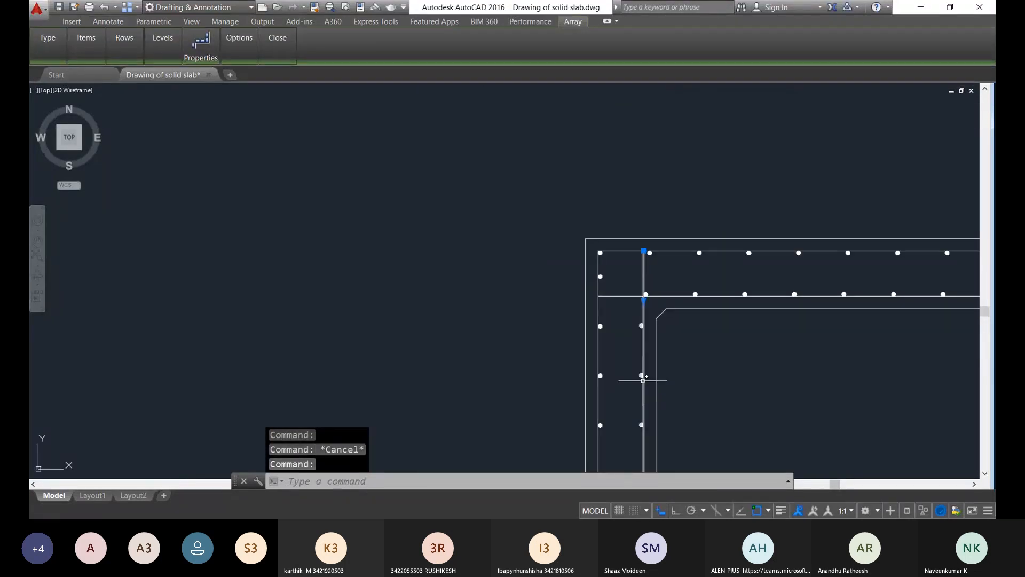
type("co")
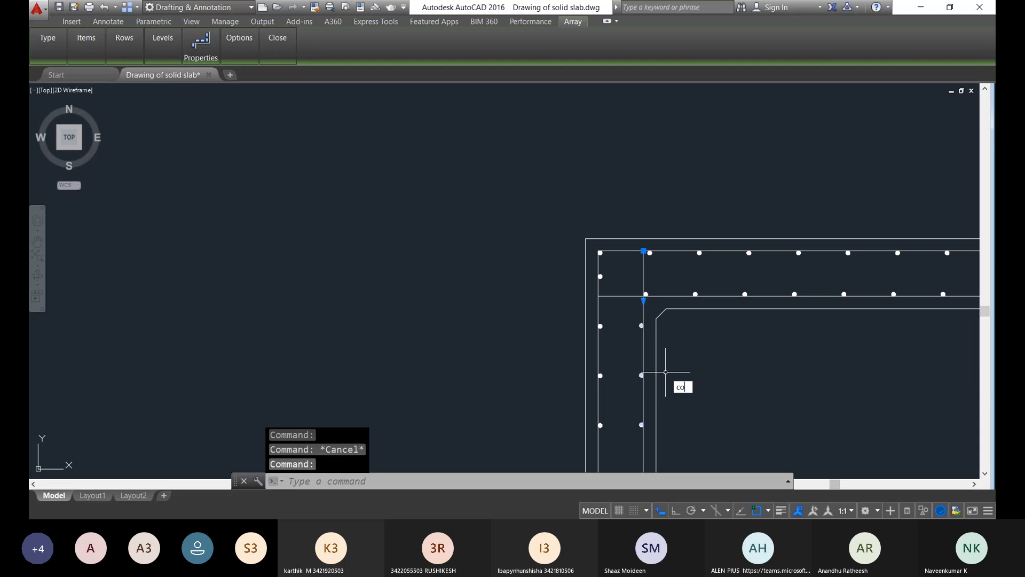
key("Return")
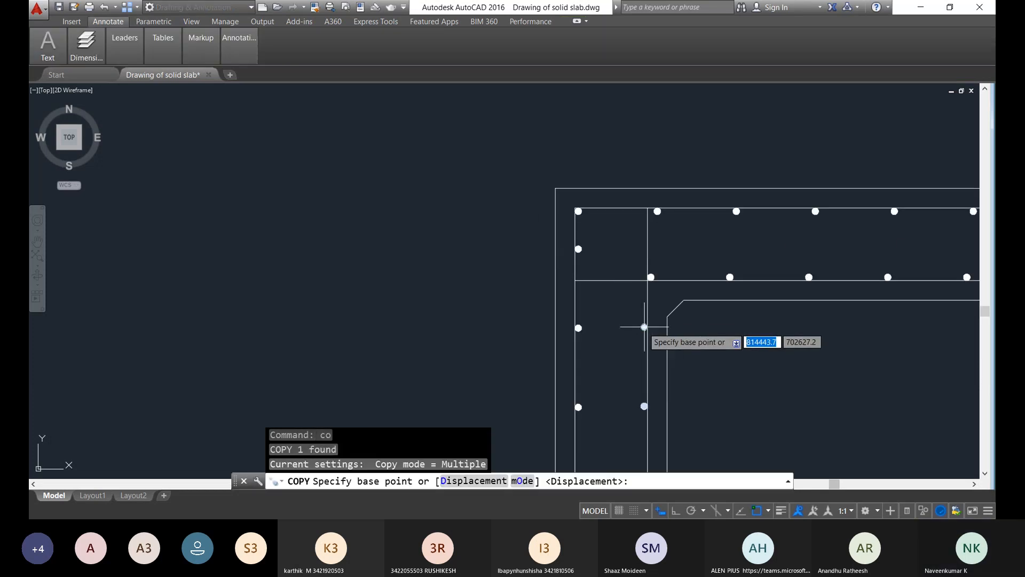
scroll(643, 327, "up", 4)
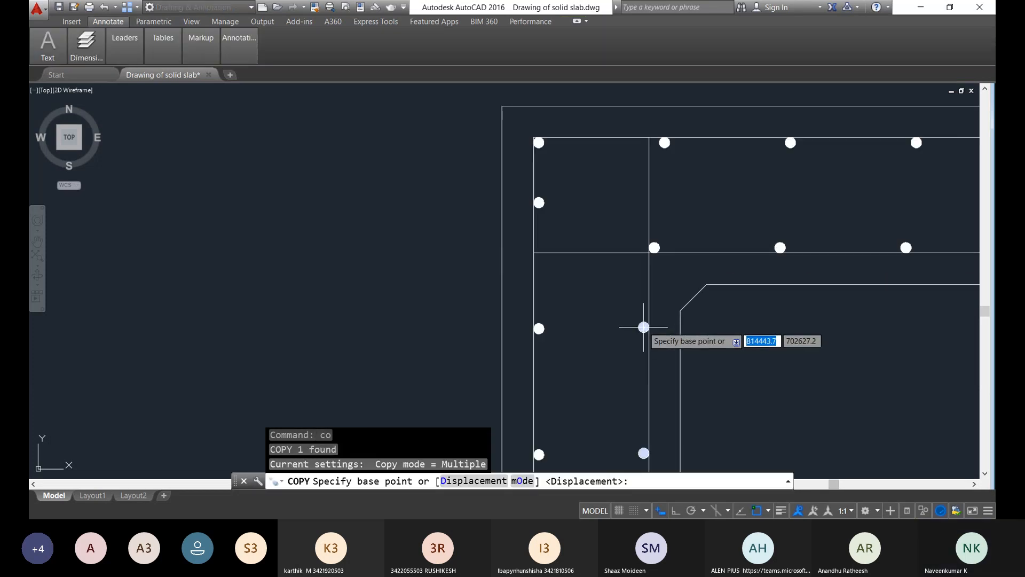
scroll(643, 327, "up", 6)
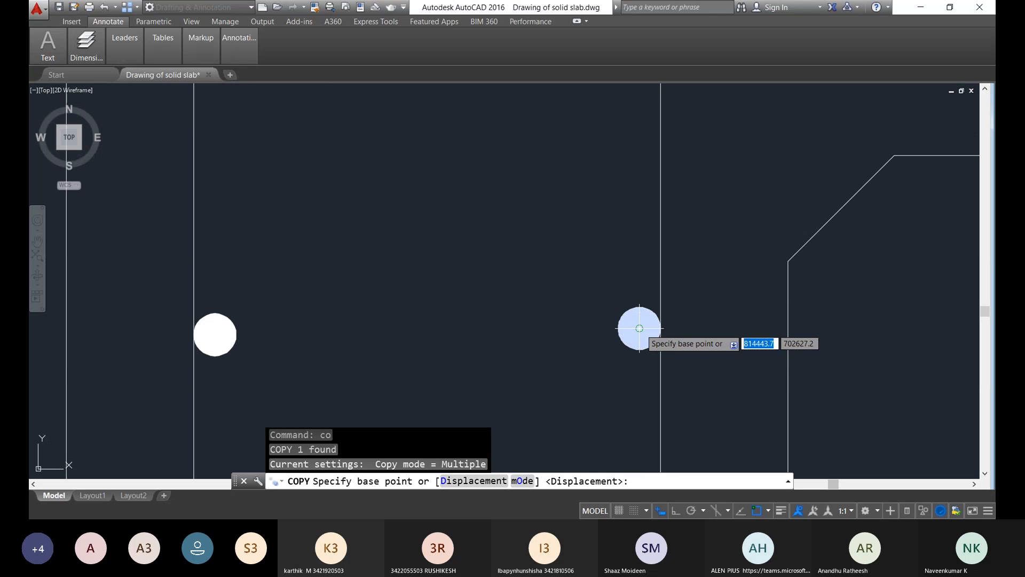
left_click(639, 328)
Step: Place the array copy horizontally, with Ortho on, against the right wall's inner vertical bar line and finish copying
scroll(790, 470, "down", 5)
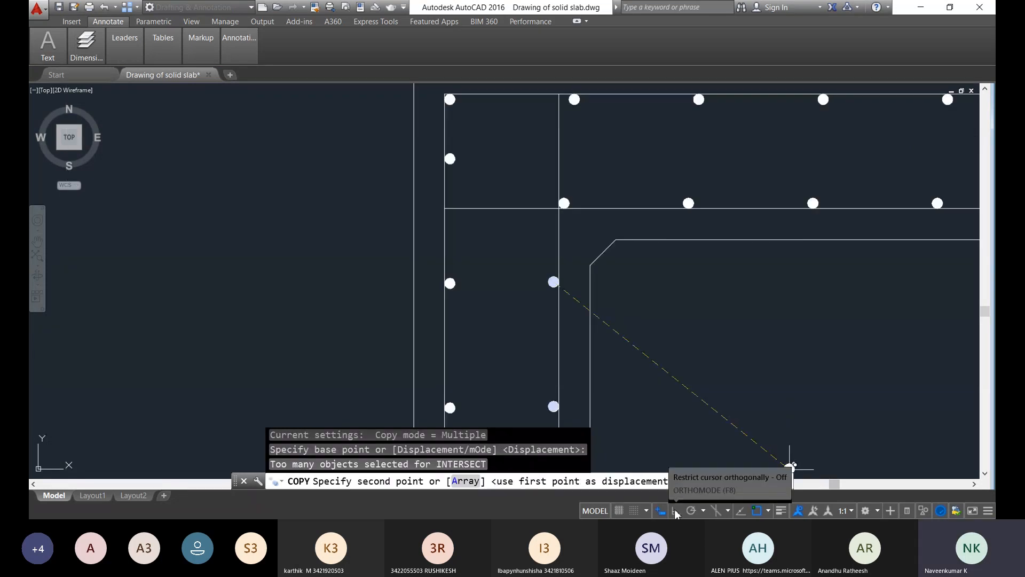
key("F8")
scroll(747, 338, "down", 4)
scroll(747, 338, "down", 4)
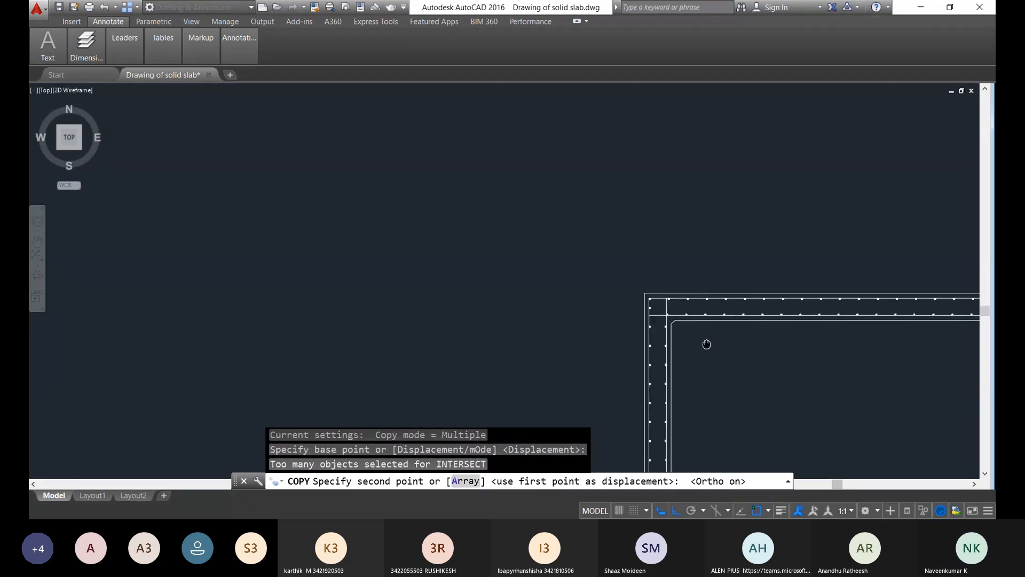
scroll(694, 327, "up", 2)
scroll(643, 264, "up", 7)
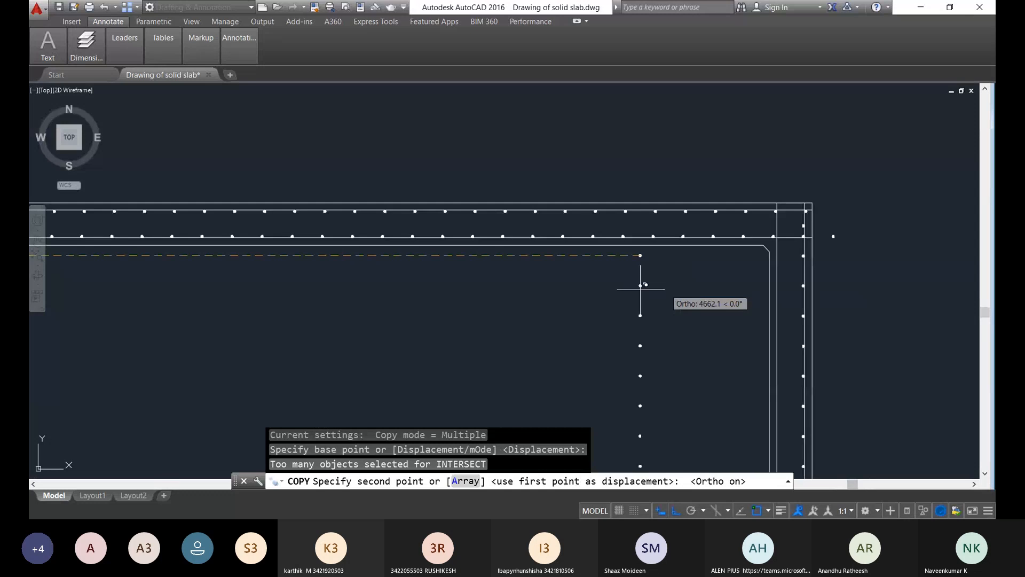
scroll(764, 209, "up", 3)
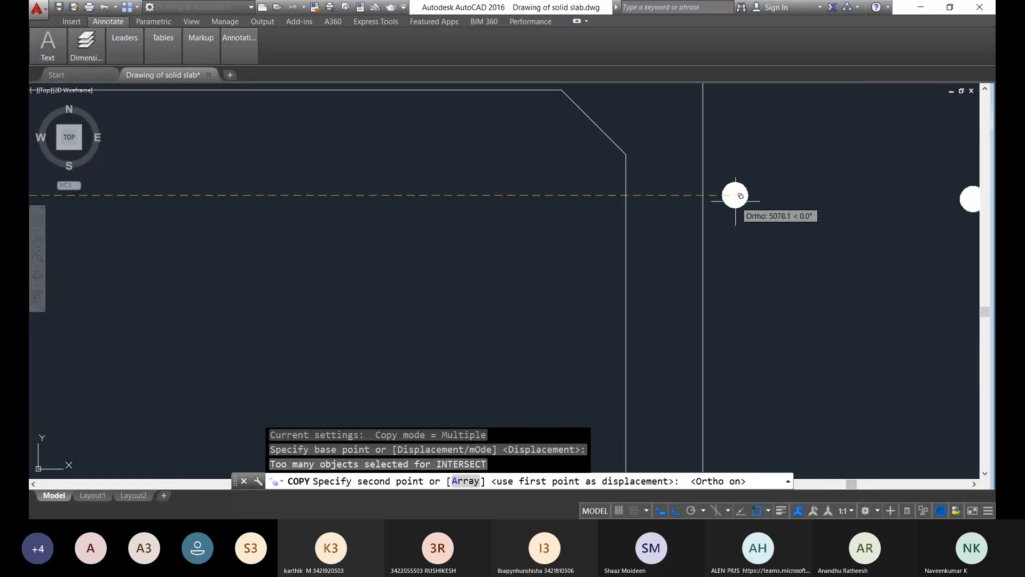
scroll(740, 198, "up", 3)
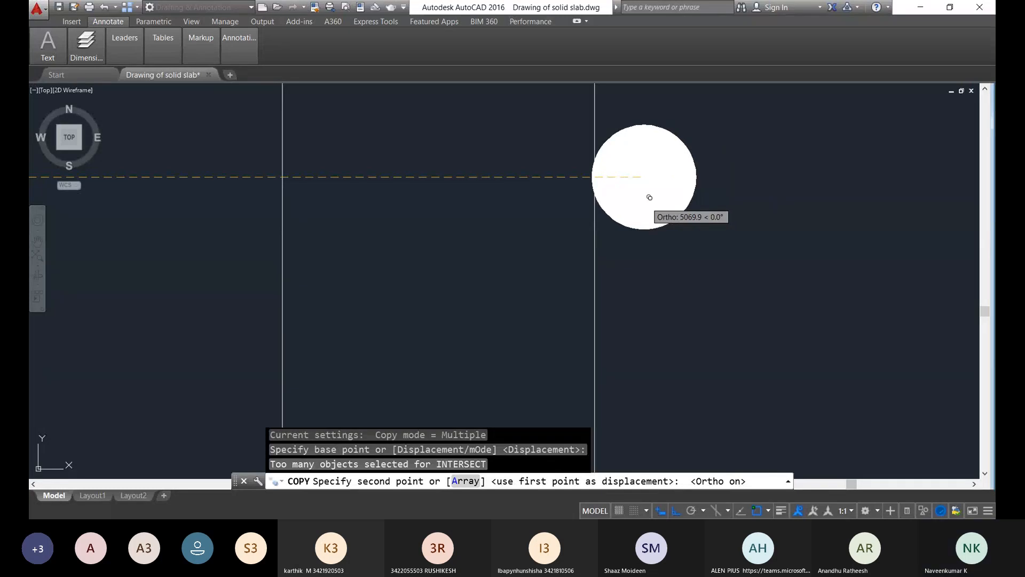
left_click(649, 198)
scroll(647, 304, "down", 10)
key("Escape")
Step: Examine the bar arrays along all four walls of the rectangular wall plan
scroll(757, 343, "down", 3)
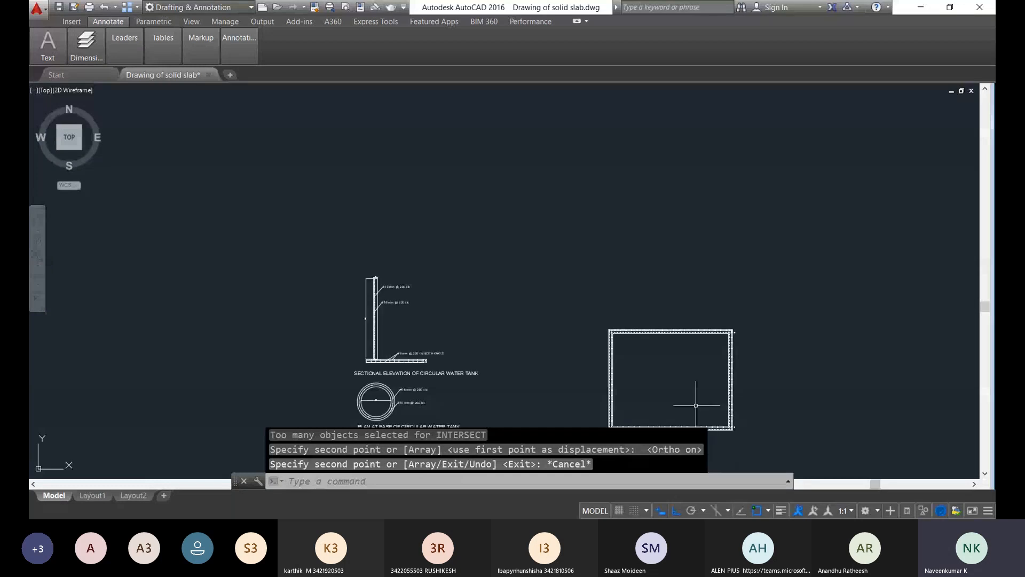
middle_click_drag(695, 406, 664, 355)
scroll(618, 320, "up", 2)
scroll(542, 359, "up", 6)
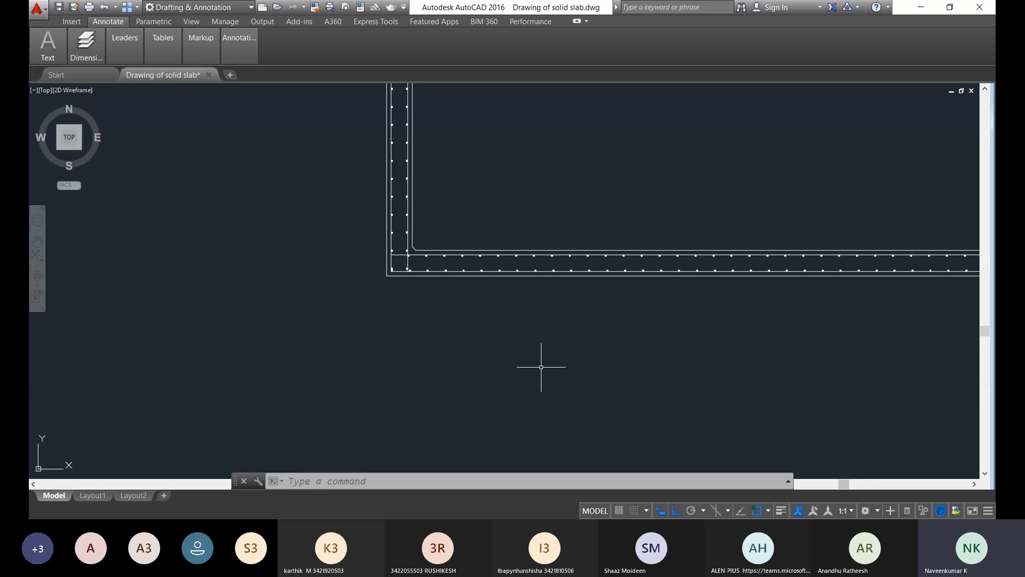
scroll(705, 96, "down", 2)
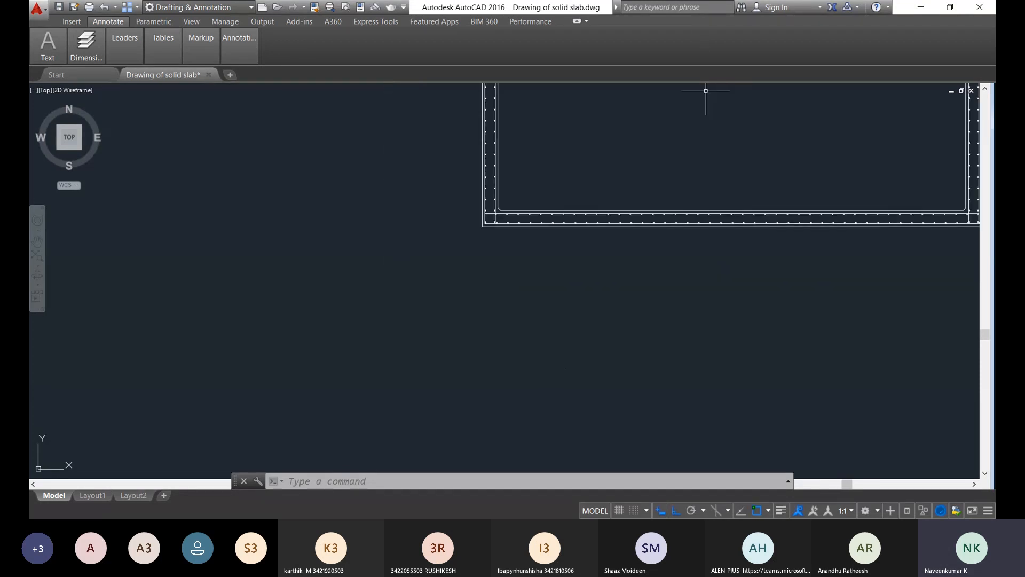
mouse_move(687, 160)
middle_mouse_down()
mouse_move(590, 228)
mouse_move(571, 255)
middle_mouse_up()
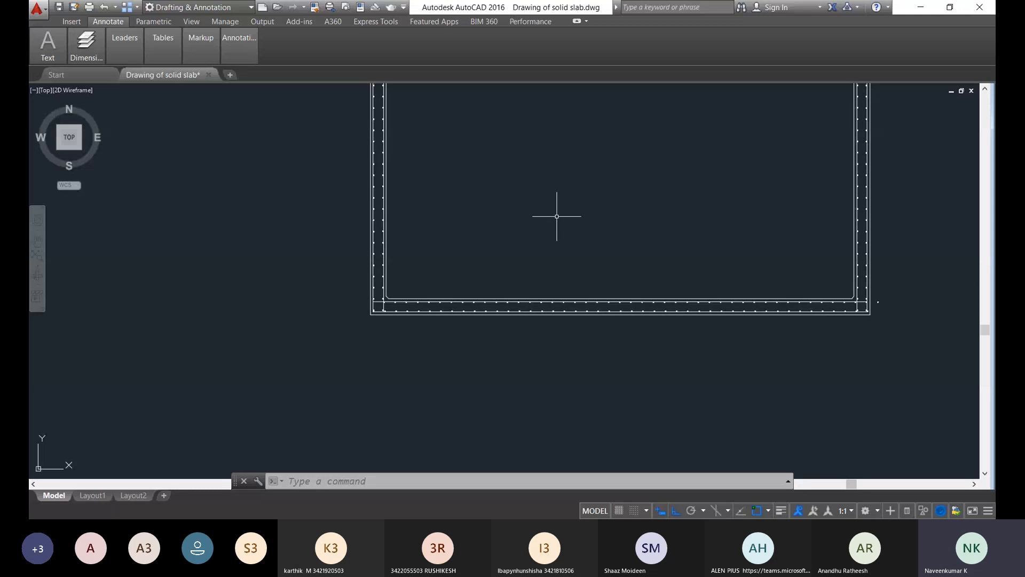
middle_click_drag(486, 149, 481, 439)
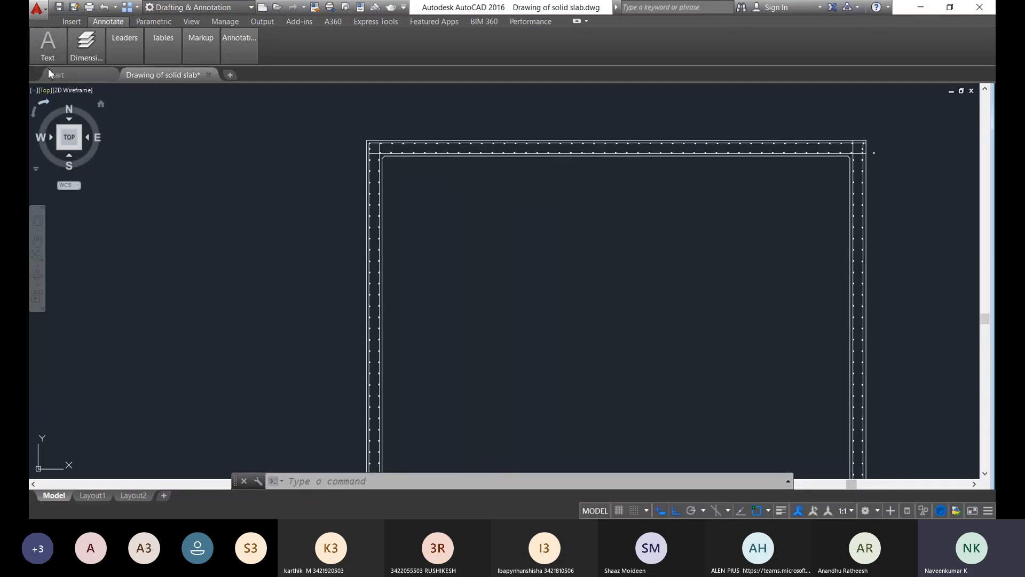
Step: Dimension the horizontal clear distance between the inner faces of the left and right walls, placing the dimension line inside below the upper wall
left_click(83, 46)
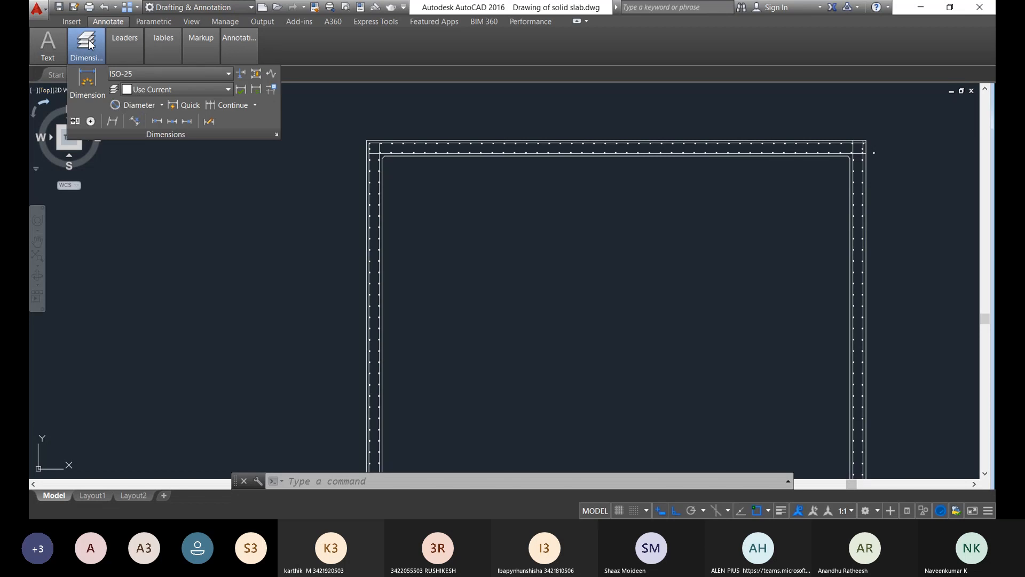
left_click(87, 80)
scroll(447, 143, "up", 4)
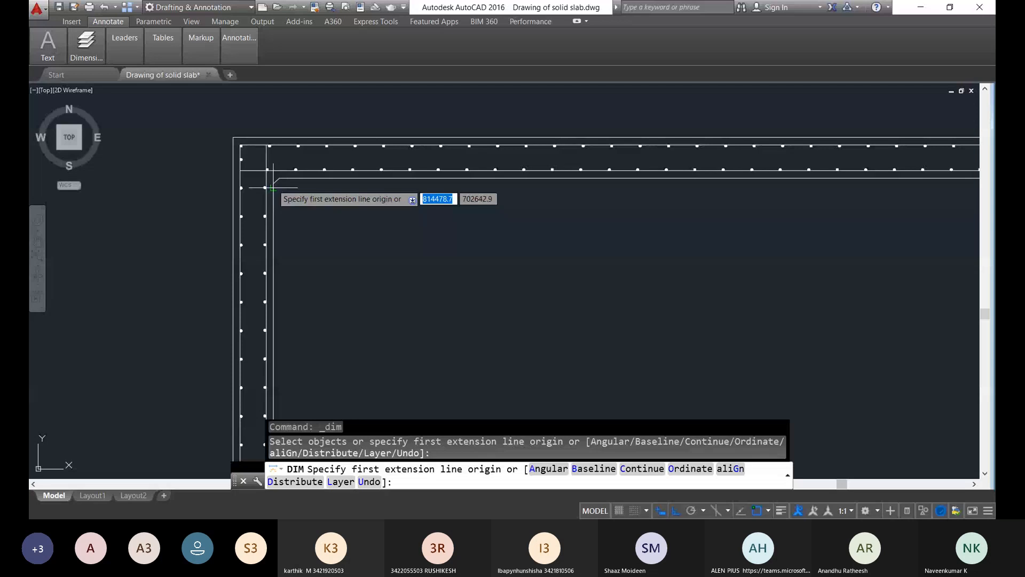
left_click(272, 187)
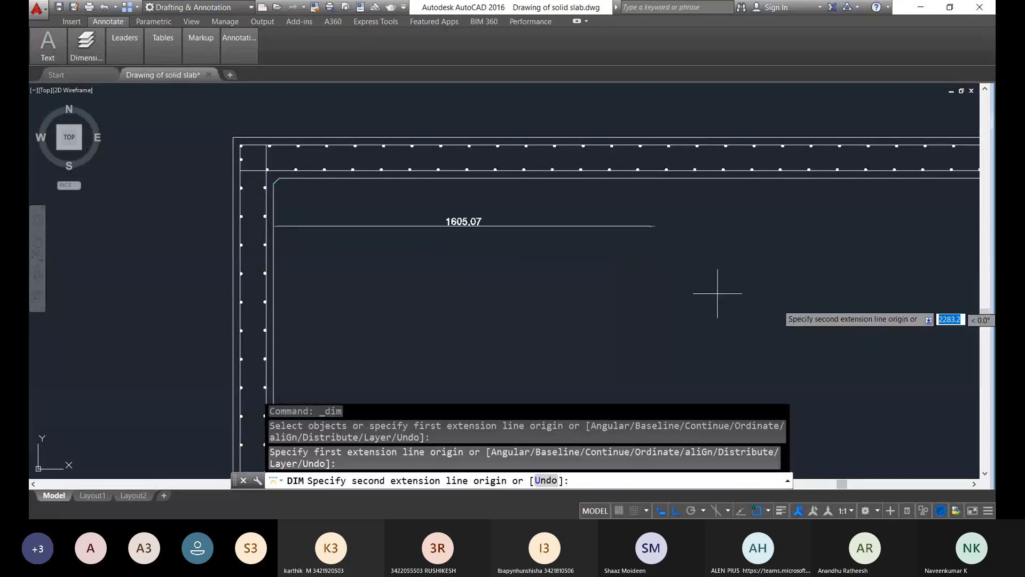
middle_click_drag(855, 314, 478, 373)
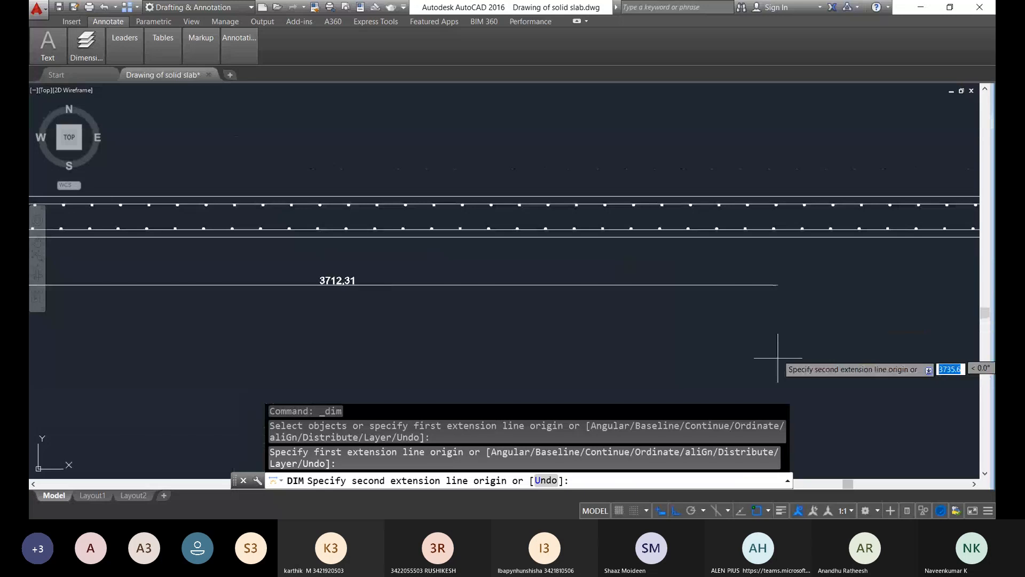
scroll(737, 343, "up", 6)
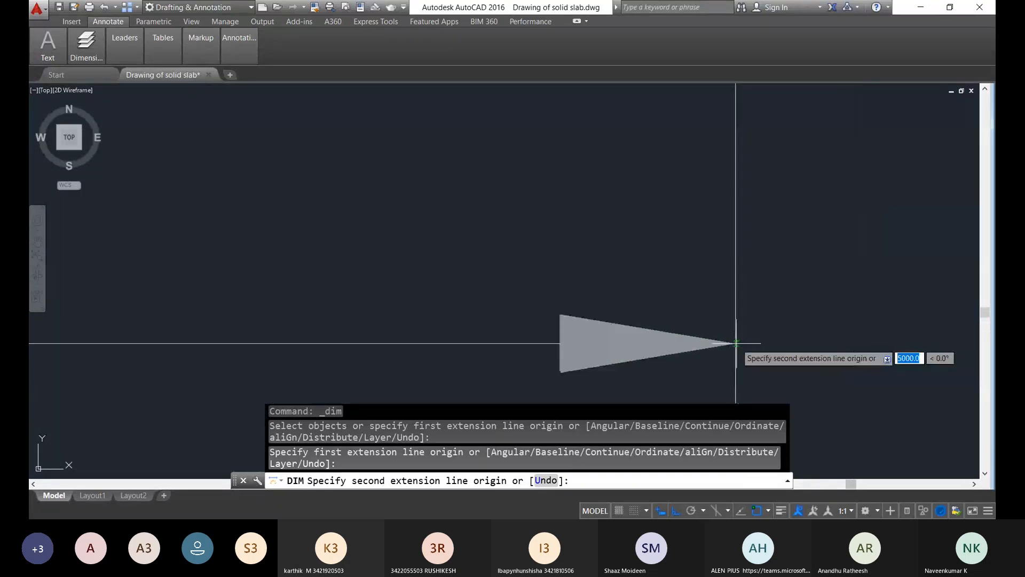
left_click(737, 343)
scroll(736, 343, "down", 6)
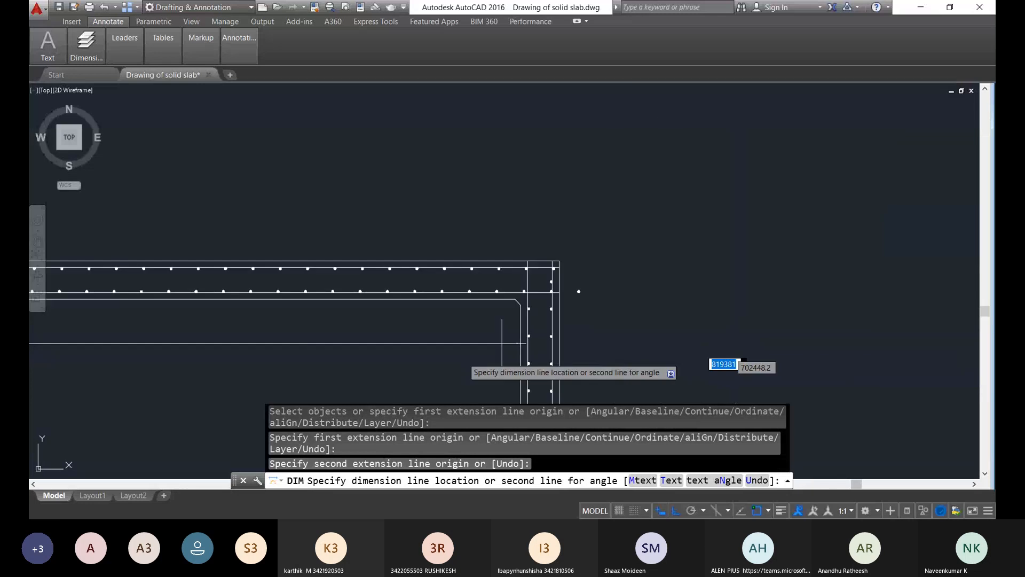
left_click(348, 376)
type("c")
key("Return")
scroll(312, 371, "down", 2)
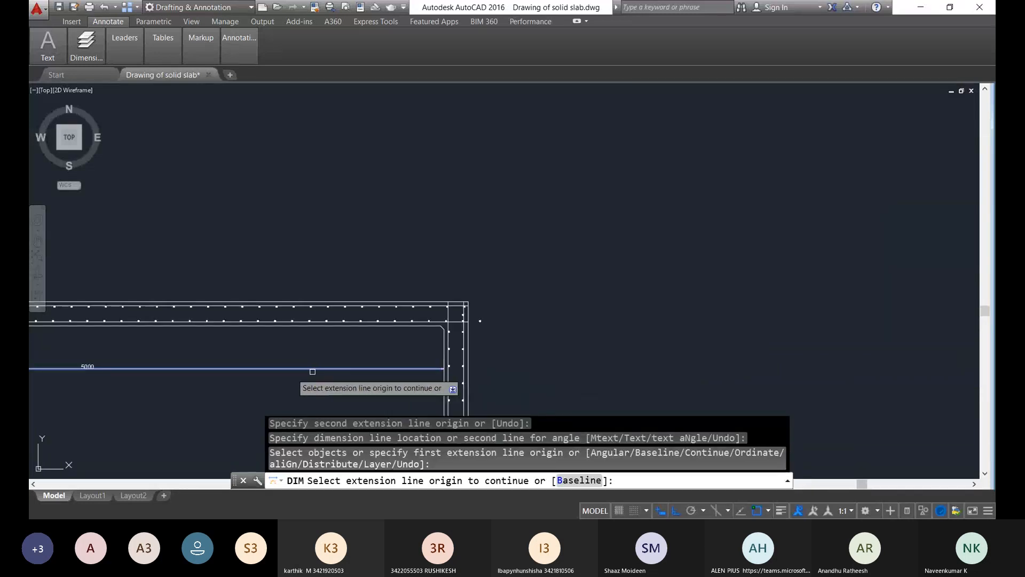
scroll(312, 371, "down", 5)
mouse_move(234, 389)
middle_mouse_down()
mouse_move(291, 382)
mouse_move(367, 394)
middle_mouse_up()
scroll(383, 334, "up", 5)
middle_click_drag(382, 335, 346, 114)
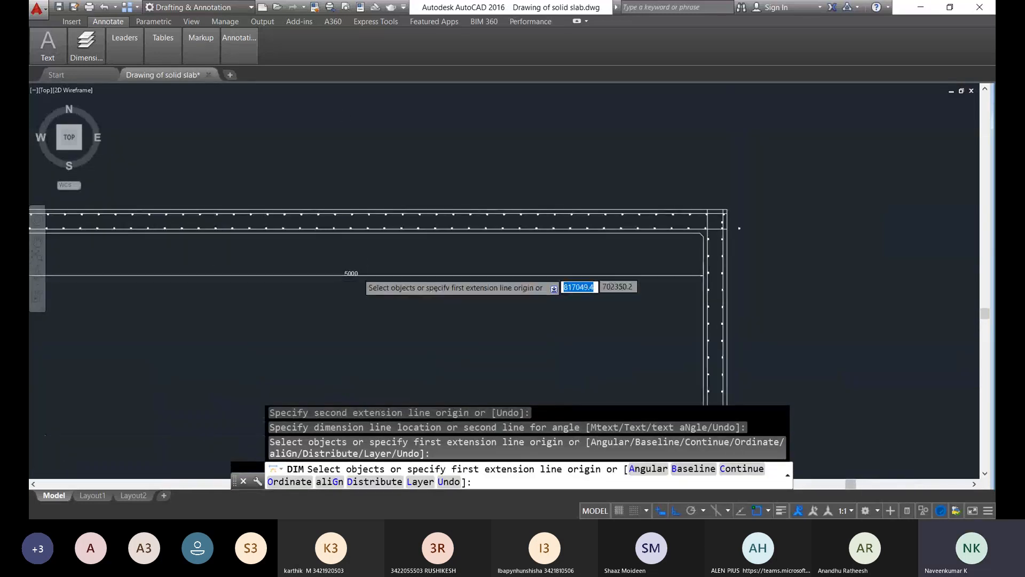
scroll(352, 272, "up", 4)
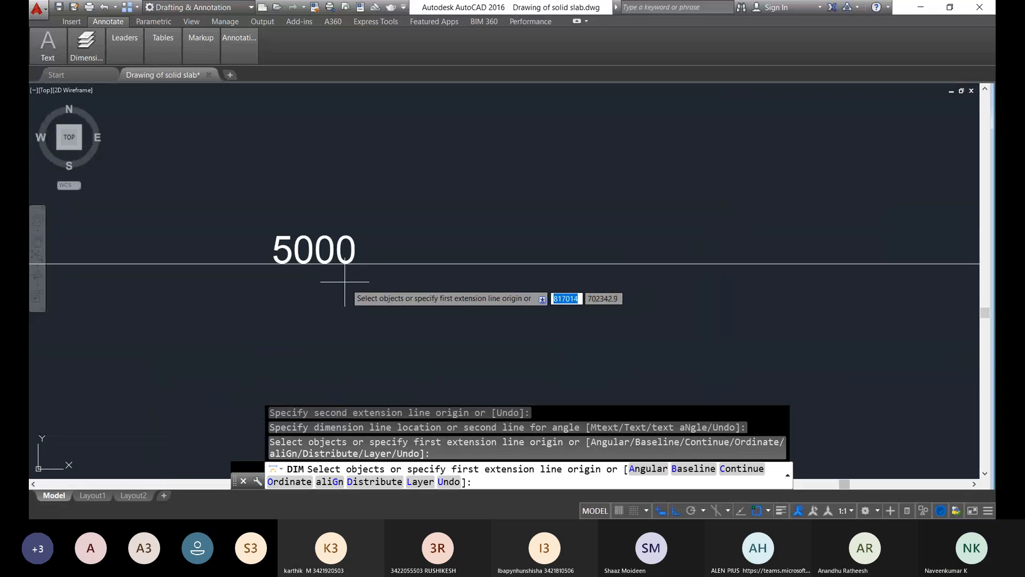
scroll(378, 320, "down", 5)
middle_click_drag(510, 330, 495, 312)
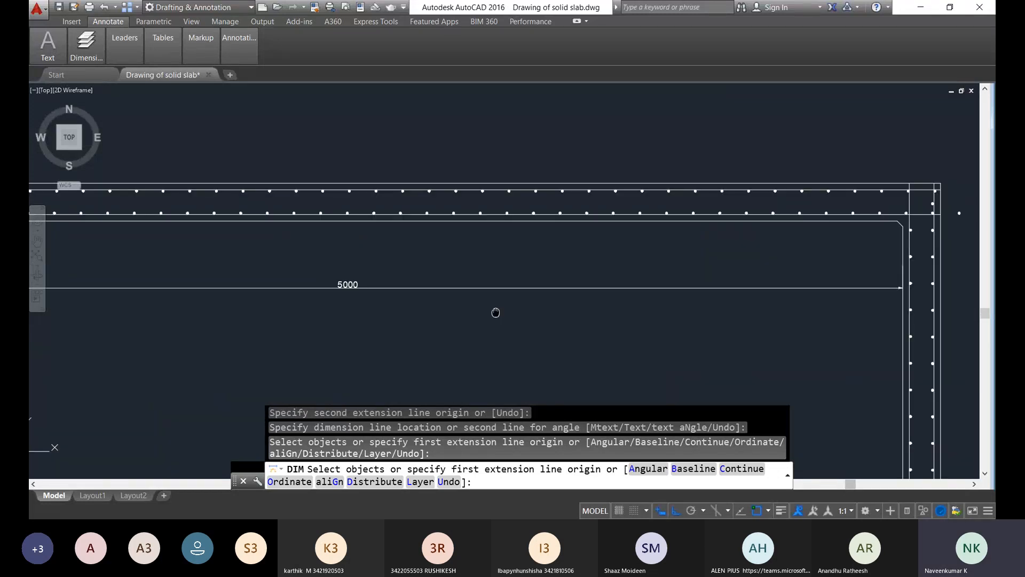
middle_click_drag(495, 312, 474, 296)
left_click(420, 218)
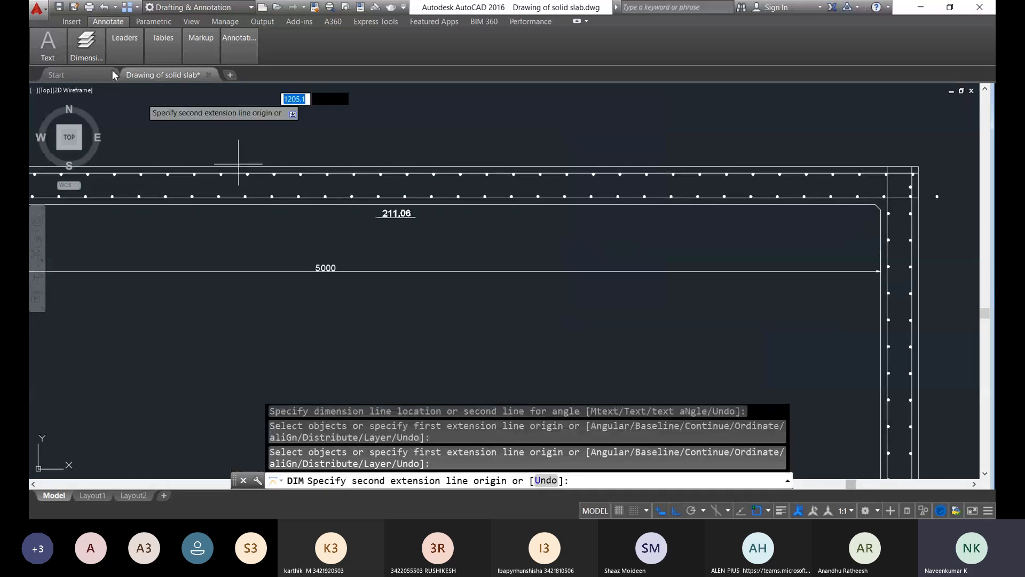
Step: Dimension the vertical clear distance between the inner faces of the upper and lower walls, placing the dimension line inside near the right wall
mouse_move(92, 56)
left_click(91, 80)
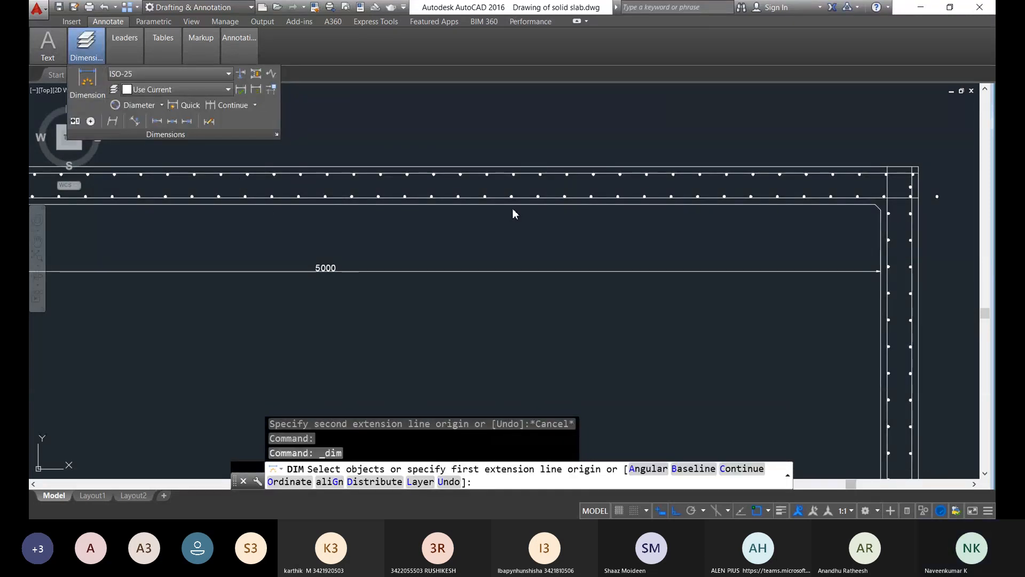
left_click(818, 204)
middle_click_drag(762, 373, 515, 110)
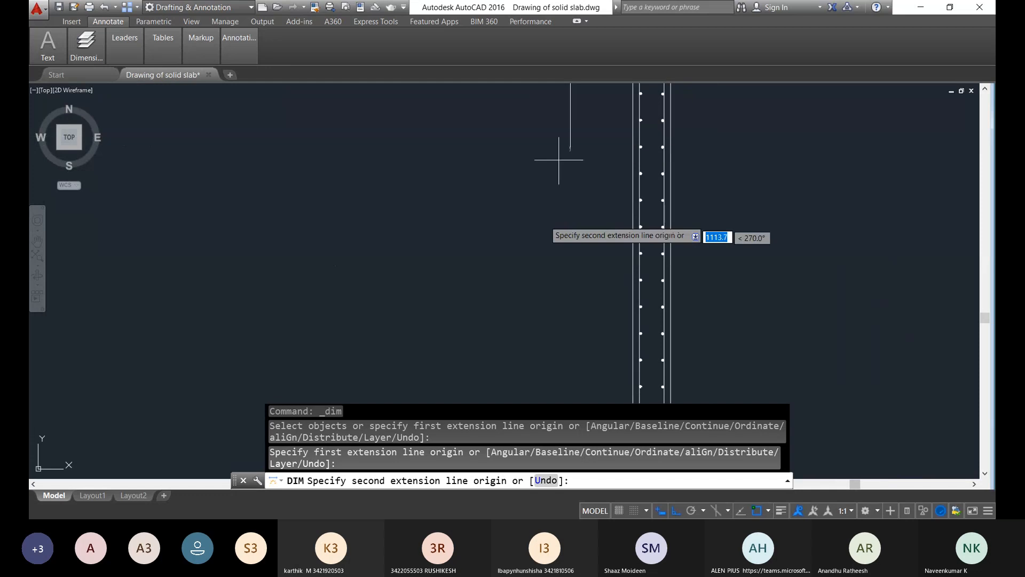
scroll(542, 250, "down", 8)
mouse_move(540, 247)
middle_mouse_down()
mouse_move(531, 233)
mouse_move(550, 146)
middle_mouse_up()
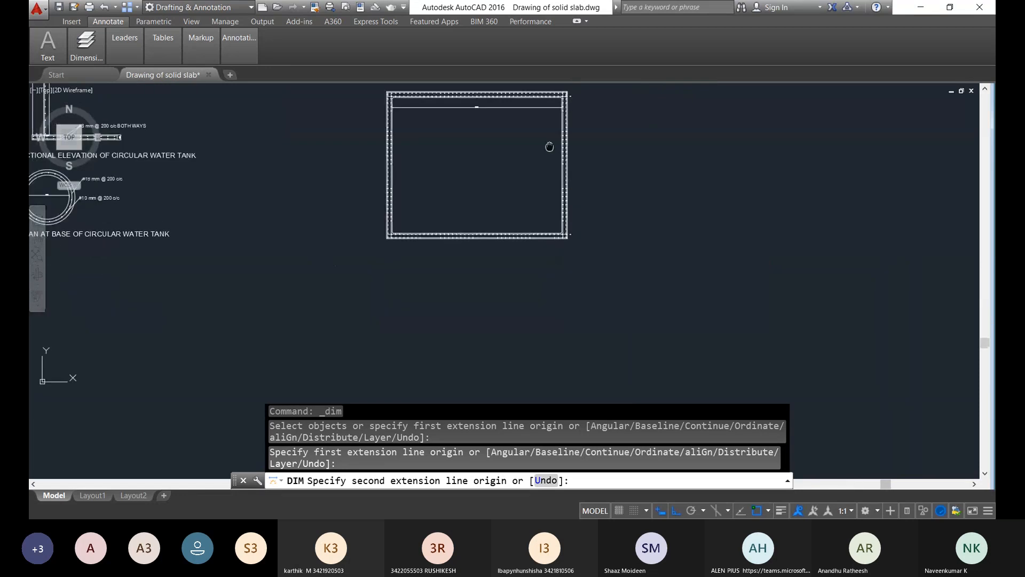
scroll(549, 146, "up", 8)
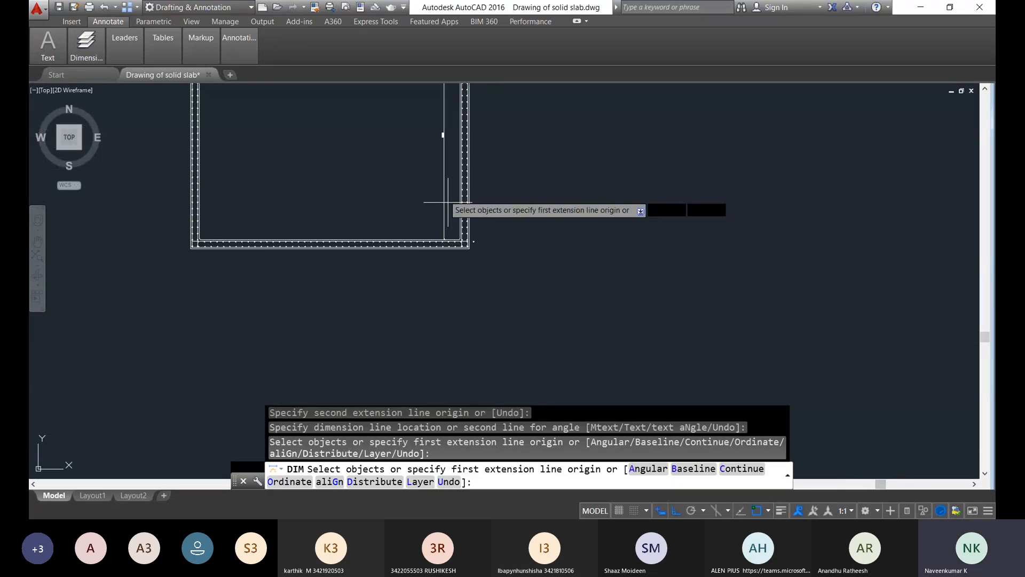
middle_click_drag(445, 194, 496, 243)
scroll(503, 200, "up", 2)
scroll(516, 200, "up", 8)
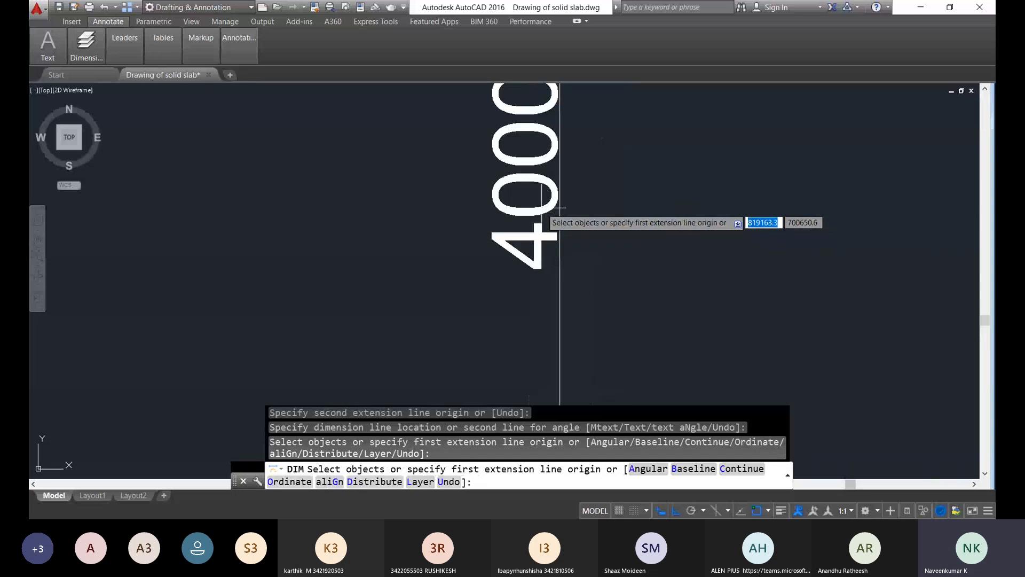
scroll(555, 213, "down", 10)
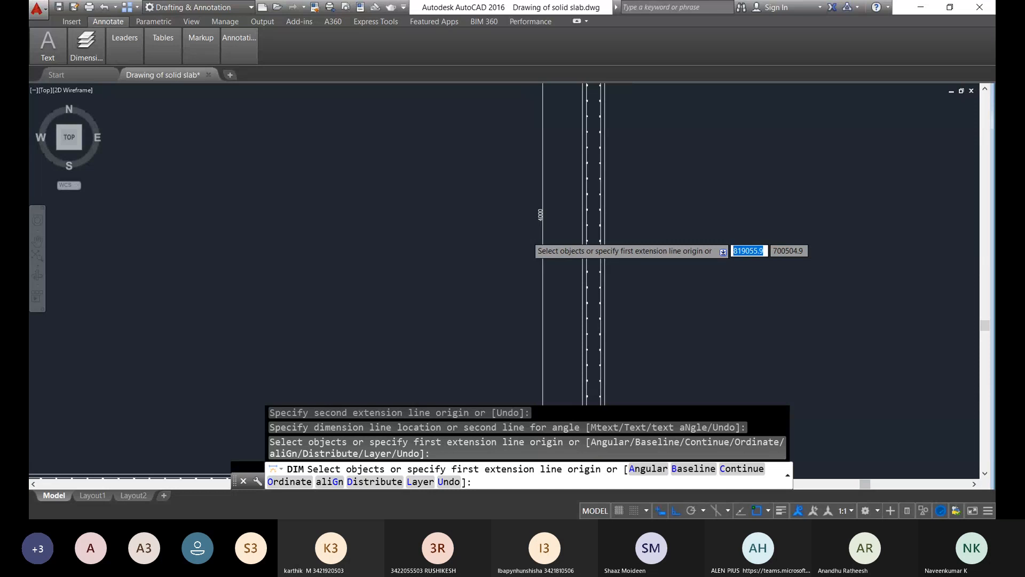
scroll(358, 216, "down", 5)
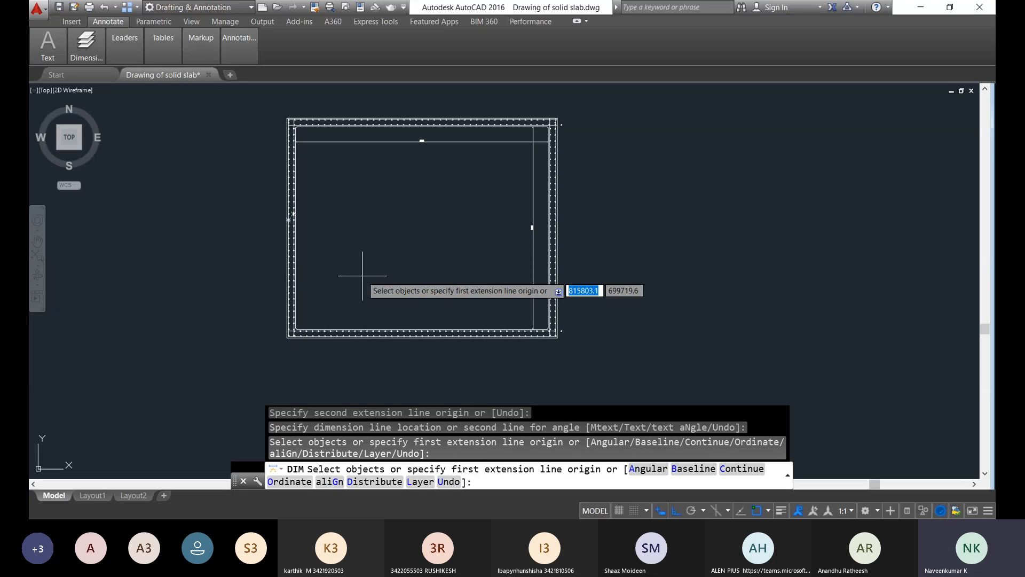
left_click(371, 233)
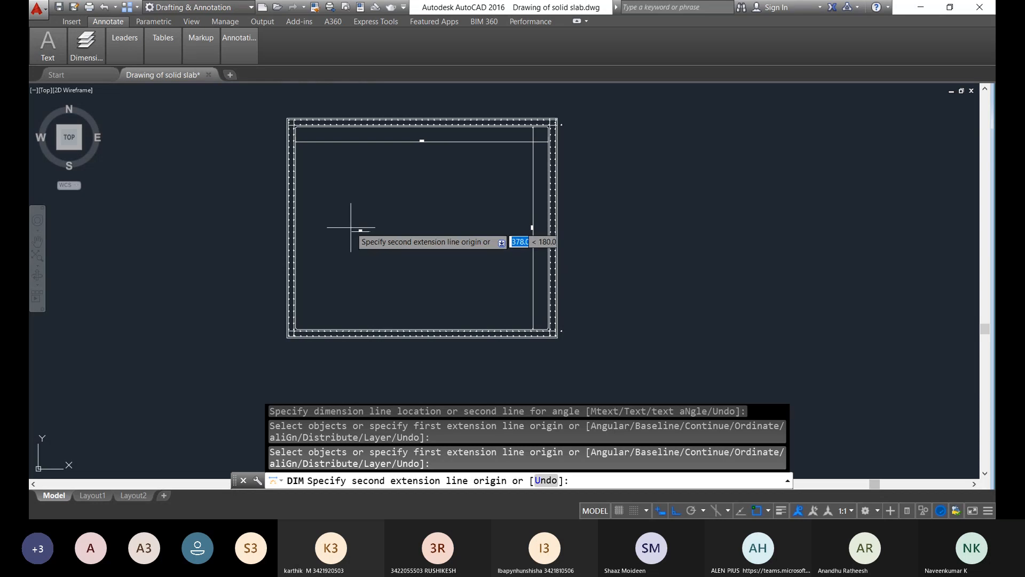
left_click(351, 223)
key("Escape")
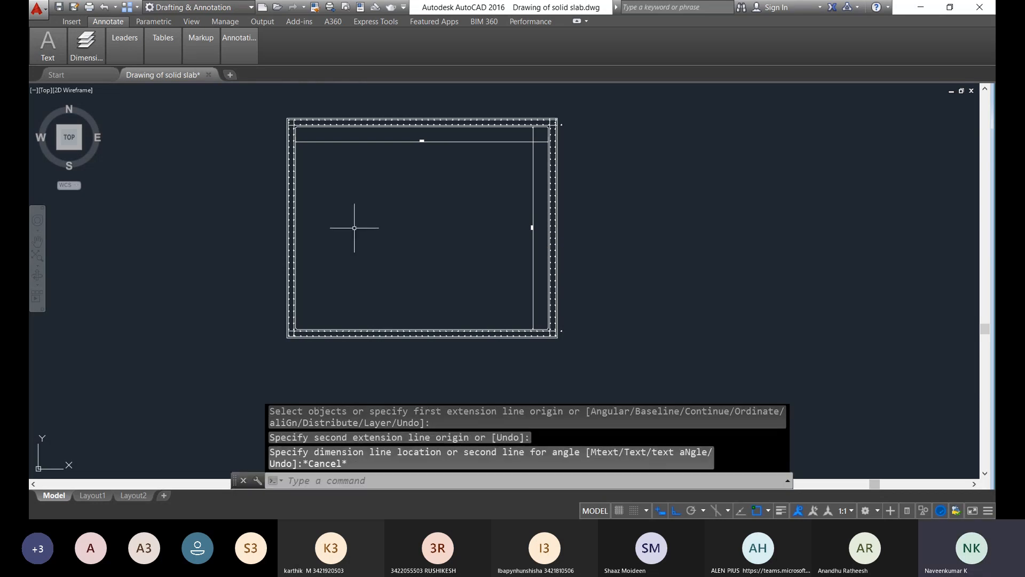
Step: Draw a multileader from the left wall's outer vertical bar line to a landing point inside the room, with Ortho off
type("mleader")
key("Return")
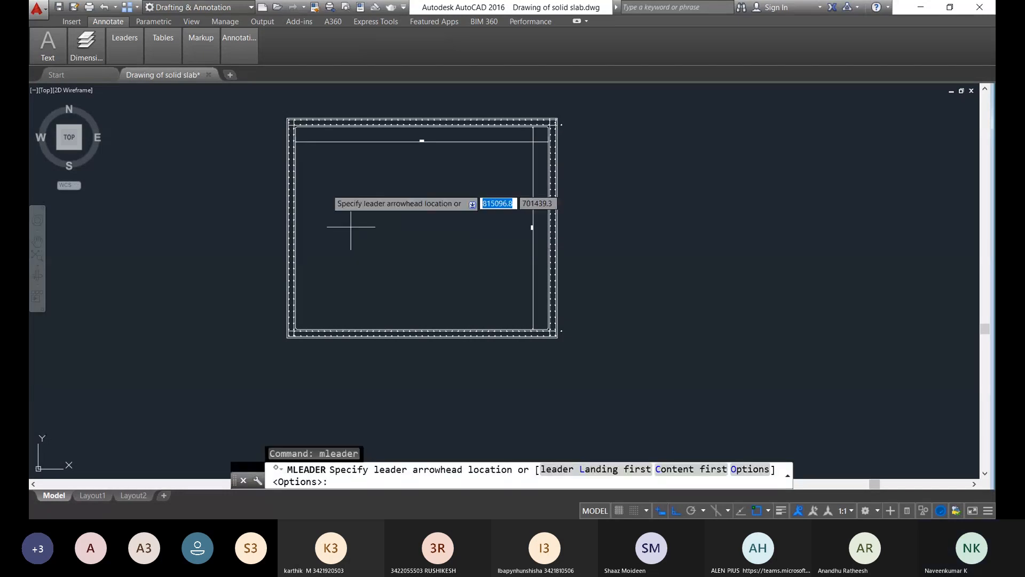
scroll(291, 225, "up", 5)
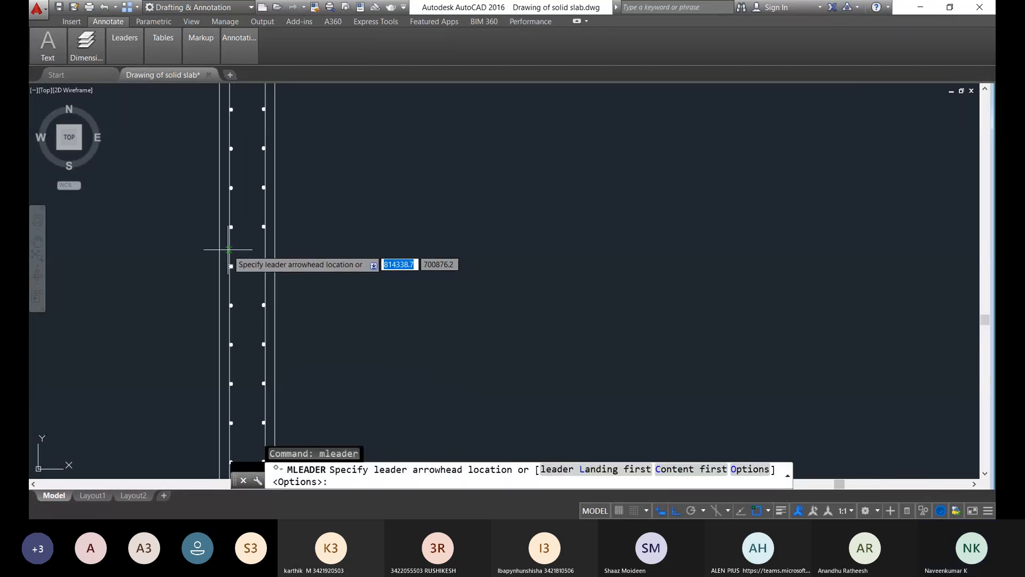
left_click(231, 264)
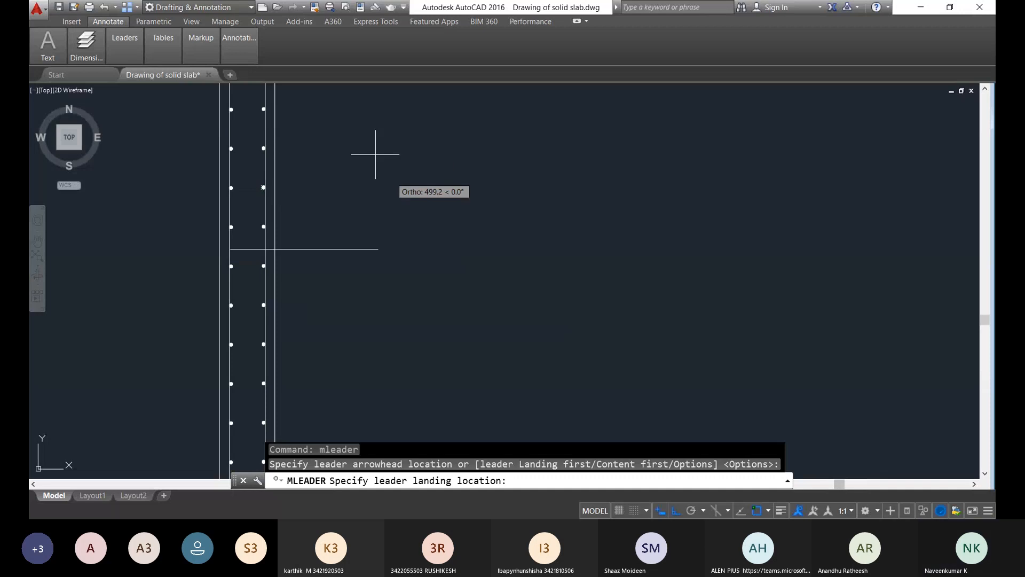
key("F8")
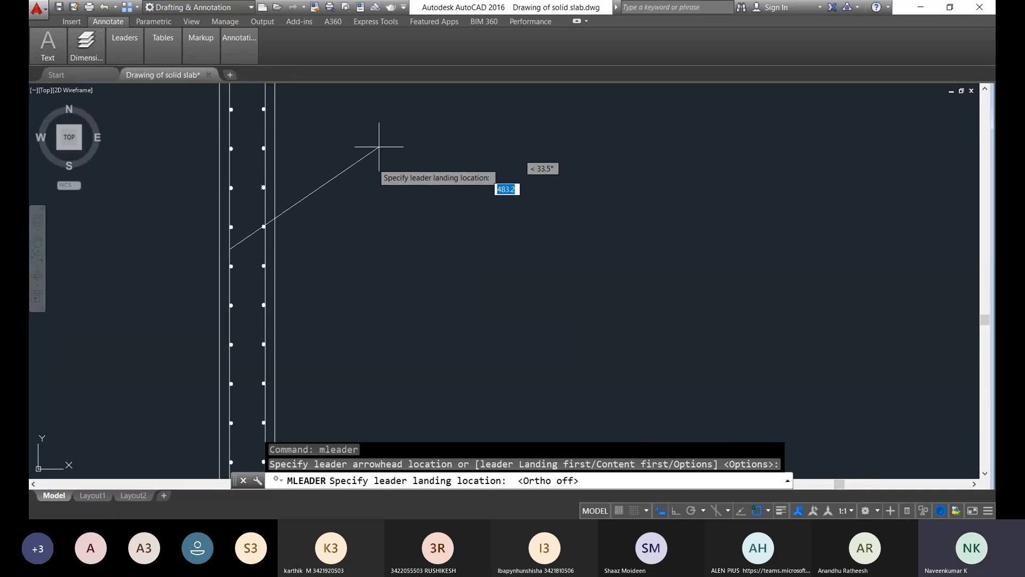
scroll(379, 146, "down", 2)
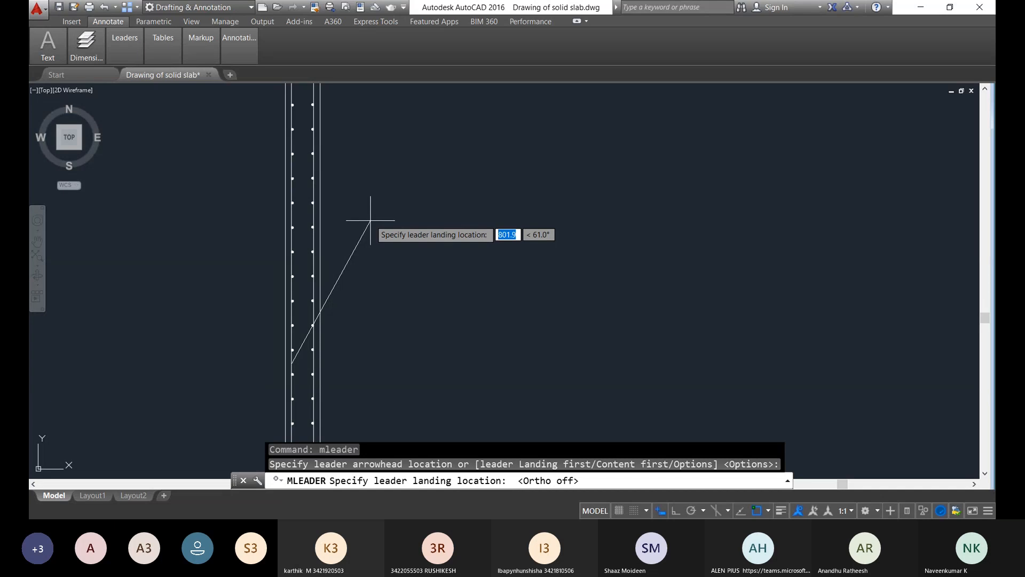
left_click(422, 264)
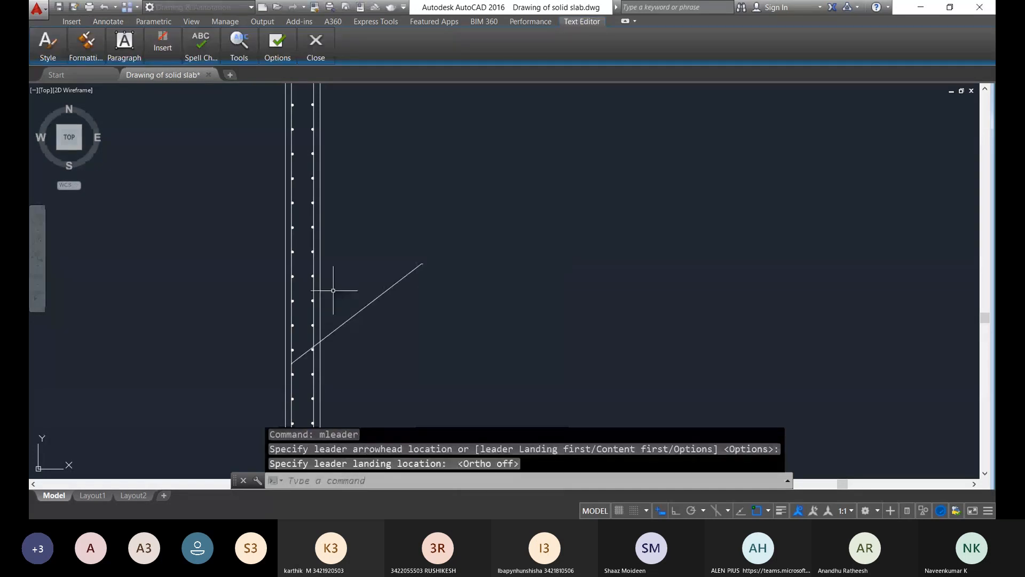
Step: Add a second multileader without text from the left wall's inner vertical bar line, ending at the first leader's landing point
scroll(309, 399, "up", 6)
key("Return")
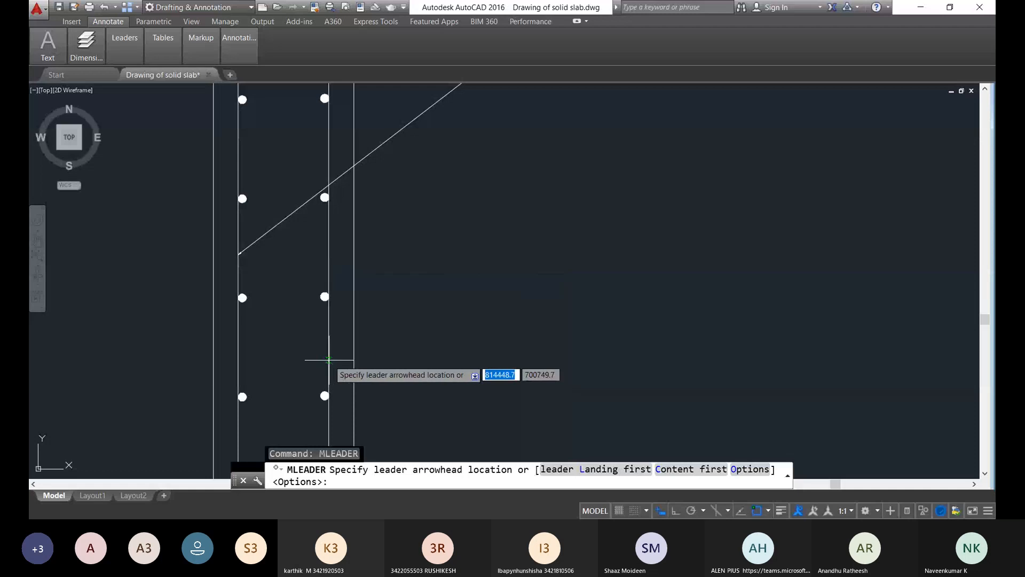
scroll(325, 397, "down", 2)
scroll(326, 403, "down", 2)
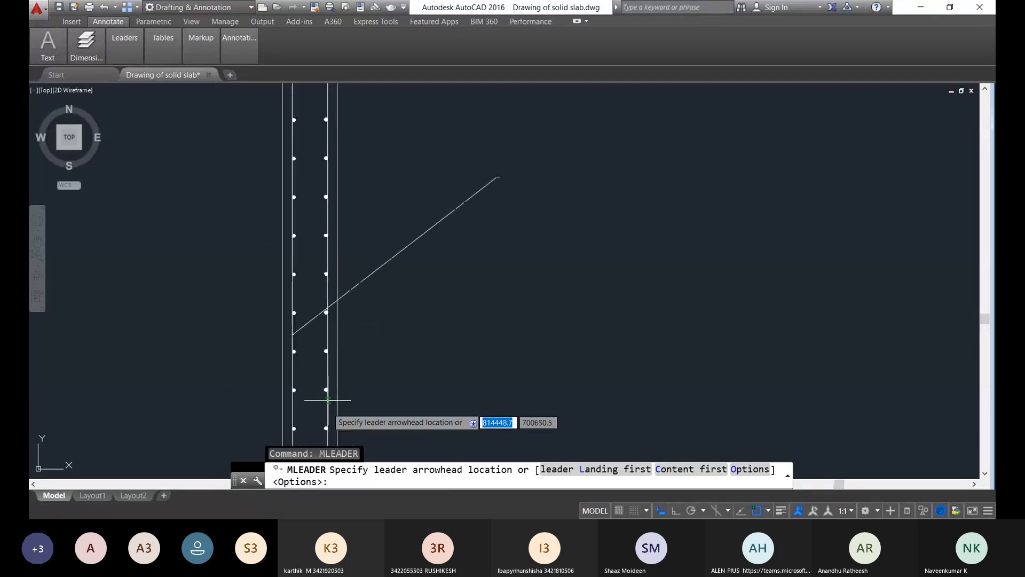
left_click(327, 408)
scroll(547, 114, "up", 2)
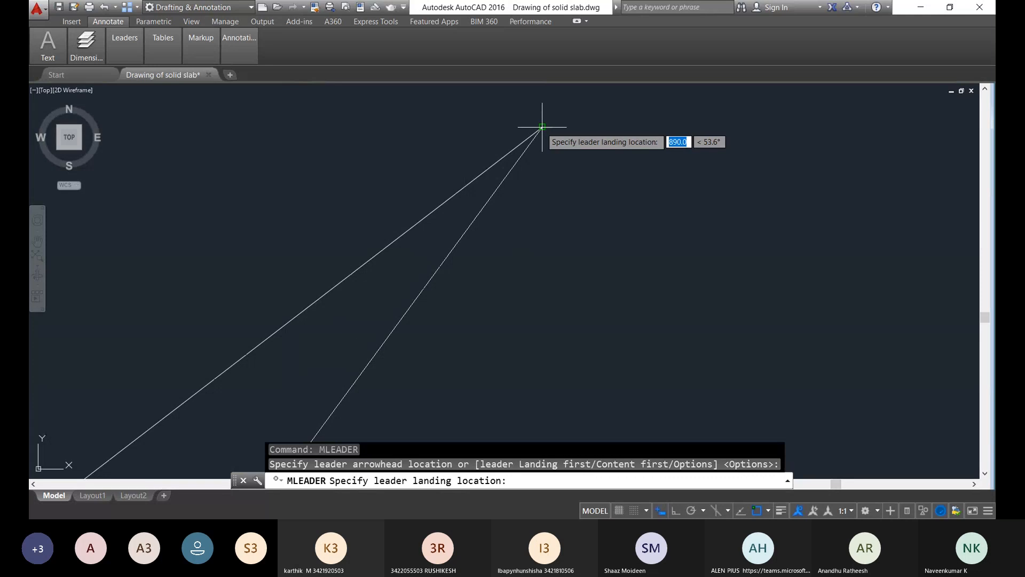
left_click(542, 127)
scroll(544, 291, "down", 5)
right_click(567, 289)
left_click(557, 329)
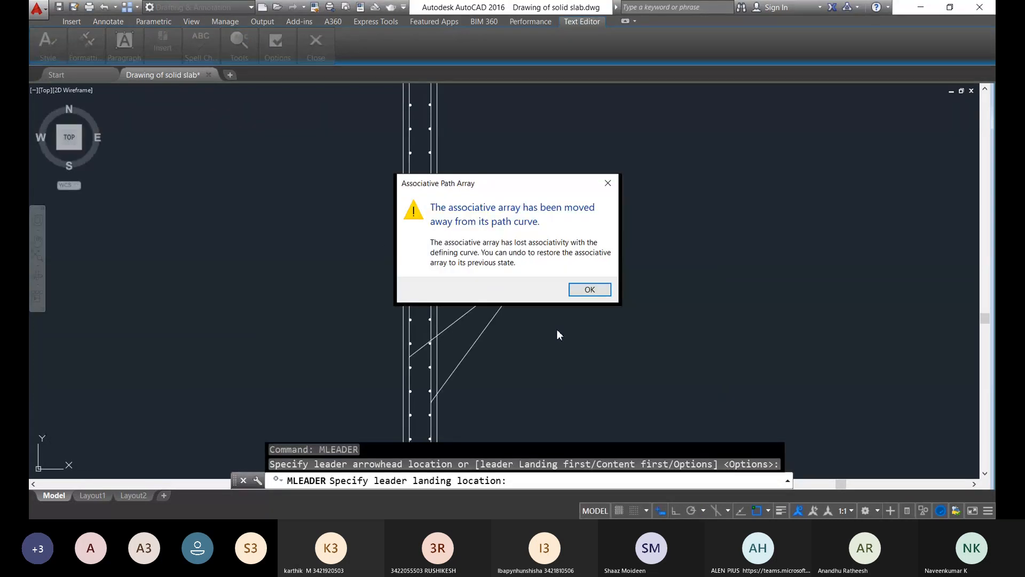
left_click(601, 184)
key("Escape")
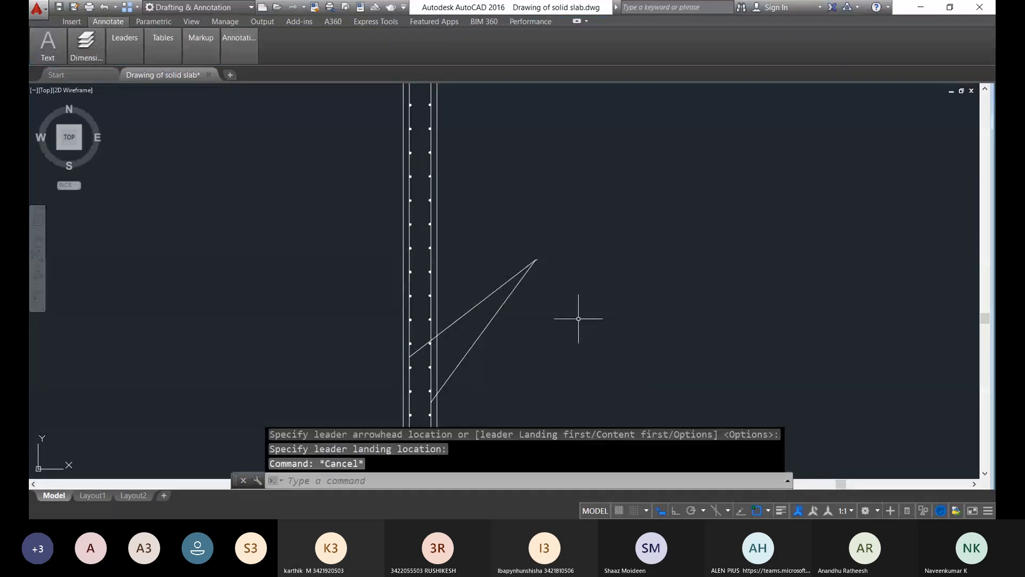
Step: Place a third multileader from the left wall's inner vertical bar line to the shared landing point of the other two leaders
right_click(584, 322)
left_click(589, 326)
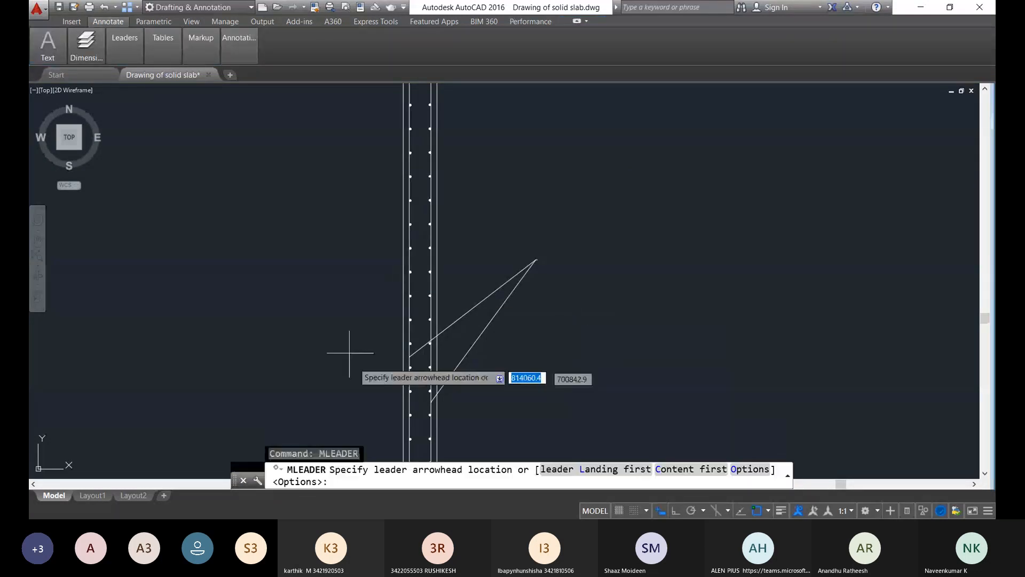
left_click(458, 393)
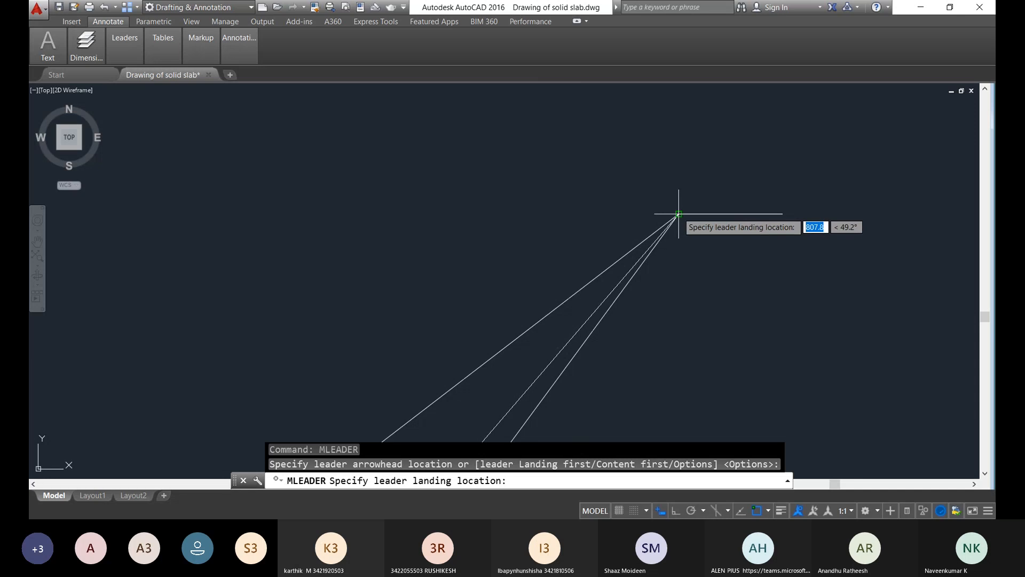
left_click(677, 213)
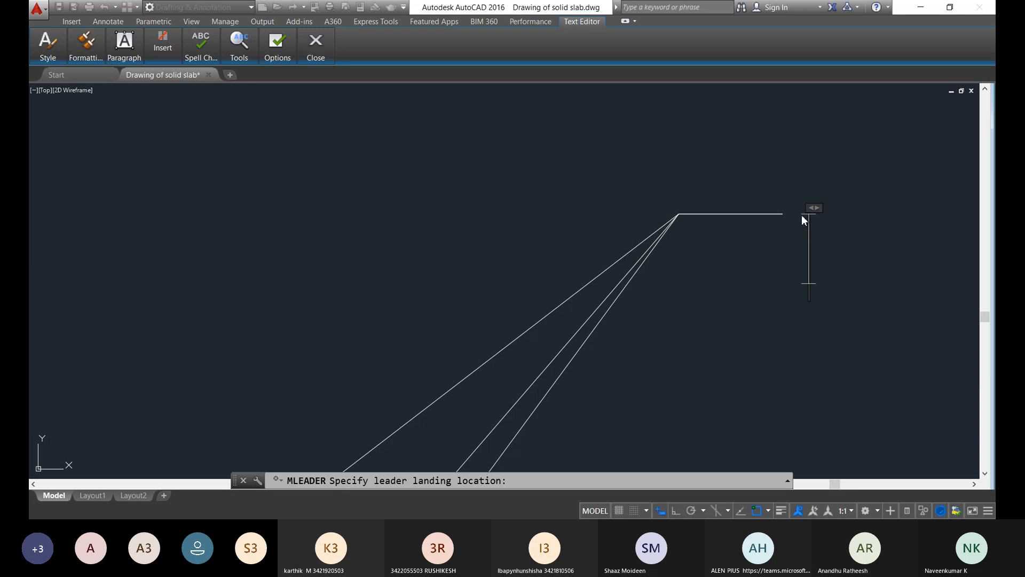
Step: Enter the third leader's note as "#8 mm @ 200 c/c BOTH WAYS" and finish the text
type("#")
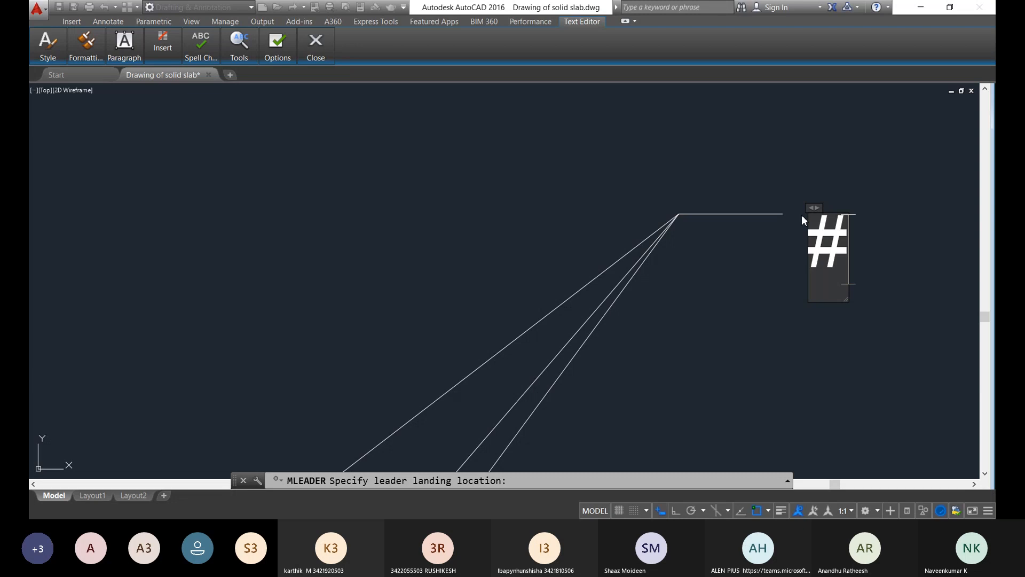
type("8 mm ")
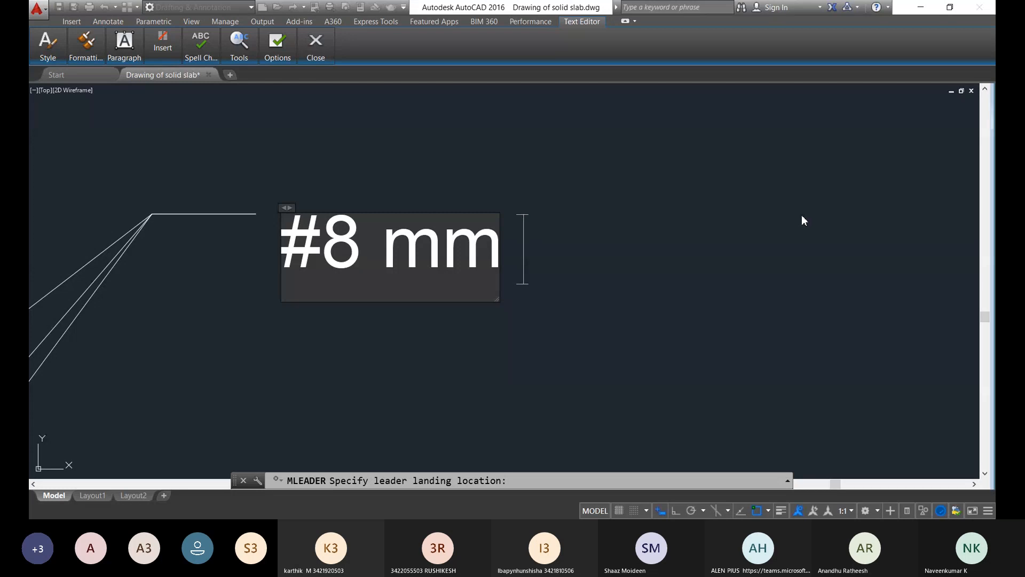
type("@ 20")
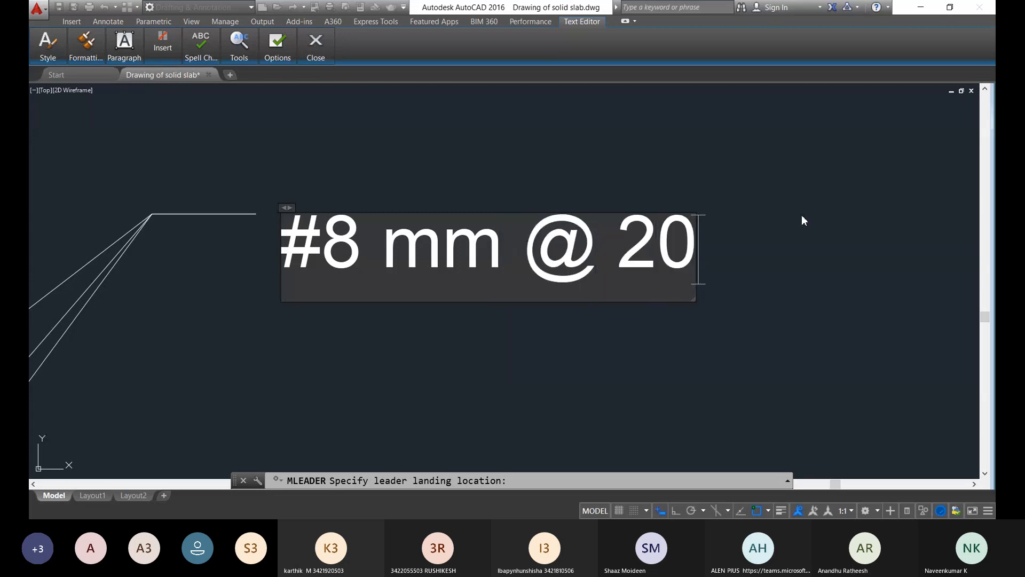
type("0 c")
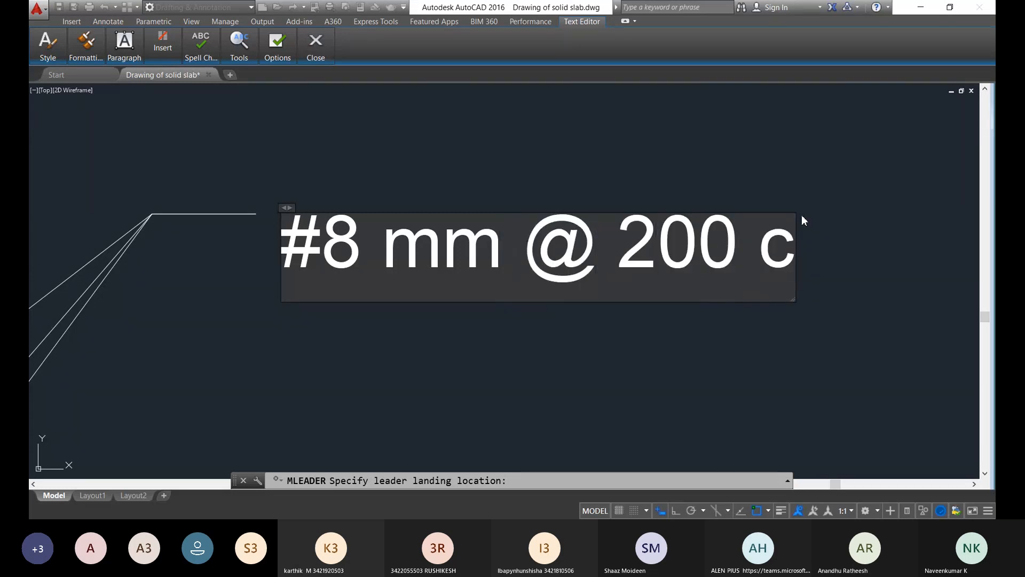
type("/c")
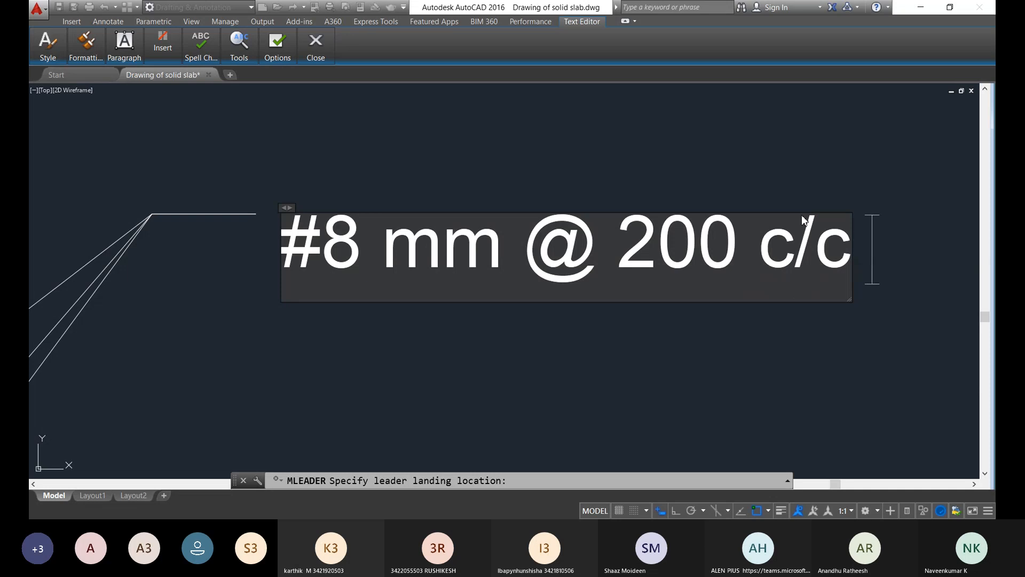
type(" BOTH WAYS")
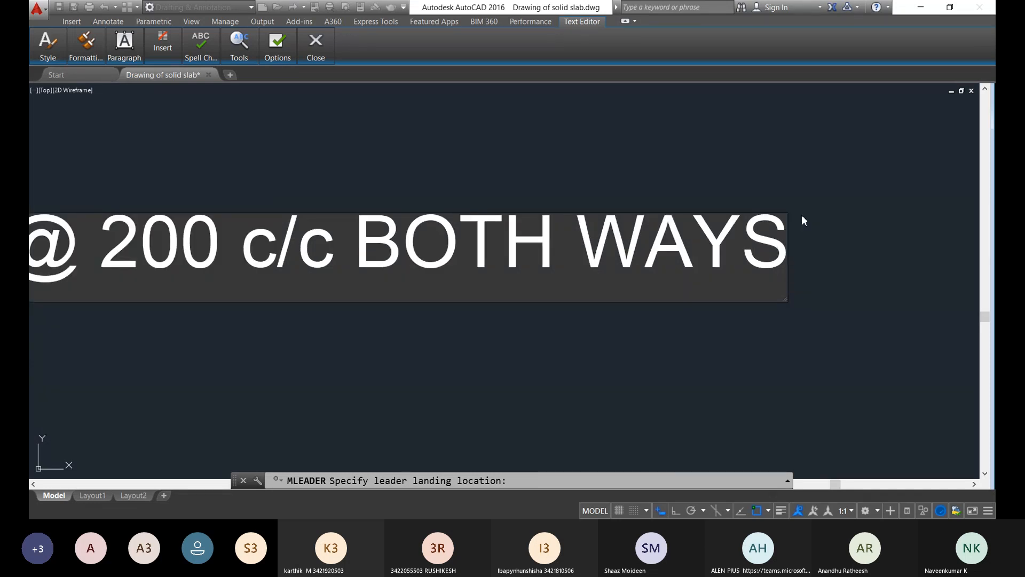
key("Return")
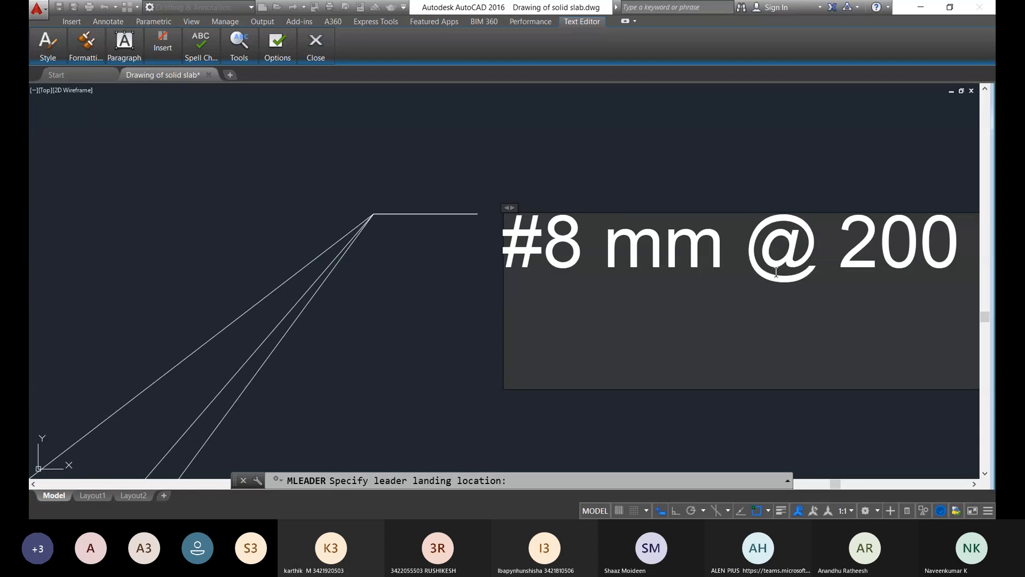
left_click(425, 332)
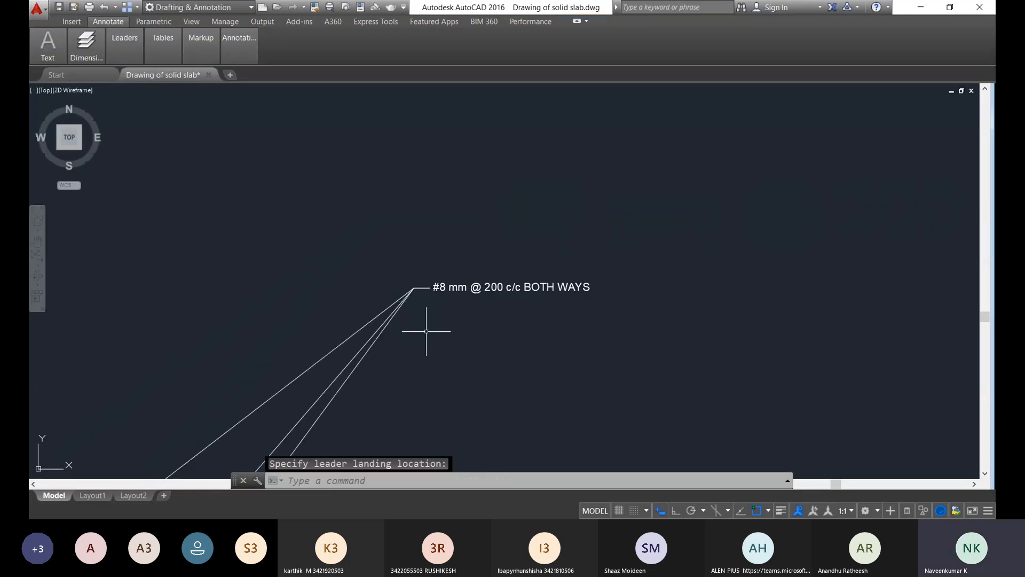
Step: Insert a space after the # in the leader note so that it reads "# 8 mm @ 200 c/c BOTH WAYS"
scroll(426, 332, "down", 4)
middle_click_drag(425, 331, 472, 266)
scroll(464, 304, "down", 4)
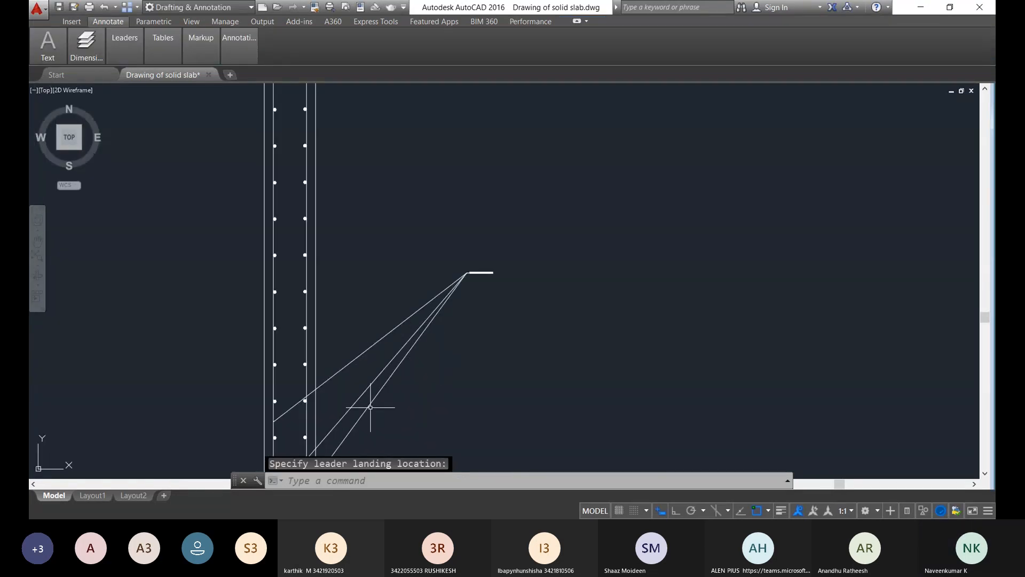
scroll(445, 242, "down", 6)
scroll(445, 242, "up", 5)
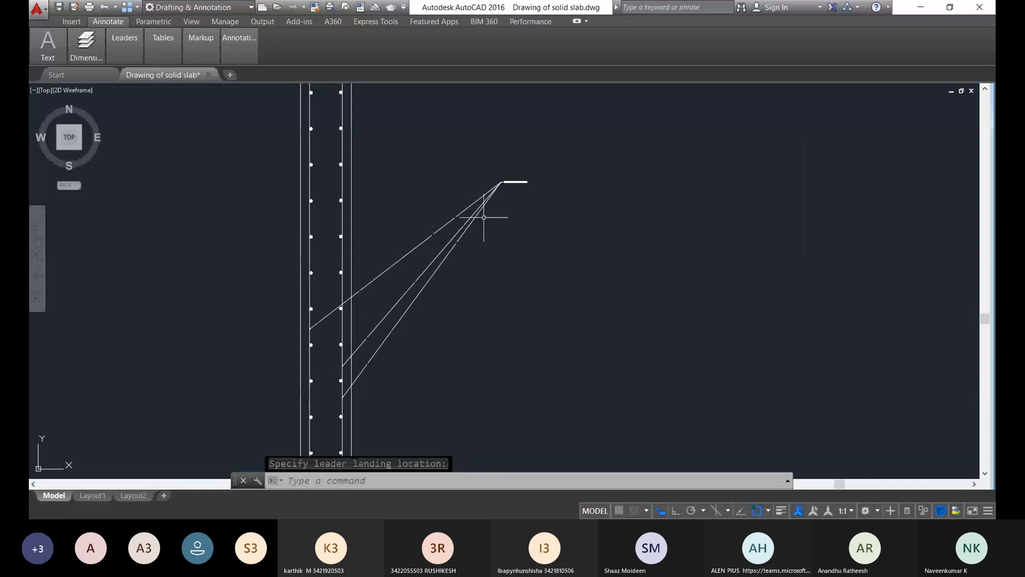
scroll(498, 173, "up", 3)
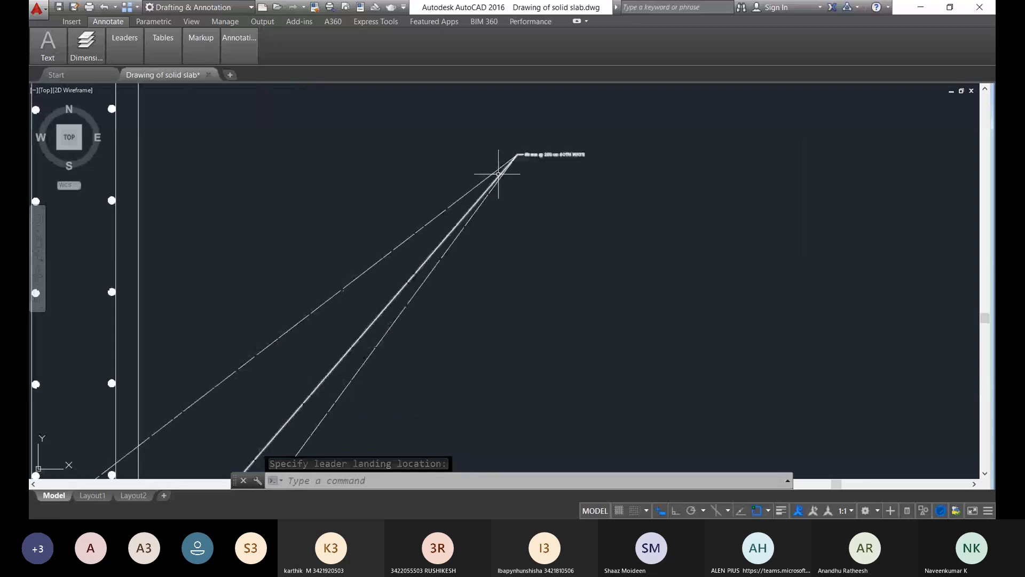
double_click(533, 154)
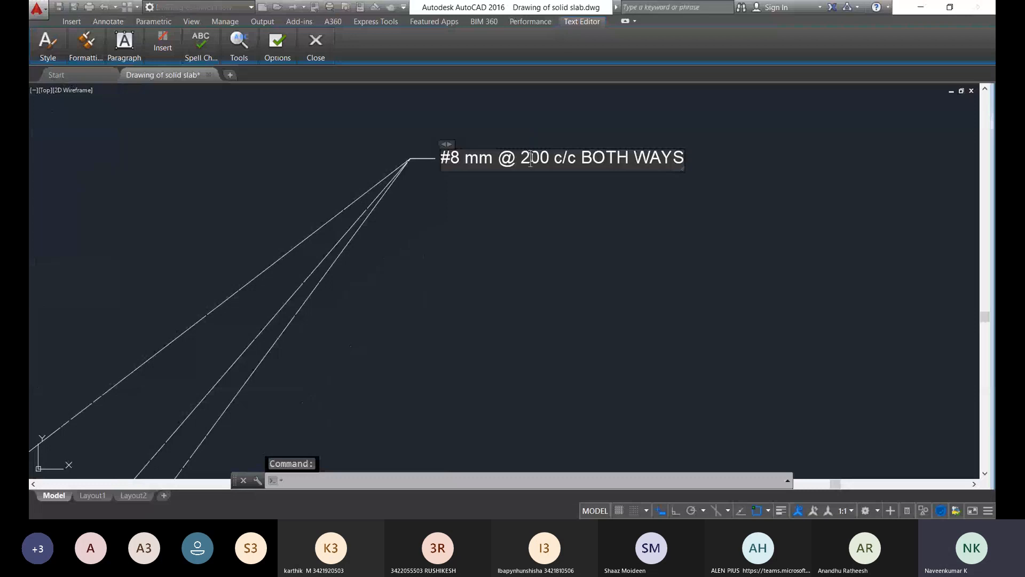
left_click(448, 159)
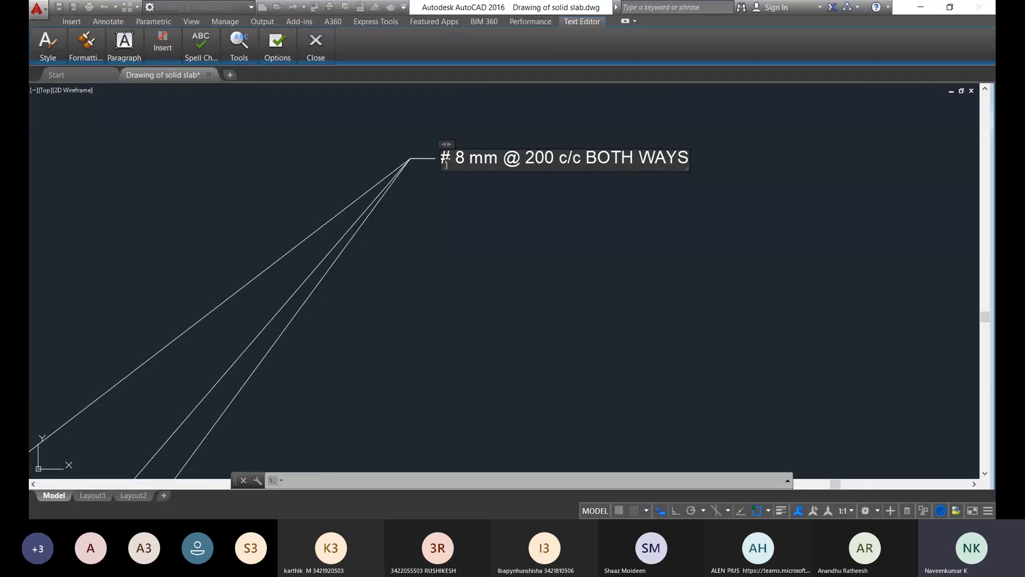
Step: Set the text height of the entire leader note to 150 and finish editing it
key("Home")
key("ctrl+shift+Right")
key("ctrl+shift+Right")
key("ctrl+shift+Right")
key("ctrl+shift+Right")
key("ctrl+shift+Right")
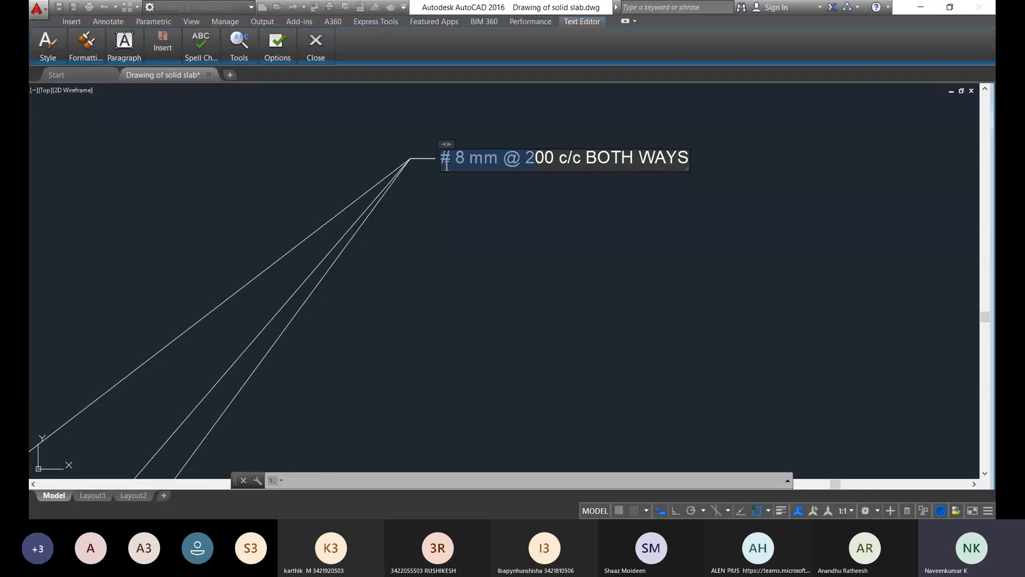
key("ctrl+shift+Right")
key("ctrl+shift+Right")
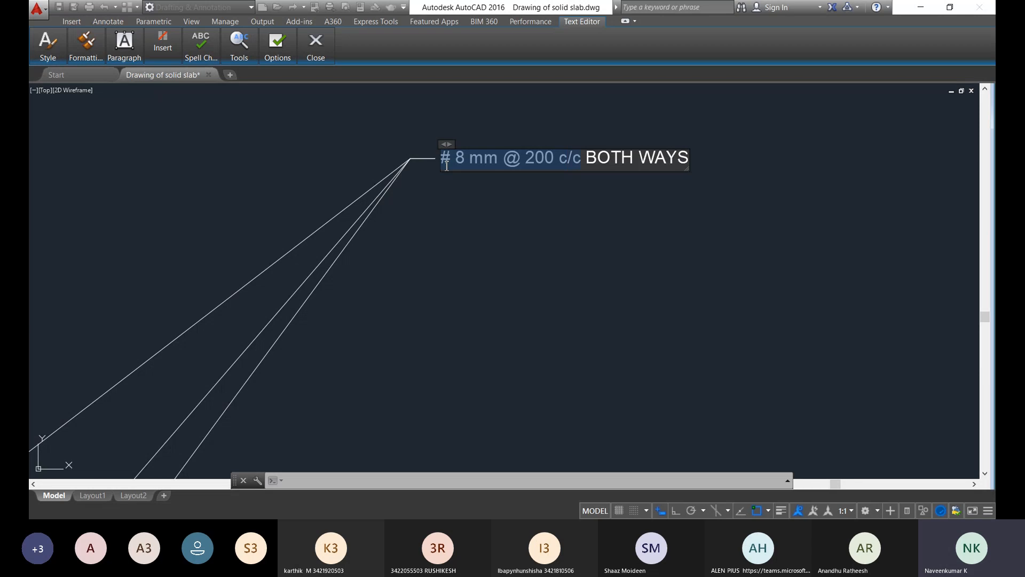
key("ctrl+shift+Right")
key("ctrl+shift+Right")
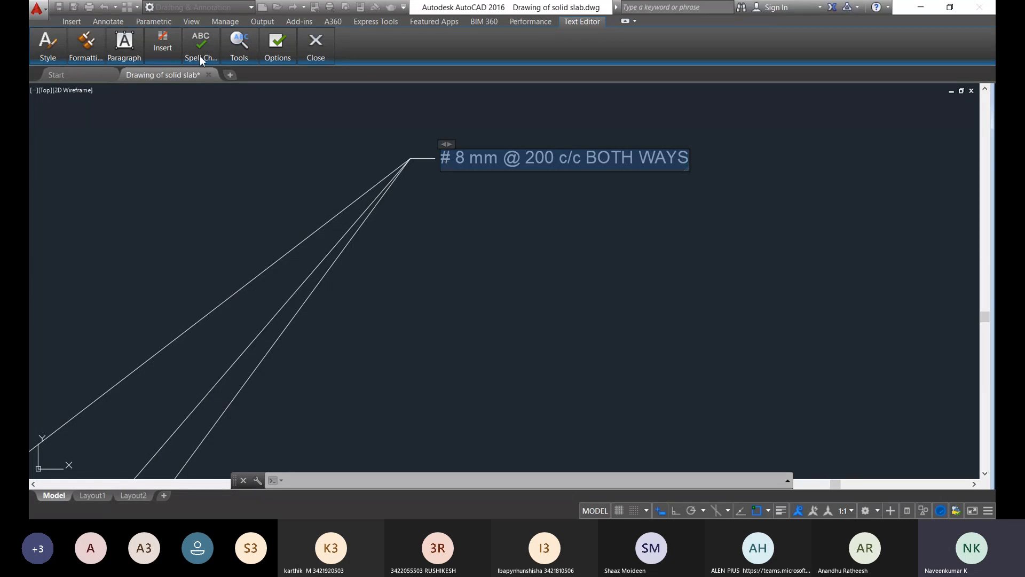
left_click(48, 44)
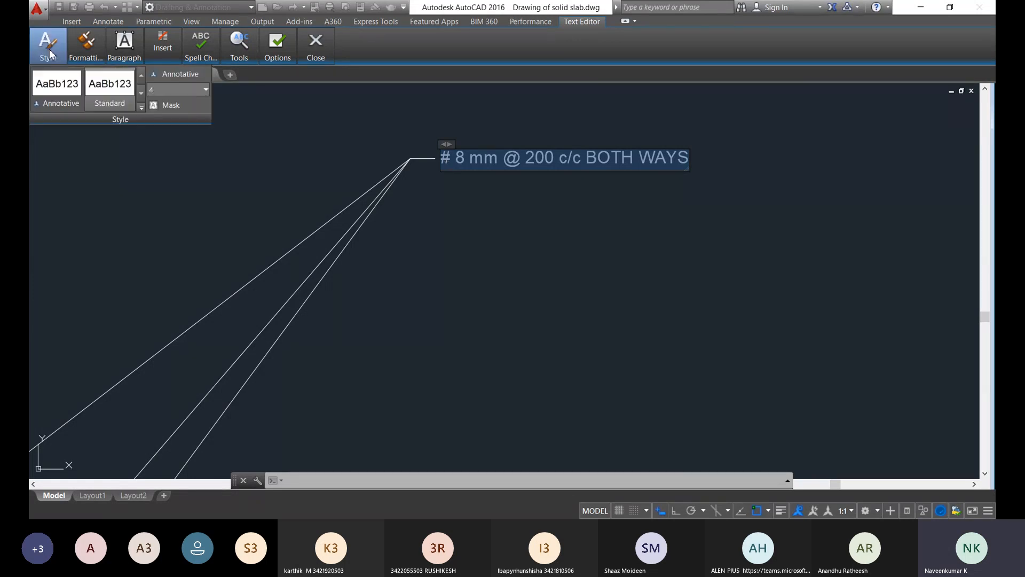
left_click(203, 90)
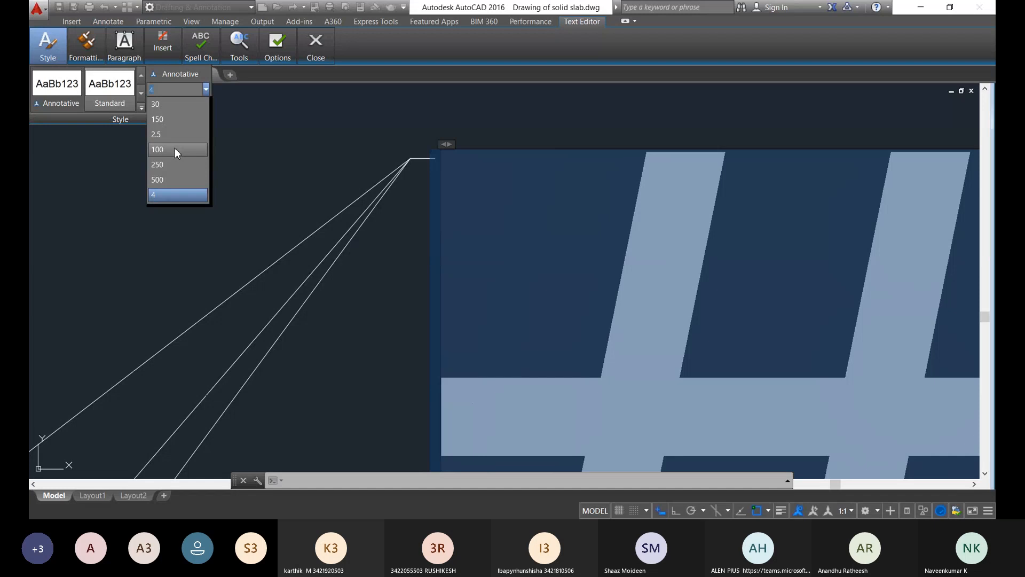
left_click(175, 120)
left_click(372, 268)
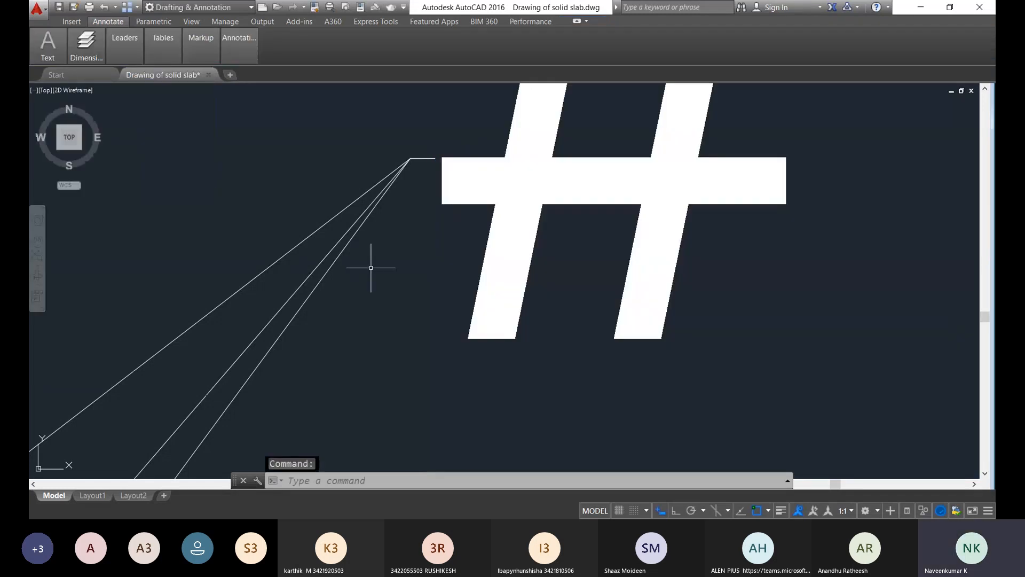
scroll(372, 268, "down", 5)
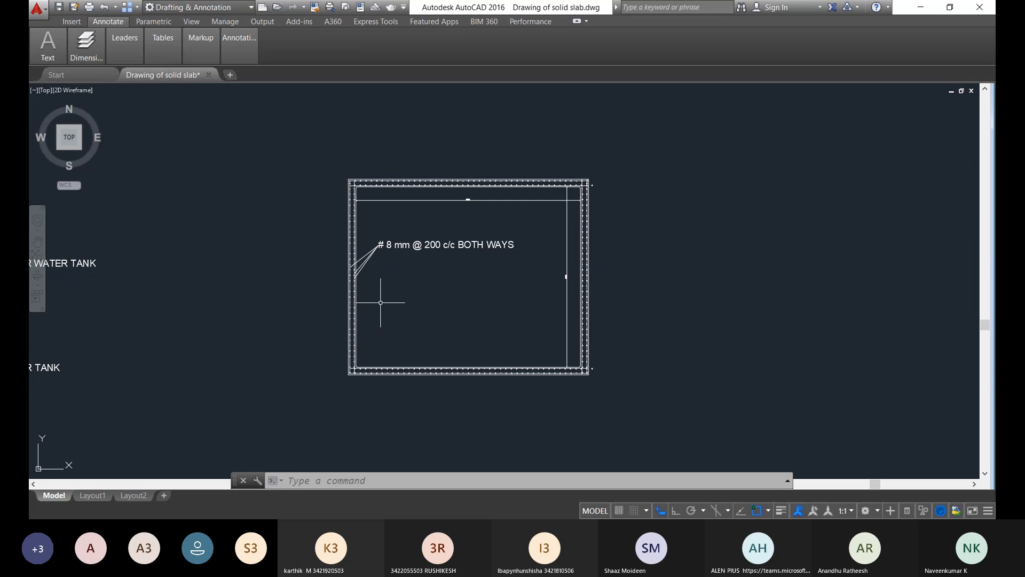
scroll(401, 300, "up", 4)
right_click(403, 302)
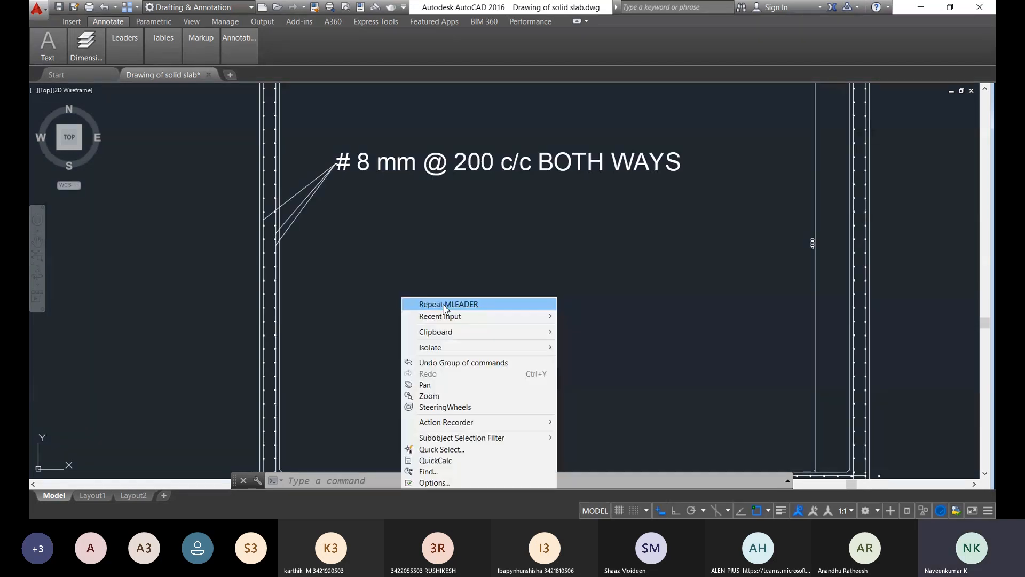
left_click(443, 304)
scroll(320, 268, "down", 2)
scroll(313, 262, "up", 6)
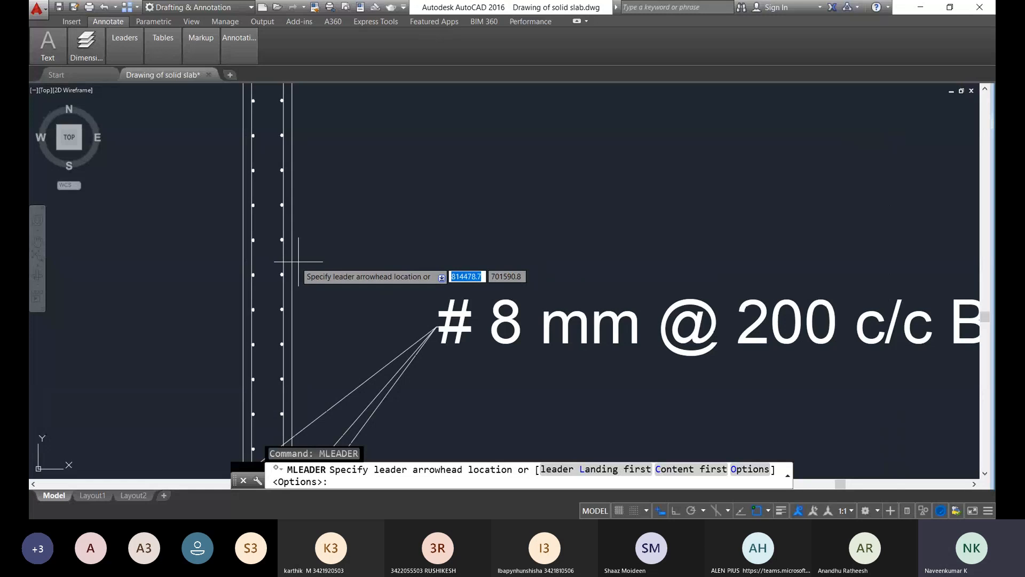
left_click(284, 254)
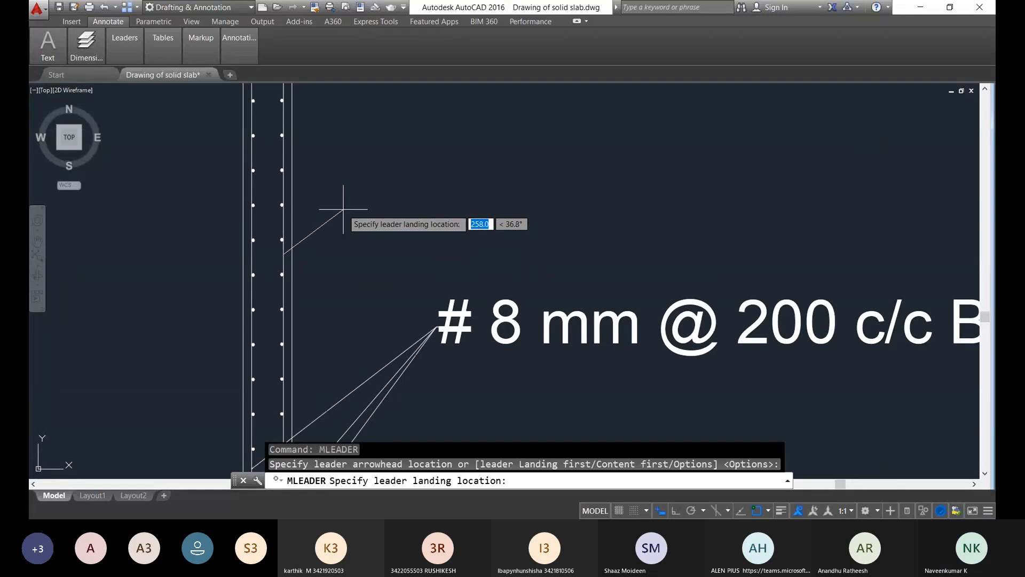
key("Escape")
Step: Place a multileader from an inner bar dot of the left wall to a landing point inside the plan, above the 8 mm note
right_click(344, 210)
left_click(373, 217)
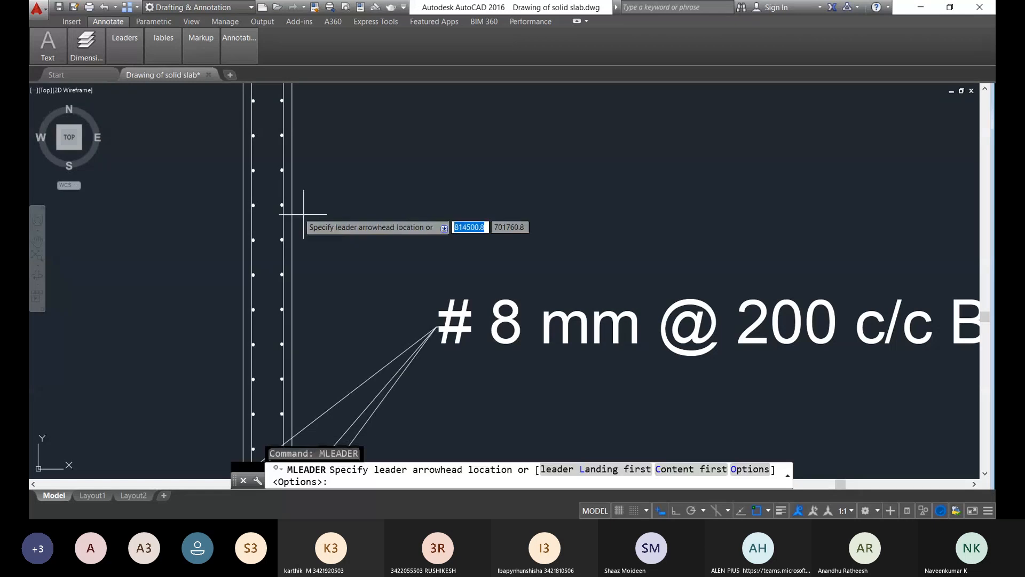
scroll(283, 208, "up", 2)
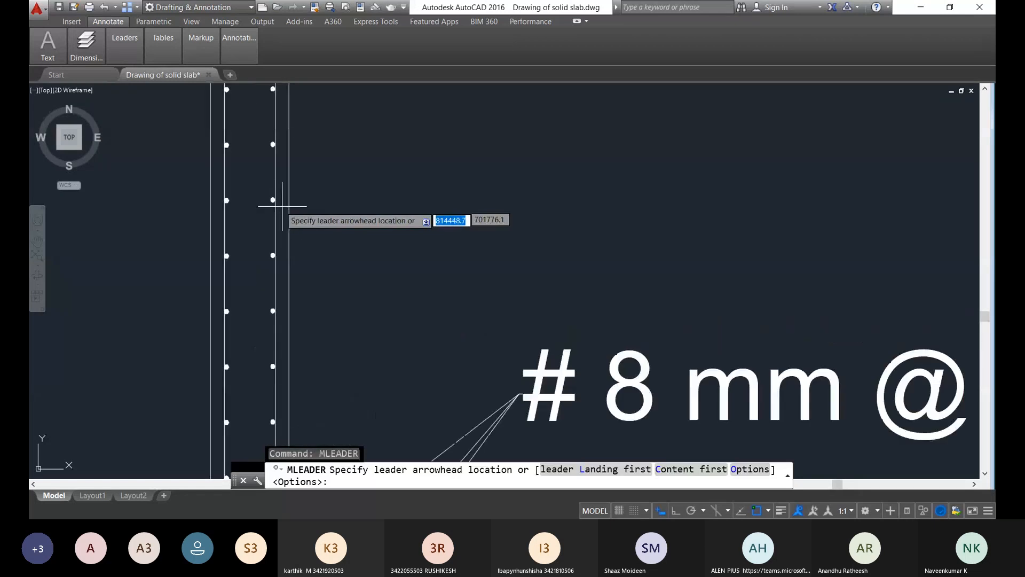
left_click(282, 206)
scroll(366, 408, "down", 4)
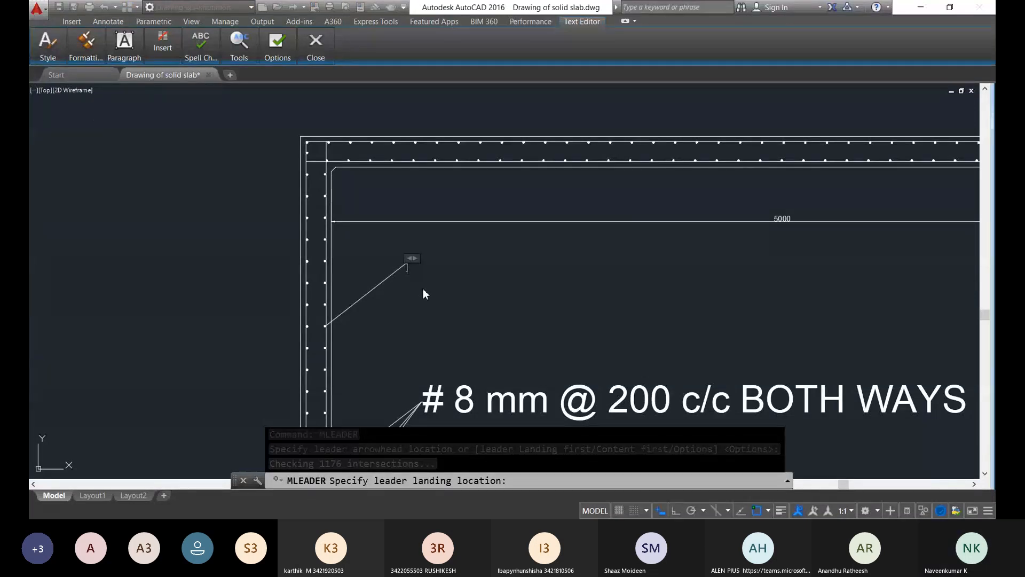
Step: Enter the new leader's note as "# 12 MM @ 120 C/C BOTH WAYS" and finish the text
type("#")
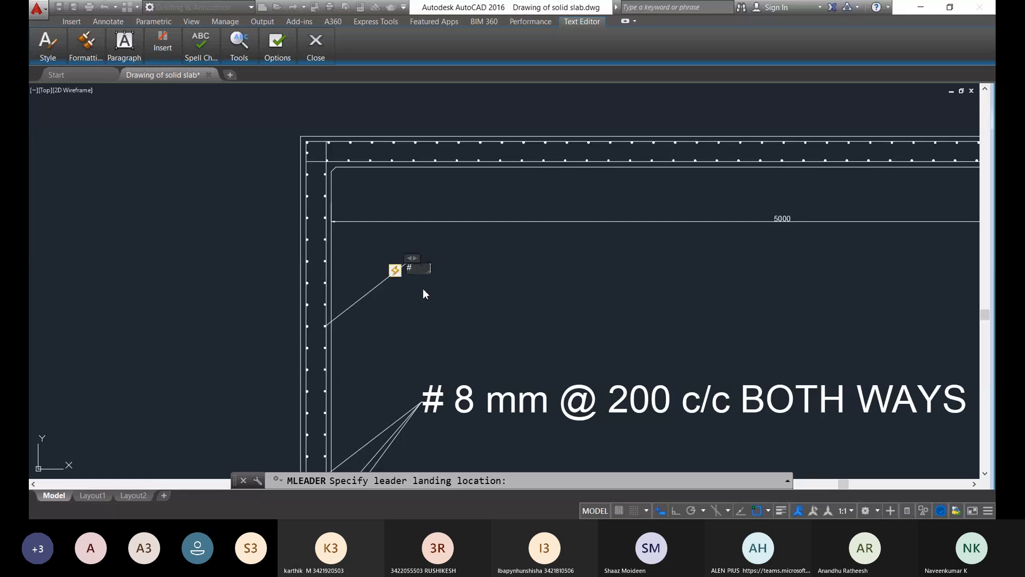
key("BackSpace")
type("12 MM @ 120")
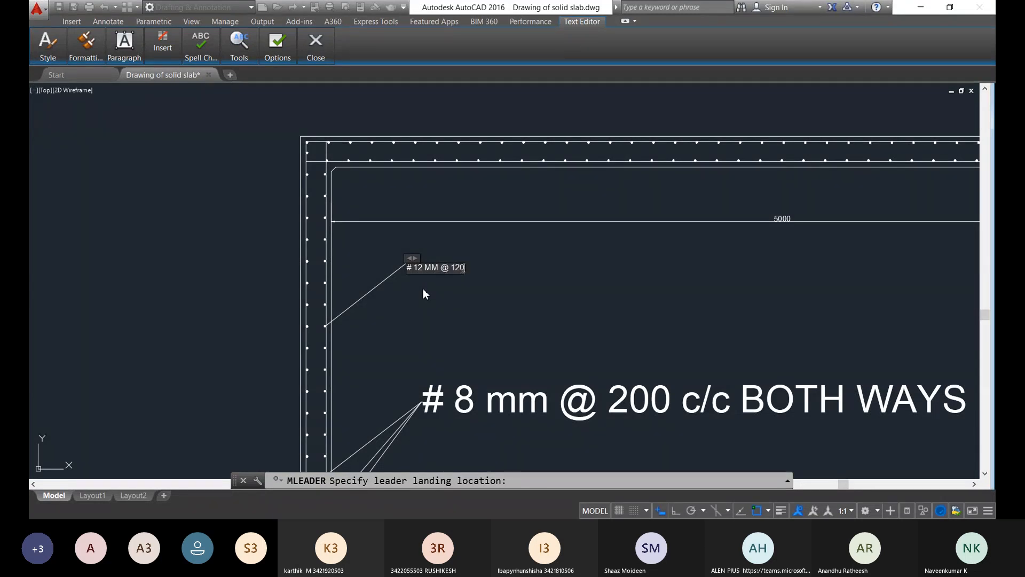
type(" C/C BOTHN")
key("BackSpace")
type("WA")
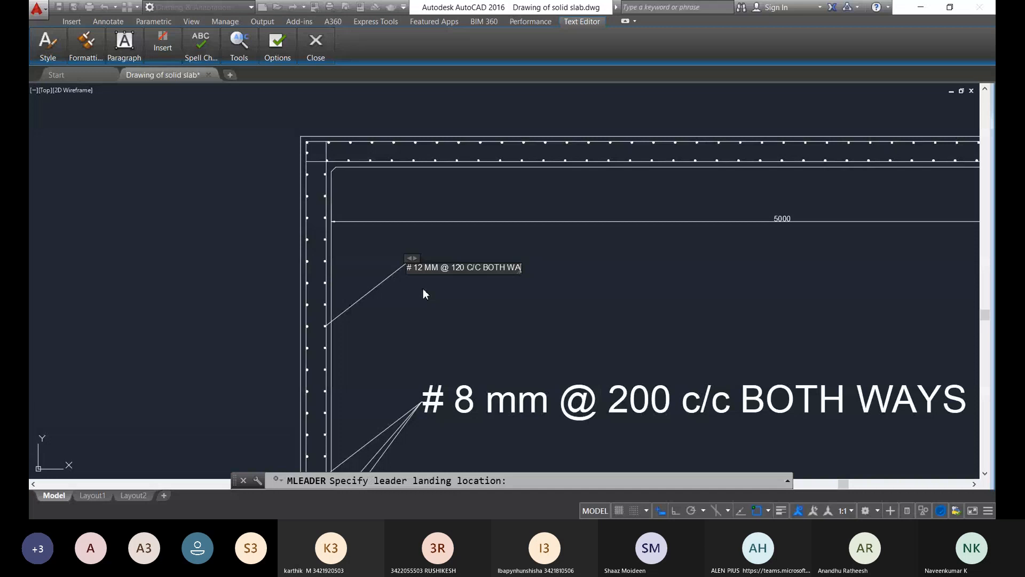
type("YS")
key("Escape")
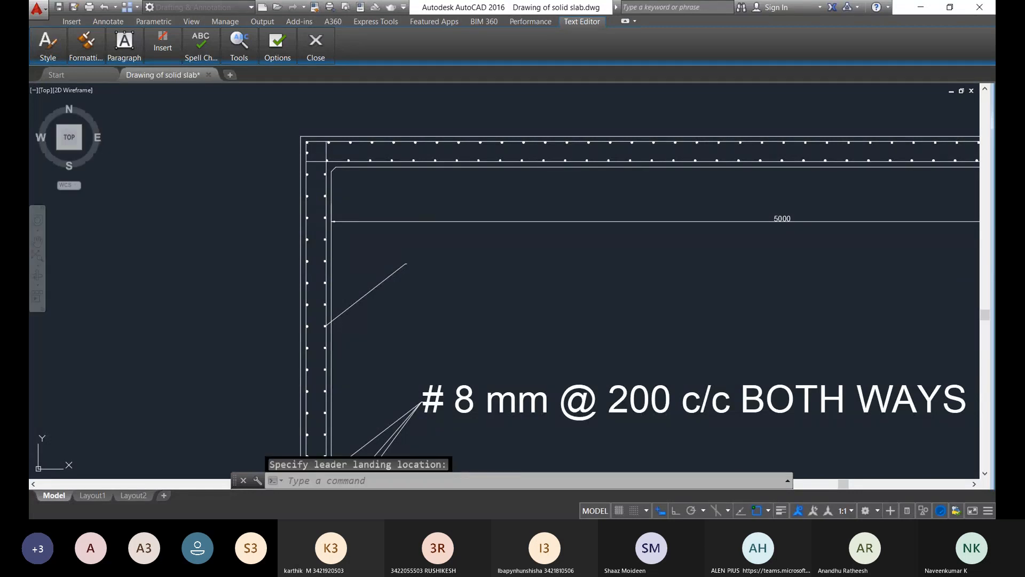
Step: Set the text height of the entire 12 MM leader note to 150 and finish editing it
left_click(422, 264)
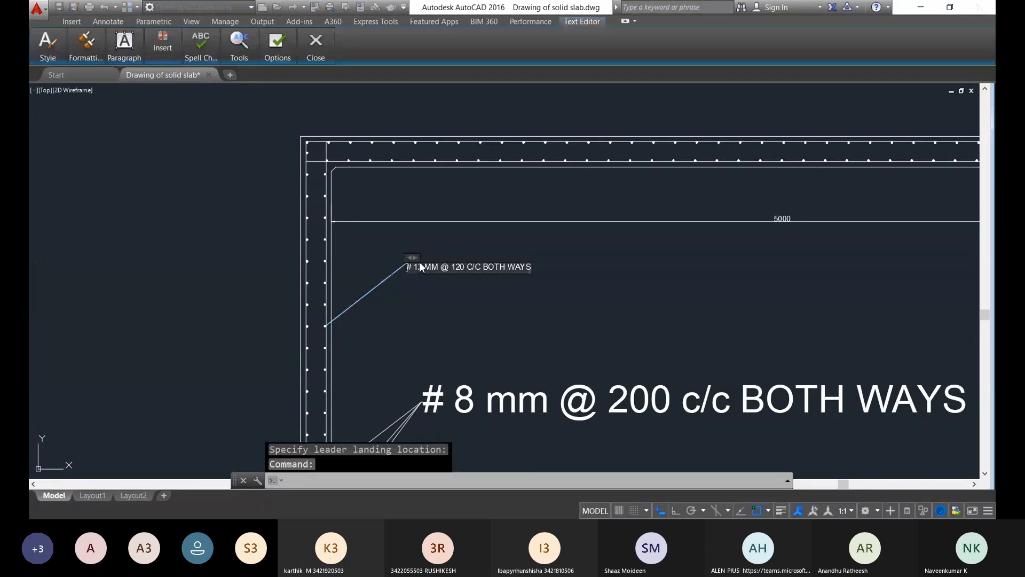
key("shift+Right")
key("shift+Right")
key("shift+Right")
key("shift+Right")
key("shift+Right")
key("shift+Right")
key("shift+Right")
key("shift+Right")
key("shift+Right")
key("shift+Right")
key("shift+Right")
key("shift+Right")
key("shift+Right")
key("shift+Right")
key("shift+Right")
key("shift+Right")
key("shift+Right")
key("shift+Right")
key("shift+Right")
key("shift+Right")
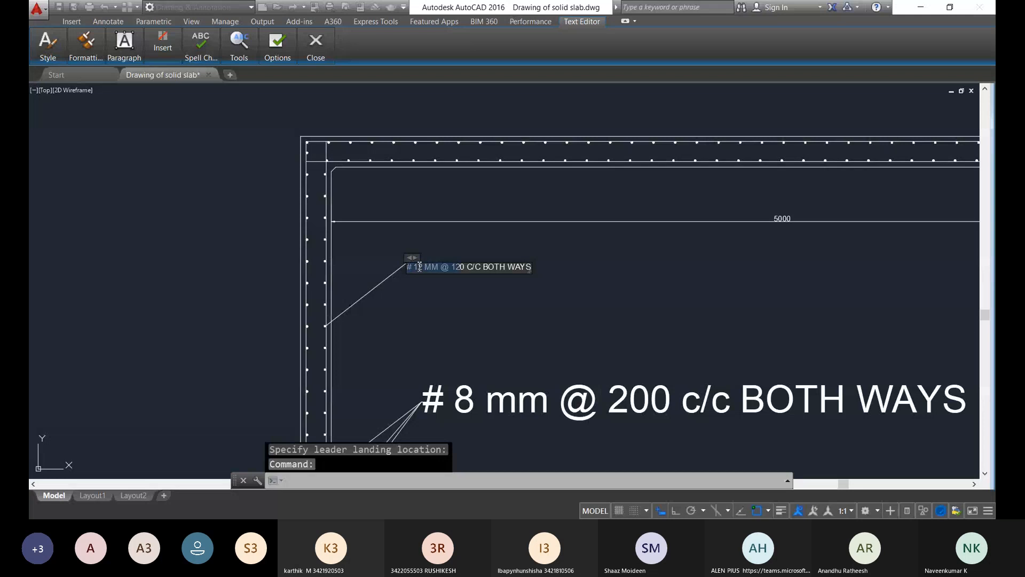
key("shift+Right")
key("shift+Right")
key("shift+Right")
key("shift+Right")
key("shift+Right")
key("shift+Right")
key("shift+Right")
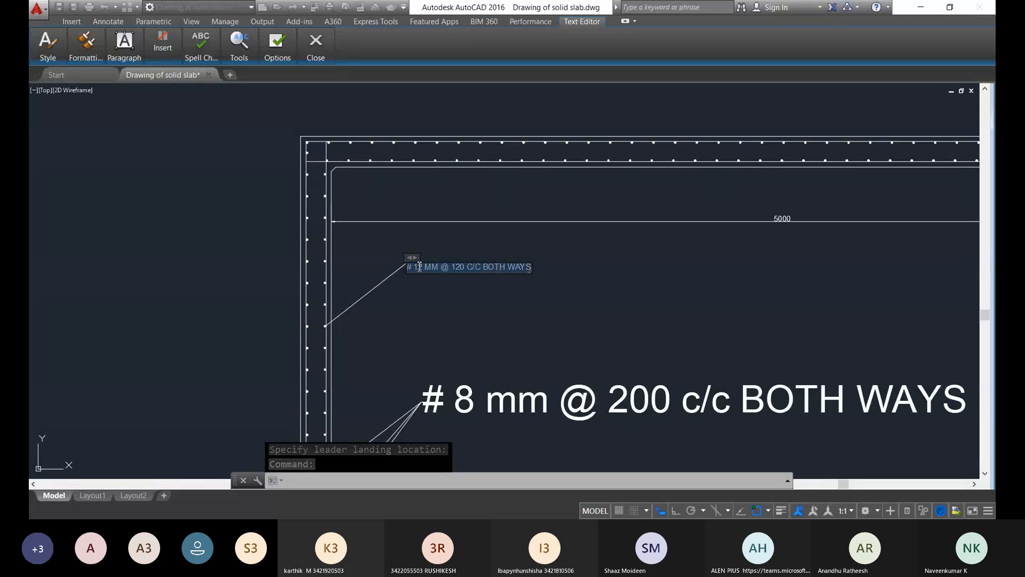
left_click(45, 53)
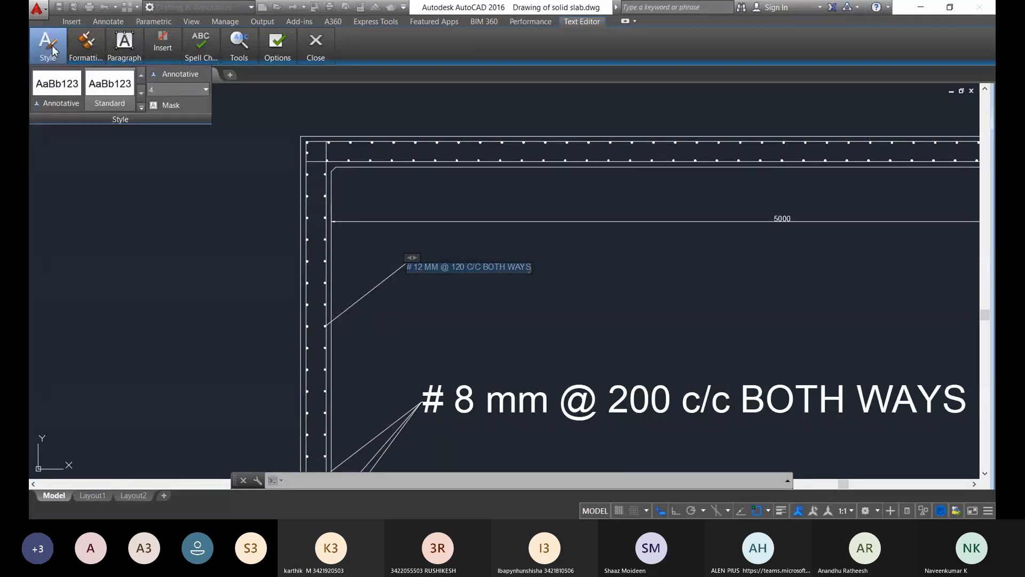
left_click(83, 91)
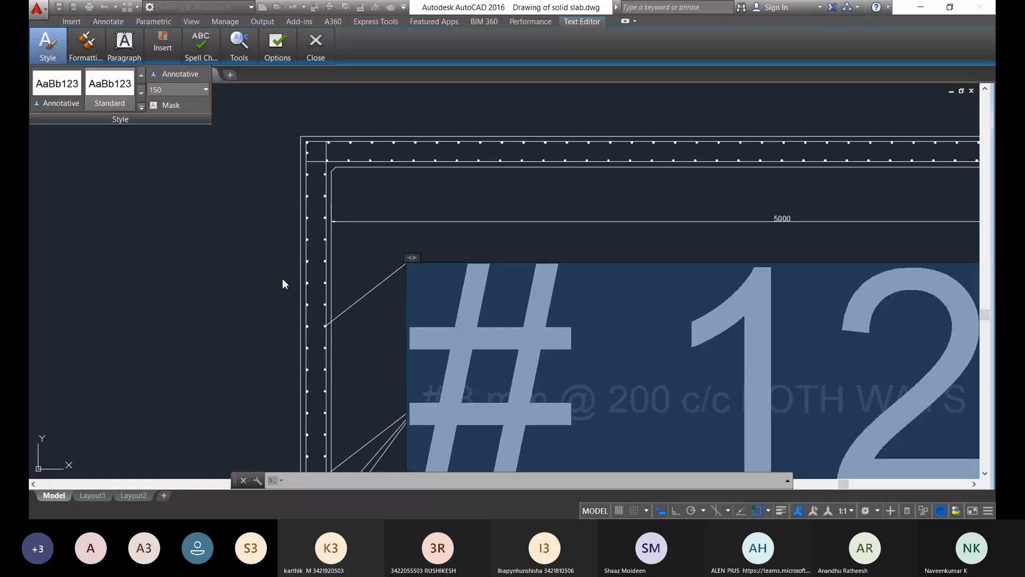
left_click(282, 279)
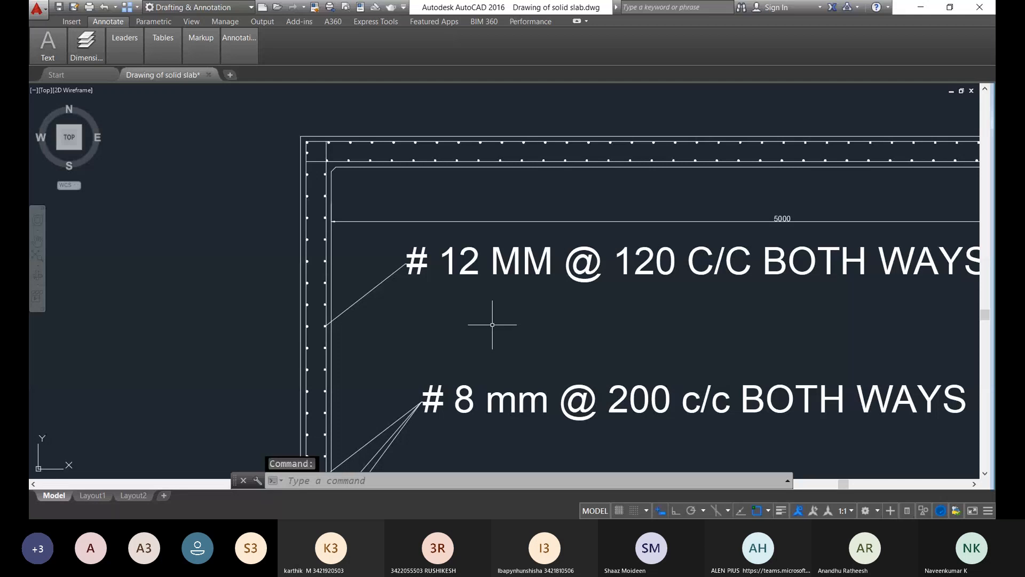
Step: Change the unit in the 12 MM leader note to lowercase so that it reads "# 12 mm @ 120 C/C BOTH WAYS"
double_click(535, 260)
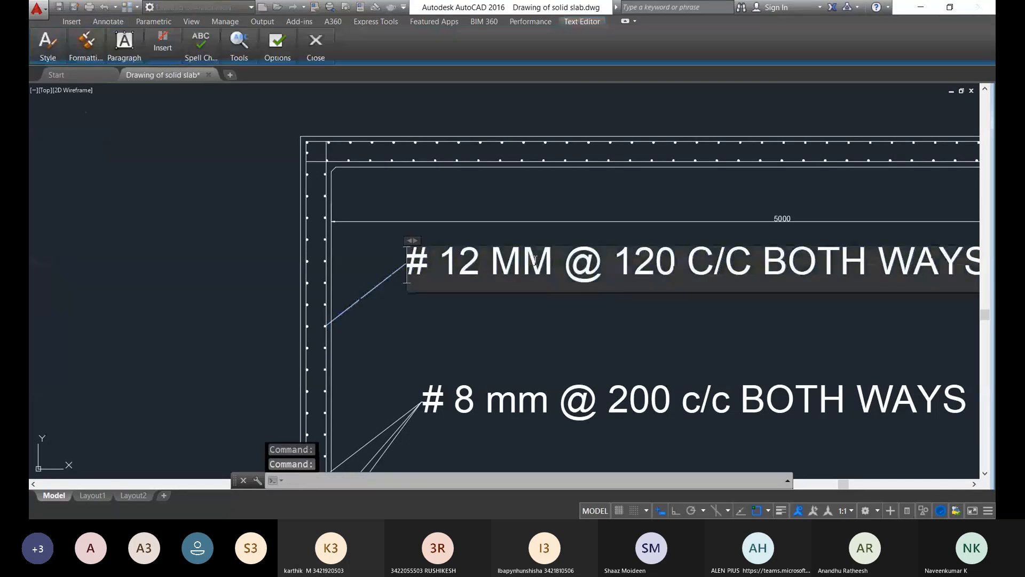
key("BackSpace")
key("BackSpace")
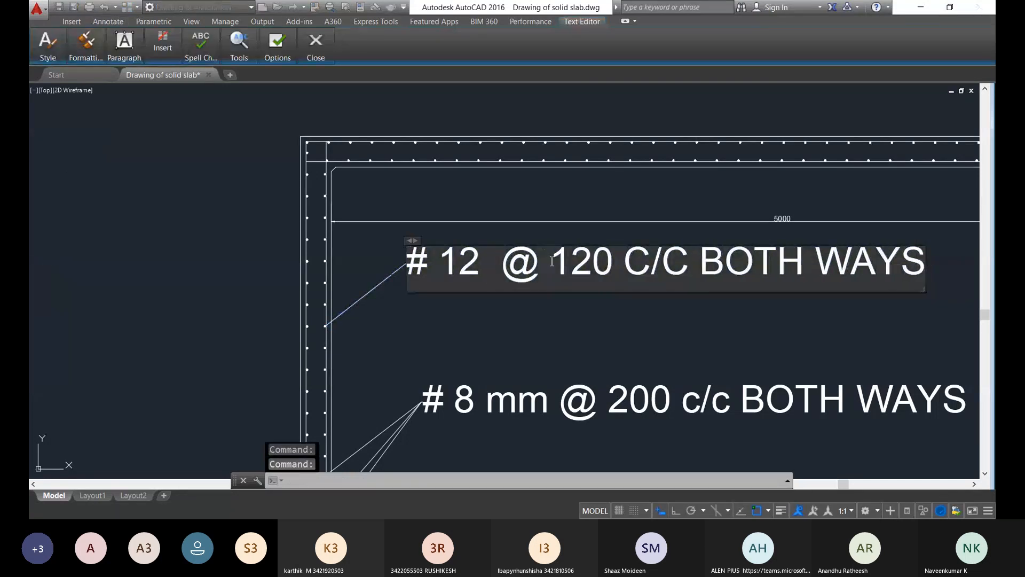
type("mm")
scroll(517, 325, "down", 8)
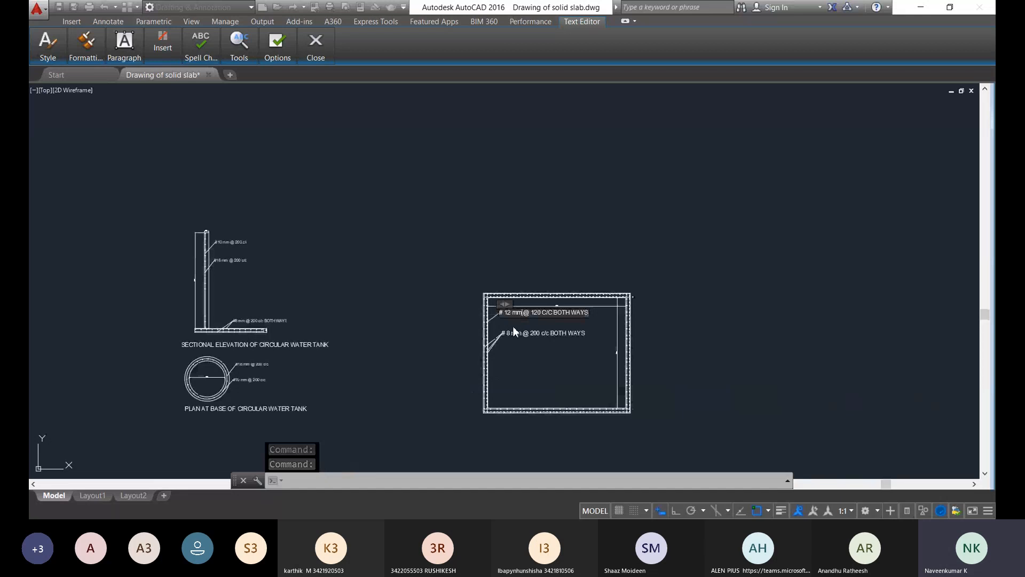
left_click(542, 362)
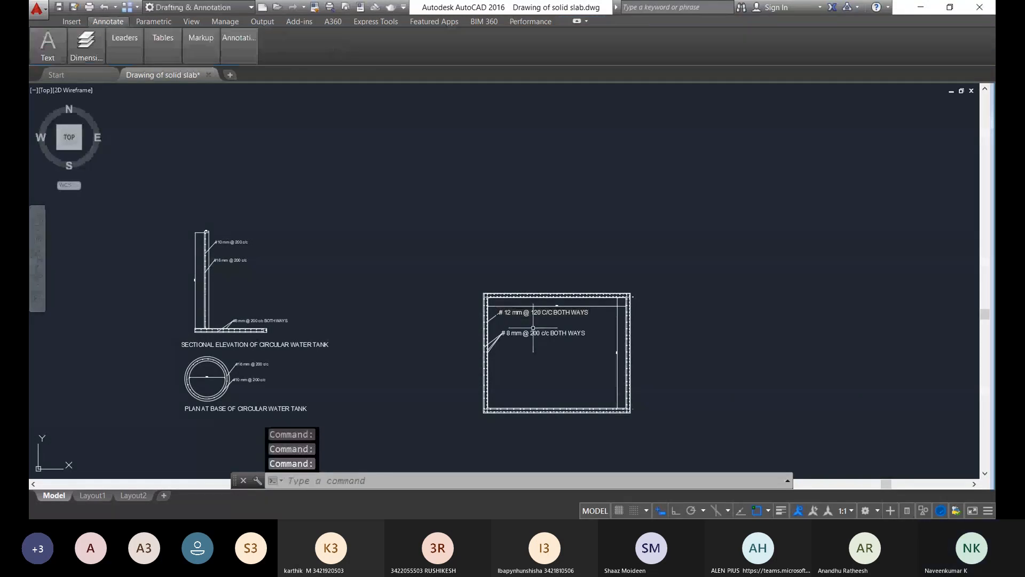
Step: Copy the 12 mm leader with its note straight down the left wall, with Ortho on, to below the 8 mm note
scroll(523, 325, "up", 4)
left_click(521, 326)
left_click(454, 291)
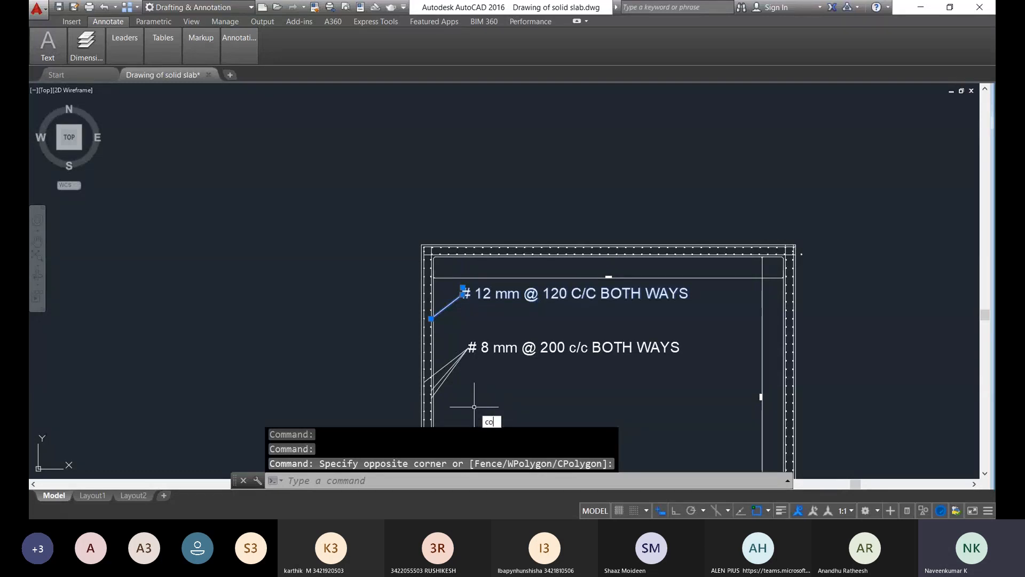
key("Return")
scroll(342, 406, "up", 2)
scroll(378, 374, "up", 3)
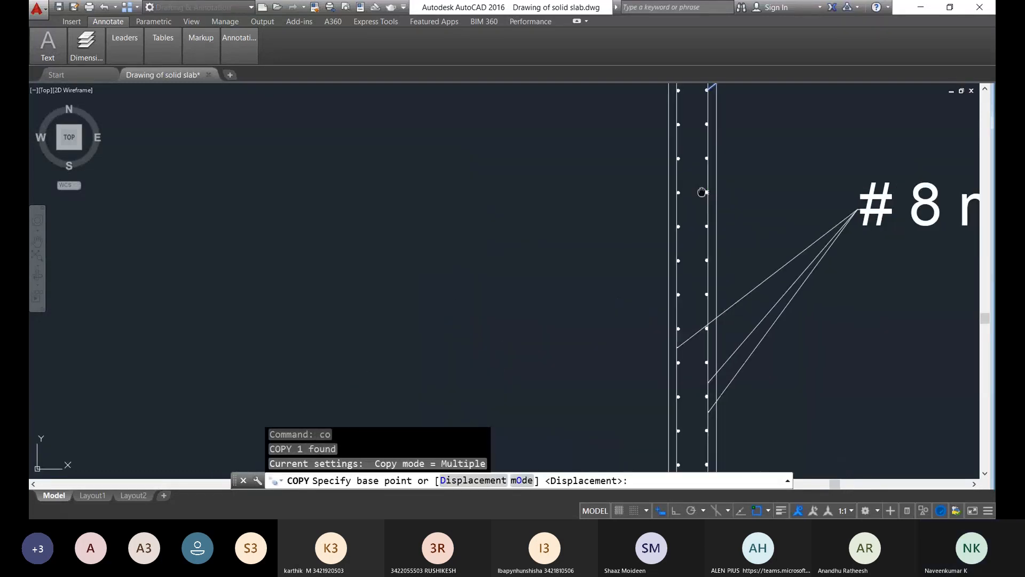
scroll(669, 151, "up", 3)
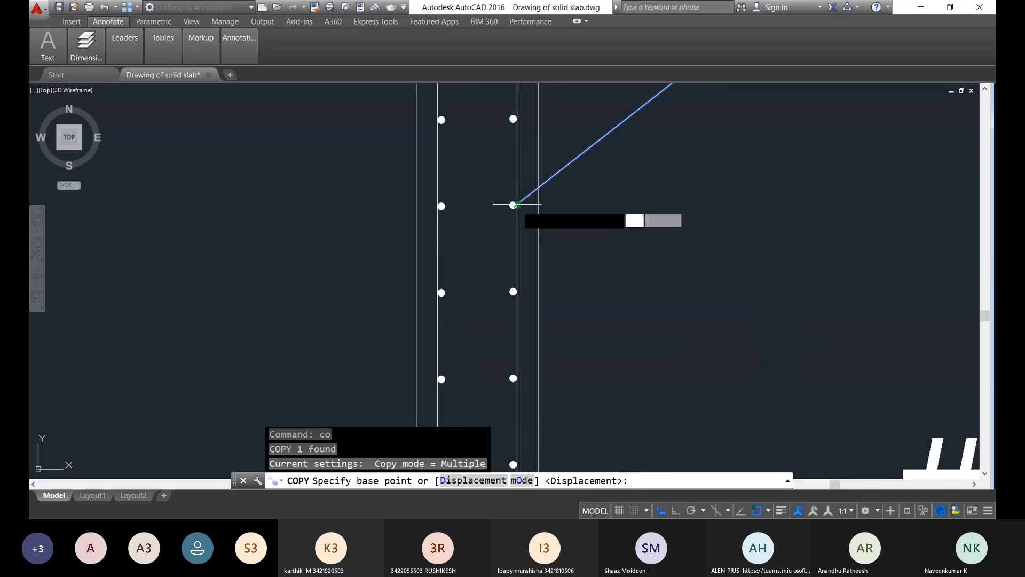
left_click(513, 205)
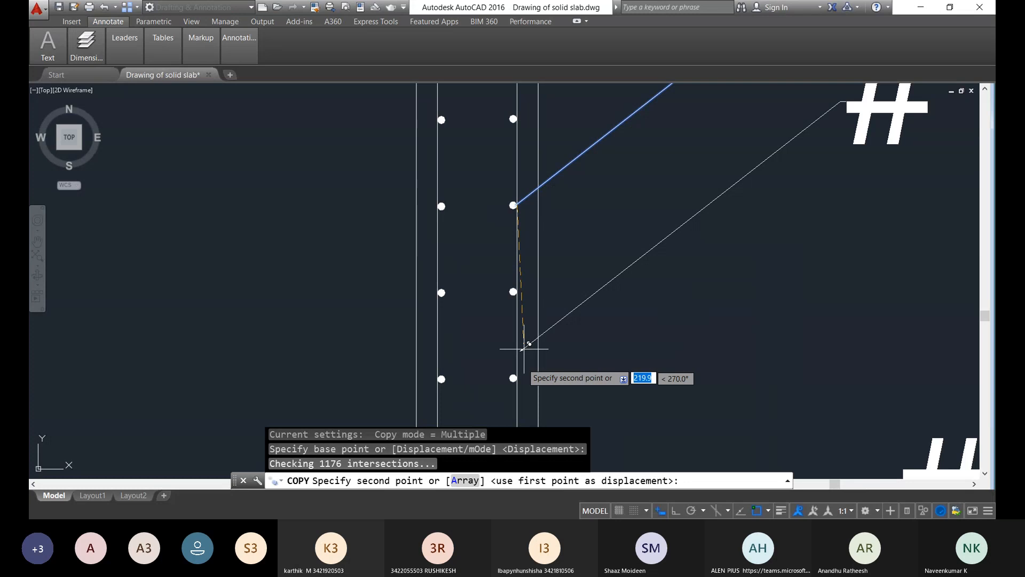
middle_click_drag(524, 348, 466, 194)
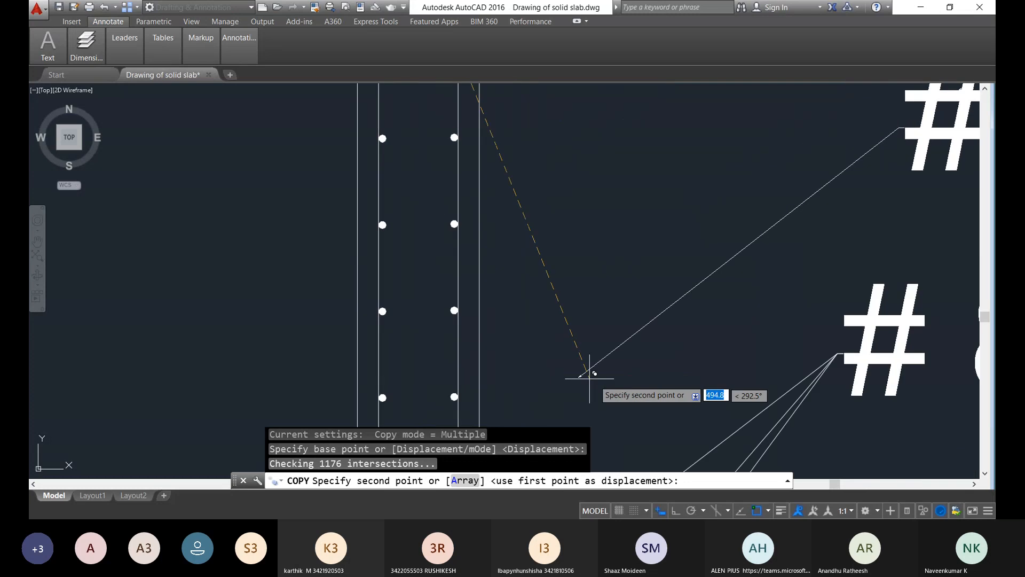
key("F8")
scroll(589, 378, "down", 5)
scroll(614, 272, "up", 8)
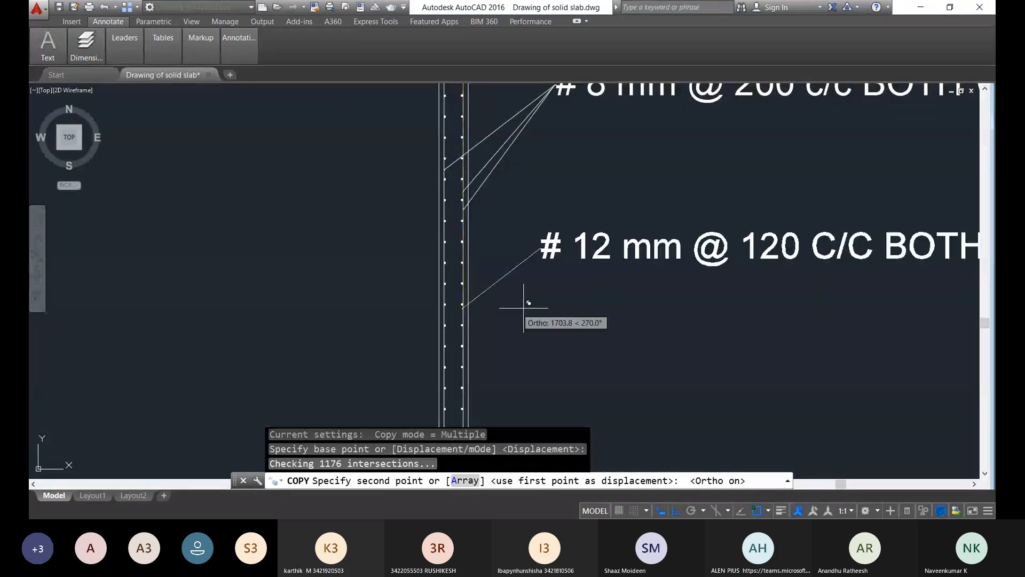
scroll(435, 298, "up", 8)
scroll(427, 381, "down", 8)
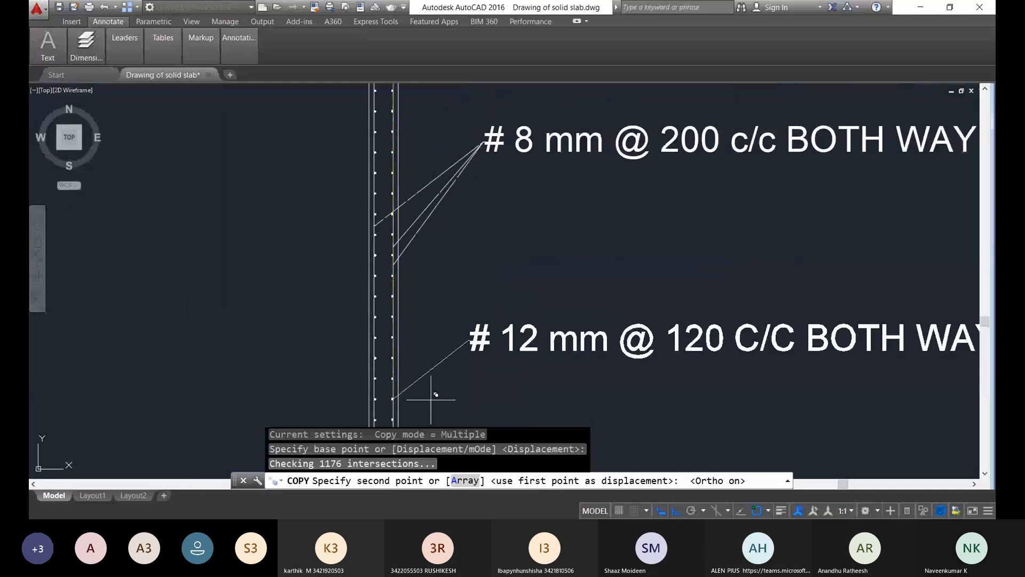
left_click(431, 399)
scroll(516, 347, "down", 5)
key("Escape")
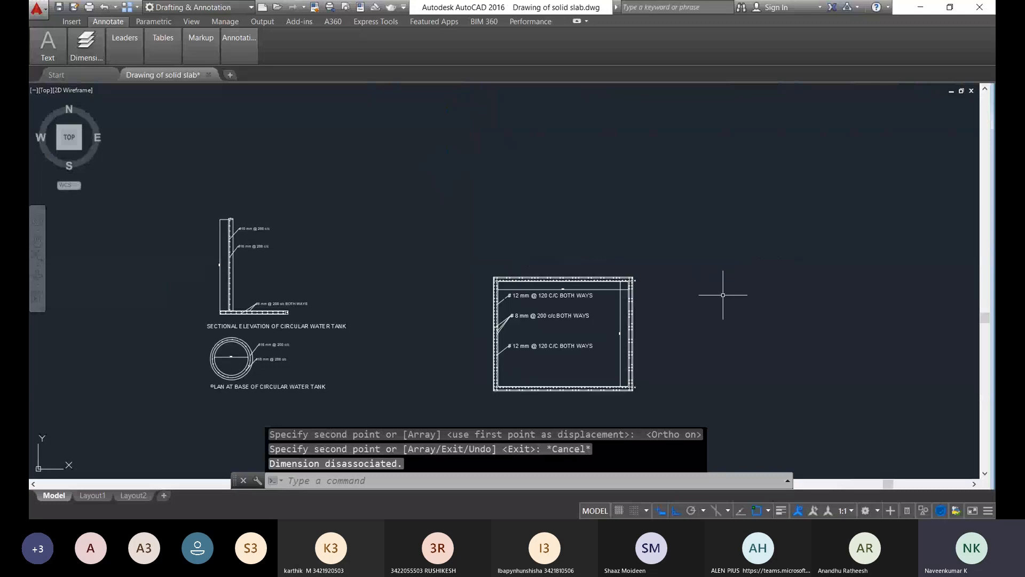
Step: Move the whole rectangular wall plan with its notes and dimensions straight up, its upper edge slightly above the circular tank elevation's
scroll(569, 281, "down", 2)
left_click(622, 388)
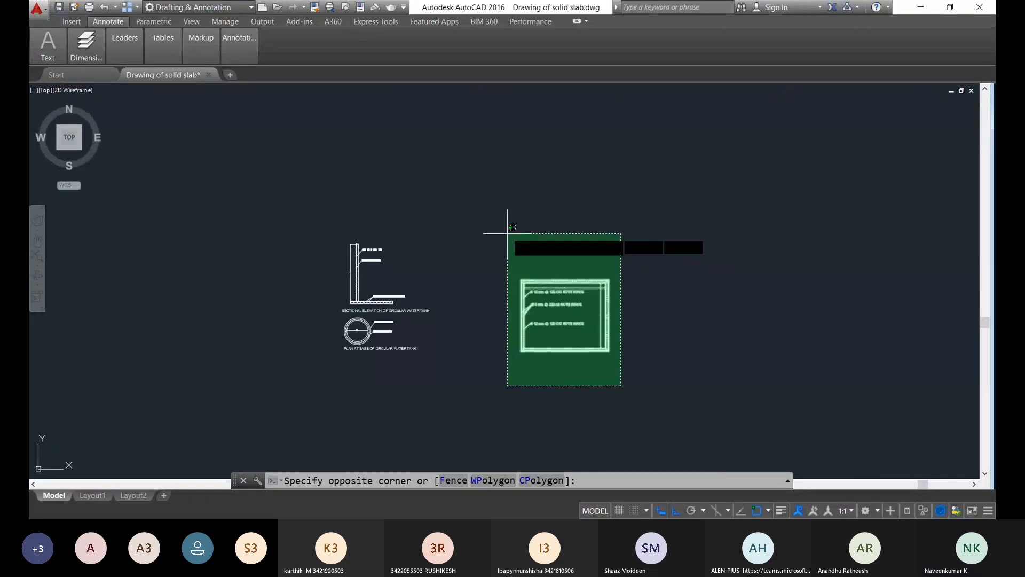
left_click(503, 210)
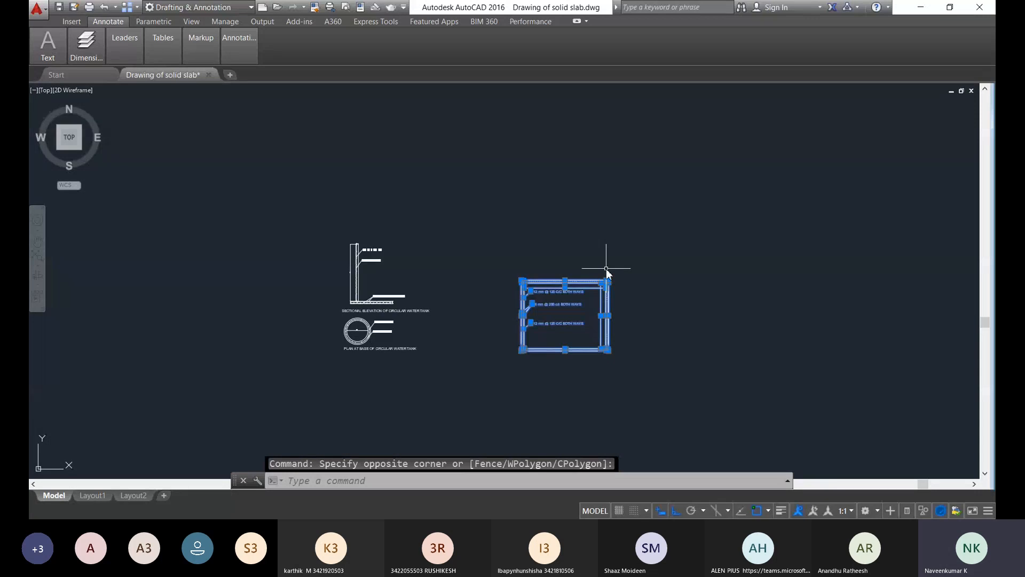
type("c")
key("BackSpace")
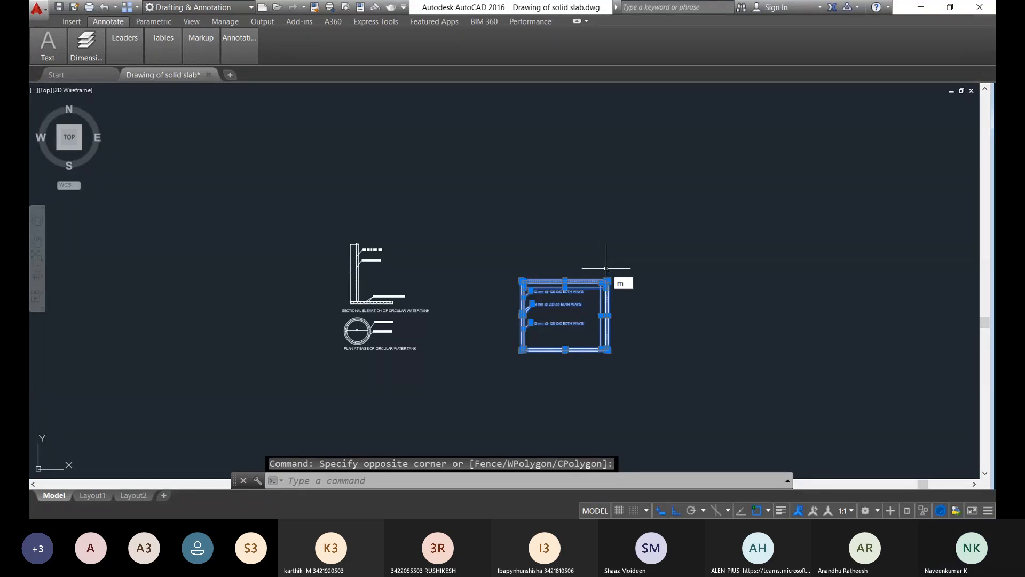
type("m")
key("Return")
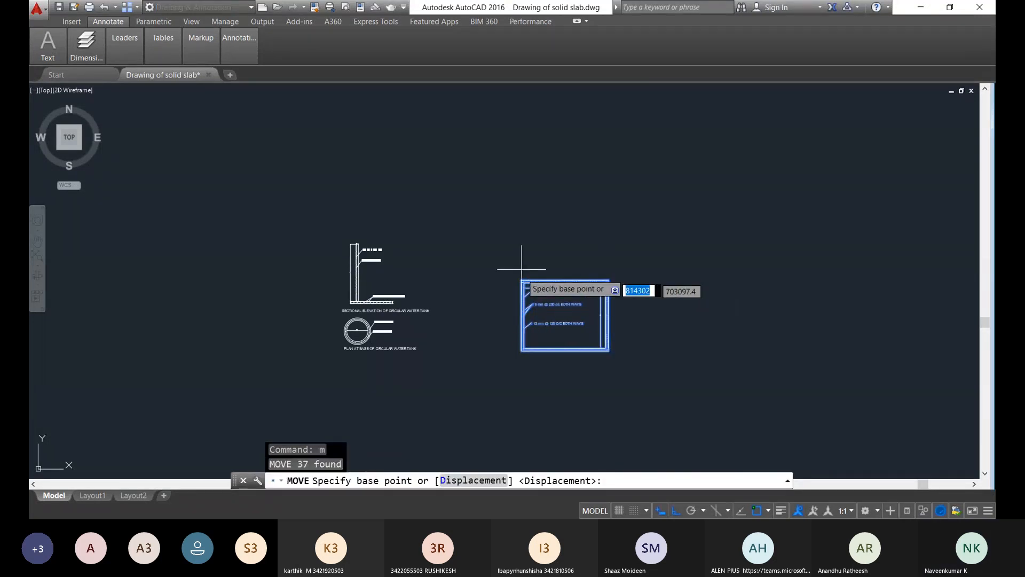
left_click(523, 281)
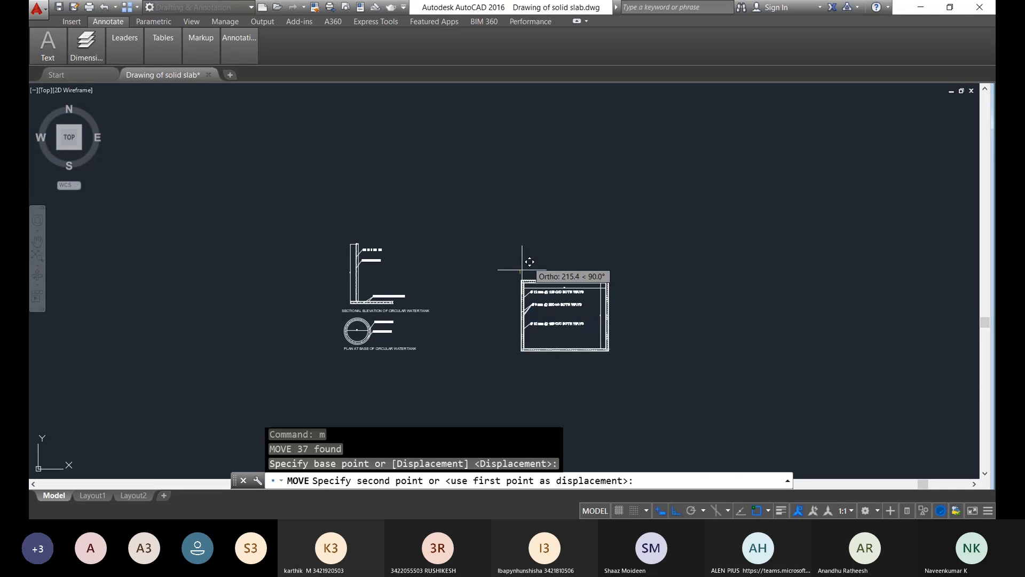
left_click(550, 218)
scroll(423, 350, "up", 4)
scroll(424, 327, "down", 2)
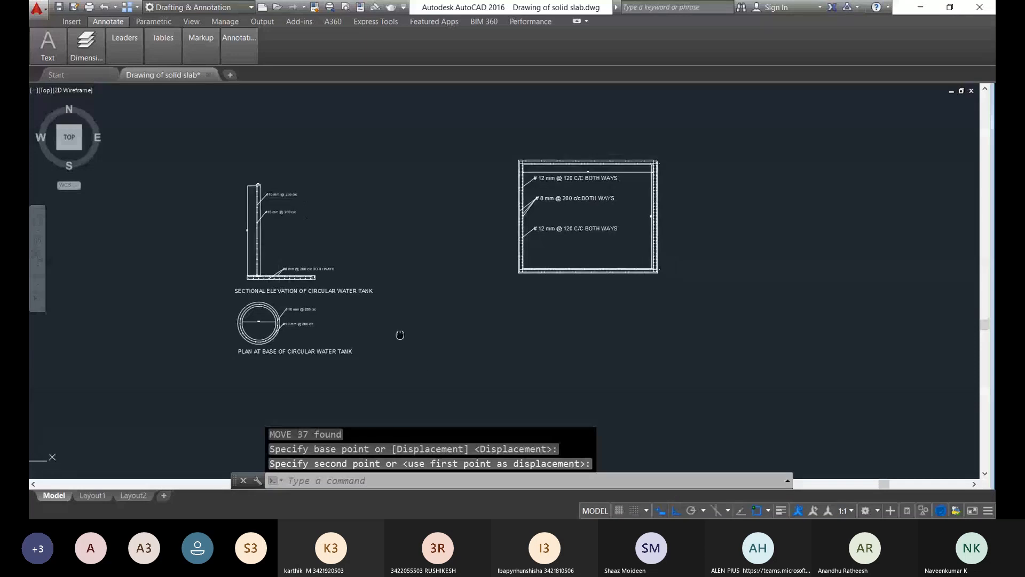
Step: Place a multileader with Ortho off, its arrowhead on the rectangular plan's lower-right inner chamfer and its landing inside the plan, up to the left
middle_click_drag(469, 361, 501, 348)
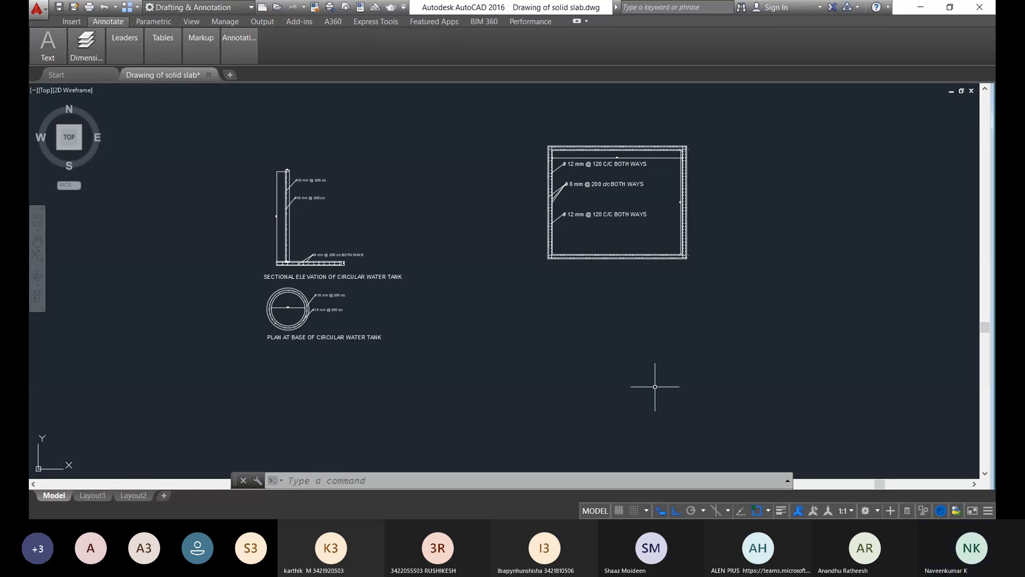
scroll(673, 283, "up", 5)
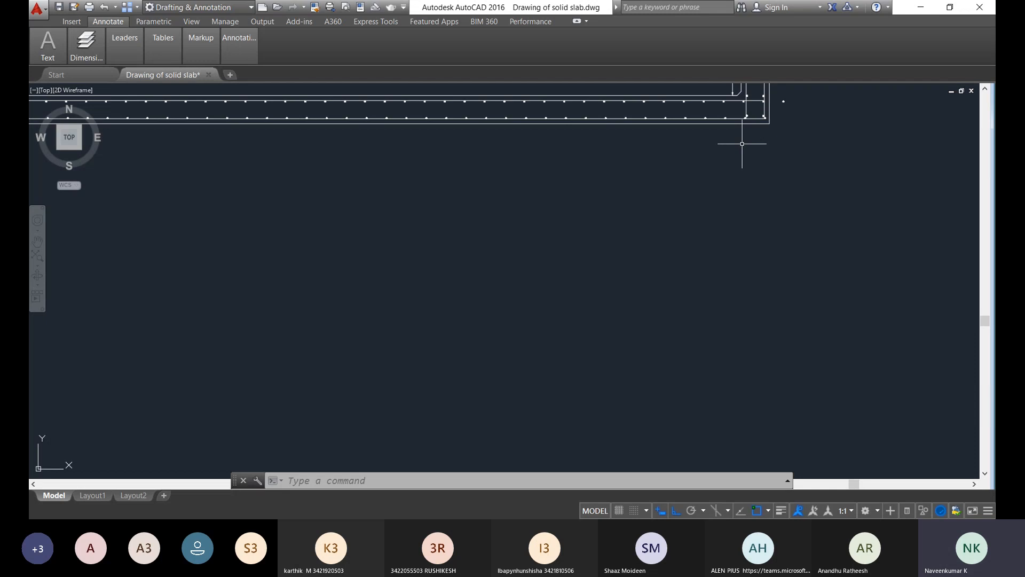
scroll(741, 144, "up", 8)
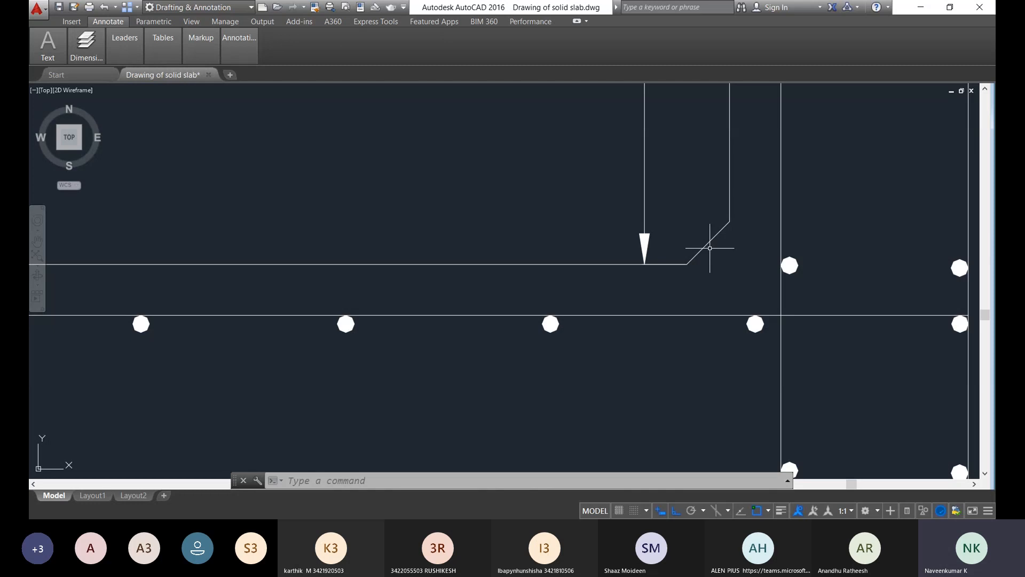
right_click(710, 248)
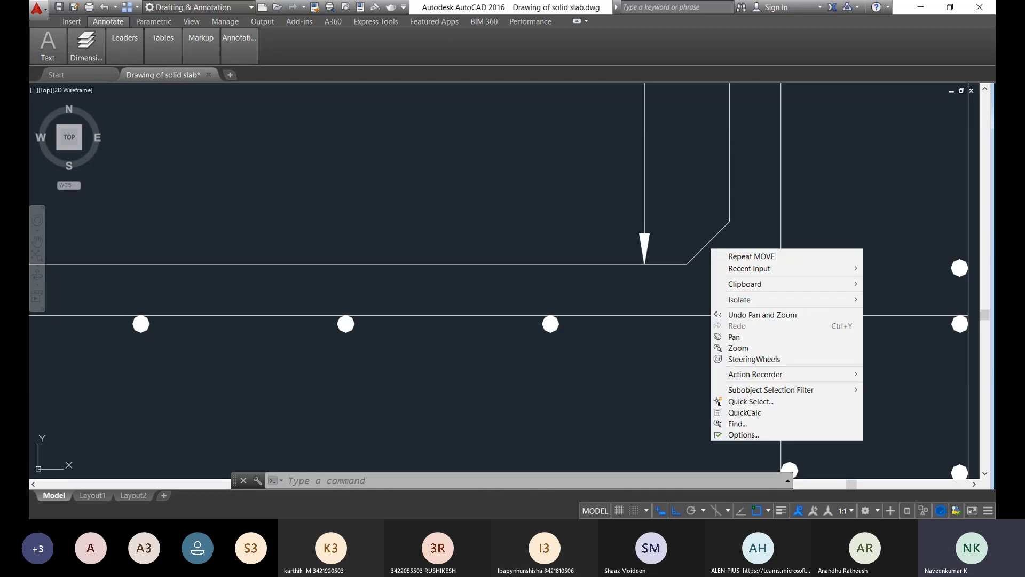
left_click(678, 222)
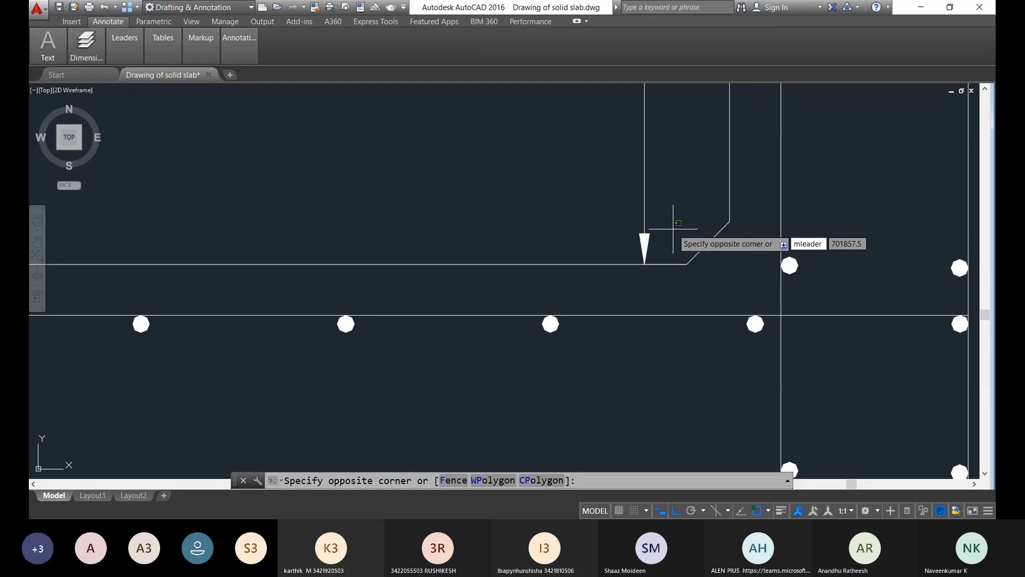
key("Escape")
type("mleader")
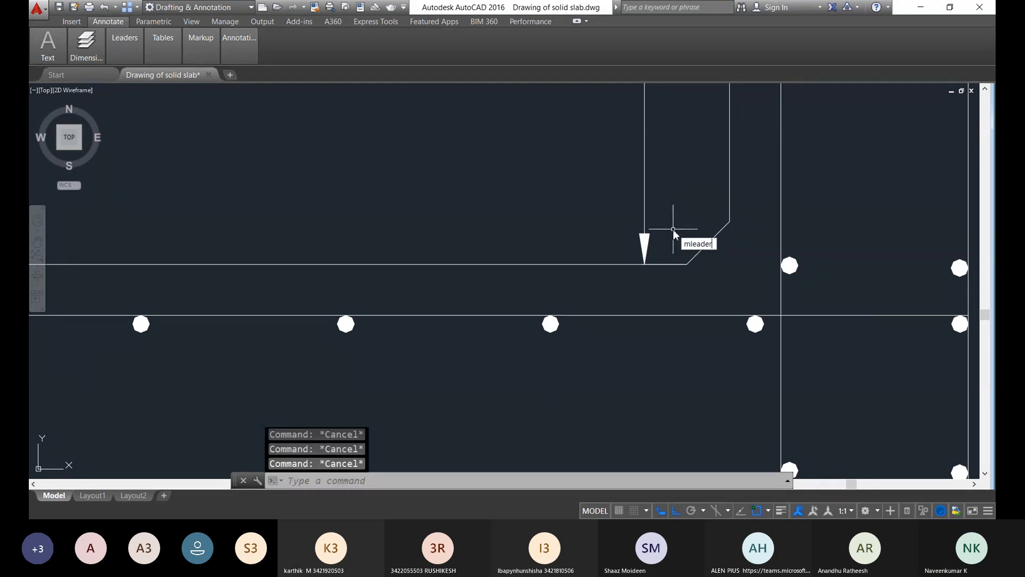
key("Return")
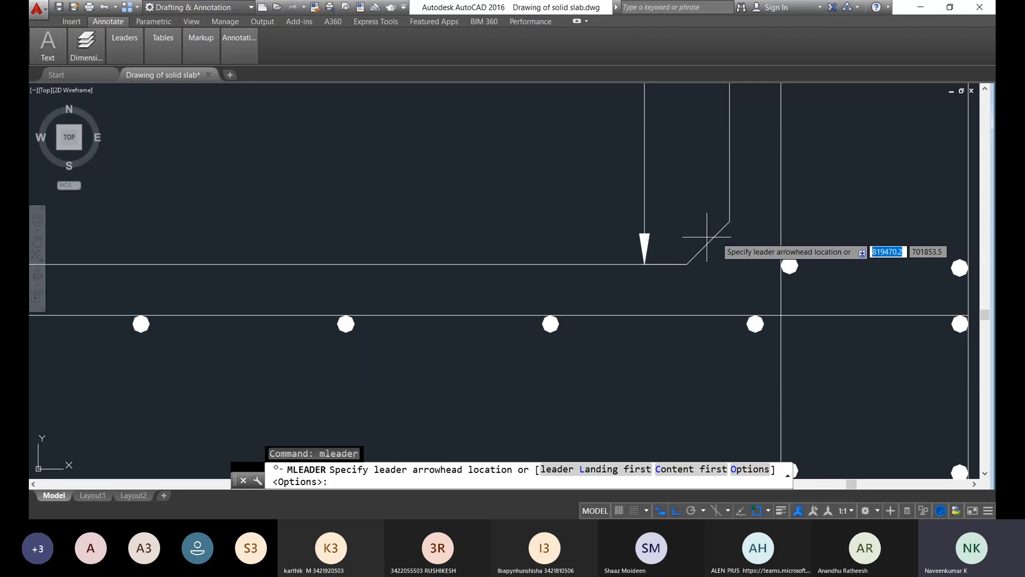
left_click(704, 242)
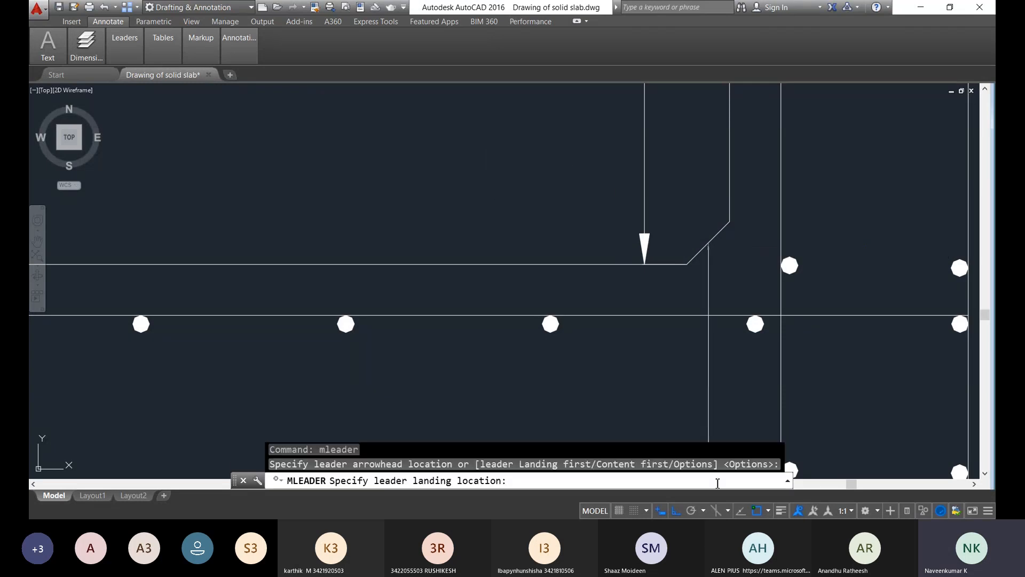
left_click(676, 510)
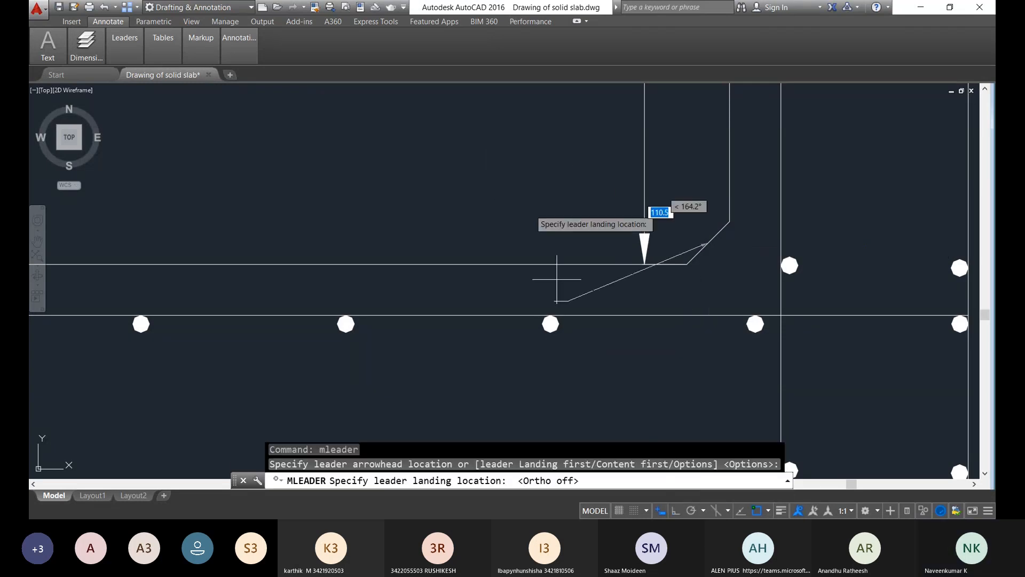
middle_click_drag(499, 161, 608, 336)
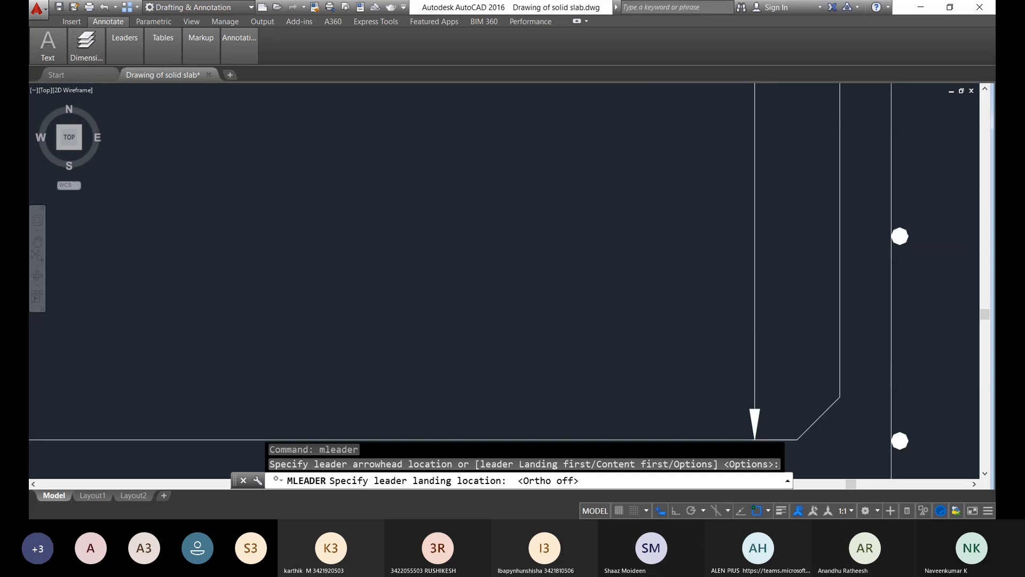
scroll(449, 207, "down", 5)
left_click(440, 206)
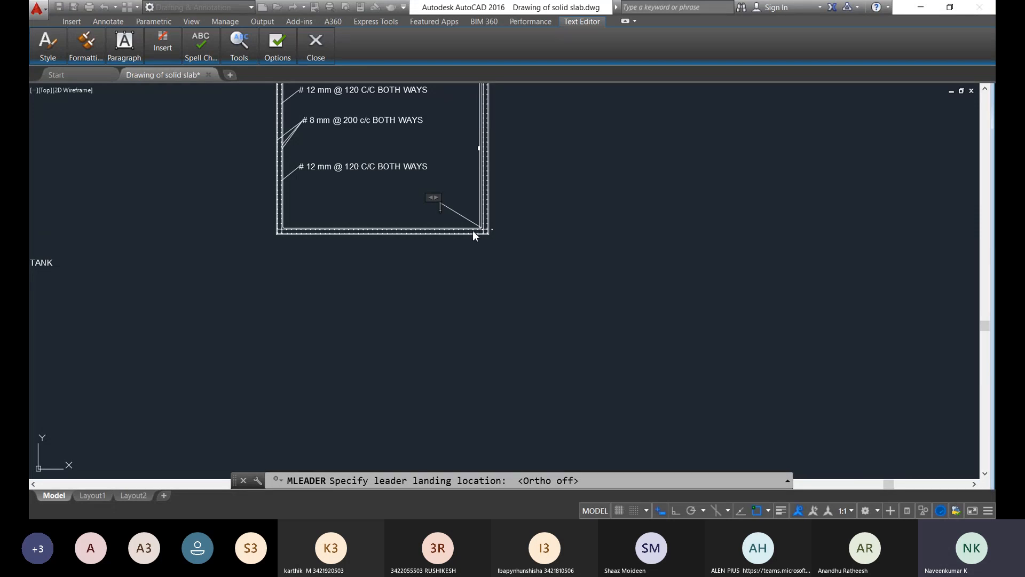
Step: Enter "HAUNCH 150X150X150 mm" as the text of the chamfer's leader note
type("HA")
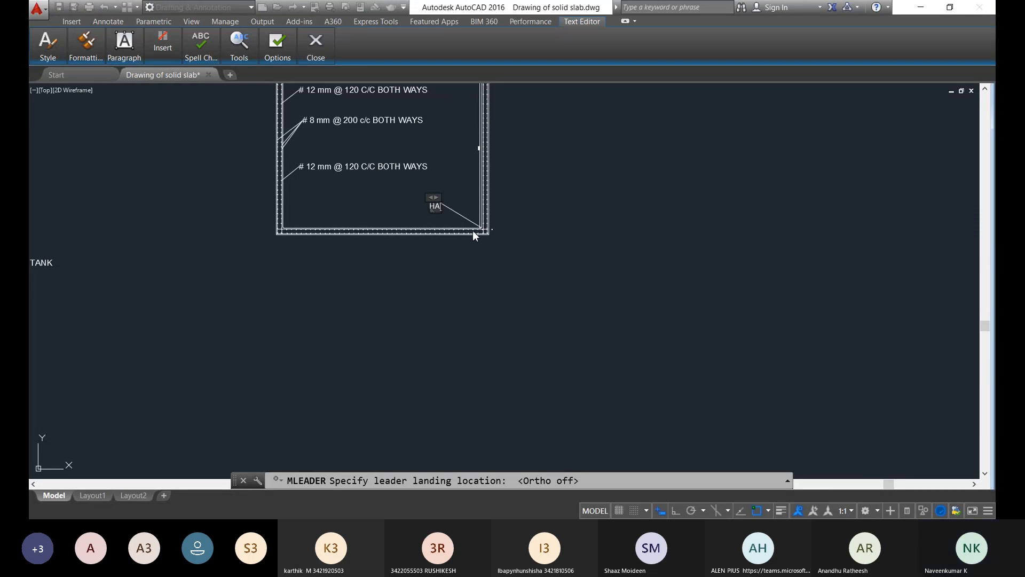
type("UNCH")
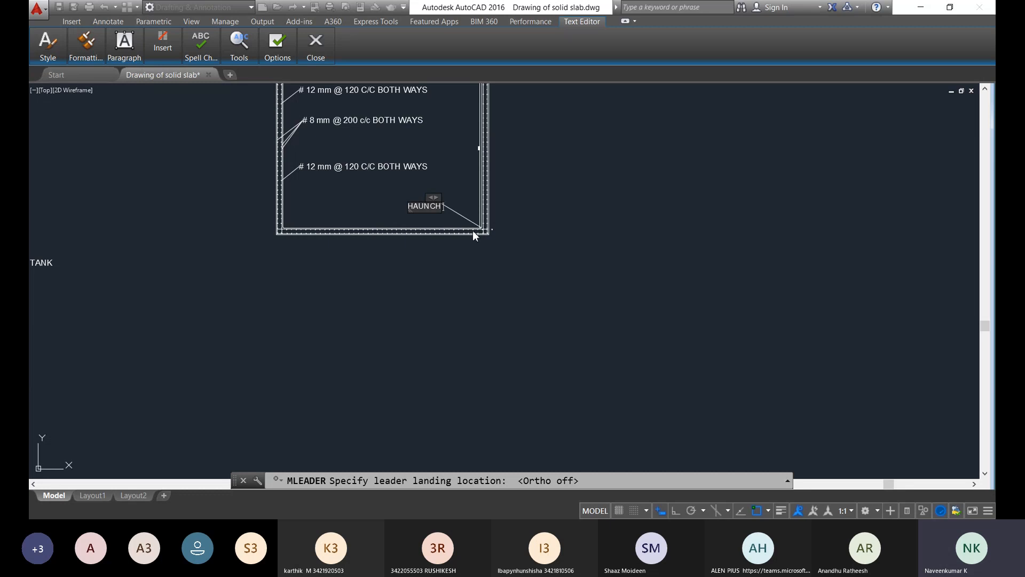
type("150X150X150")
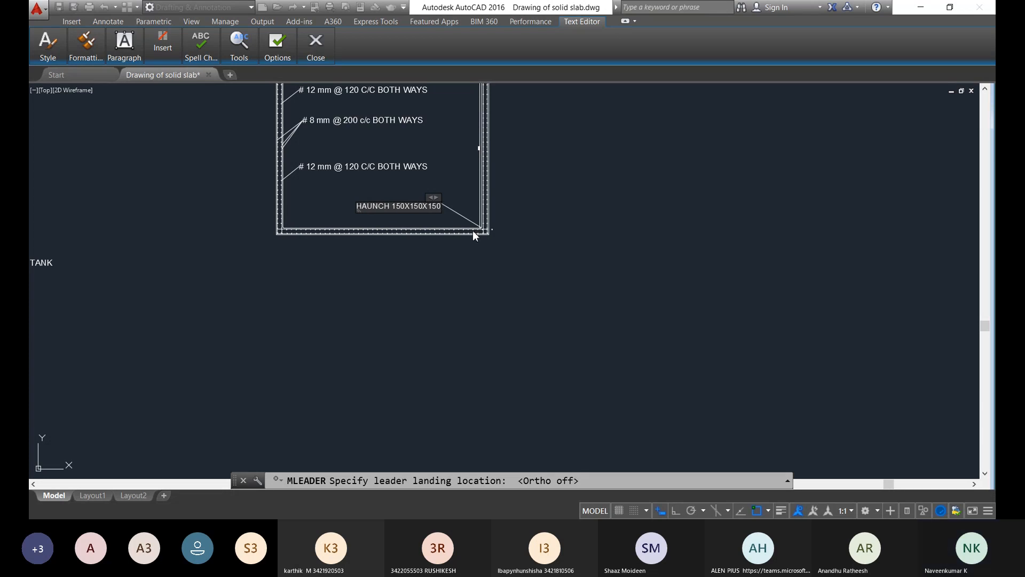
type("mm")
Step: Set the text height of the entire haunch leader note to 150 and finish editing it
key("shift+Left")
key("shift+Left")
key("shift+Left")
key("shift+Left")
key("shift+Left")
key("shift+Left")
key("shift+Left")
key("shift+Left")
key("shift+Left")
key("shift+Left")
key("shift+Left")
key("shift+Left")
key("shift+Left")
key("shift+Left")
key("shift+Left")
key("shift+Left")
key("shift+Left")
key("shift+Left")
key("shift+Left")
key("shift+Left")
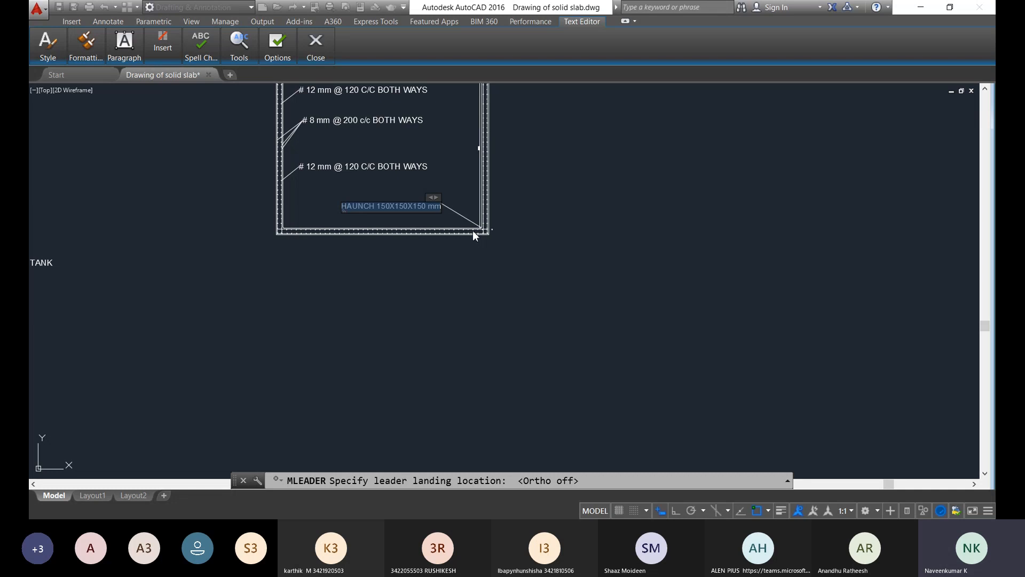
left_click(55, 45)
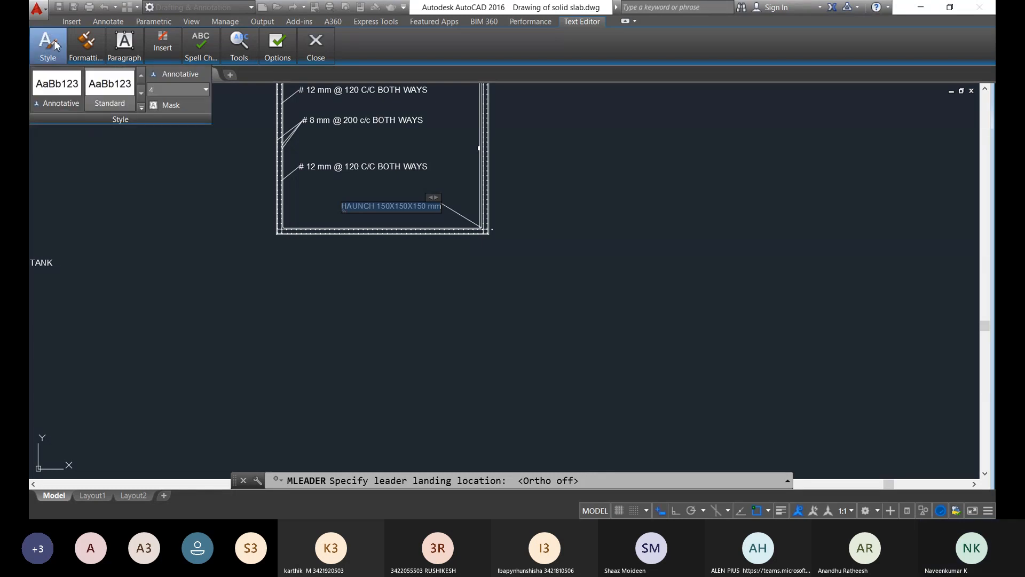
left_click(205, 89)
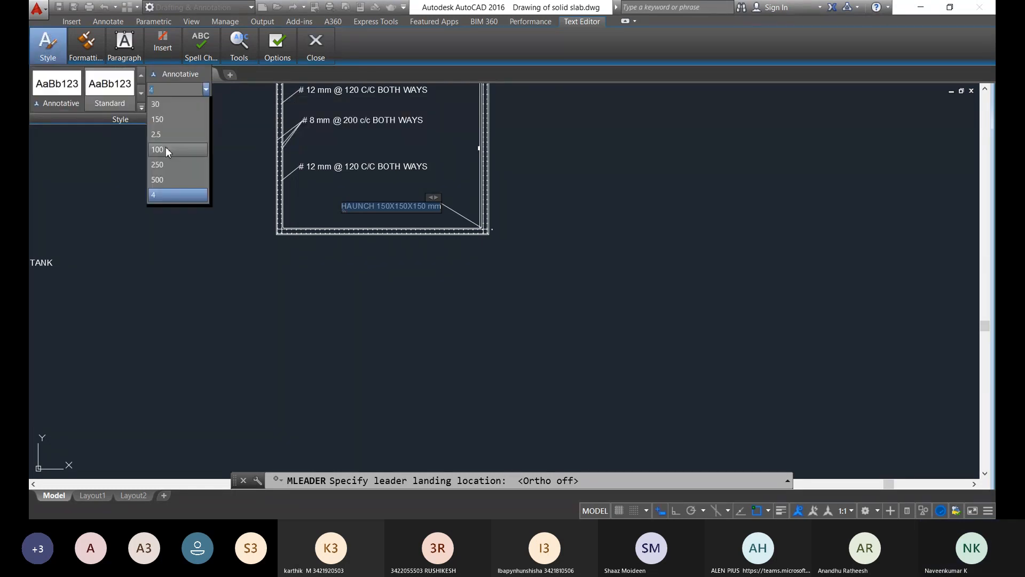
left_click(168, 123)
left_click(589, 248)
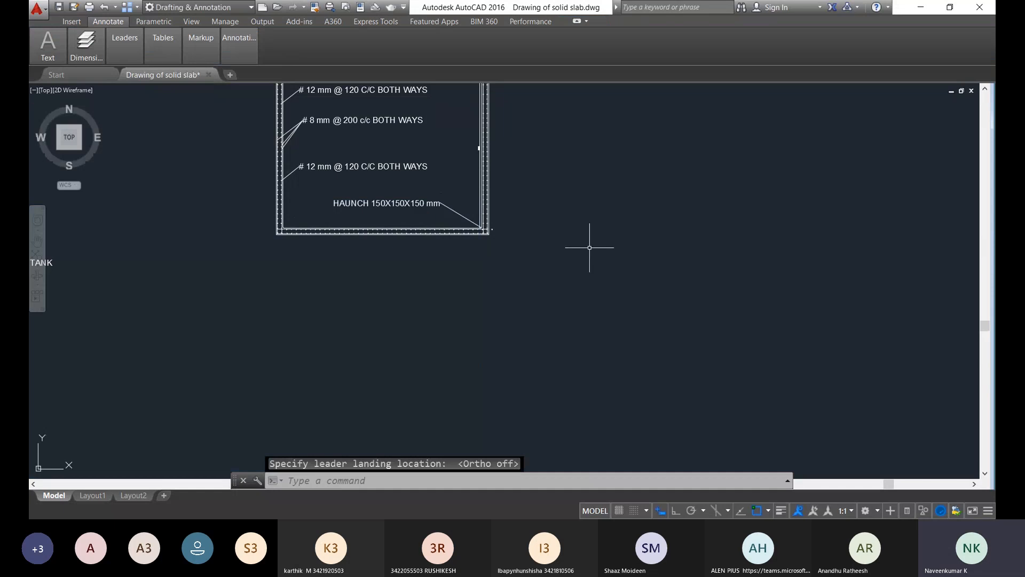
Step: Copy the caption "SECTIONAL ELEVATION OF CIRCULAR WATER TANK" straight right, with Ortho on, to just below the rectangular plan
scroll(486, 241, "down", 2)
scroll(427, 229, "up", 5)
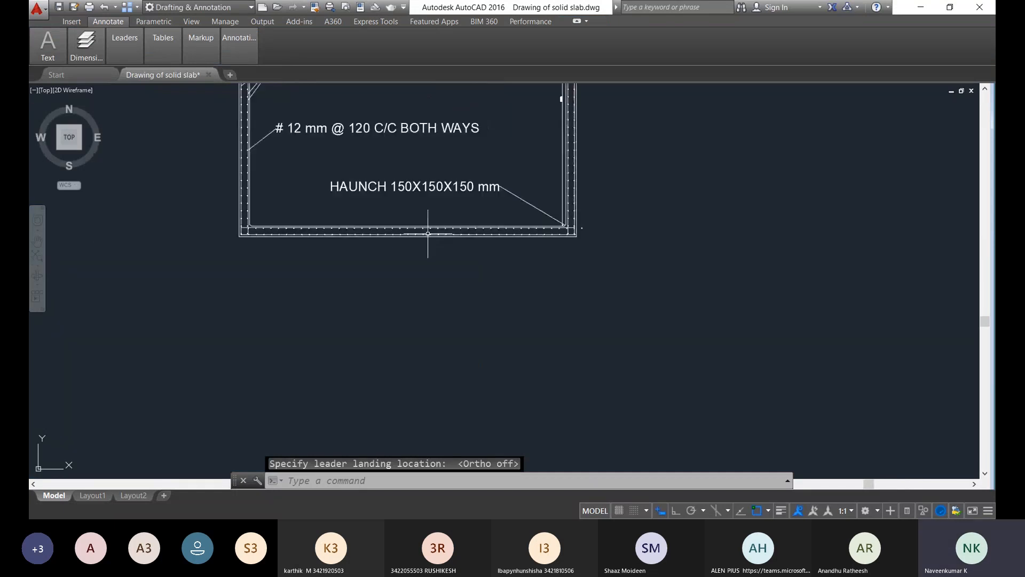
scroll(415, 308, "down", 4)
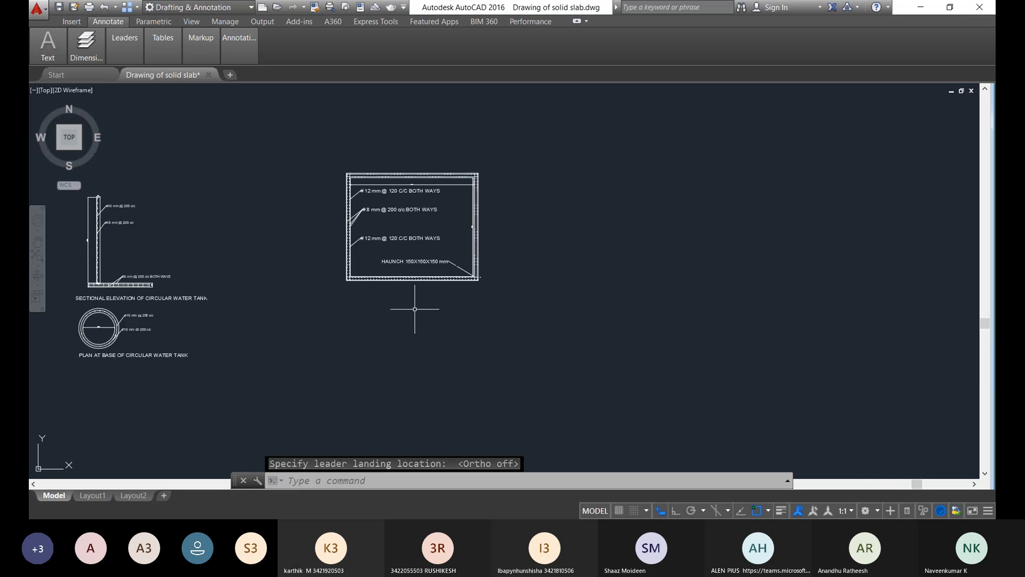
middle_click_drag(415, 310, 459, 298)
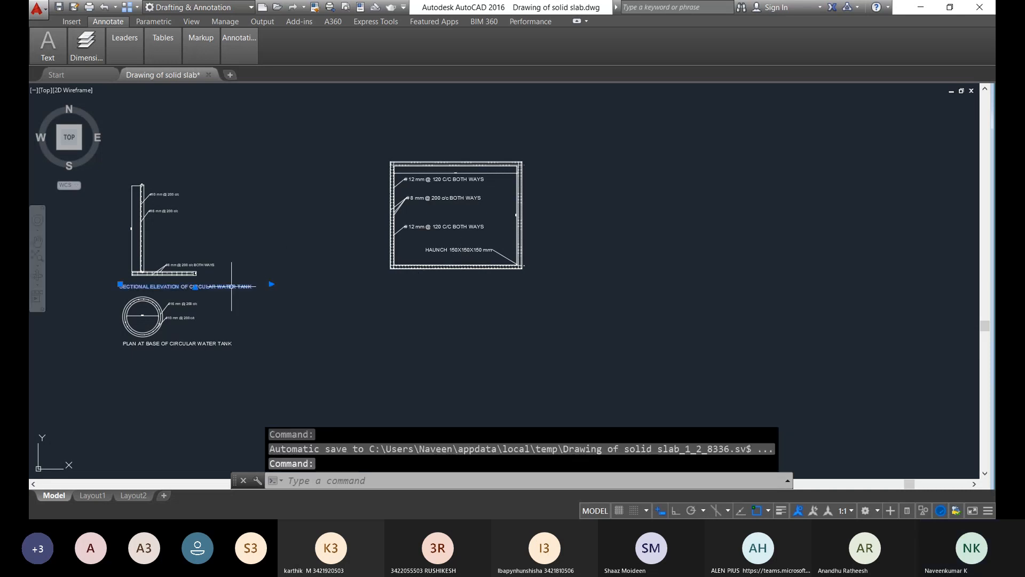
type("c")
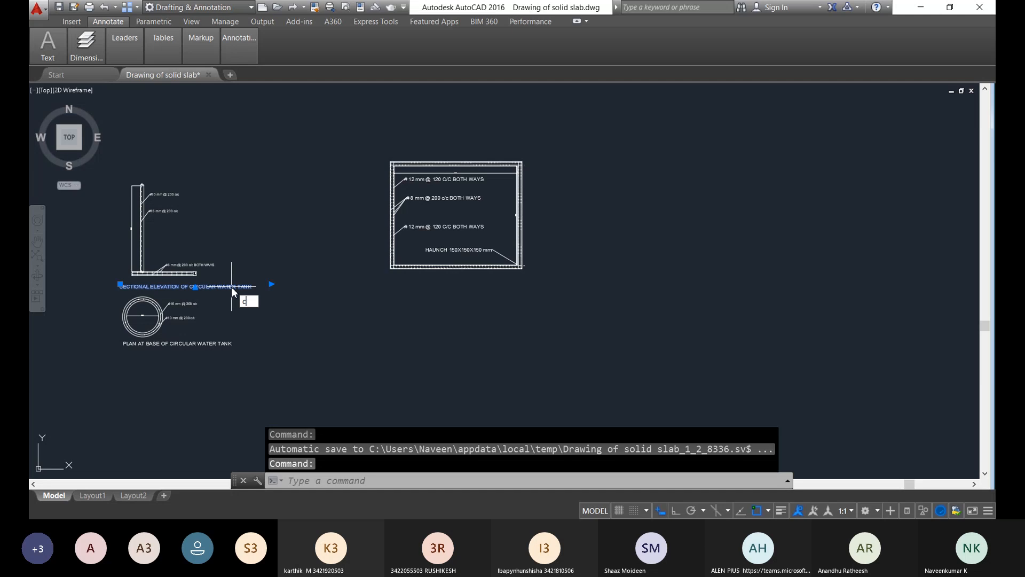
type("o")
key("Return")
left_click(271, 284)
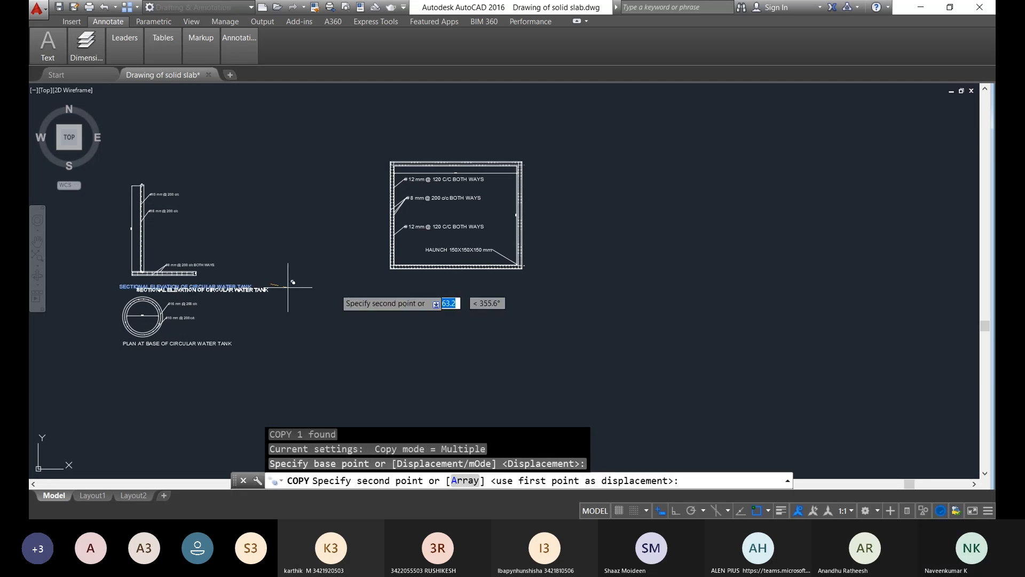
key("F8")
left_click(545, 358)
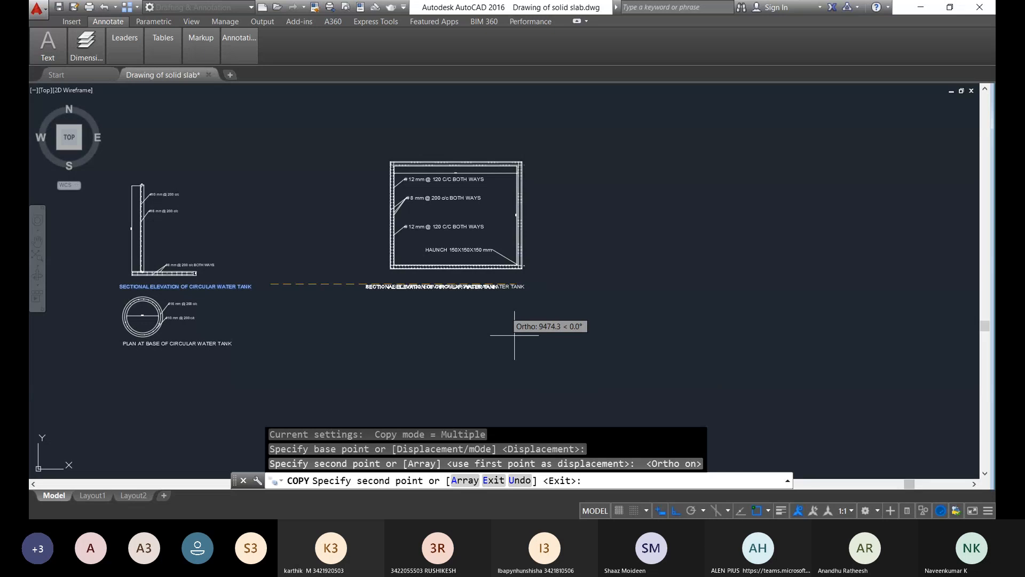
key("Escape")
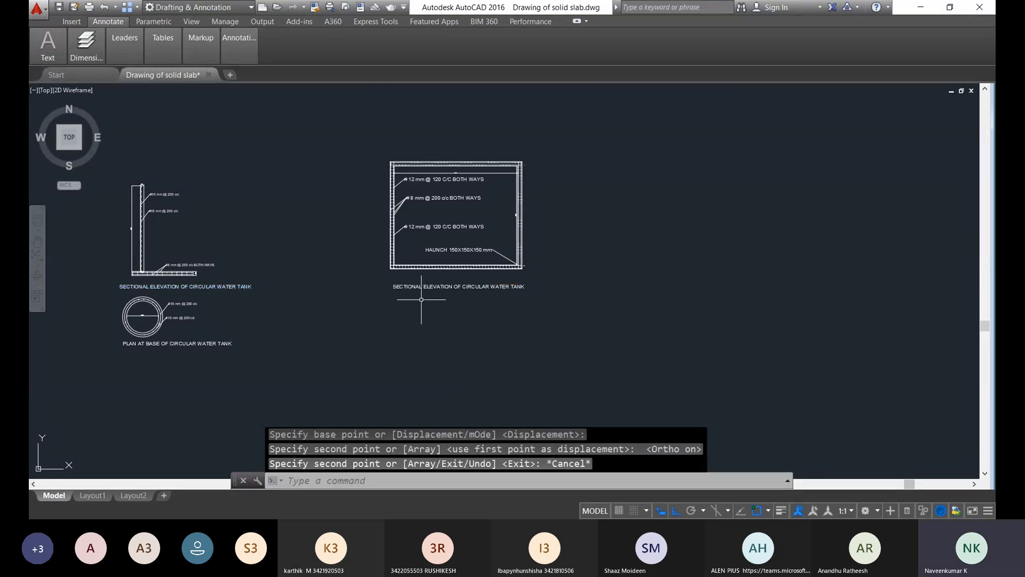
Step: Replace "SECTIONAL ELEVATION" with "PLAN" in the copied caption below the rectangular plan
double_click(432, 287)
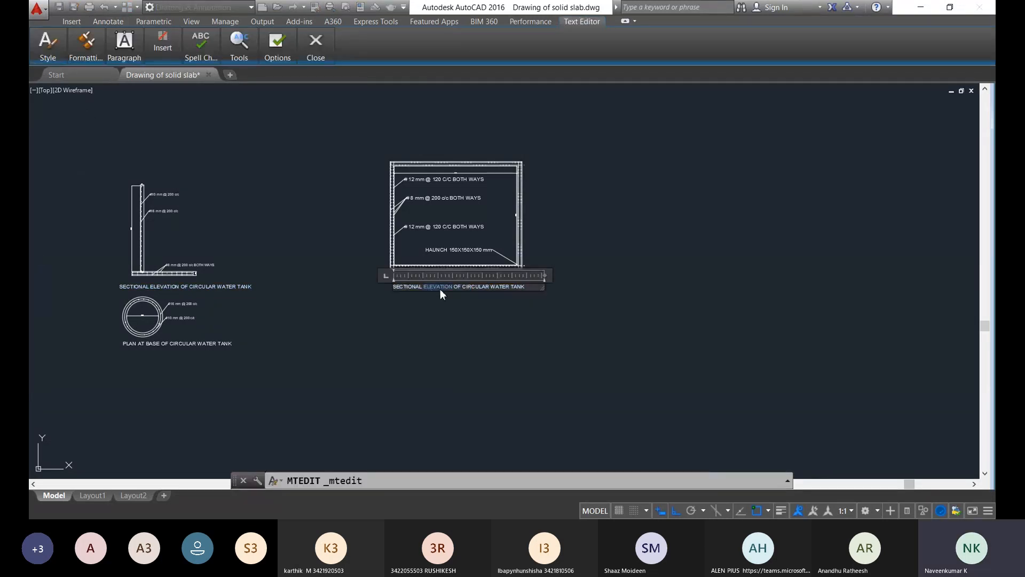
left_click(439, 288)
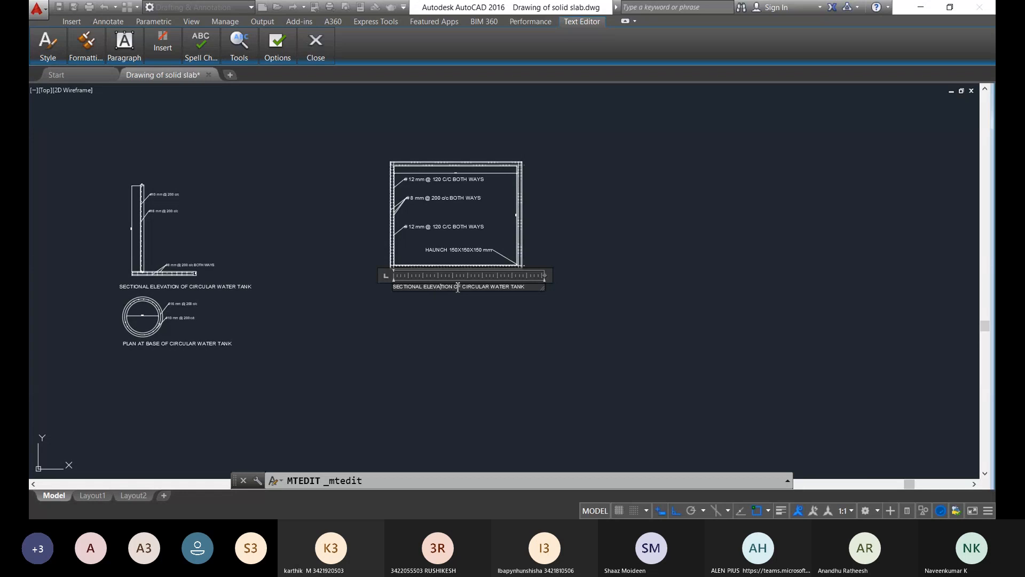
left_click(456, 287)
key("BackSpace")
key("BackSpace")
key("BackSpace")
key("BackSpace")
key("BackSpace")
key("BackSpace")
key("BackSpace")
key("BackSpace")
key("BackSpace")
key("BackSpace")
key("BackSpace")
key("BackSpace")
key("BackSpace")
key("BackSpace")
key("BackSpace")
key("BackSpace")
key("BackSpace")
key("BackSpace")
key("BackSpace")
key("BackSpace")
type("PLAN")
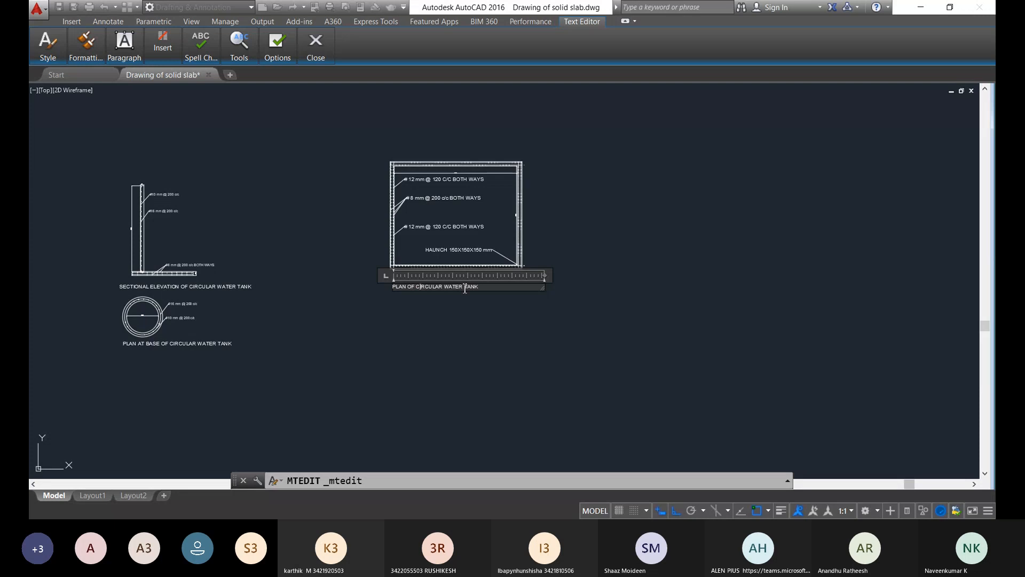
Step: Replace "CIRCULAR" with "RECTANGULAR" so the caption reads "PLAN OF RECTANGULAR WATER TANK", and finish editing it
key("BackSpace")
key("BackSpace")
key("BackSpace")
key("BackSpace")
key("BackSpace")
key("BackSpace")
key("BackSpace")
key("BackSpace")
type("RECTANGULAR")
left_click(466, 313)
Step: Try to move the "PLAN OF RECTANGULAR WATER TANK" caption horizontally beneath the rectangular plan
left_click(460, 308)
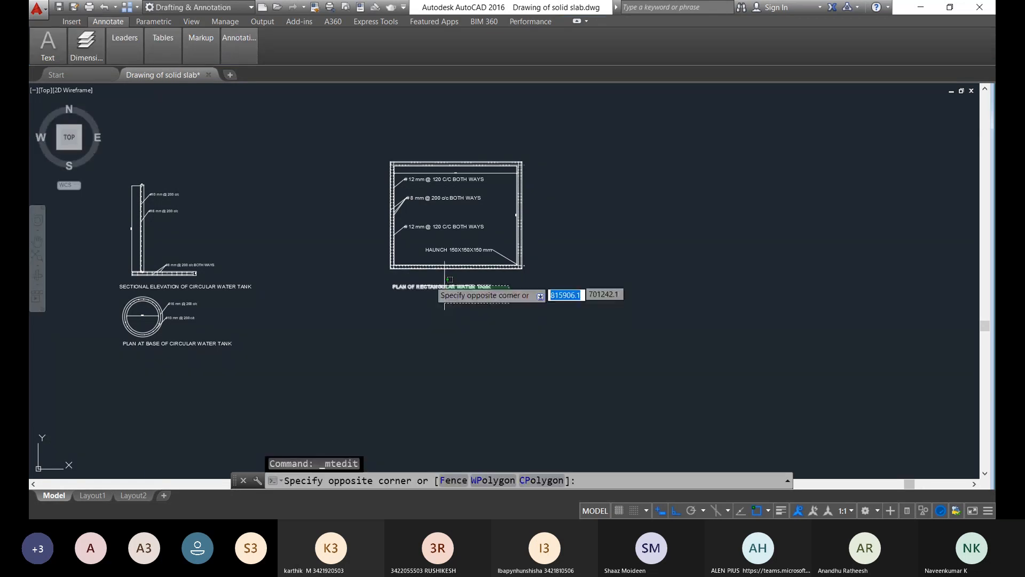
left_click(435, 287)
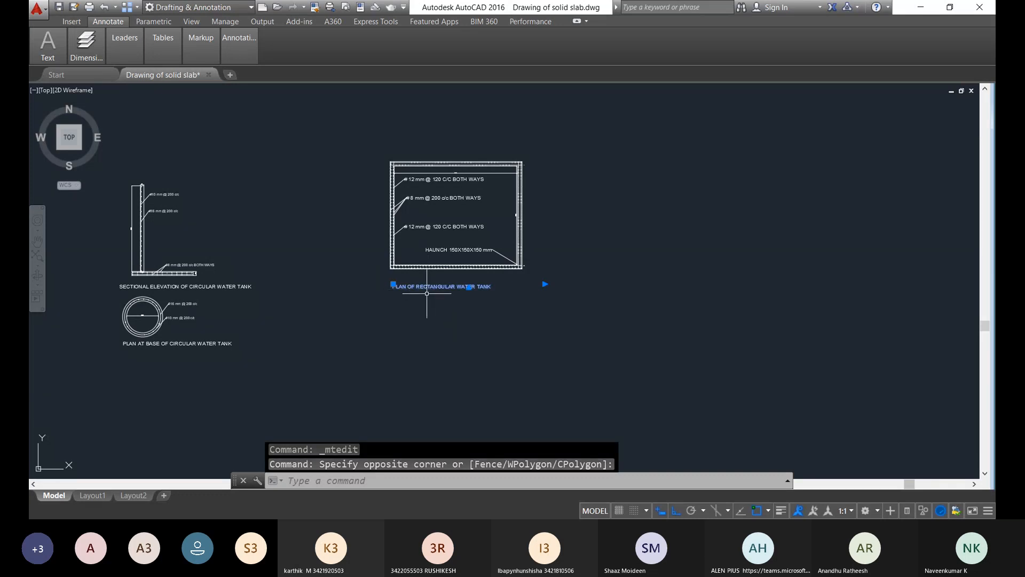
type("m")
key("Return")
left_click(427, 293)
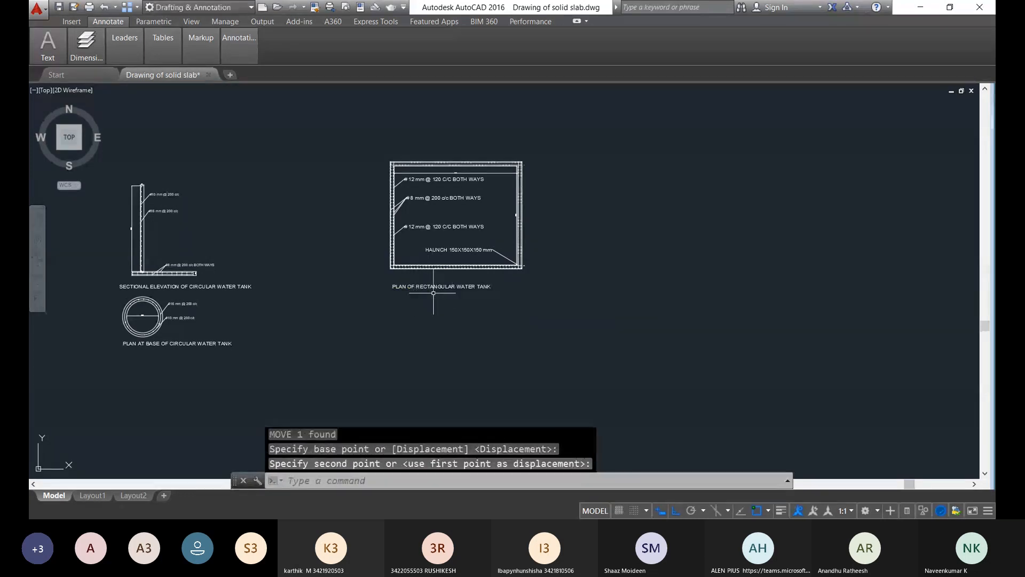
left_click(433, 292)
left_click(495, 307)
left_click(416, 281)
type("M")
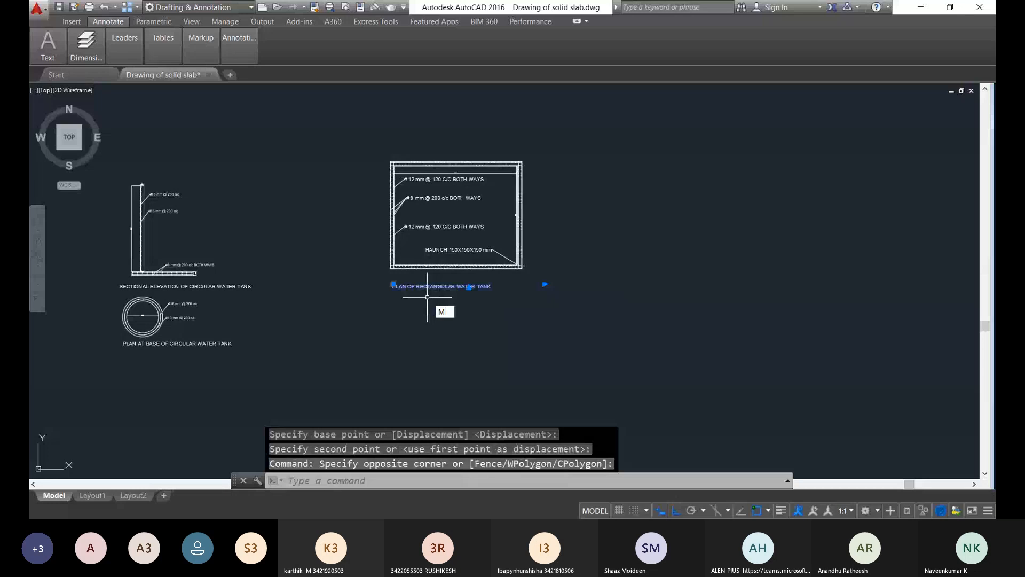
key("Return")
left_click(393, 285)
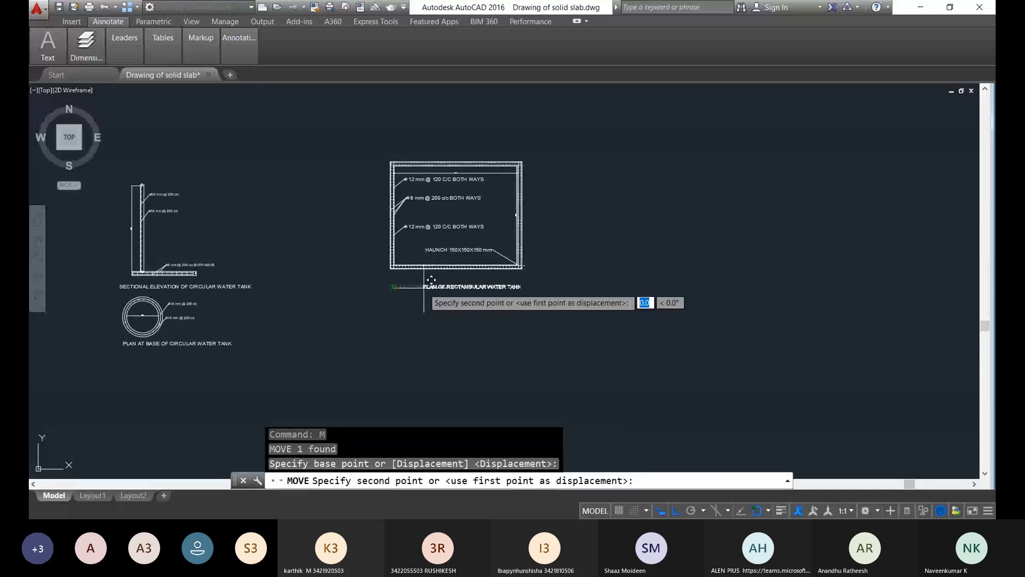
key("Escape")
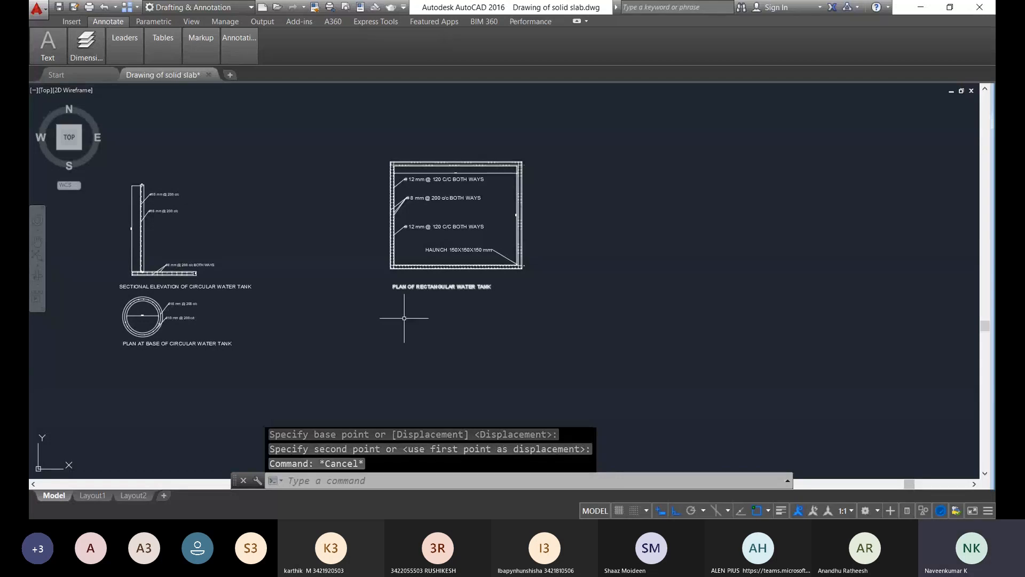
middle_click_drag(404, 318, 537, 281)
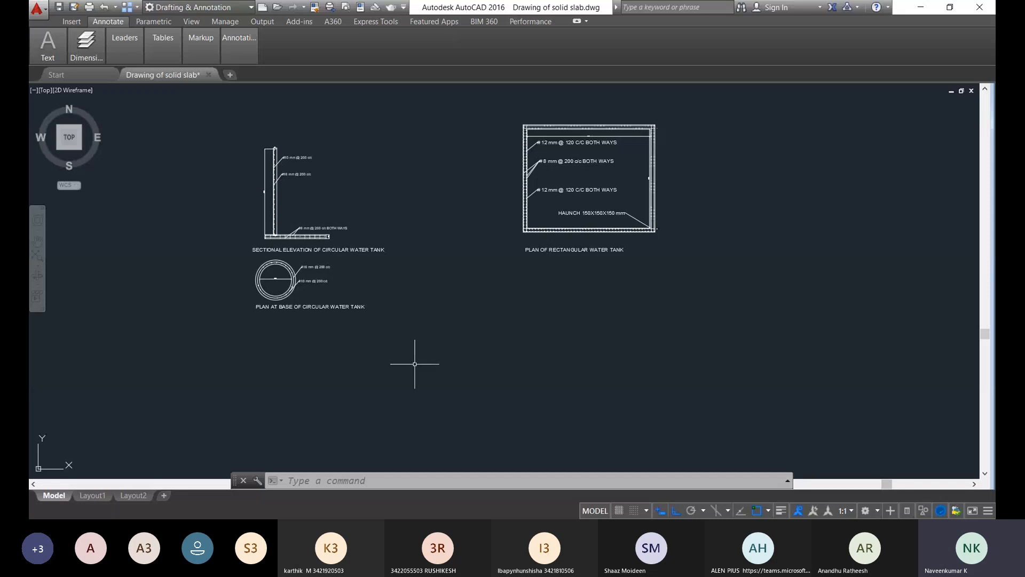
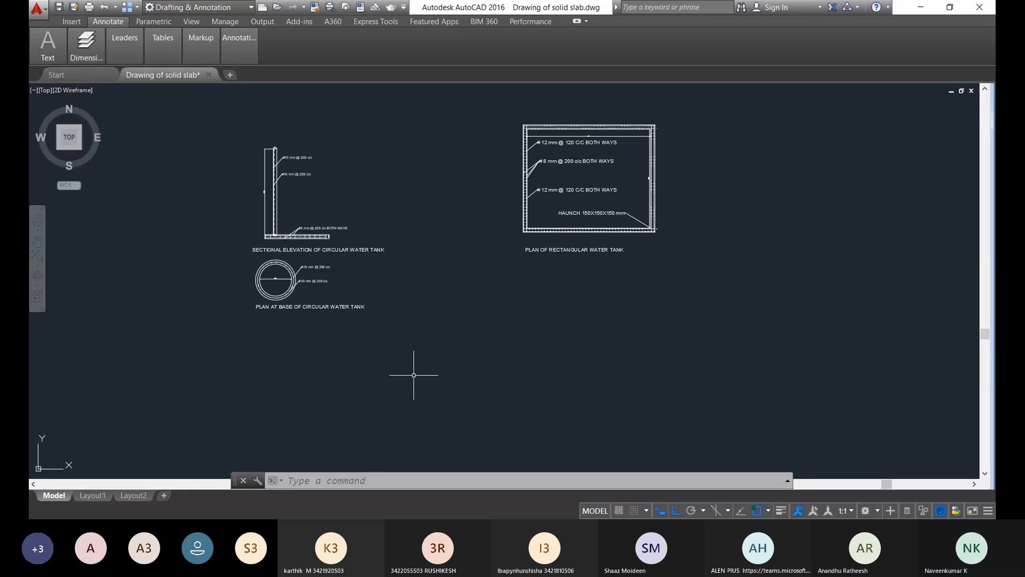
scroll(480, 341, "up", 2)
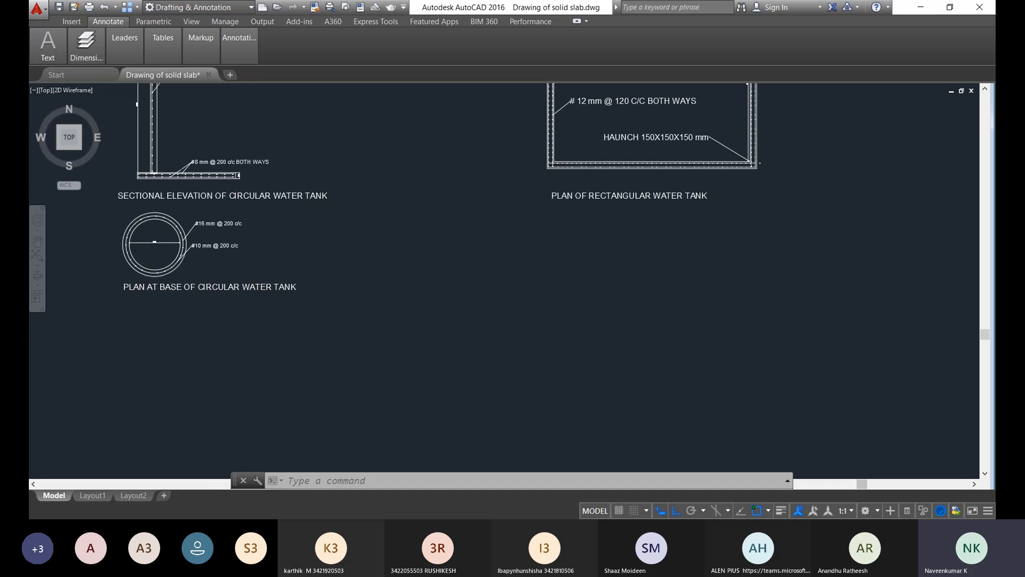
type("l")
key("Return")
left_click(511, 260)
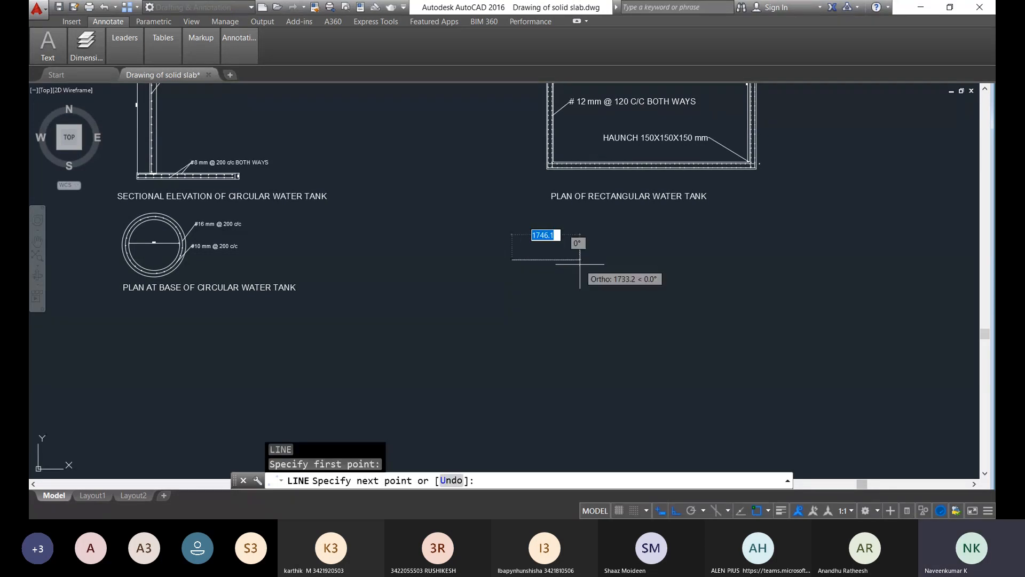
type("170")
key("Return")
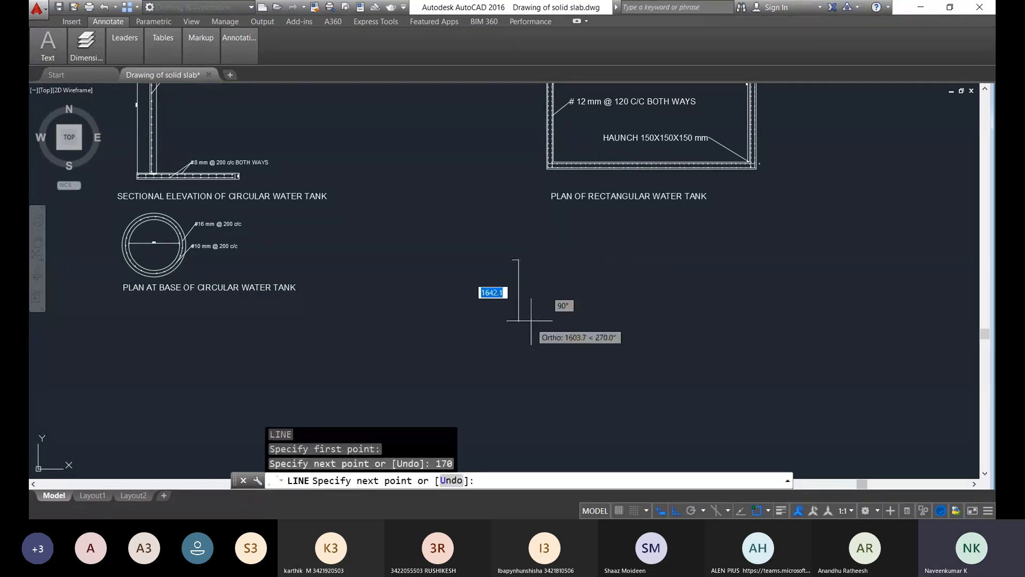
type("300")
key("Return")
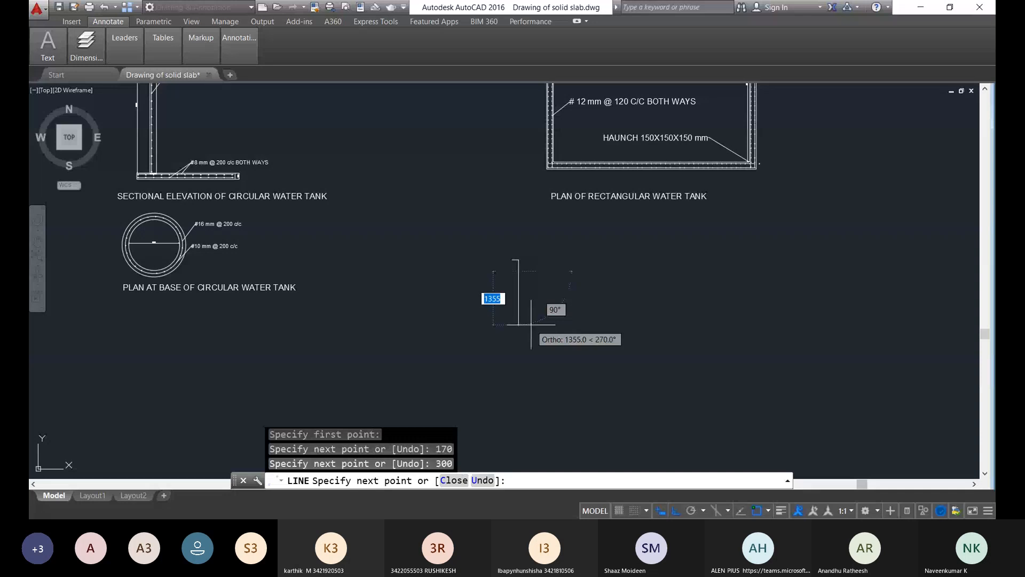
key("Escape")
left_click(531, 324)
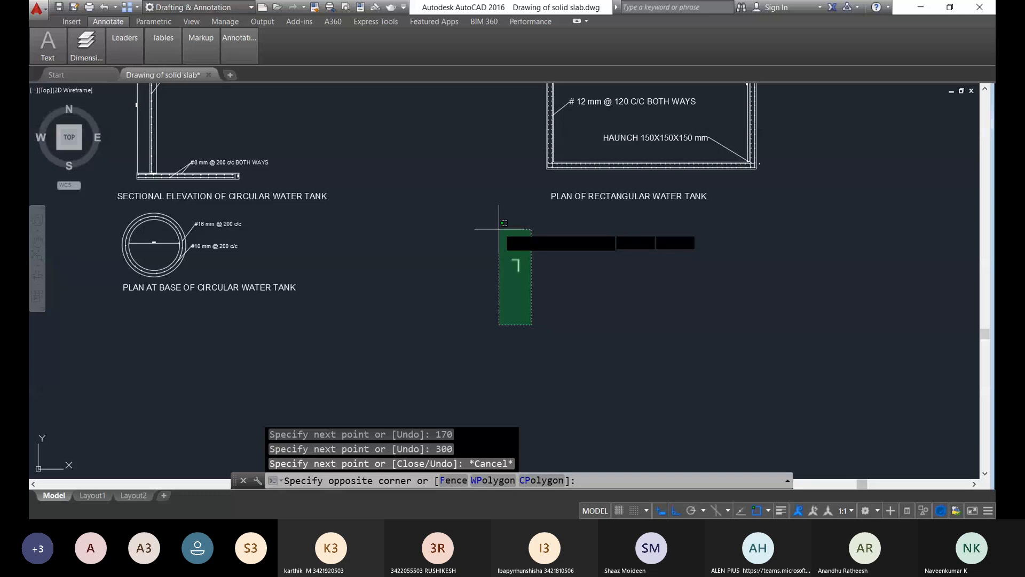
left_click(499, 228)
key("Delete")
Step: Draw a 170-long horizontal line and a 3000-long vertical line down from its right end, below the rectangular plan, as the left wall's top and inner face
type("l")
key("Return")
left_click(500, 263)
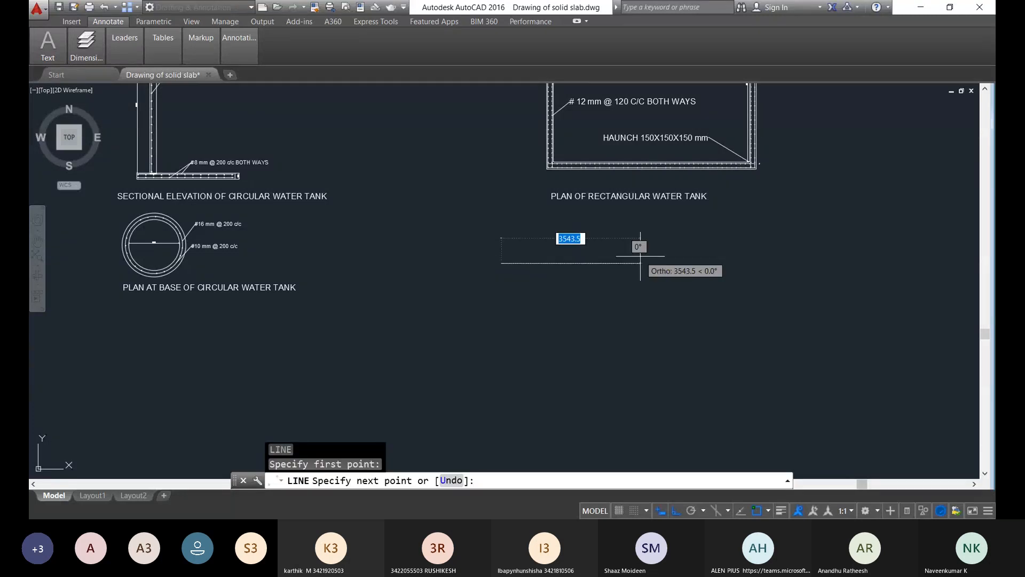
type("170")
key("Return")
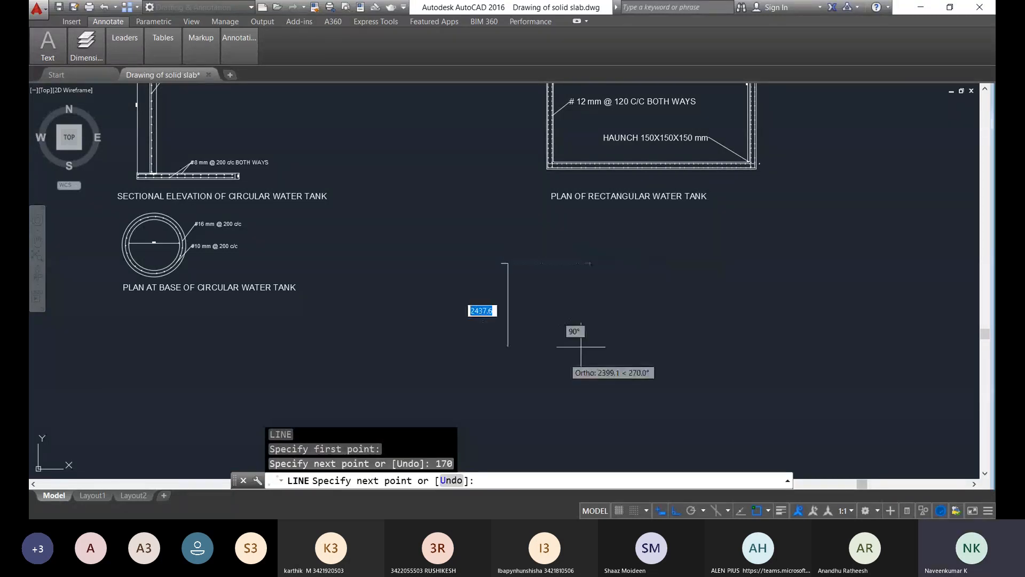
type("3000")
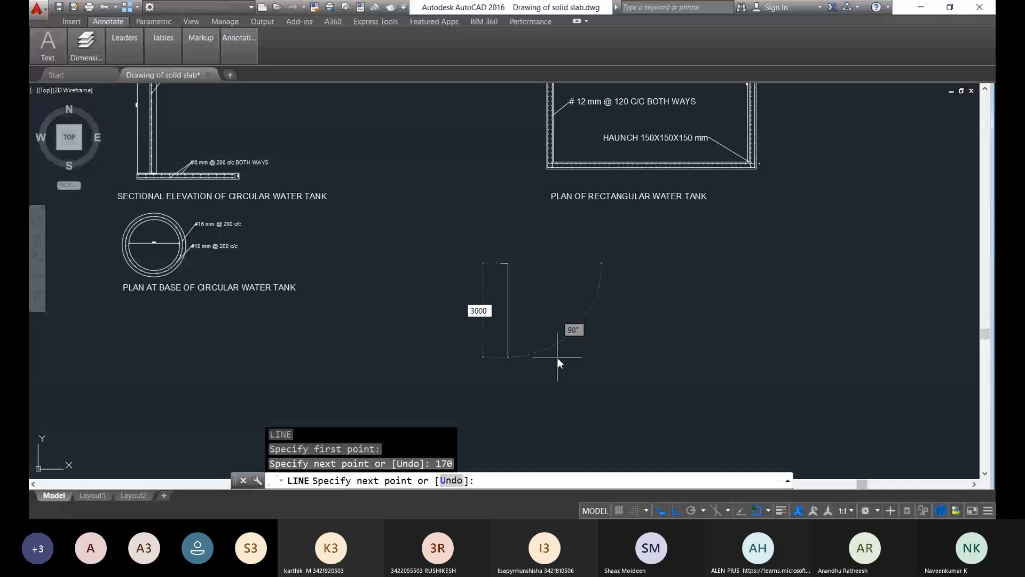
key("Return")
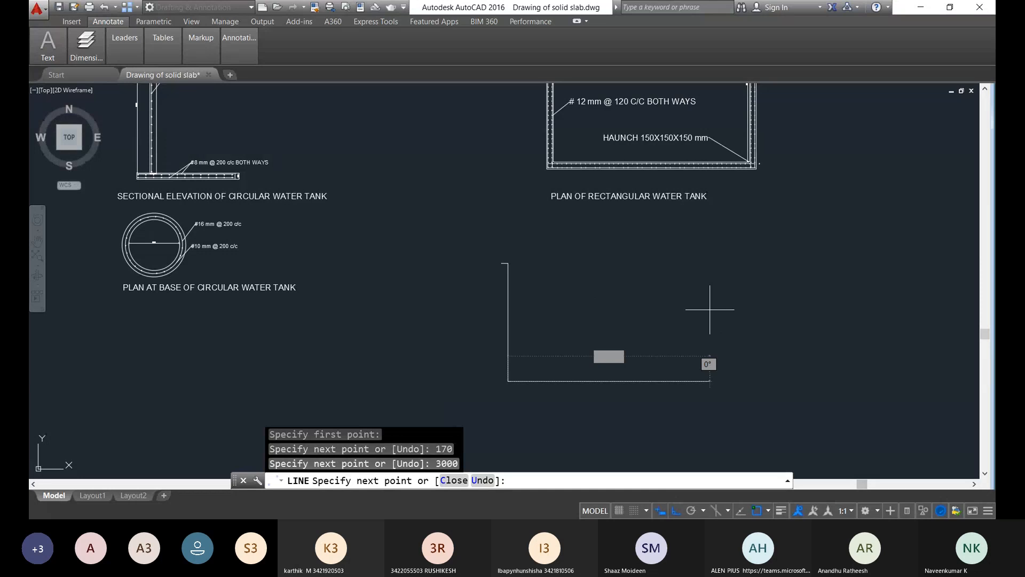
key("Escape")
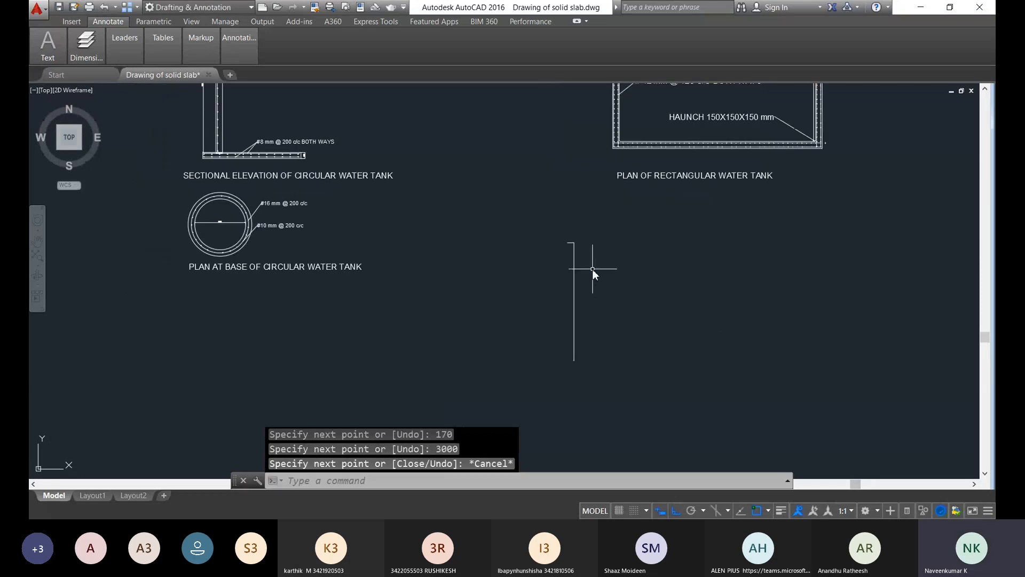
Step: Draw the left wall's outer face 3000 down from the top edge's free end and close the wall's bottom to the inner face
key("Return")
scroll(593, 270, "up", 5)
left_click(572, 230)
middle_click_drag(573, 229, 542, 300)
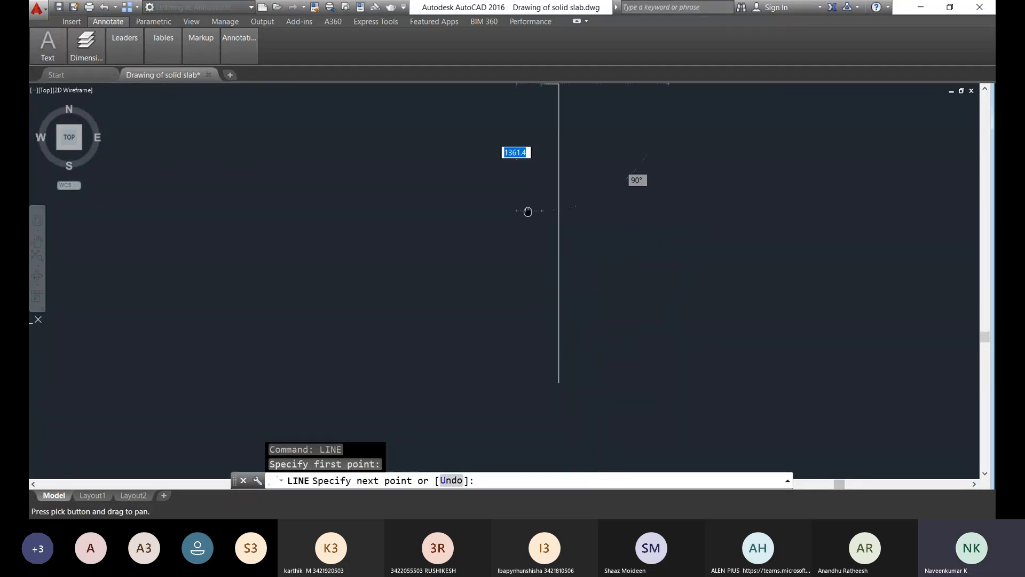
type("3000")
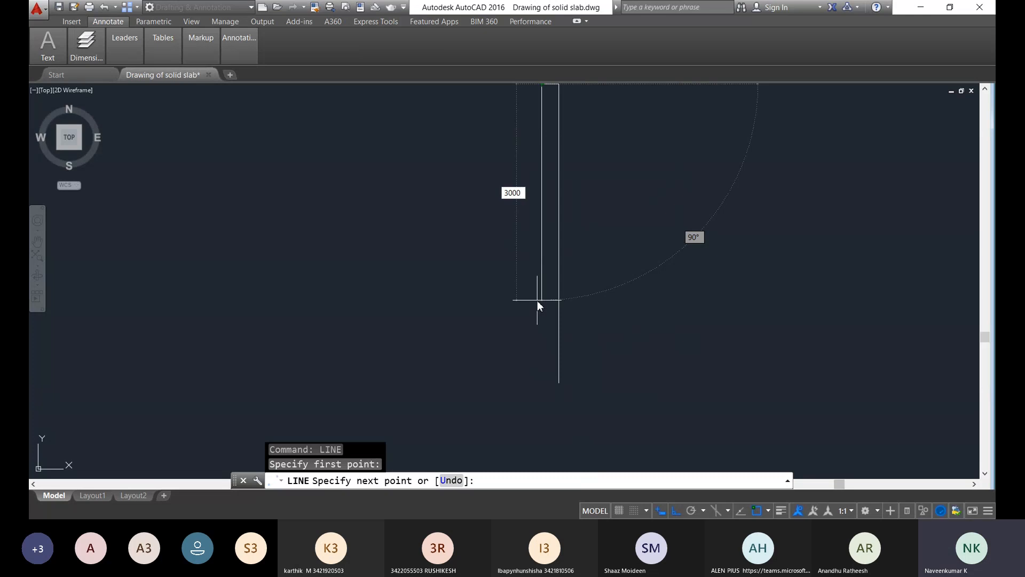
key("Return")
scroll(564, 387, "up", 5)
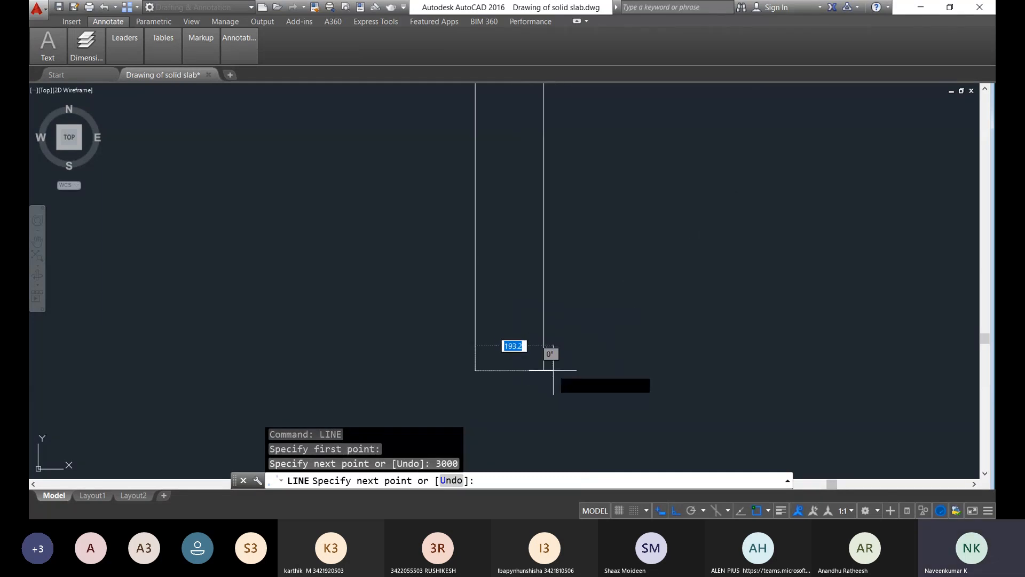
left_click(543, 370)
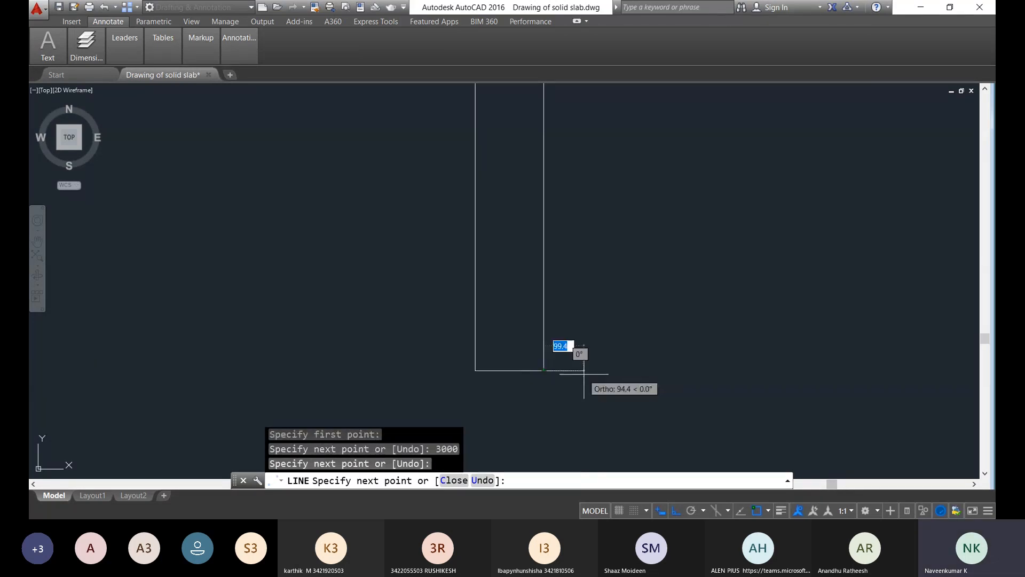
key("Escape")
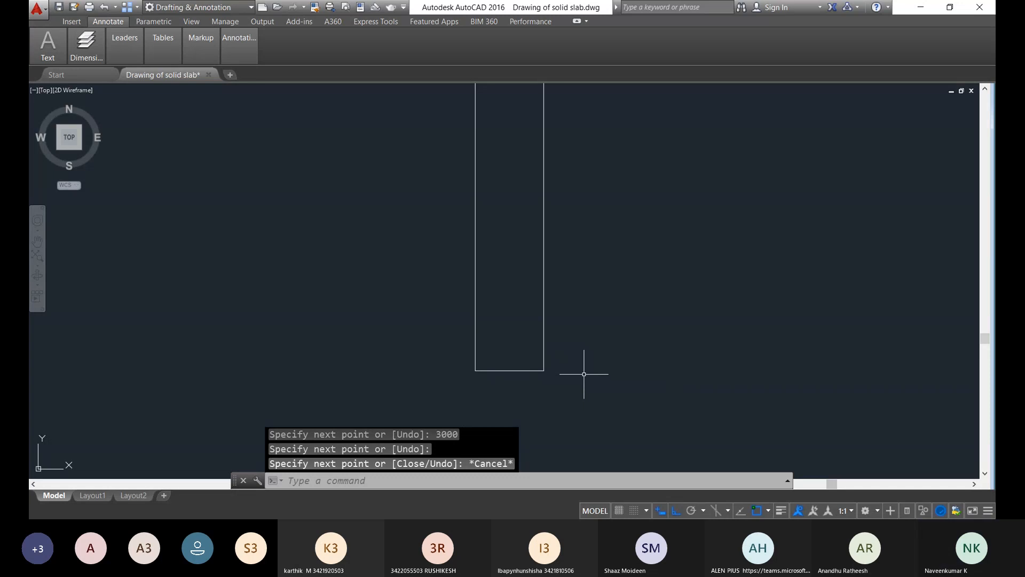
Step: Check the inner length dimension on the plan of the rectangular water tank
scroll(476, 376, "down", 8)
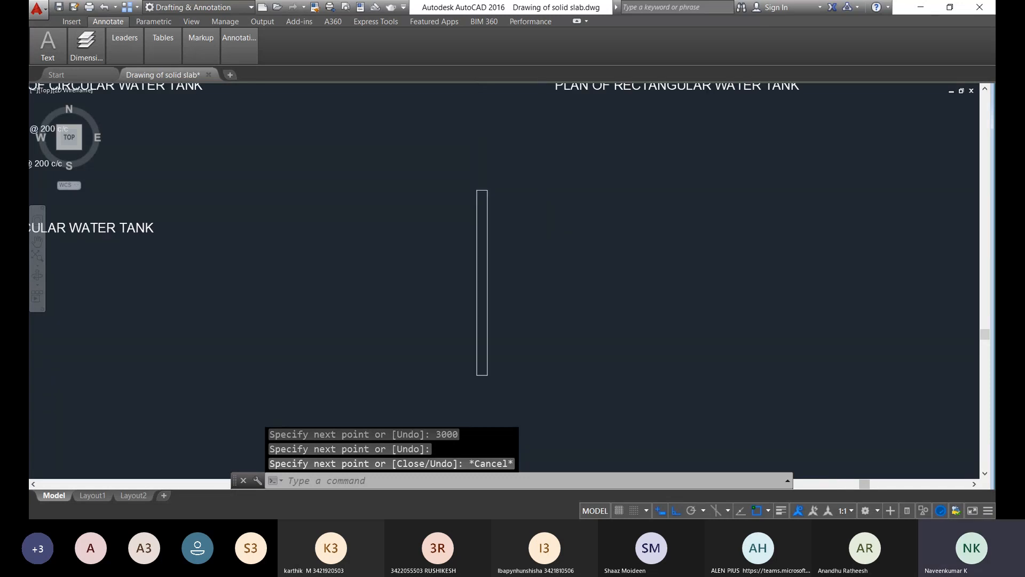
scroll(508, 385, "down", 2)
scroll(479, 384, "down", 3)
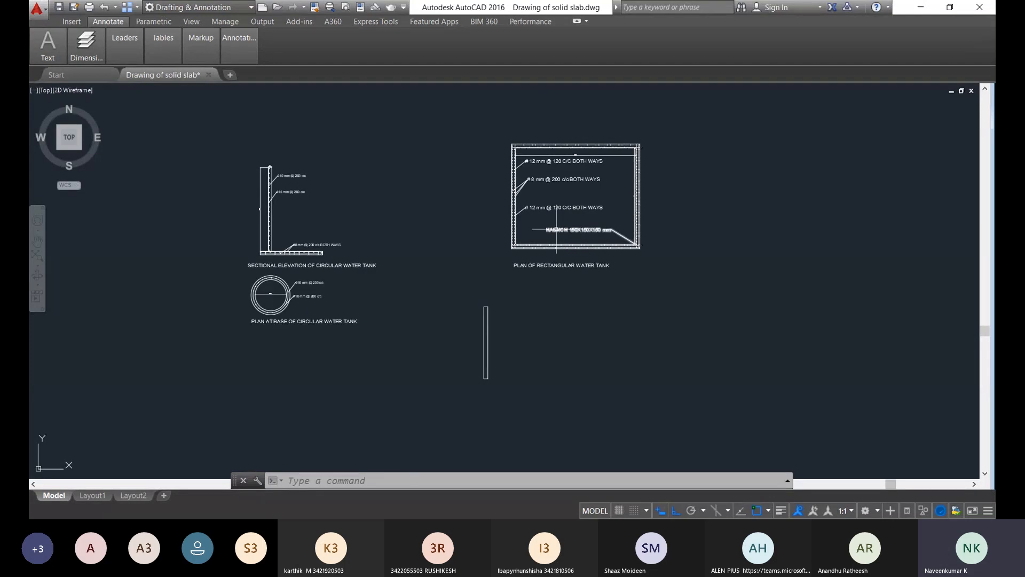
scroll(556, 229, "up", 9)
scroll(584, 214, "down", 5)
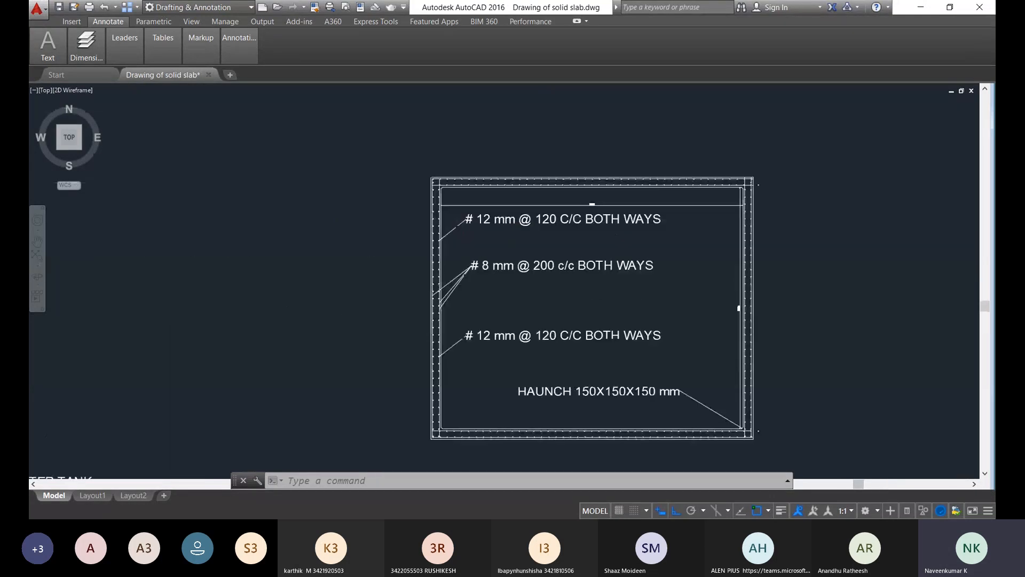
scroll(783, 361, "down", 3)
scroll(560, 194, "up", 9)
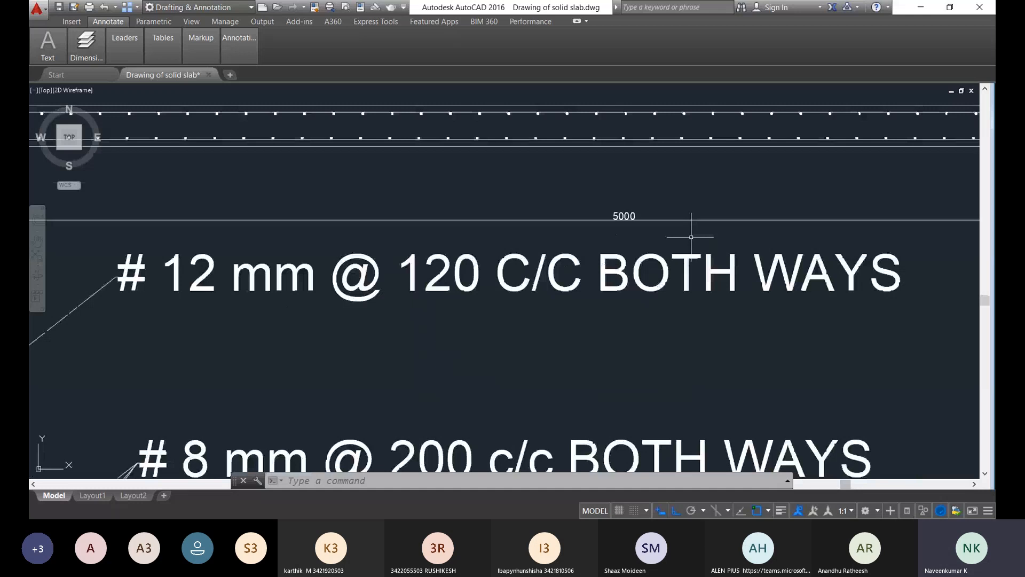
scroll(668, 224, "down", 4)
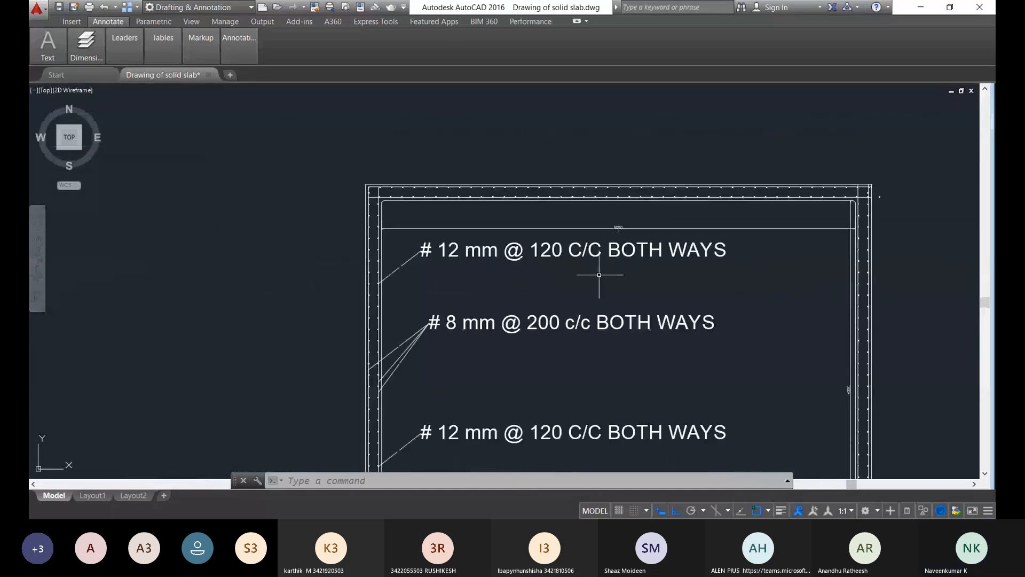
Step: Offset the left wall's inner face 5000 to the right to place the opposite wall's inner face
scroll(599, 275, "down", 6)
scroll(515, 275, "up", 2)
type("o")
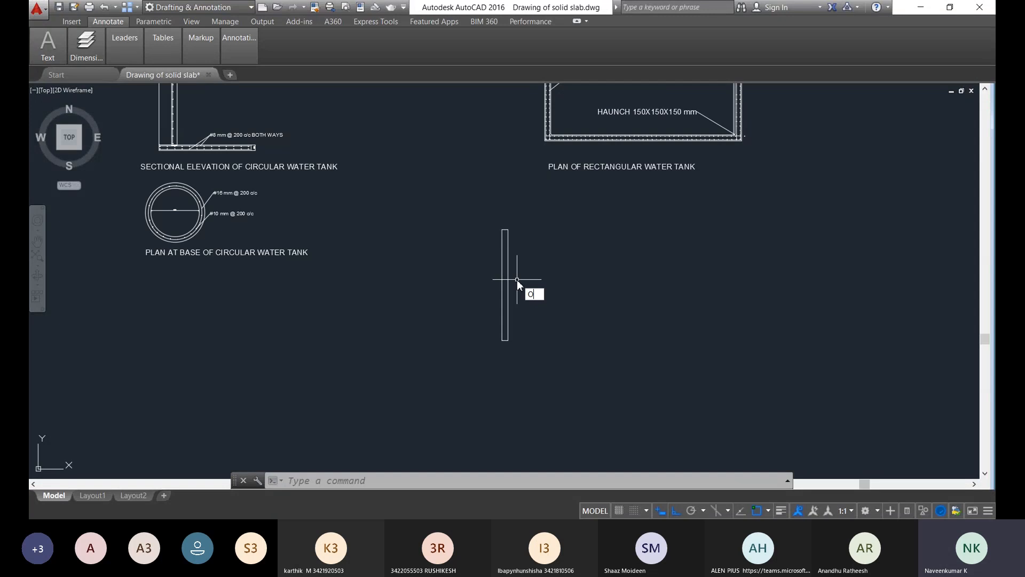
key("Return")
type("50000")
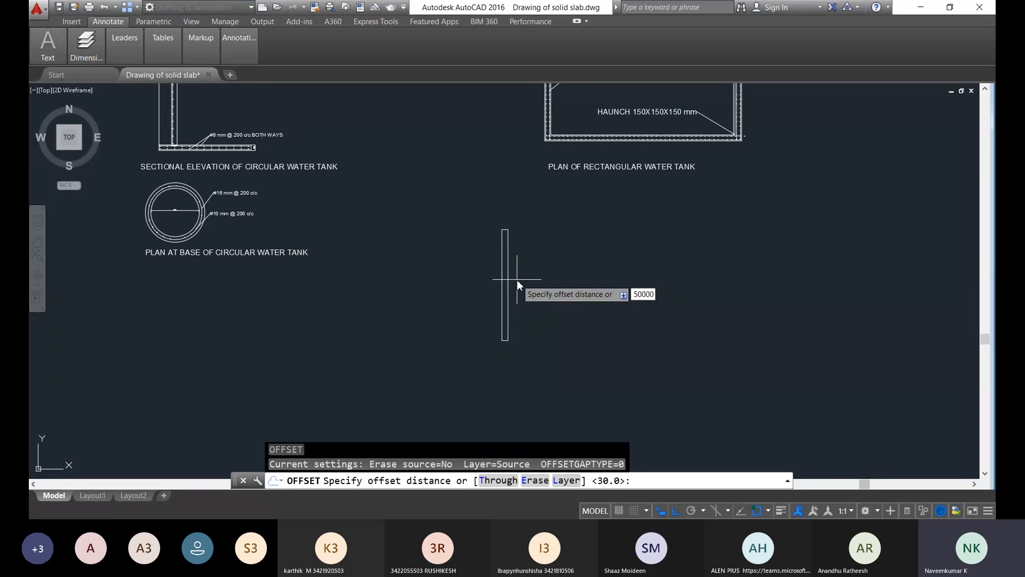
key("BackSpace")
key("Return")
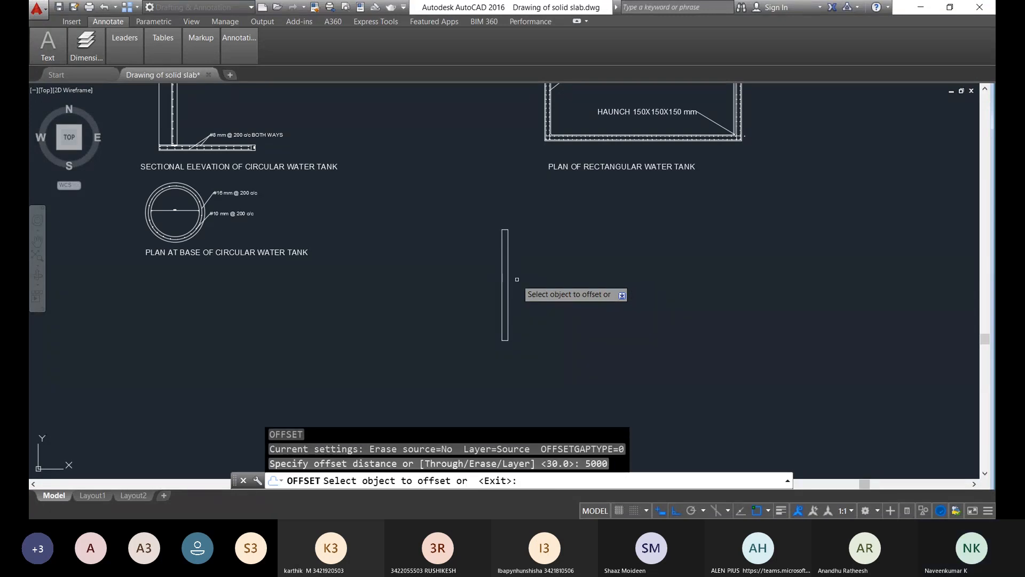
left_click(507, 281)
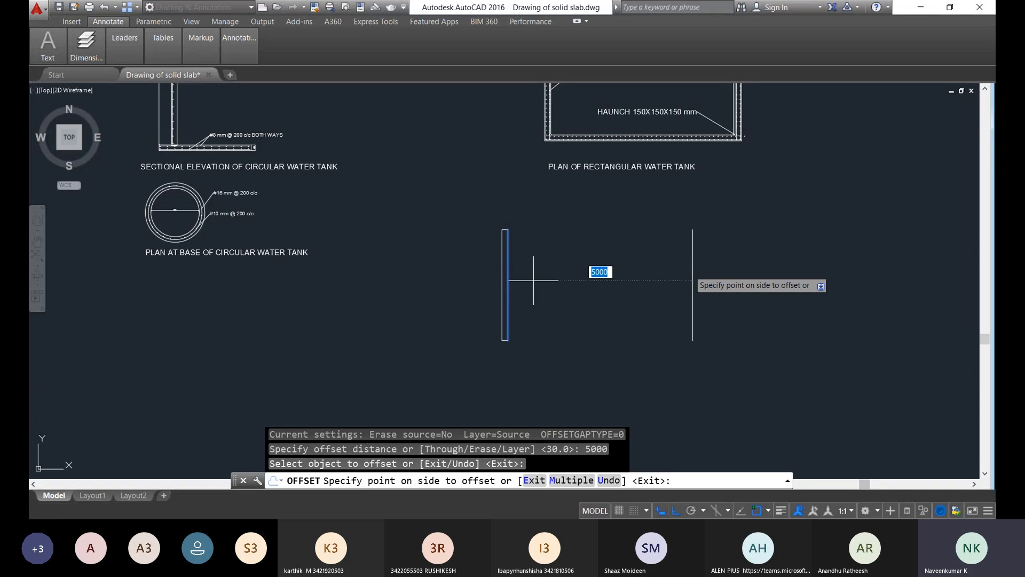
left_click(720, 280)
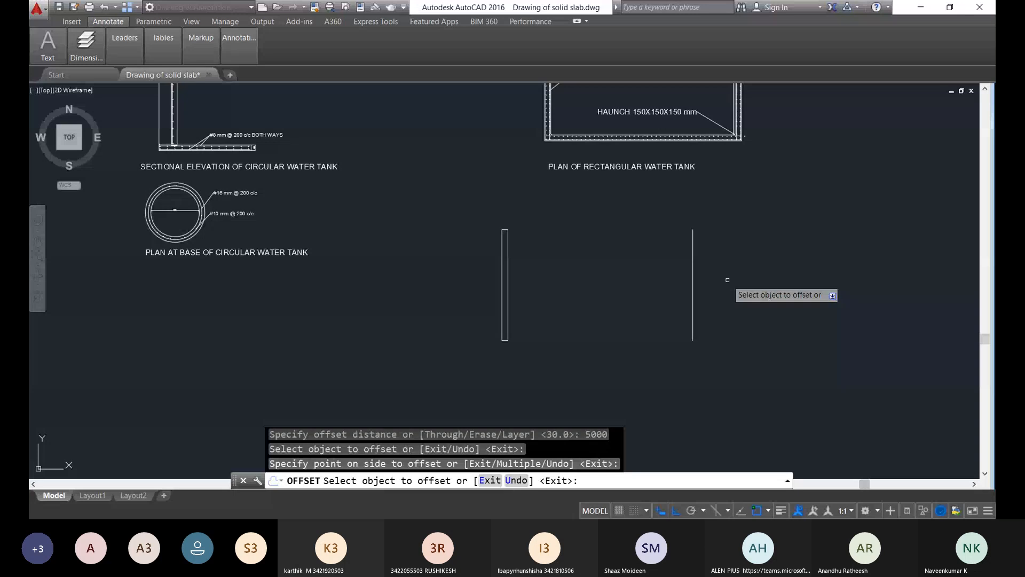
Step: Complete the right wall with lines 170 outward at the top, 3000 down the outer face, and back across the bottom to the inner face
key("Escape")
type("l")
key("Return")
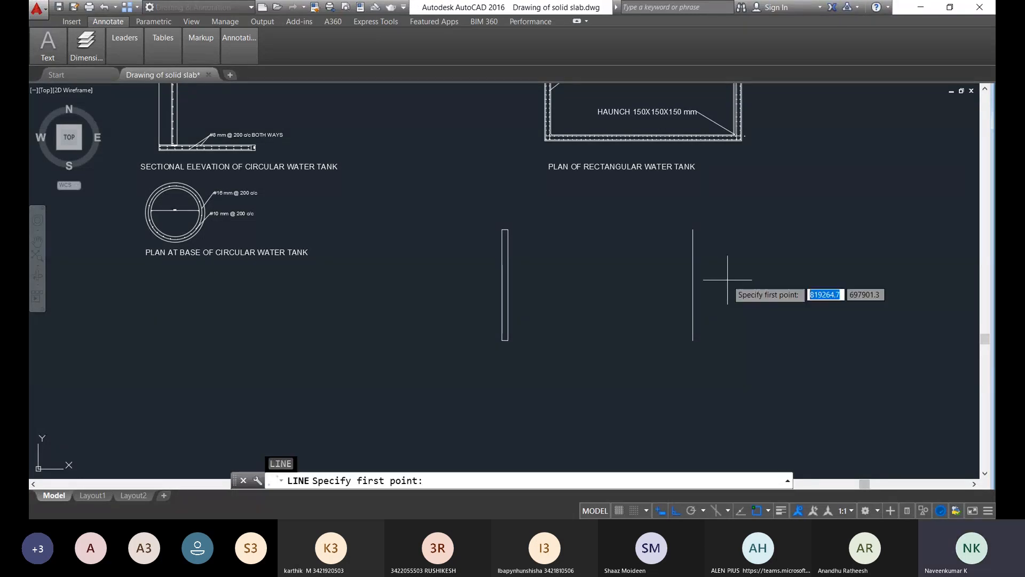
left_click(693, 230)
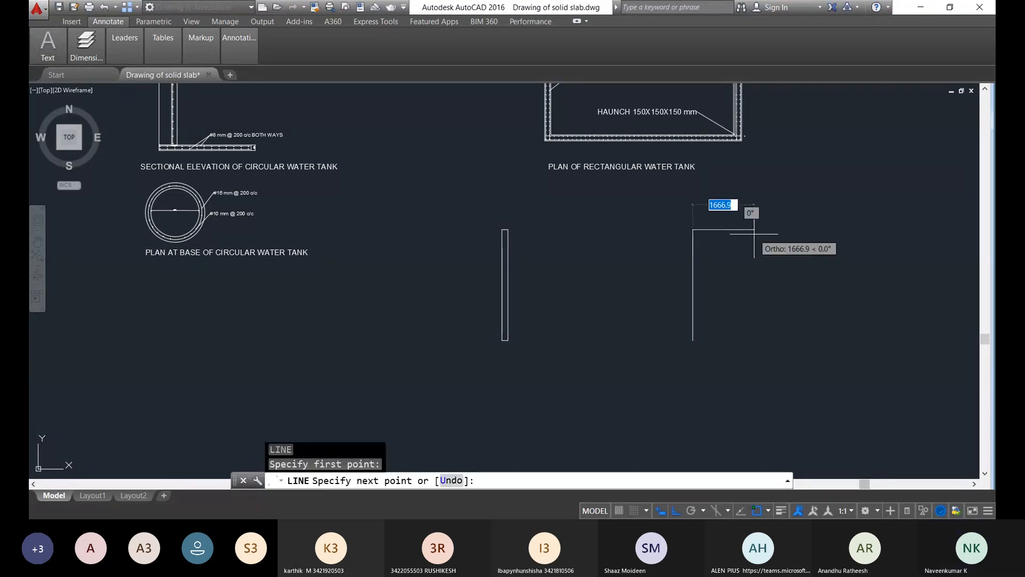
type("170")
key("Return")
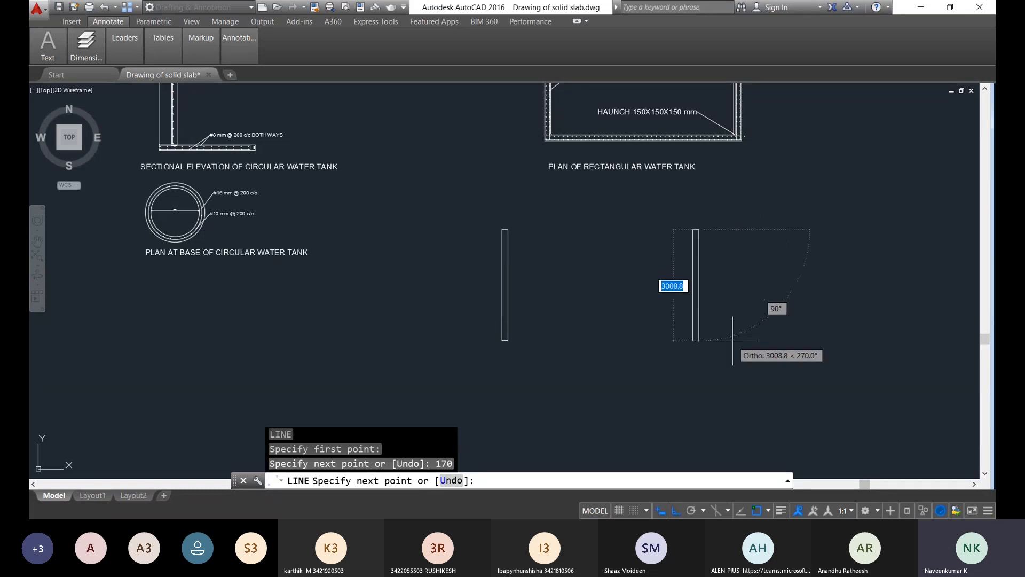
type("3000")
key("Return")
scroll(715, 336, "up", 5)
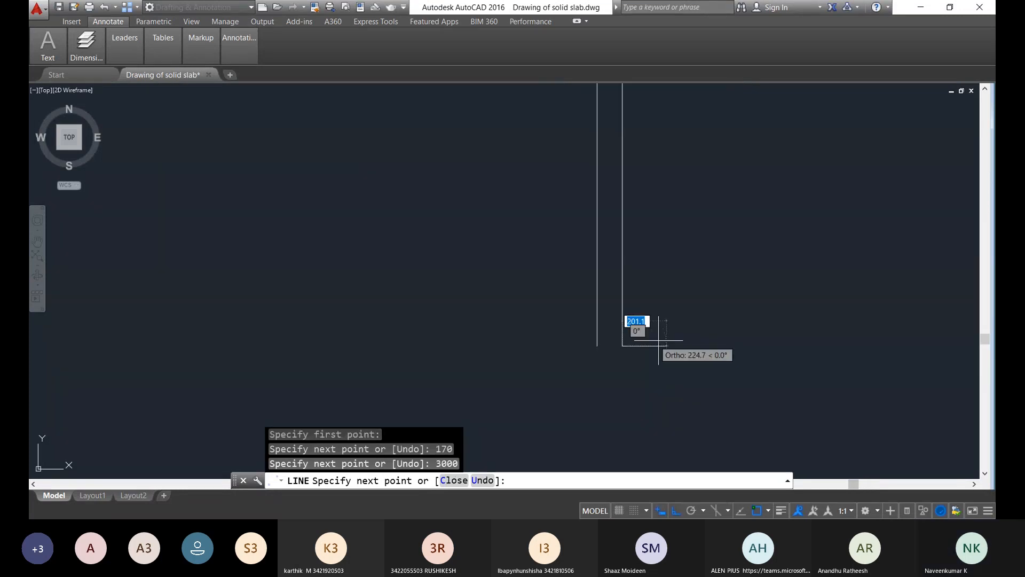
left_click(622, 346)
key("Escape")
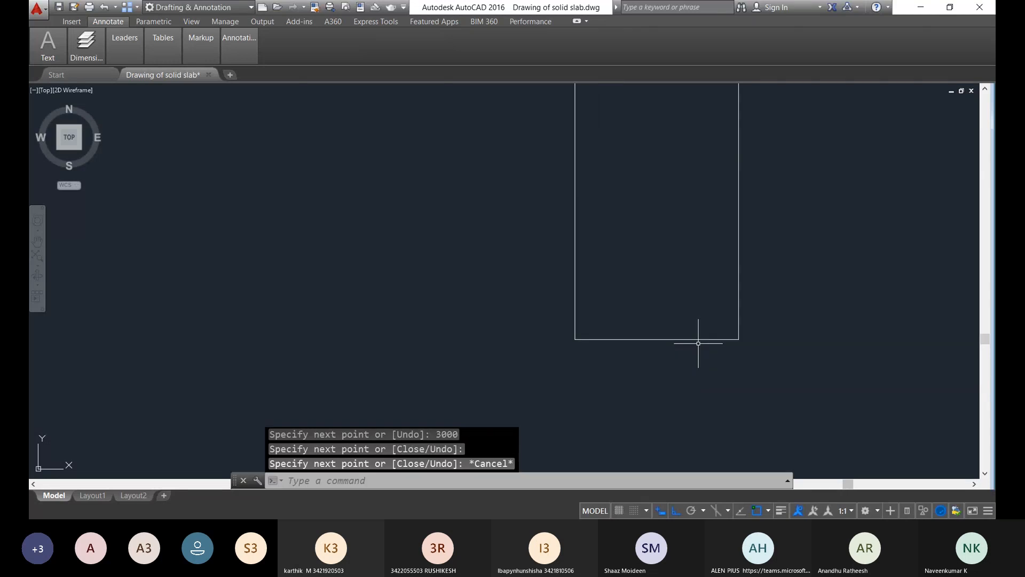
Step: Delete the bottom edge line of the left wall in the new rectangular tank section
scroll(600, 344, "down", 3)
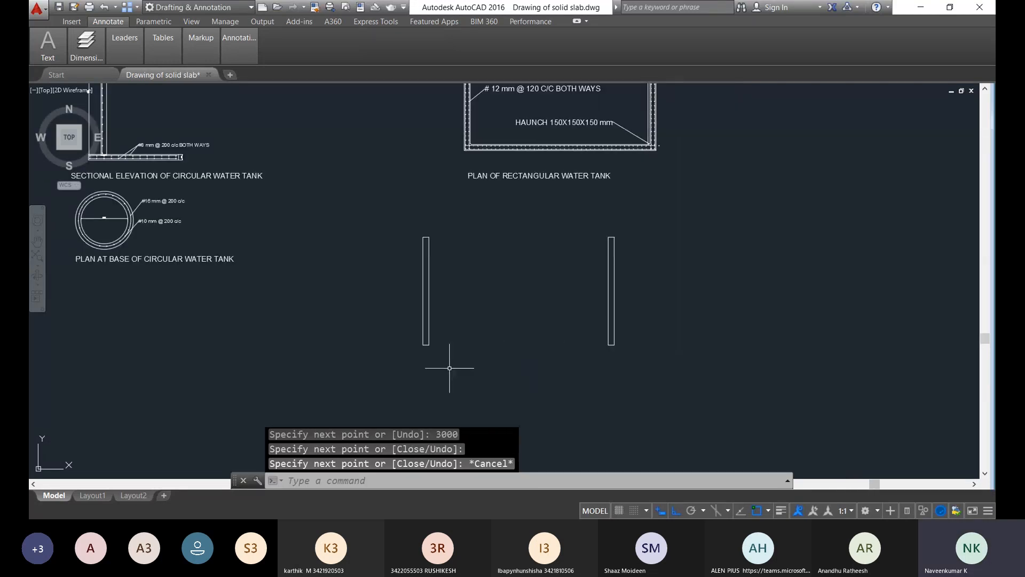
scroll(451, 363, "up", 6)
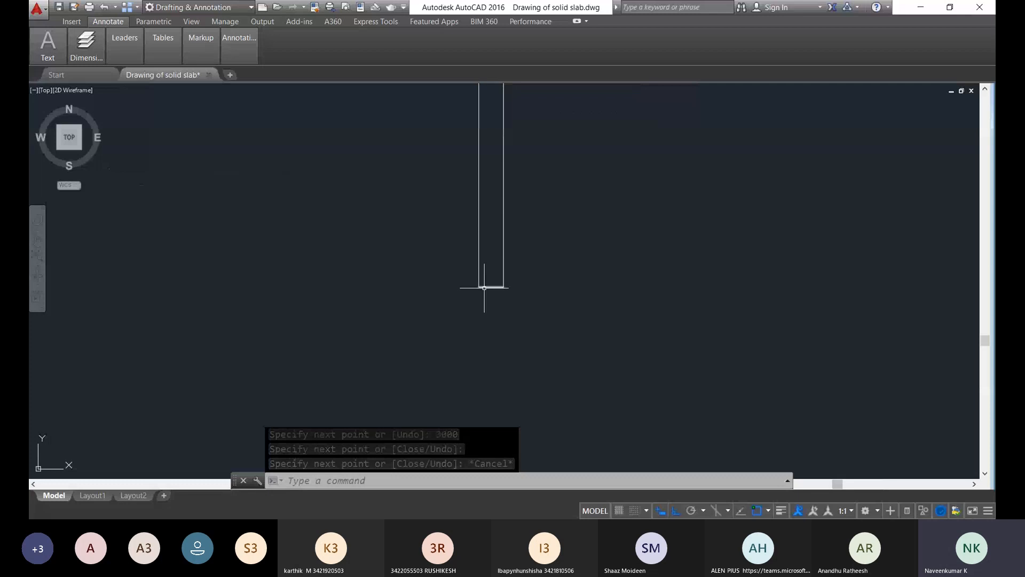
left_click(485, 288)
key("Delete")
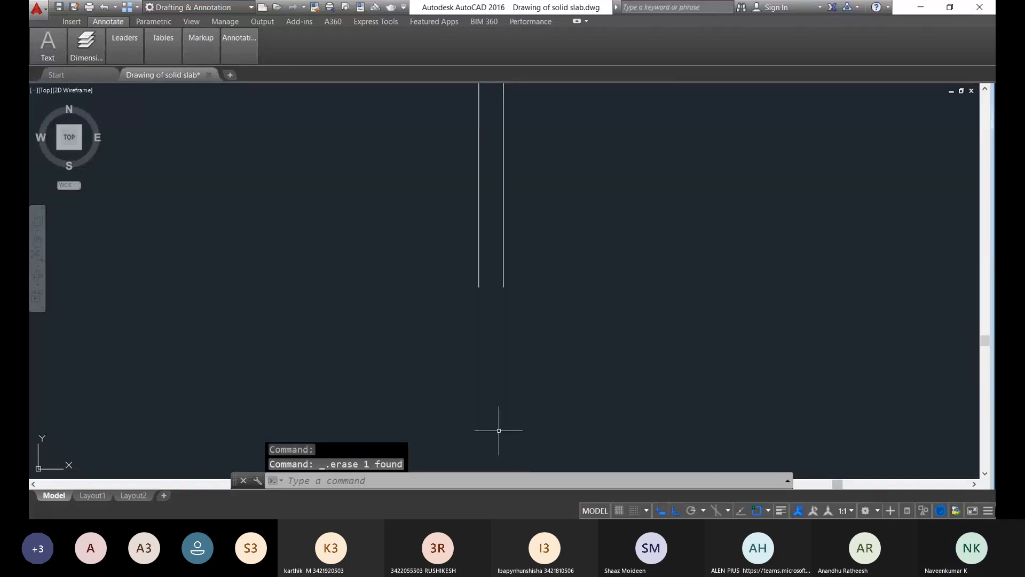
scroll(822, 353, "down", 4)
middle_click_drag(774, 344, 727, 329)
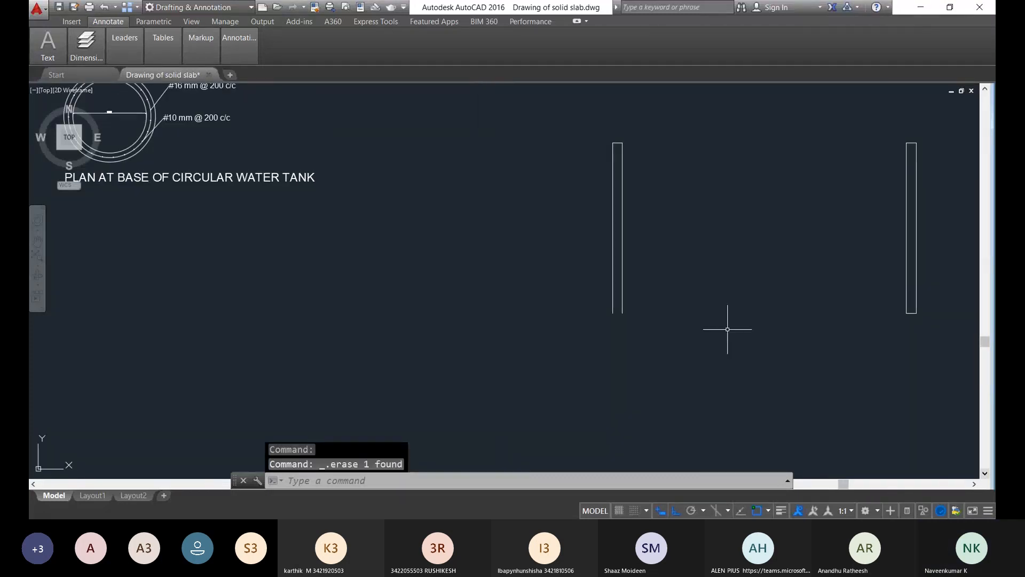
Step: Delete the bottom edge line of the right wall in the rectangular tank section
scroll(849, 315, "up", 2)
left_click(851, 323)
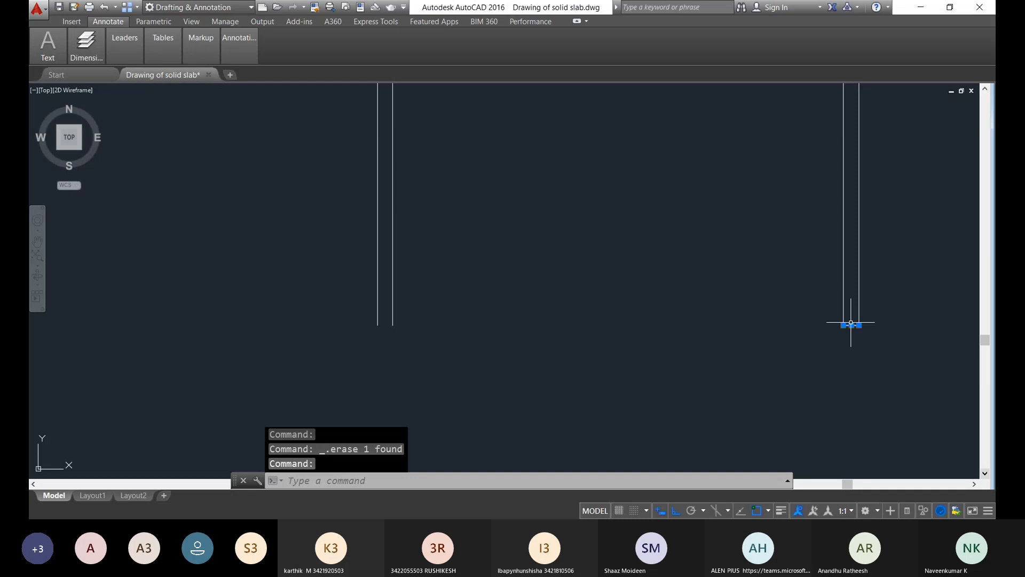
key("Delete")
scroll(893, 262, "down", 3)
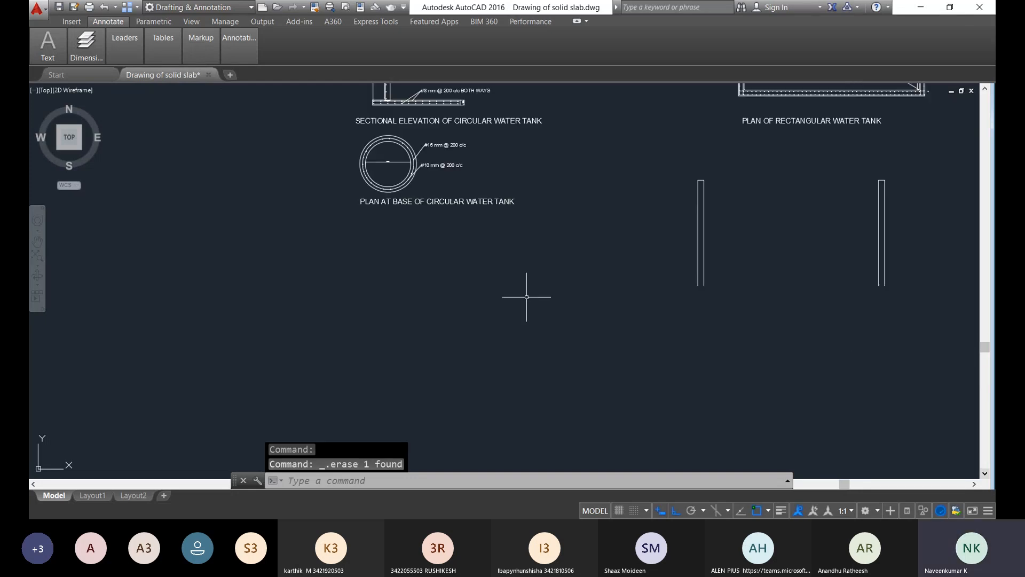
middle_click_drag(826, 327, 725, 317)
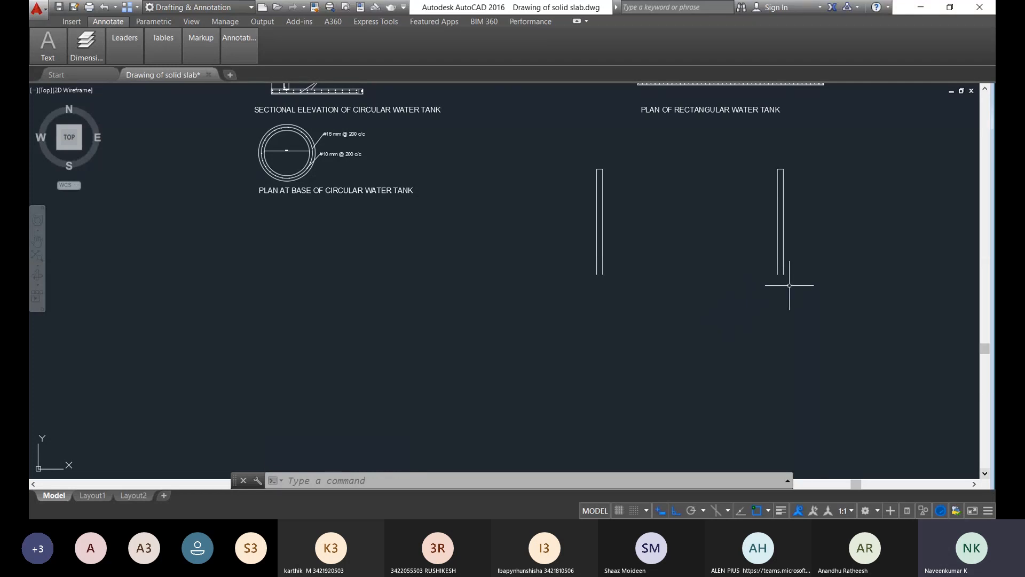
Step: Start the base slab outline at the right wall's outer bottom corner with lines 500 outward and 200 down
scroll(790, 286, "up", 3)
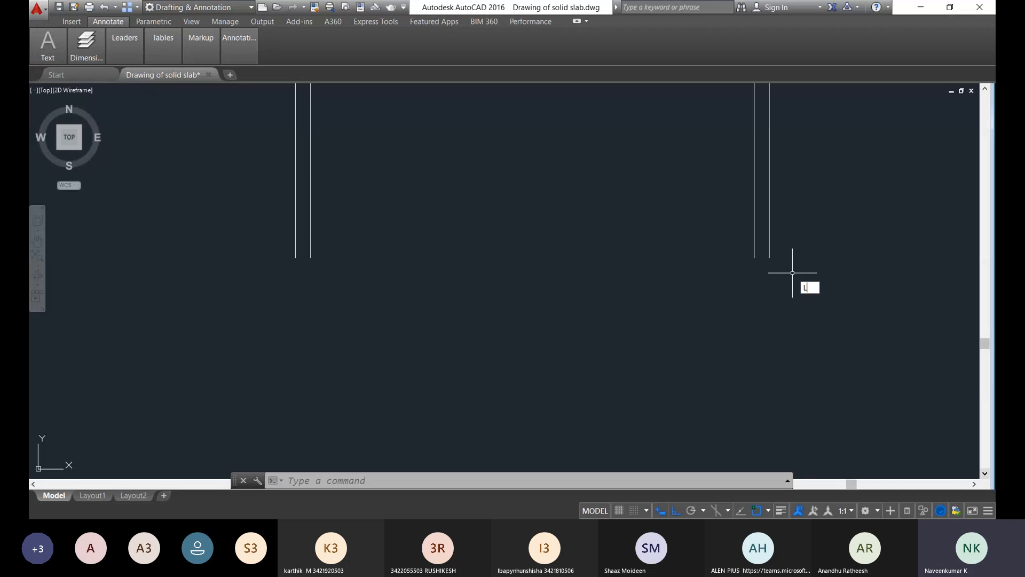
key("Return")
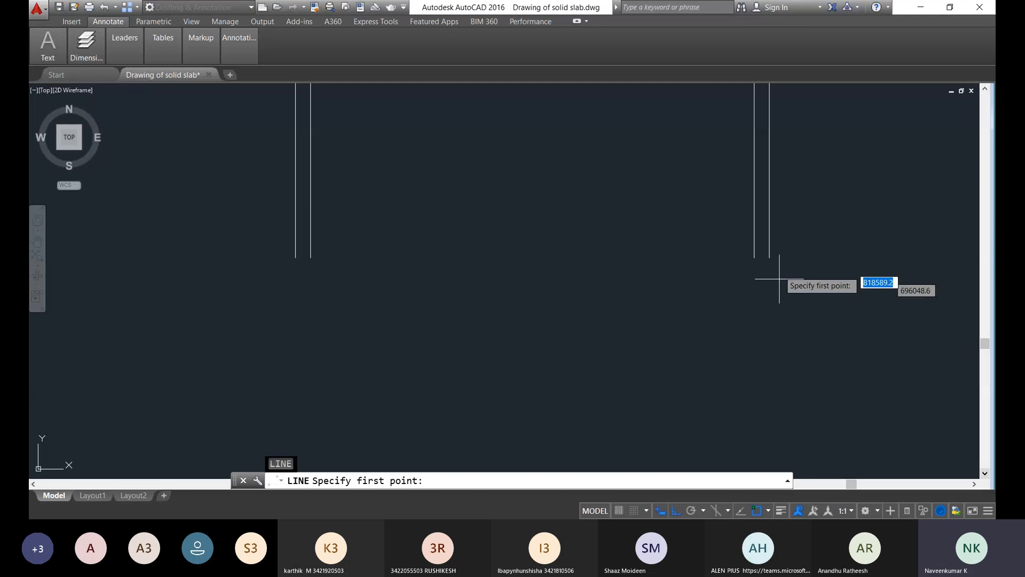
left_click(769, 257)
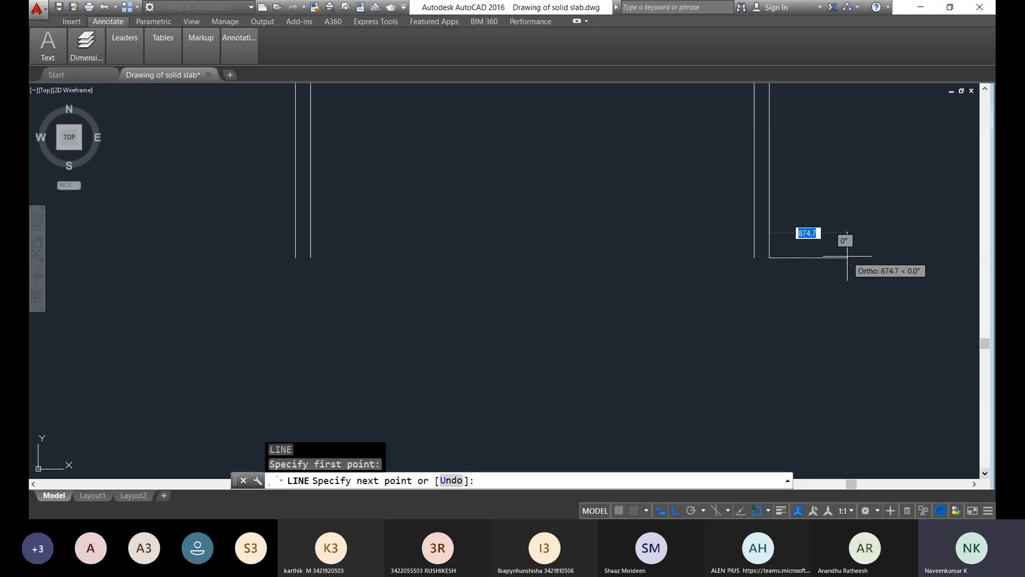
type("500")
key("Return")
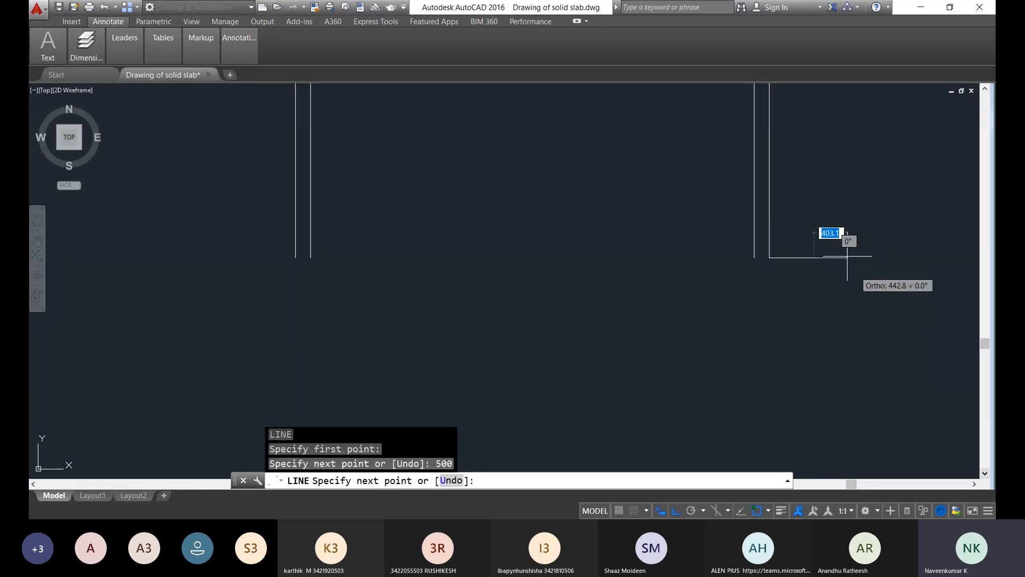
type("200")
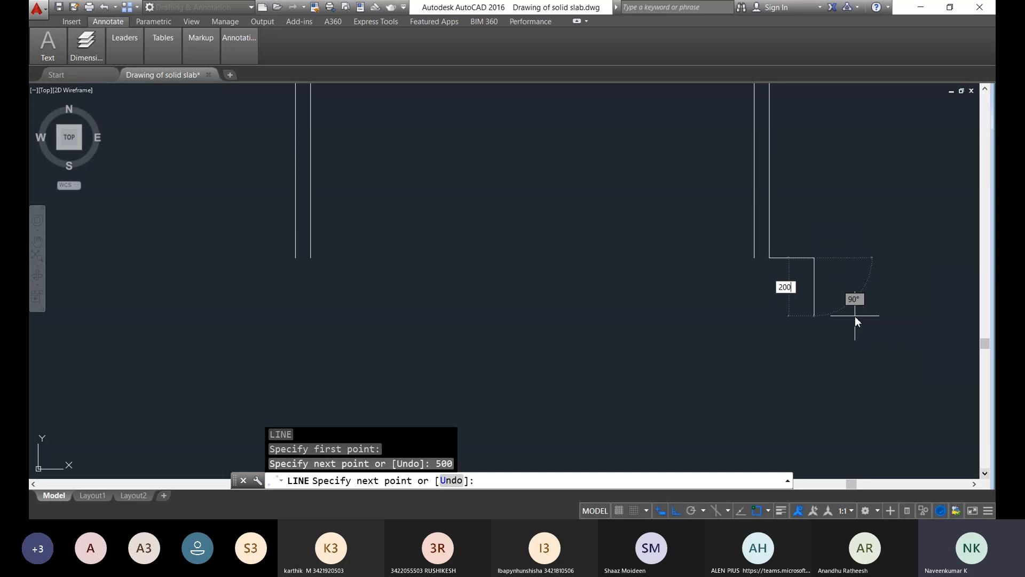
key("Return")
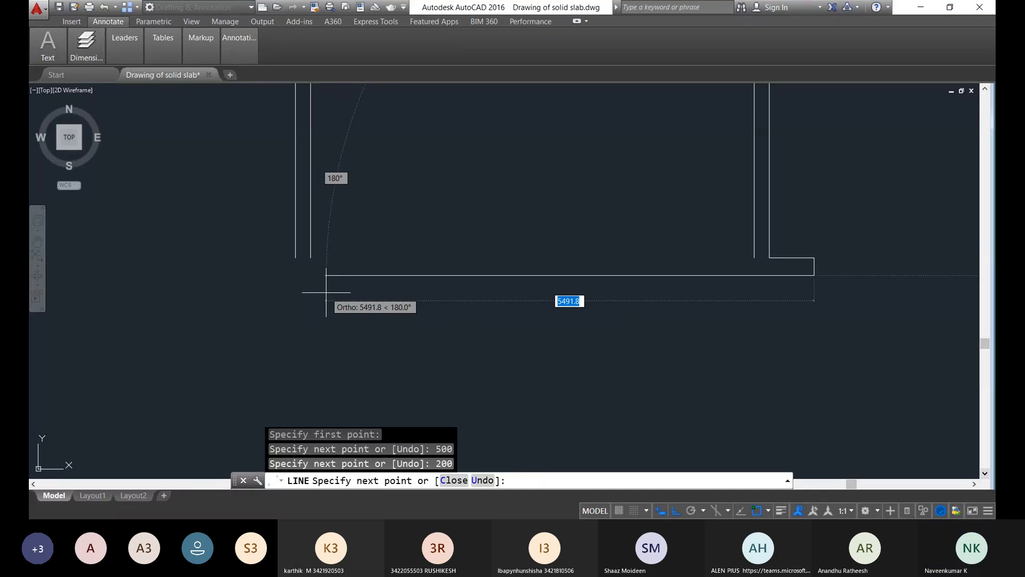
Step: Continue the slab's underside leftward with consecutive line segments of 500, 170, 5000, 170 and 500
type("50")
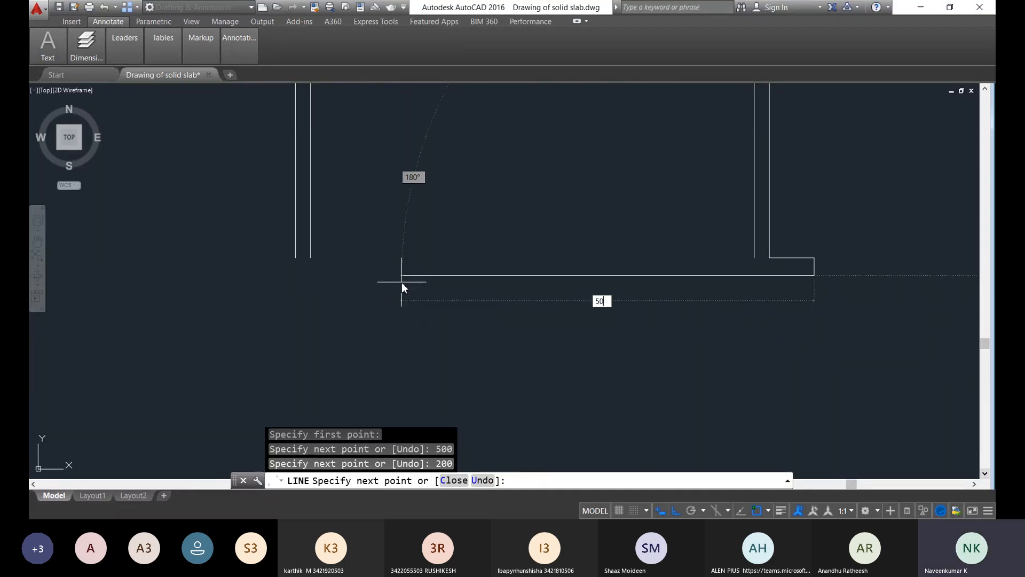
type("0")
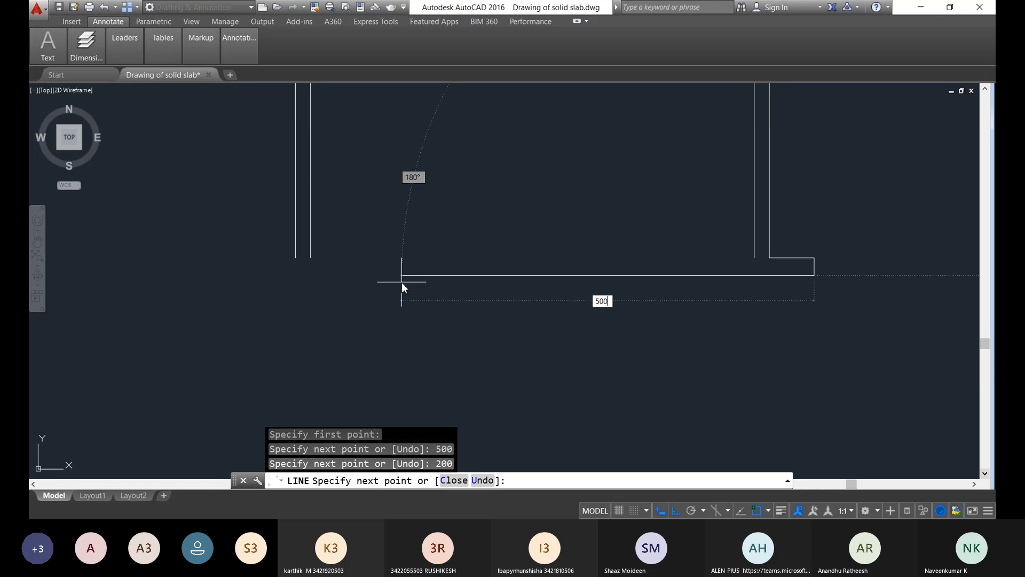
key("Return")
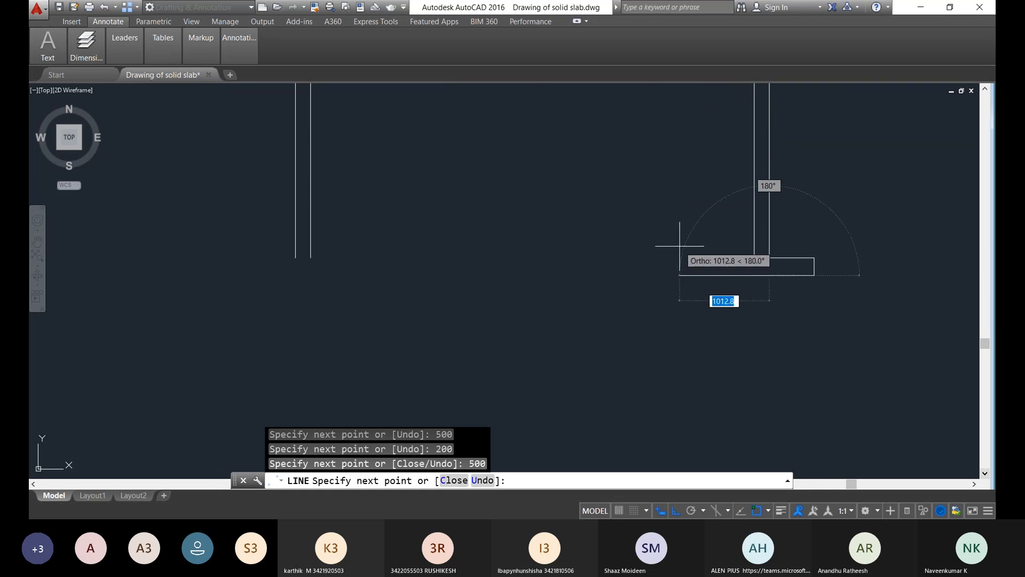
type("17")
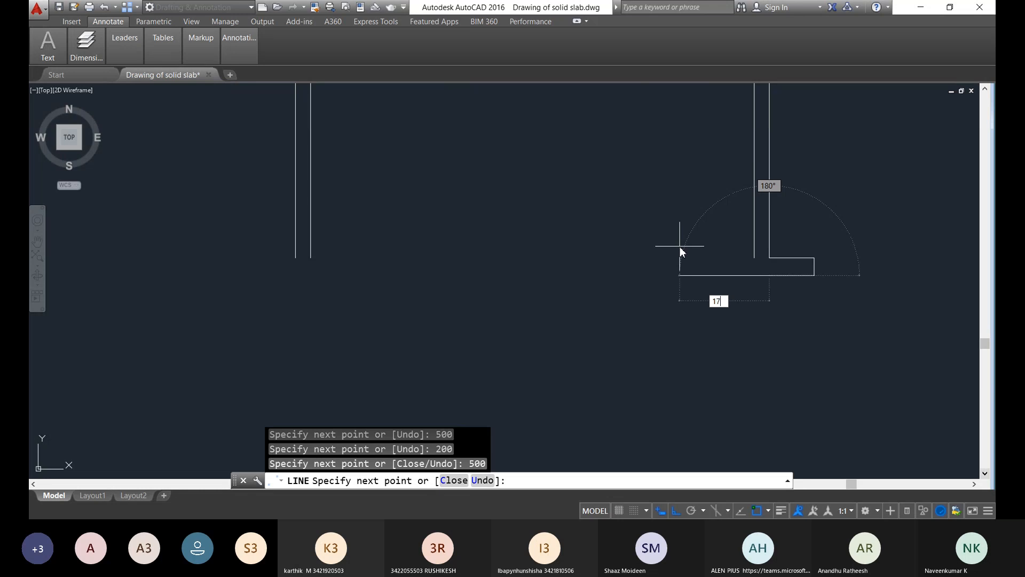
type("0")
key("Return")
type("5000")
key("Return")
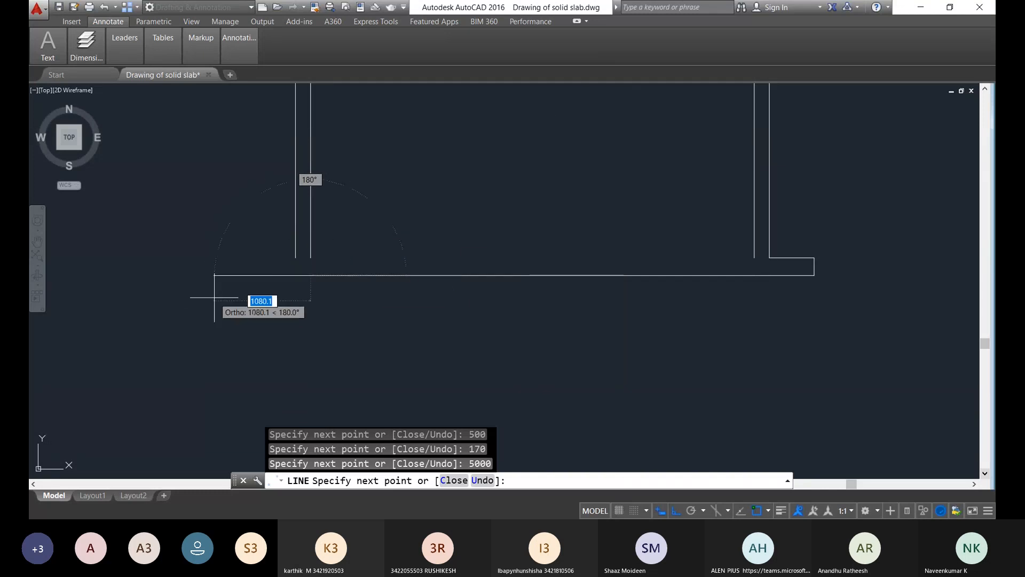
type("170")
key("Return")
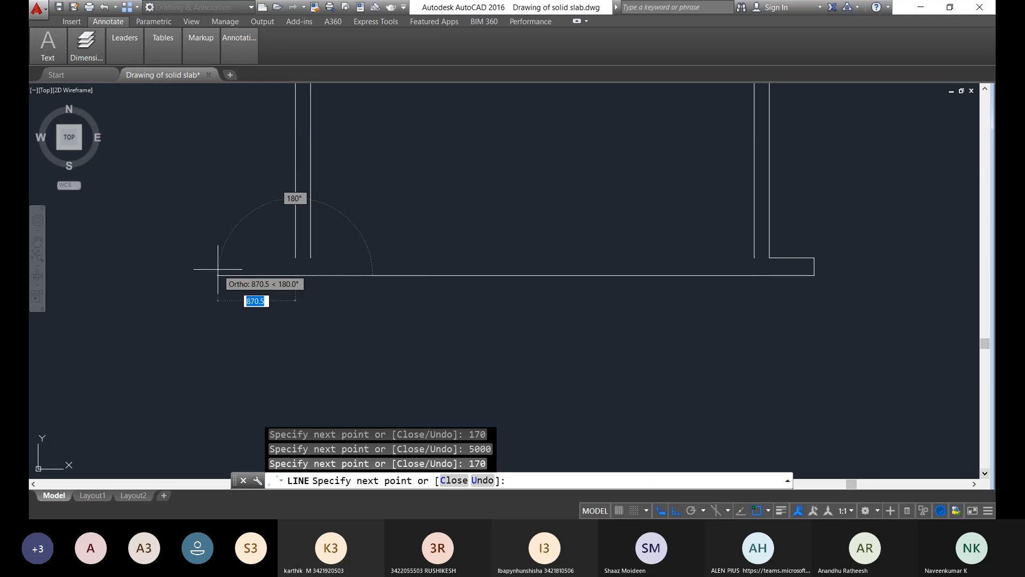
type("500")
key("Return")
Step: Close the slab outline with a line 200 up the left end and one across the top to the right wall's outer corner
scroll(260, 273, "up", 4)
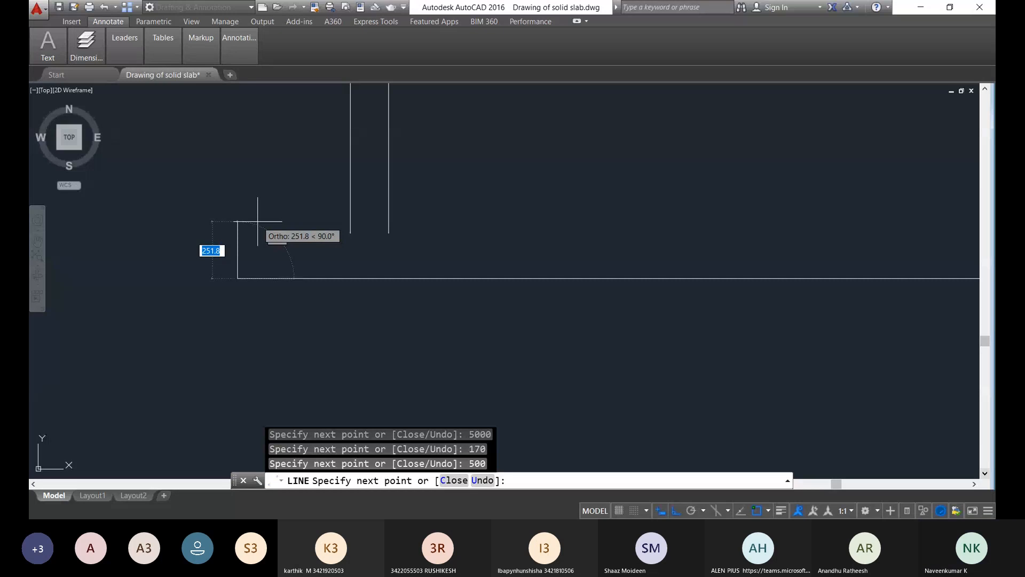
type("200")
key("Return")
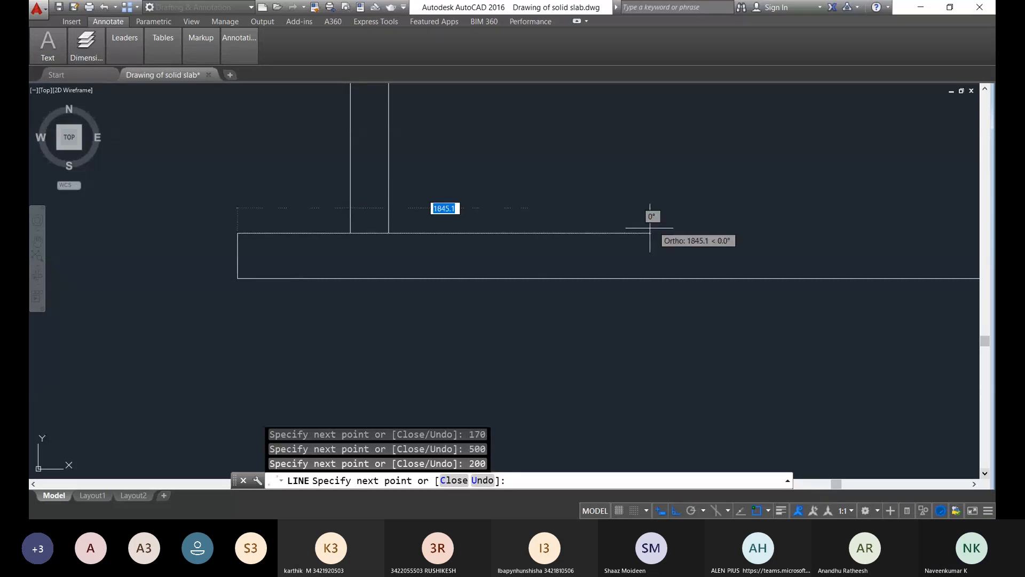
scroll(729, 209, "down", 5)
scroll(758, 246, "up", 8)
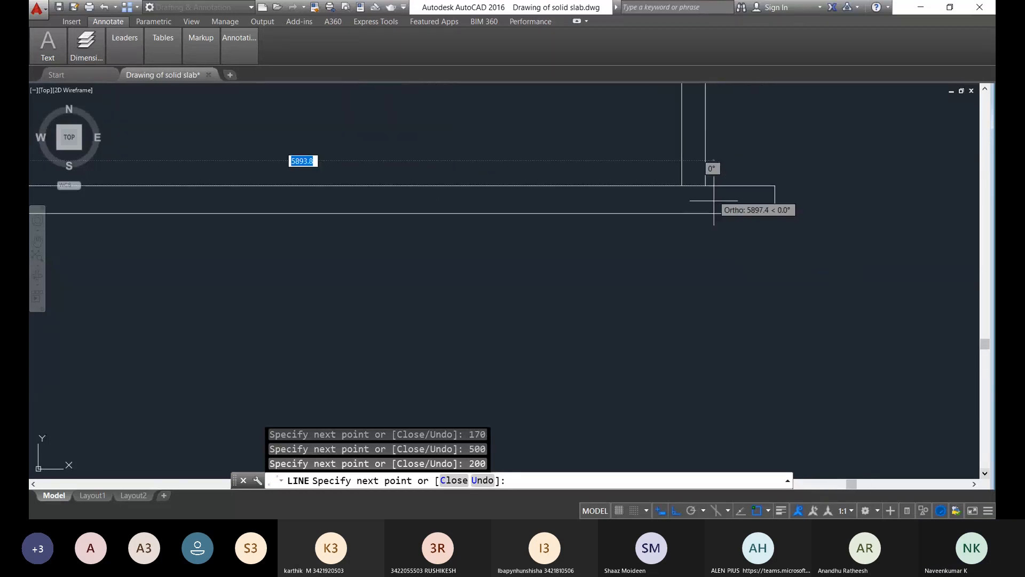
scroll(684, 186, "up", 3)
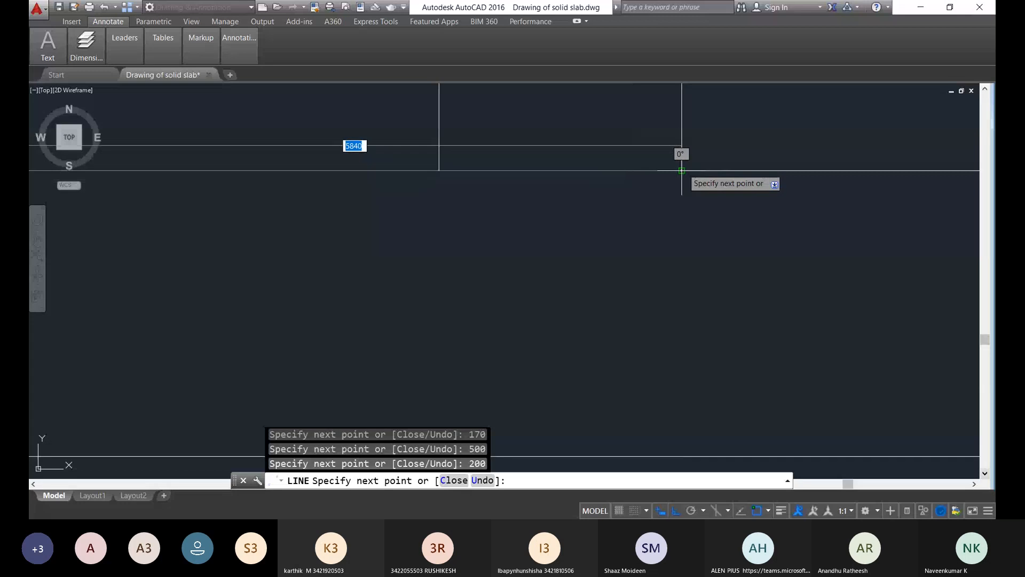
left_click(682, 171)
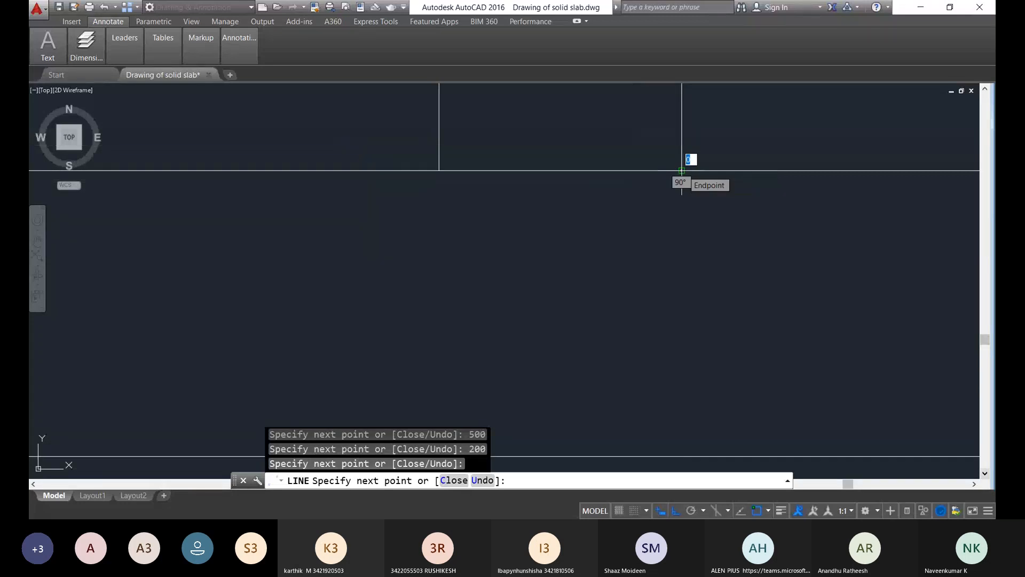
scroll(682, 171, "down", 4)
key("Escape")
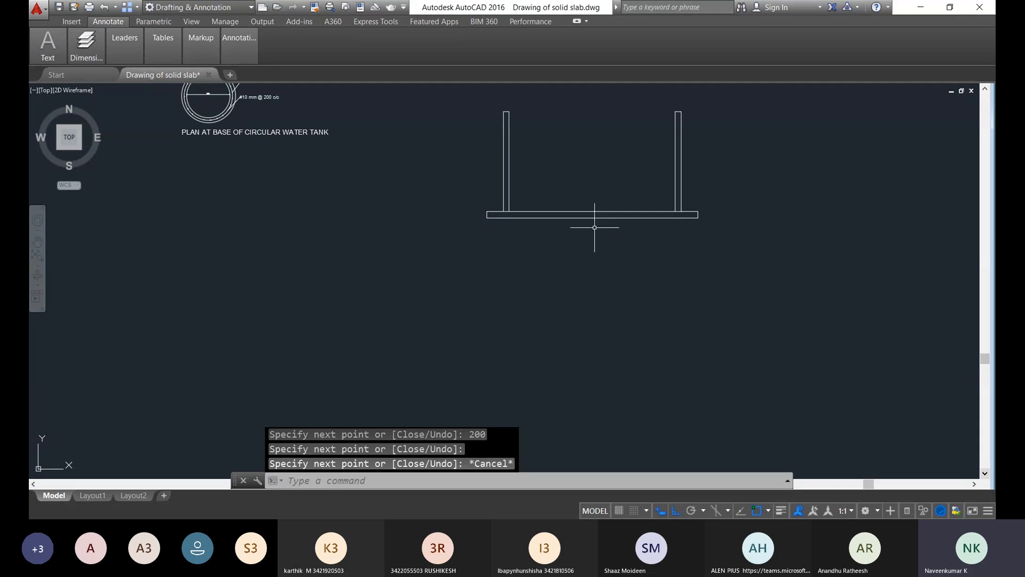
Step: Delete the base slab's 5000 middle underside segment together with the underside segments picked toward both slab ends
left_click(582, 217)
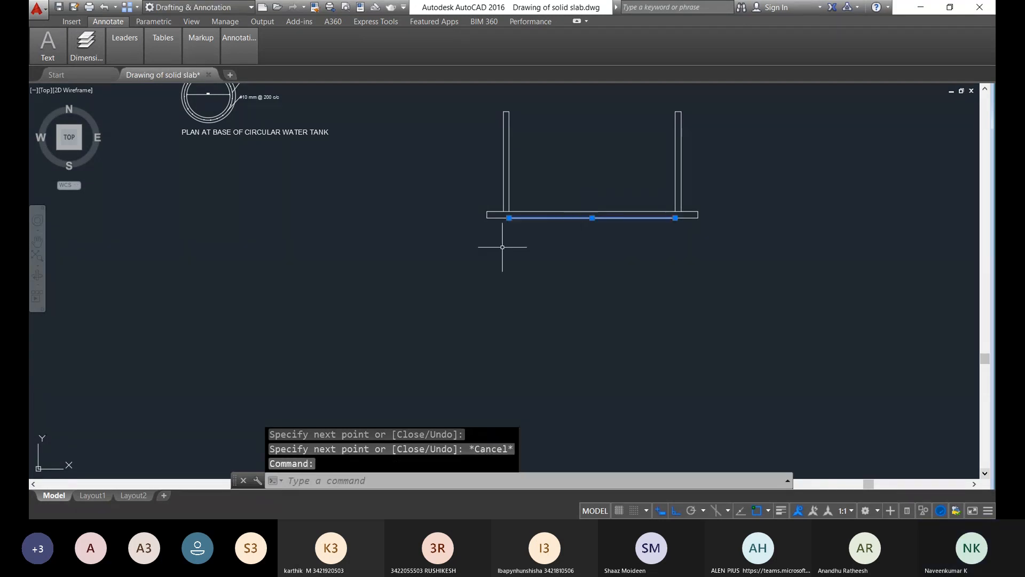
scroll(504, 246, "up", 5)
left_click(569, 138)
left_click(576, 150)
scroll(812, 218, "down", 4)
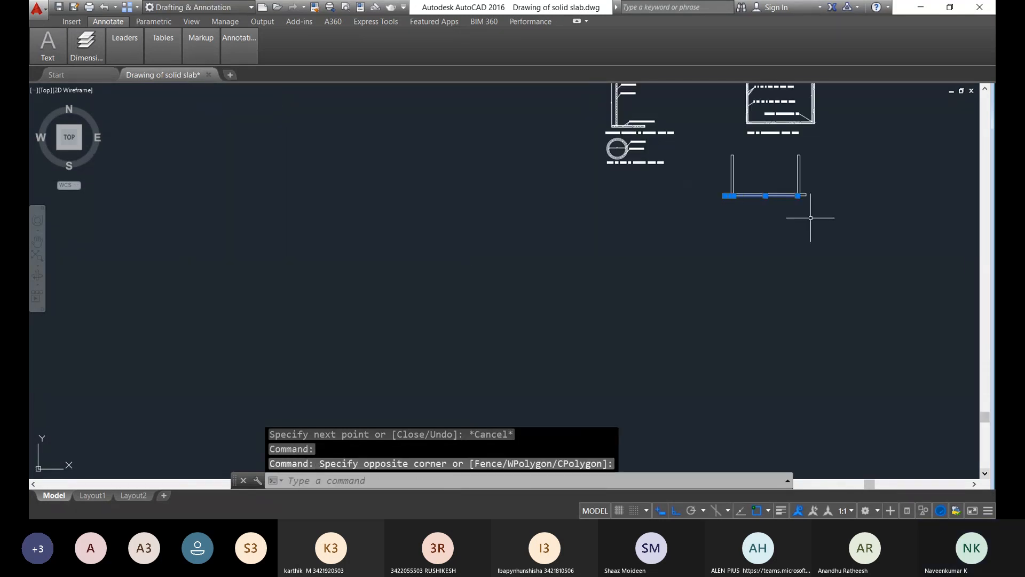
scroll(700, 203, "up", 2)
scroll(704, 198, "up", 5)
left_click(700, 182)
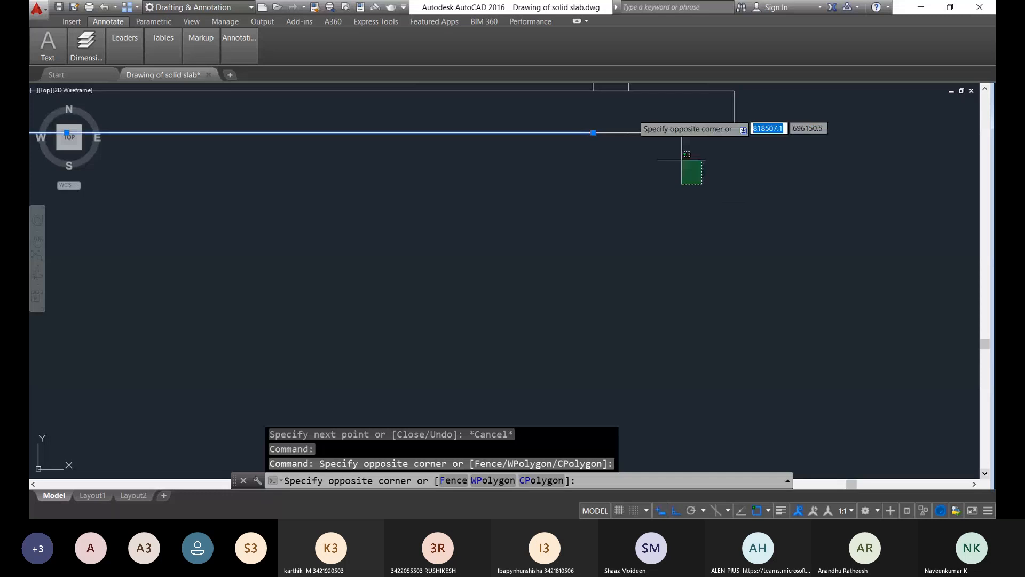
left_click(623, 106)
key("Delete")
scroll(628, 110, "down", 5)
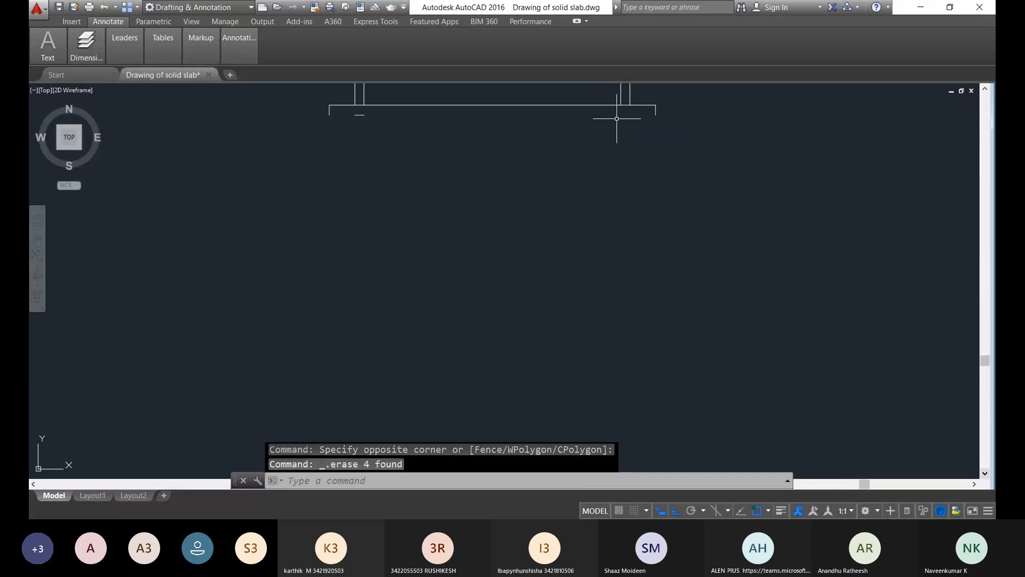
Step: Delete the leftover short underside segment beneath the left wall
scroll(523, 173, "down", 5)
scroll(501, 171, "up", 5)
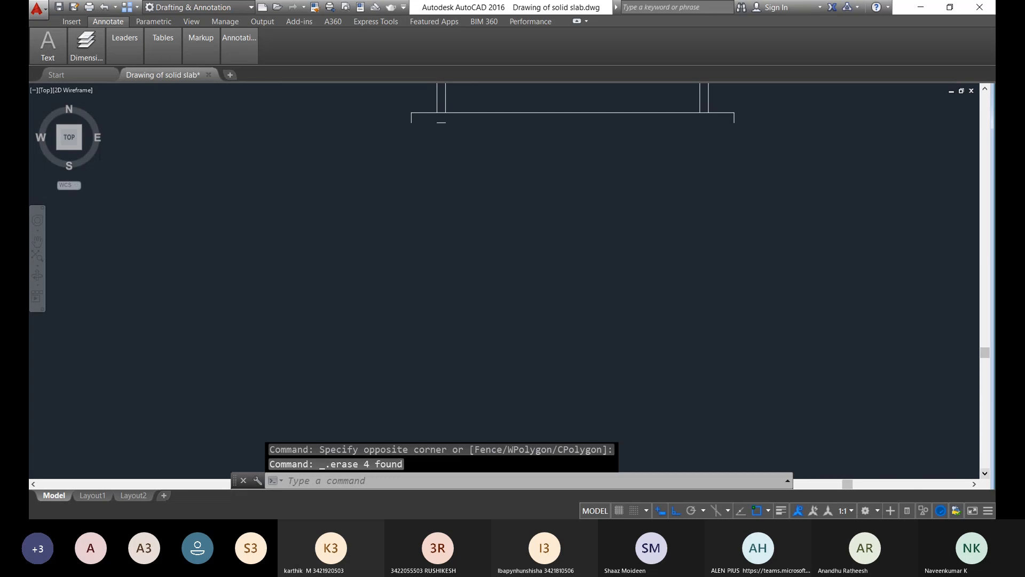
scroll(441, 123, "up", 5)
middle_click_drag(441, 123, 554, 396)
left_click(577, 406)
left_click(559, 389)
key("Delete")
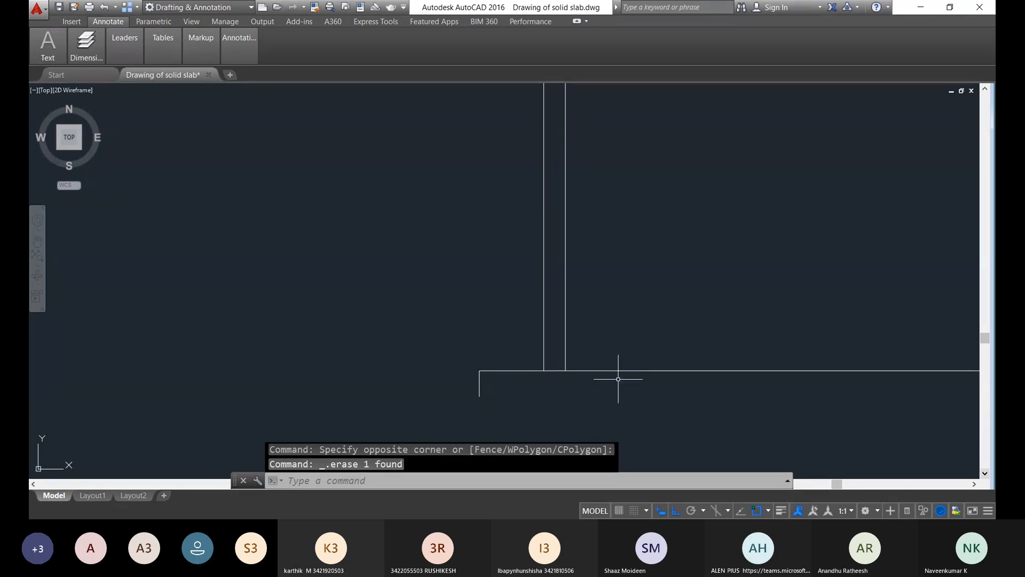
Step: Trim the slab's top line between the two faces of the left wall
middle_click_drag(583, 393, 556, 327)
middle_click_drag(480, 309, 347, 116)
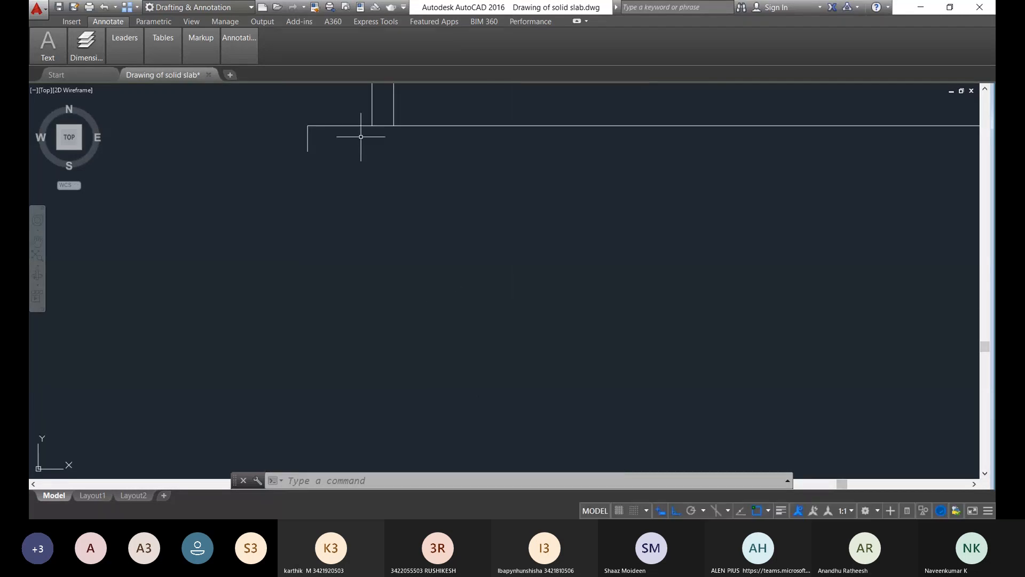
middle_click_drag(379, 163, 392, 249)
scroll(395, 265, "up", 2)
scroll(397, 194, "up", 2)
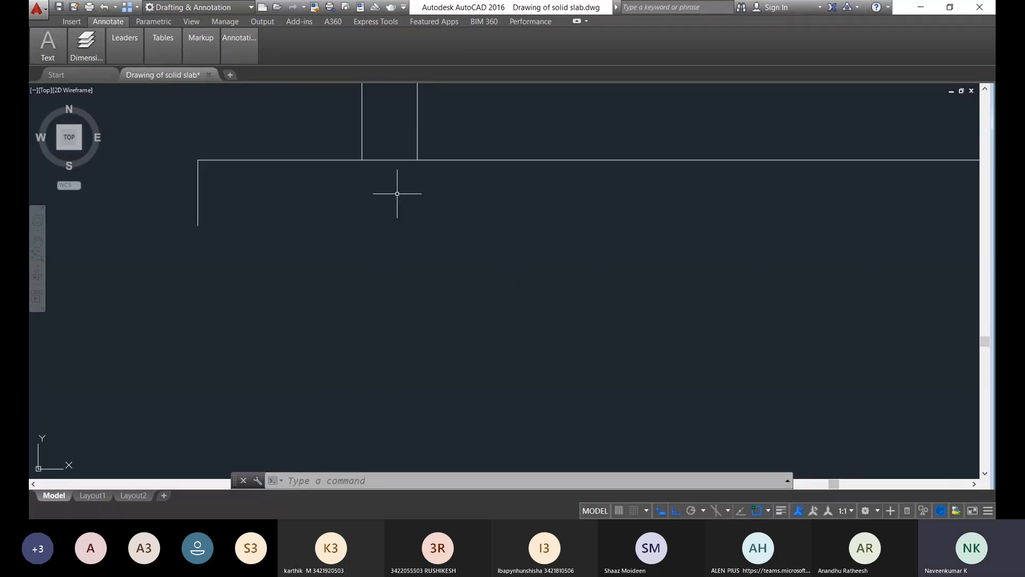
type("TR")
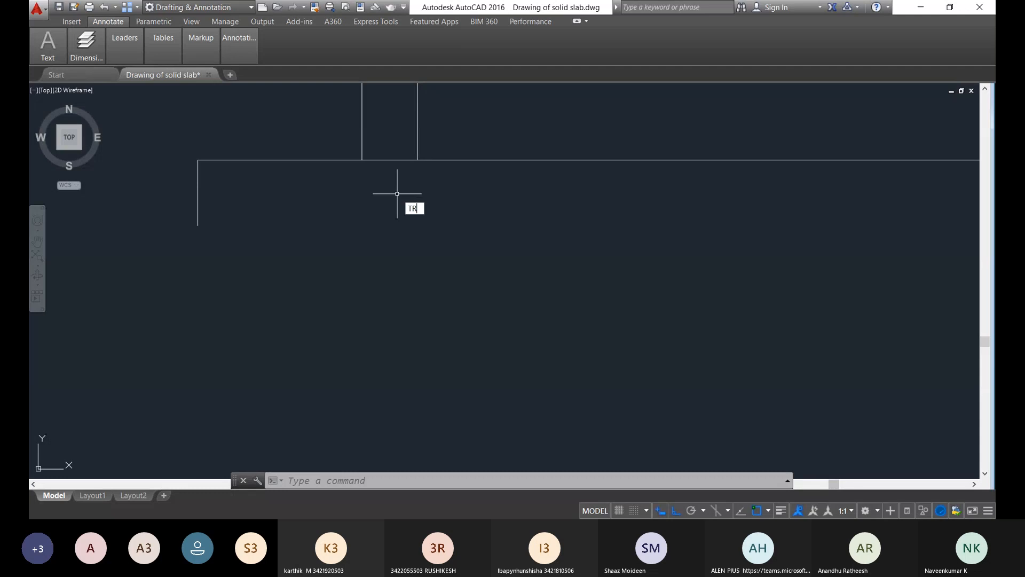
key("Return")
key("Return")
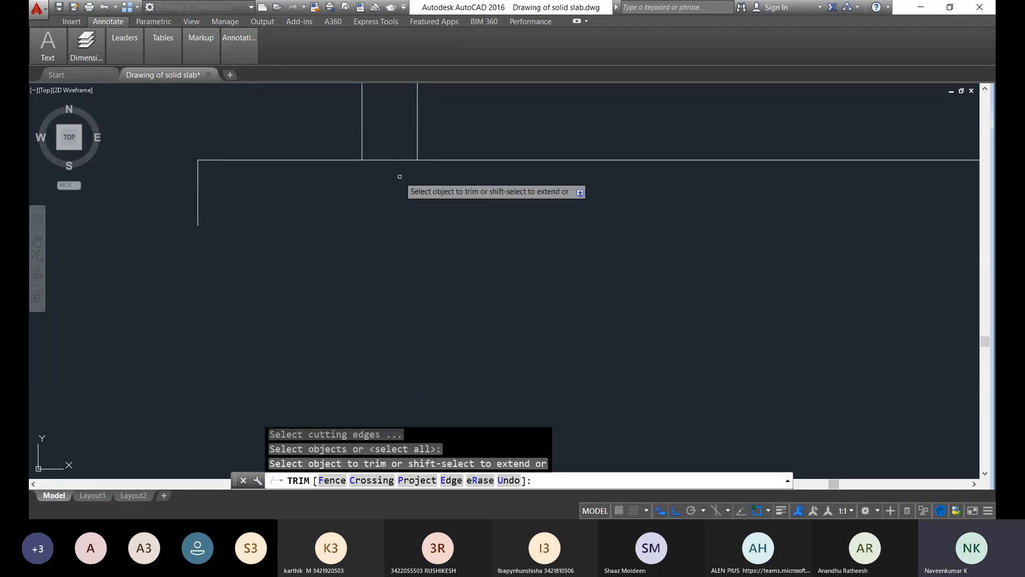
left_click(400, 179)
left_click(383, 151)
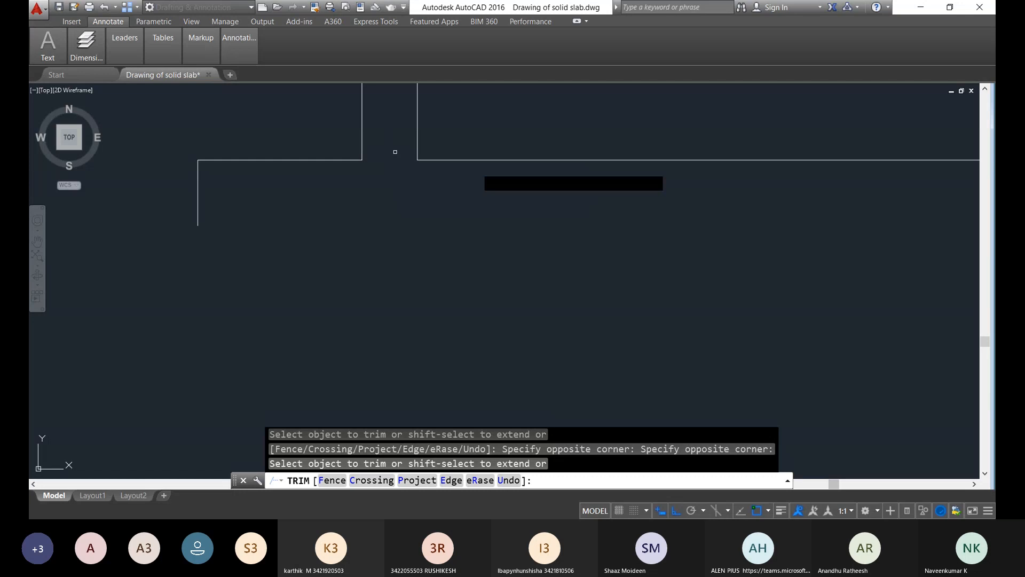
Step: Trim the slab's top line between the two faces of the right wall
scroll(395, 152, "down", 7)
scroll(737, 253, "up", 3)
scroll(746, 251, "up", 4)
left_click(734, 262)
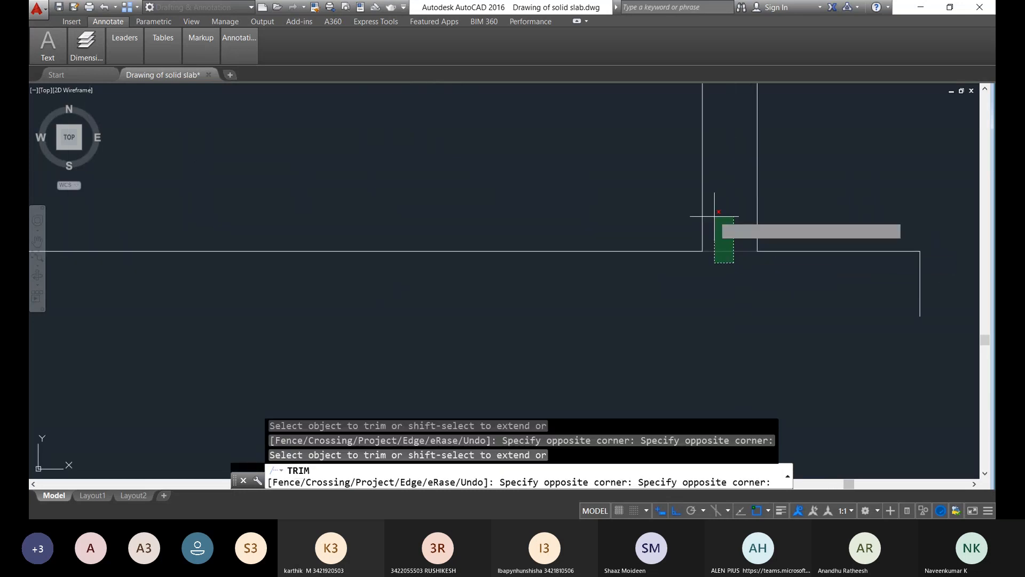
left_click(714, 216)
scroll(553, 337, "down", 5)
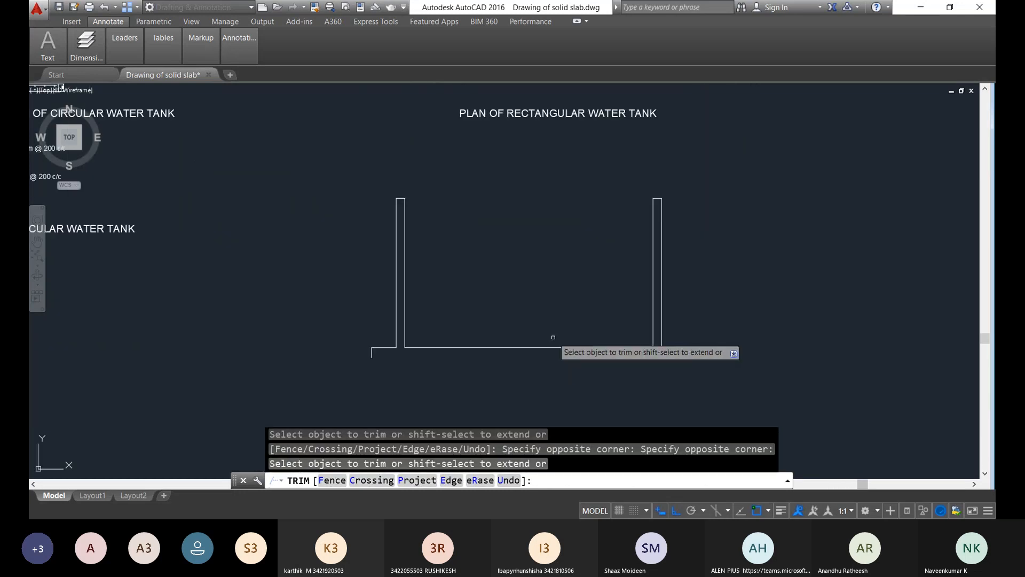
key("Escape")
Step: Draw the base slab's bottom line, about 6339 long, between the lower ends of its two edge lines
type("l")
key("Return")
scroll(359, 352, "up", 3)
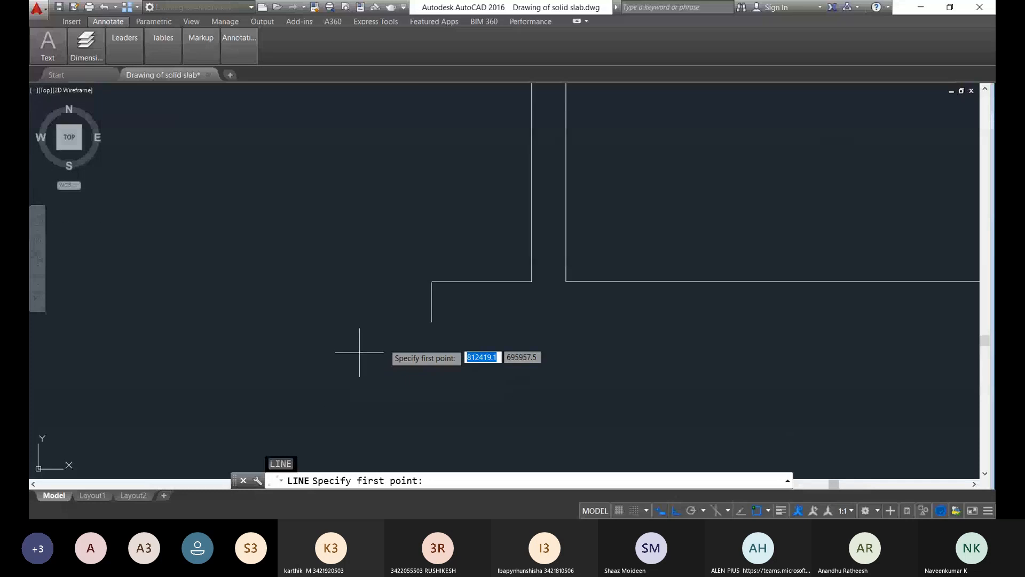
left_click(431, 332)
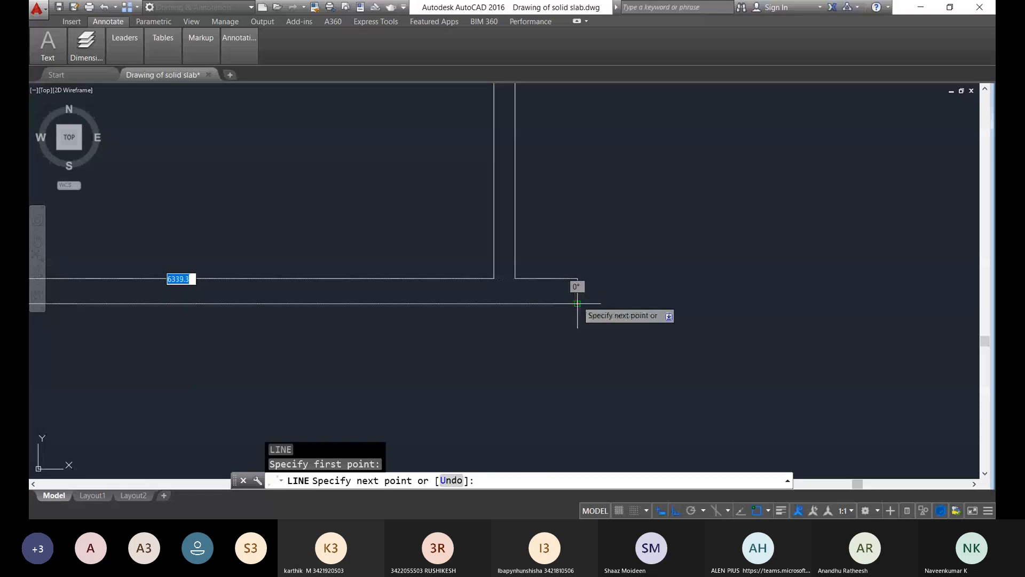
left_click(577, 302)
key("Escape")
scroll(620, 345, "down", 4)
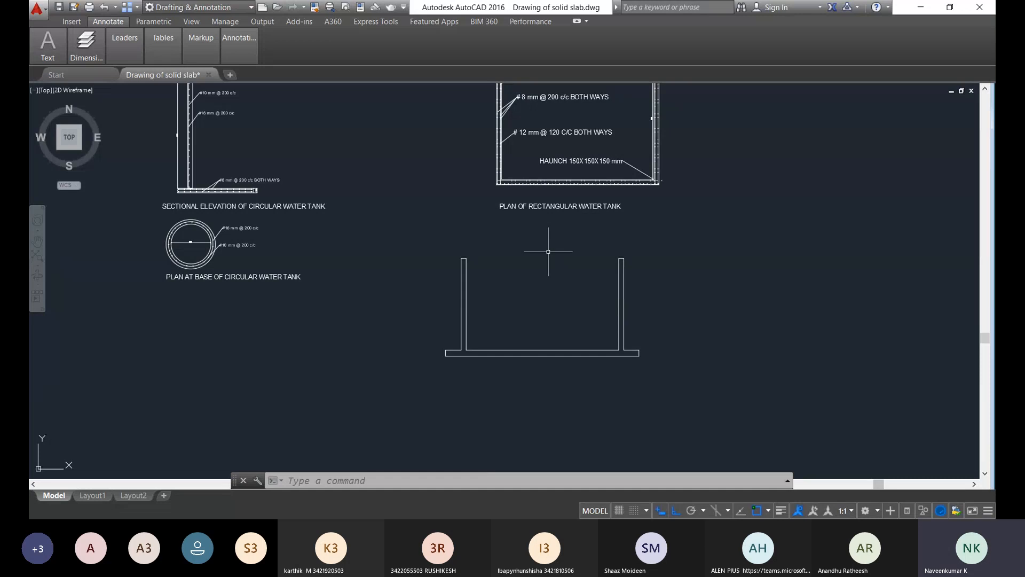
Step: Copy the whole wall-and-slab outline about 1170 horizontally to the right, using the left wall's top corner as base point
left_click(691, 386)
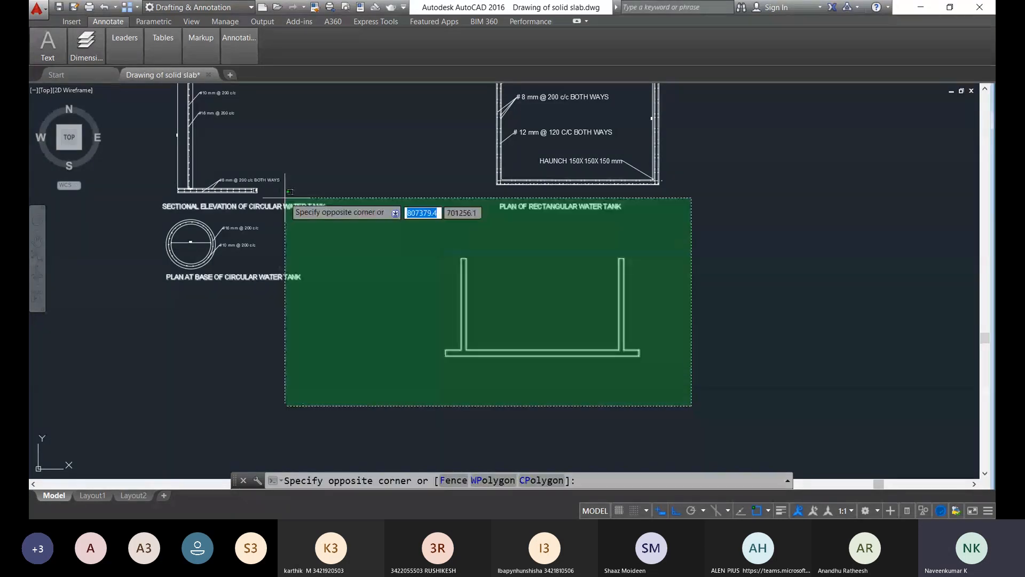
left_click(439, 243)
type("c")
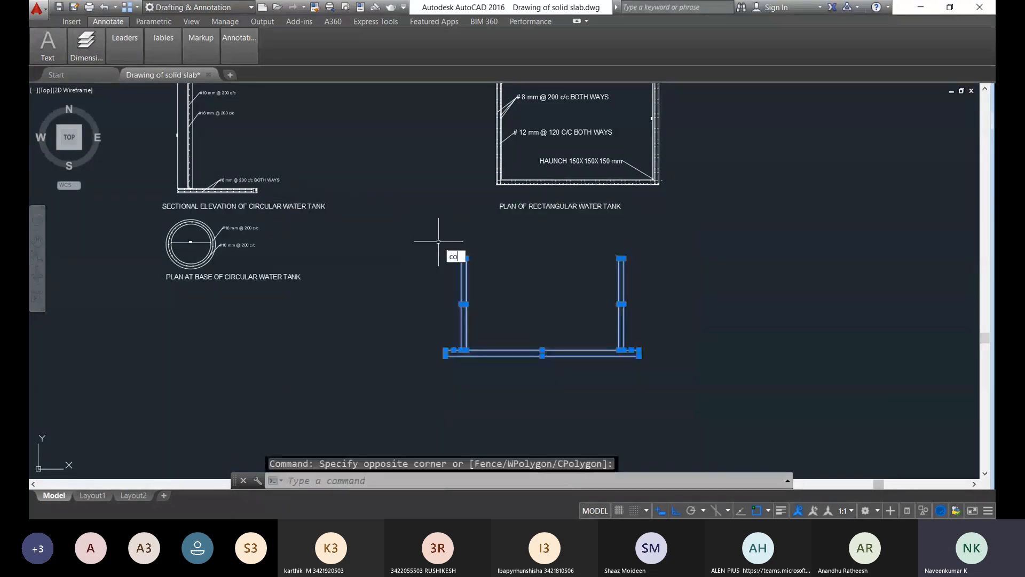
type("o")
key("Return")
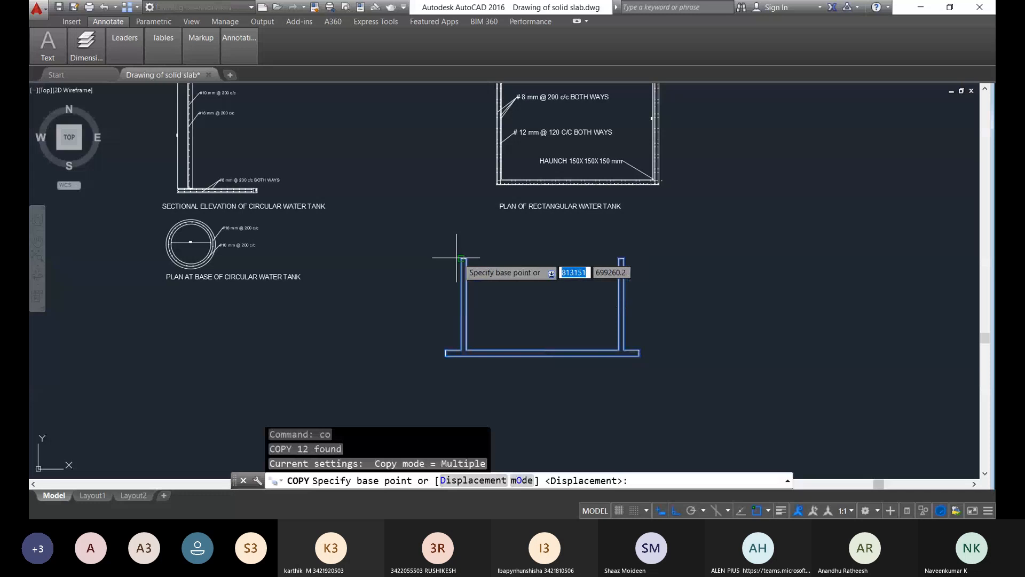
left_click(461, 258)
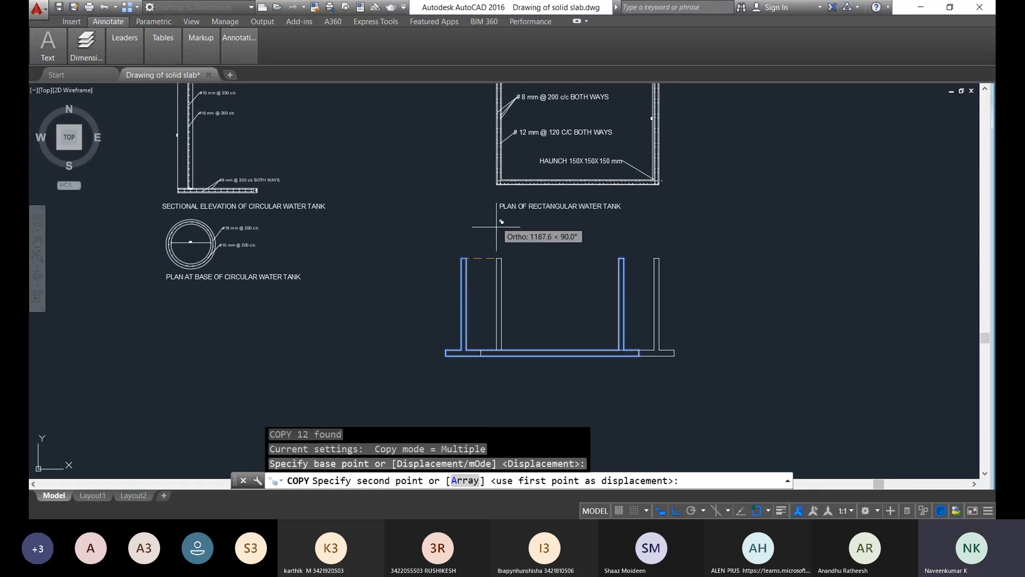
scroll(498, 219, "up", 5)
middle_click_drag(500, 142, 499, 282)
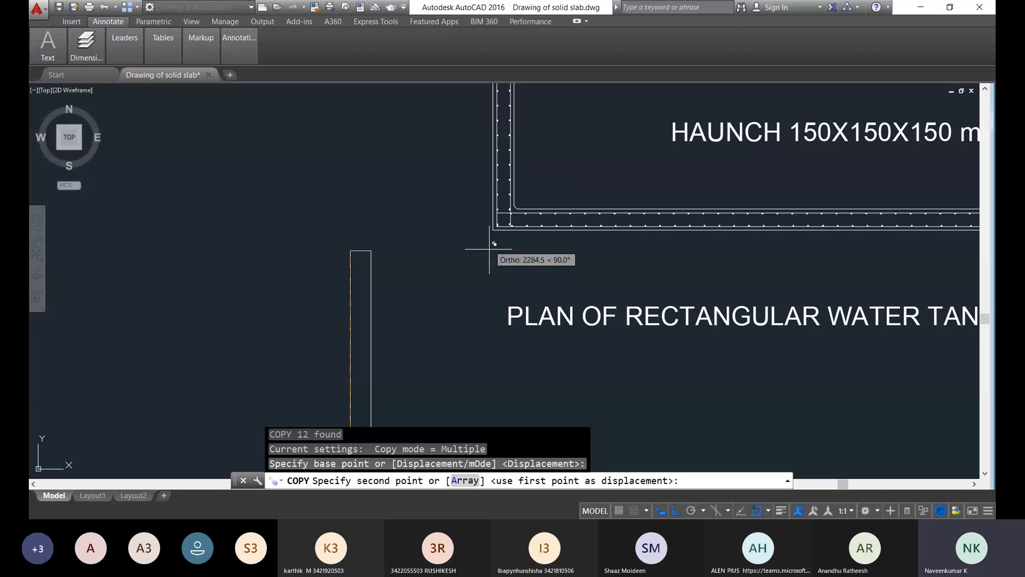
scroll(494, 243, "up", 4)
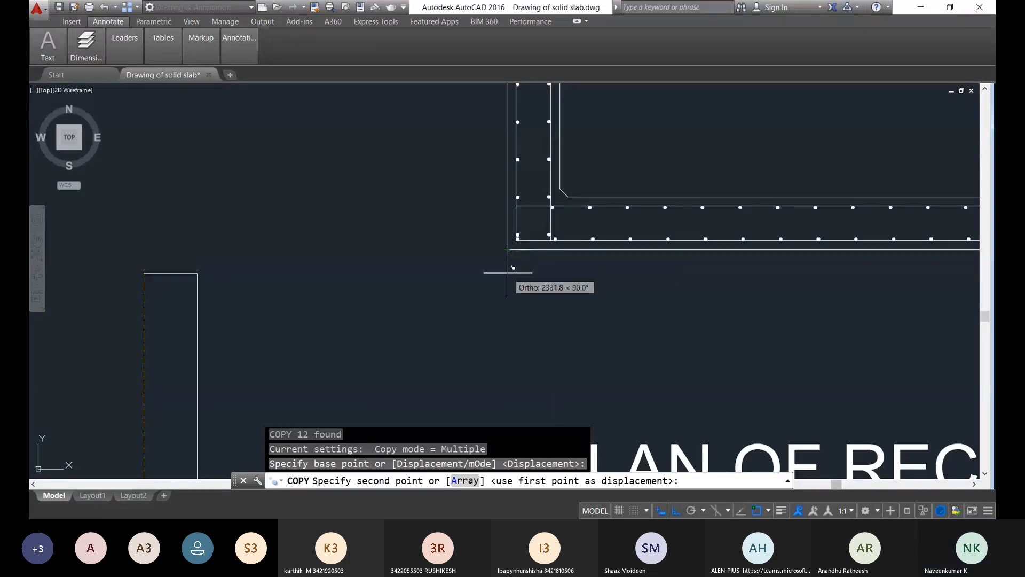
scroll(507, 379, "down", 2)
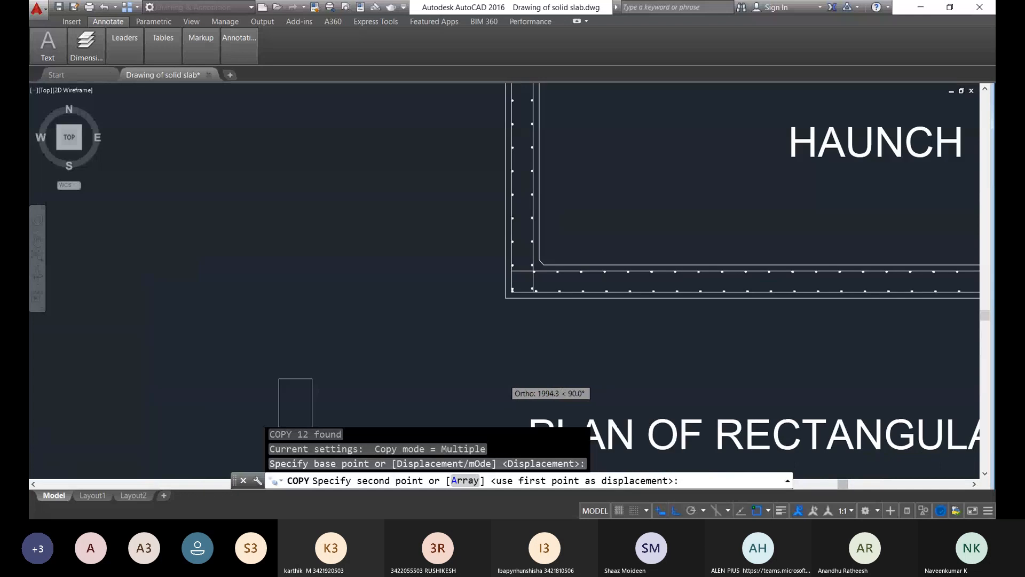
scroll(506, 378, "down", 6)
middle_click_drag(504, 378, 439, 231)
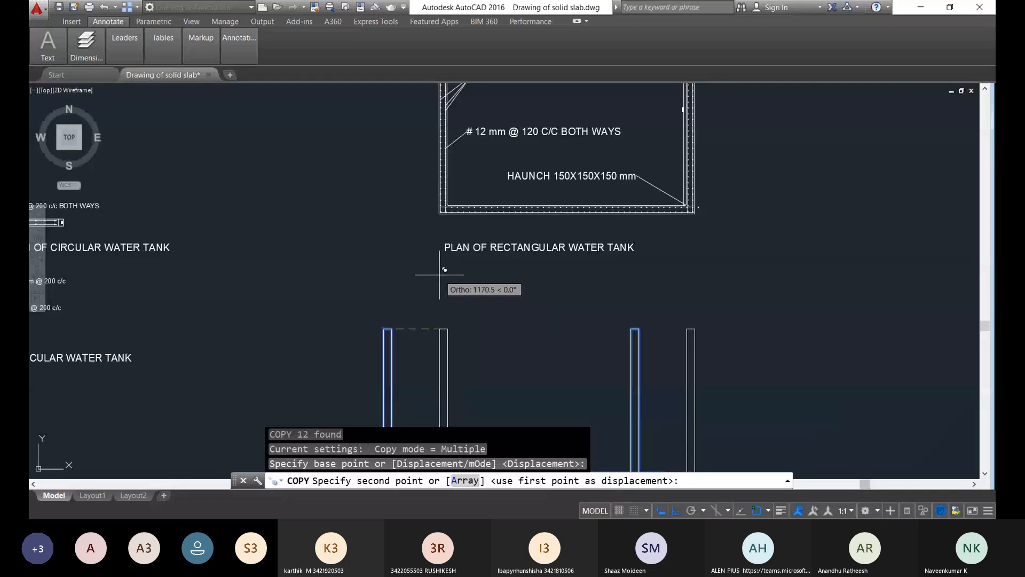
left_click(445, 270)
scroll(449, 275, "down", 5)
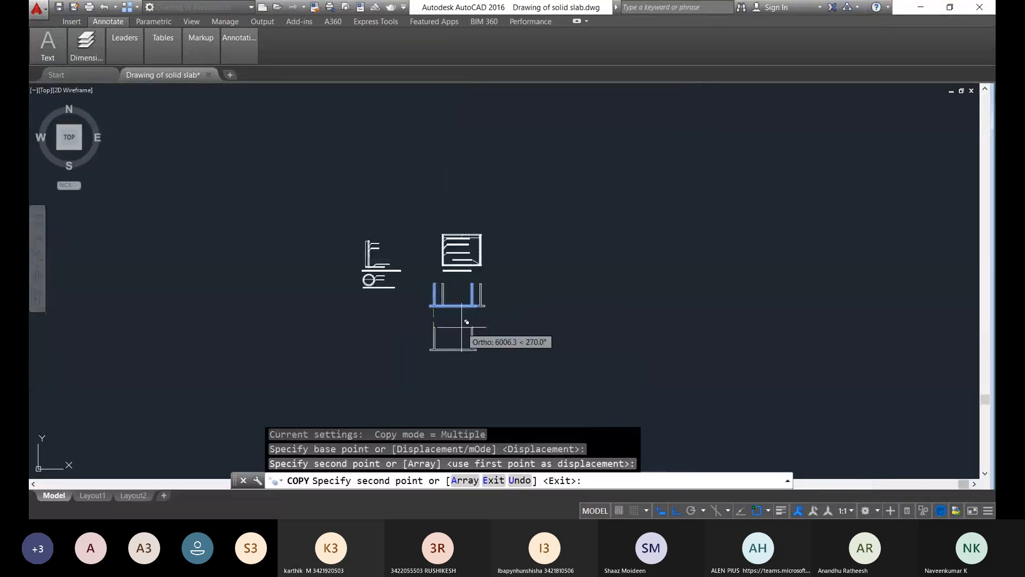
key("Escape")
Step: Delete the outermost left wall and the slab lines joined to it from the overlapping sections
scroll(463, 323, "up", 5)
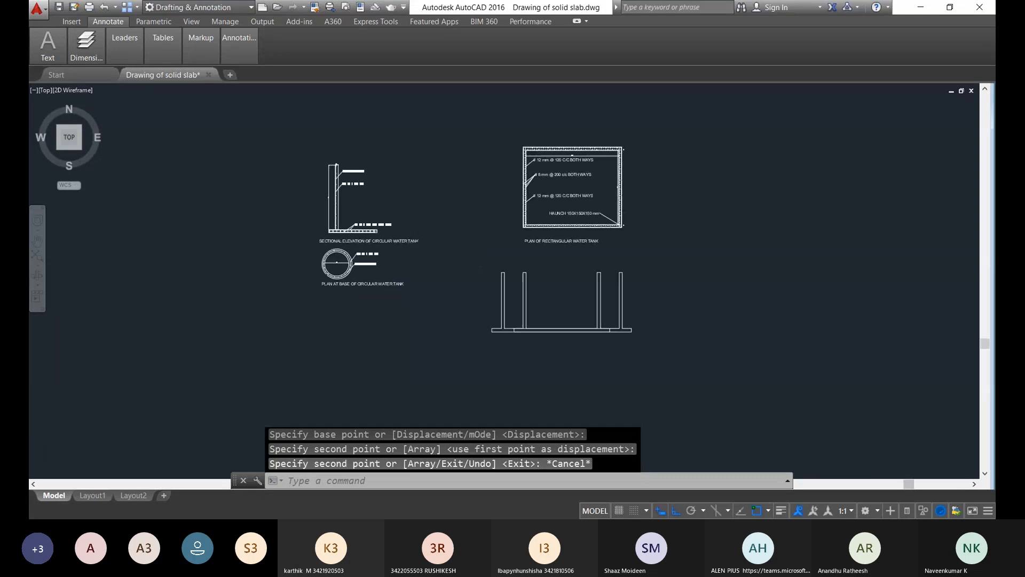
scroll(566, 355, "up", 2)
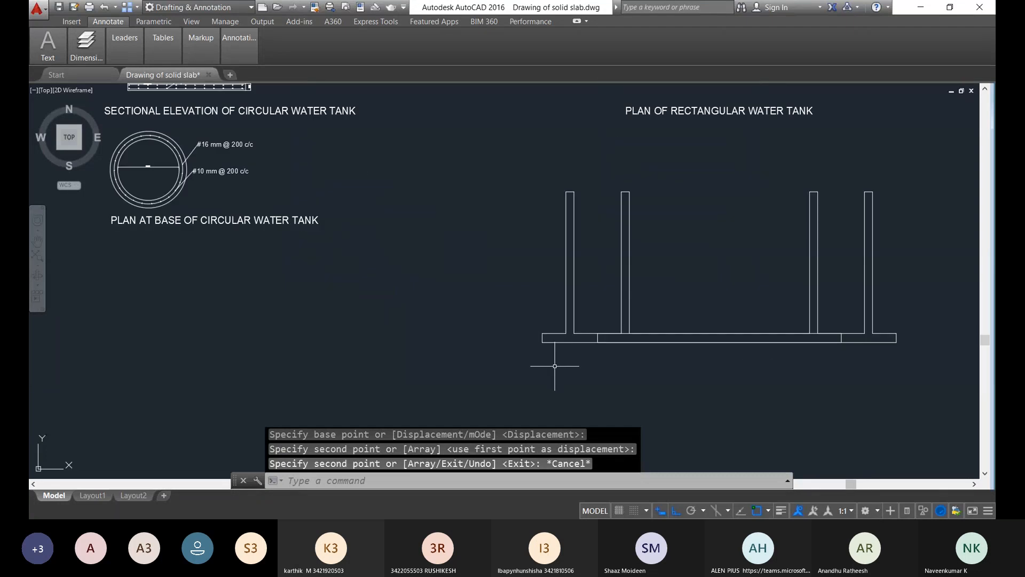
scroll(554, 366, "up", 1)
left_click(603, 348)
left_click(541, 210)
key("Delete")
scroll(534, 234, "down", 5)
scroll(533, 238, "up", 3)
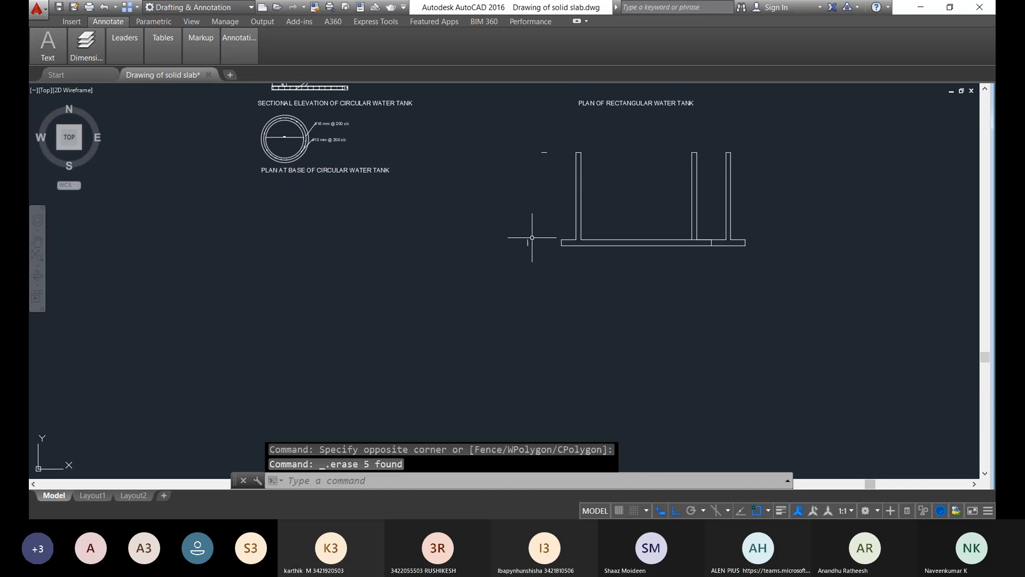
Step: Delete the two stray line fragments left of the remaining section
left_click(539, 257)
left_click(511, 219)
left_click(548, 170)
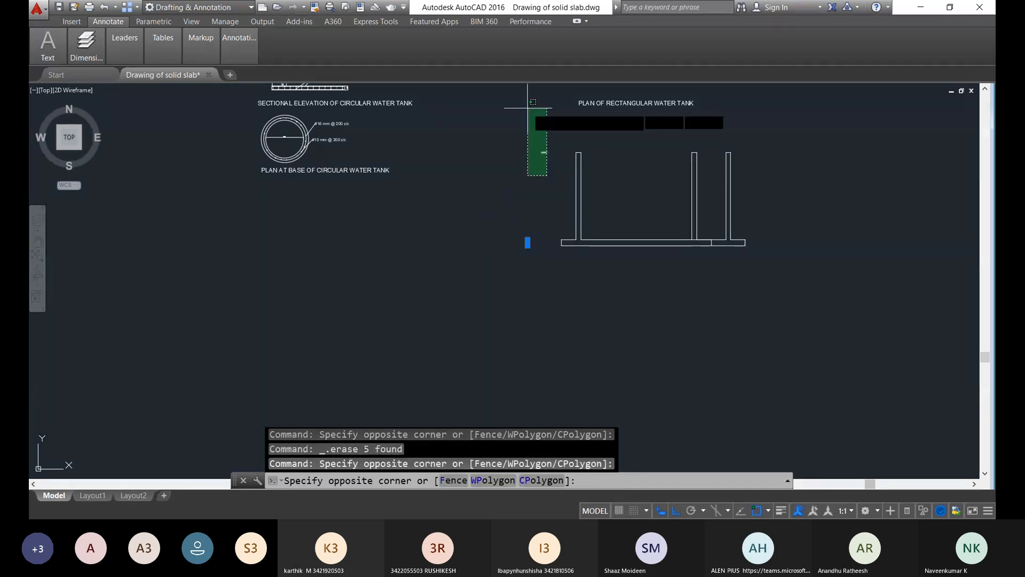
left_click(530, 111)
key("Delete")
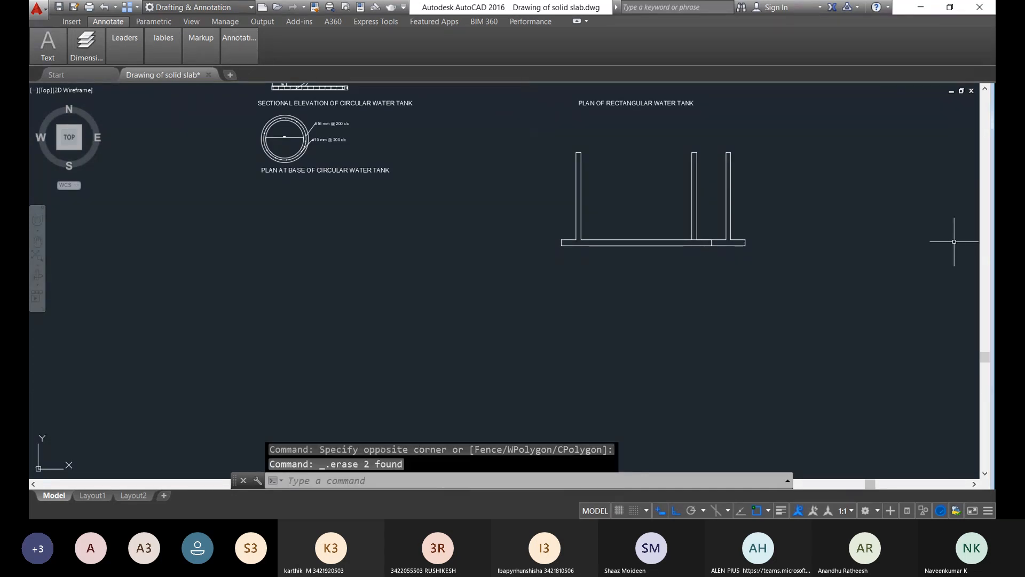
Step: Delete the outermost right wall together with the overlapping long slab lines
left_click(782, 277)
left_click(729, 145)
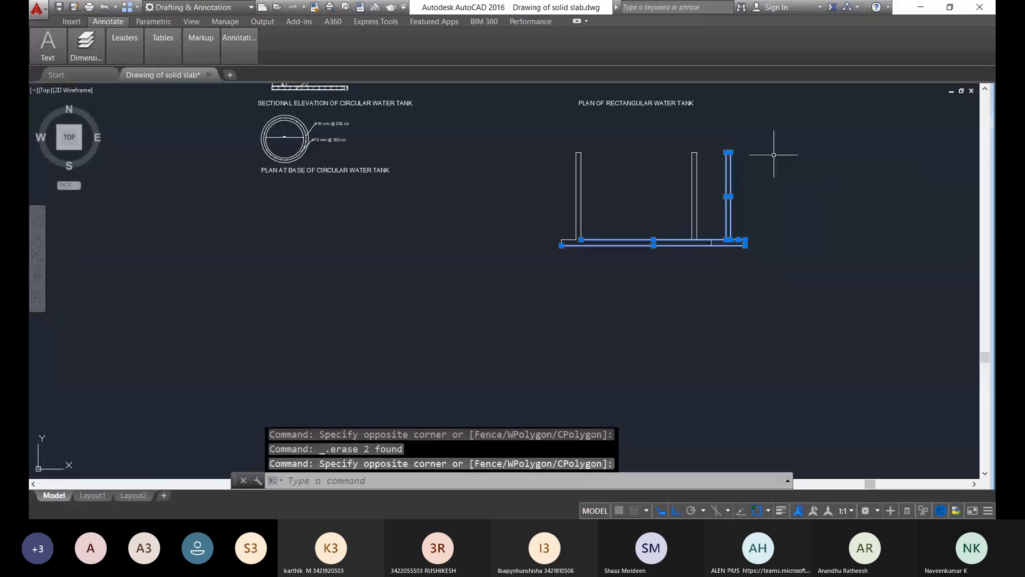
key("Delete")
scroll(590, 249, "up", 2)
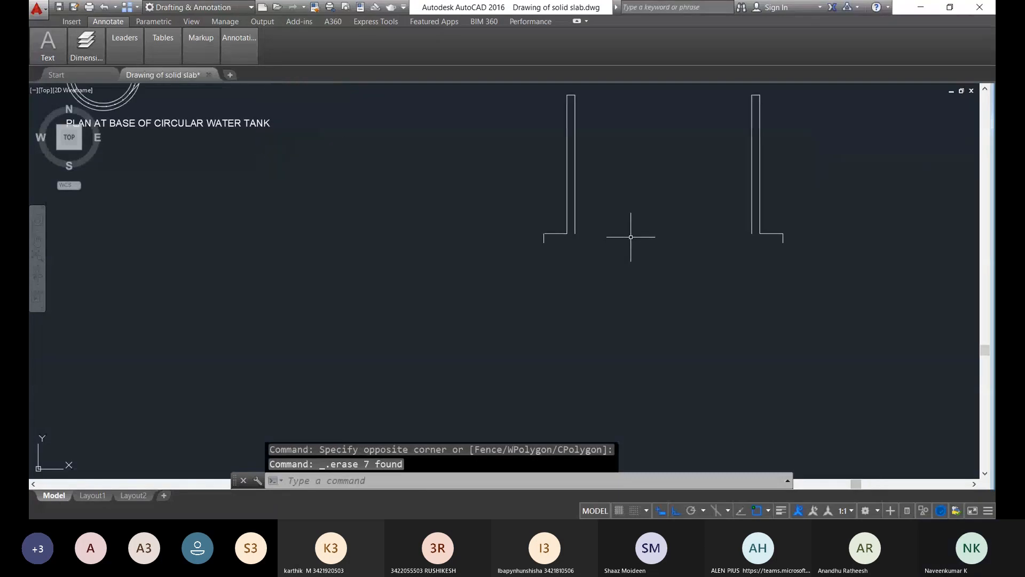
Step: Draw a new slab bottom line about 5169 long, joining the lower ends of the left and right edge lines
type("l")
key("Return")
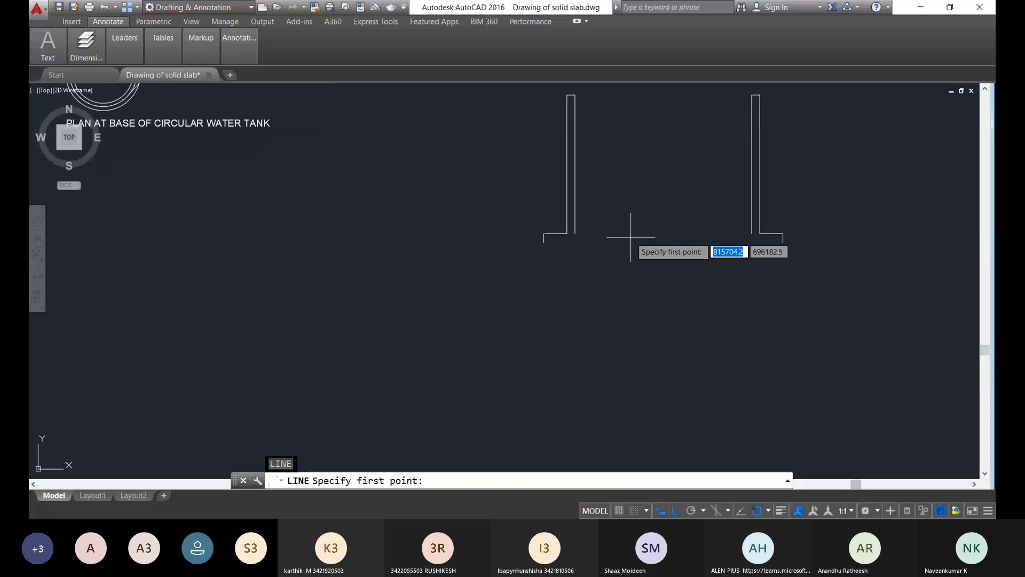
left_click(544, 242)
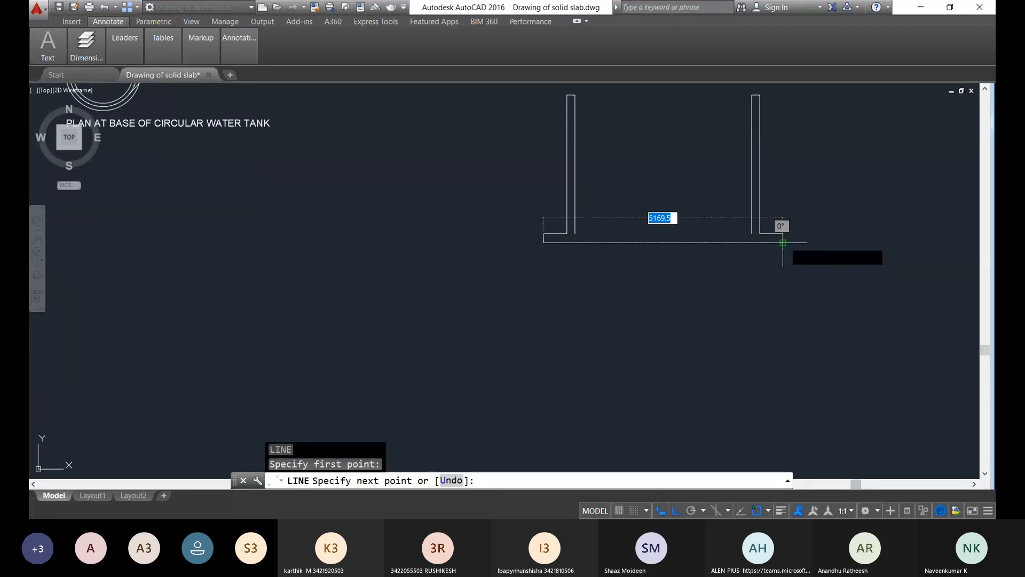
scroll(769, 227, "up", 3)
left_click(765, 242)
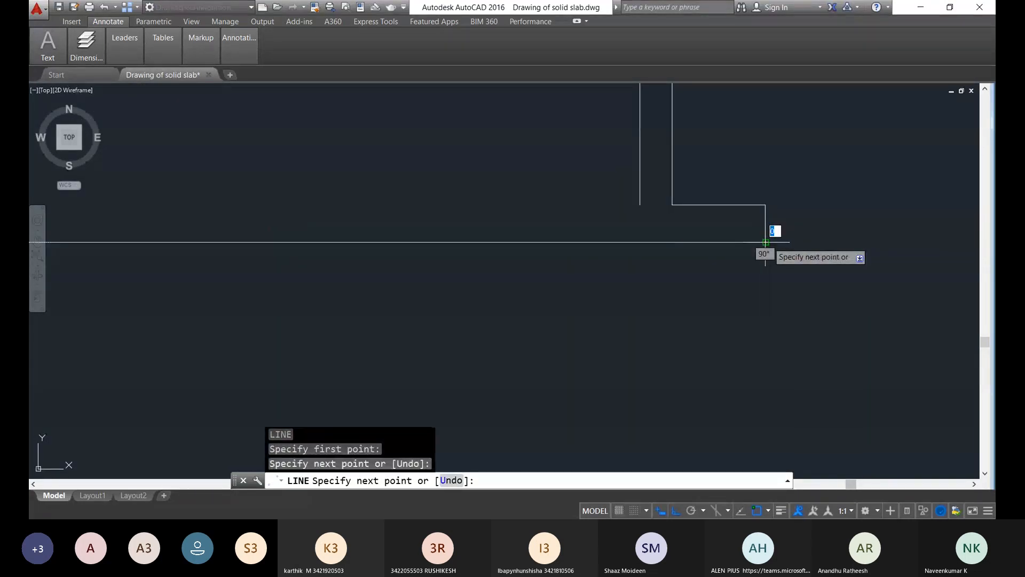
key("Escape")
Step: Draw the slab's top line about 3829 long between the bases of the two inner wall faces
right_click(773, 233)
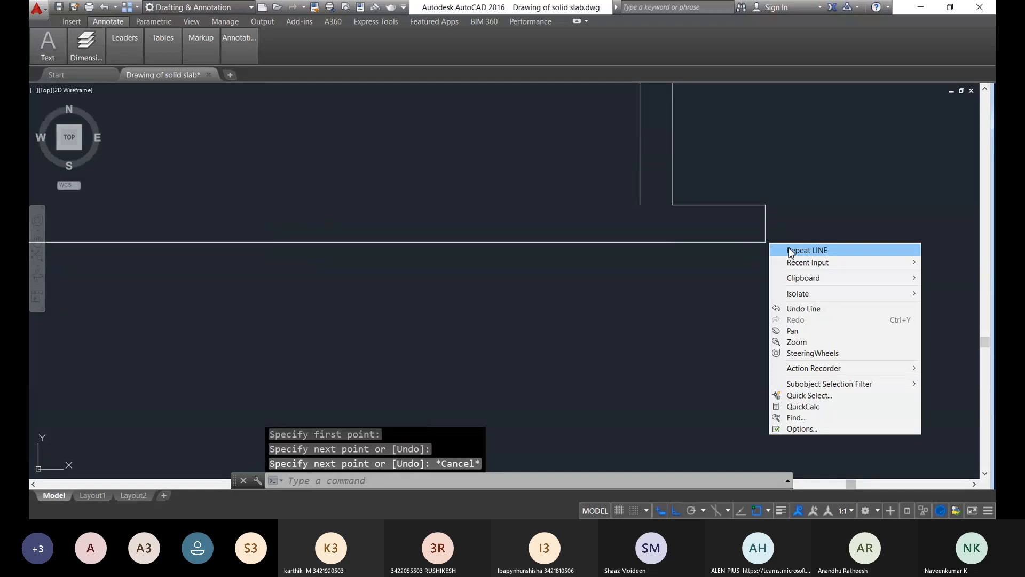
left_click(785, 249)
scroll(777, 254, "down", 3)
middle_click_drag(643, 257, 467, 377)
scroll(391, 339, "up", 2)
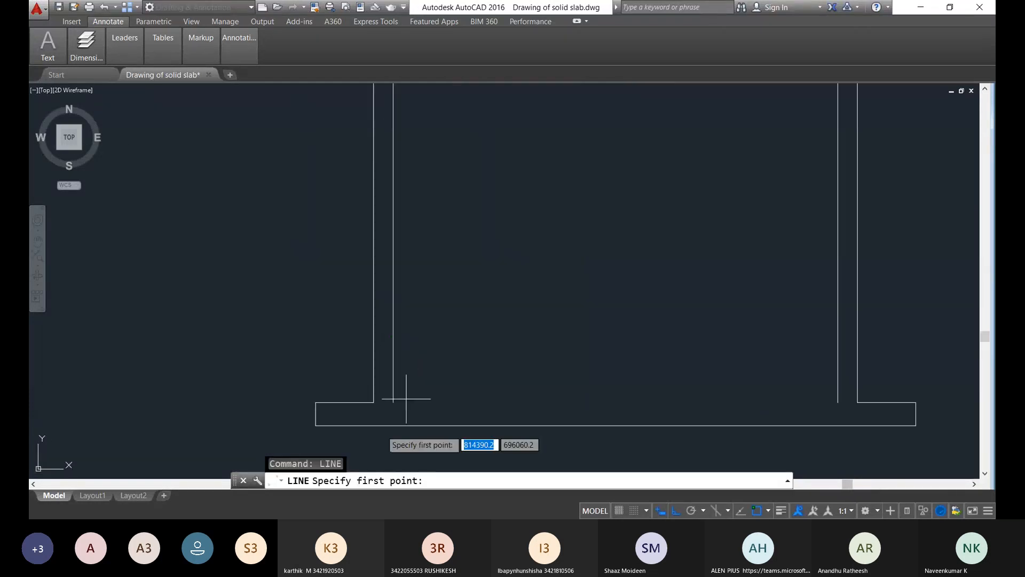
left_click(393, 402)
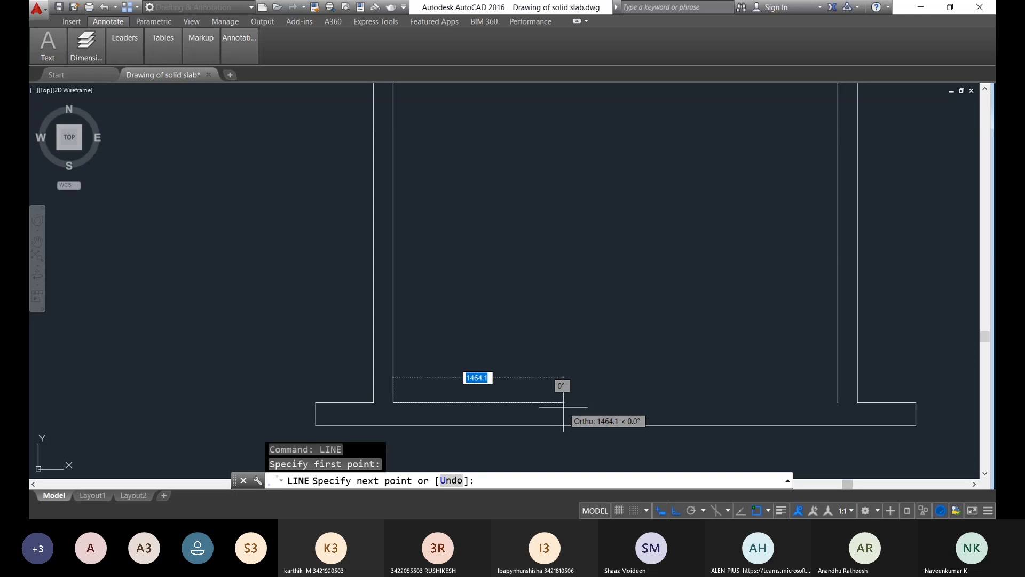
middle_click_drag(564, 406, 343, 270)
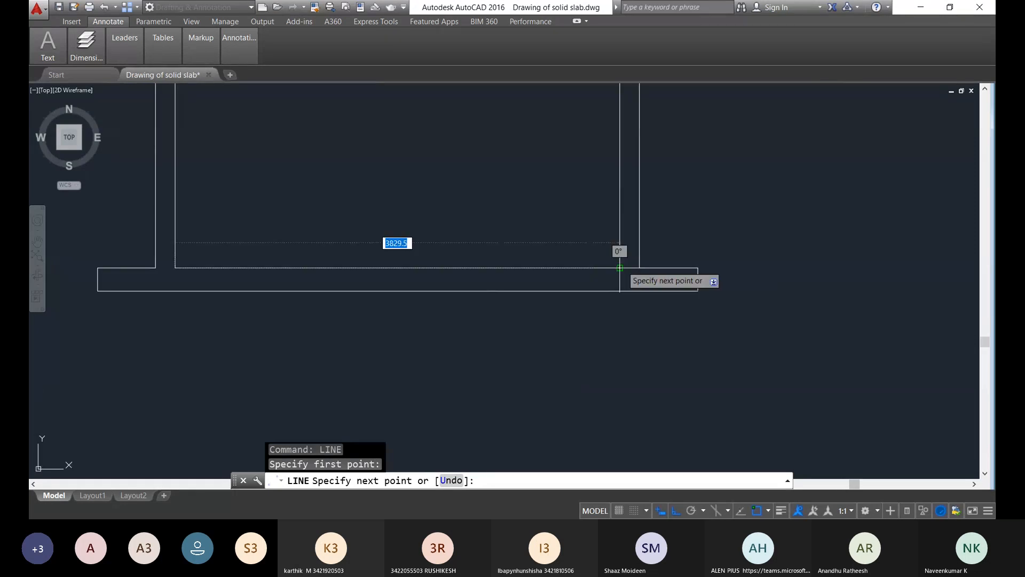
key("Escape")
scroll(624, 293, "down", 7)
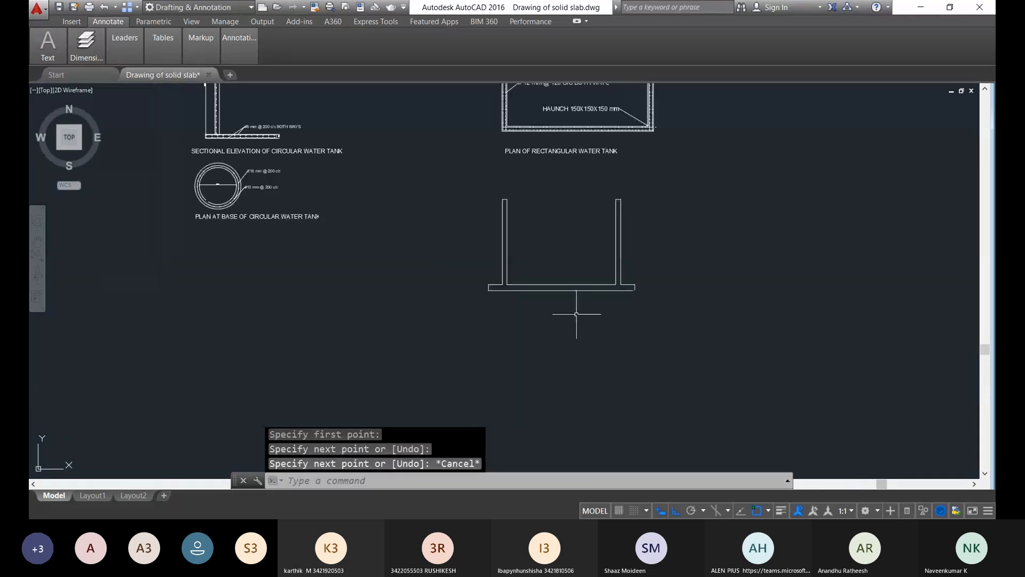
Step: Move the whole section outline to the right so its left slab edge lines up with the plan's left edge
scroll(588, 313, "down", 2)
middle_click_drag(617, 283, 693, 277)
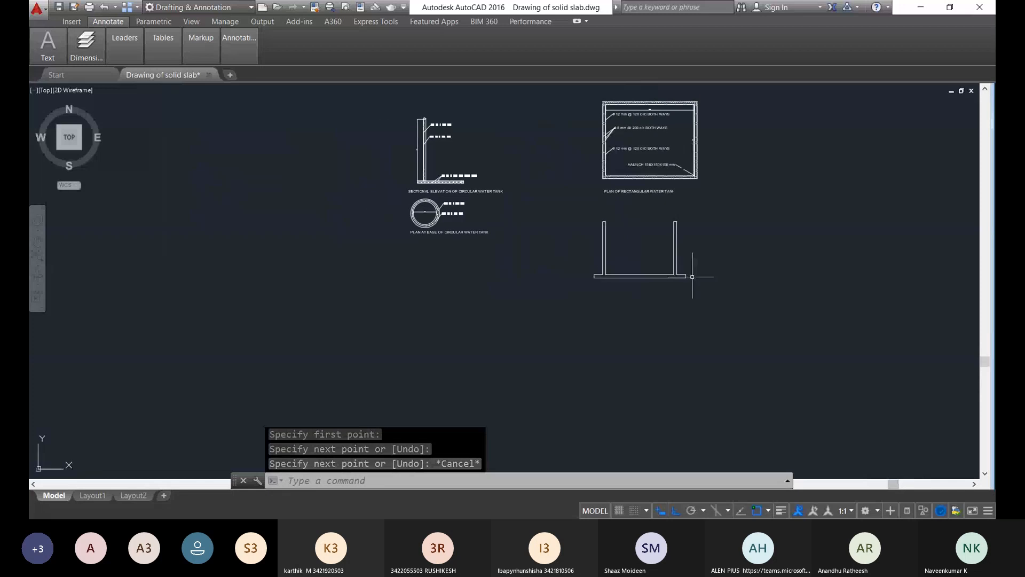
left_click(752, 325)
left_click(593, 214)
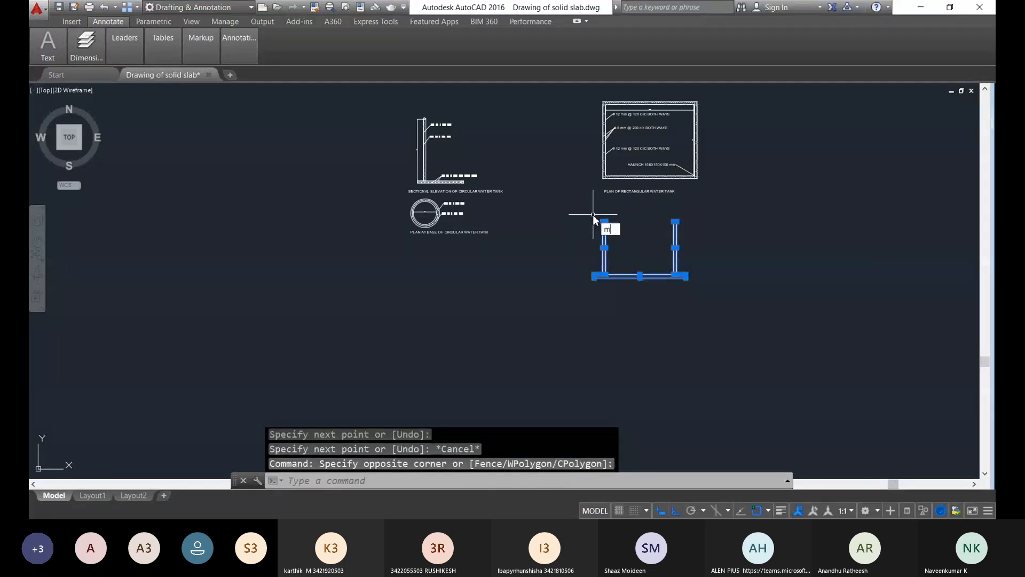
type("m")
key("Return")
left_click(593, 274)
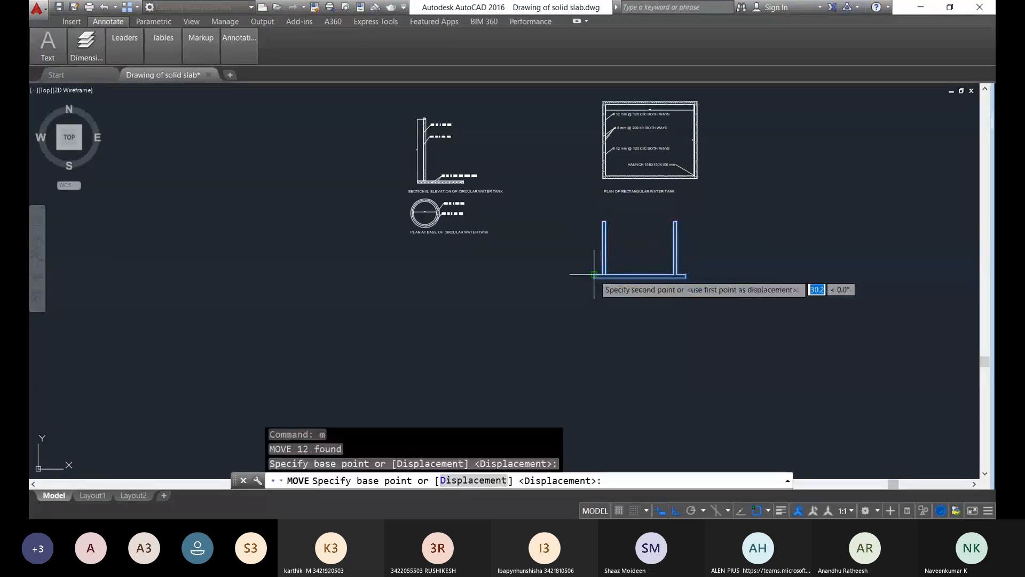
left_click(602, 276)
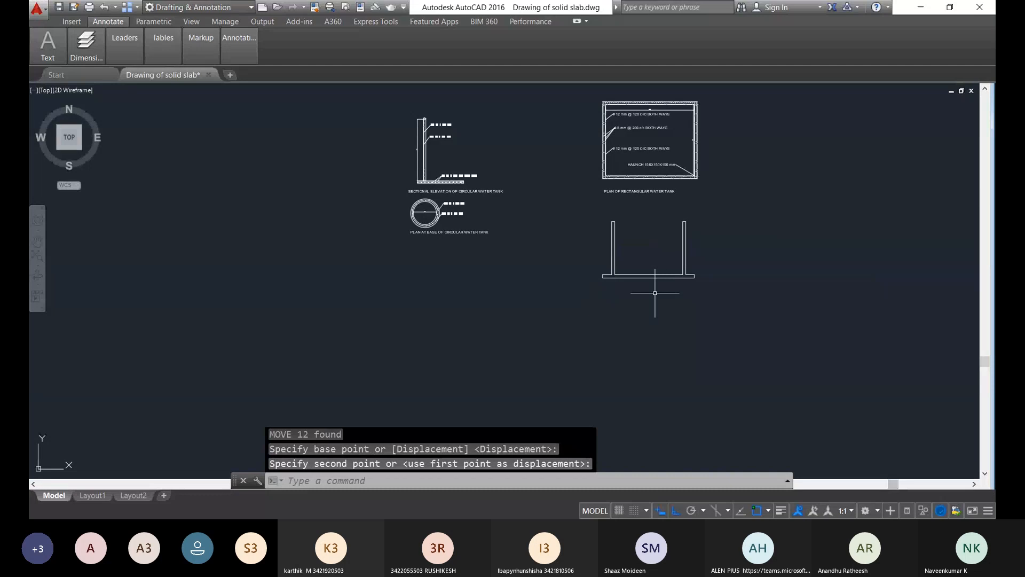
middle_click_drag(654, 293, 700, 295)
left_click(768, 310)
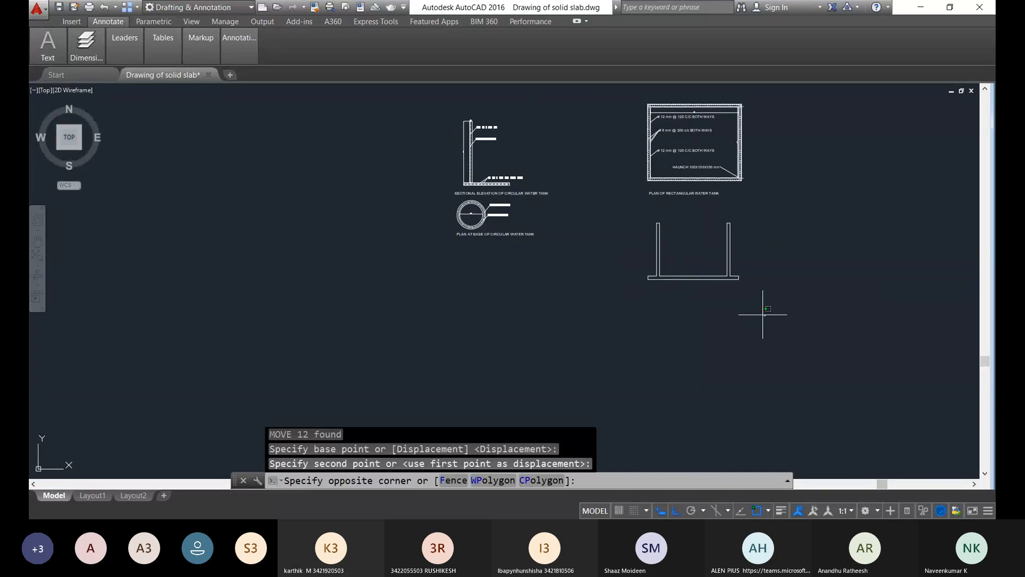
left_click(634, 211)
scroll(719, 244, "up", 4)
scroll(878, 278, "down", 2)
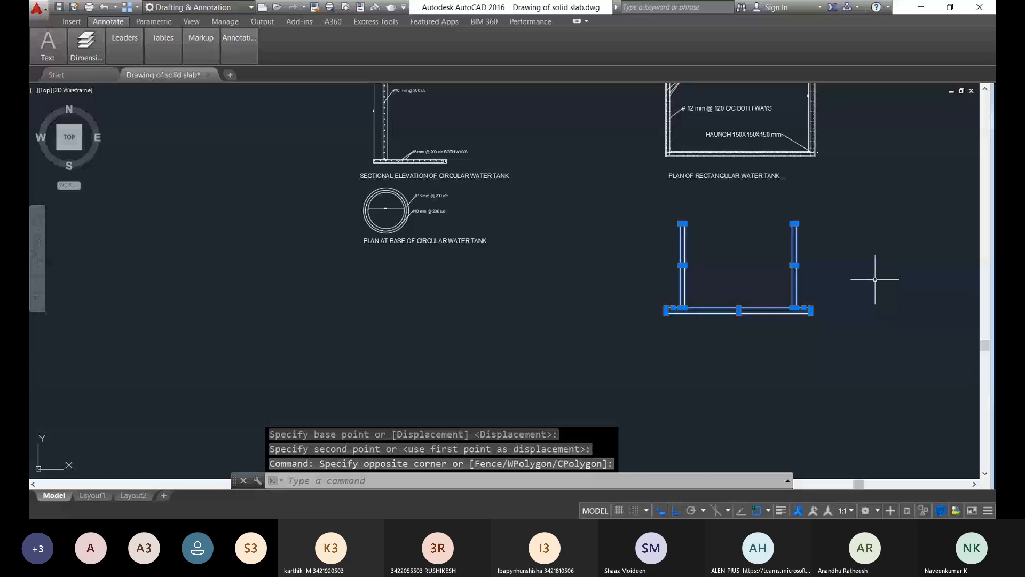
key("Escape")
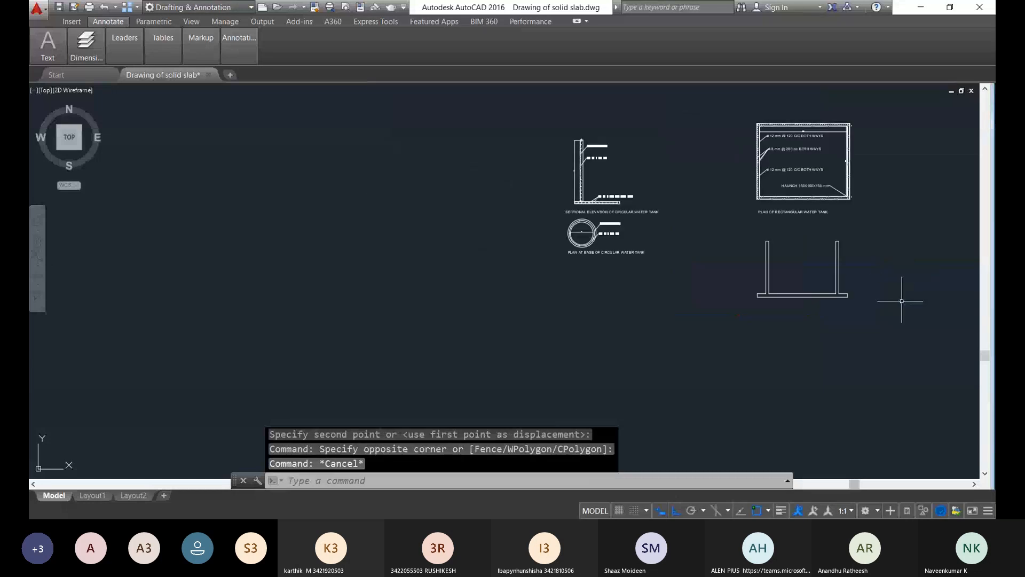
middle_click_drag(870, 301, 648, 208)
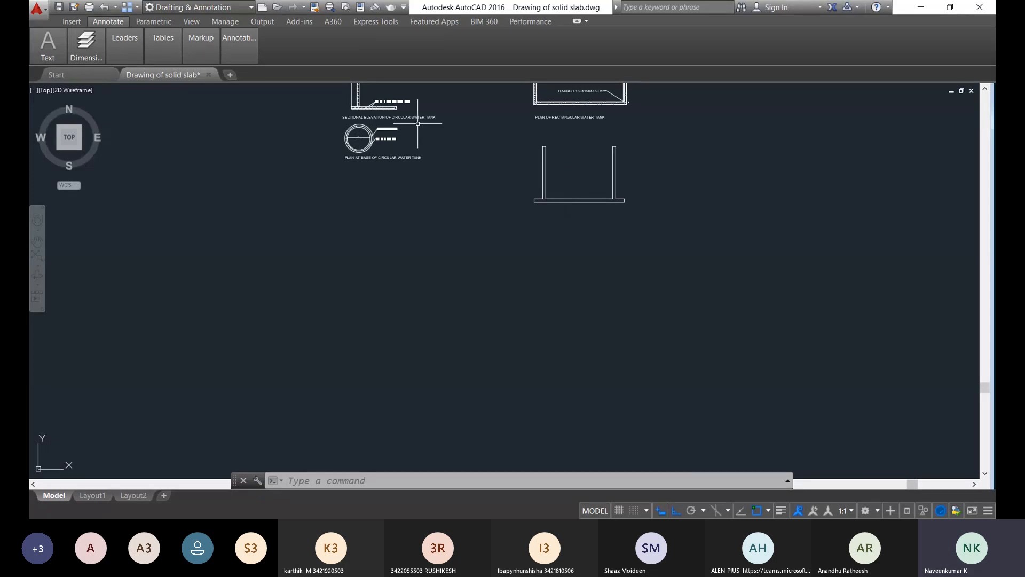
Step: Offset both faces of the section's left wall and the base slab's bottom line inward by 30
scroll(573, 134, "up", 2)
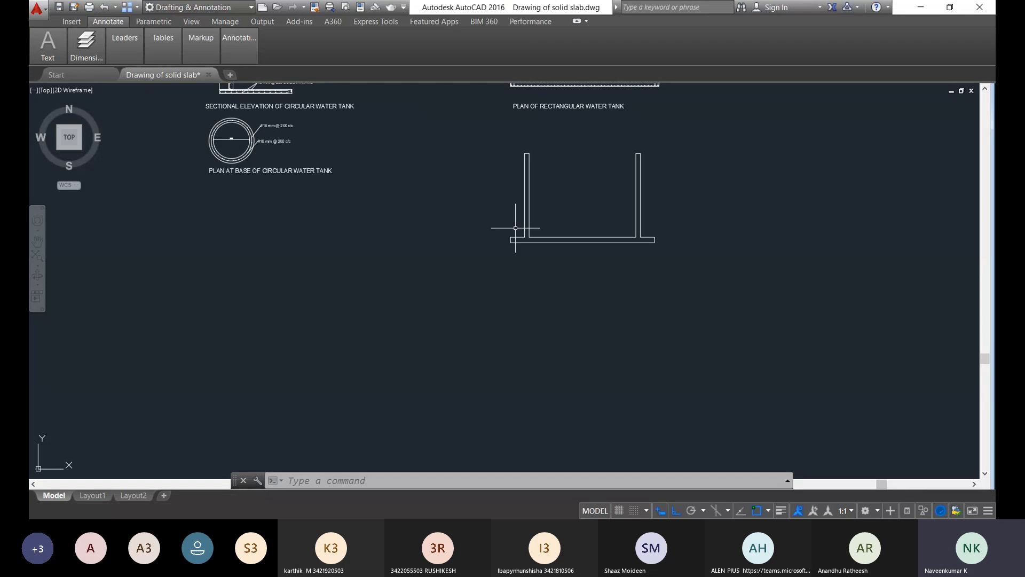
scroll(515, 228, "up", 3)
type("o")
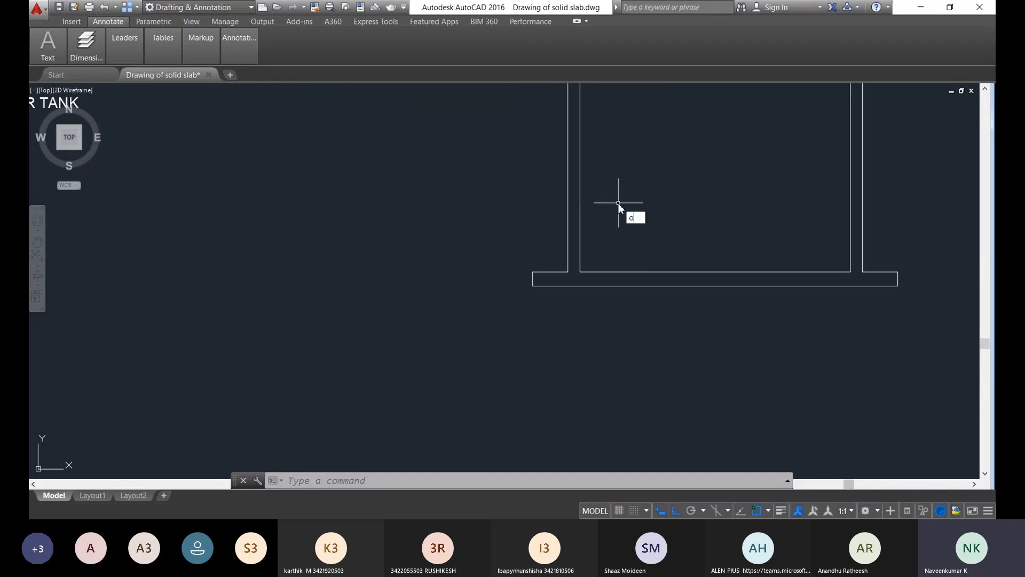
key("Return")
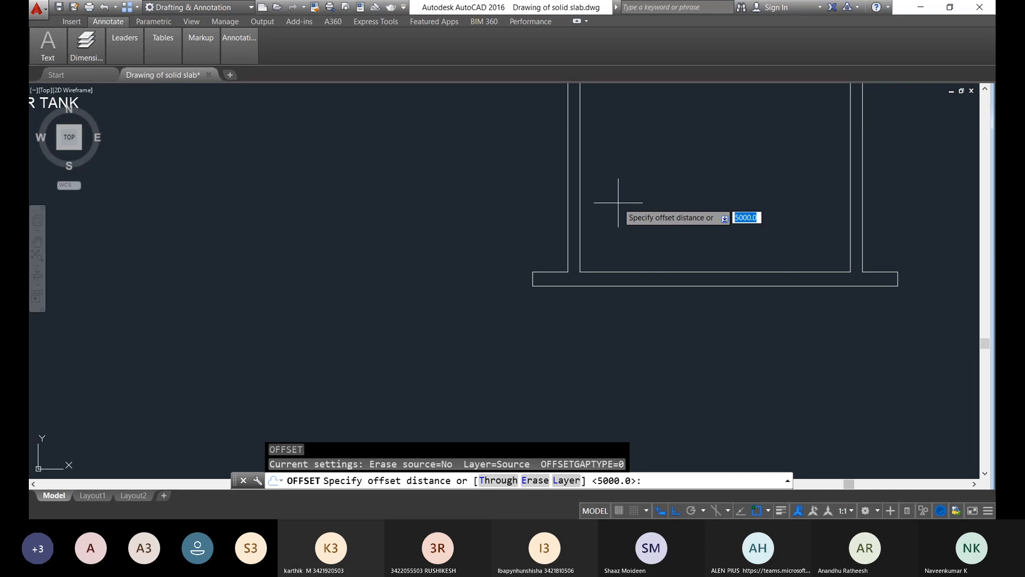
type("30")
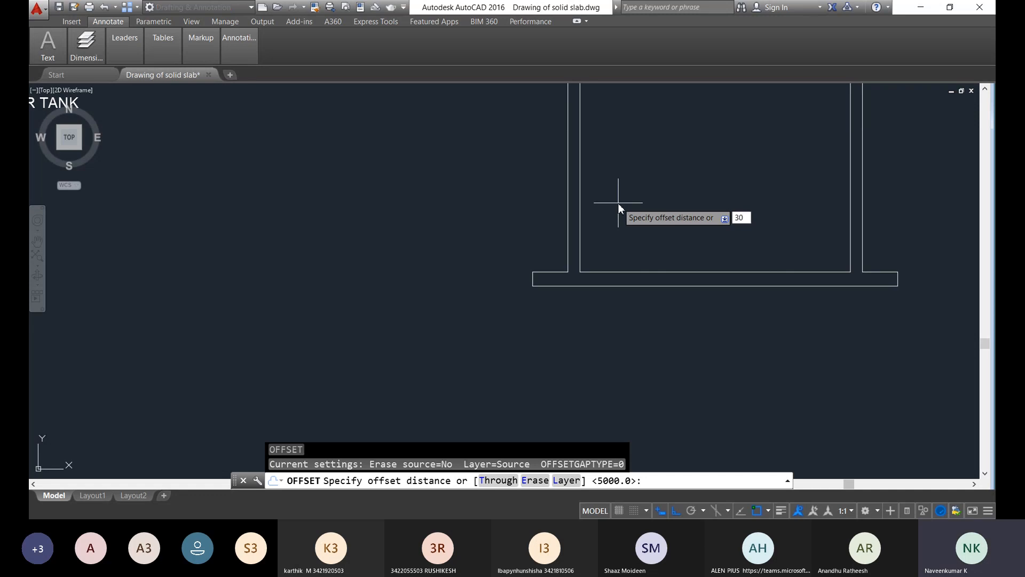
key("Return")
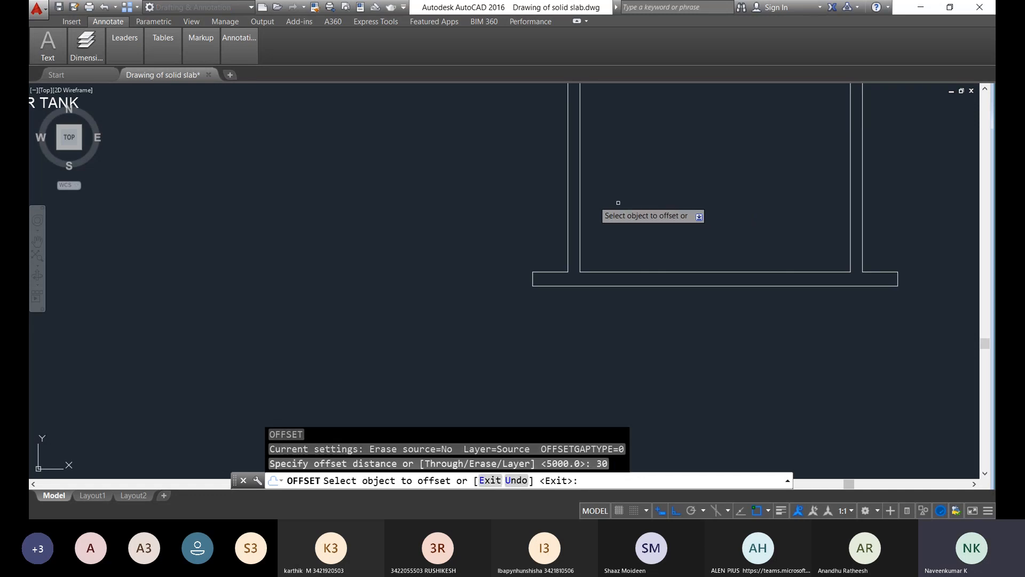
left_click(568, 204)
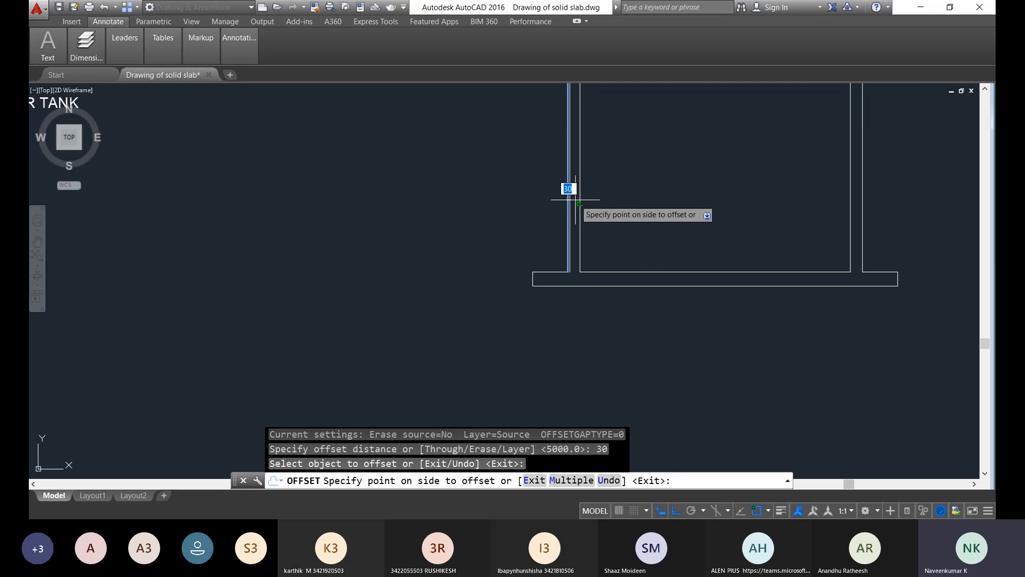
left_click(581, 198)
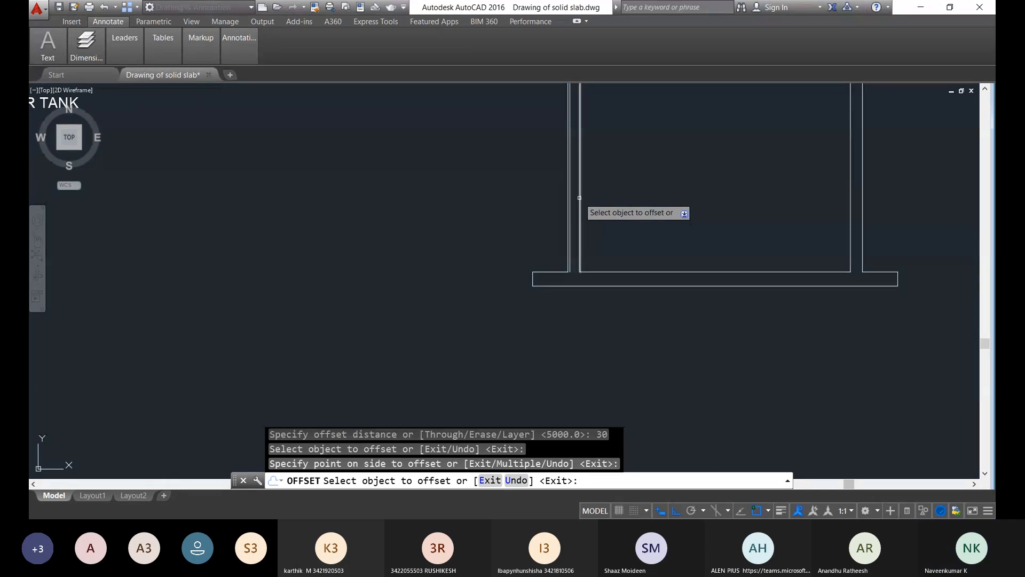
left_click(580, 188)
left_click(578, 245)
left_click(585, 286)
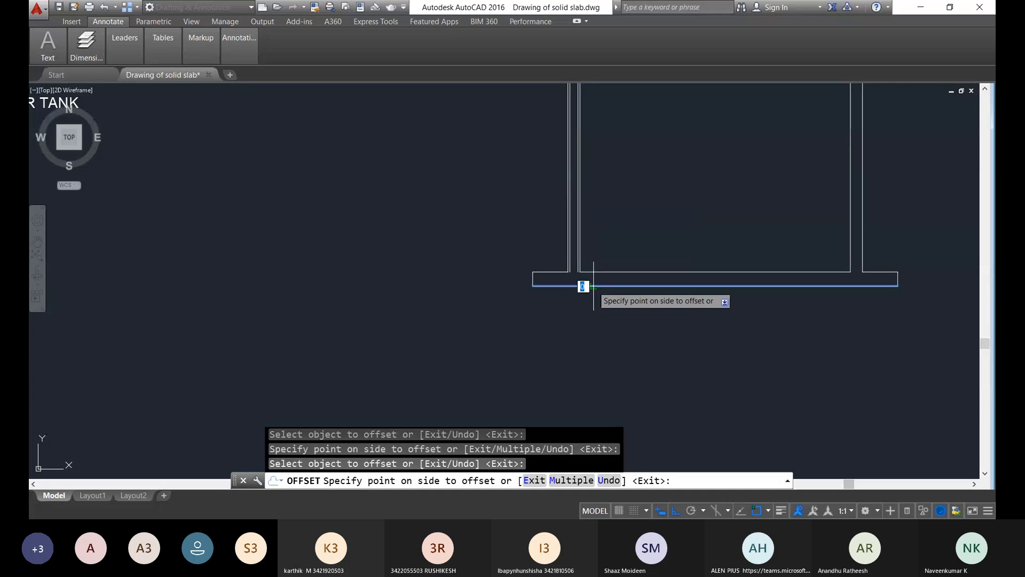
left_click(606, 274)
Step: Try to offset the slab's top line between the two walls by 30
left_click(635, 271)
left_click(634, 261)
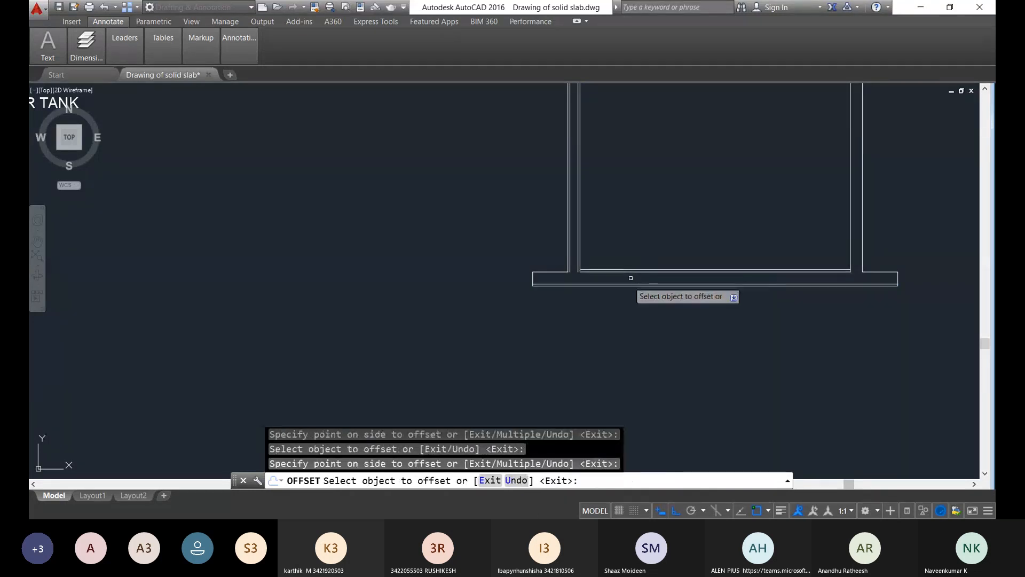
left_click(627, 273)
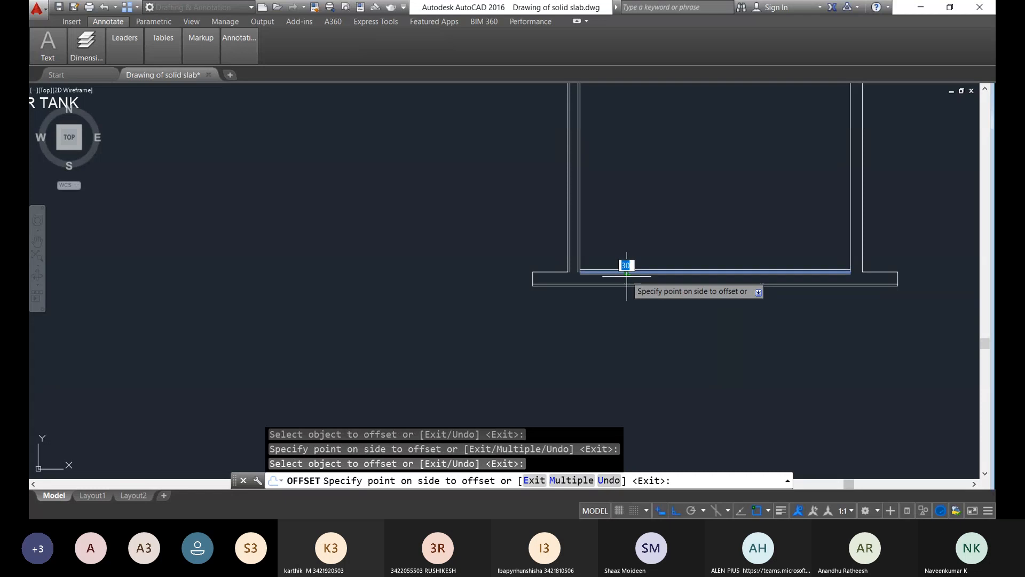
left_click(627, 274)
Step: Offset the top line of the slab's left projection 30 downward into the slab
left_click(560, 273)
left_click(560, 273)
left_click(561, 279)
Step: Offset both faces of the right wall inward by 30
middle_click_drag(855, 234, 729, 258)
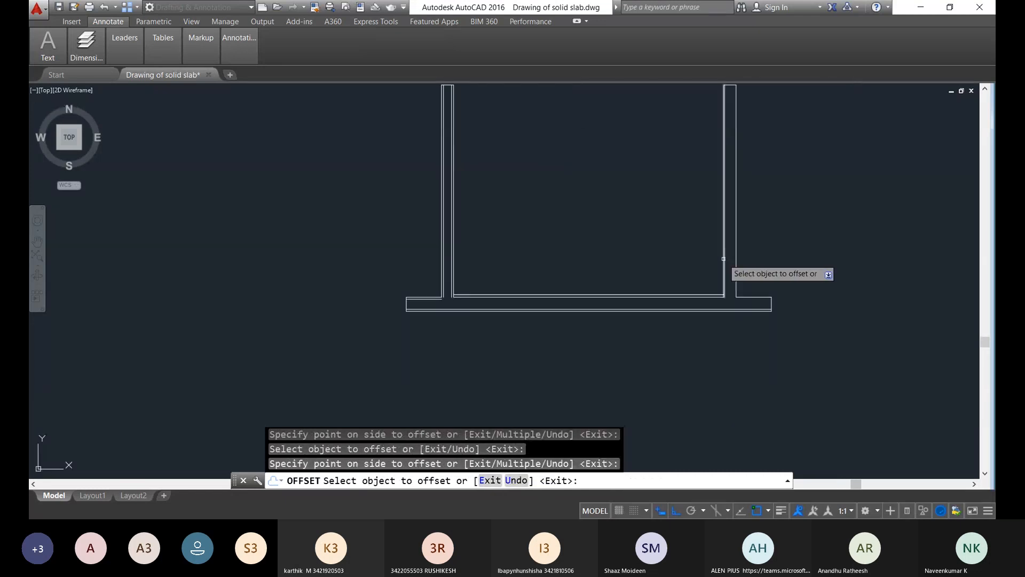
left_click(726, 259)
left_click(732, 258)
left_click(735, 259)
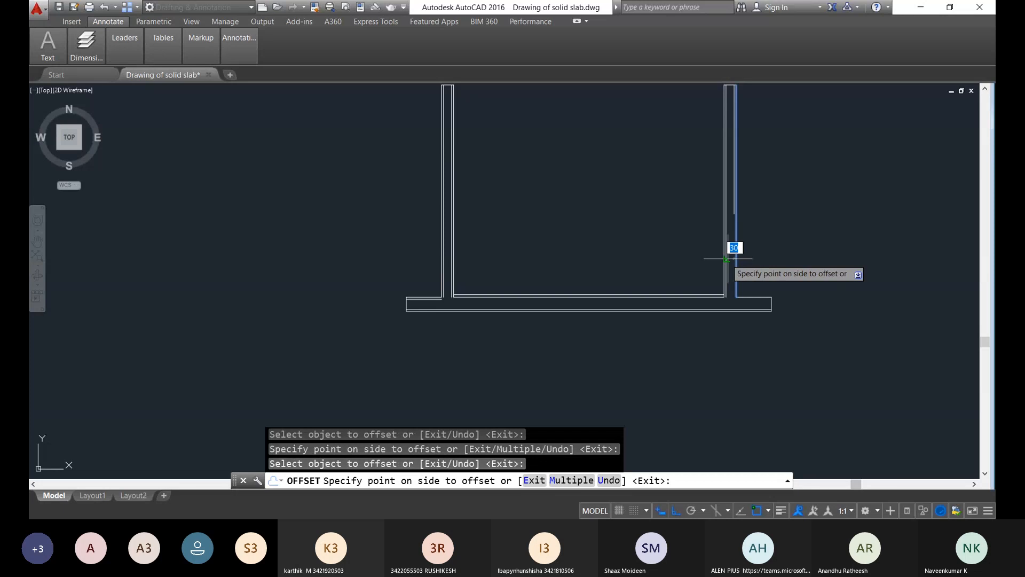
left_click(726, 258)
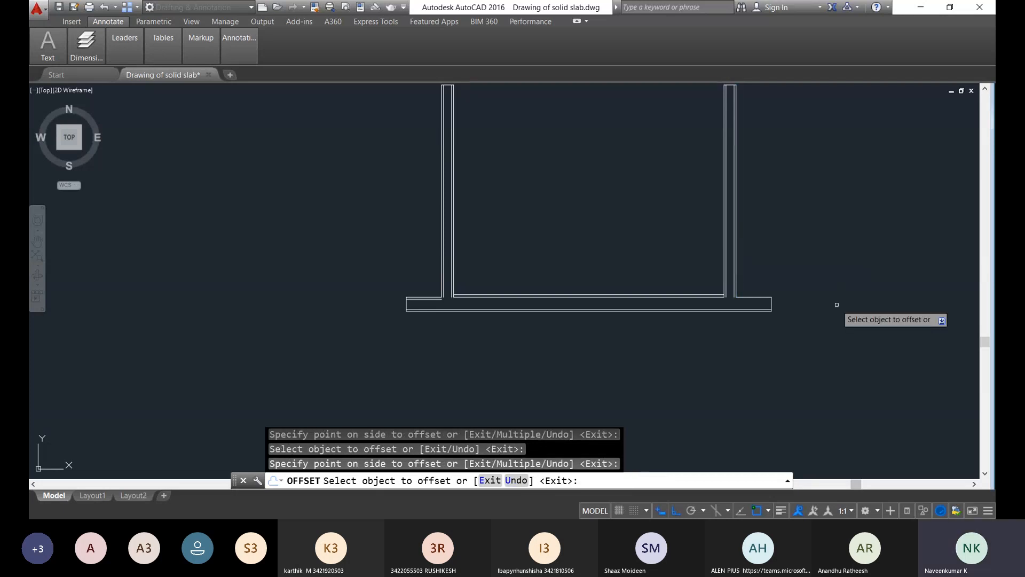
key("Escape")
Step: Delete the two stray offset lines just above the slab's top line between the walls
scroll(571, 299, "up", 3)
left_click(575, 341)
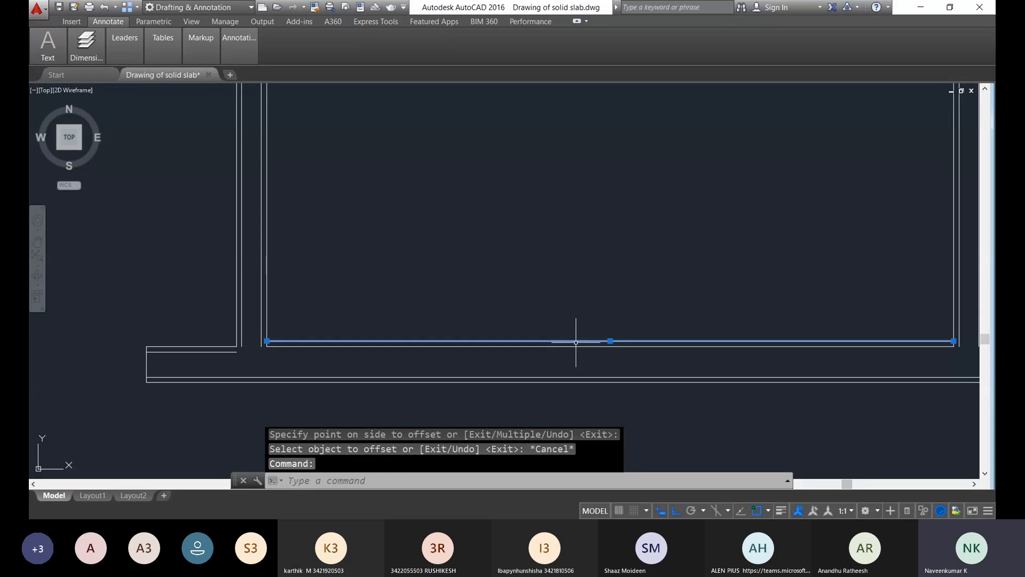
key("Delete")
scroll(253, 347, "down", 5)
middle_click_drag(253, 348, 460, 297)
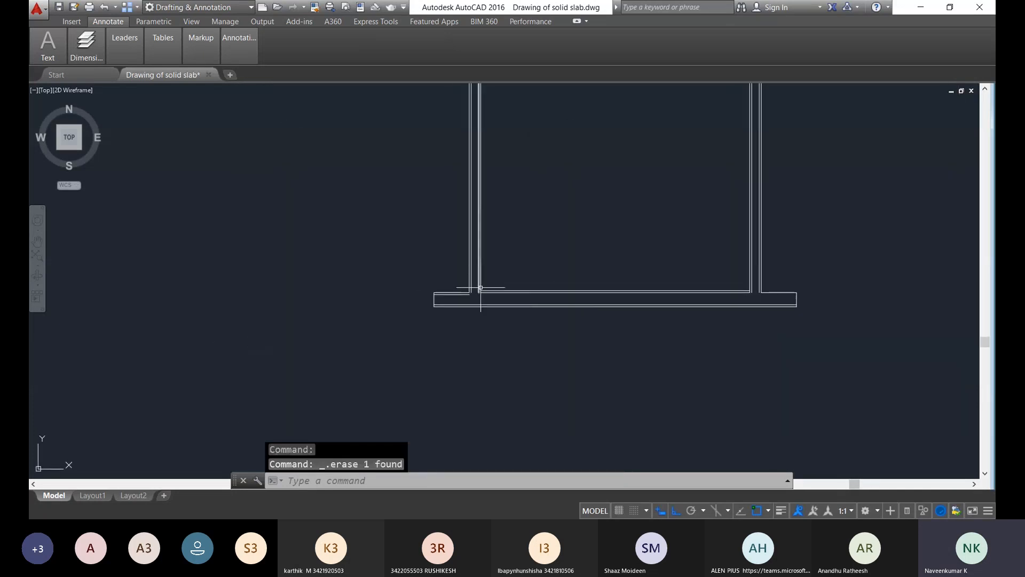
scroll(470, 288, "up", 2)
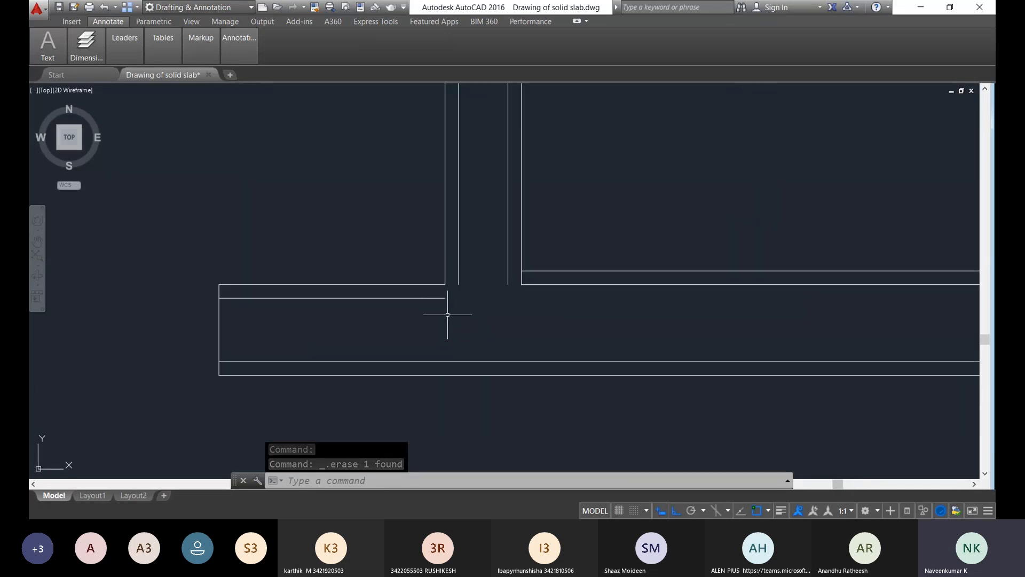
scroll(447, 315, "down", 2)
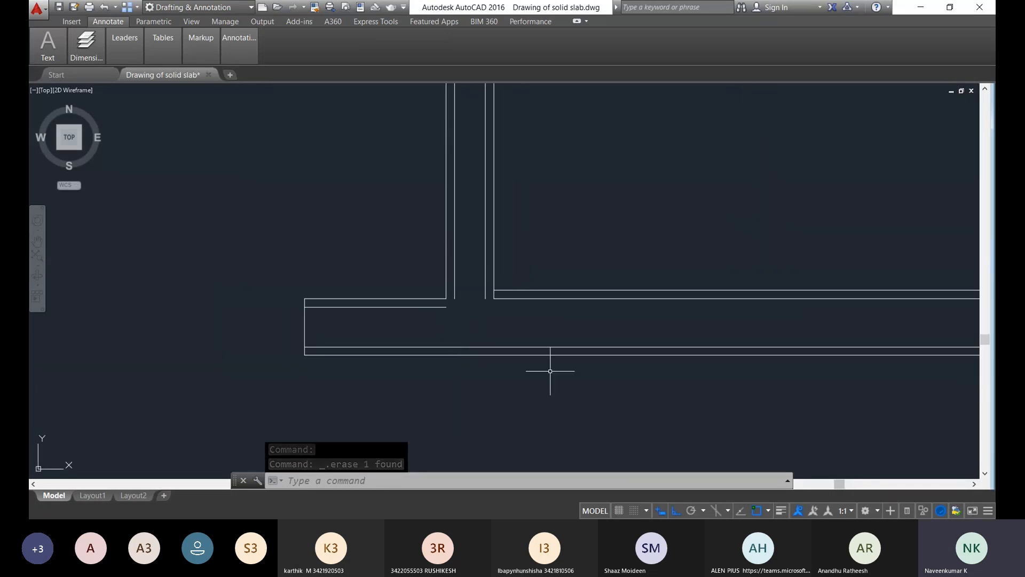
left_click(586, 297)
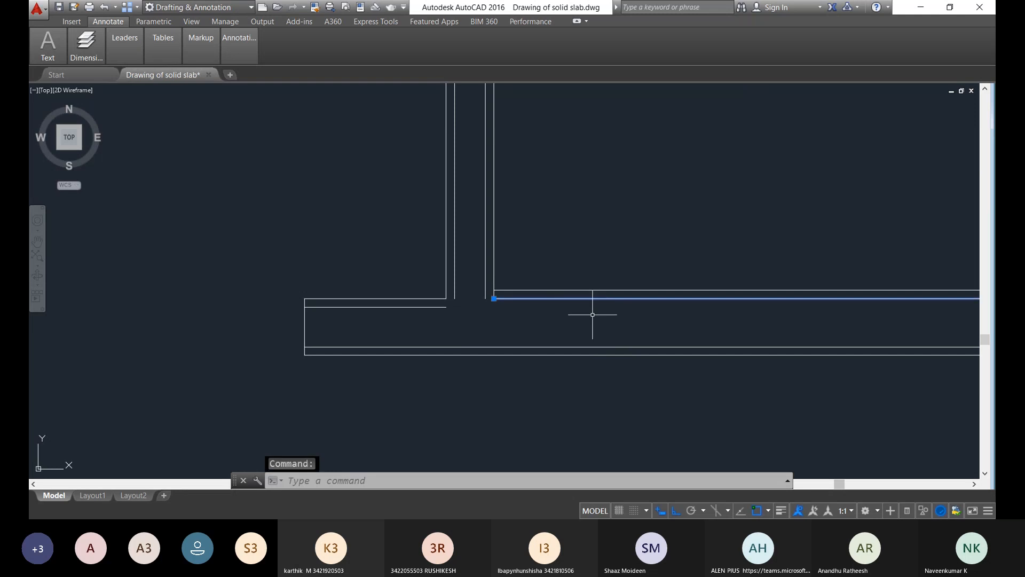
key("Delete")
key("Escape")
left_click(600, 286)
left_click(598, 289)
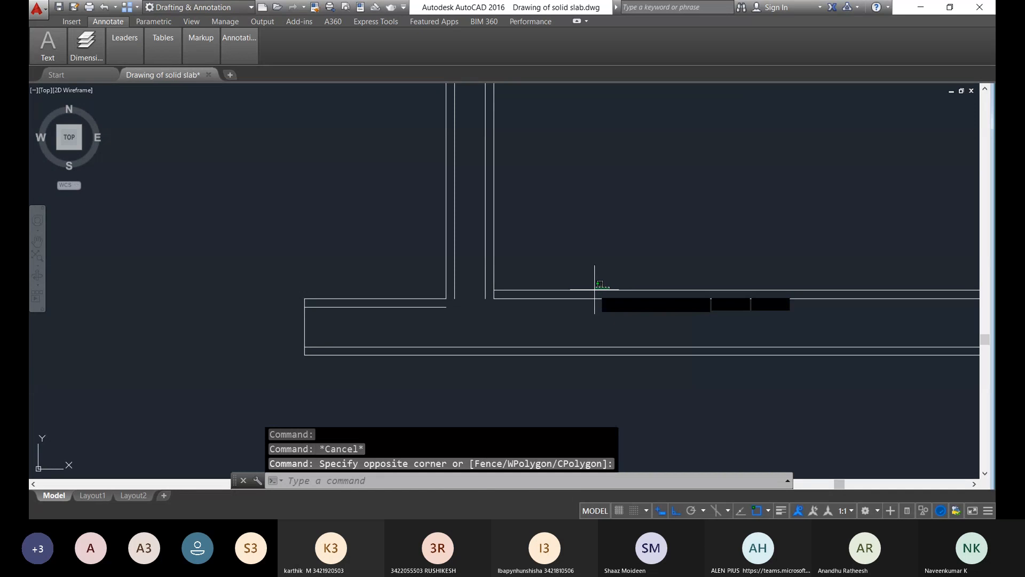
left_click(571, 292)
left_click(547, 288)
key("Delete")
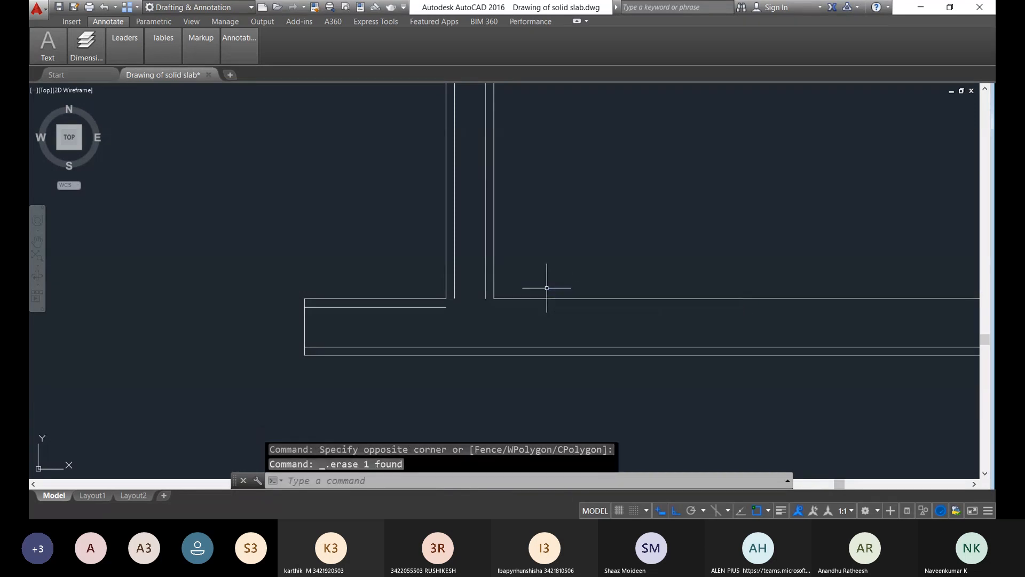
Step: Offset the slab's top line between the walls 30 downward into the slab
type("o")
key("Return")
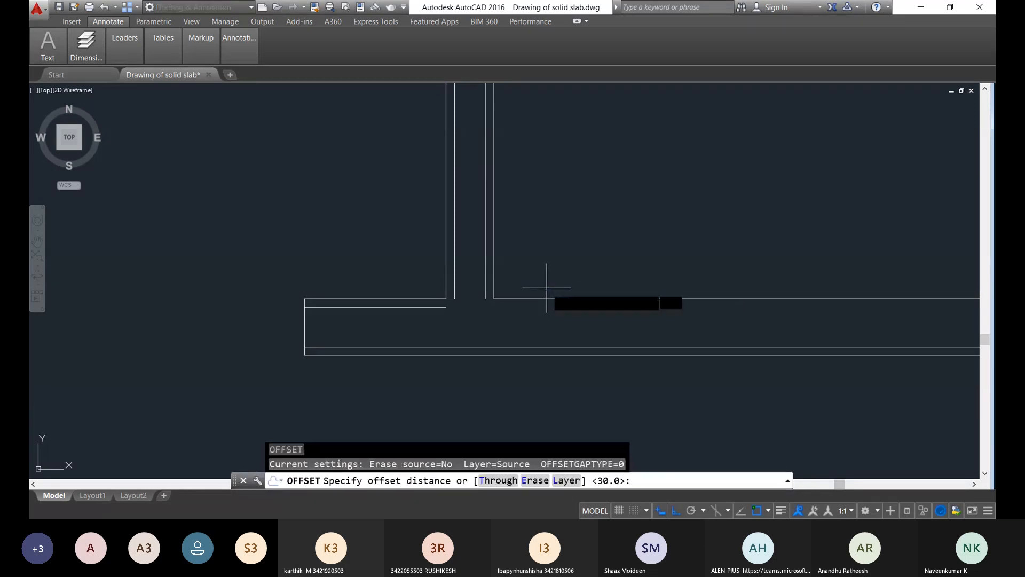
key("Return")
left_click(540, 298)
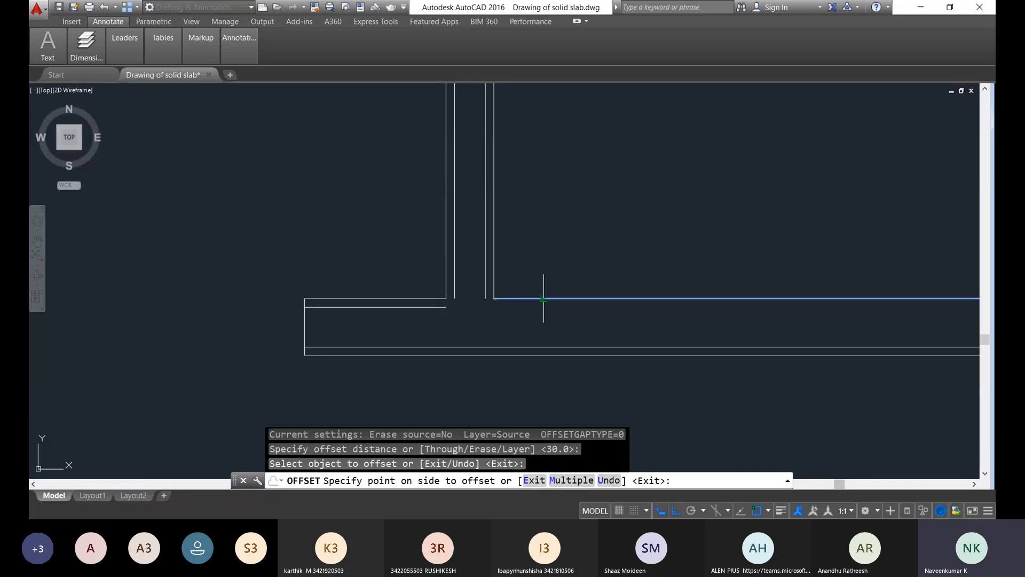
left_click(538, 309)
key("Escape")
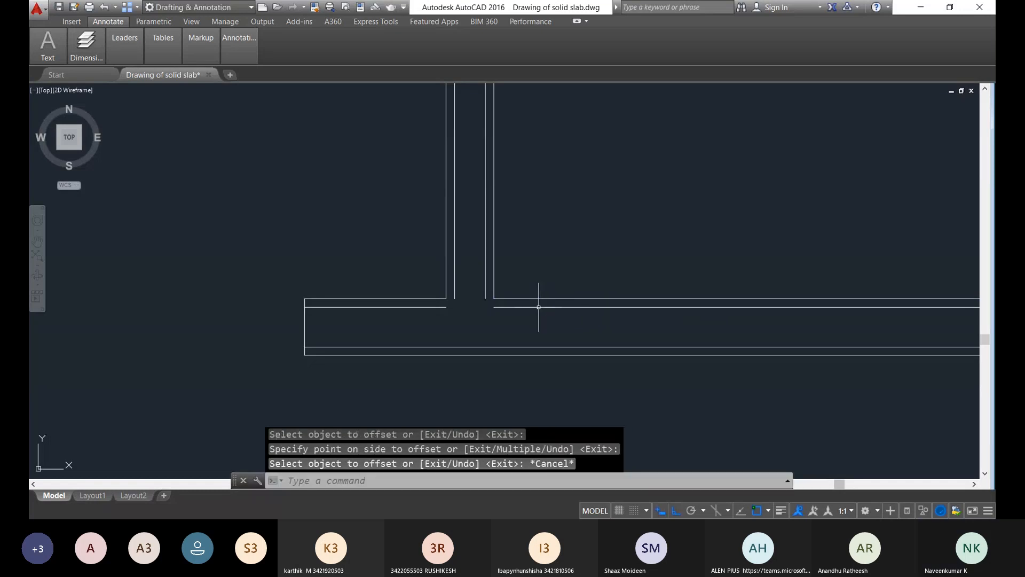
Step: Stretch the left projection's upper inset line across the wall base to meet the slab's upper inset line
left_click(443, 306)
left_click(446, 307)
left_click(494, 307)
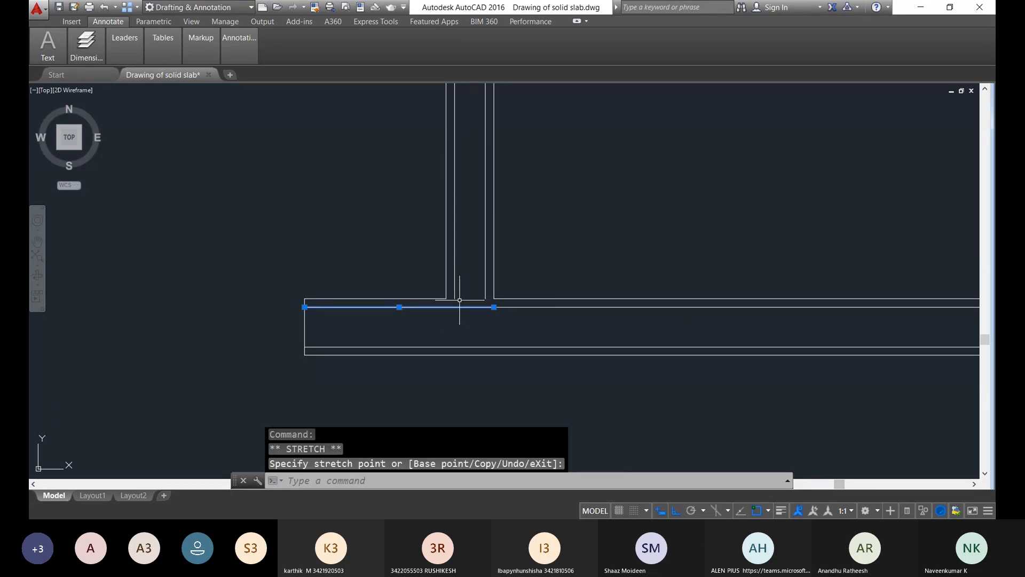
Step: Extend the left wall's two inset lines down through the slab to its lower inset line
left_click(455, 296)
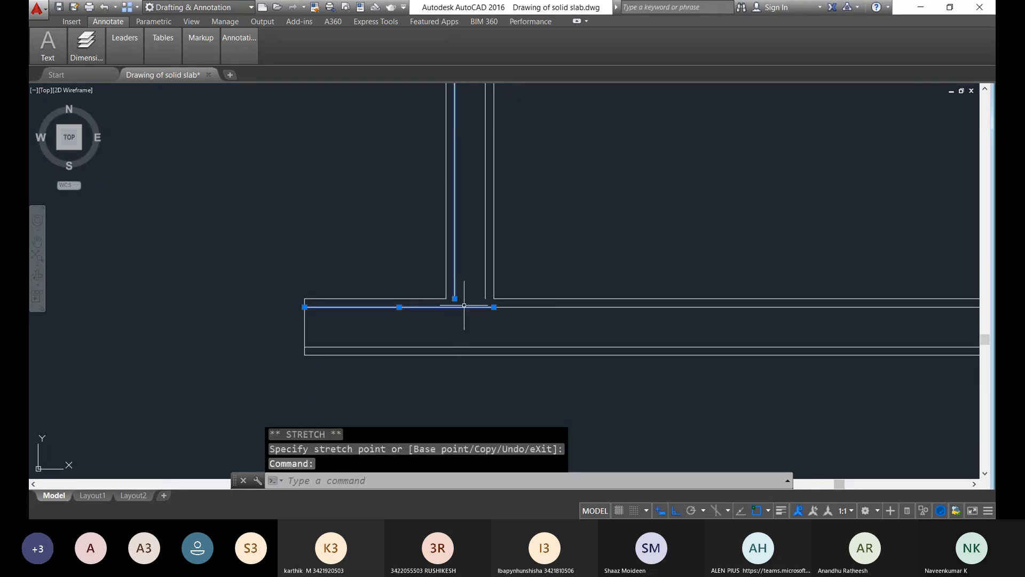
left_click(454, 298)
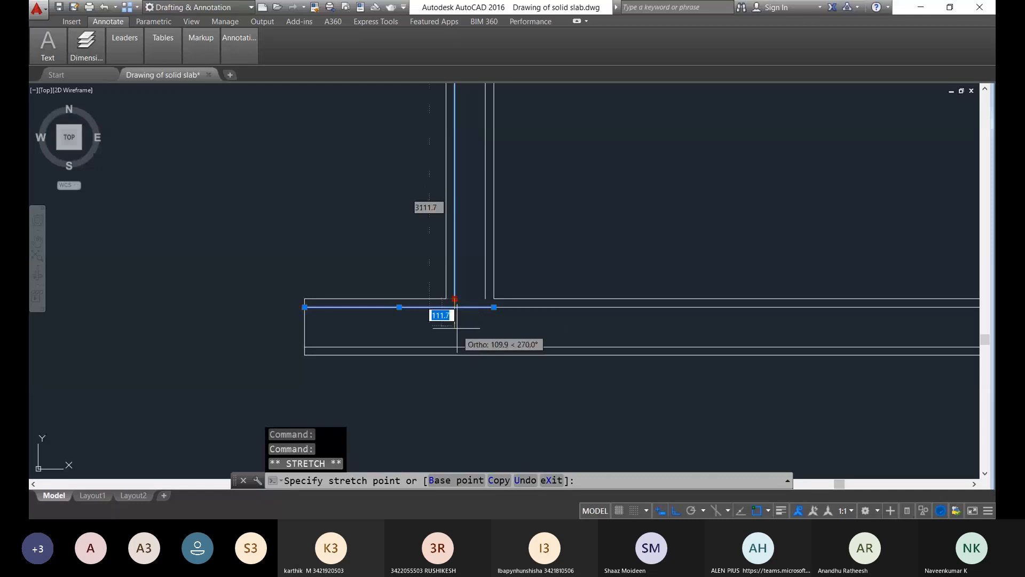
left_click(454, 346)
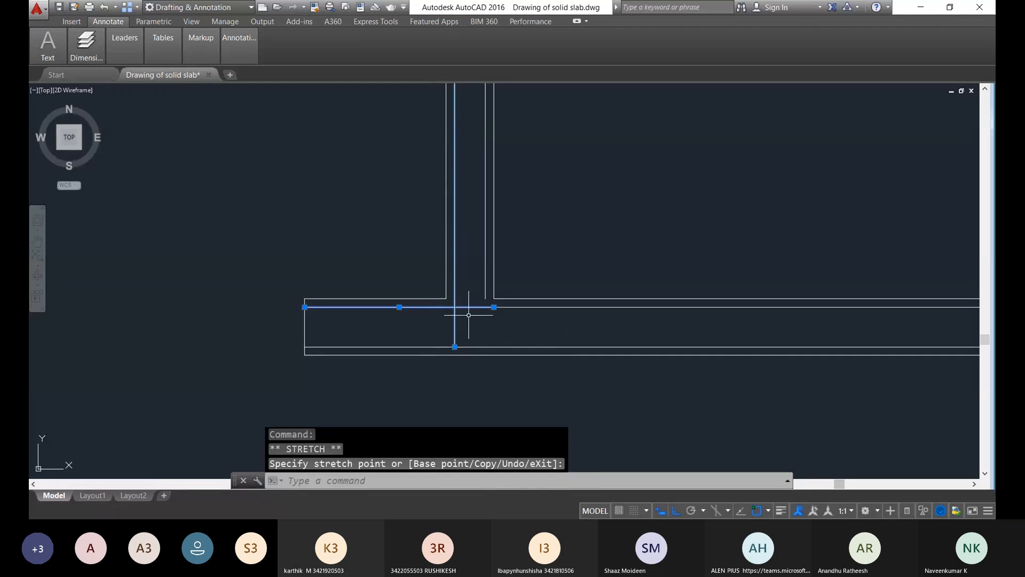
left_click(485, 290)
left_click(486, 292)
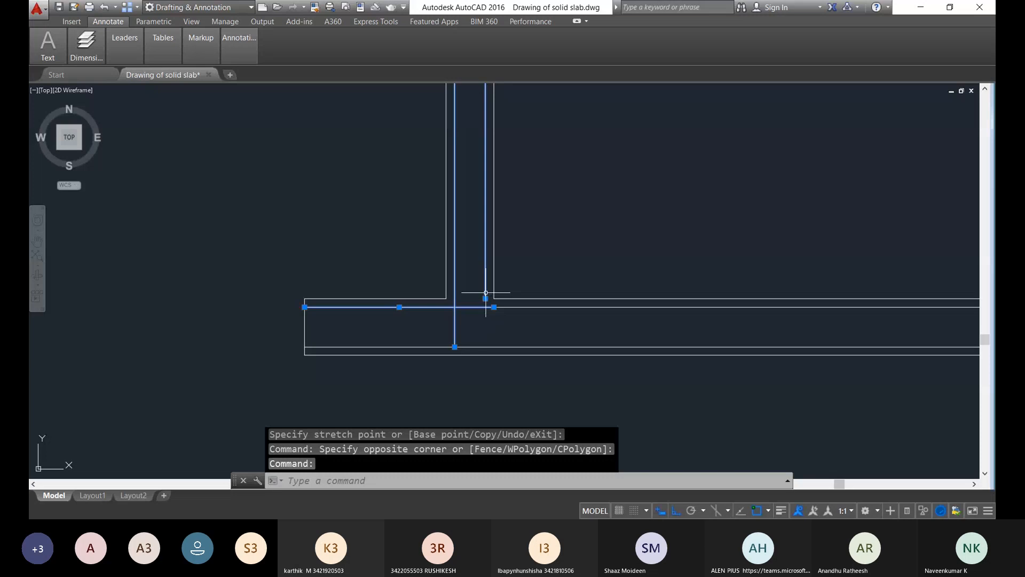
left_click(486, 297)
Step: Stretch the slab's upper inset line beneath the right wall to the slab's right edge
scroll(561, 270, "down", 2)
scroll(560, 269, "up", 2)
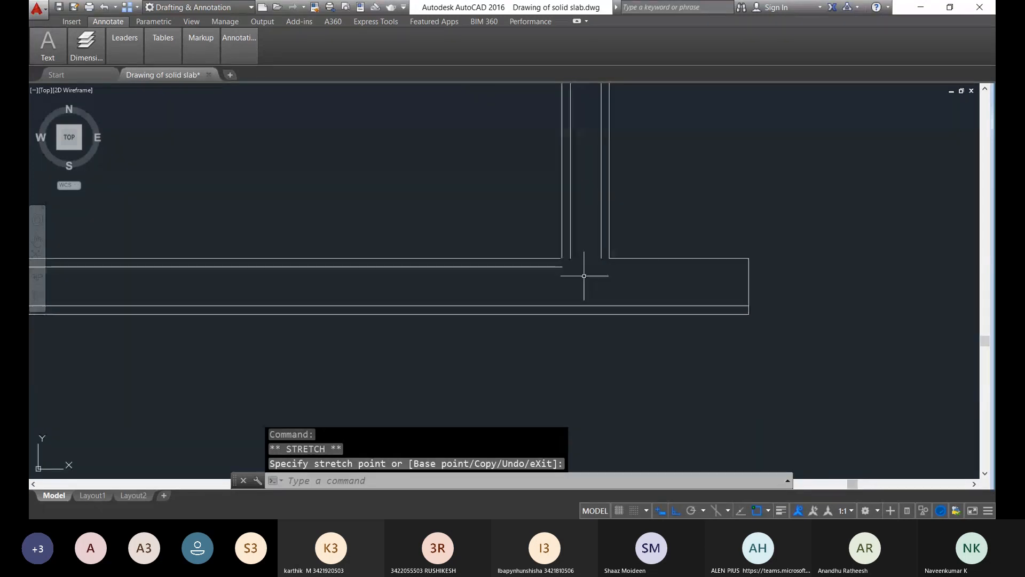
left_click(560, 267)
left_click(562, 266)
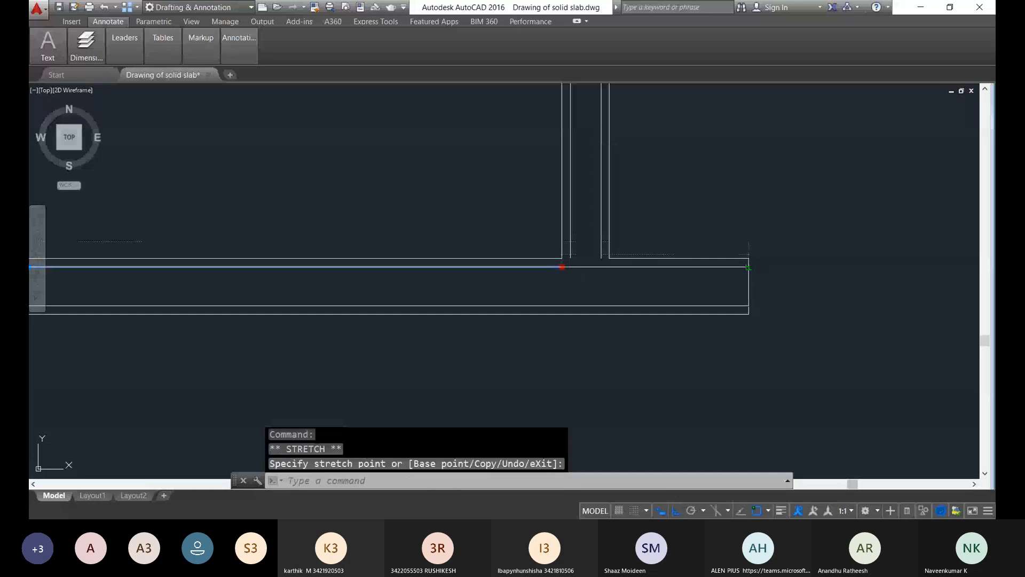
left_click(748, 267)
Step: Extend the right wall's two inset lines down through the slab to its lower inset line
left_click(604, 252)
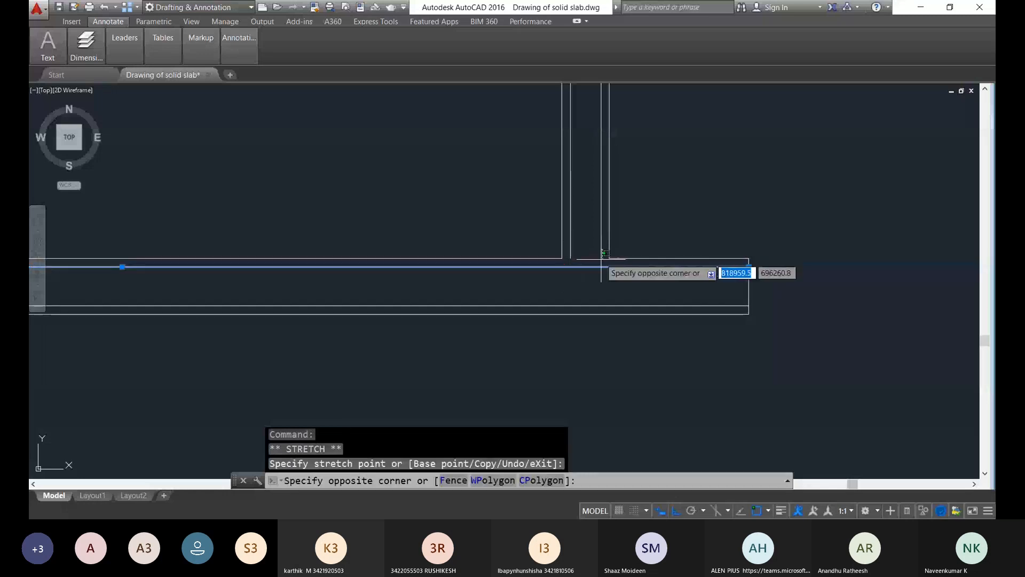
left_click(601, 258)
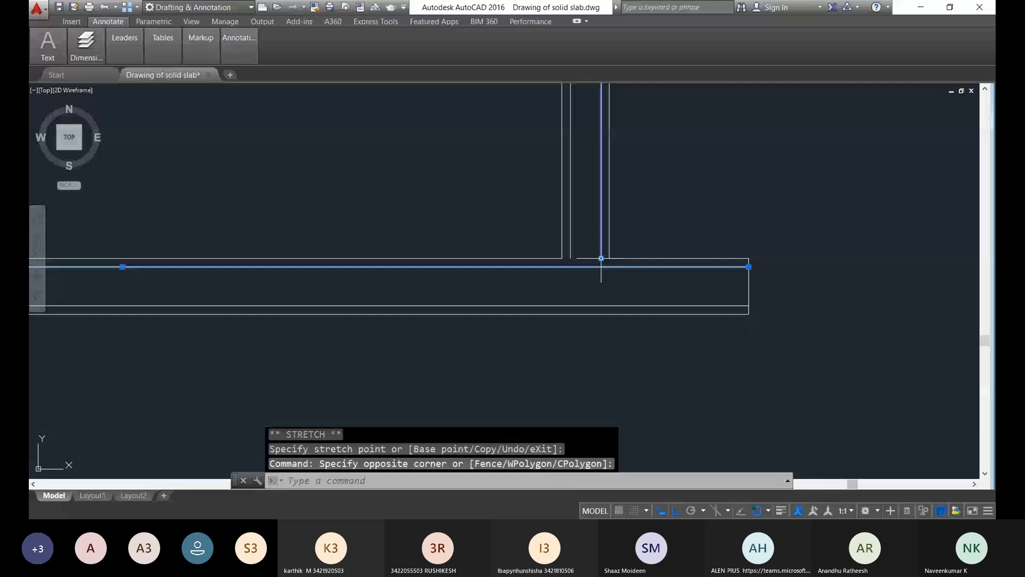
left_click(601, 258)
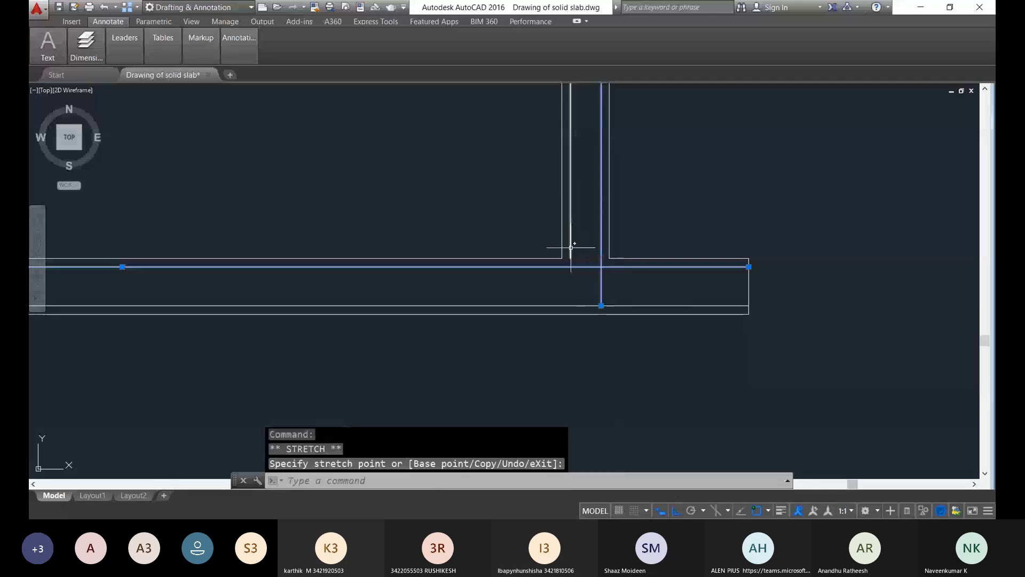
left_click(571, 259)
left_click(570, 305)
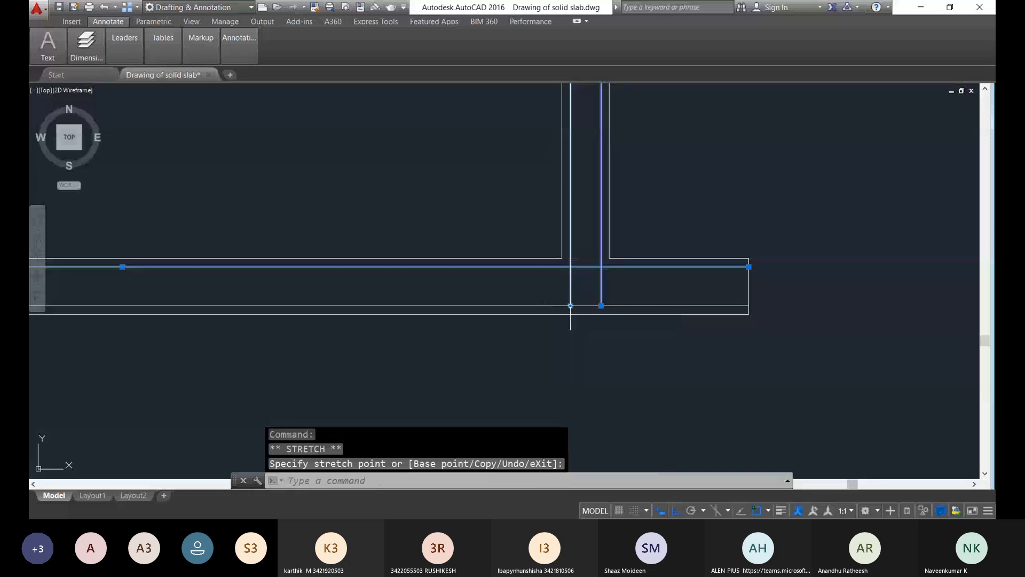
scroll(623, 311, "down", 4)
scroll(463, 228, "up", 2)
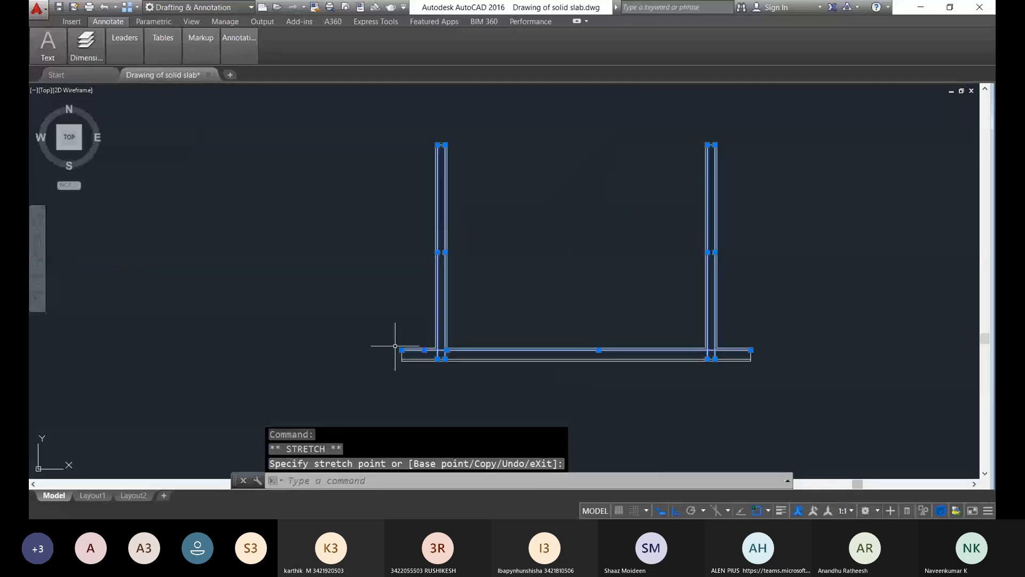
scroll(395, 346, "up", 2)
key("Escape")
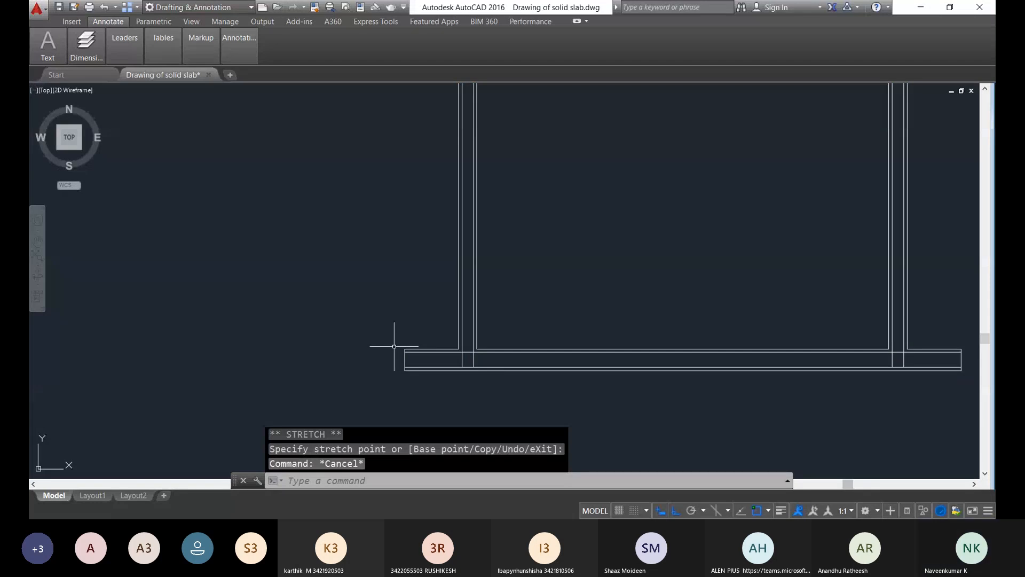
Step: Offset the slab's left and right end lines 30 inward
scroll(392, 331, "up", 4)
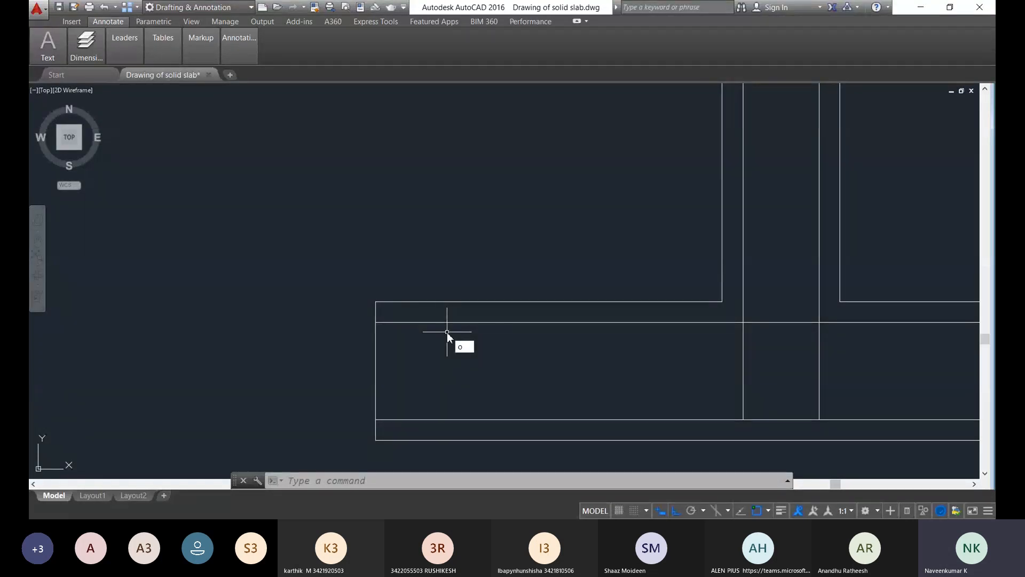
key("Return")
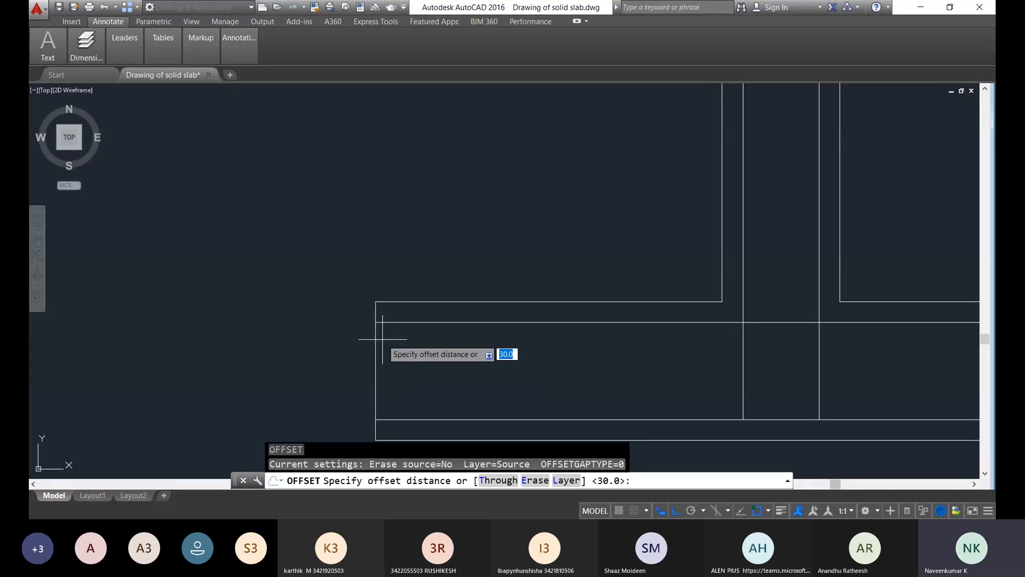
key("Return")
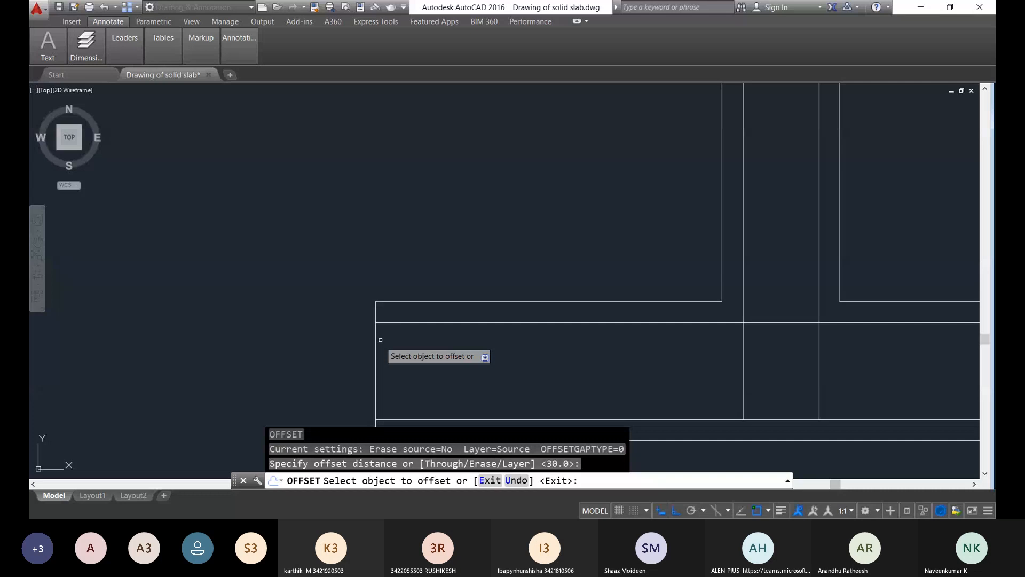
left_click(376, 340)
left_click(406, 339)
scroll(406, 339, "down", 5)
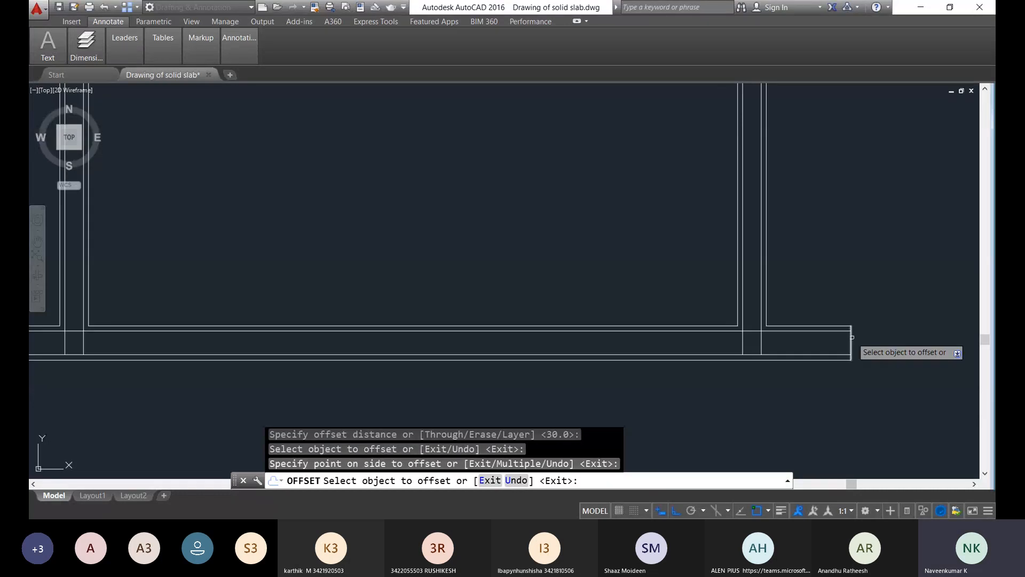
left_click(851, 339)
left_click(800, 326)
middle_click_drag(791, 196, 786, 448)
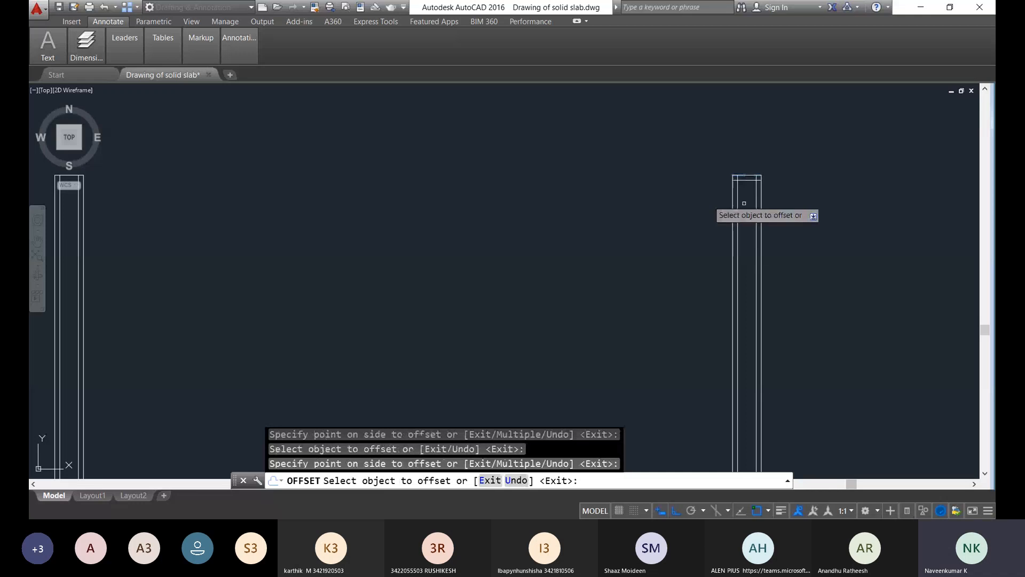
middle_click_drag(745, 174, 323, 222)
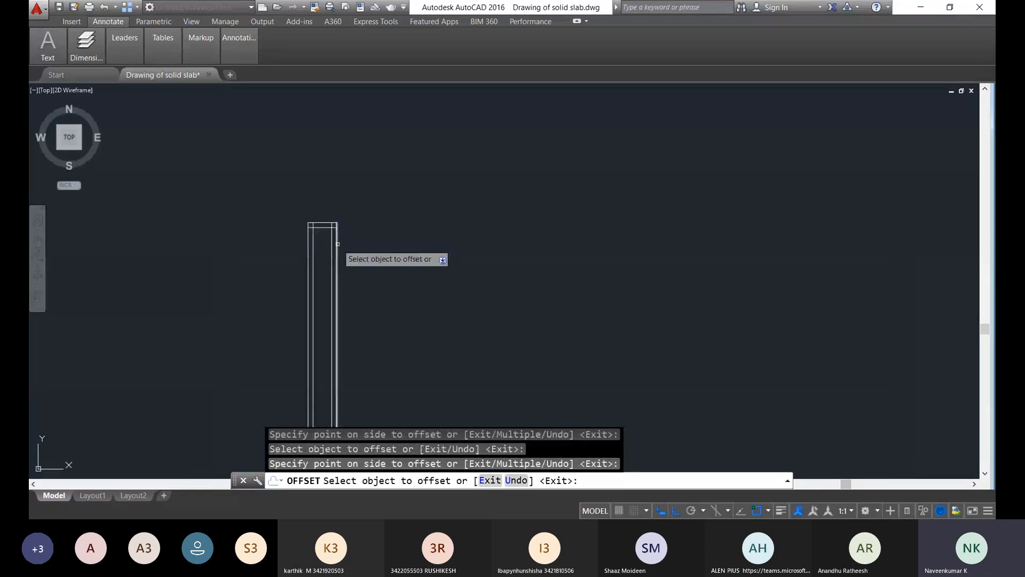
key("Escape")
Step: Trim the left wall's two vertical inset lines above its top inset line
type("ts or")
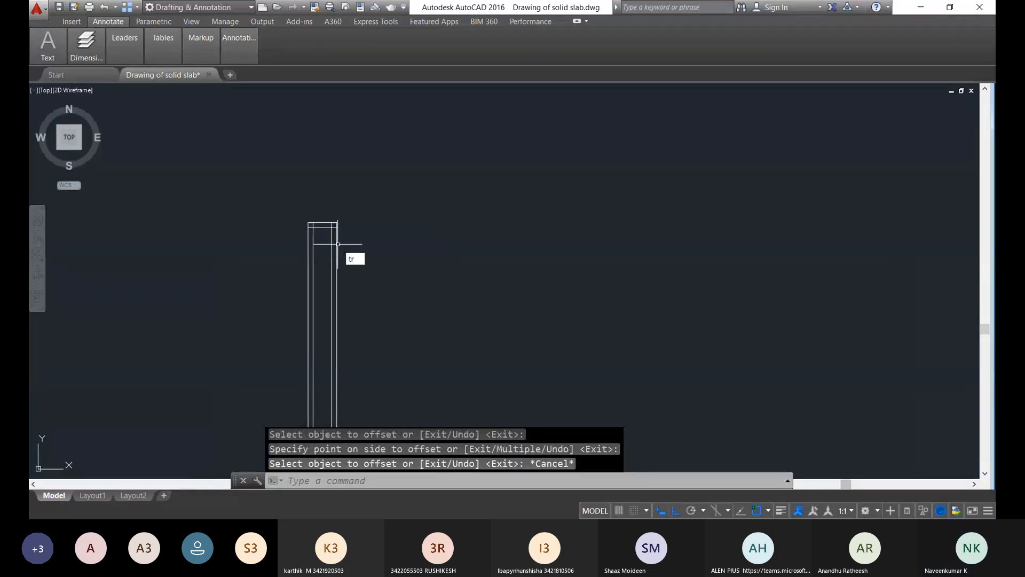
key("Return")
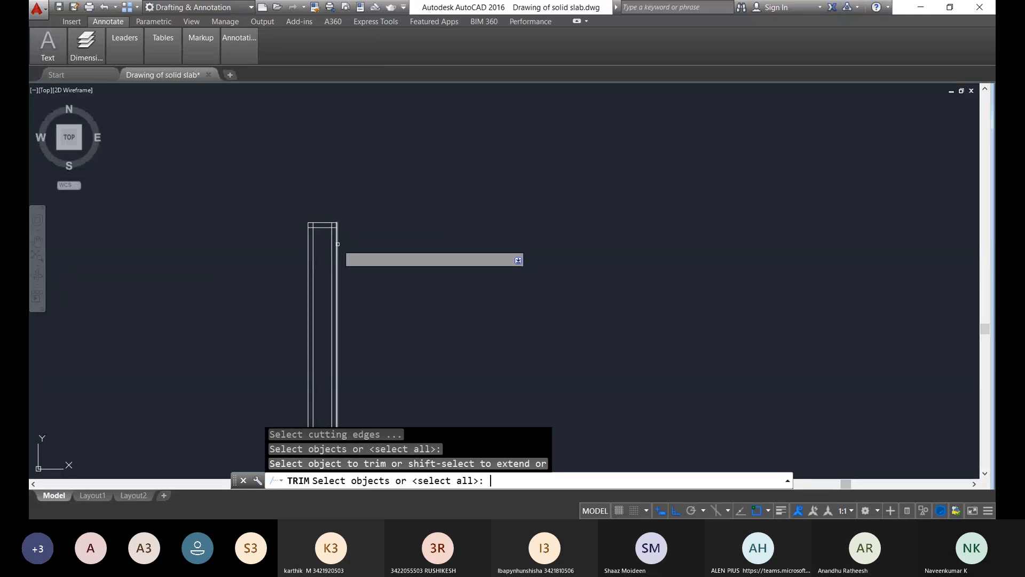
key("Escape")
key("Escape")
key("Return")
key("Return")
scroll(325, 224, "up", 4)
left_click(335, 245)
scroll(340, 245, "up", 7)
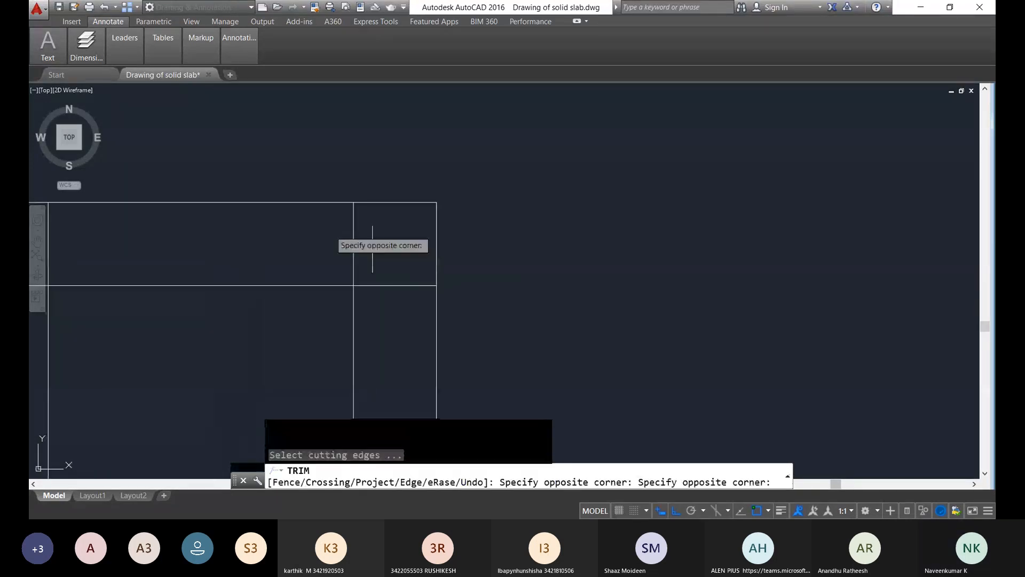
left_click(307, 233)
scroll(245, 255, "down", 8)
scroll(227, 254, "up", 6)
left_click(225, 256)
left_click(162, 247)
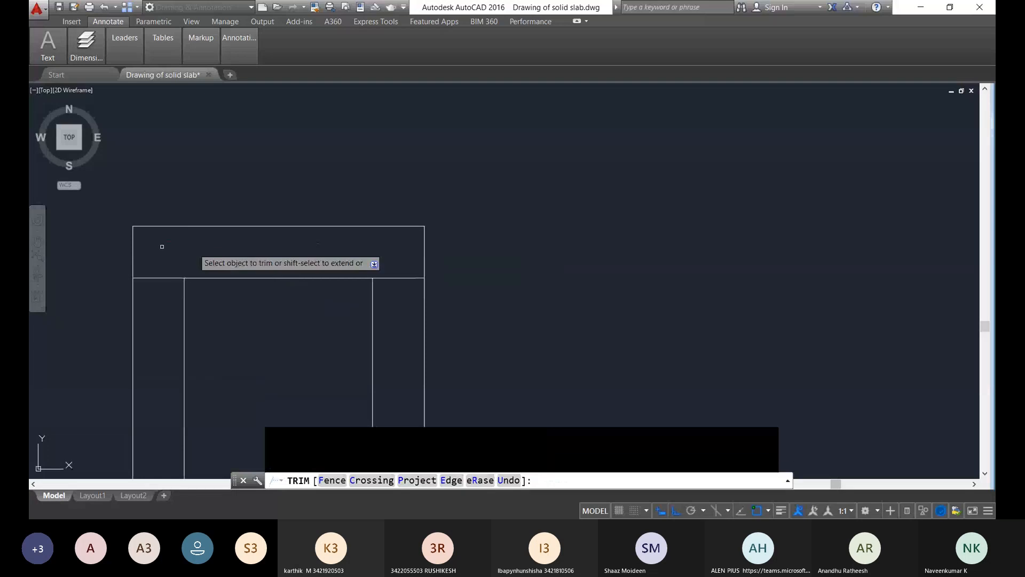
Step: Trim the right wall's two vertical inset lines above its top inset line
scroll(260, 260, "down", 6)
scroll(752, 231, "down", 8)
middle_click_drag(720, 261, 277, 242)
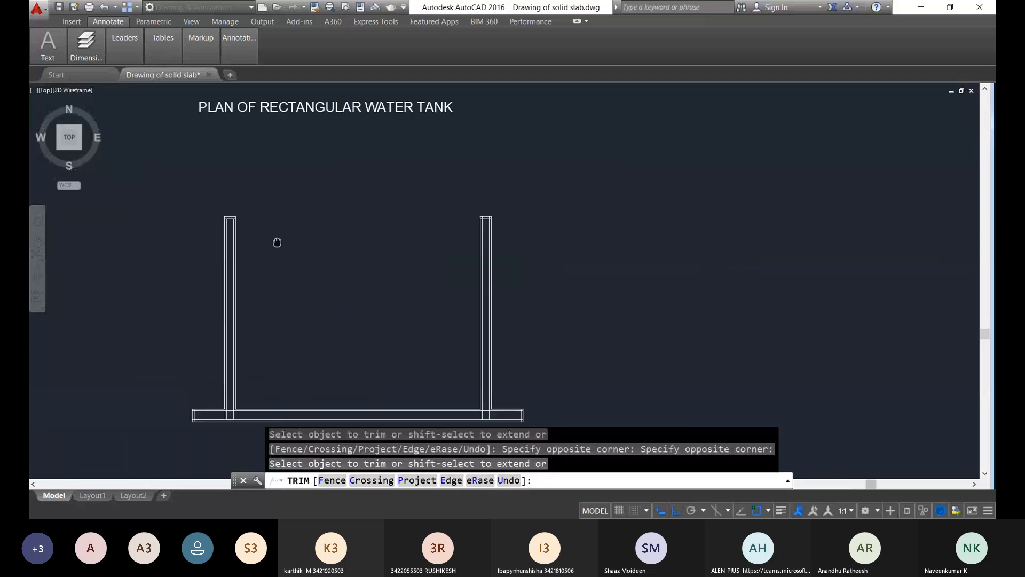
scroll(569, 208, "up", 12)
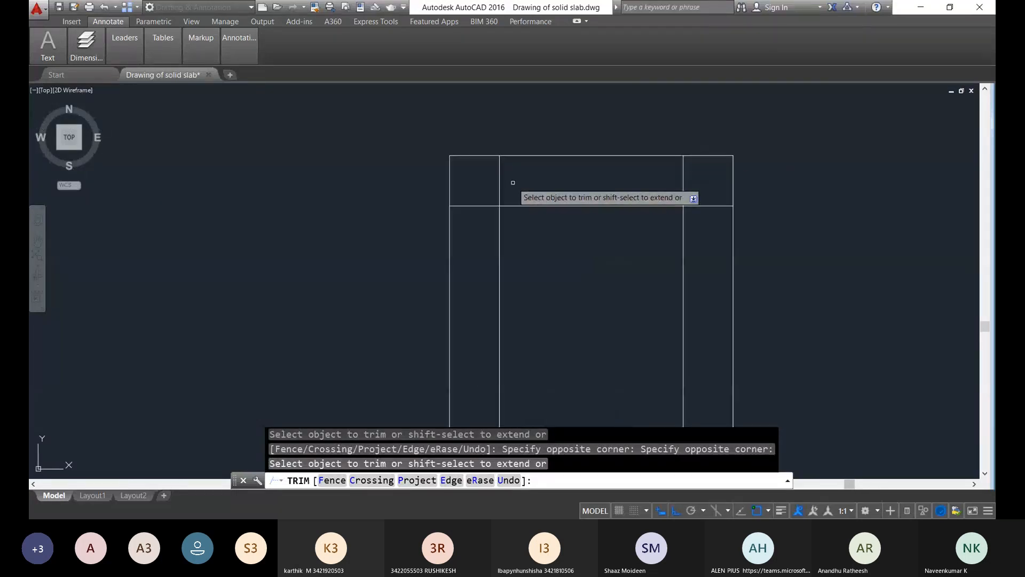
left_click(510, 182)
left_click(483, 171)
left_click(682, 181)
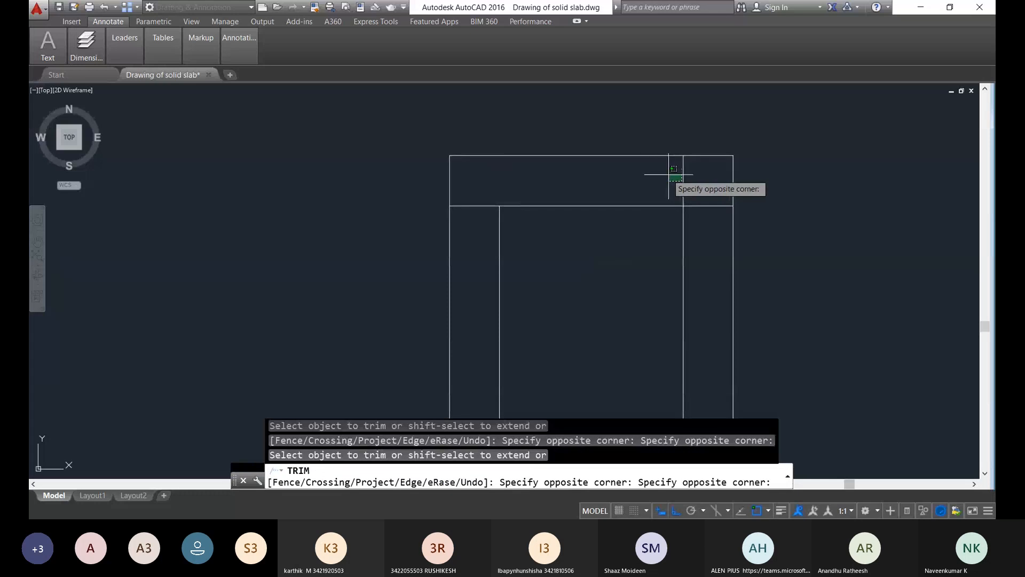
left_click(668, 174)
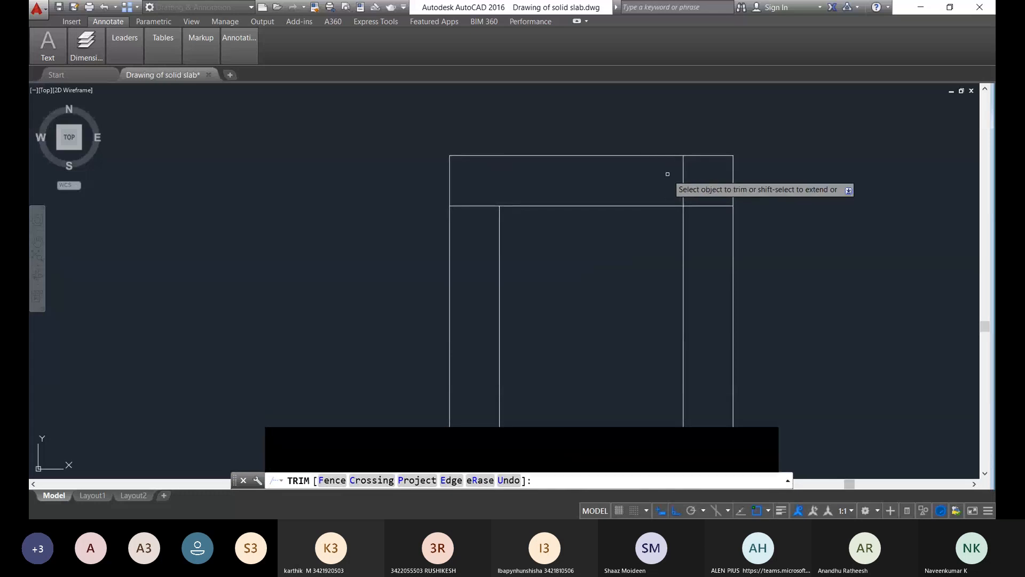
Step: Trim the slab's upper and lower inset lines beyond the inset line at its right end
scroll(667, 168, "down", 8)
scroll(747, 230, "up", 5)
left_click(673, 228)
left_click(657, 183)
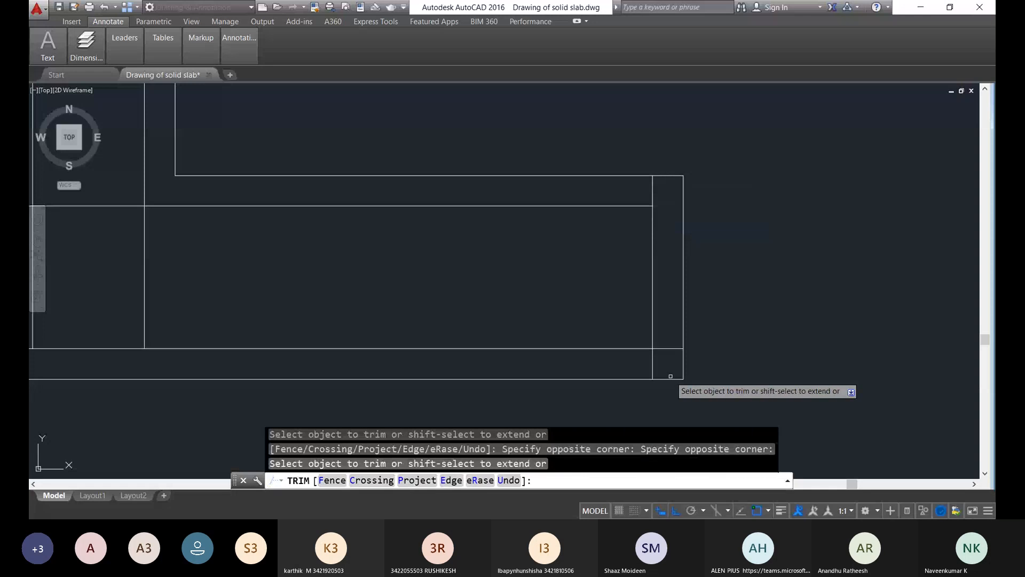
key("Escape")
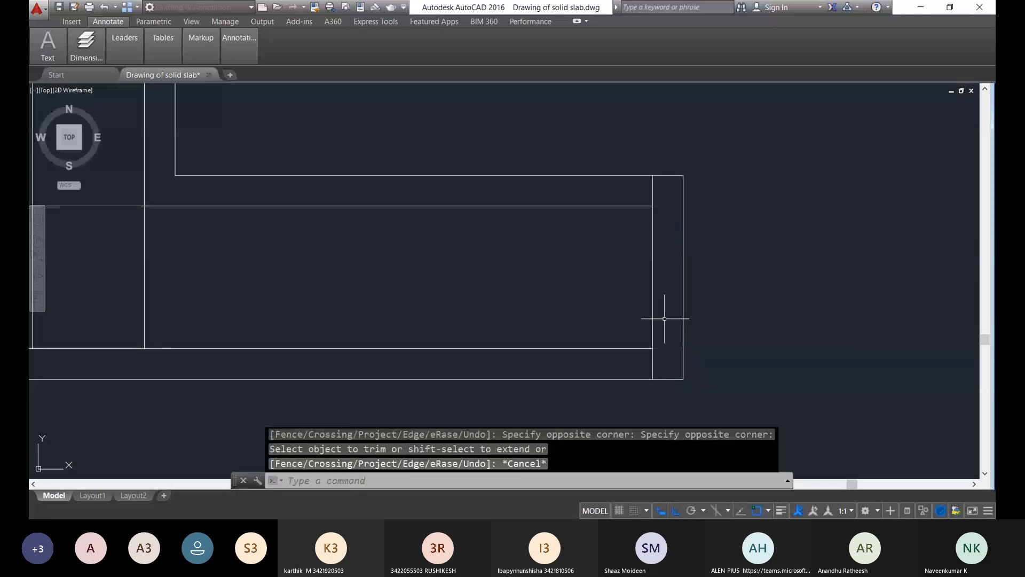
Step: Erase the vertical inset line at the slab's right end
left_click(660, 306)
left_click(655, 293)
key("Delete")
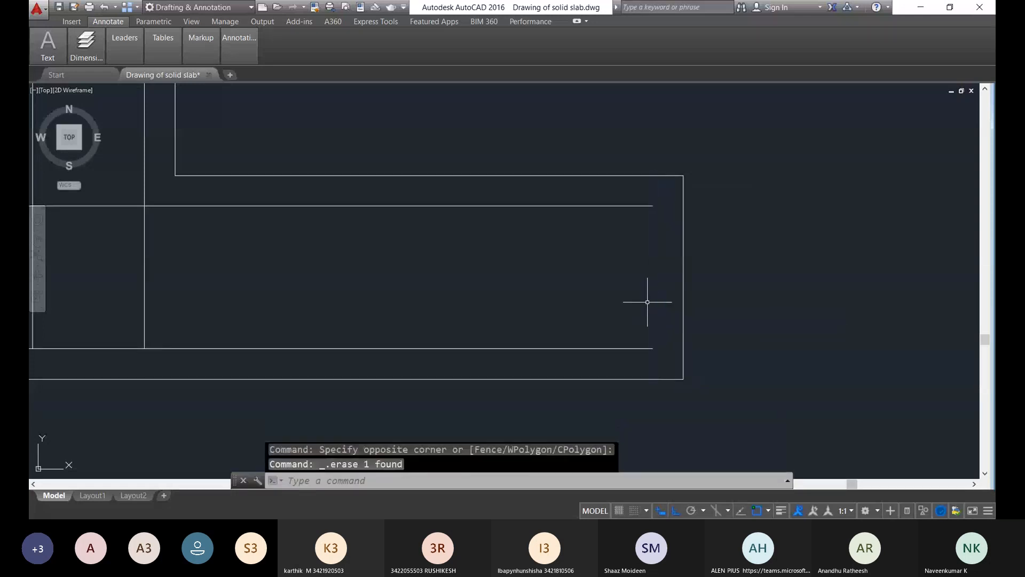
Step: Erase the horizontal inset line at the top of the right wall
scroll(650, 297, "down", 2)
scroll(565, 194, "down", 6)
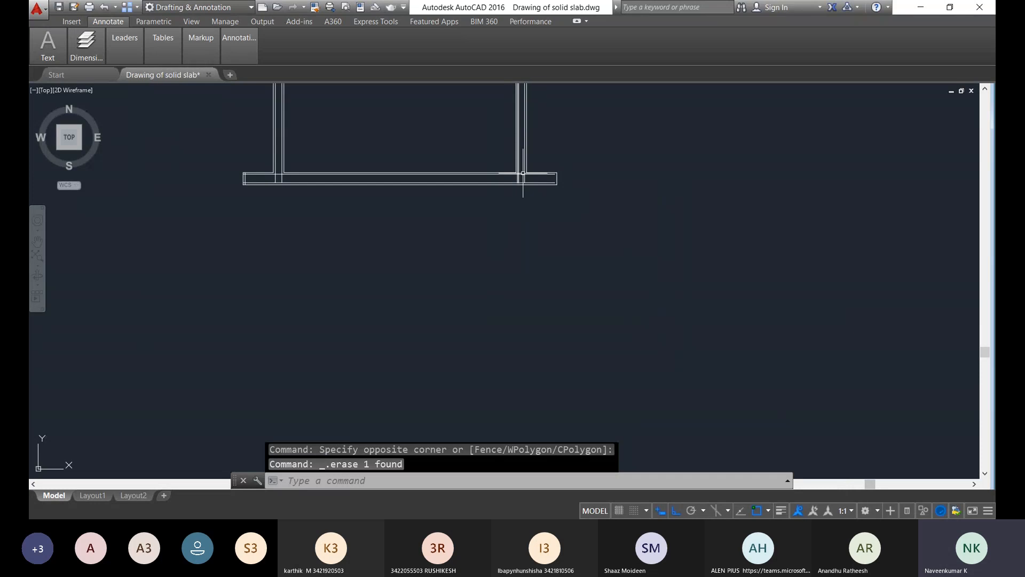
scroll(450, 127, "up", 8)
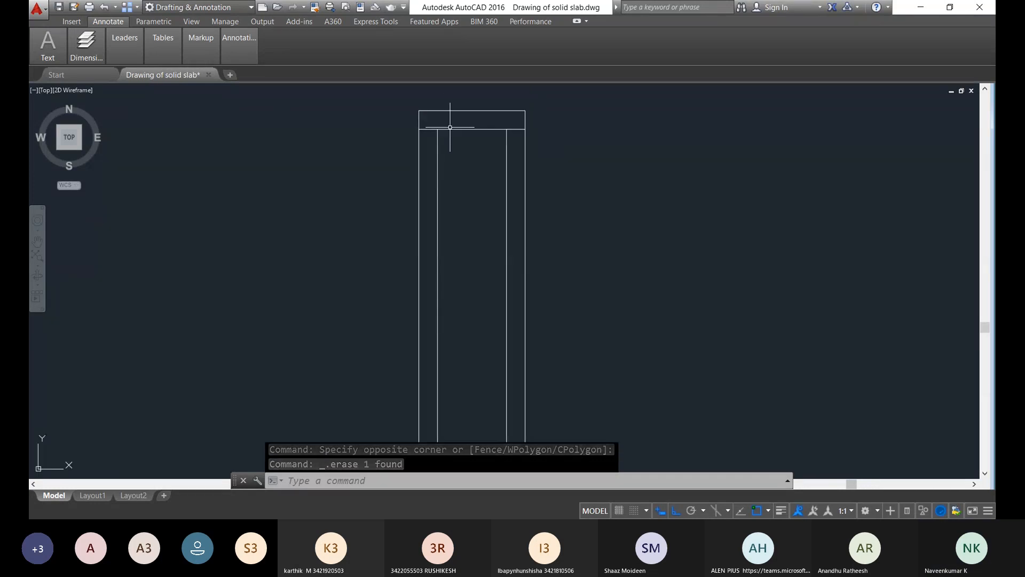
scroll(450, 128, "up", 4)
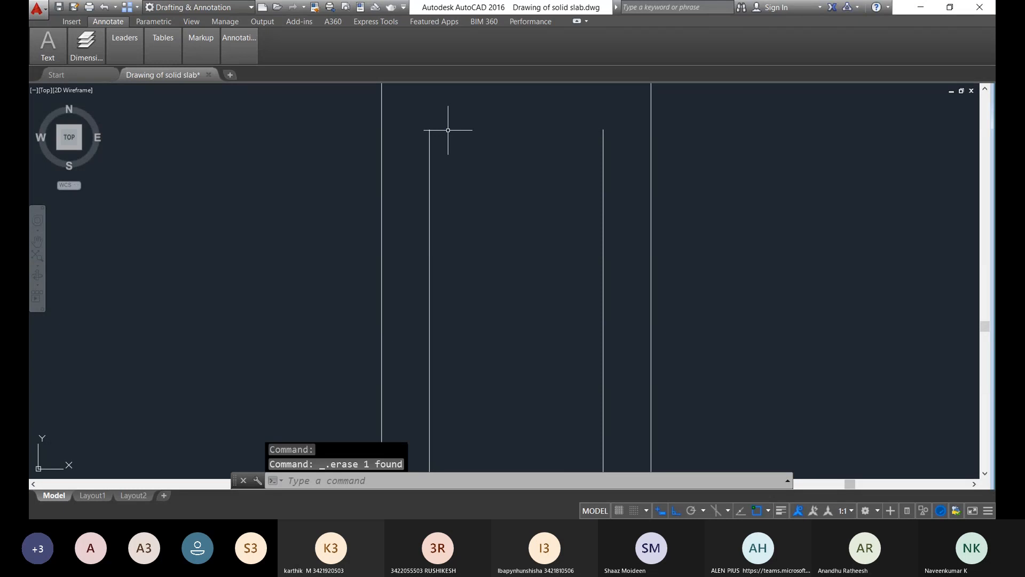
Step: Erase the horizontal inset line at the top of the left wall
scroll(446, 130, "down", 10)
scroll(565, 156, "up", 2)
scroll(565, 155, "up", 8)
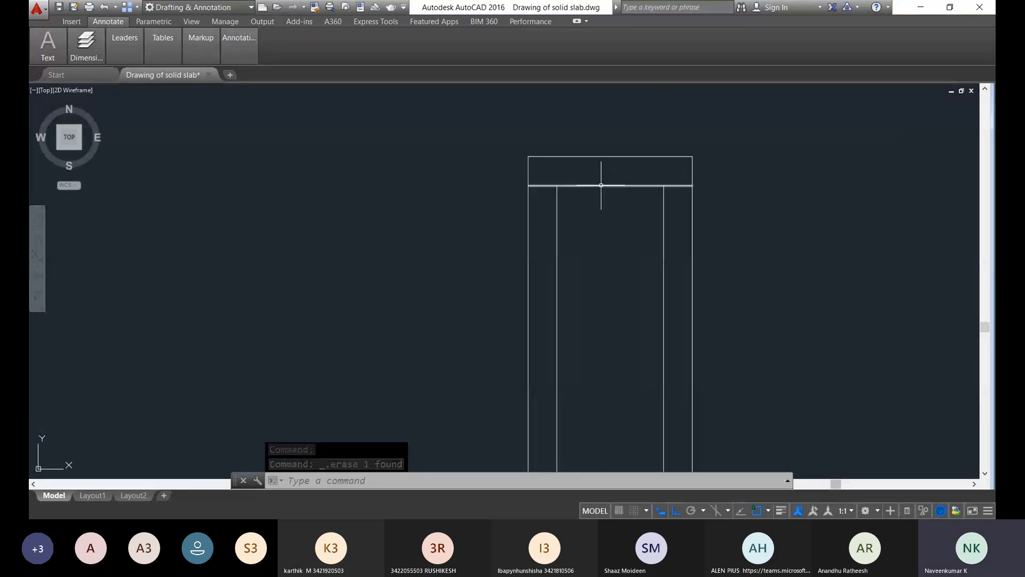
left_click(601, 185)
key("Delete")
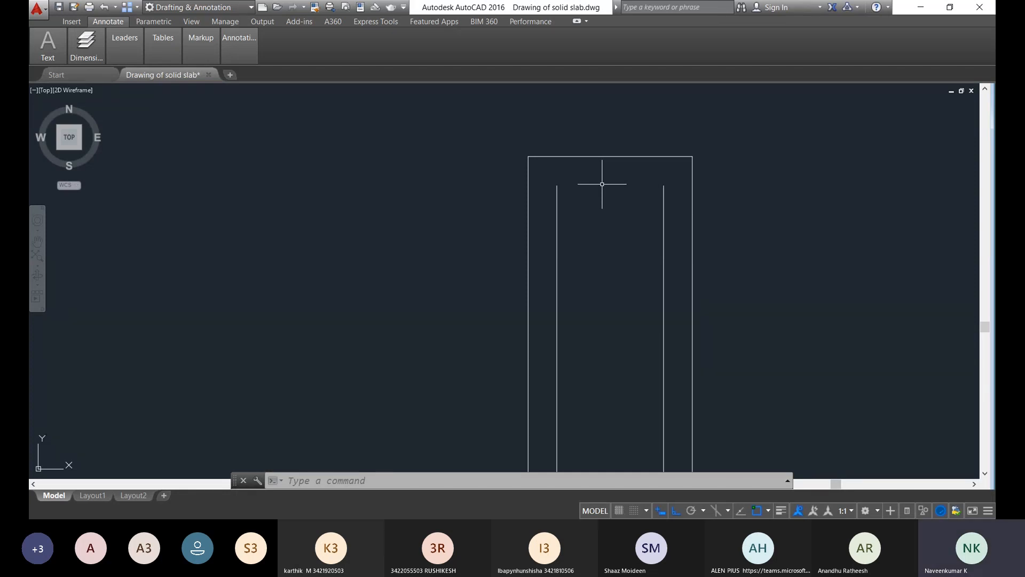
Step: Place two solid donuts, inside diameter 0 and outside diameter 10, in the empty area left of the sectional elevation
scroll(600, 293, "down", 5)
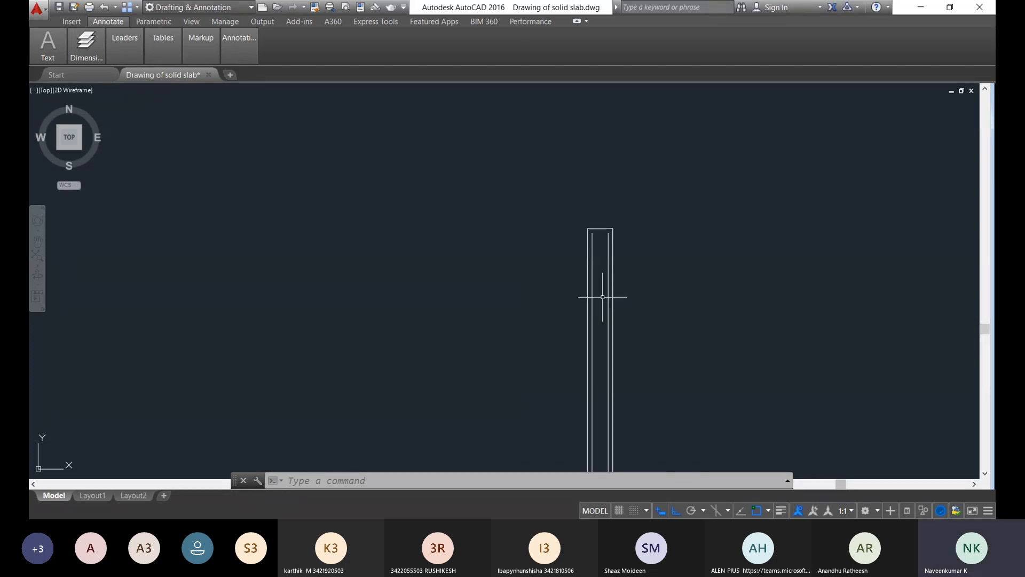
scroll(540, 183, "up", 8)
scroll(541, 183, "down", 4)
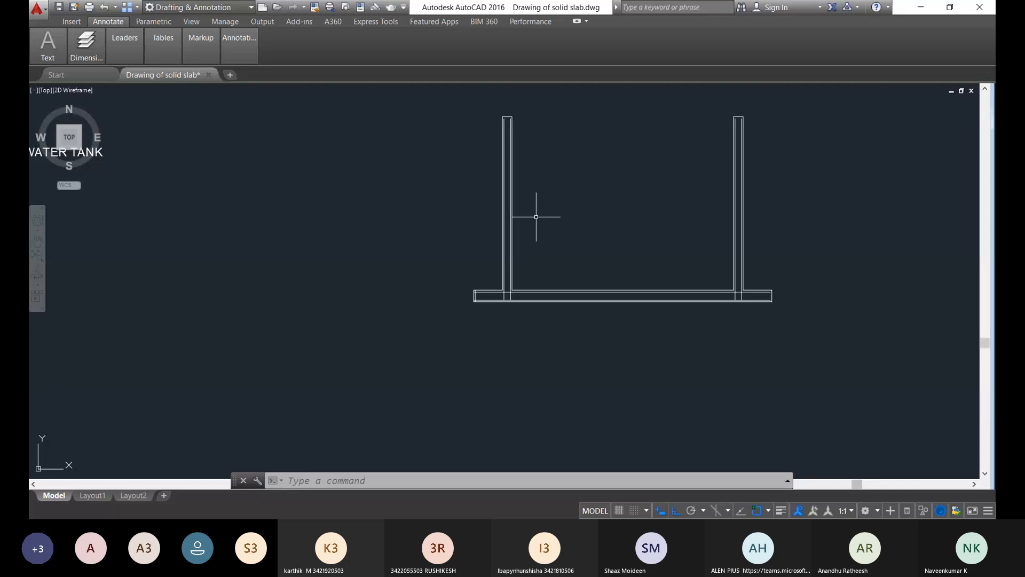
scroll(537, 217, "down", 2)
type("do")
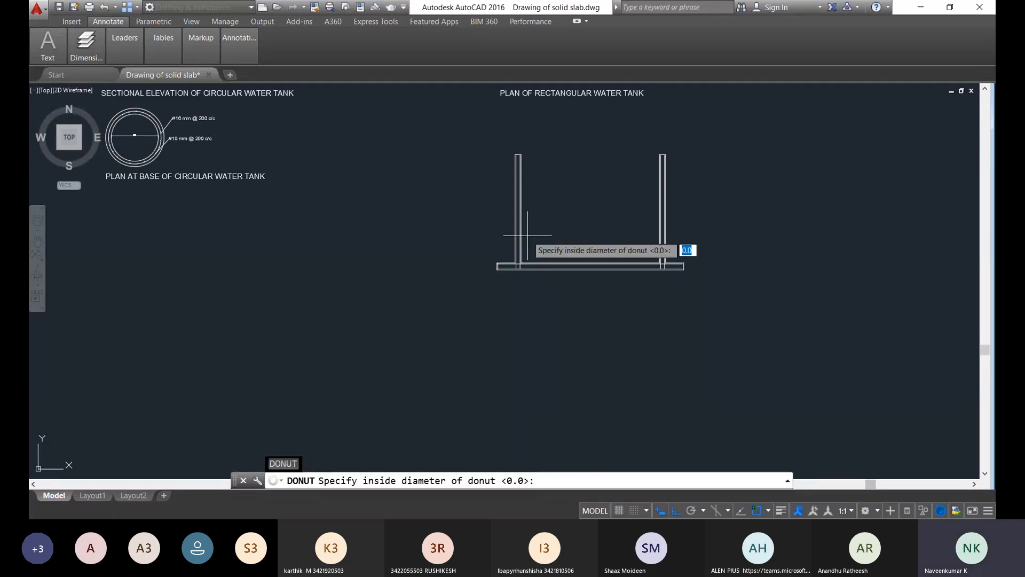
key("Return")
key("Return")
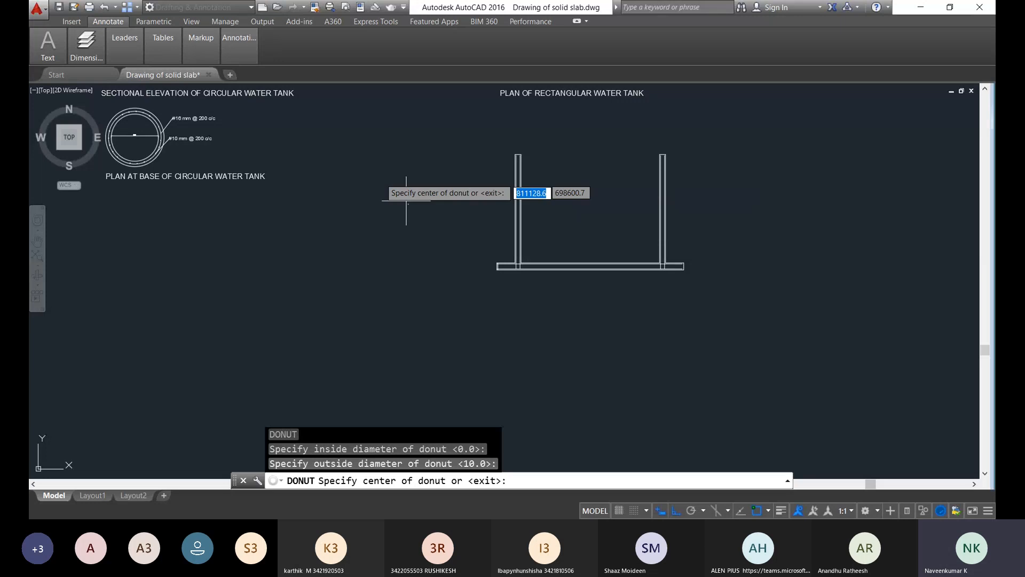
left_click(380, 178)
left_click(419, 235)
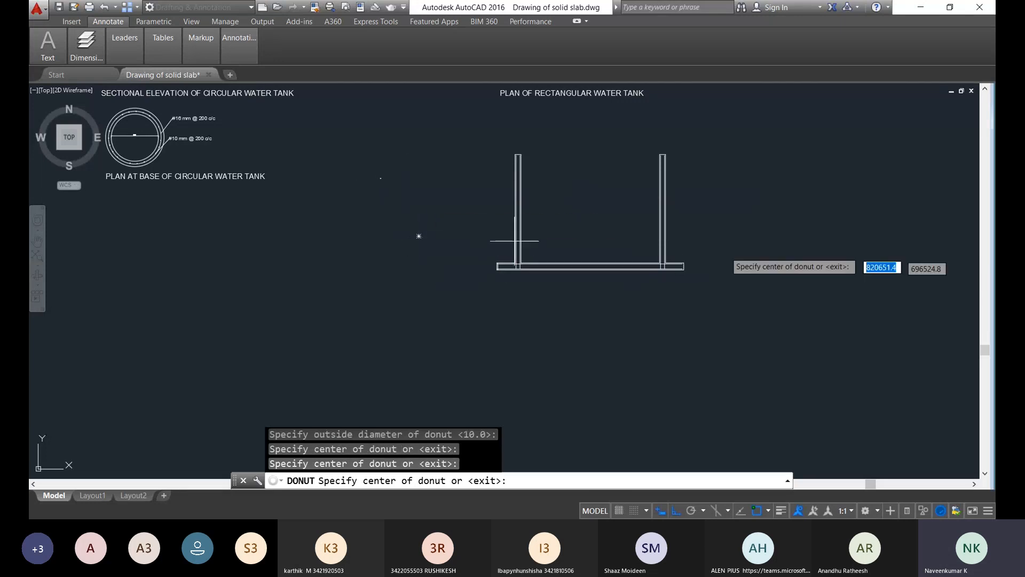
scroll(399, 260, "up", 4)
key("Escape")
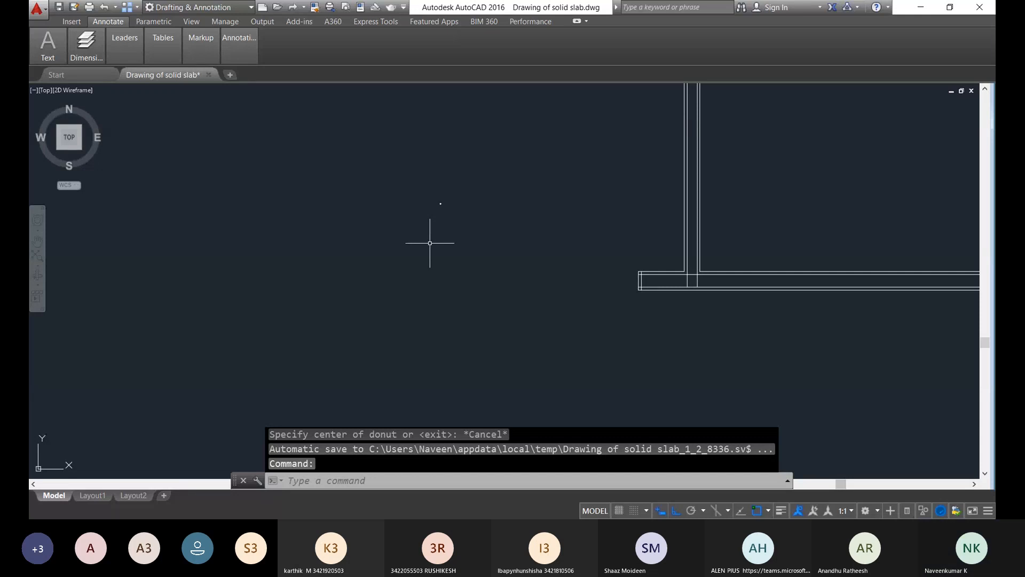
Step: Move one donut to the upper end of the left wall's outer reinforcement line, touching the line's inner side
left_click(466, 228)
left_click(432, 189)
type("m")
key("Return")
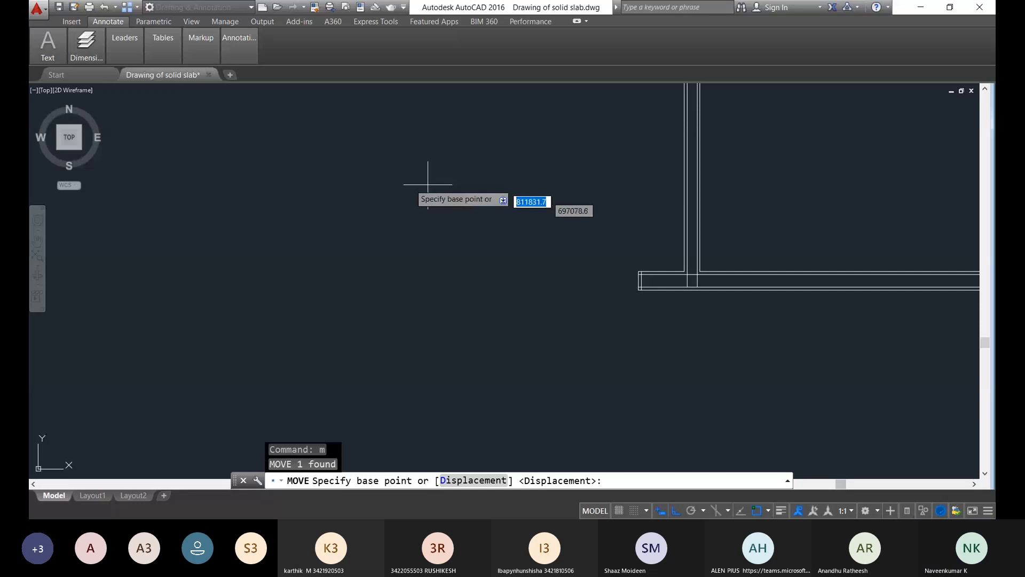
left_click(437, 158)
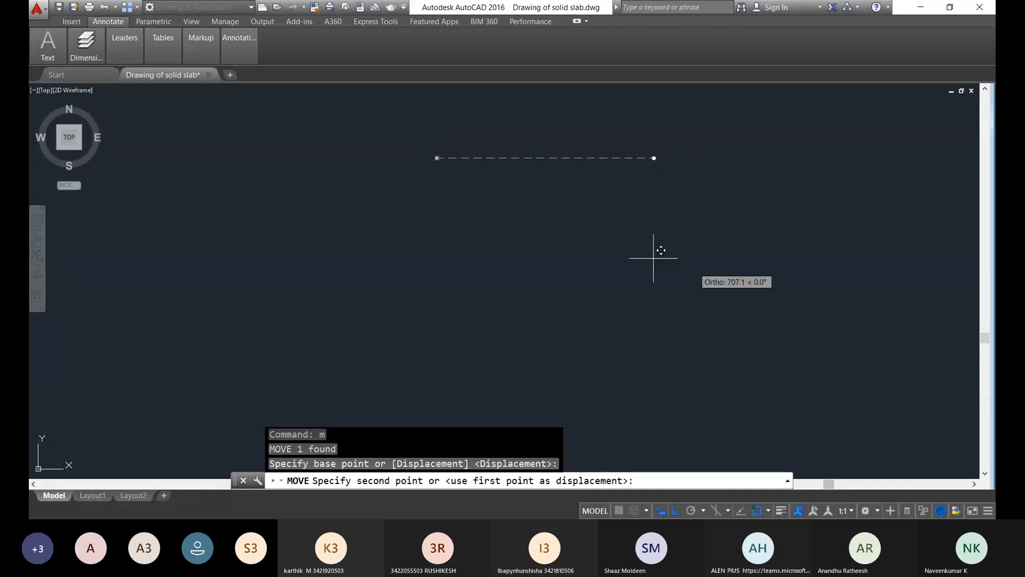
left_click(678, 513)
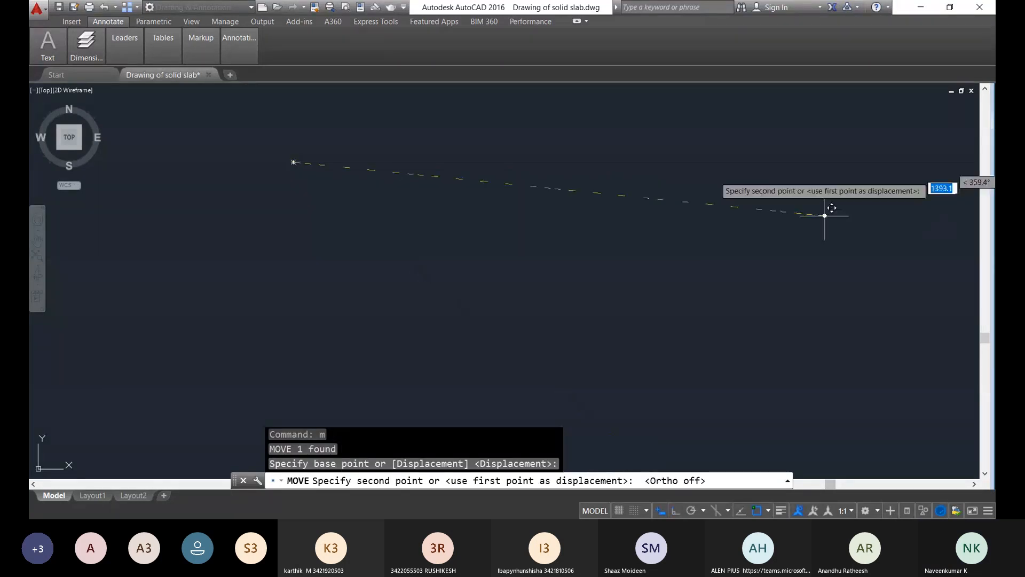
scroll(813, 224, "down", 4)
middle_click_drag(809, 224, 662, 414)
scroll(657, 327, "up", 10)
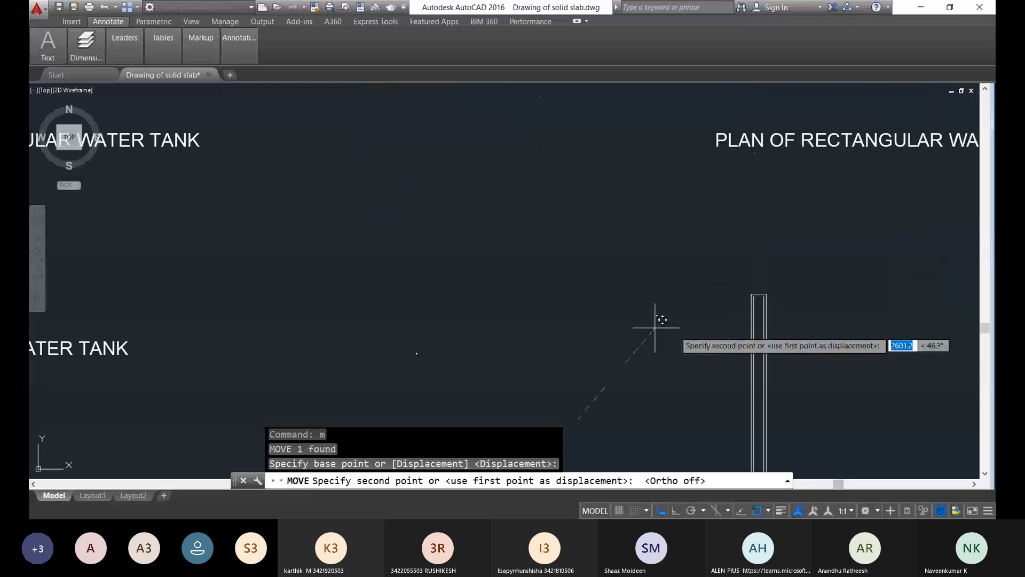
middle_click_drag(895, 247, 418, 248)
scroll(502, 197, "up", 2)
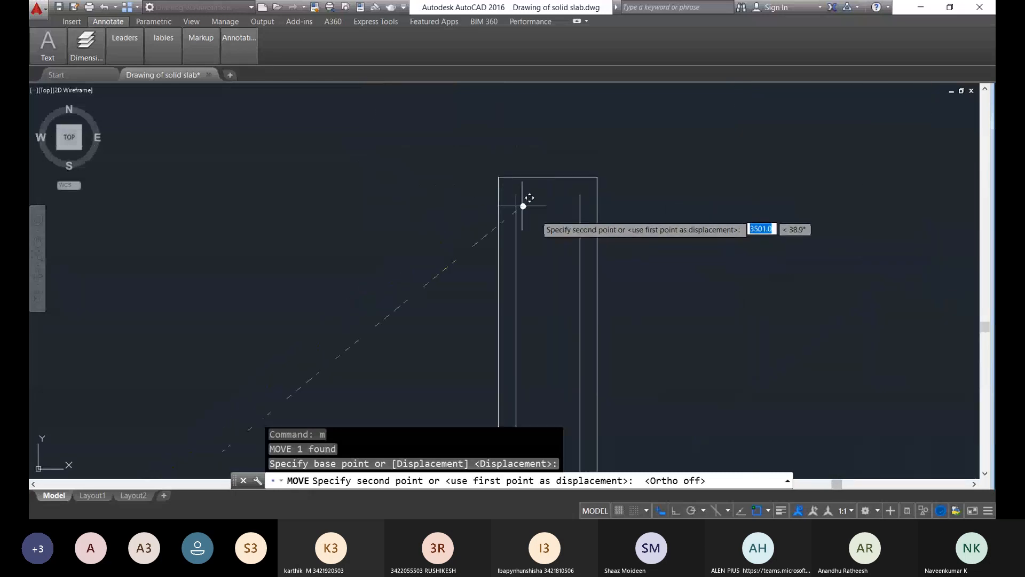
scroll(430, 158, "up", 6)
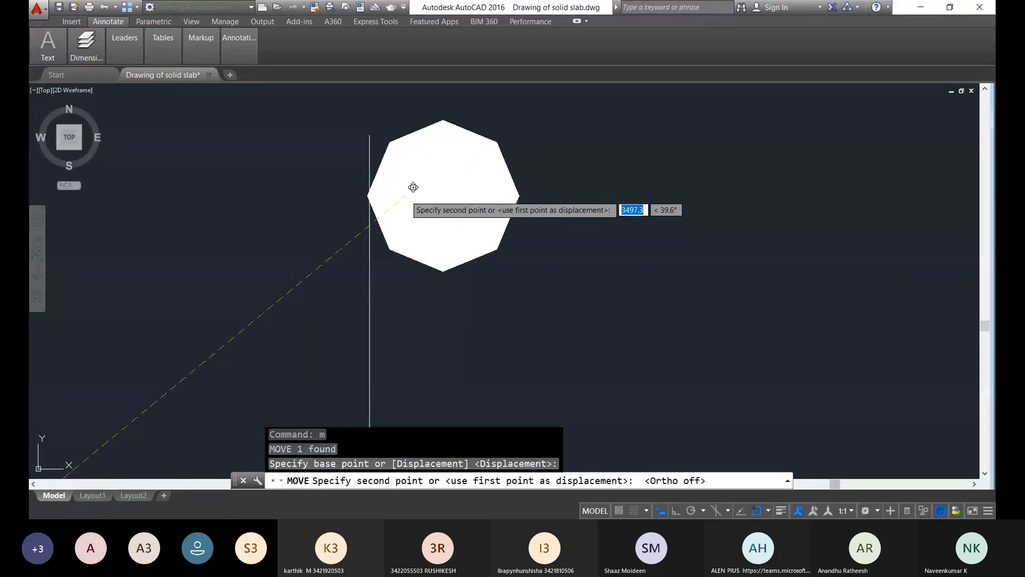
left_click(415, 188)
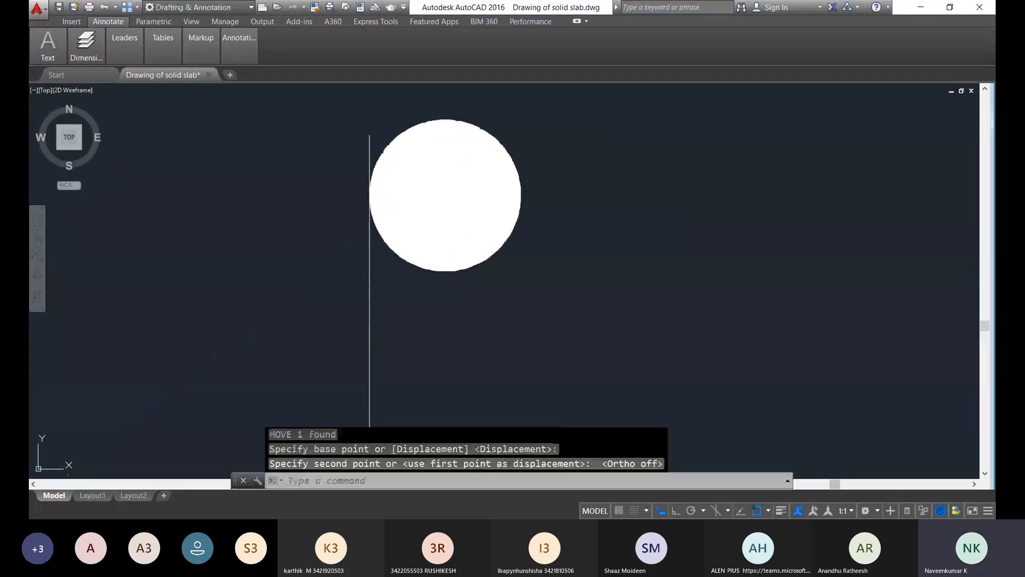
Step: Create a path array of the moved donut along the left wall's outer reinforcement line
scroll(433, 207, "down", 7)
left_click(472, 253)
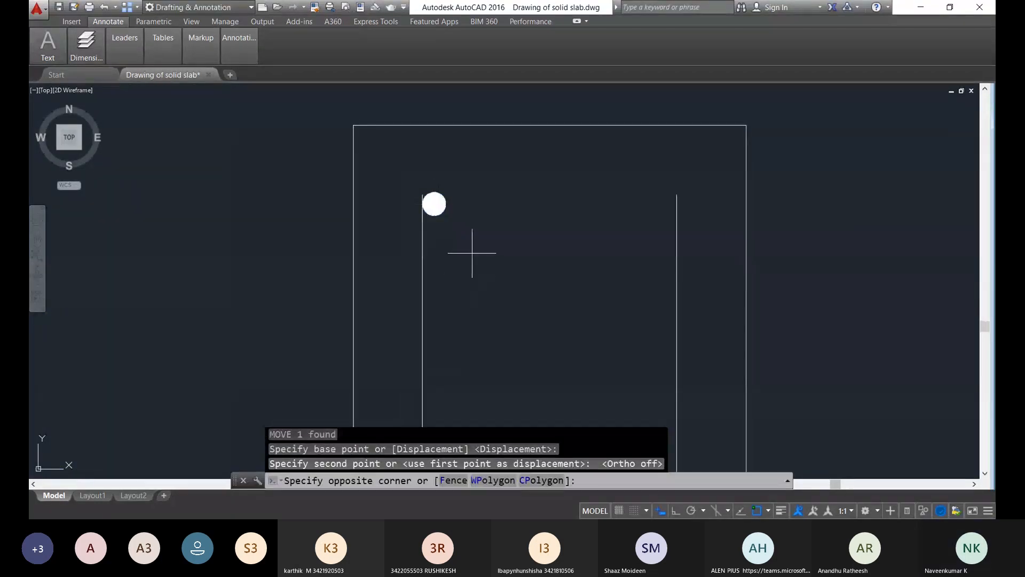
left_click(443, 189)
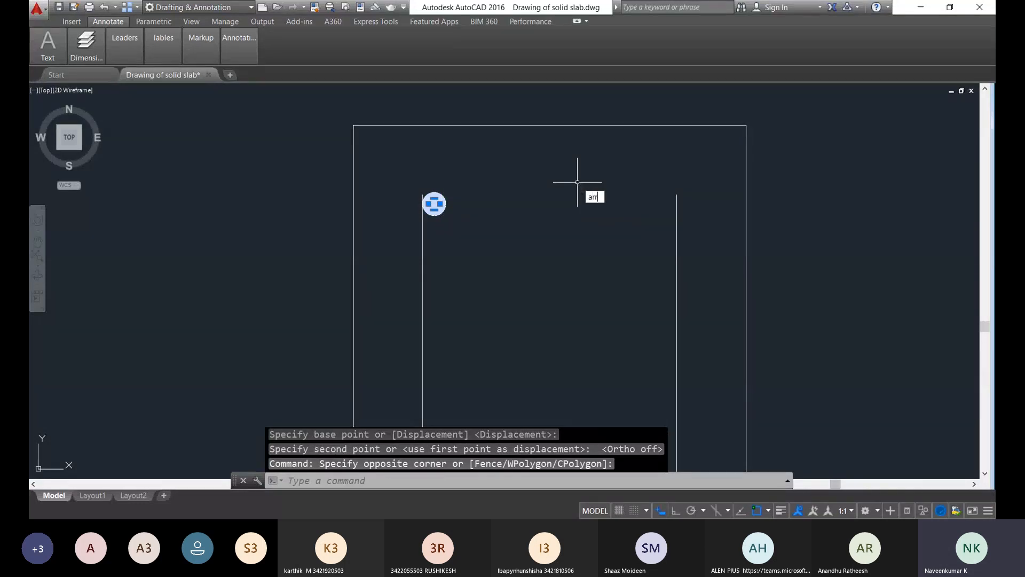
type("array")
key("Return")
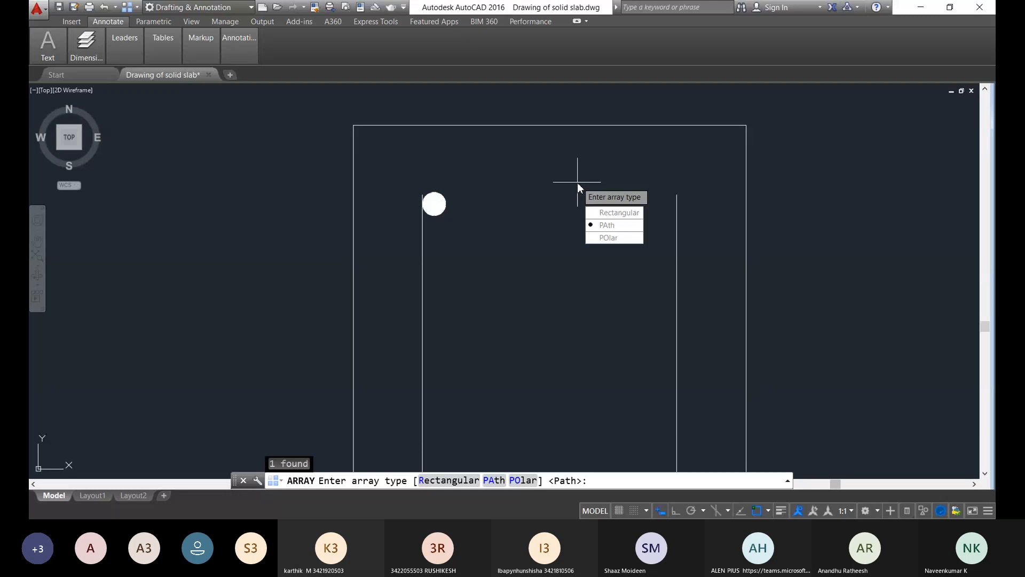
key("Return")
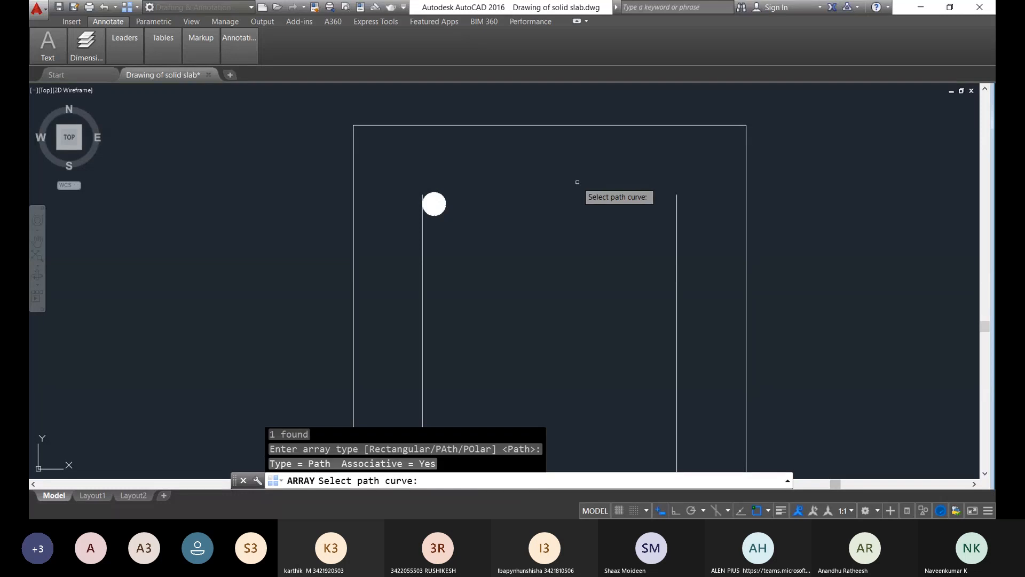
left_click(420, 254)
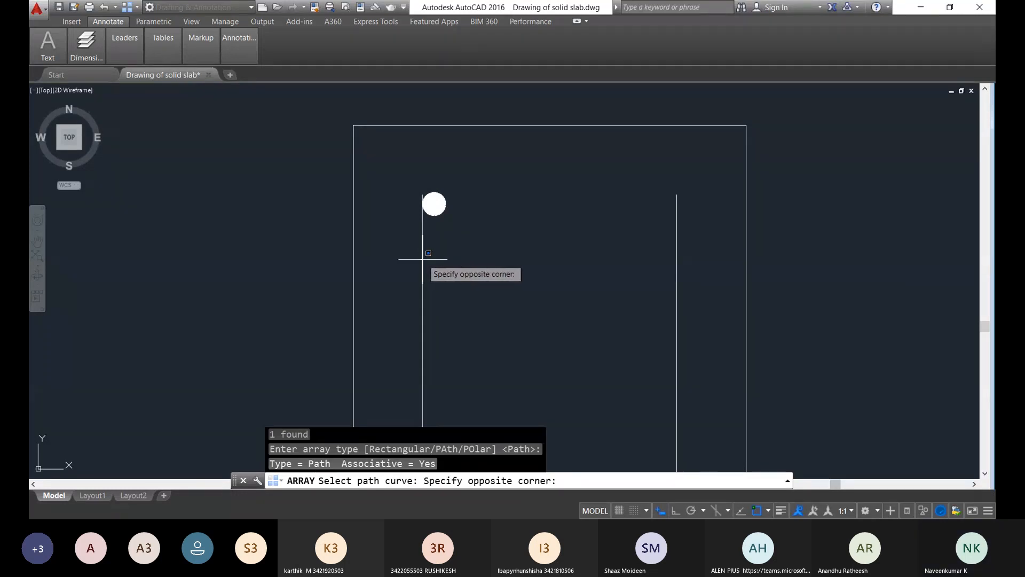
left_click(421, 254)
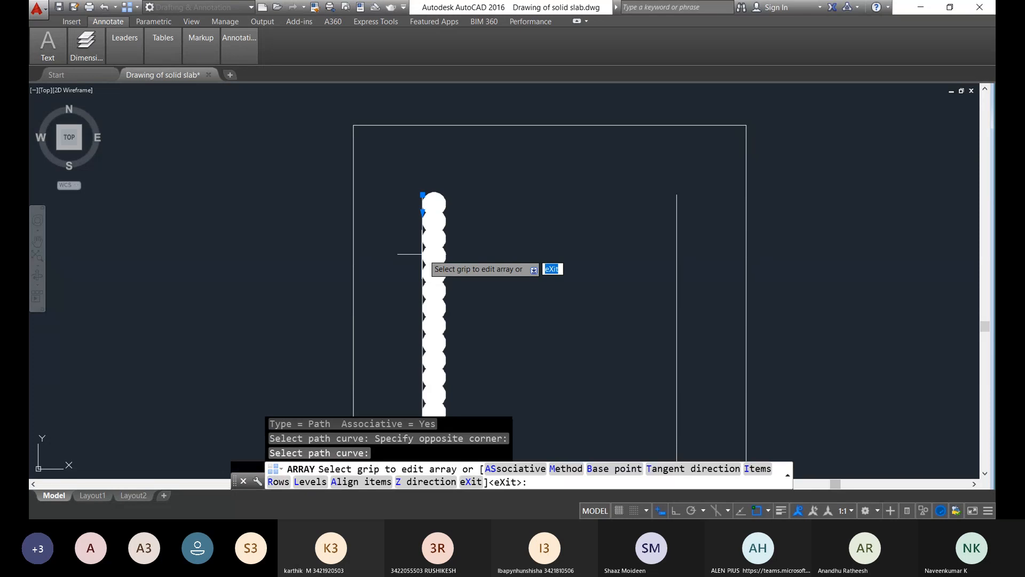
key("Return")
key("Escape")
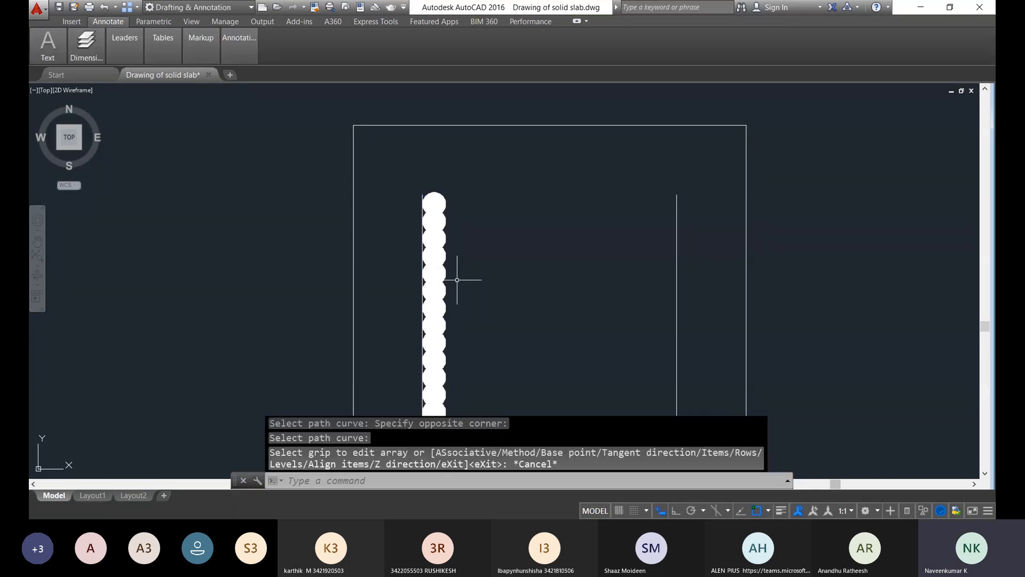
Step: Set the item spacing of the left wall's donut array to 120
left_click(457, 279)
left_click(439, 249)
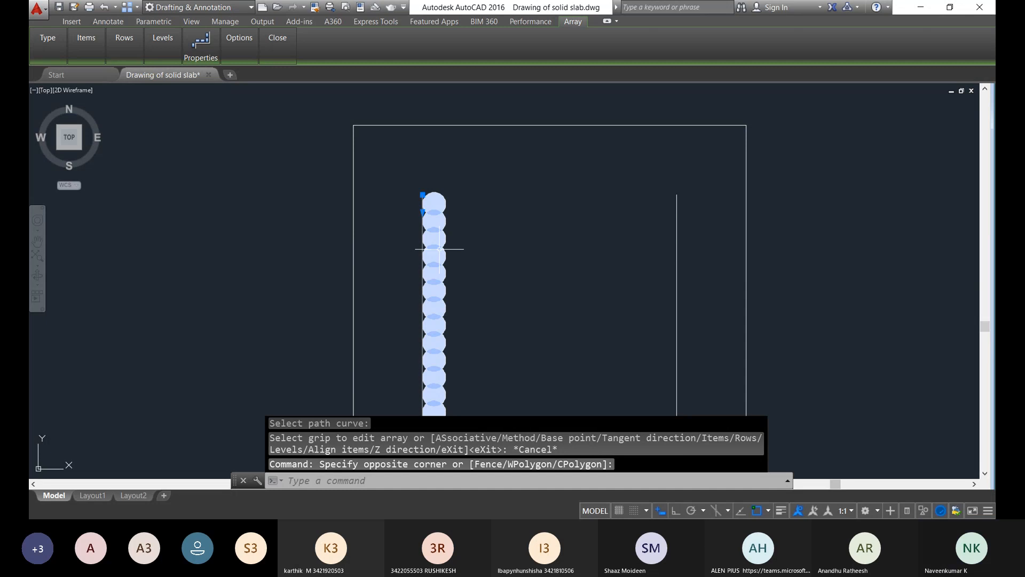
right_click(439, 249)
left_click(470, 442)
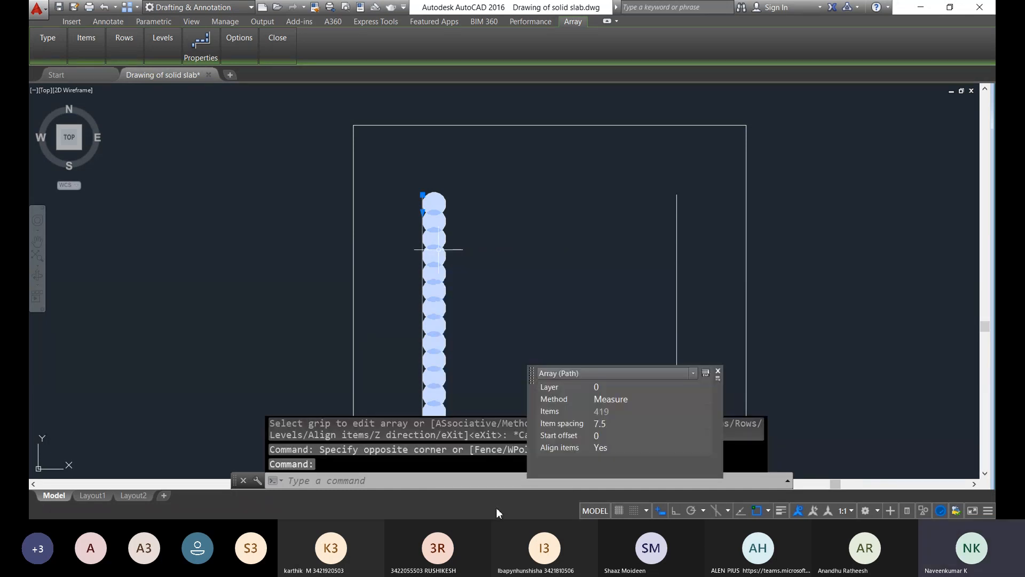
left_click(633, 423)
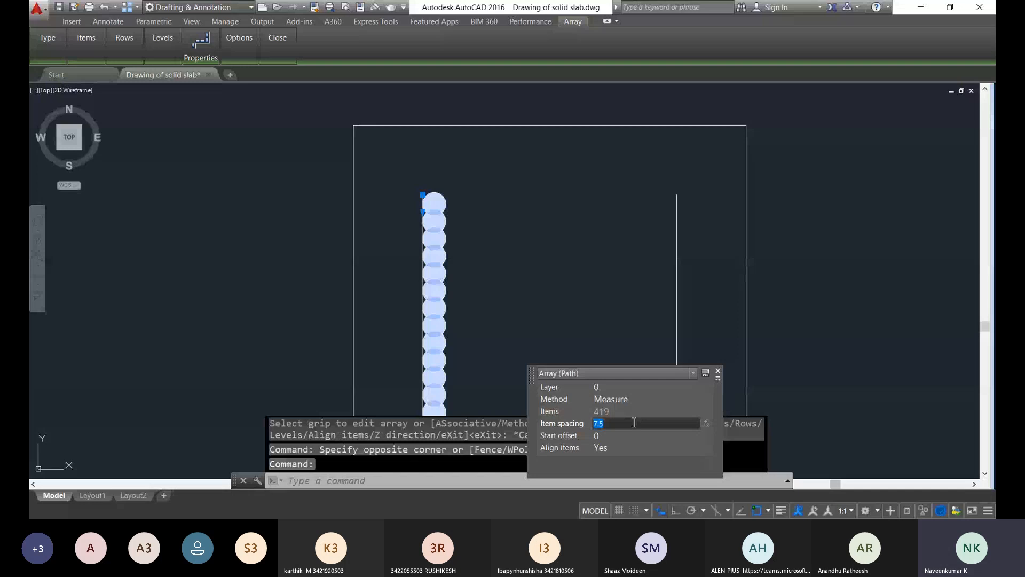
type("120")
key("Return")
scroll(436, 305, "down", 3)
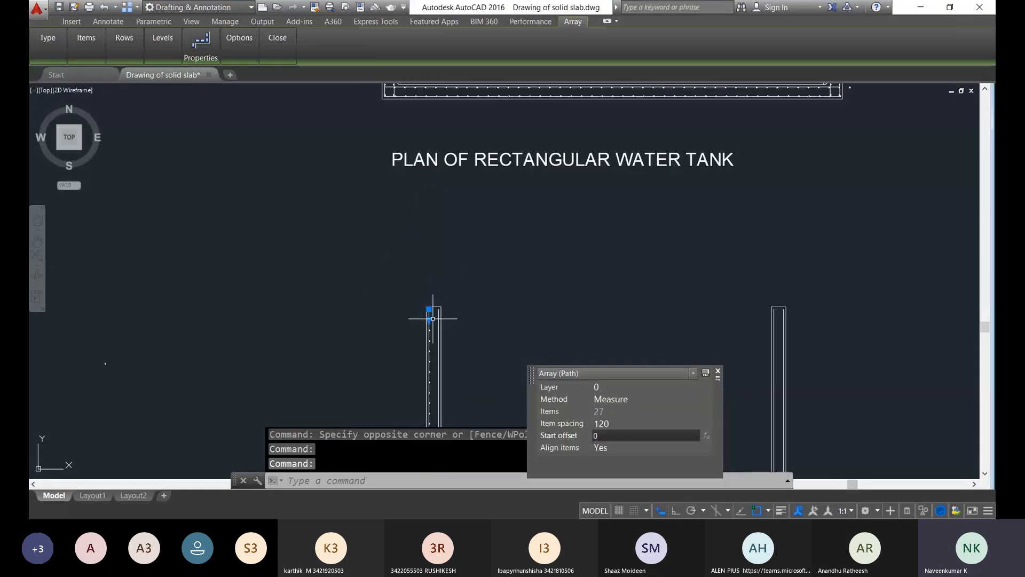
middle_click_drag(432, 318, 475, 253)
key("Escape")
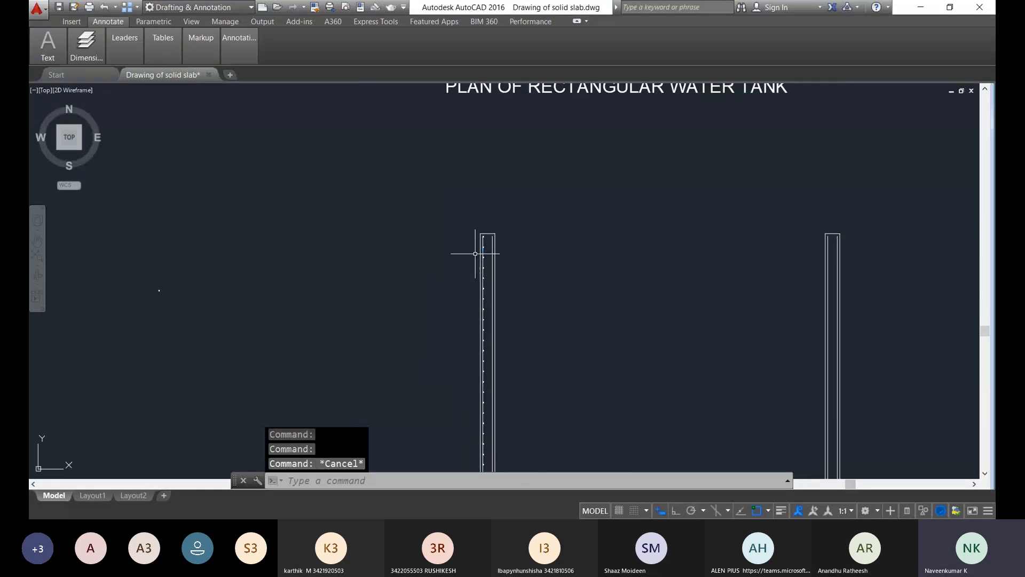
Step: Copy the donut array horizontally, with Ortho on, to the inner side of the left wall's other reinforcement line
scroll(483, 259, "up", 4)
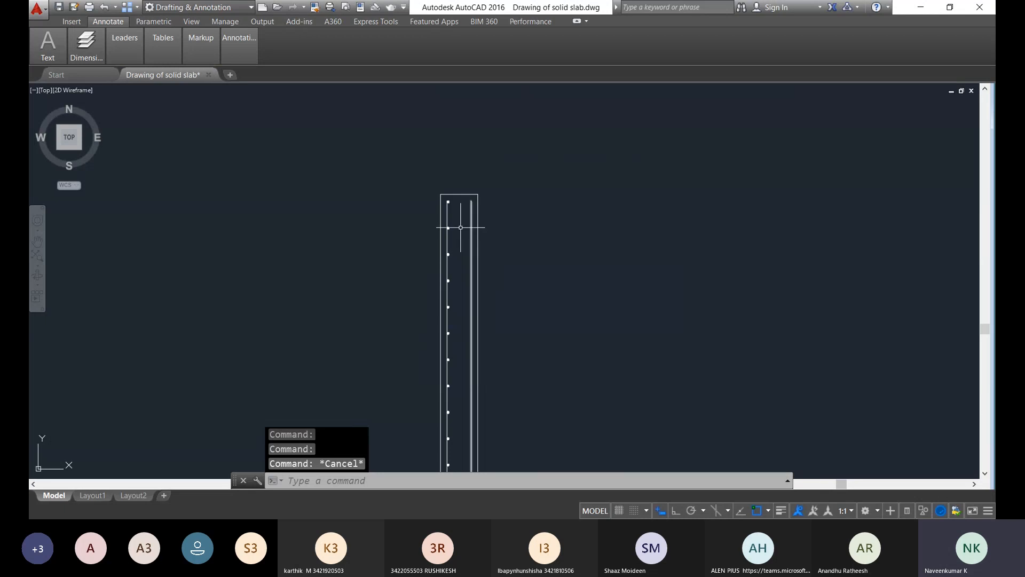
scroll(443, 225, "up", 2)
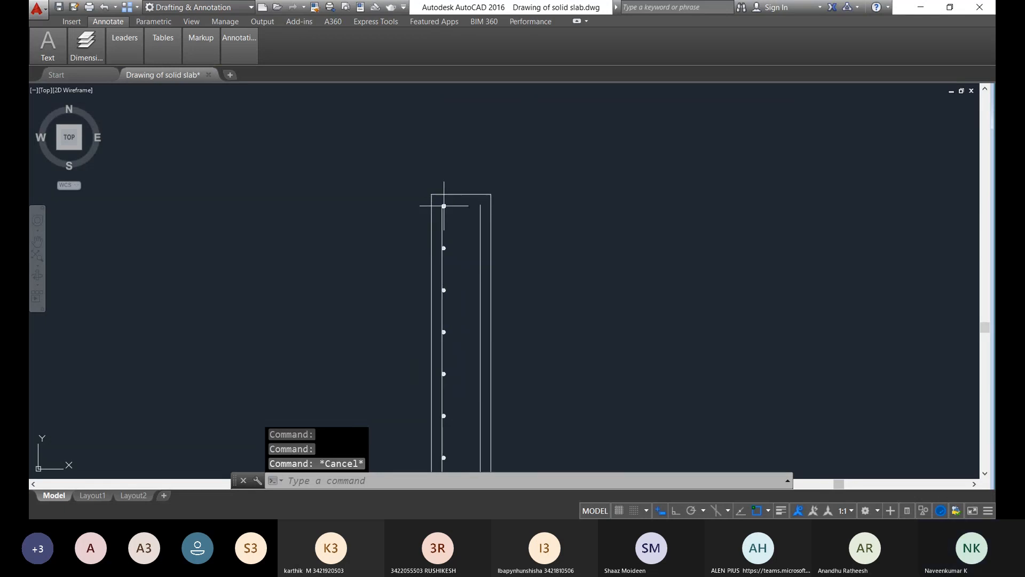
scroll(445, 205, "up", 4)
scroll(454, 215, "up", 6)
left_click(437, 209)
left_click(387, 166)
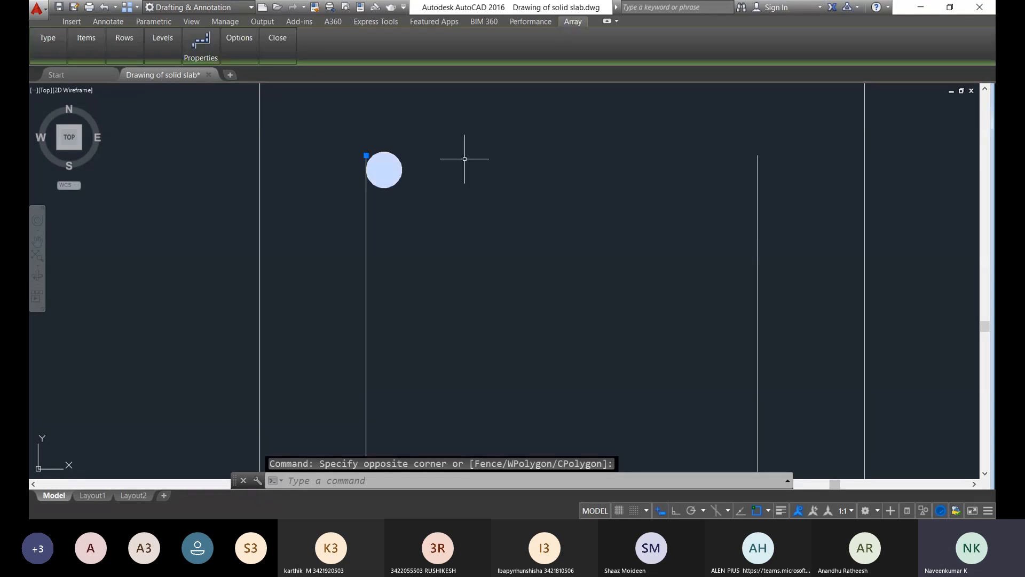
key("Escape")
left_click(383, 152)
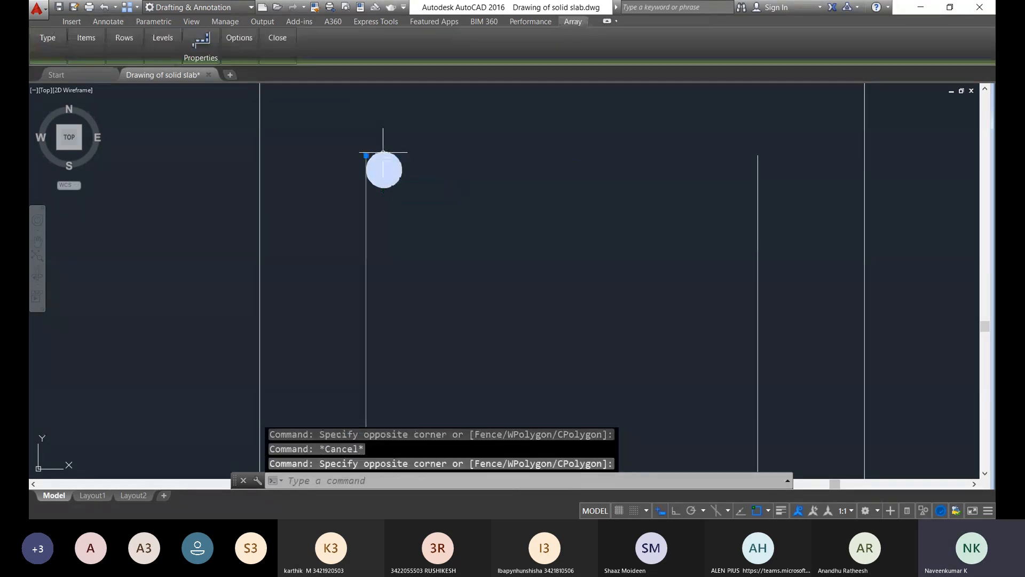
left_click(384, 169)
type("co")
key("Return")
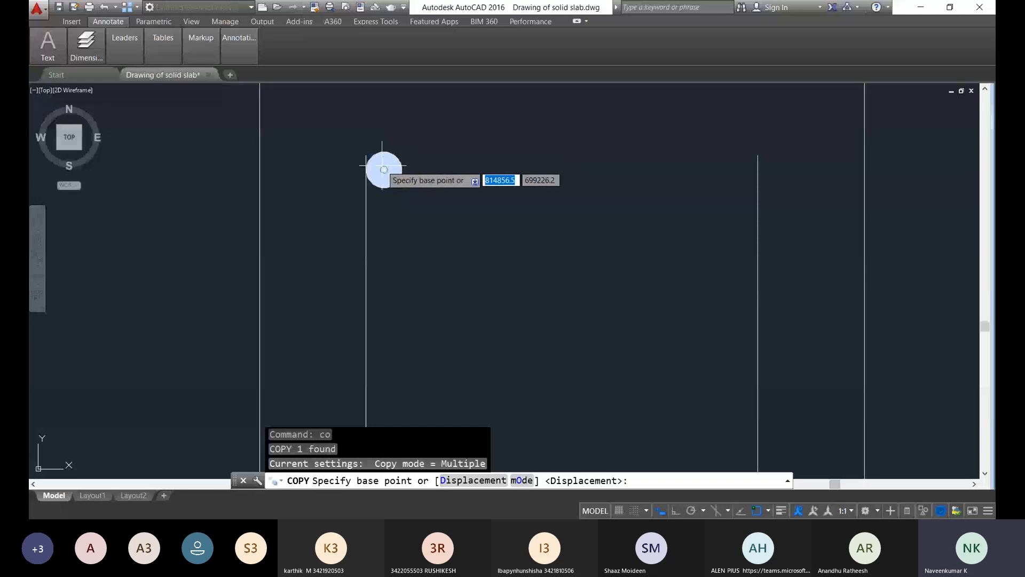
left_click(384, 169)
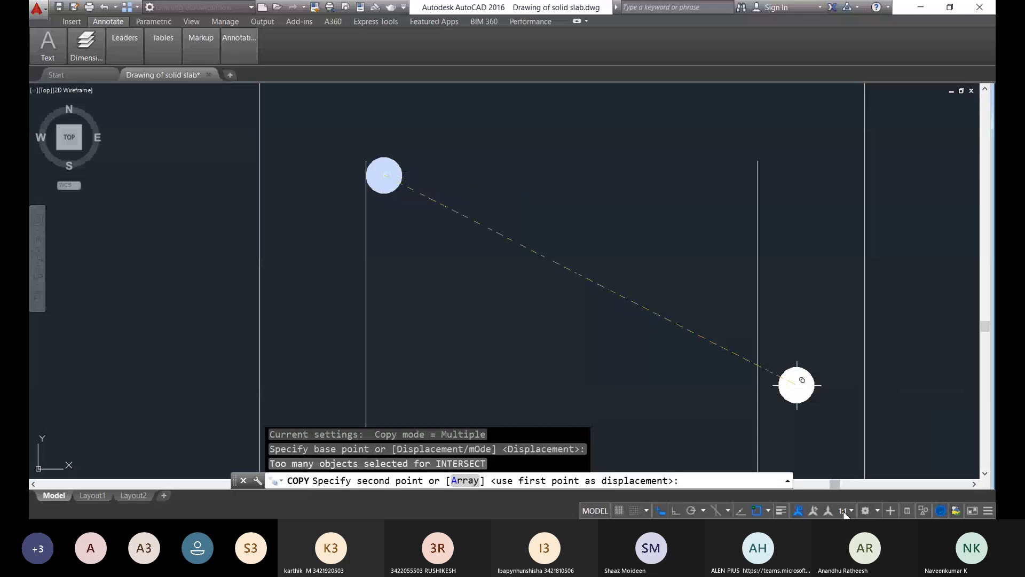
left_click(676, 511)
scroll(746, 179, "up", 10)
scroll(589, 266, "down", 4)
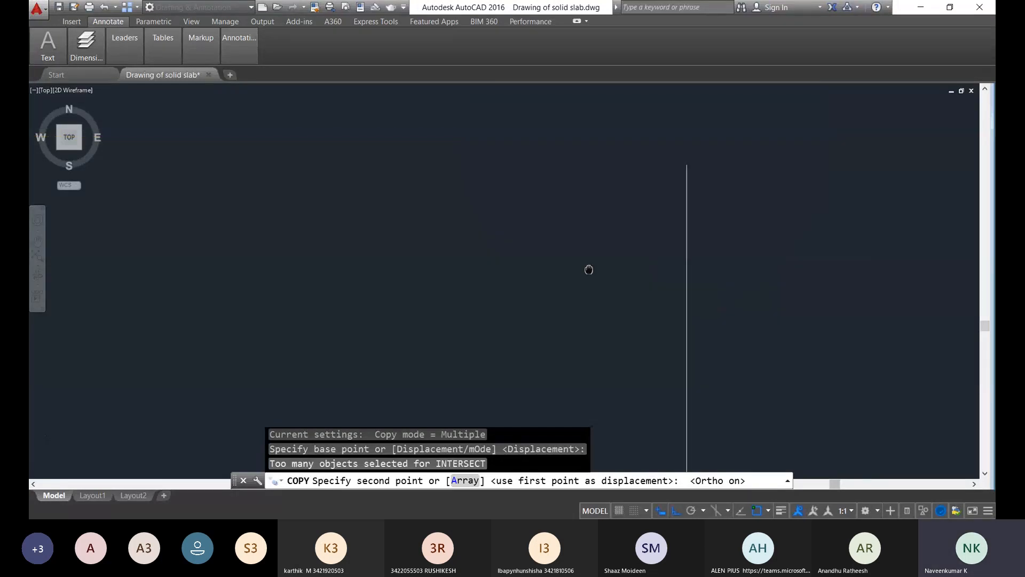
scroll(595, 262, "up", 4)
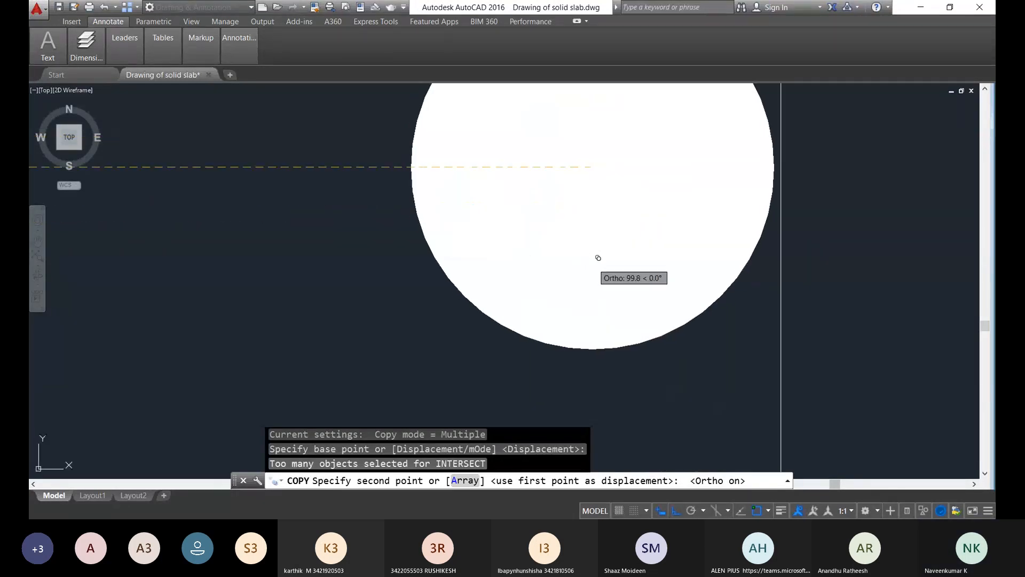
left_click(605, 259)
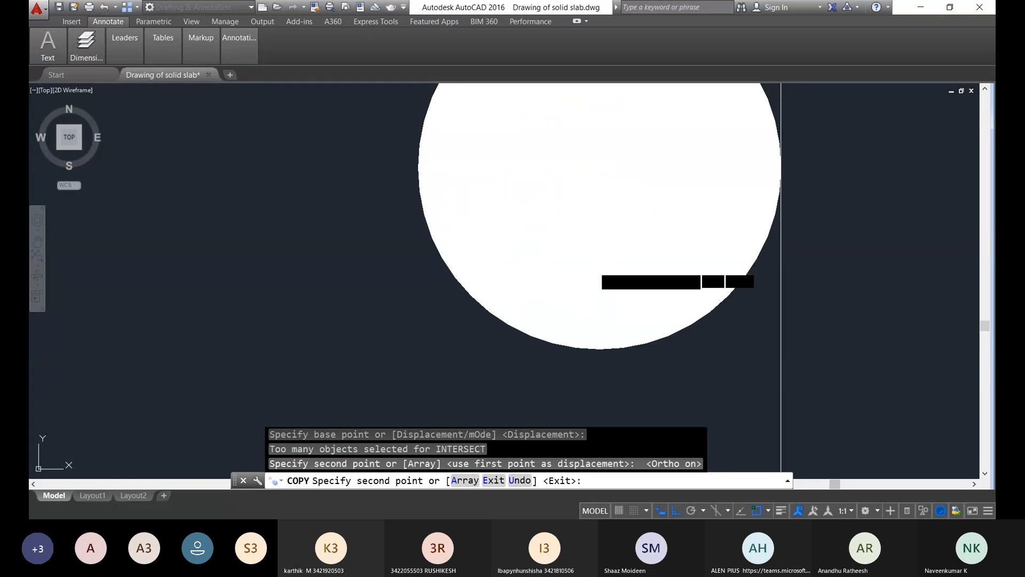
scroll(604, 260, "down", 12)
key("Escape")
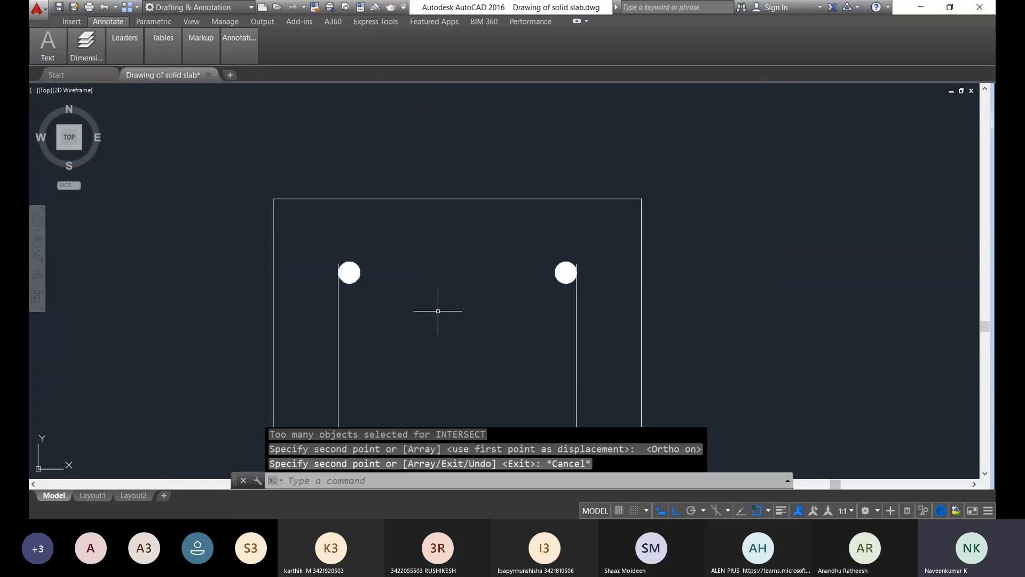
Step: Copy the donut array of the left wall's outer reinforcement line horizontally onto the inner side of the right wall's left-hand reinforcement line
scroll(438, 311, "down", 3)
scroll(452, 347, "up", 8)
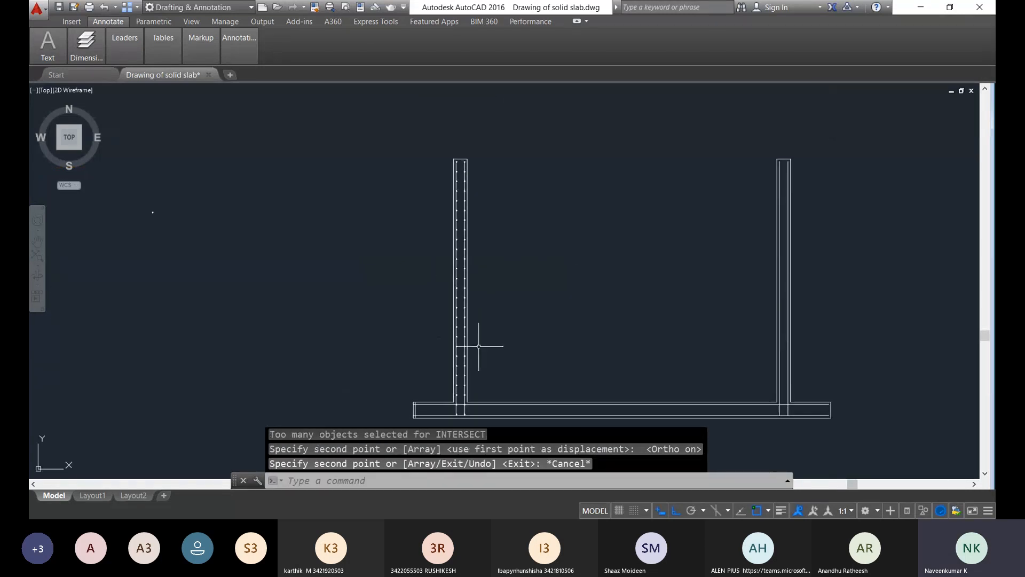
middle_click_drag(474, 347, 472, 347)
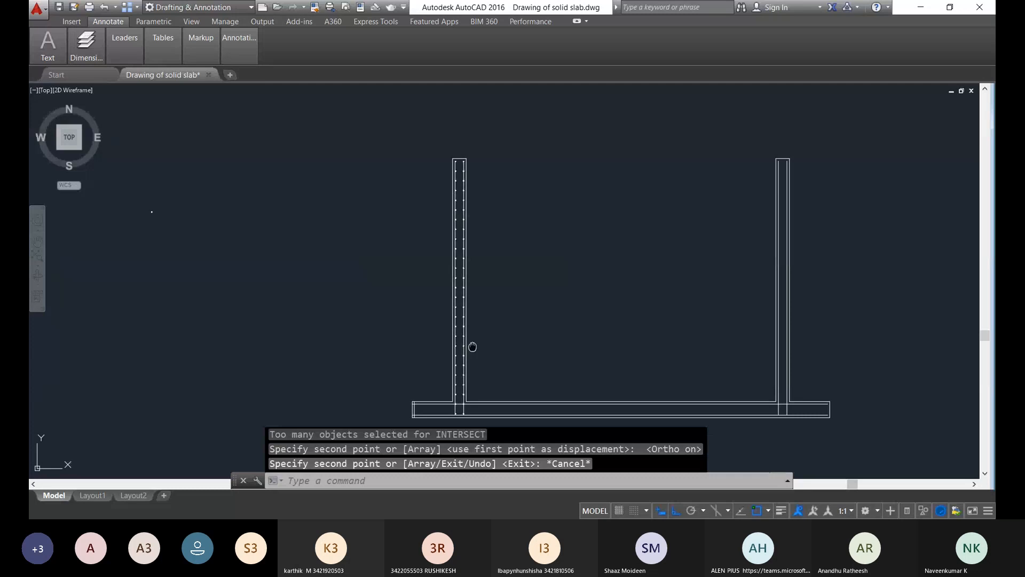
middle_click_drag(472, 347, 483, 289)
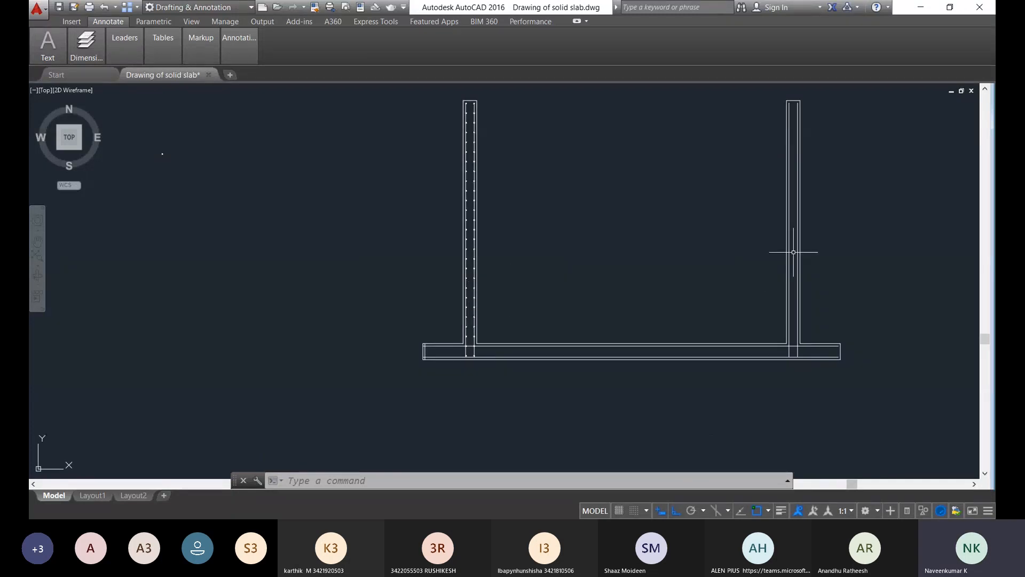
scroll(487, 224, "up", 2)
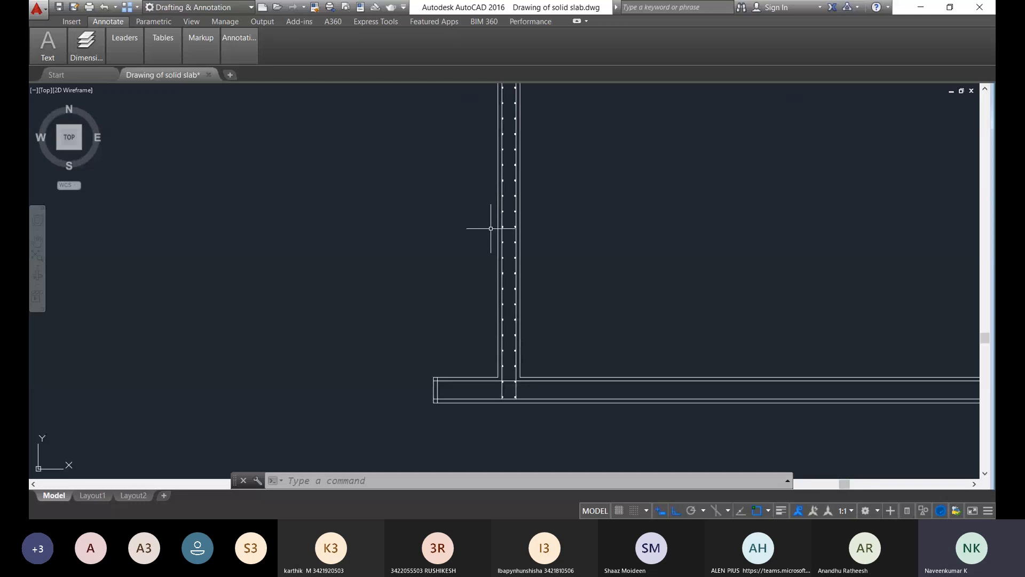
scroll(540, 229, "up", 4)
middle_click_drag(564, 153, 576, 240)
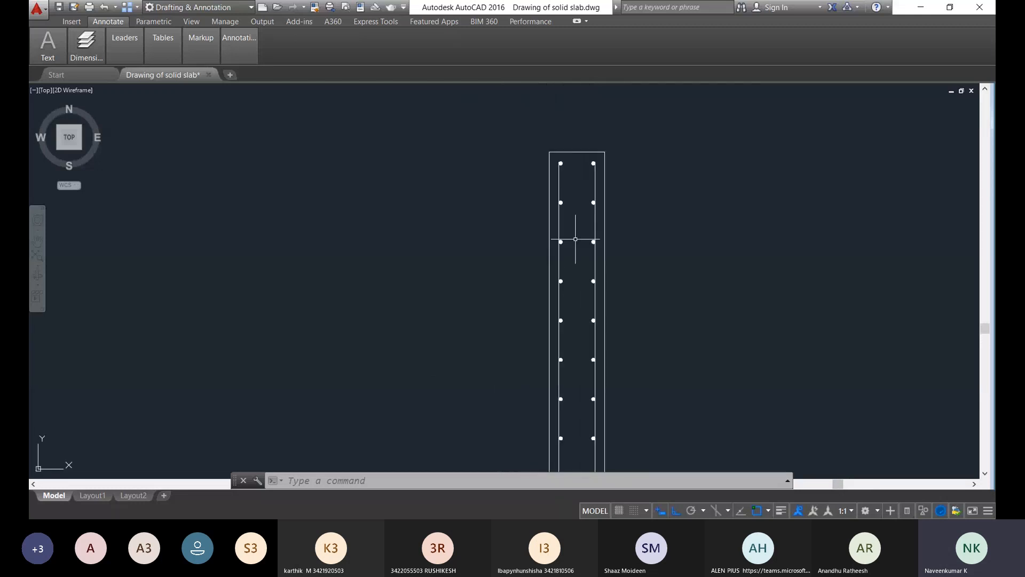
scroll(579, 243, "up", 4)
scroll(547, 223, "up", 6)
left_click(529, 247)
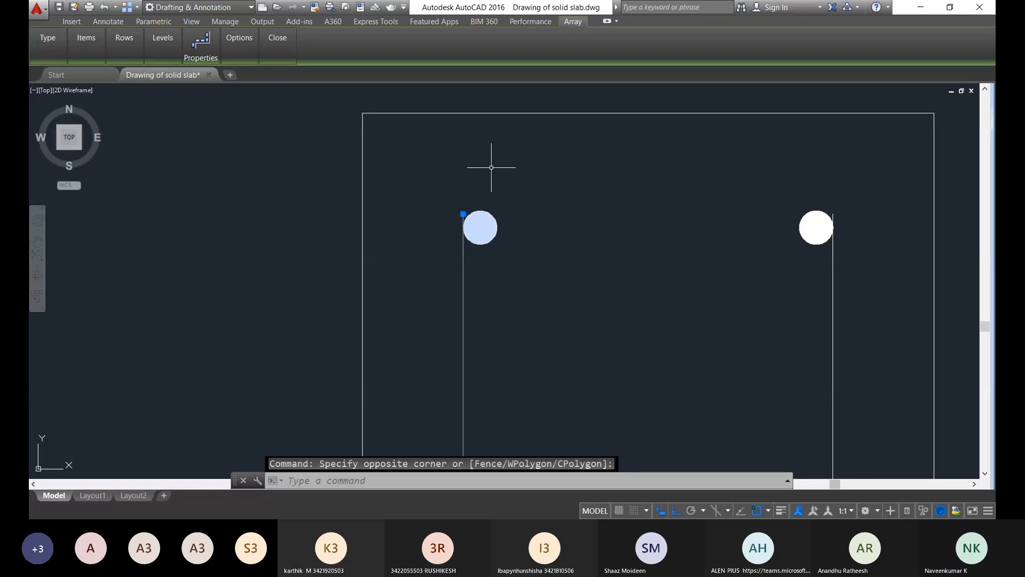
type("co")
key("Return")
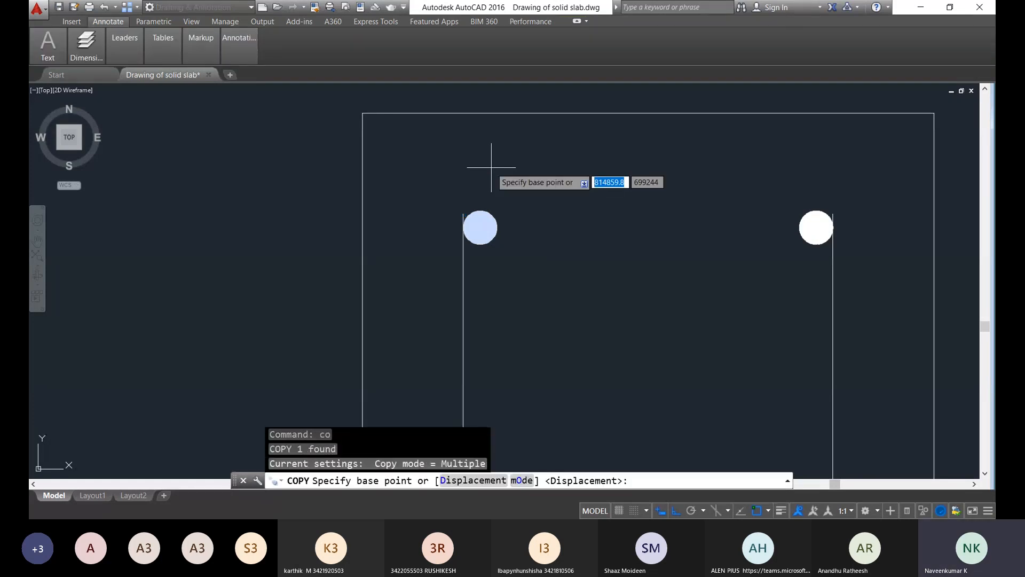
left_click(480, 227)
scroll(876, 235, "down", 5)
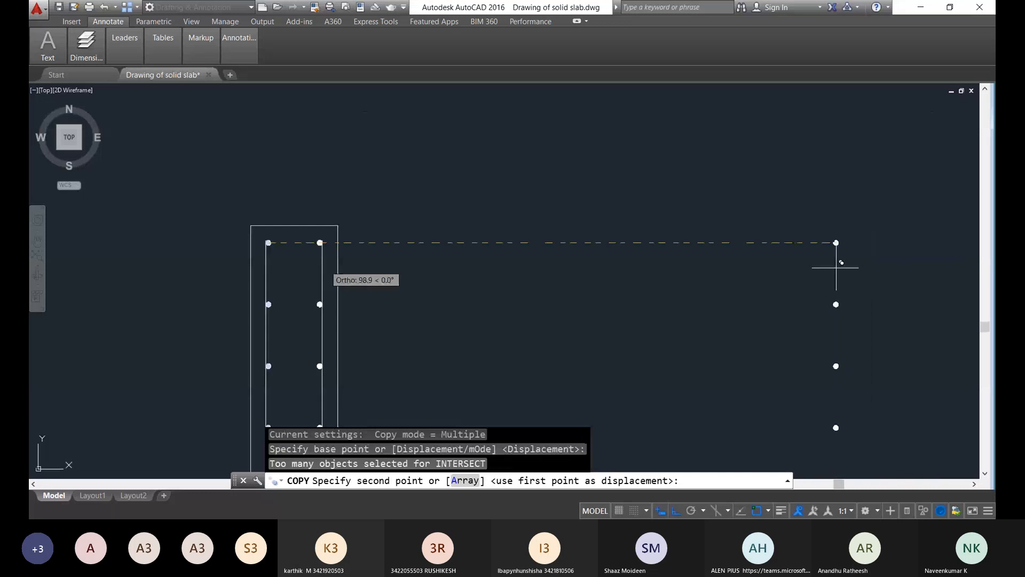
scroll(329, 225, "down", 5)
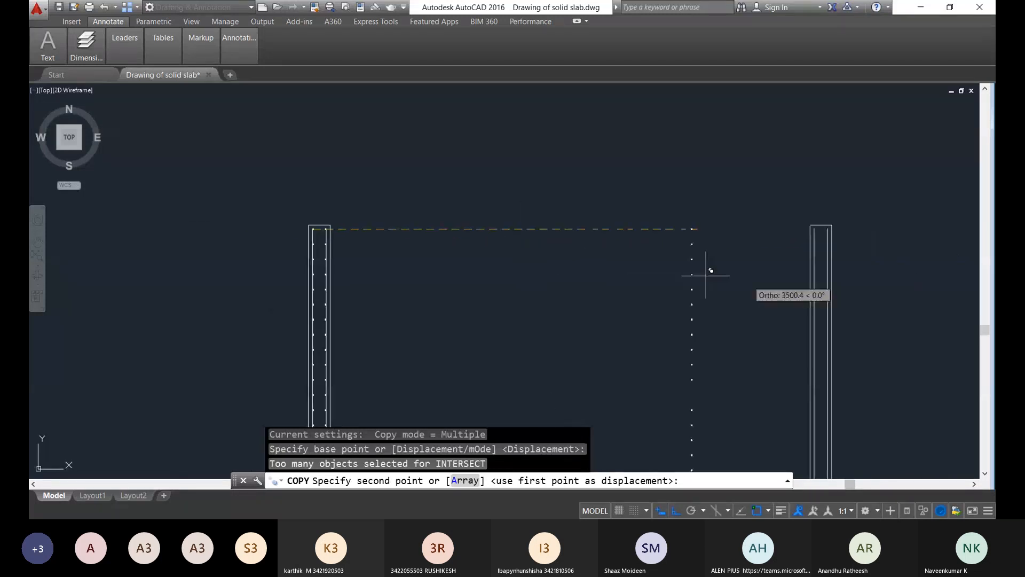
scroll(835, 264, "up", 6)
middle_click_drag(721, 156, 740, 448)
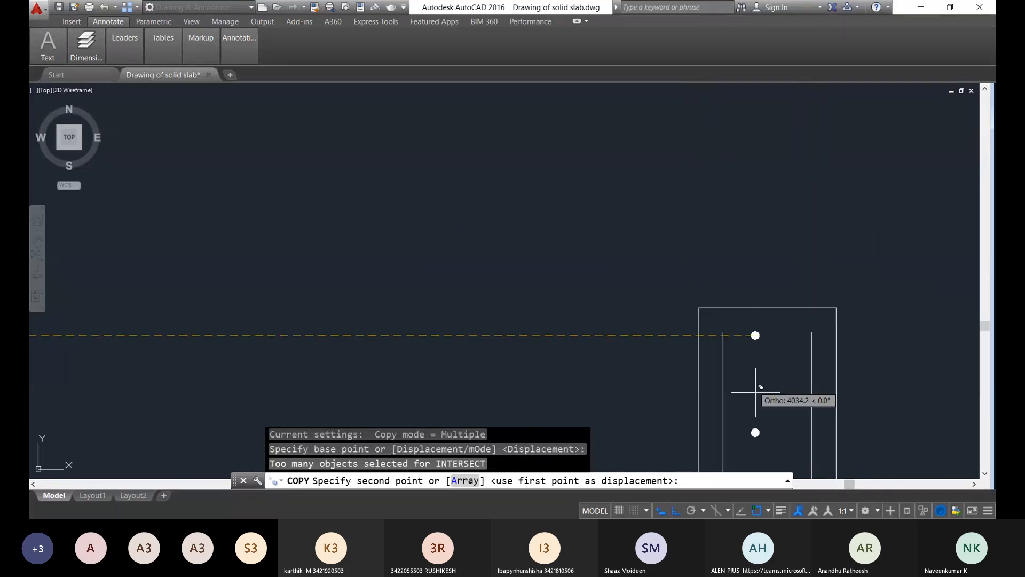
scroll(757, 387, "up", 7)
middle_click_drag(597, 202, 604, 491)
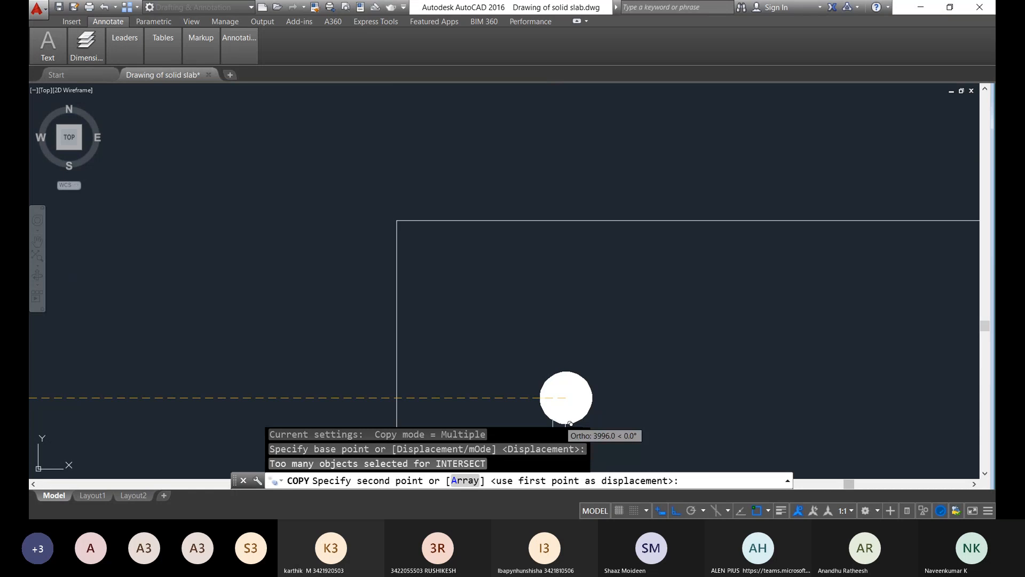
middle_click_drag(565, 398, 608, 207)
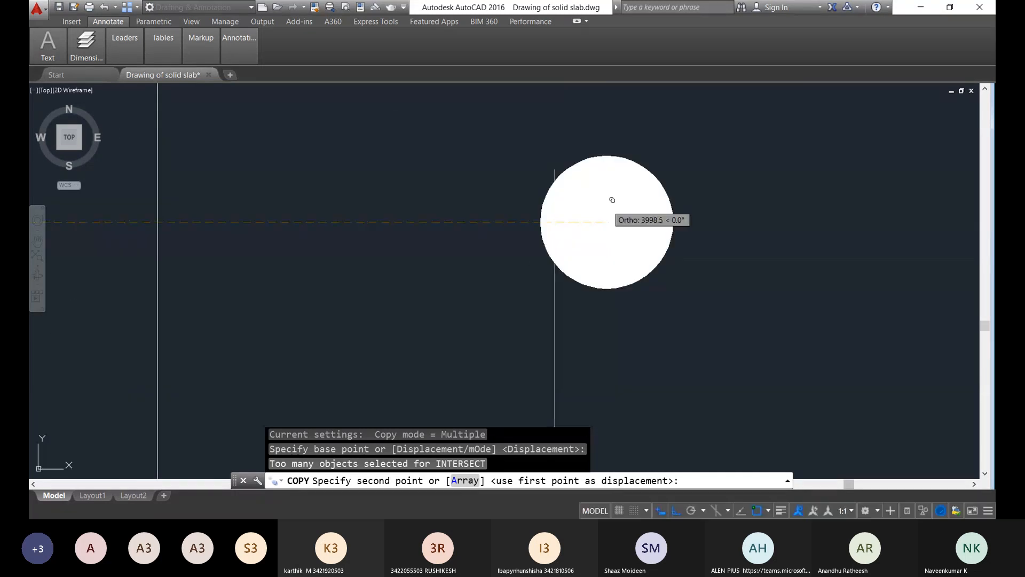
scroll(612, 200, "down", 5)
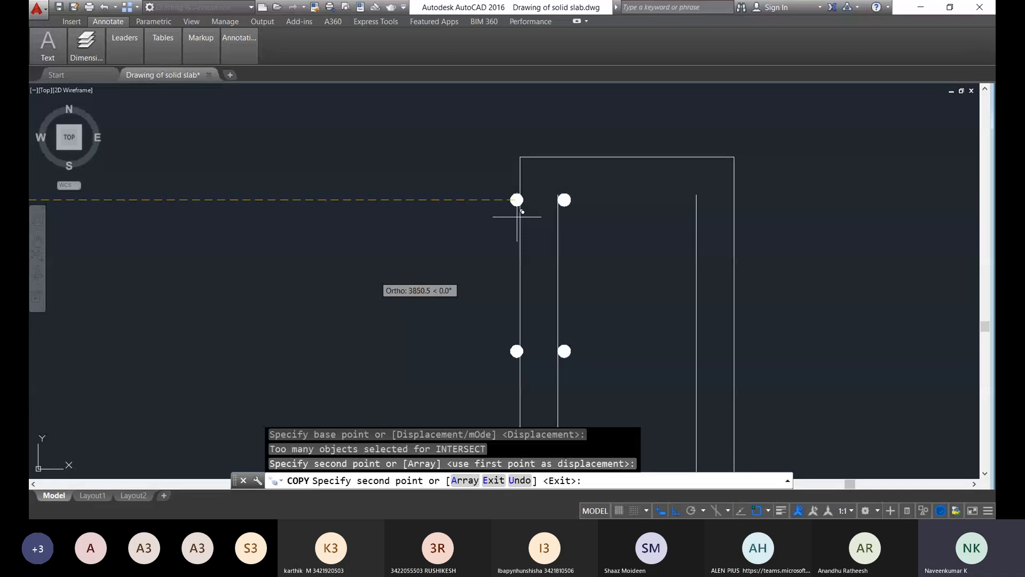
scroll(748, 190, "down", 3)
scroll(515, 272, "down", 2)
middle_click_drag(516, 272, 591, 256)
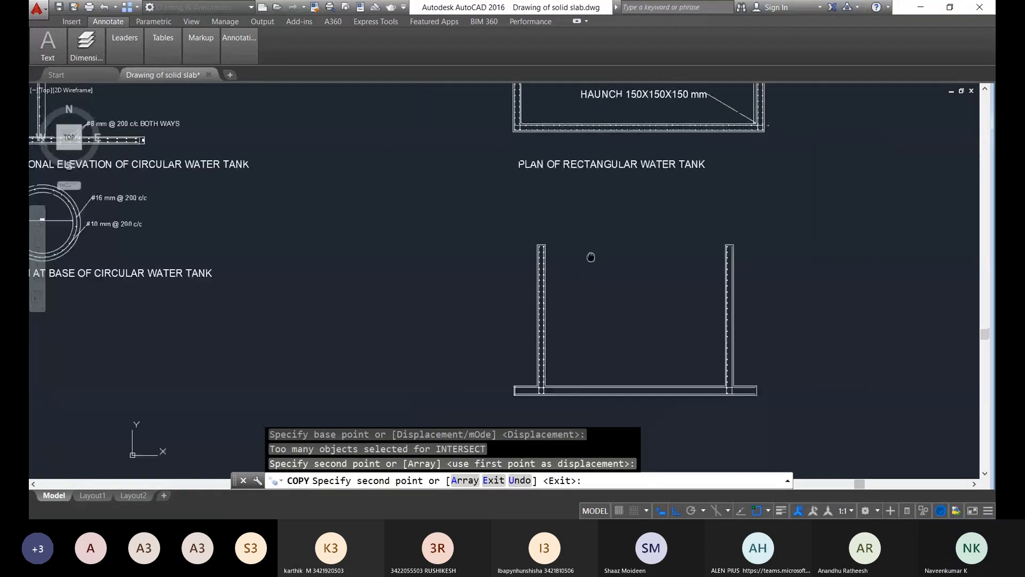
key("Escape")
Step: Copy the donut array of the left wall's inner reinforcement line horizontally onto the inner side of the right wall's outer reinforcement line
scroll(540, 246, "up", 3)
scroll(542, 244, "up", 5)
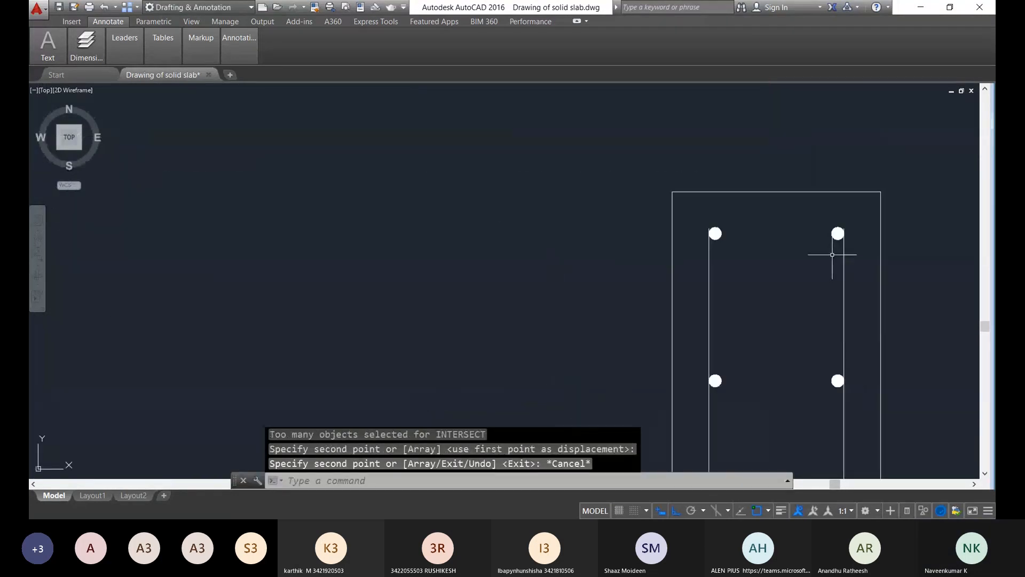
middle_click_drag(835, 251, 566, 240)
scroll(563, 224, "up", 3)
scroll(568, 221, "up", 1)
left_click(571, 264)
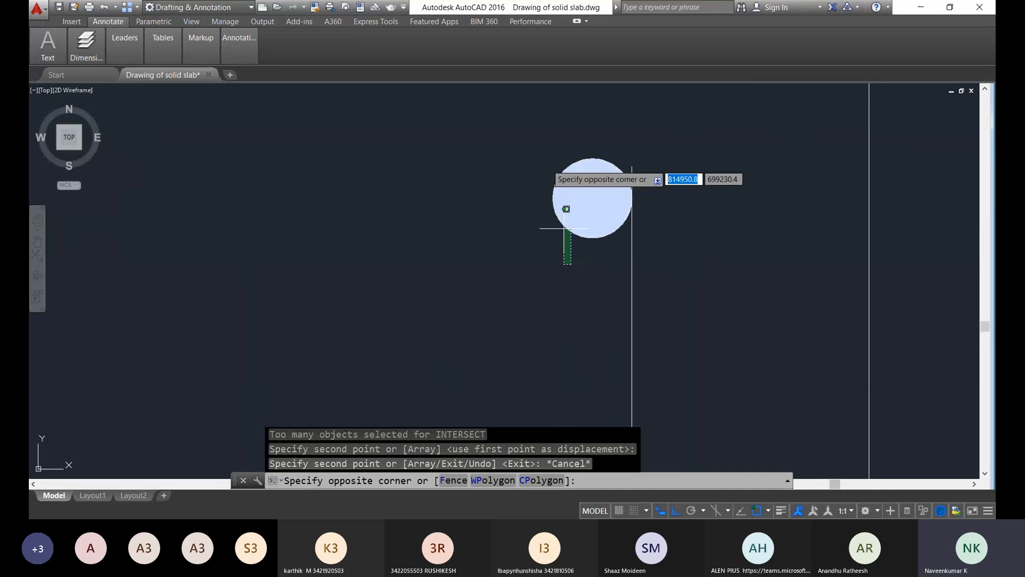
left_click(546, 164)
type("co")
key("Return")
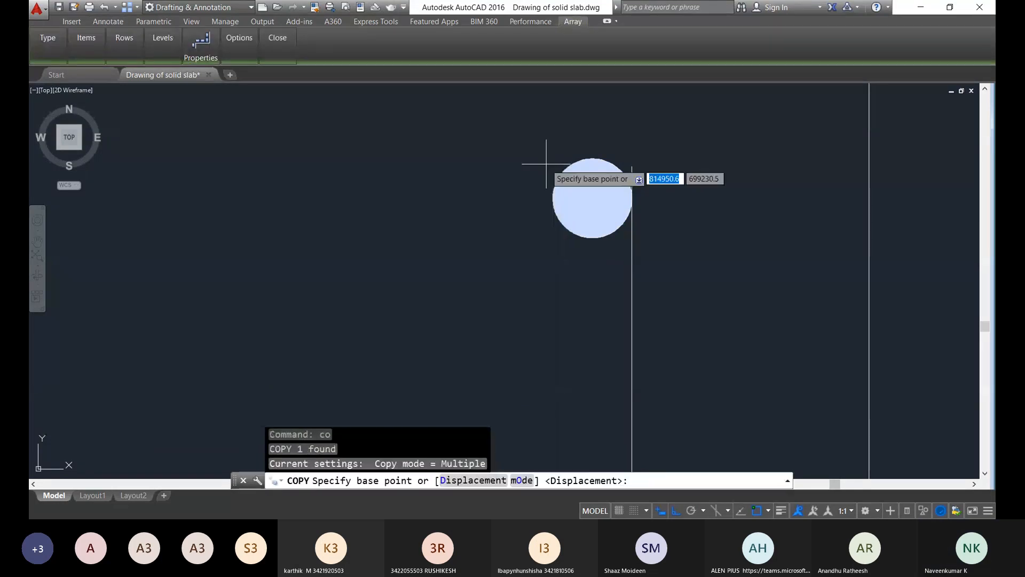
left_click(572, 197)
scroll(757, 265, "down", 3)
scroll(520, 321, "down", 3)
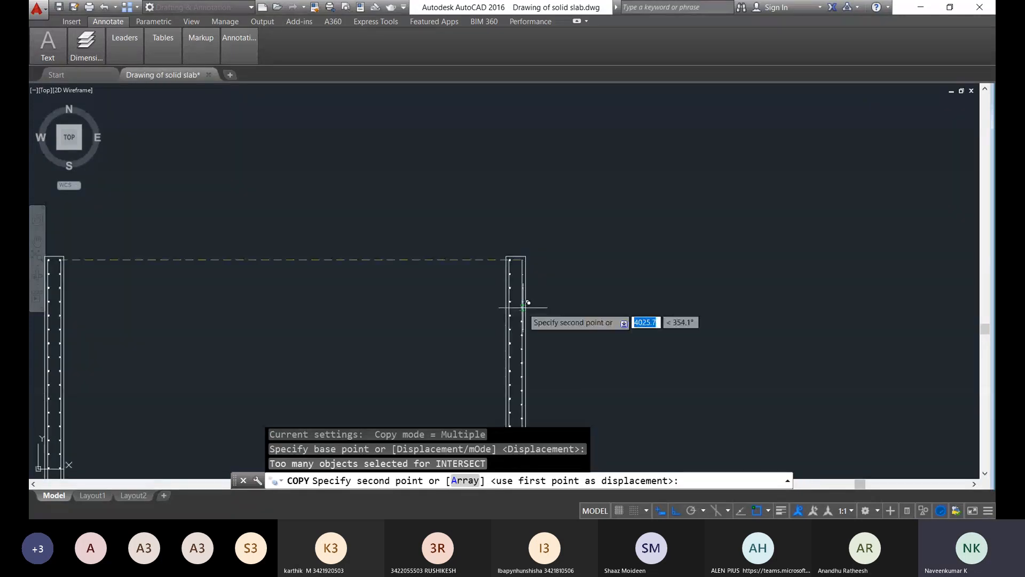
scroll(523, 307, "up", 5)
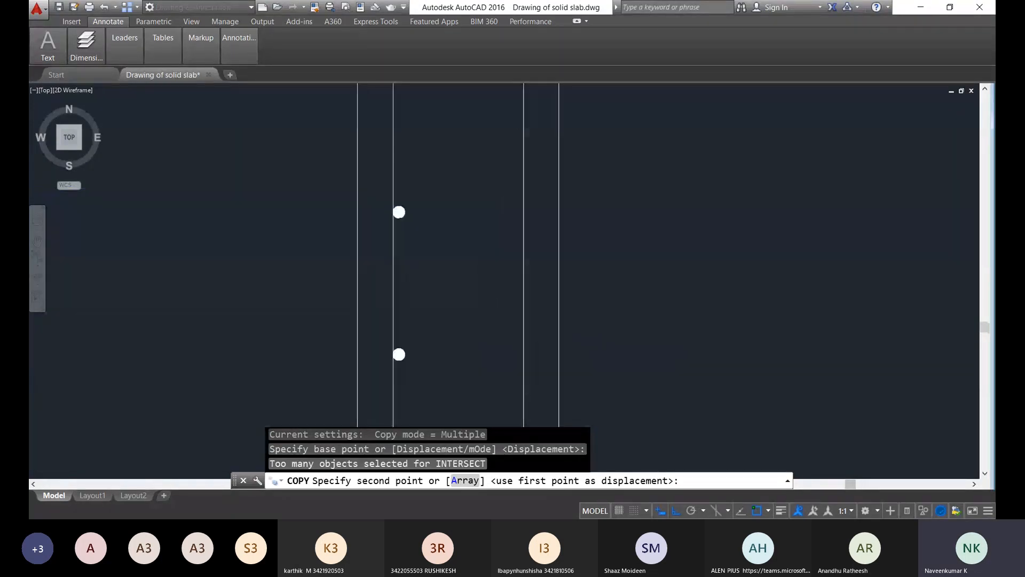
middle_click_drag(507, 400, 511, 449)
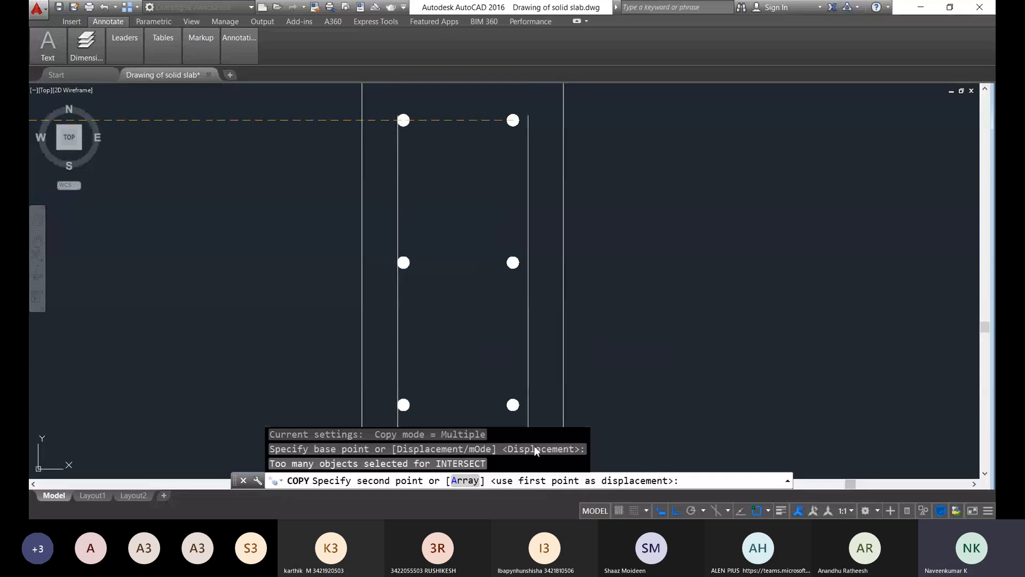
scroll(519, 414, "up", 2)
middle_click_drag(519, 414, 520, 498)
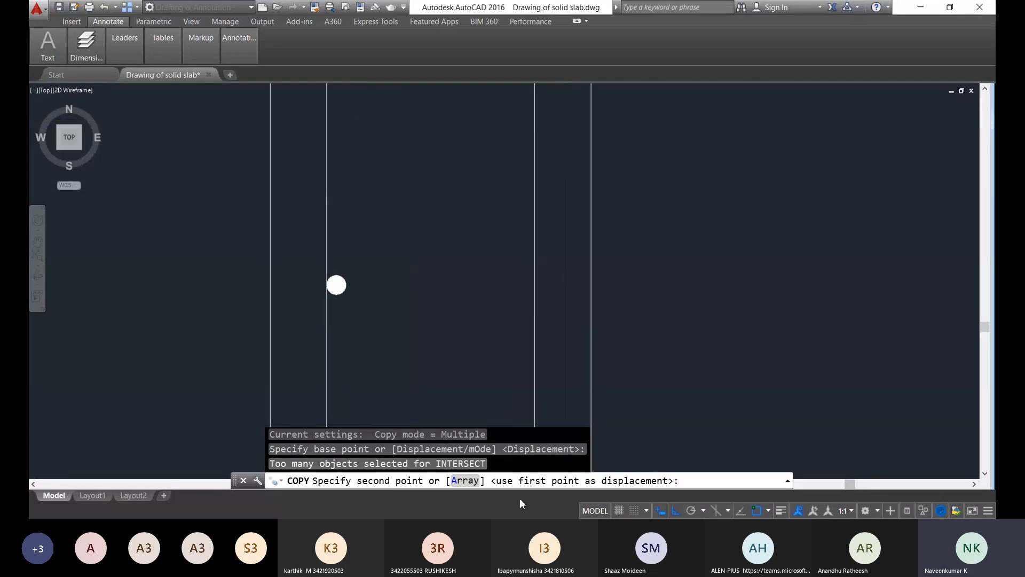
scroll(506, 353, "down", 3)
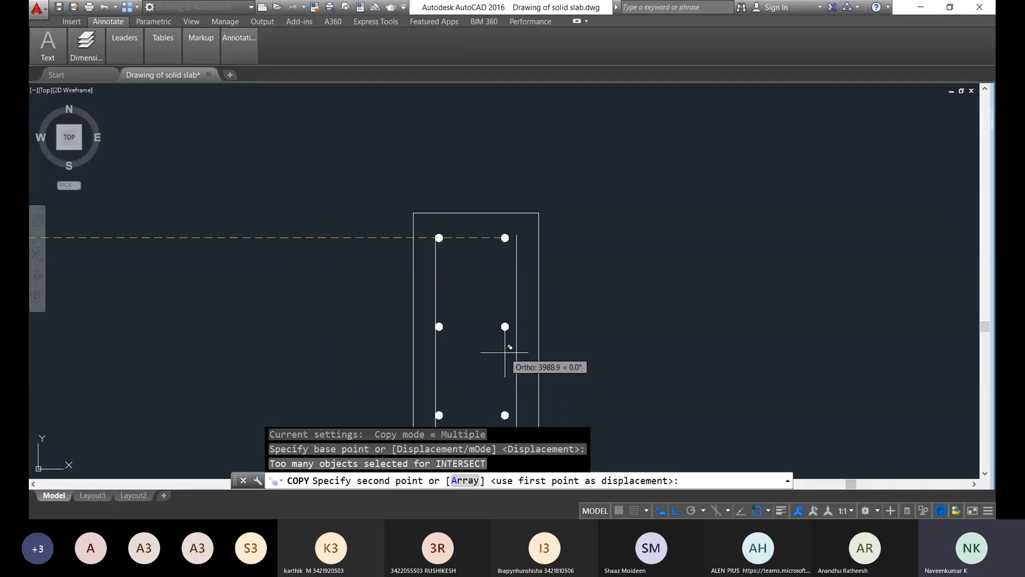
scroll(506, 353, "up", 2)
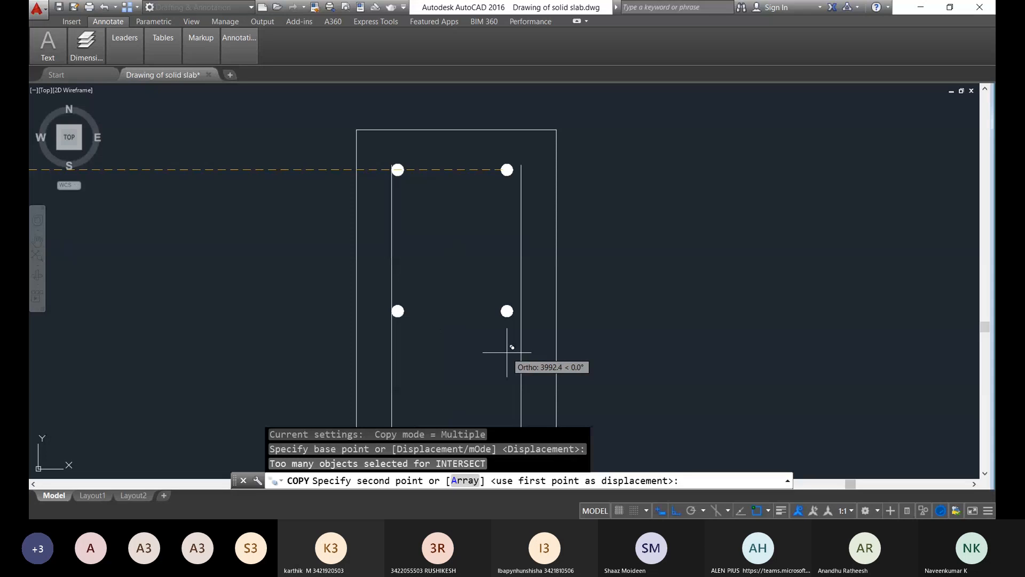
left_click(520, 350)
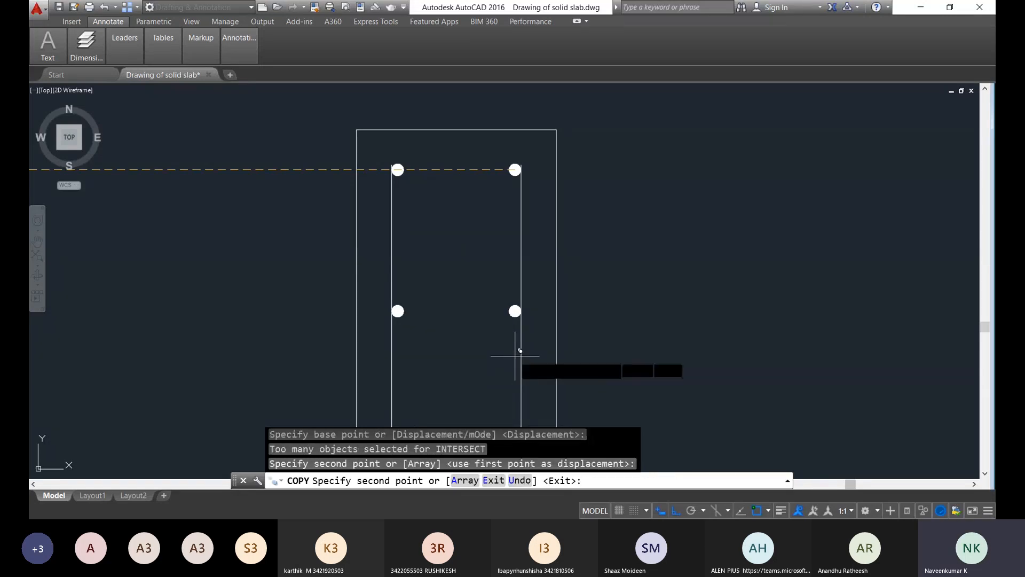
scroll(486, 366, "down", 3)
key("Escape")
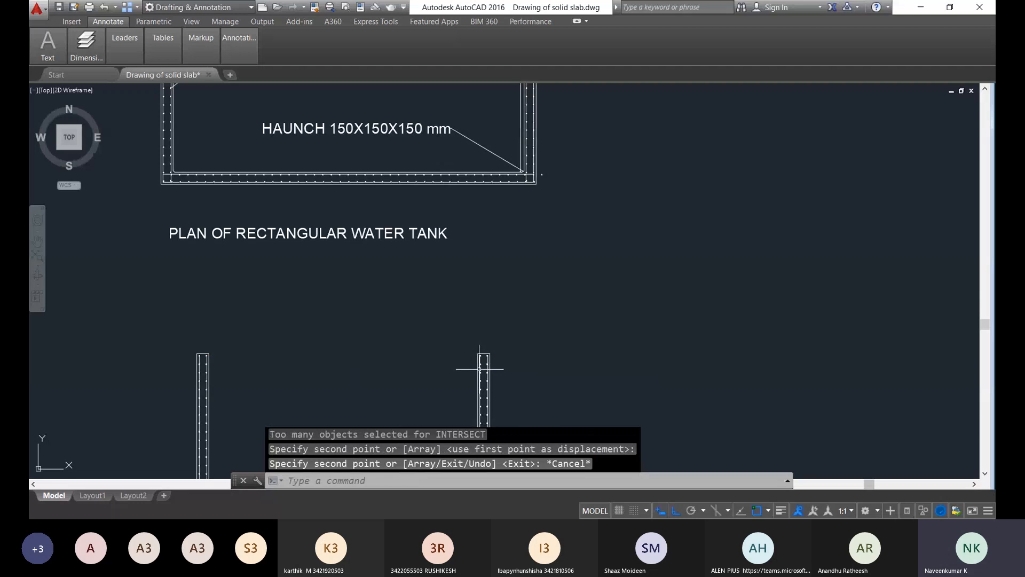
Step: Move the spare donut, with Ortho off, into the base slab's upper left reinforcement corner, touching the insides of both lines
scroll(458, 397, "down", 4)
middle_click_drag(421, 400, 443, 244)
scroll(438, 250, "up", 3)
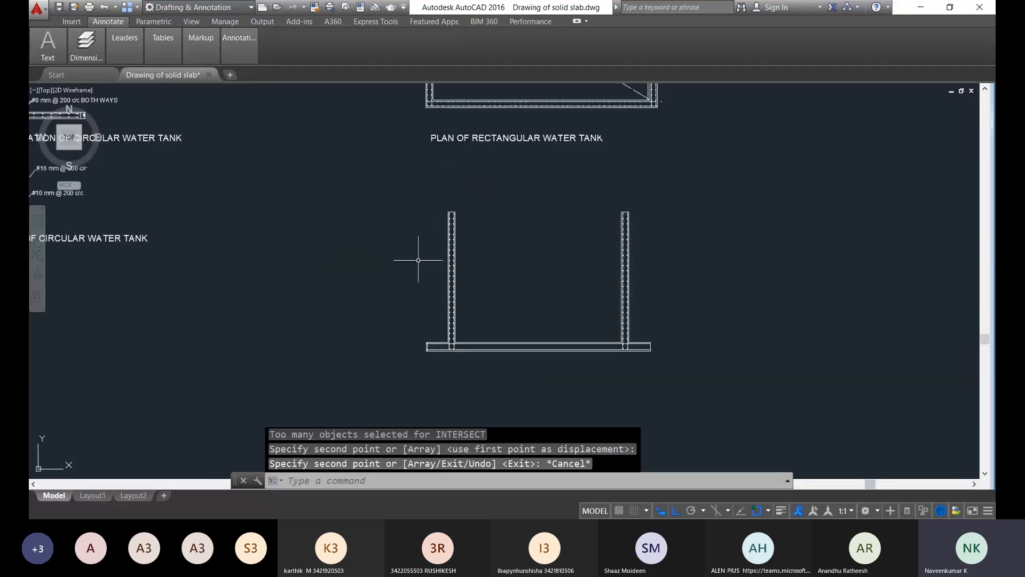
scroll(398, 337, "up", 6)
scroll(179, 221, "down", 4)
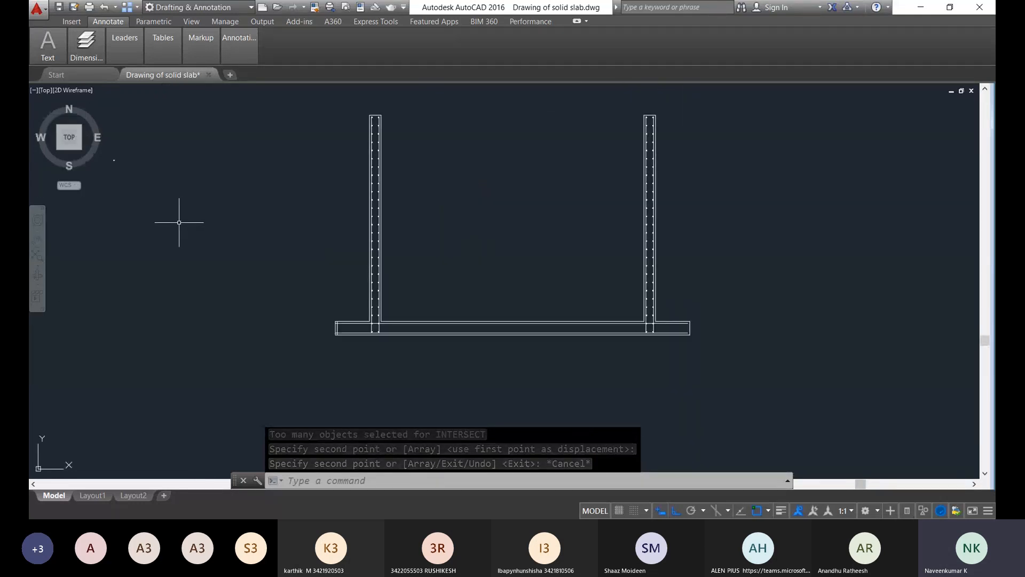
left_click(188, 163)
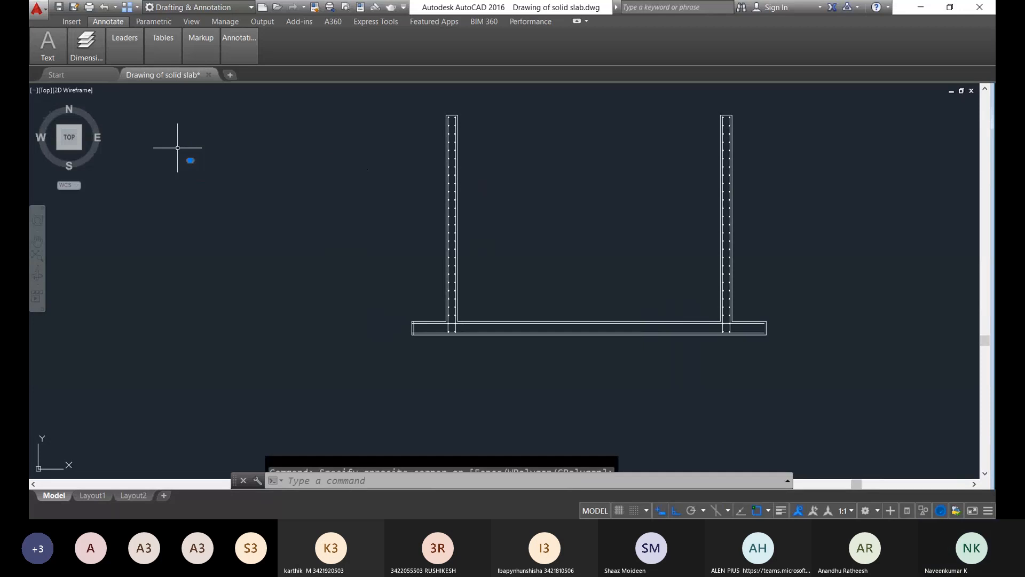
type("m")
key("Return")
left_click(190, 160)
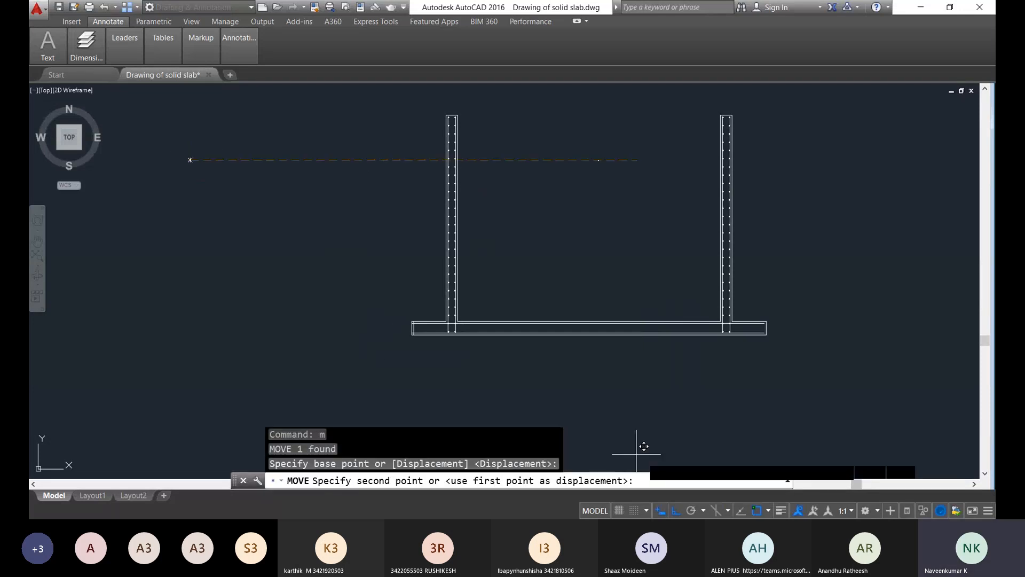
key("F8")
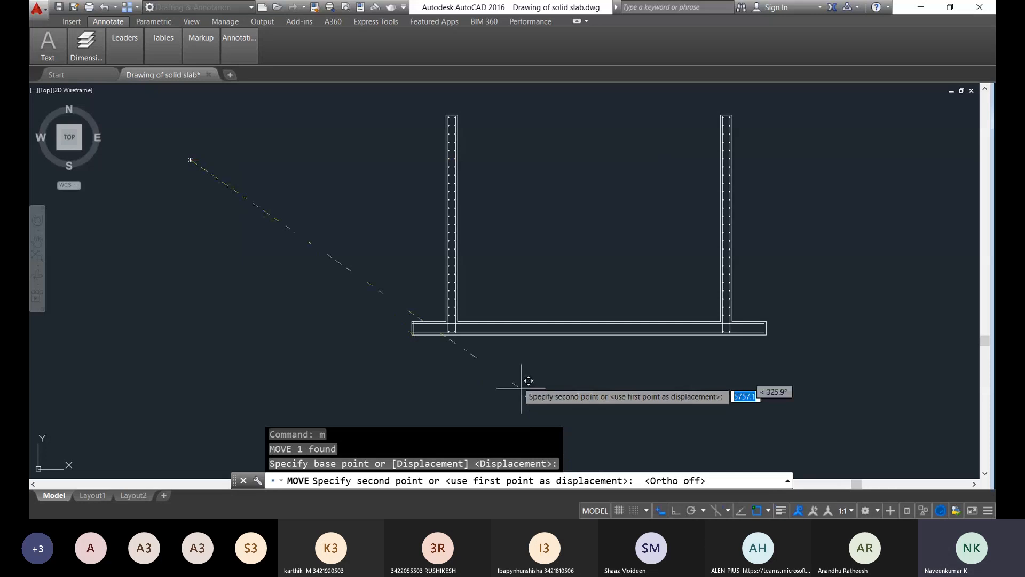
scroll(507, 371, "up", 5)
middle_click_drag(158, 246, 326, 350)
scroll(323, 345, "up", 4)
scroll(283, 208, "up", 6)
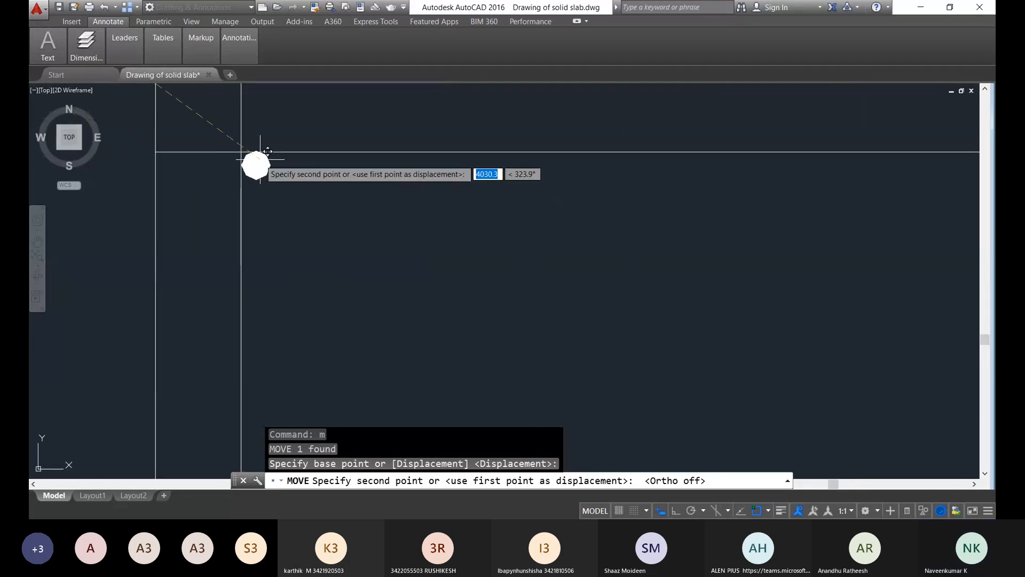
scroll(260, 159, "up", 3)
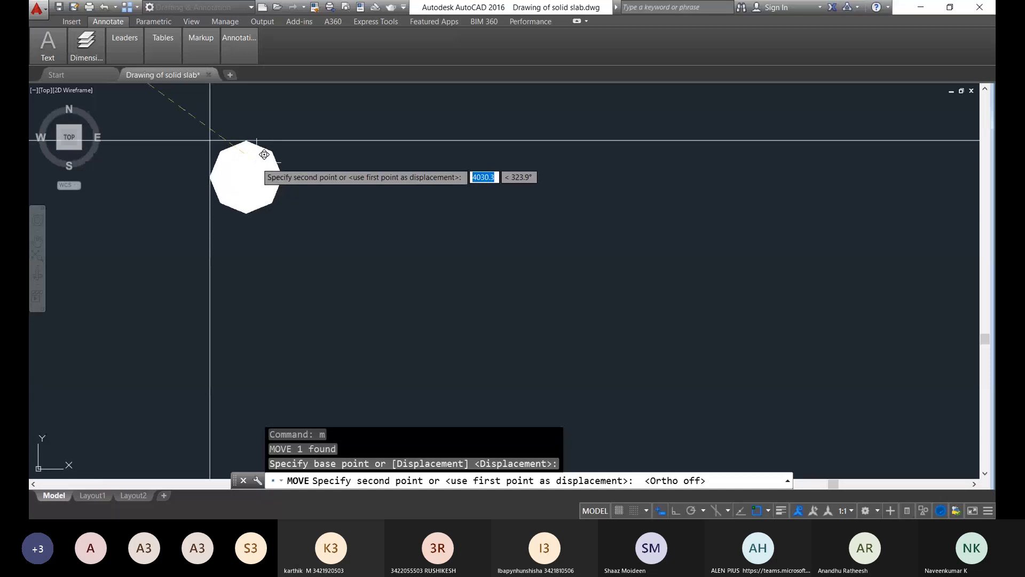
left_click(264, 155)
scroll(310, 220, "down", 4)
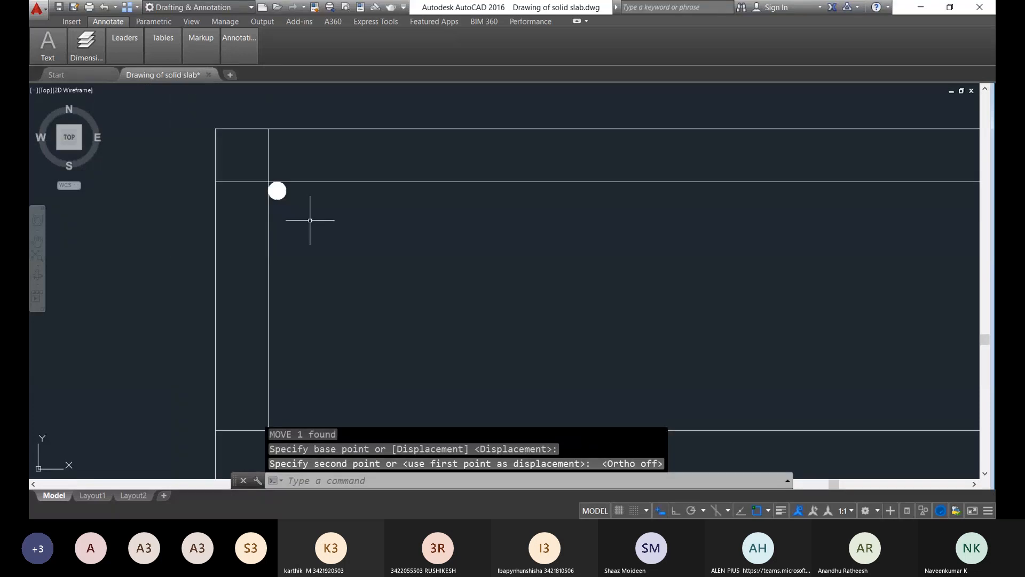
Step: Trim the base slab's upper and lower reinforcement lines where they project left of the vertical inset line at the slab's left end
type("tr")
key("Return")
key("Return")
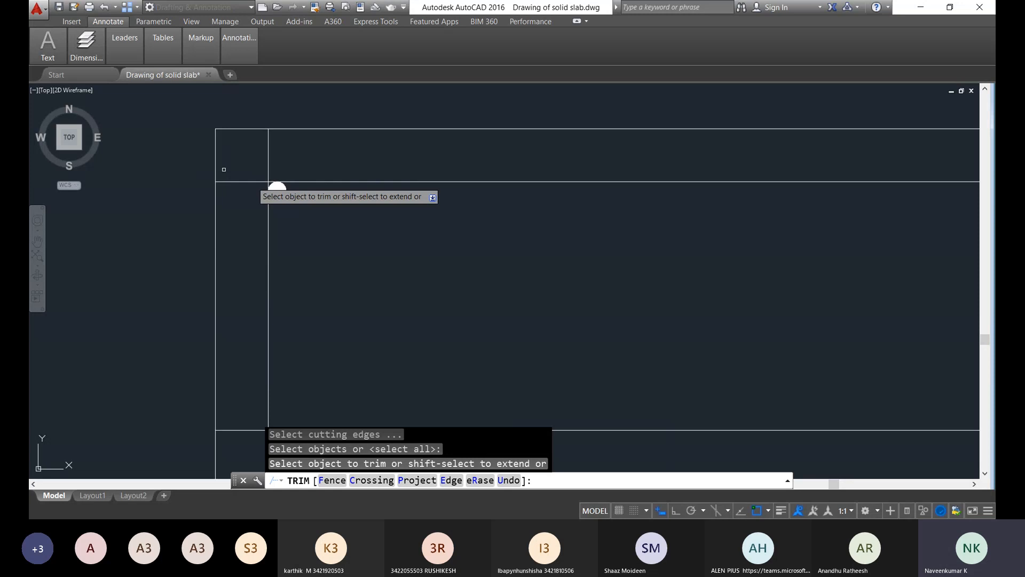
left_click(248, 181)
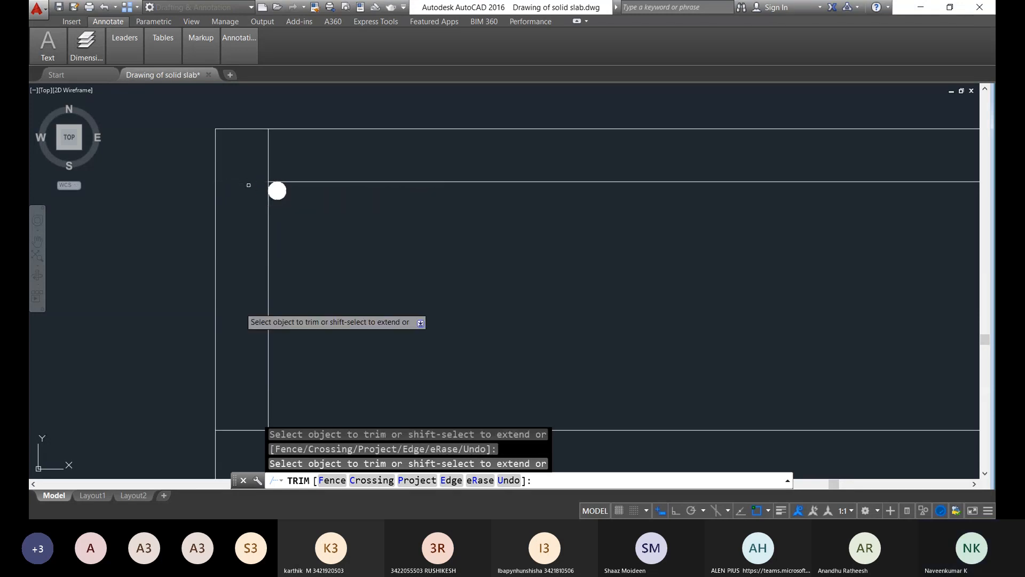
left_click(245, 428)
key("Escape")
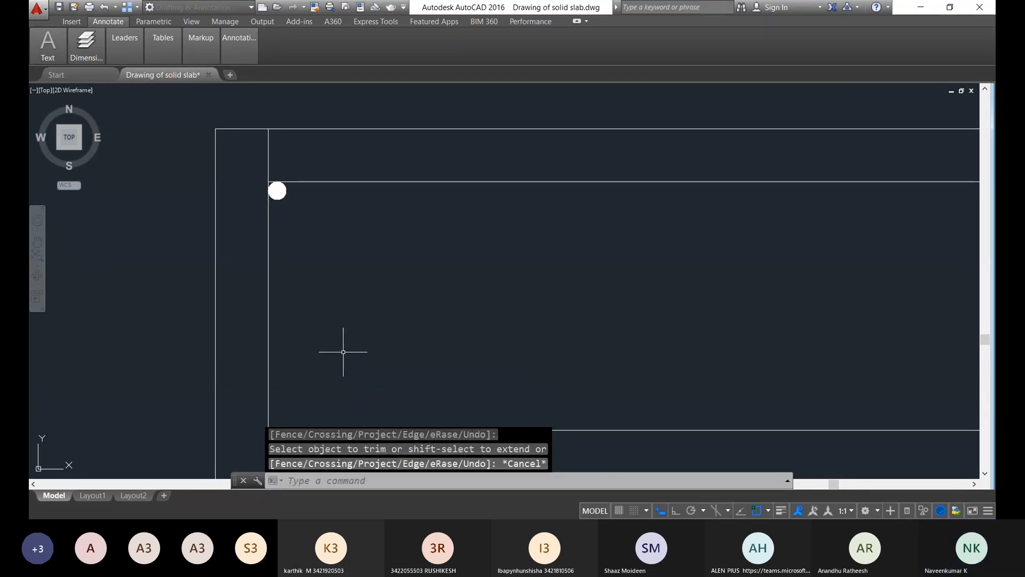
Step: Erase the vertical inset line at the base slab's left end
left_click(343, 352)
left_click(252, 304)
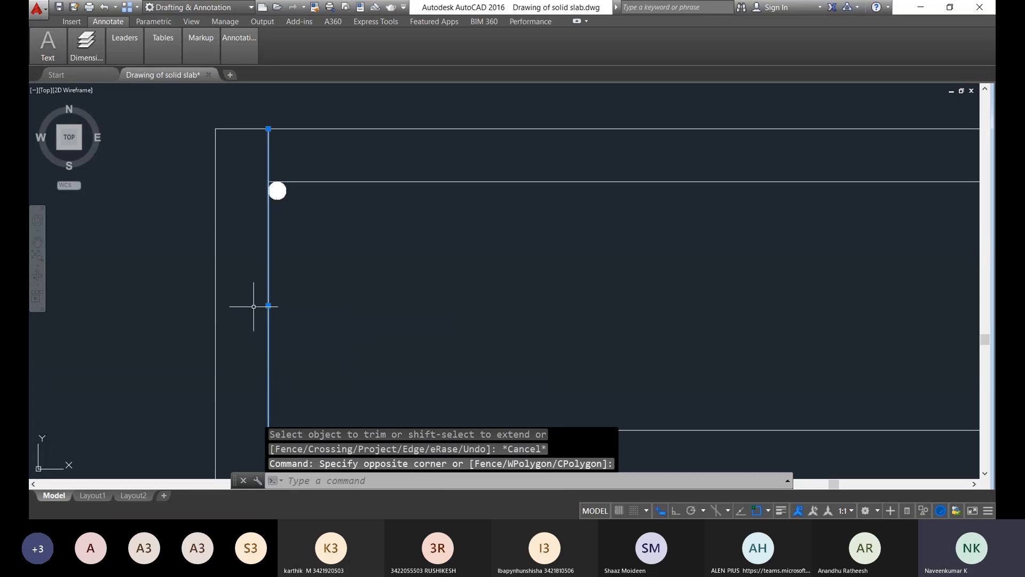
key("Delete")
Step: Create a path array of the corner donut along the base slab's upper reinforcement line
scroll(305, 201, "down", 2)
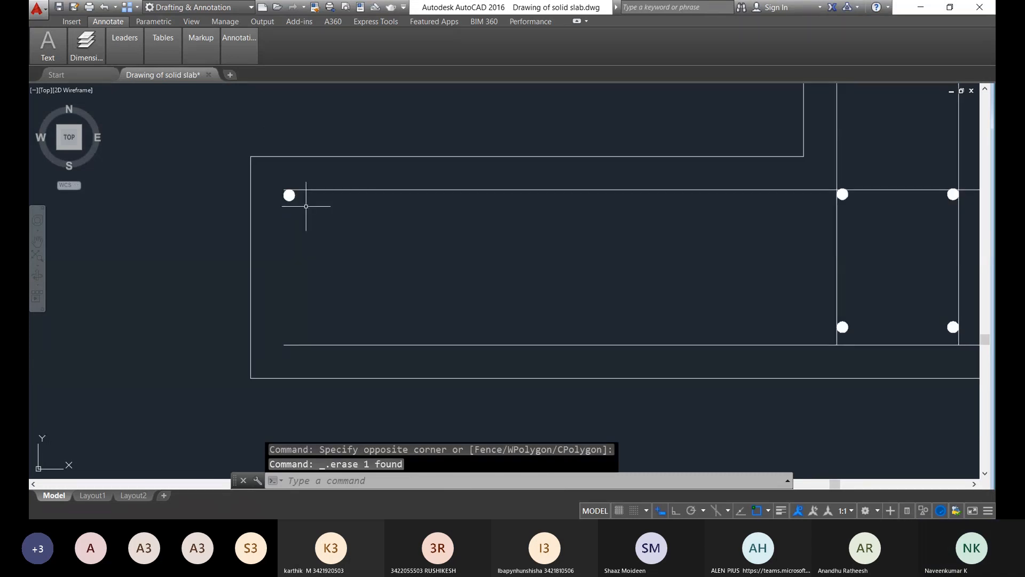
left_click(309, 197)
left_click(285, 192)
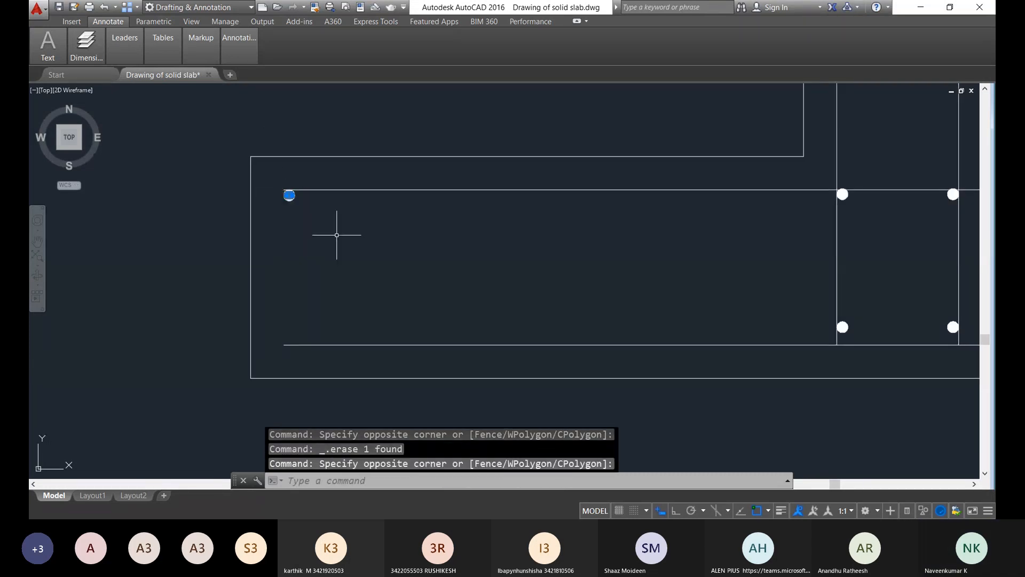
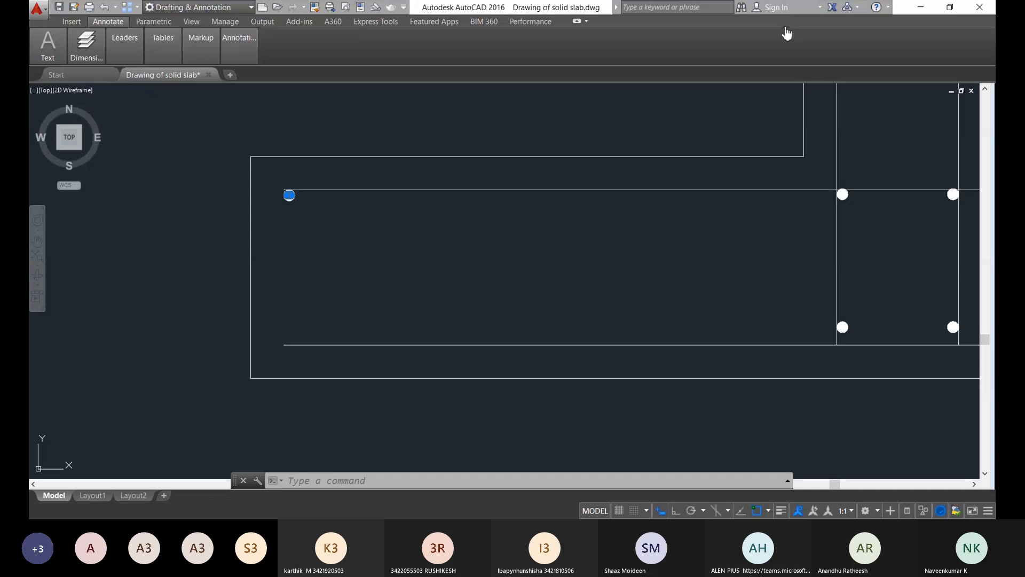
type("a")
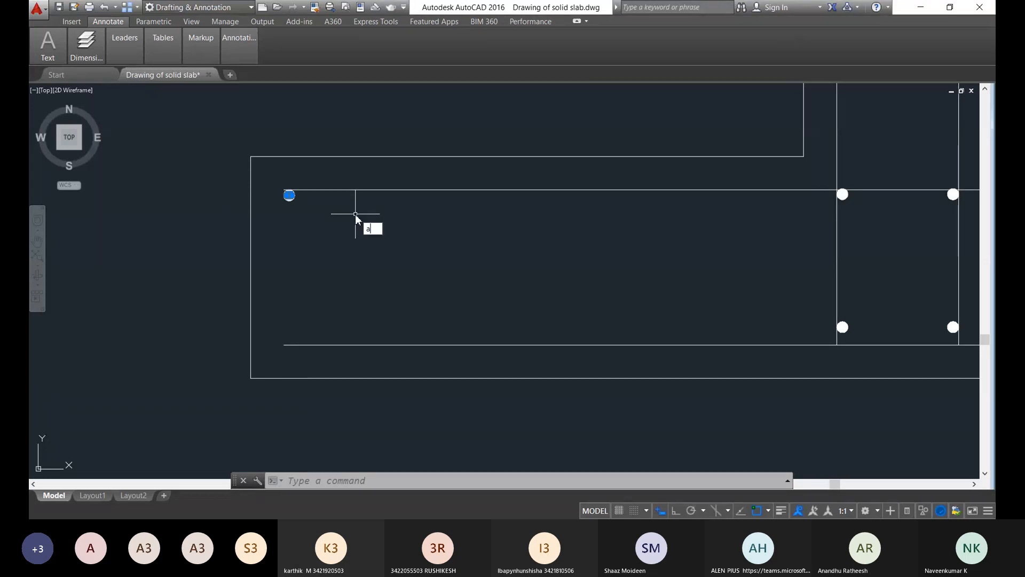
type("rray")
key("Return")
key("Return")
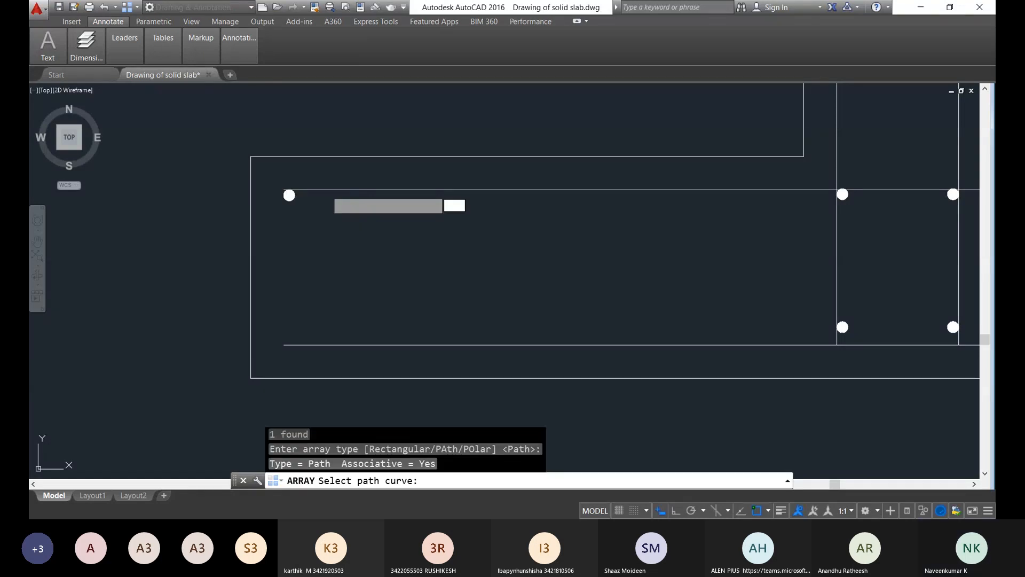
left_click(373, 190)
key("Escape")
scroll(373, 148, "up", 6)
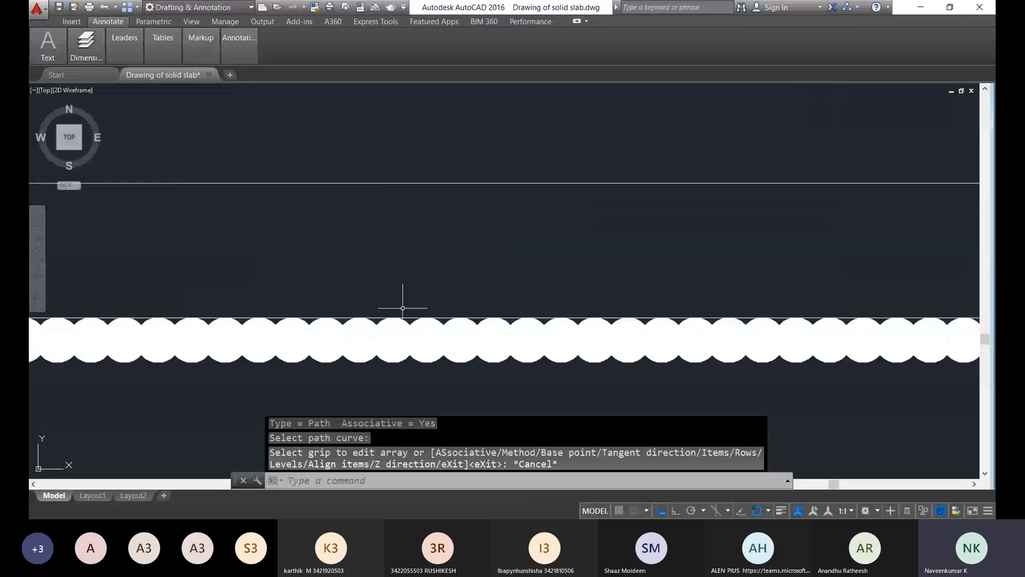
Step: Set the item spacing of the base slab's donut path array to 120
left_click(464, 391)
left_click(356, 350)
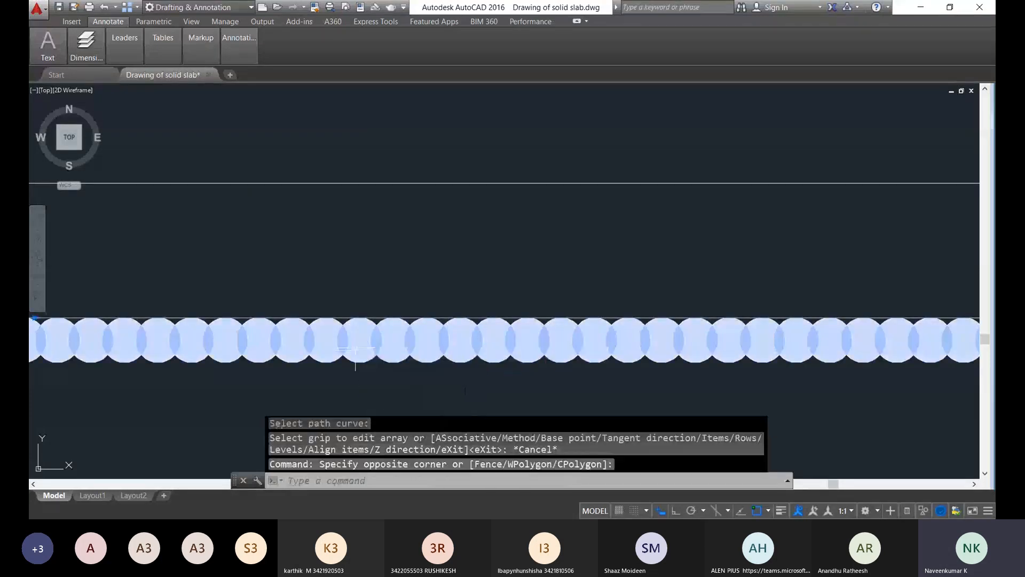
right_click(355, 349)
left_click(383, 341)
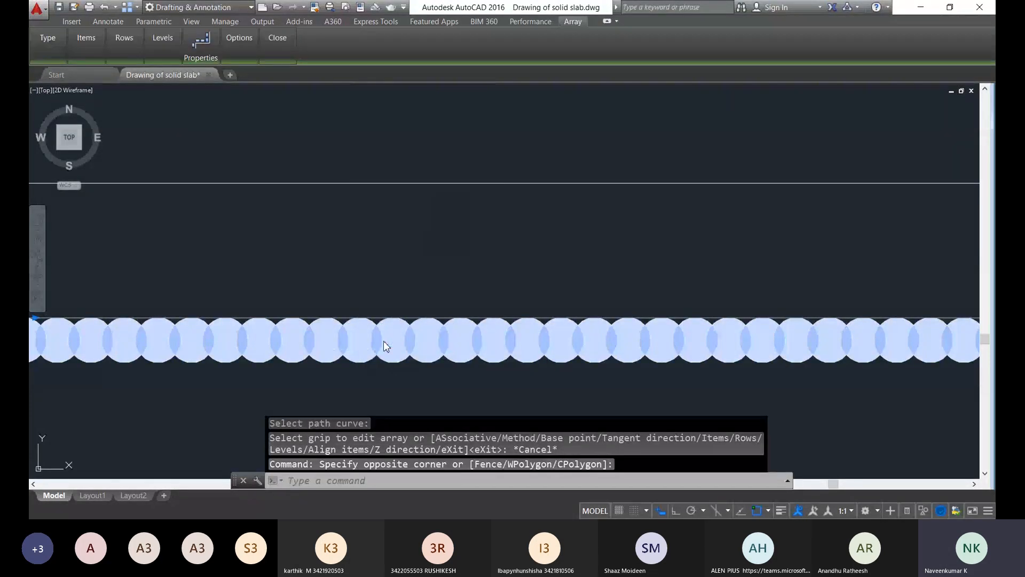
left_click(513, 255)
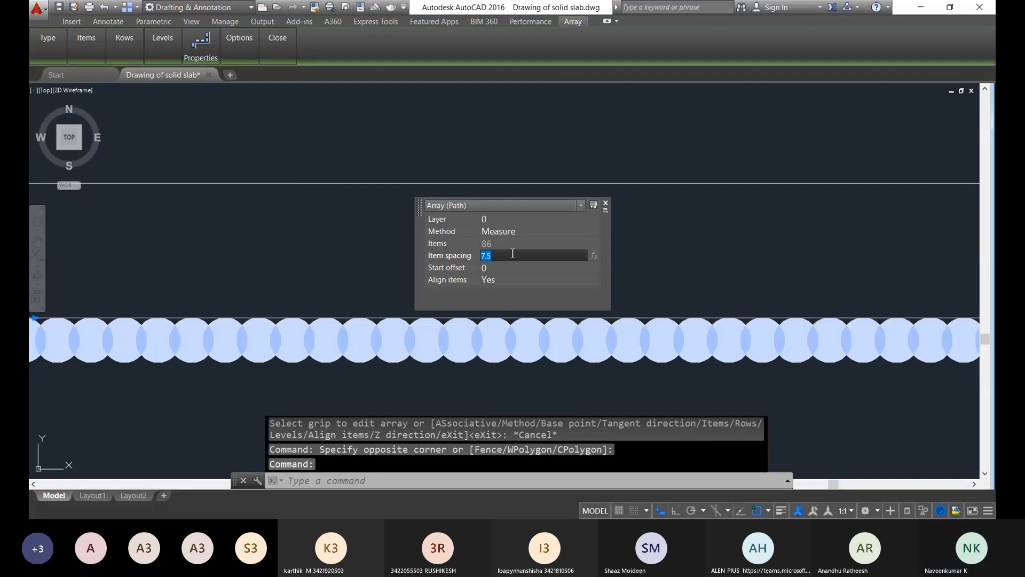
type("120")
key("Return")
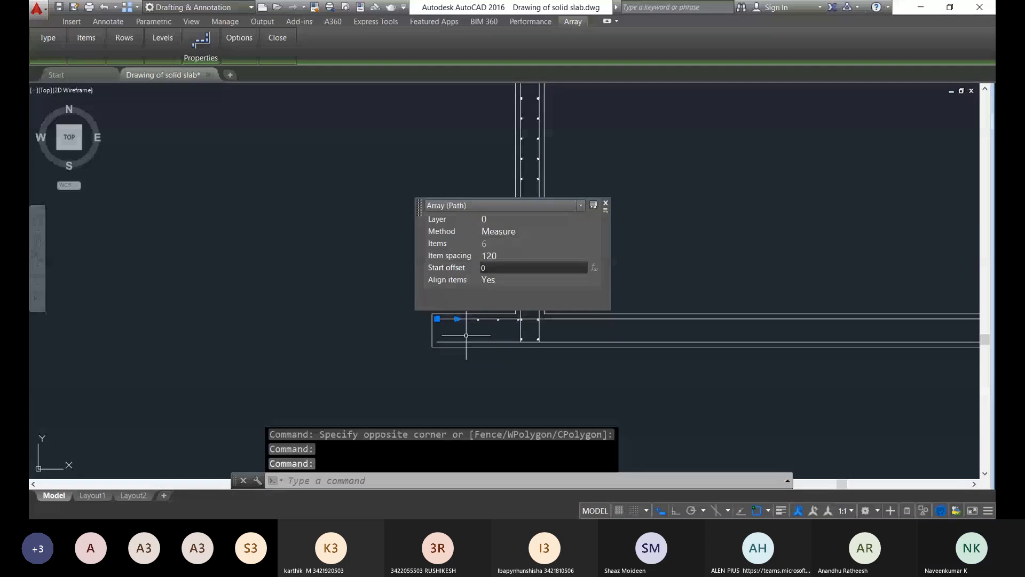
left_click(548, 273)
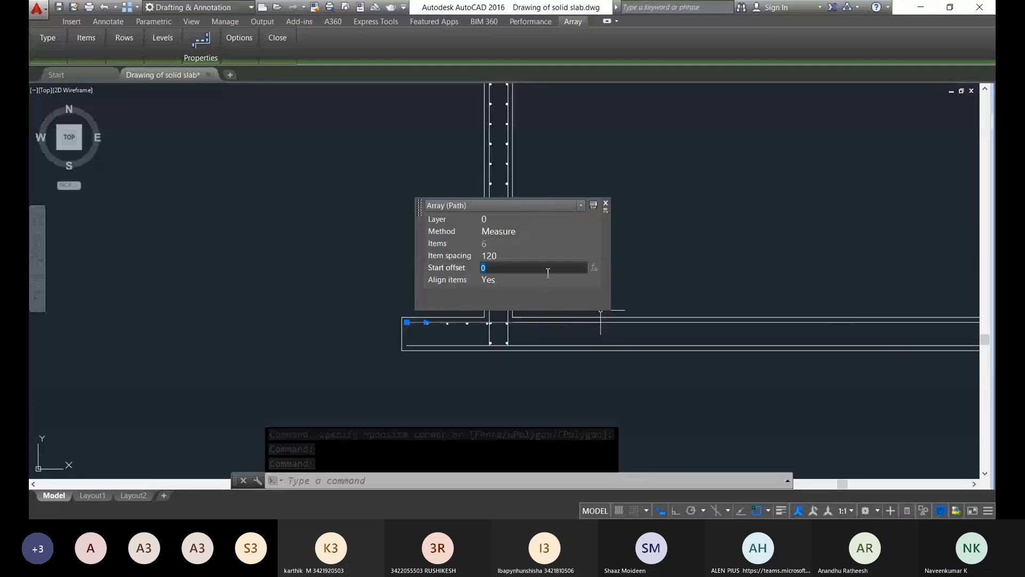
left_click(606, 203)
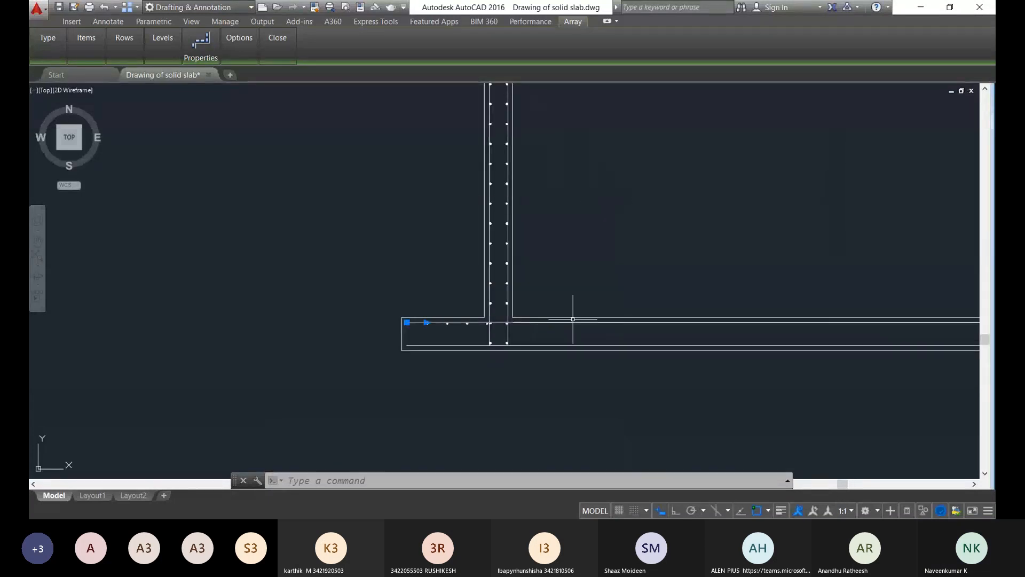
Step: Erase the base slab's donut array together with the upper reinforcement line segment that starts at the left wall's inner face
scroll(550, 337, "up", 4)
left_click(524, 296)
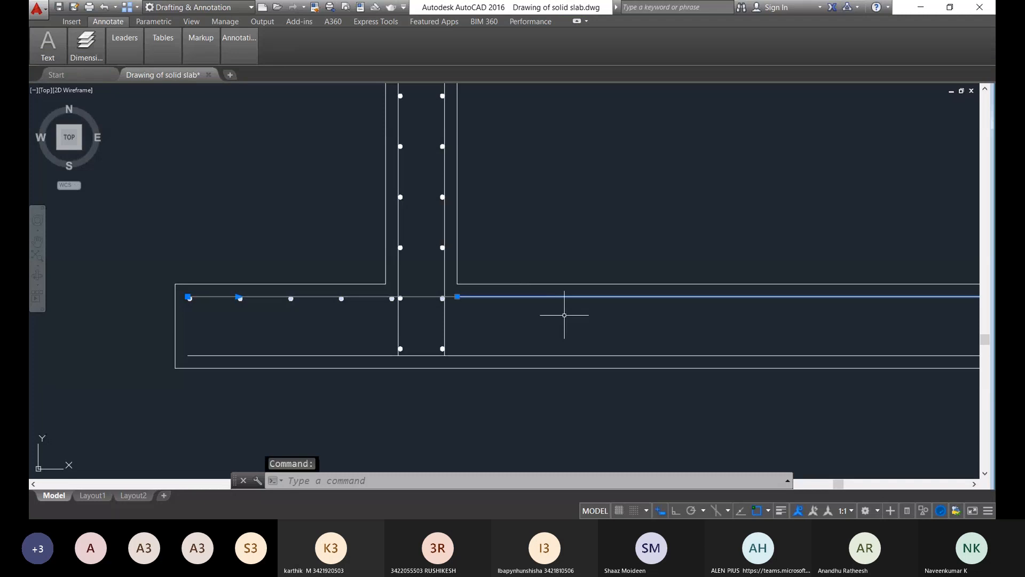
key("Delete")
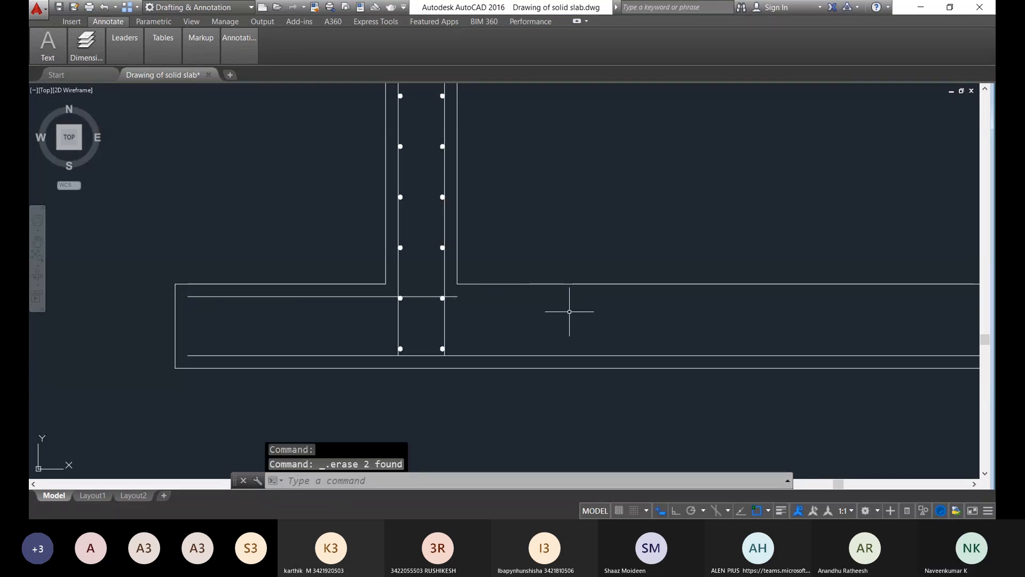
Step: Stretch the remaining upper reinforcement line horizontally, with Ortho on, across the base slab to just past its right end
left_click(455, 296)
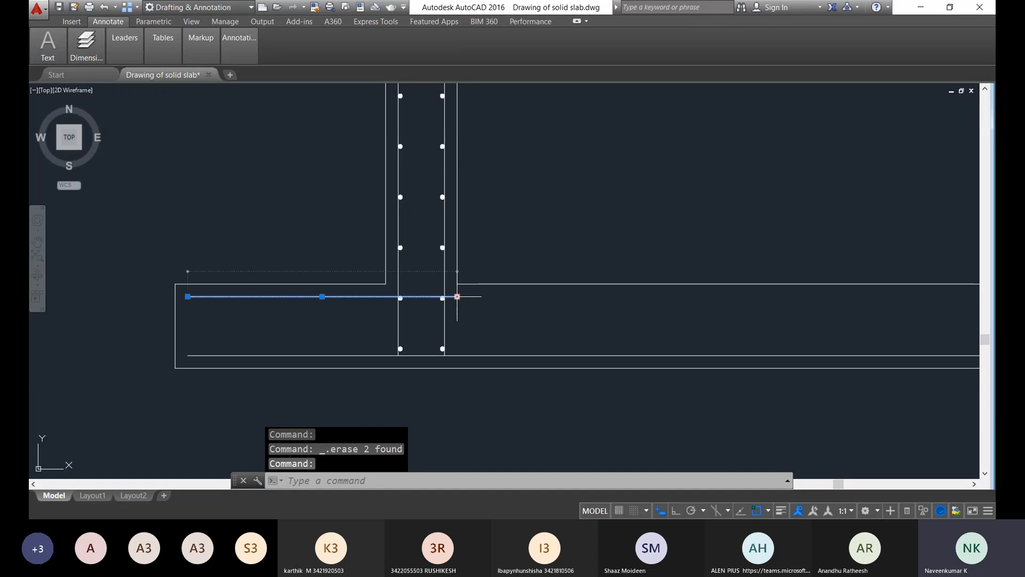
left_click(457, 296)
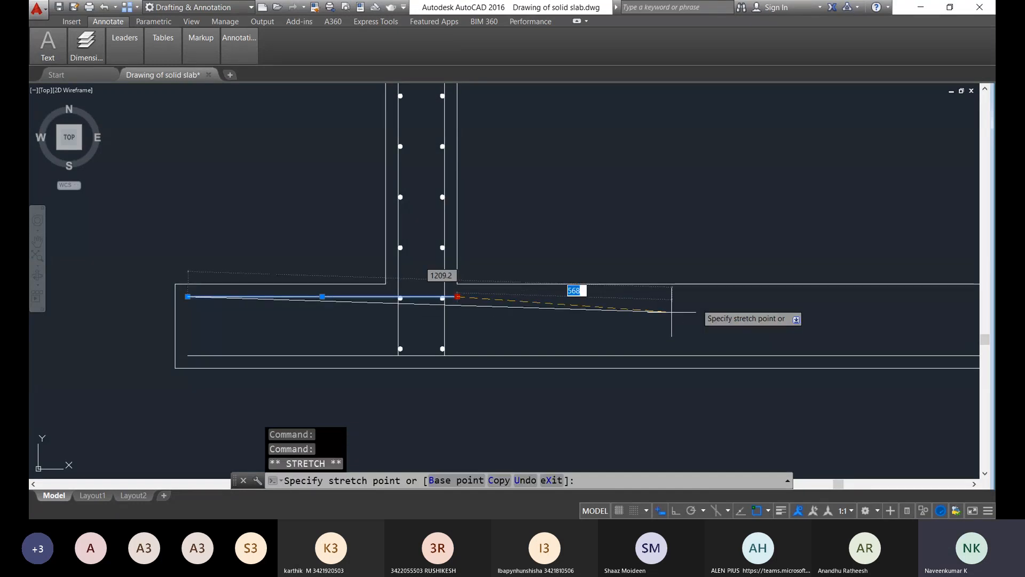
middle_click_drag(670, 309, 472, 325)
left_click(674, 510)
scroll(633, 341, "down", 2)
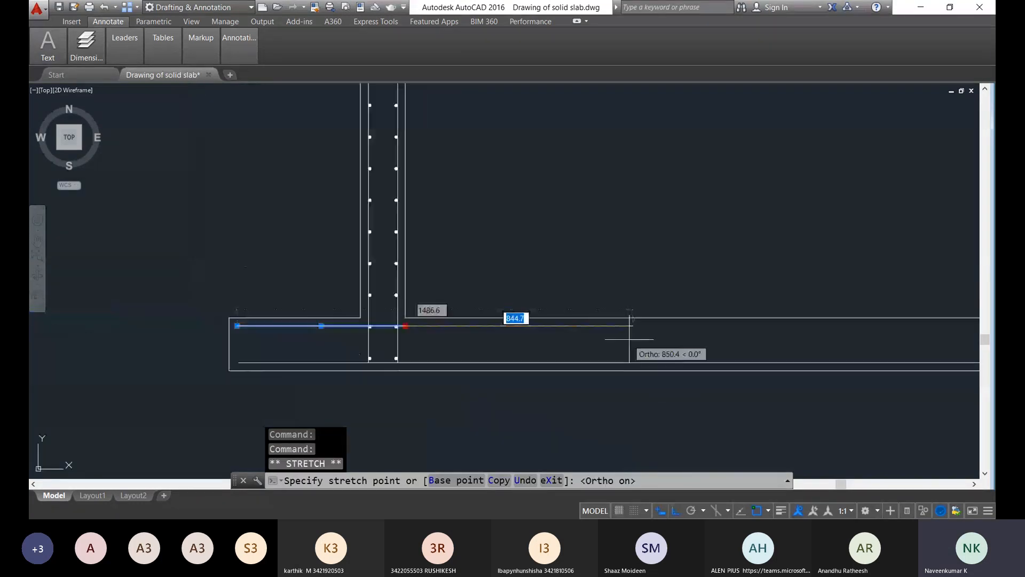
mouse_move(631, 341)
middle_mouse_down()
mouse_move(559, 351)
mouse_move(165, 334)
middle_mouse_up()
middle_click_drag(654, 285, 417, 317)
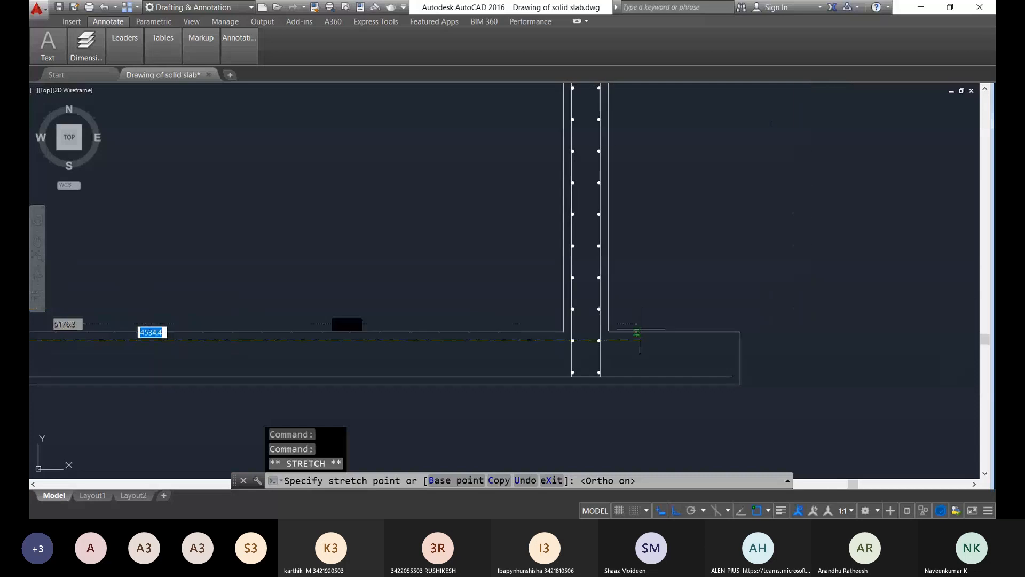
scroll(760, 346, "up", 2)
left_click(740, 340)
key("Escape")
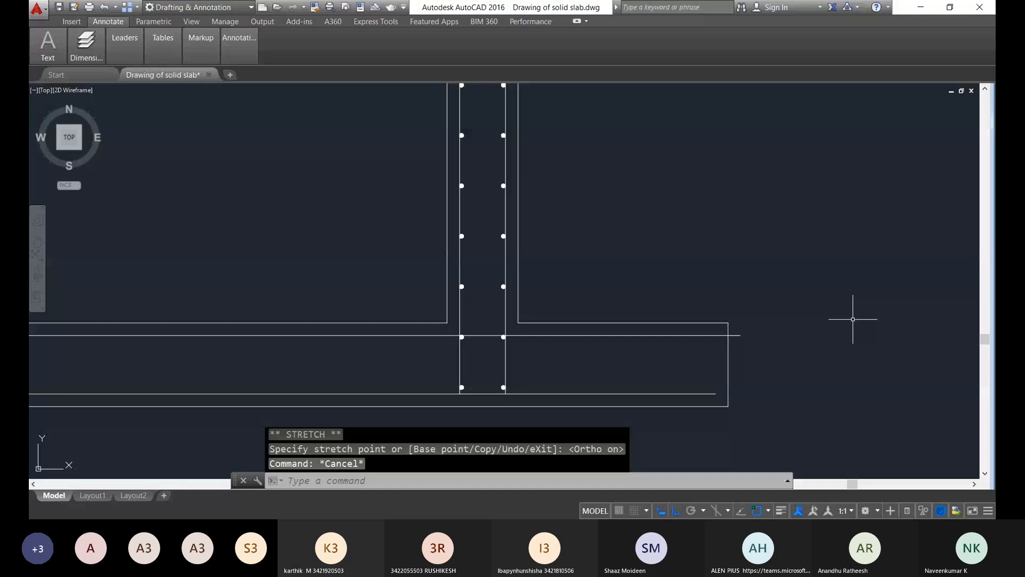
Step: Draw a vertical line from the lower reinforcement line's right end up to the base slab's top edge
type("l")
key("Return")
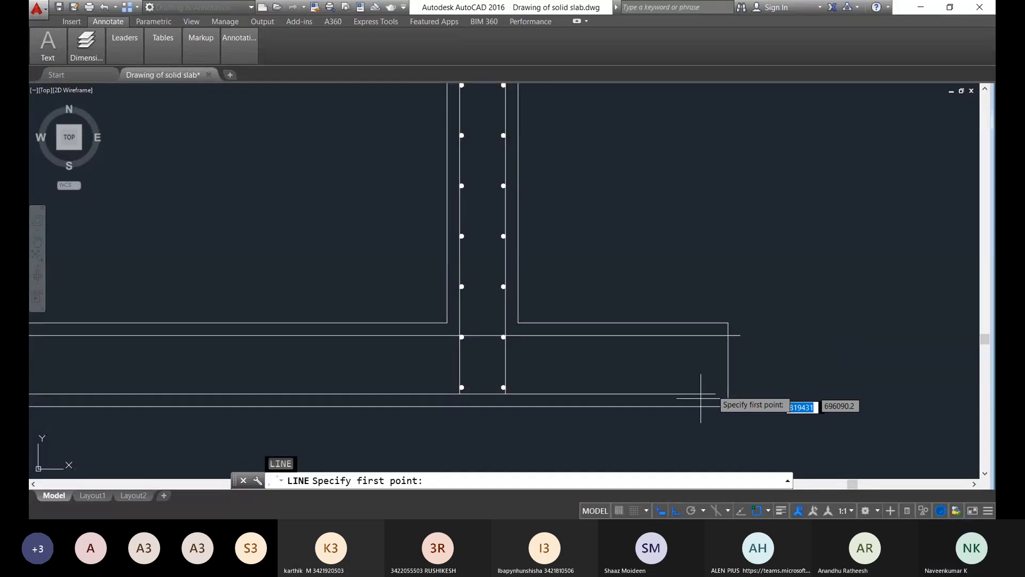
left_click(715, 395)
left_click(715, 323)
key("Escape")
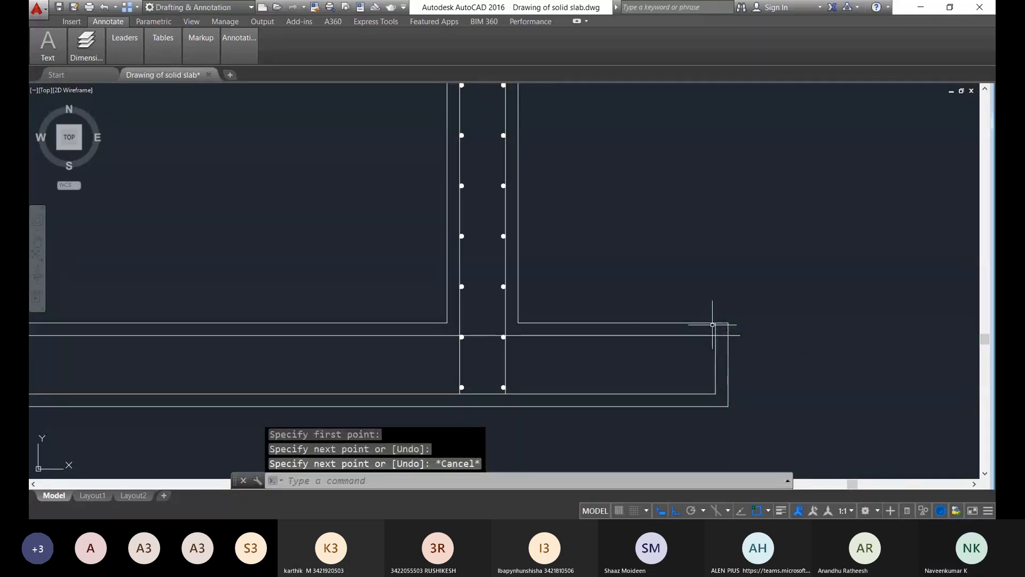
Step: Trim the upper reinforcement line and the new vertical line to their intersection at the base slab's right end
type("tr")
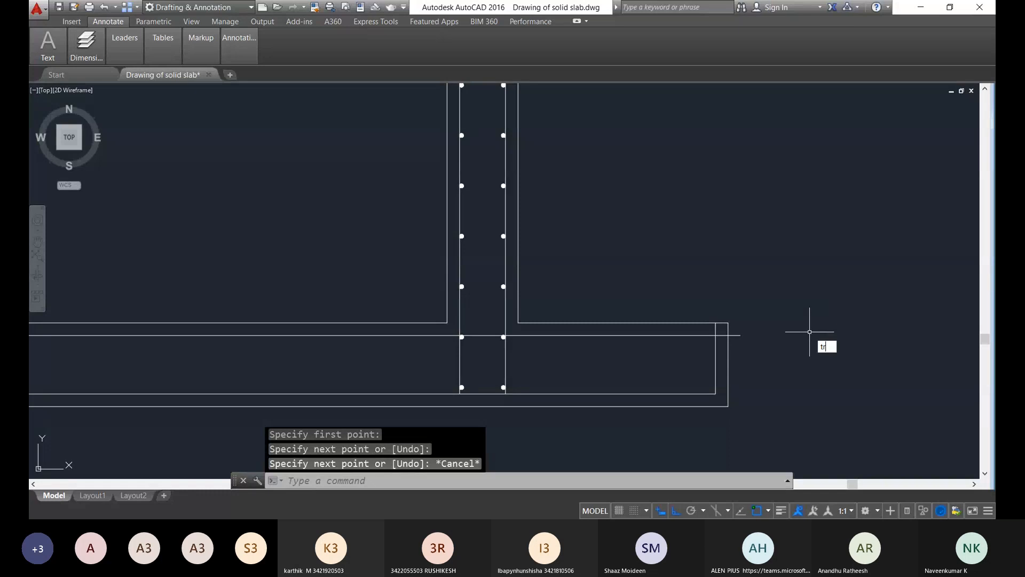
key("Return")
key("Return")
scroll(683, 323, "up", 4)
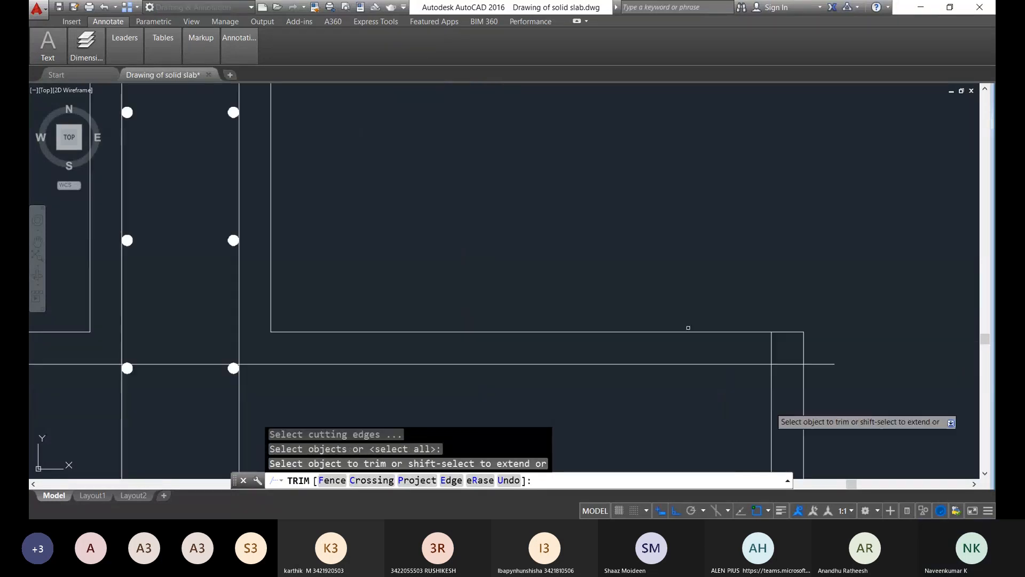
left_click(794, 380)
left_click(785, 354)
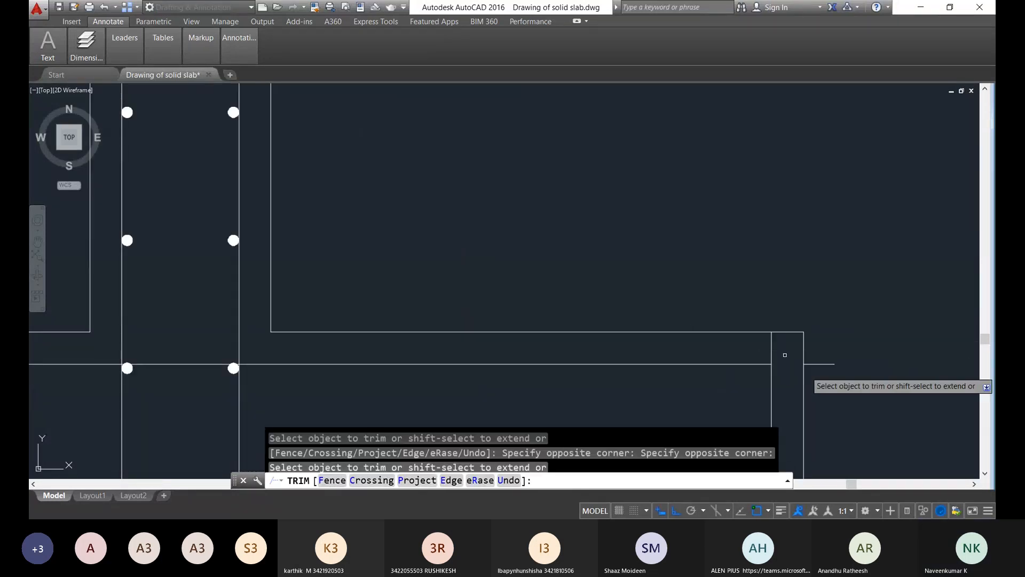
left_click(828, 390)
left_click(816, 354)
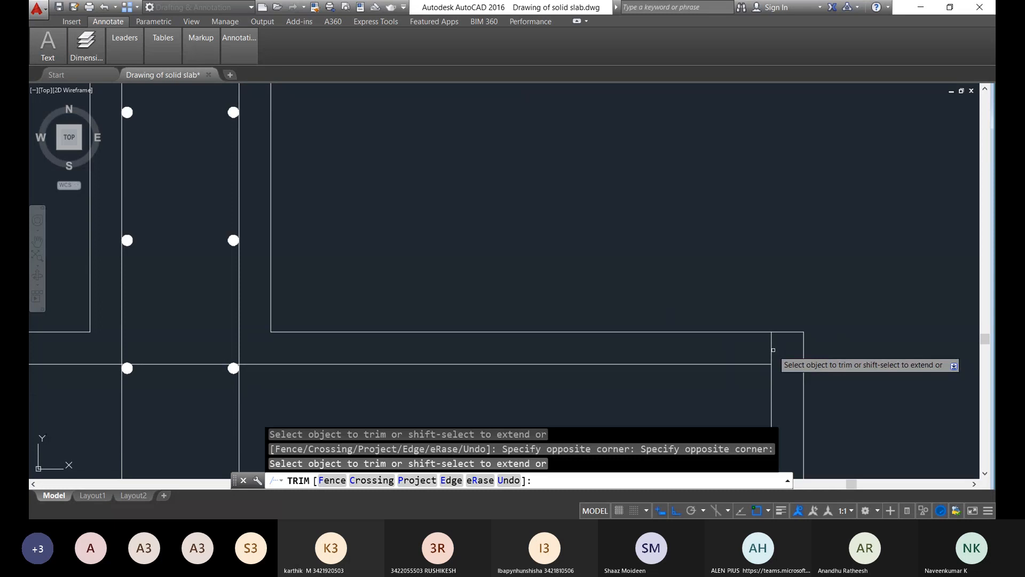
left_click(773, 350)
key("Escape")
Step: Erase the leftover line piece outside the base slab's right end and the vertical line joining the reinforcement lines there
left_click(836, 364)
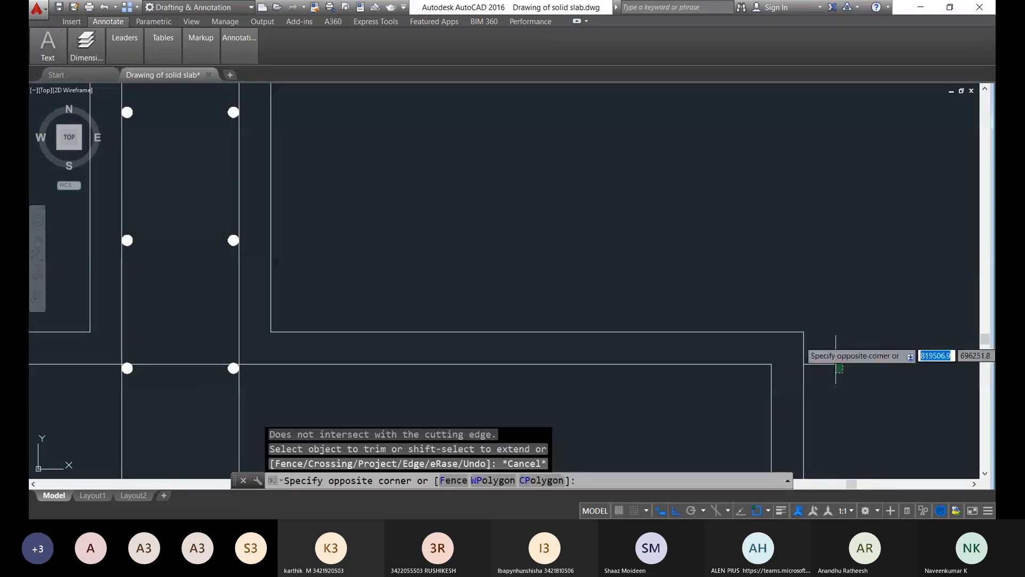
left_click(812, 338)
key("Delete")
scroll(828, 314, "down", 4)
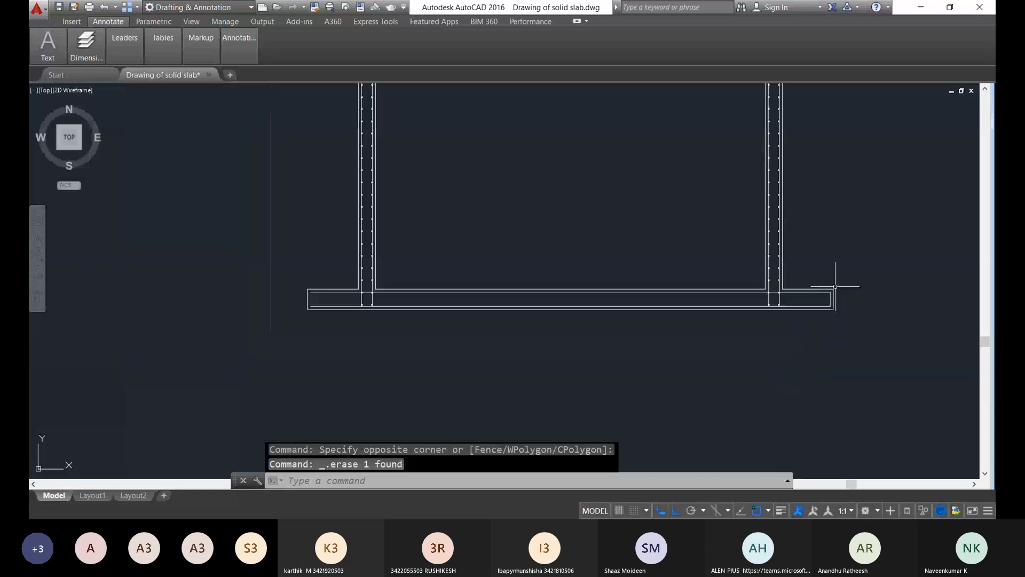
scroll(835, 286, "up", 3)
scroll(851, 270, "up", 3)
left_click(851, 270)
left_click(816, 244)
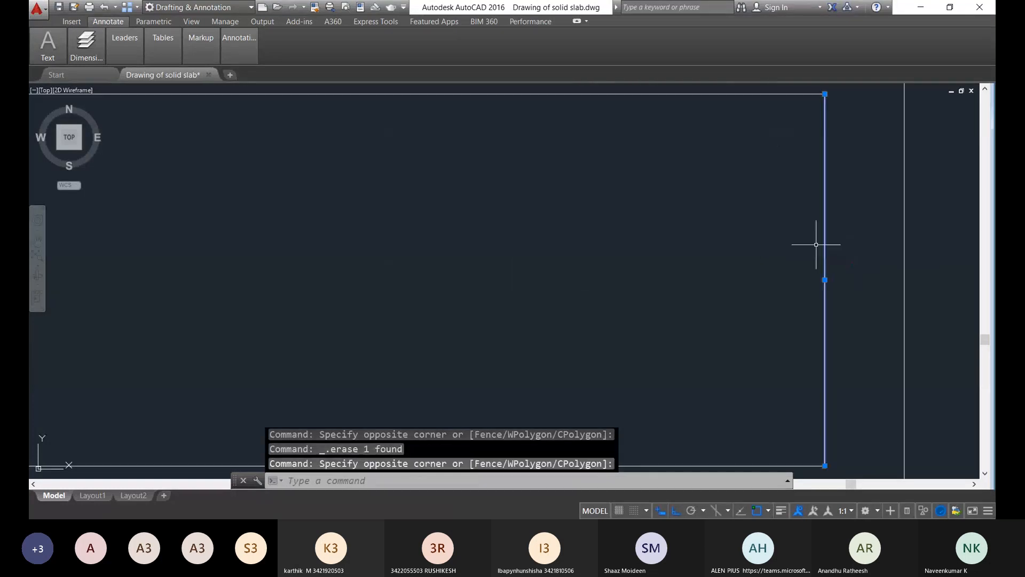
key("Delete")
scroll(389, 261, "down", 3)
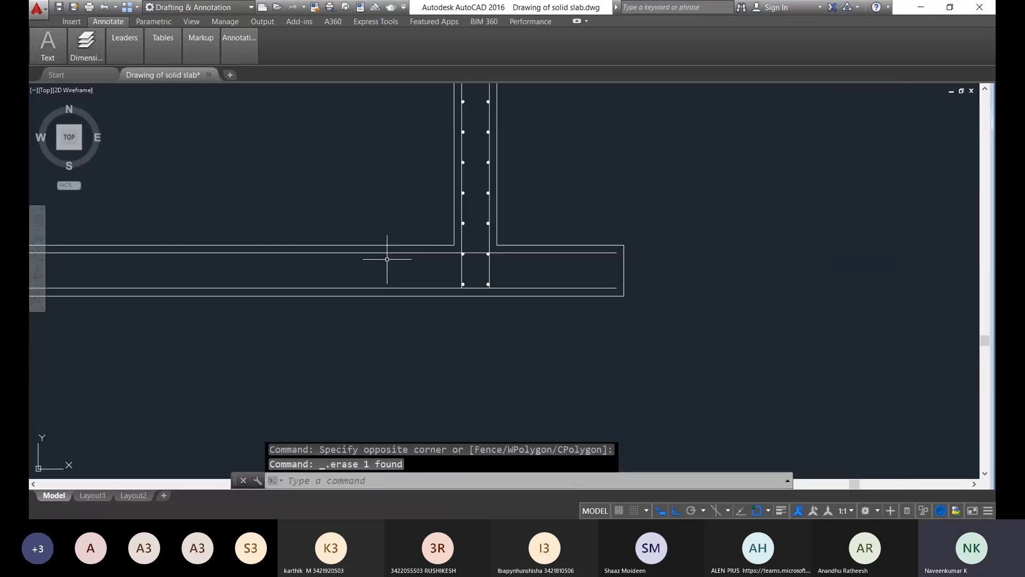
scroll(54, 294, "down", 7)
middle_click_drag(57, 295, 442, 327)
scroll(307, 308, "up", 4)
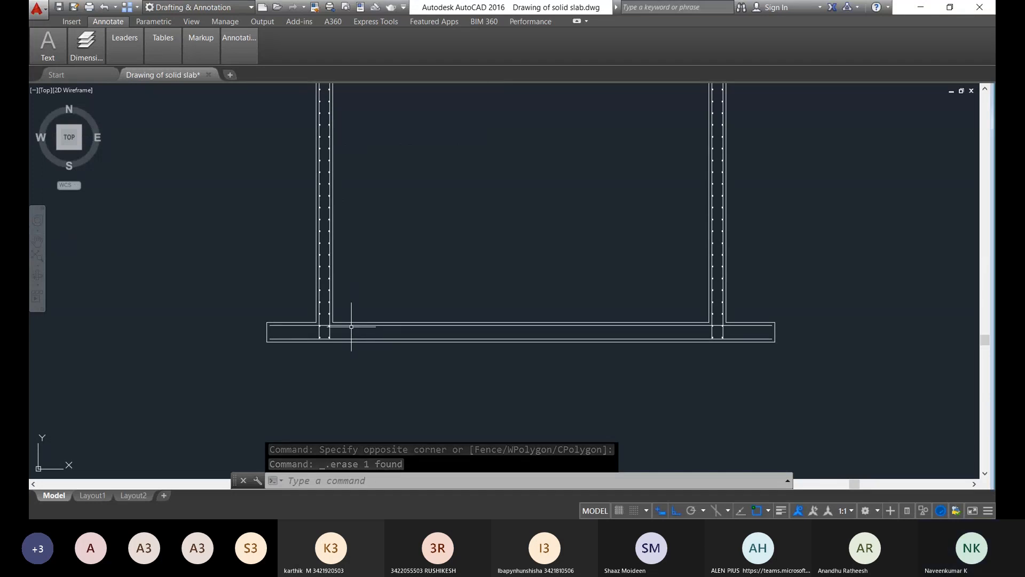
scroll(298, 307, "up", 2)
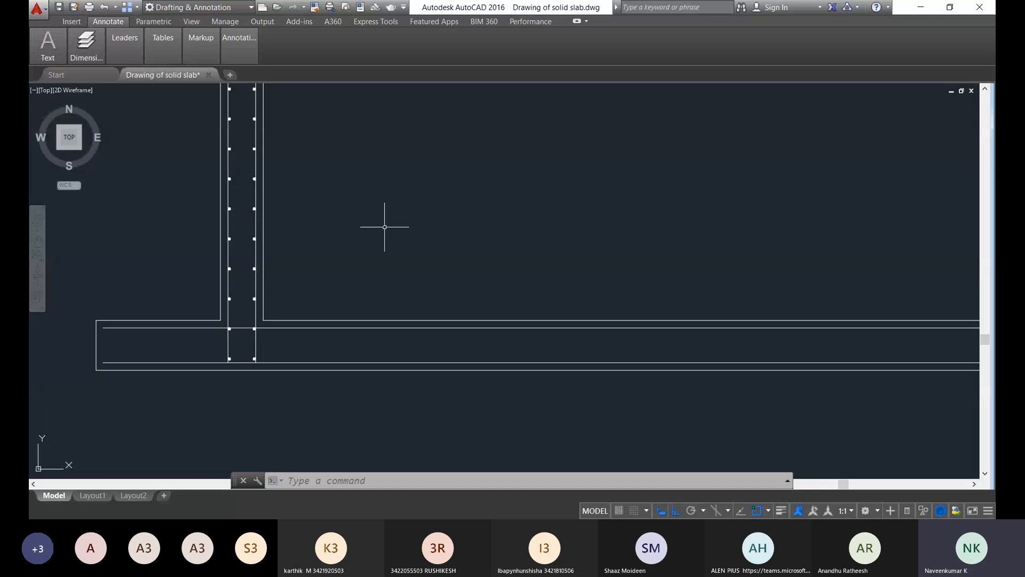
type("d")
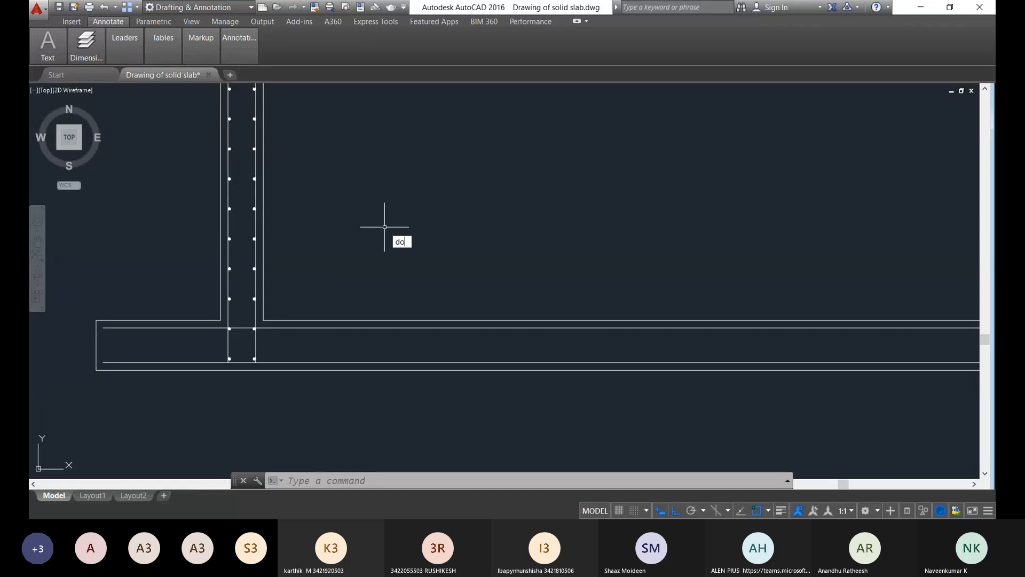
type("o")
key("Return")
left_click(383, 227)
key("Escape")
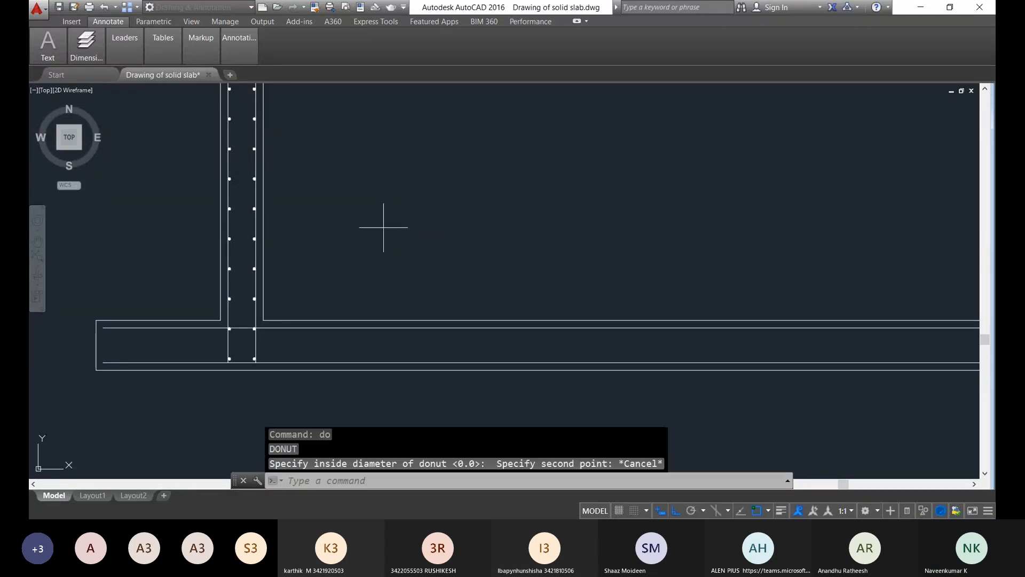
Step: Place a solid donut, inside diameter 0 and outside diameter 10, just beneath the left end of the base slab's upper reinforcement line
type("do")
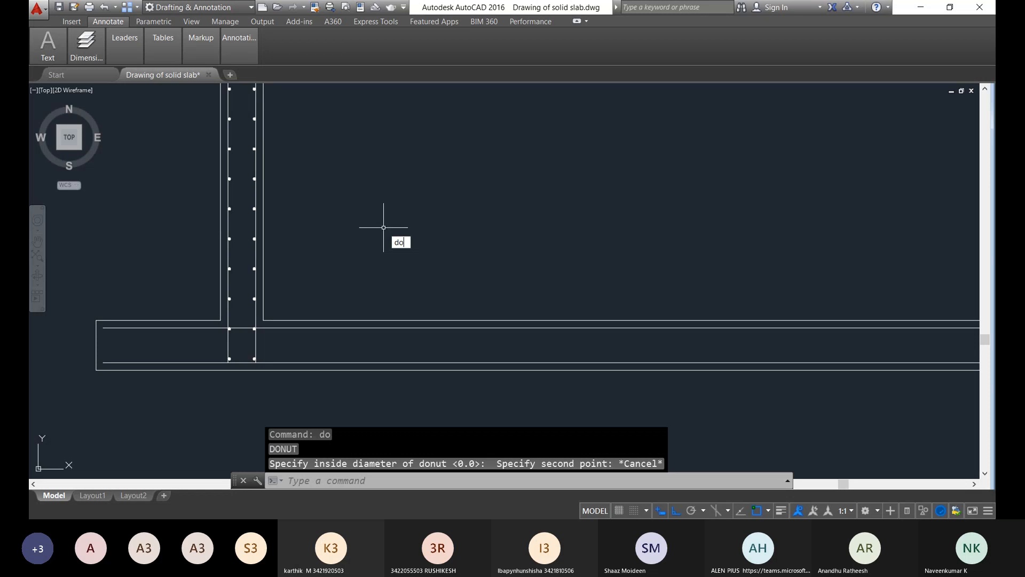
key("Return")
key("Return")
key("Return")
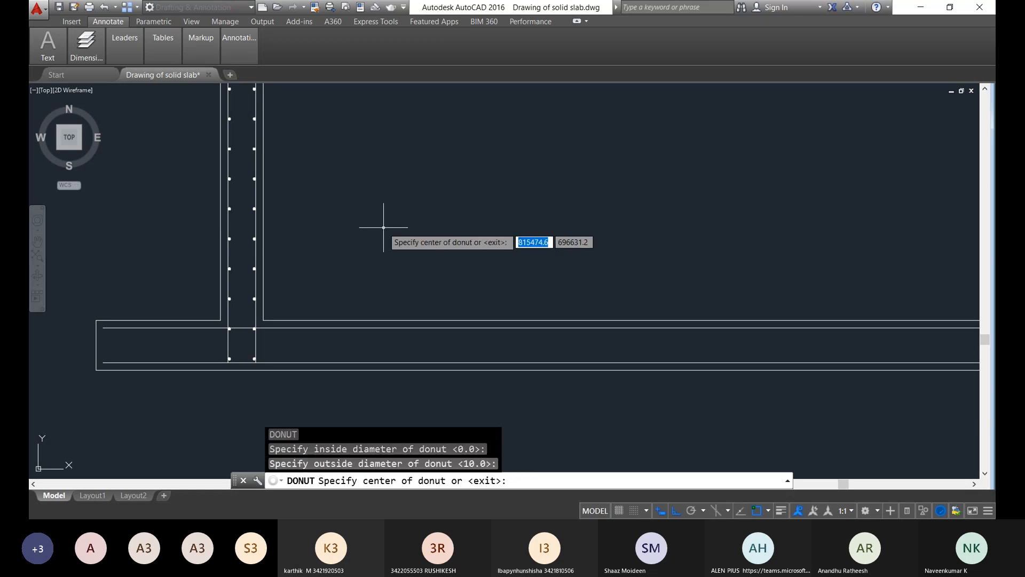
scroll(172, 259, "up", 4)
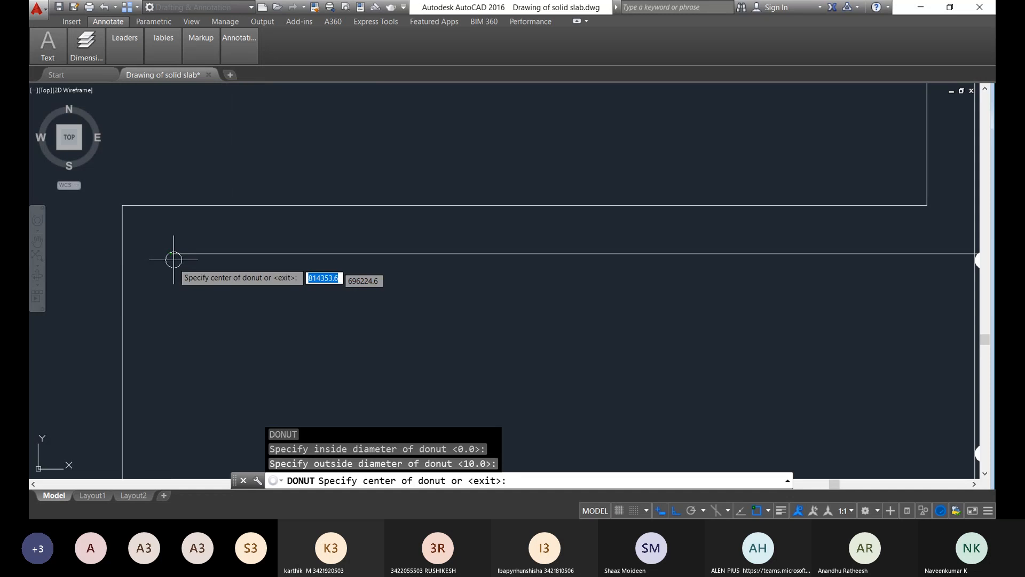
scroll(176, 251, "up", 4)
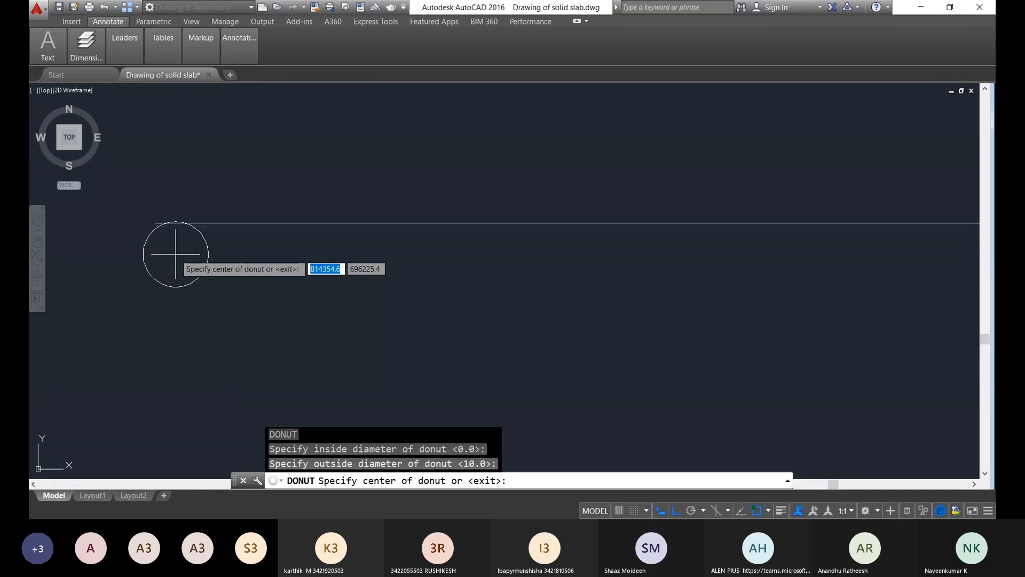
left_click(174, 256)
scroll(176, 257, "down", 5)
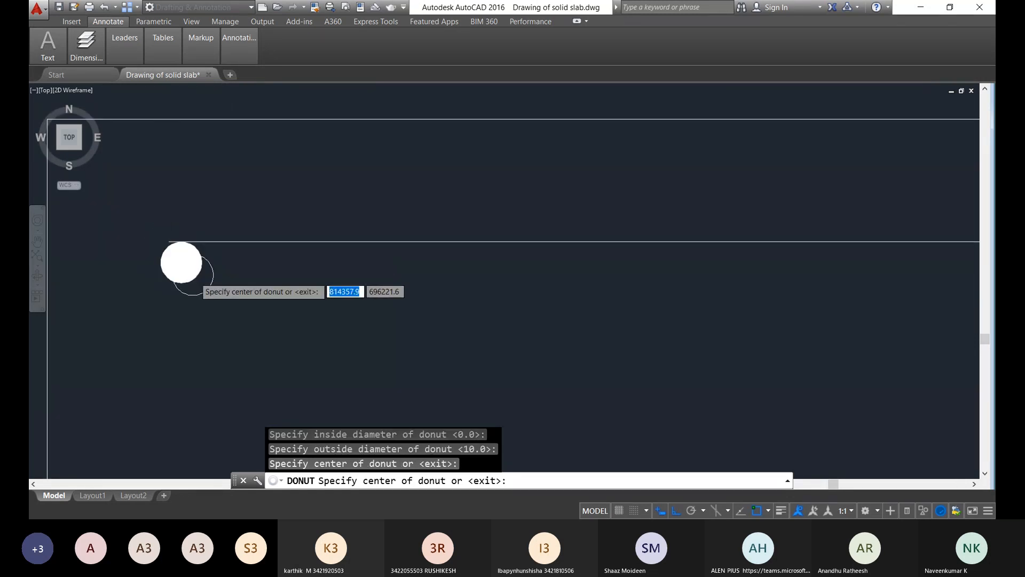
key("Escape")
Step: Create a path array of the new donut along the base slab's upper reinforcement line
scroll(217, 286, "up", 4)
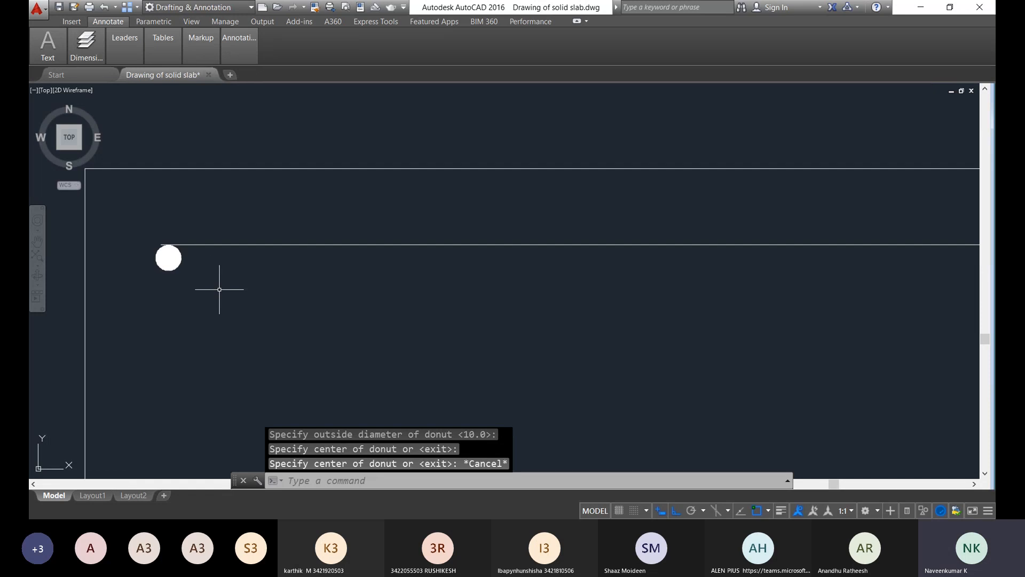
left_click(142, 242)
left_click(137, 237)
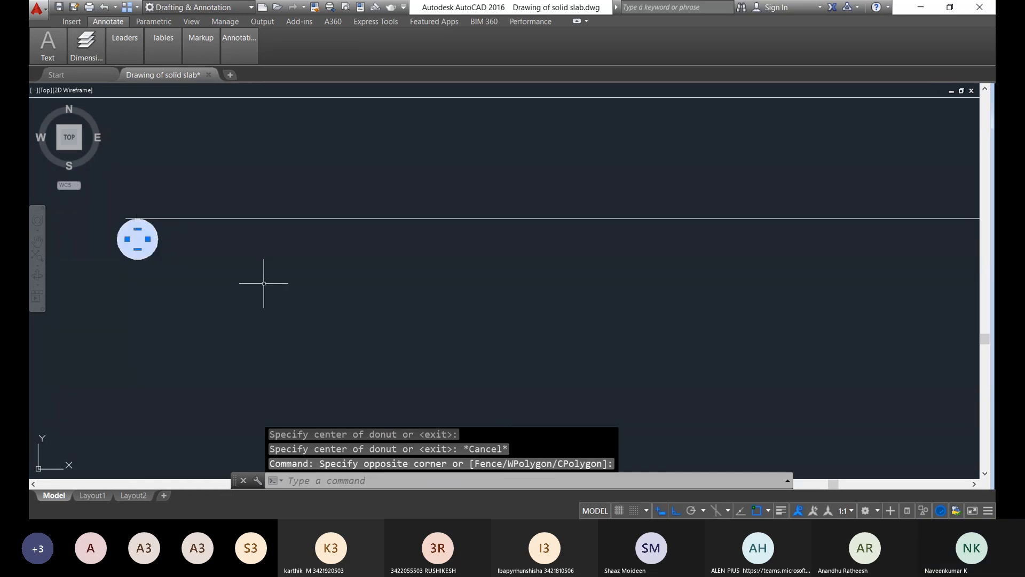
type("array")
key("Return")
key("Return")
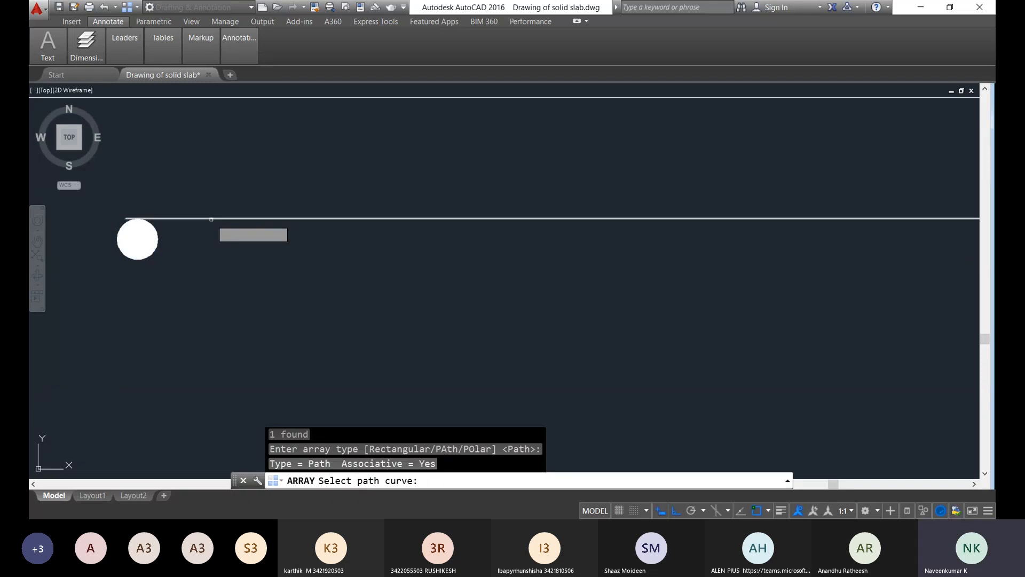
left_click(210, 219)
key("Escape")
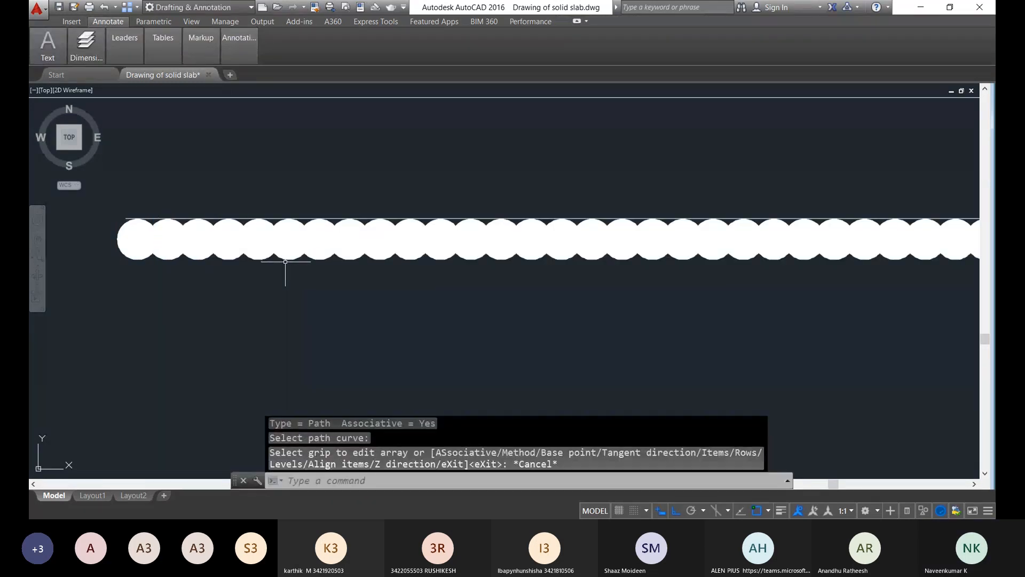
Step: Set the item spacing of the upper reinforcement line's donut array to 120
left_click(371, 254)
left_click(335, 239)
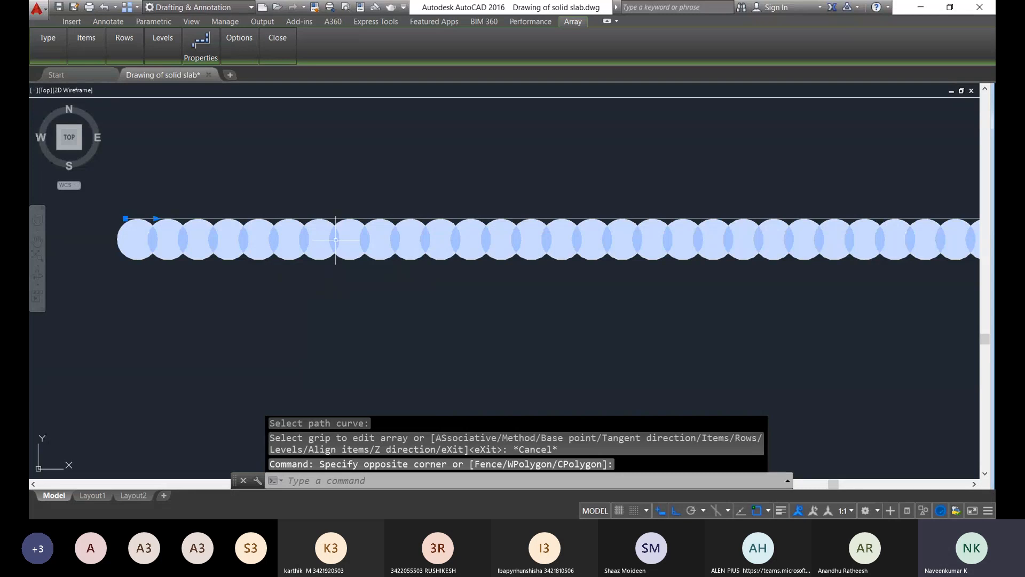
right_click(335, 240)
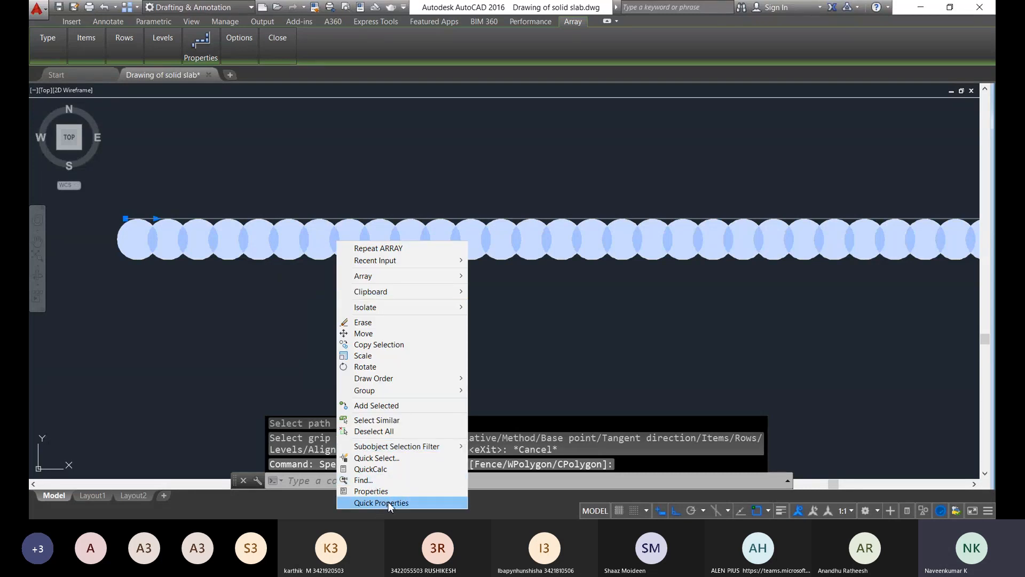
left_click(389, 502)
left_click(535, 417)
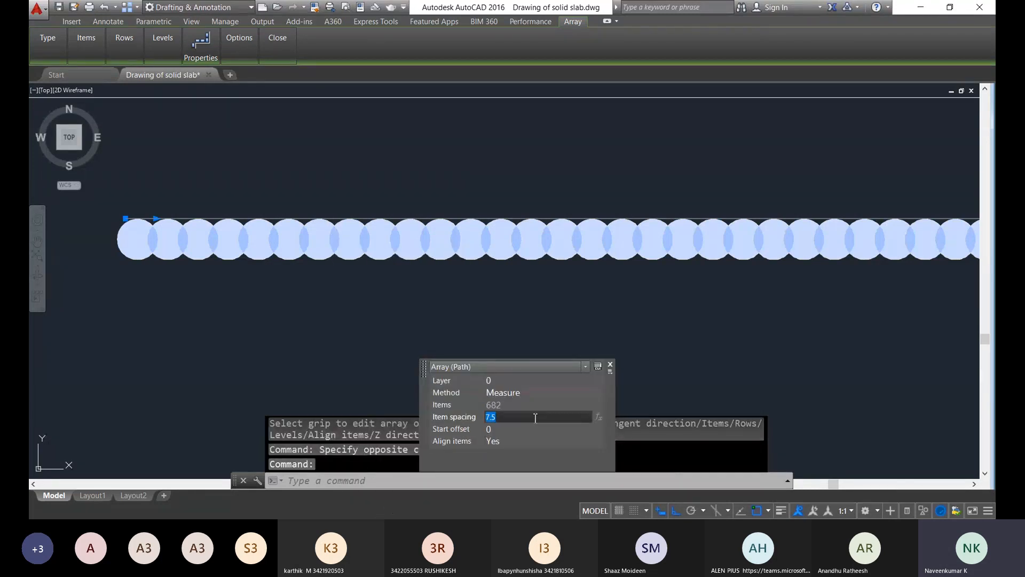
type("120")
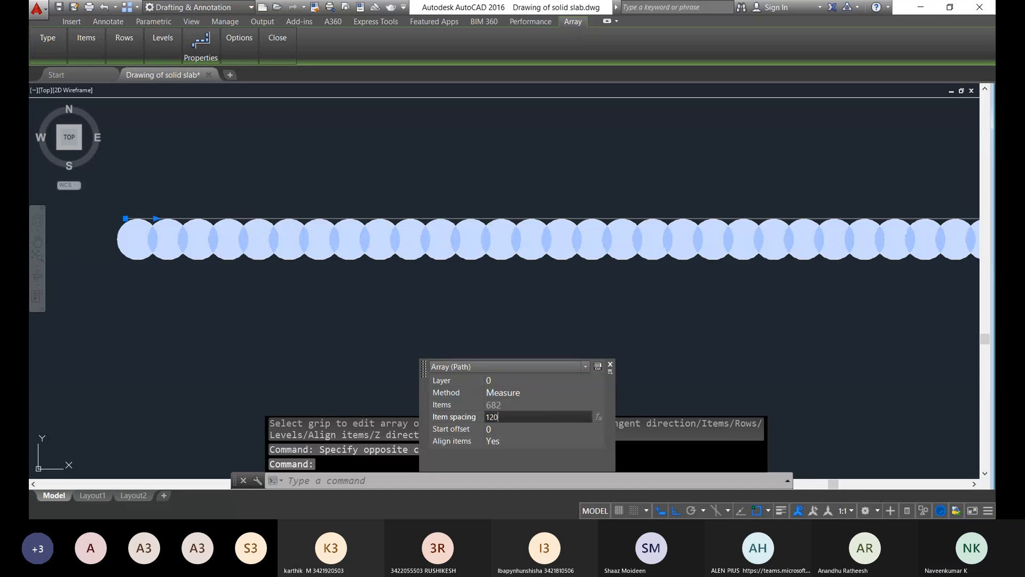
key("Return")
key("Escape")
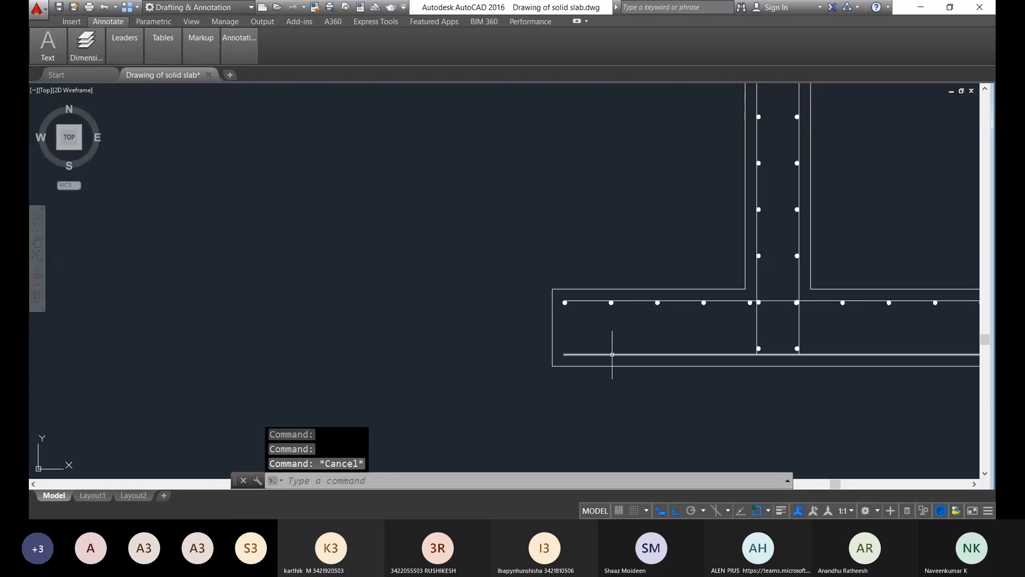
Step: Copy the donut array straight down about 130 units so its bars rest on the base slab's lower reinforcement line
scroll(612, 354, "down", 4)
scroll(552, 294, "up", 10)
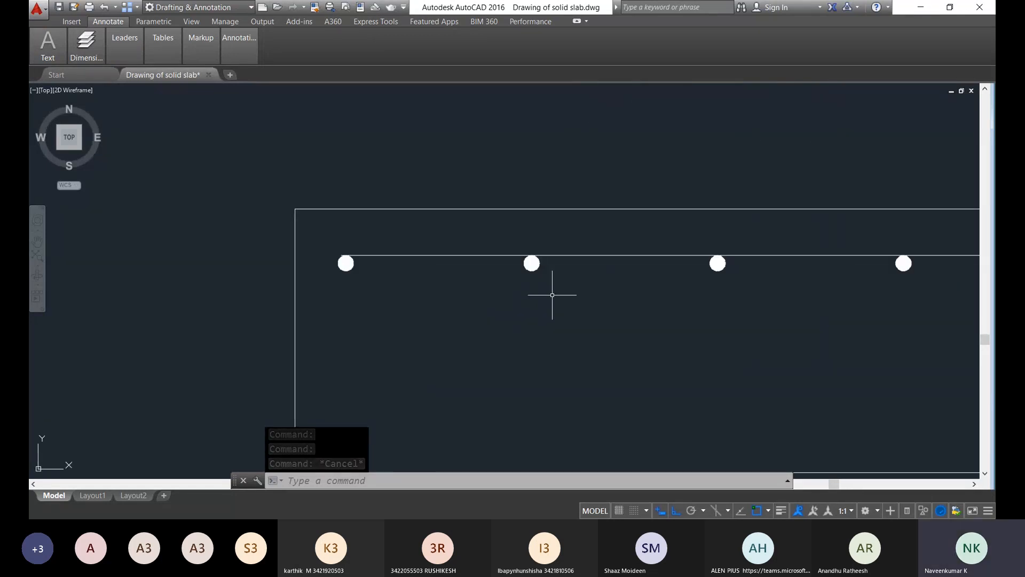
left_click(552, 295)
left_click(507, 255)
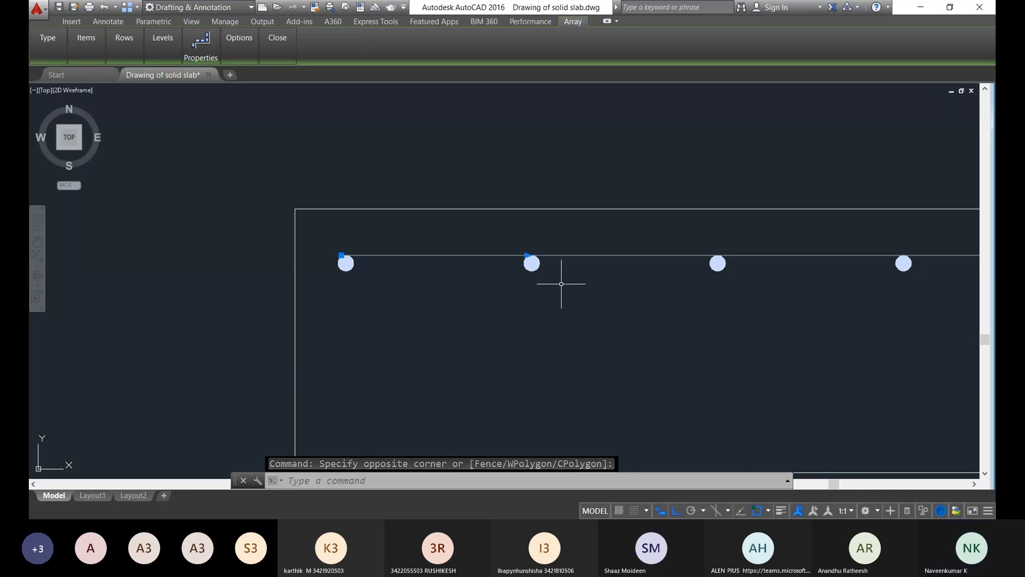
type("co")
key("Return")
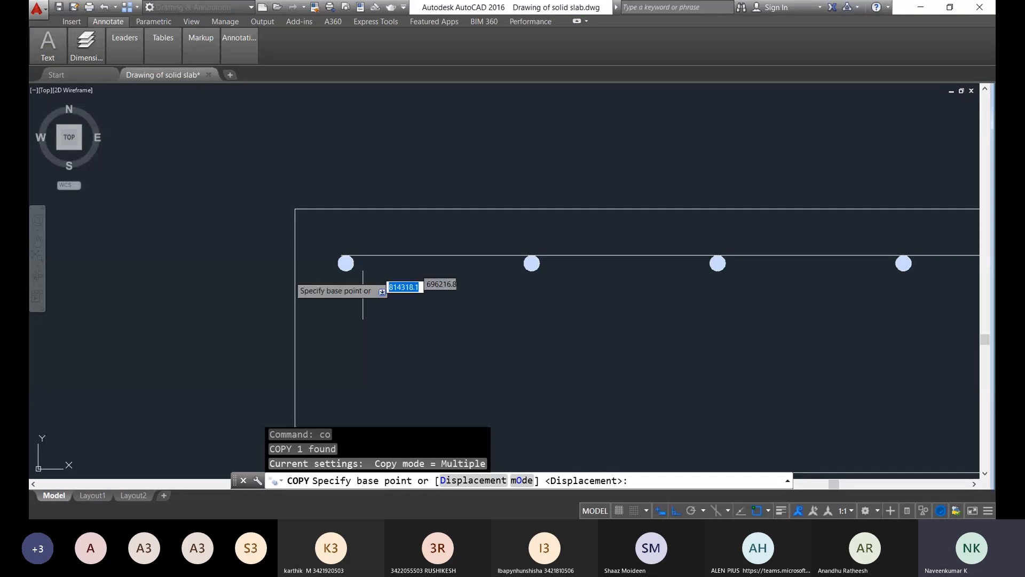
scroll(328, 258, "up", 4)
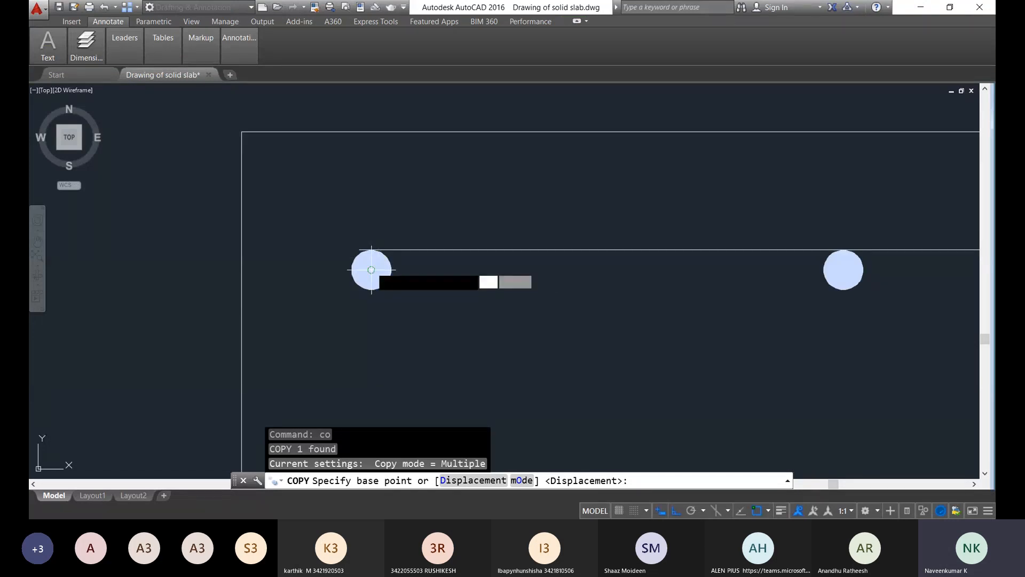
left_click(371, 270)
scroll(375, 328, "down", 4)
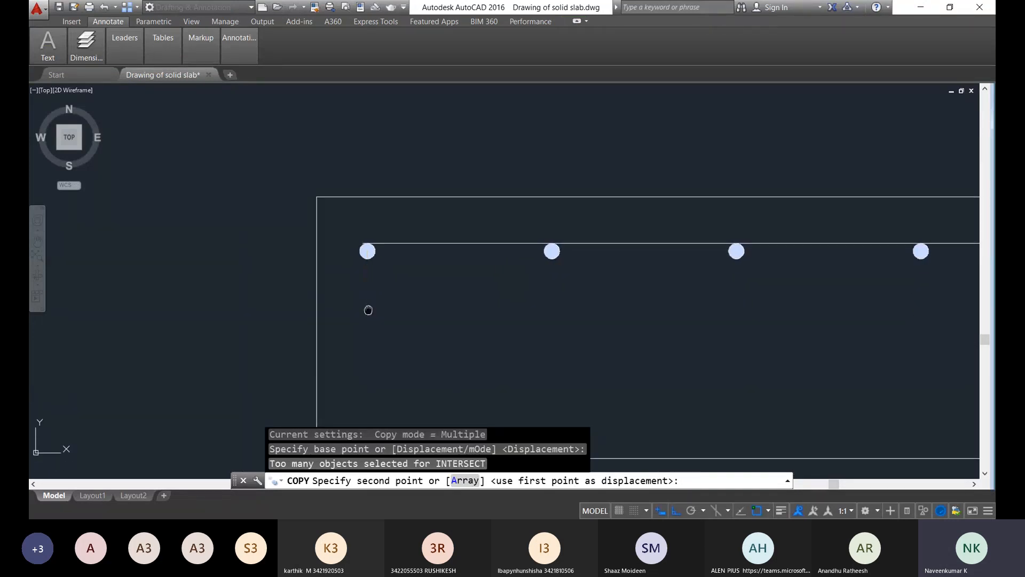
scroll(384, 246, "down", 2)
scroll(411, 230, "up", 8)
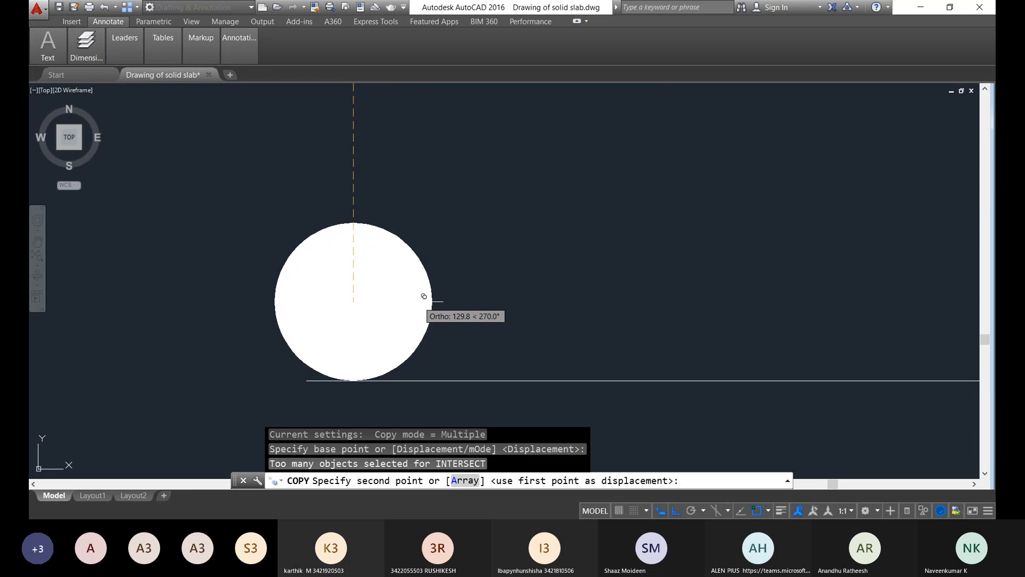
left_click(418, 301)
key("Escape")
Step: Chamfer the inner corner between the left wall and the base slab's top edge with 25 by 25 distances
scroll(662, 279, "down", 12)
middle_click_drag(804, 282, 602, 269)
scroll(602, 269, "down", 2)
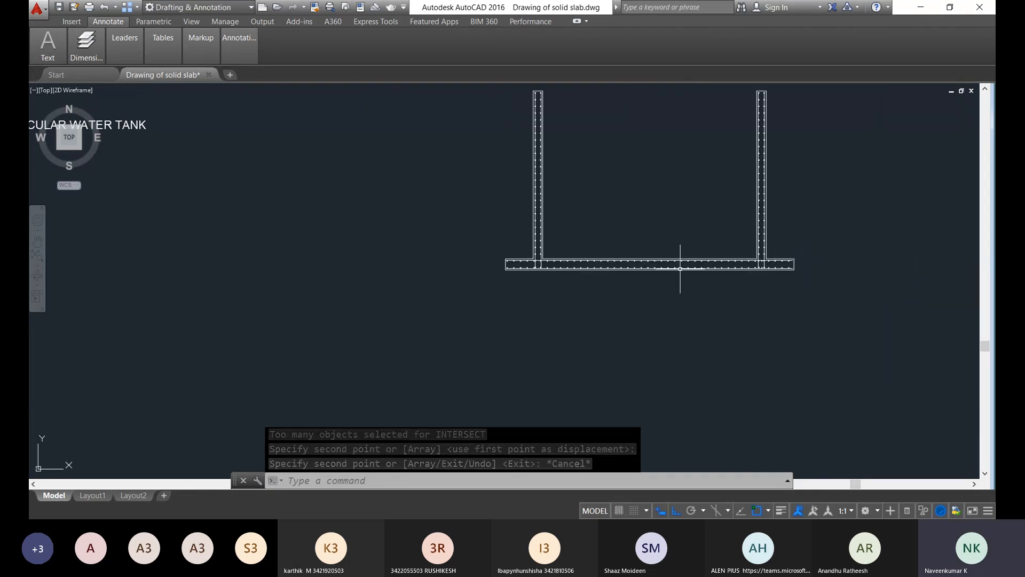
scroll(583, 298, "up", 12)
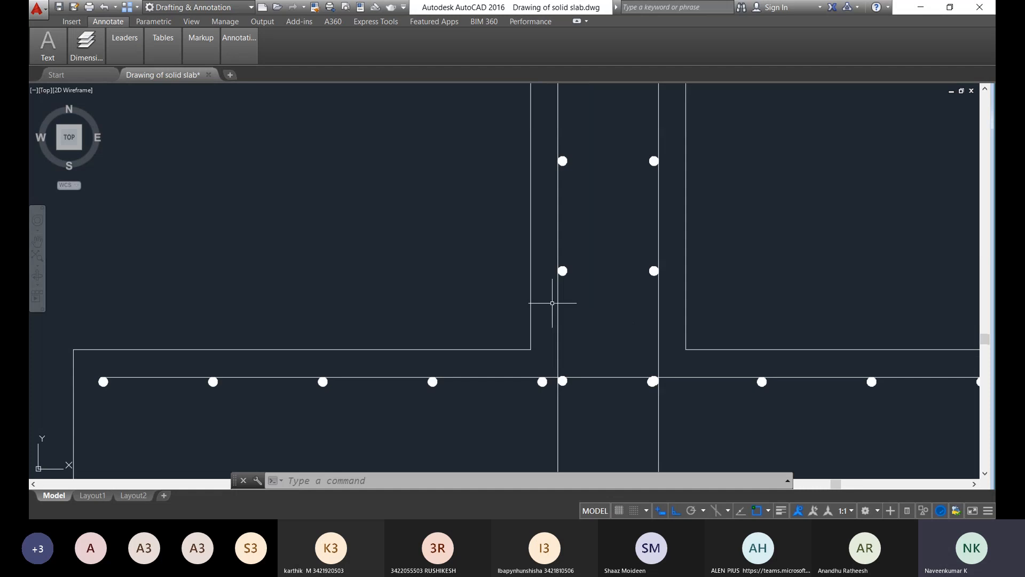
middle_click_drag(715, 321, 558, 263)
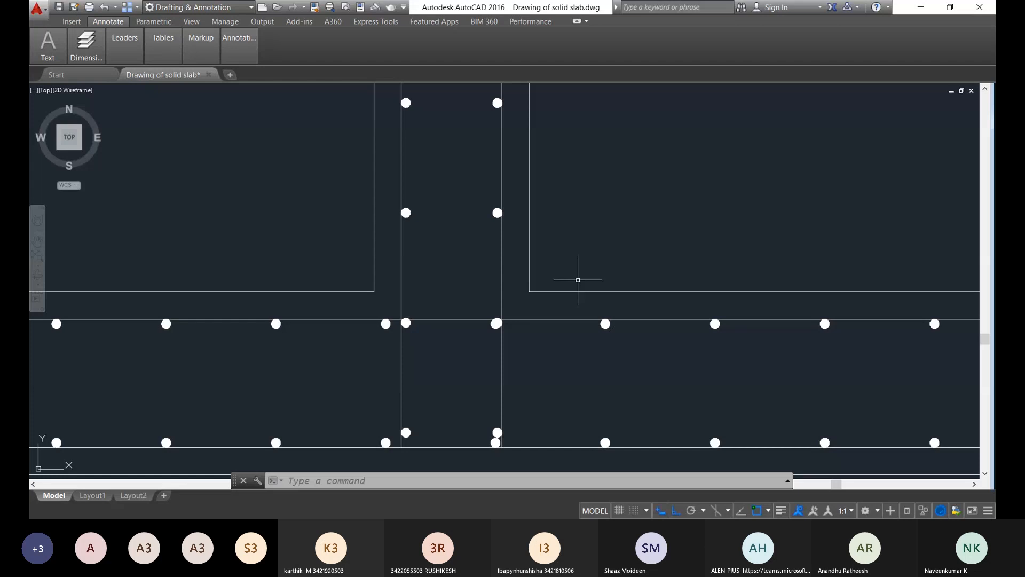
type("chamfer")
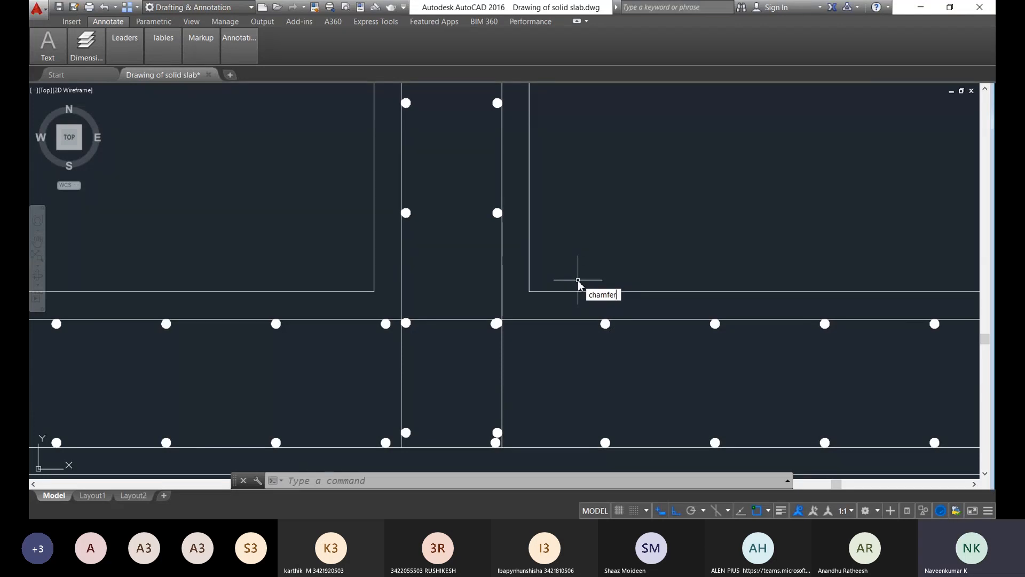
key("Return")
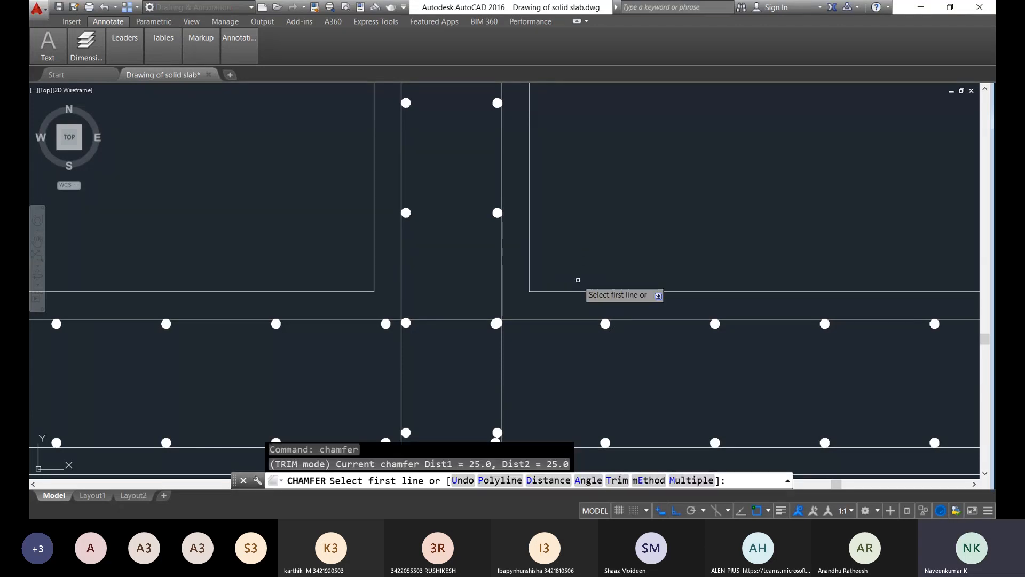
left_click(529, 263)
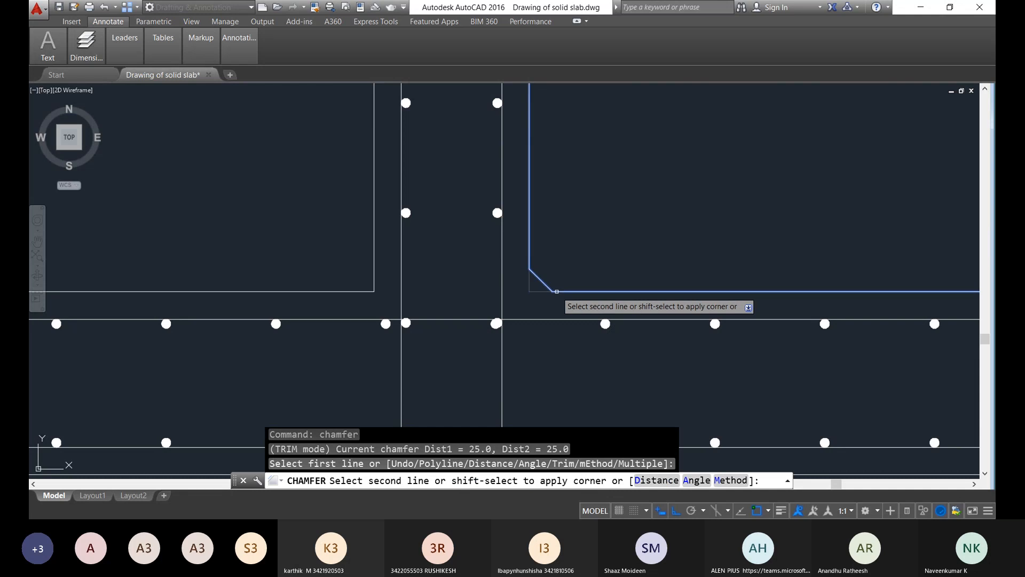
left_click(561, 292)
Step: Chamfer the inner corner between the right wall and the base slab's top edge with 25 by 25 distances
scroll(631, 259, "down", 5)
middle_click_drag(881, 275, 512, 286)
scroll(563, 261, "up", 4)
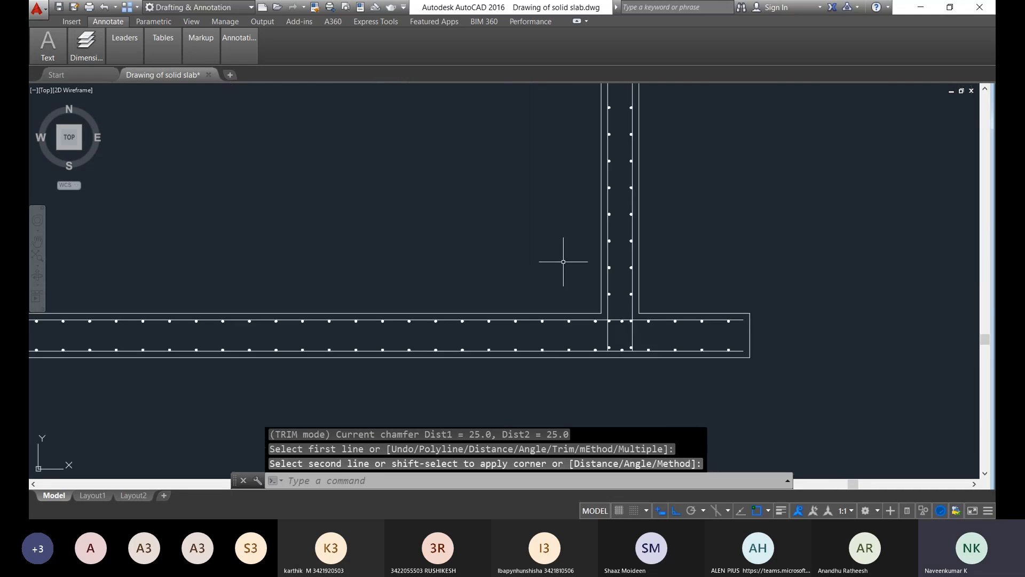
right_click(563, 261)
left_click(584, 269)
scroll(601, 299, "up", 6)
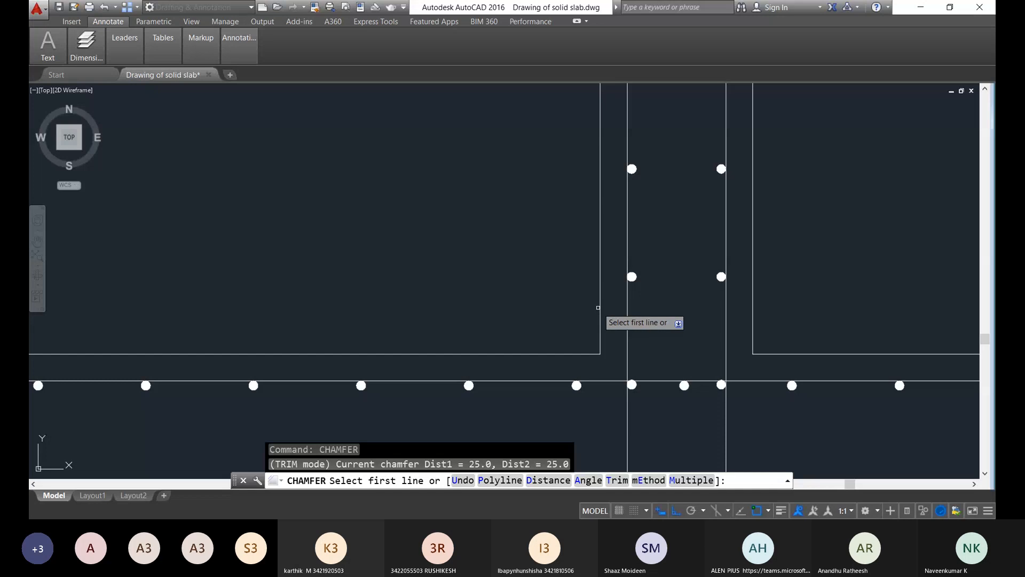
left_click(599, 307)
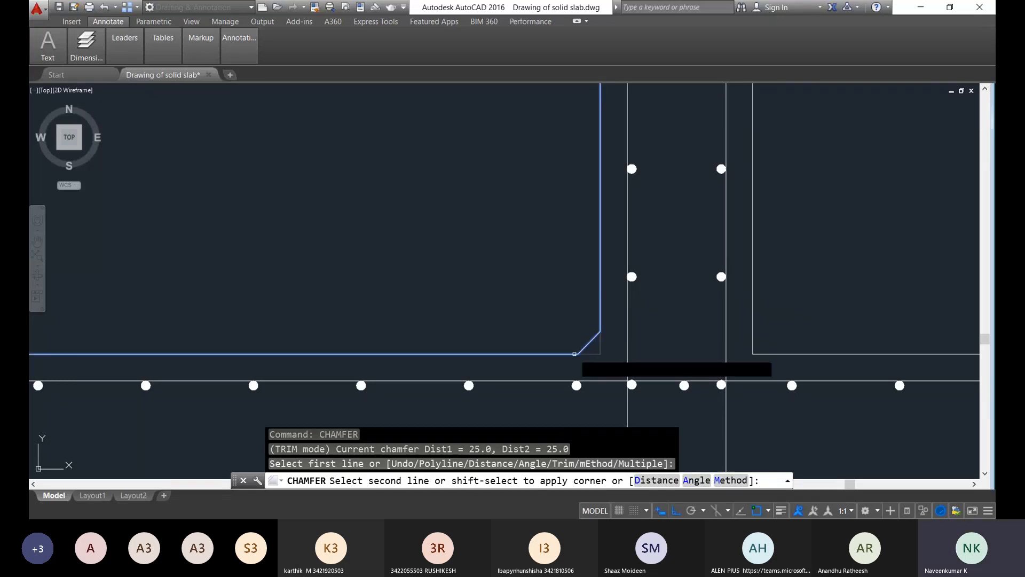
left_click(574, 354)
scroll(612, 296, "down", 14)
middle_click_drag(507, 295, 500, 296)
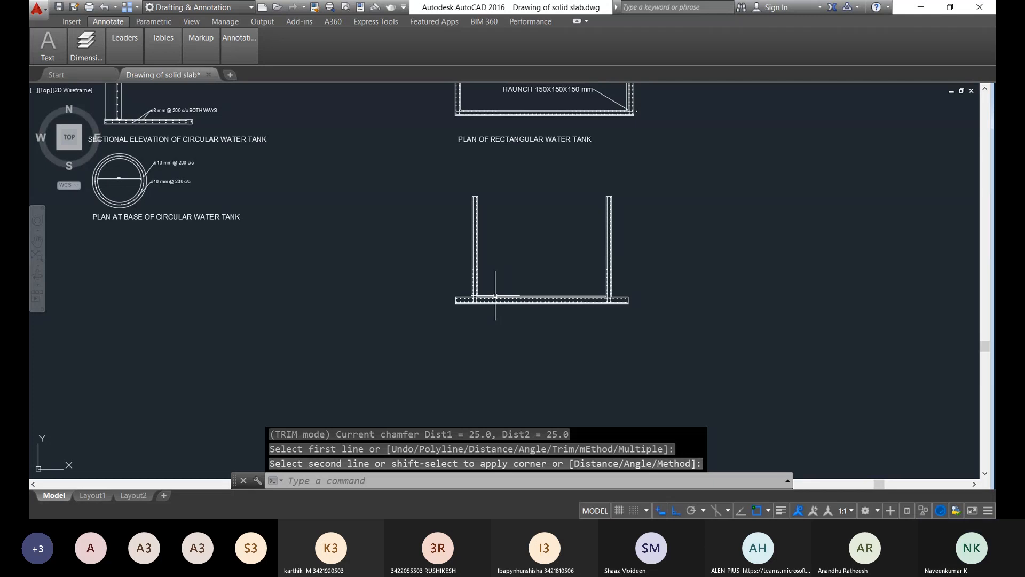
left_click(485, 337)
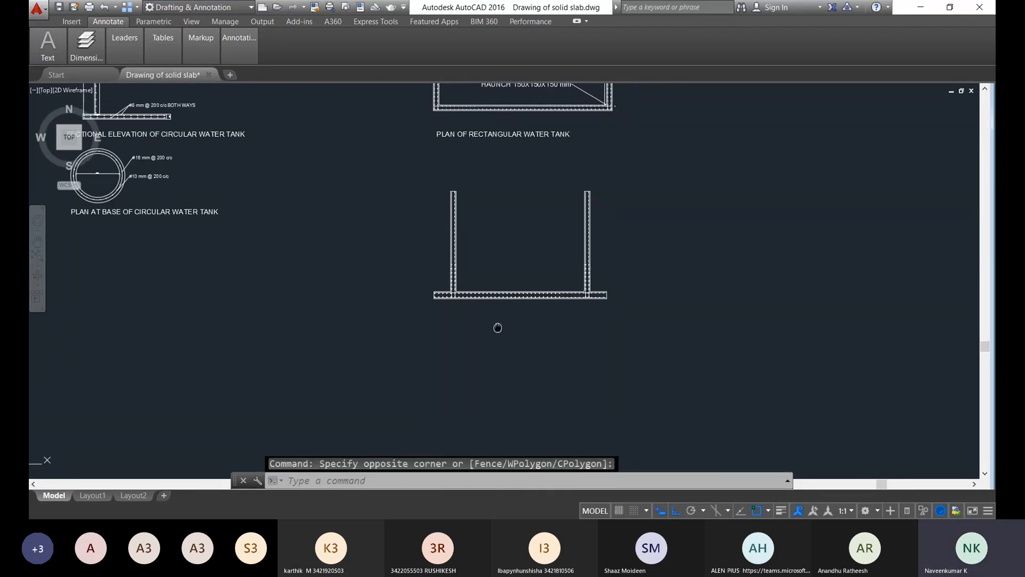
scroll(489, 329, "down", 2)
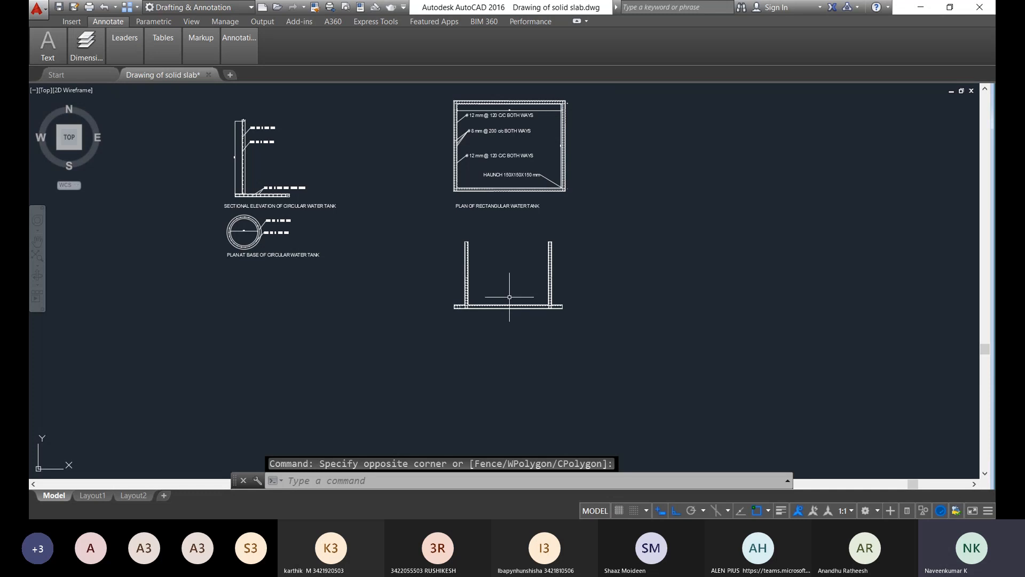
middle_click_drag(509, 297, 512, 302)
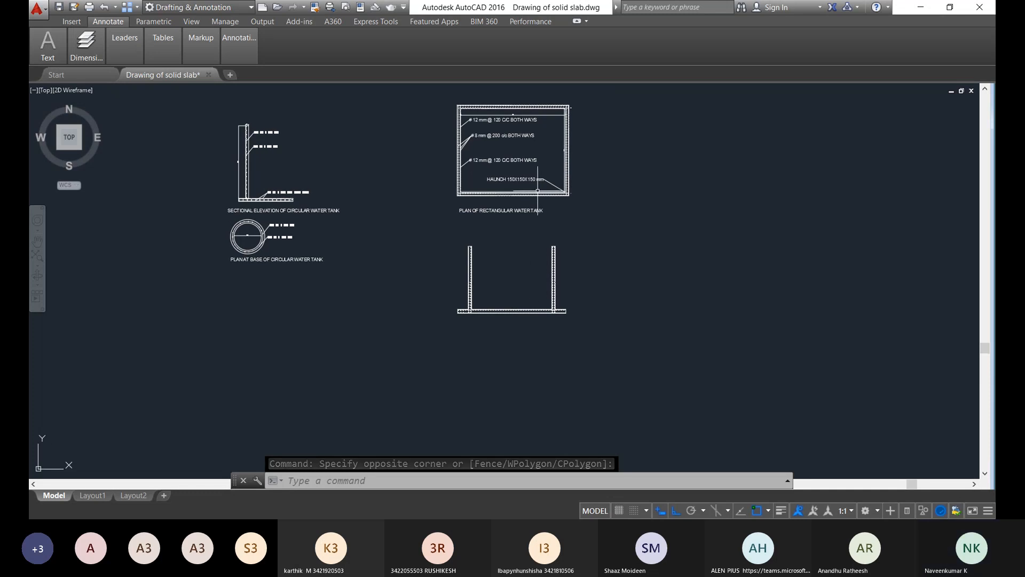
Step: Copy the plan's "# 8 mm @ 200 c/c BOTH WAYS" and lower "# 12 mm @ 120 C/C BOTH WAYS" leader notes onto the sectional elevation's left wall
scroll(538, 190, "up", 2)
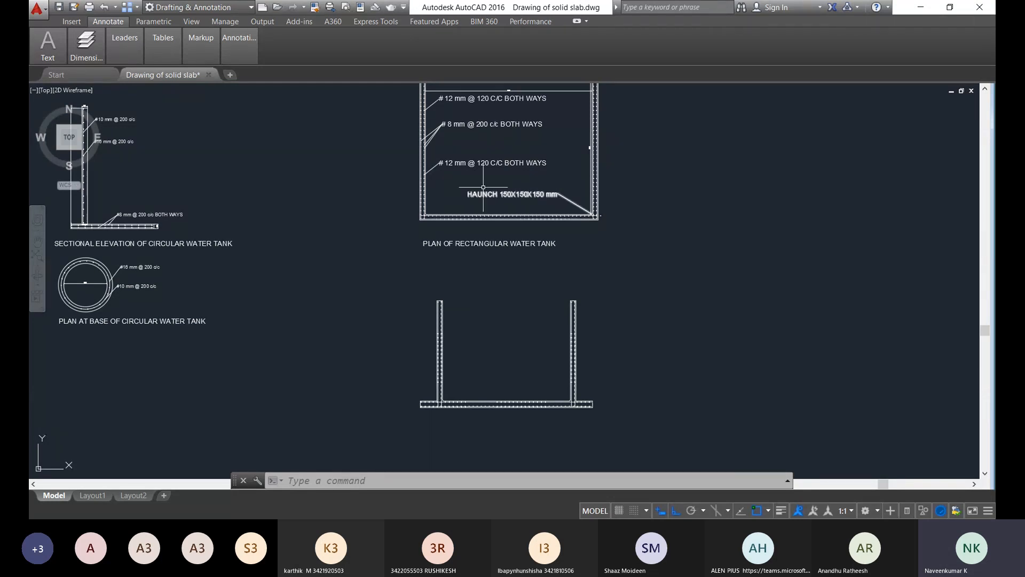
middle_click_drag(461, 130, 468, 151)
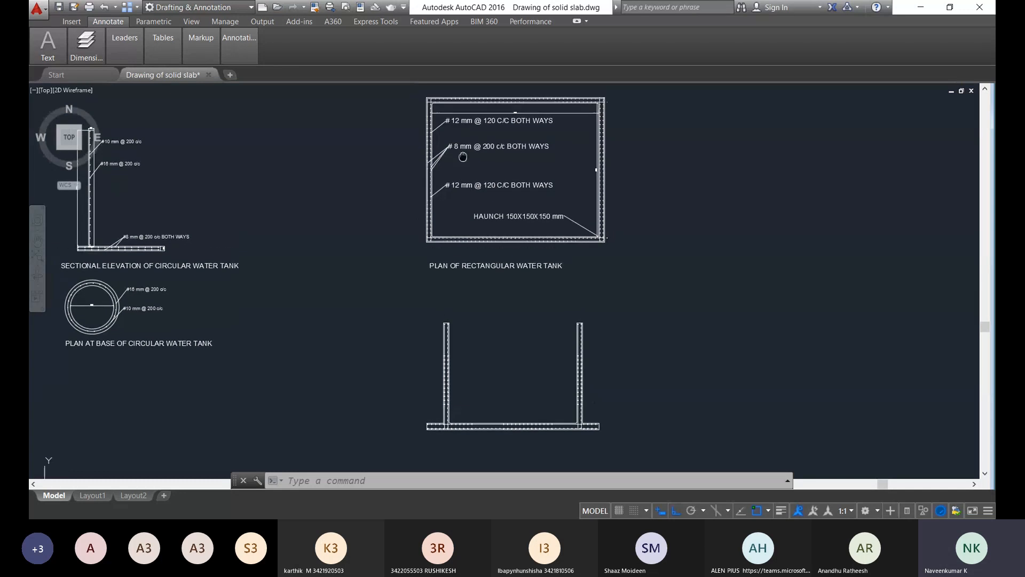
scroll(468, 151, "up", 2)
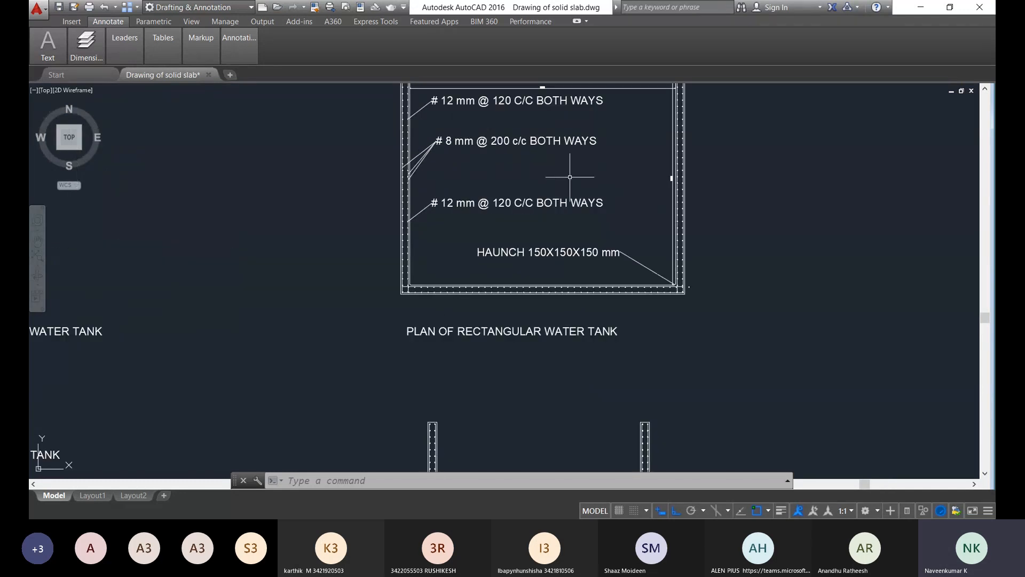
left_click(520, 213)
left_click(811, 227)
type("co")
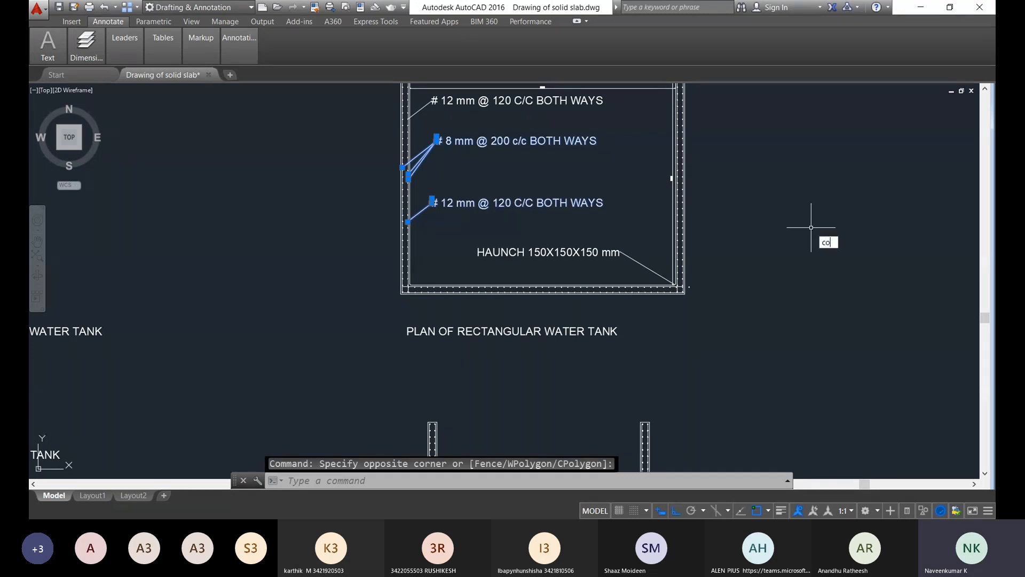
key("Return")
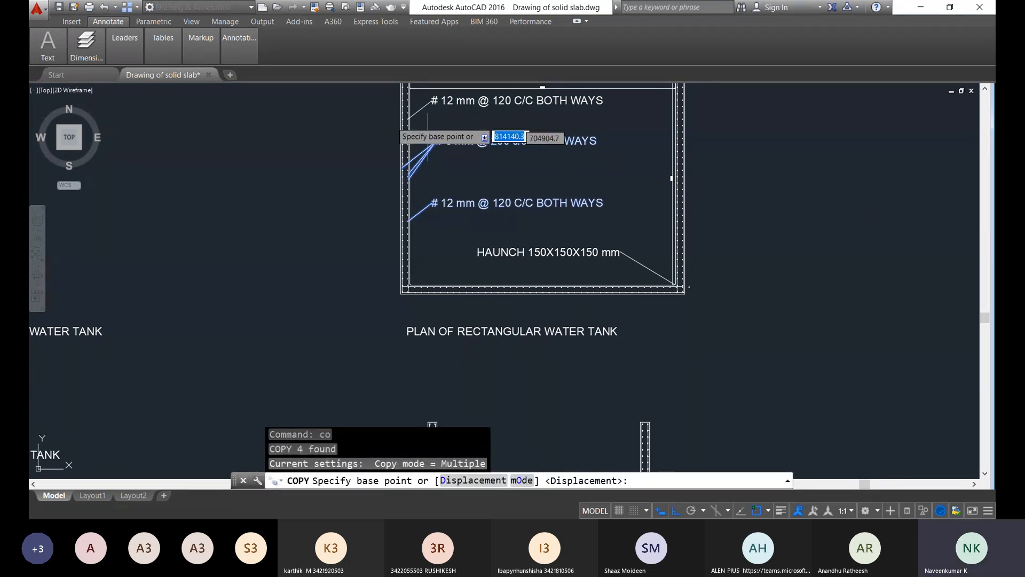
scroll(406, 173, "up", 4)
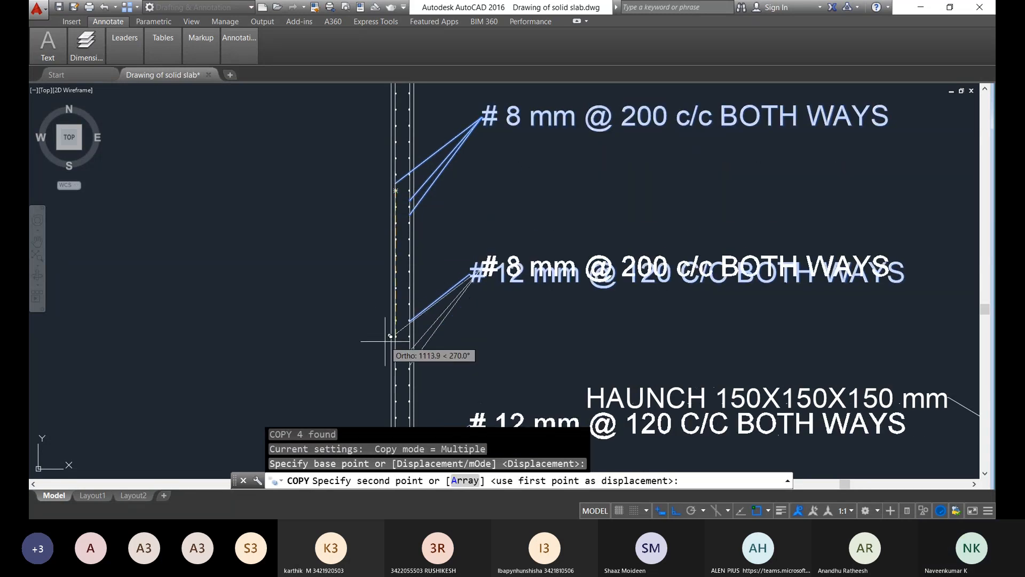
scroll(395, 251, "down", 5)
middle_click_drag(386, 382, 391, 252)
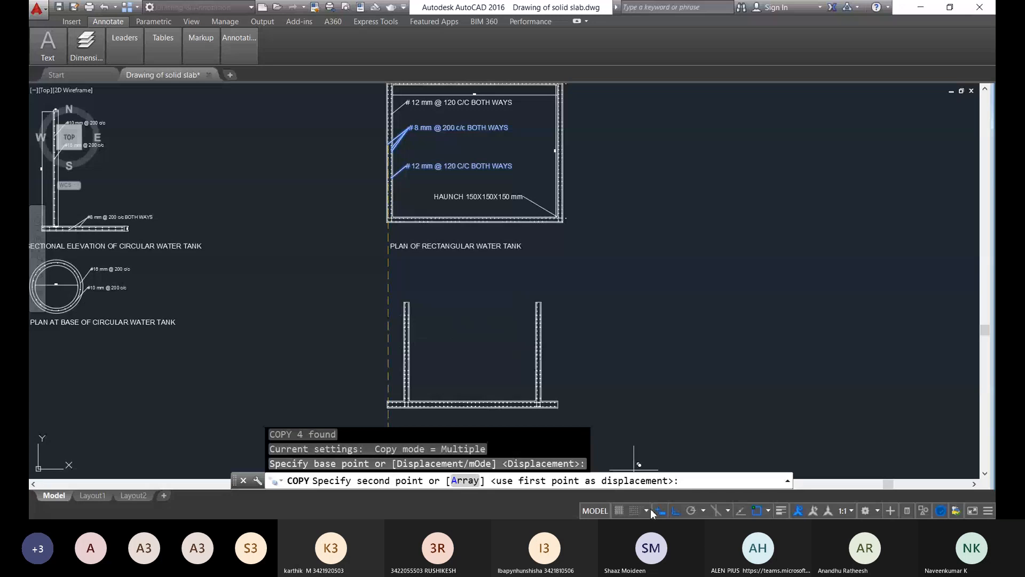
key("F8")
scroll(417, 265, "up", 5)
scroll(417, 265, "up", 2)
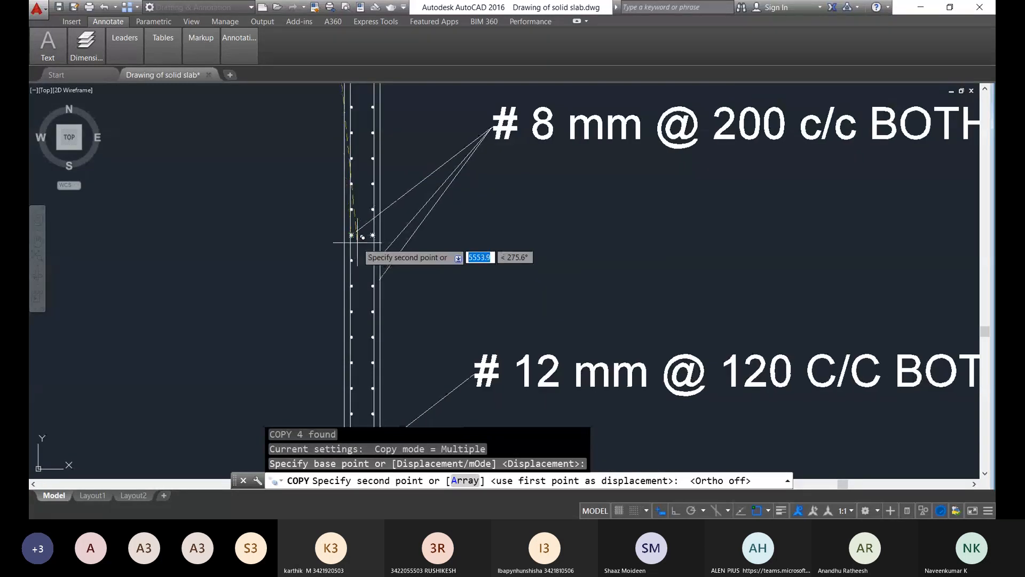
middle_click_drag(356, 243, 351, 269)
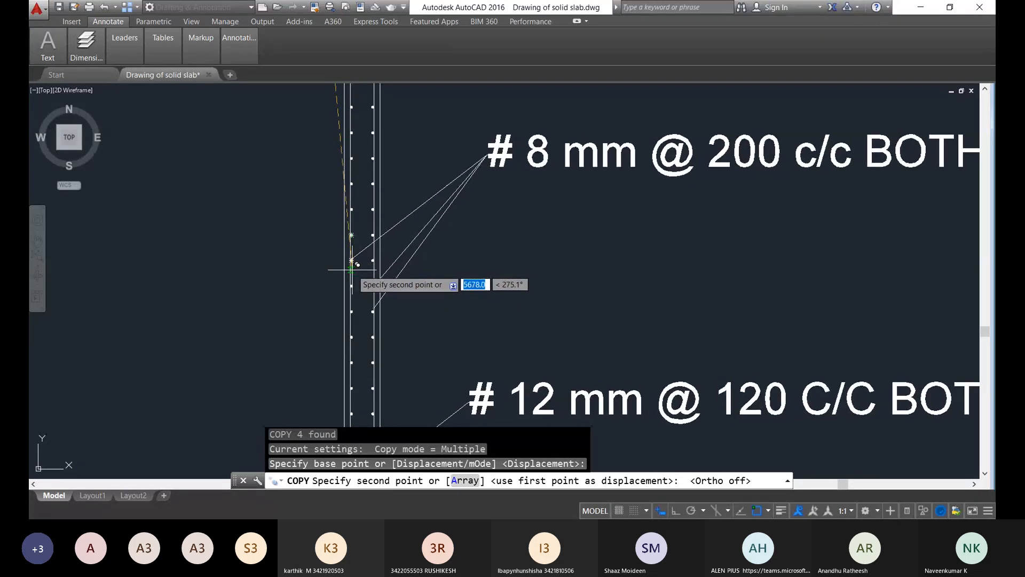
left_click(350, 269)
scroll(351, 269, "down", 5)
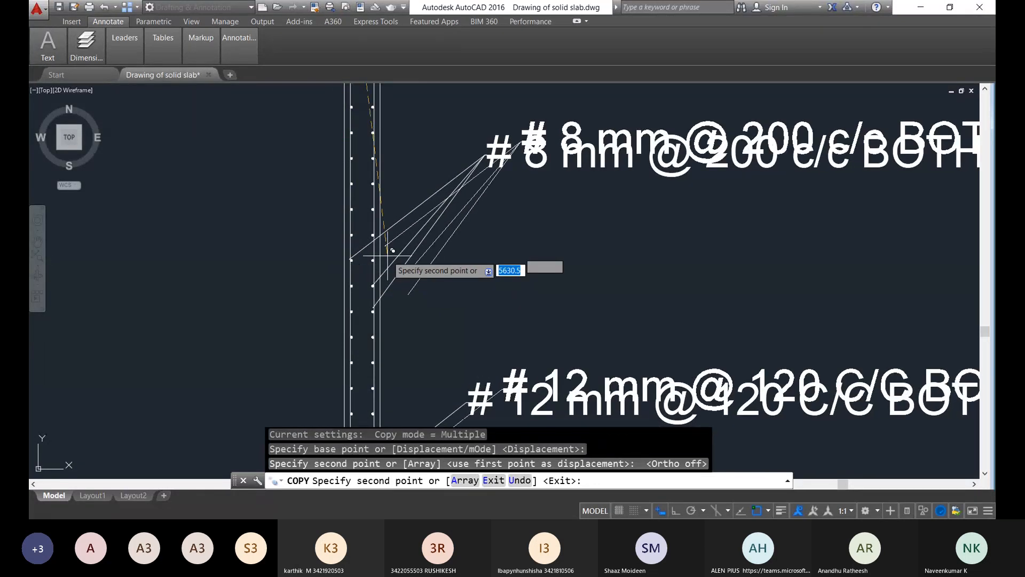
key("Return")
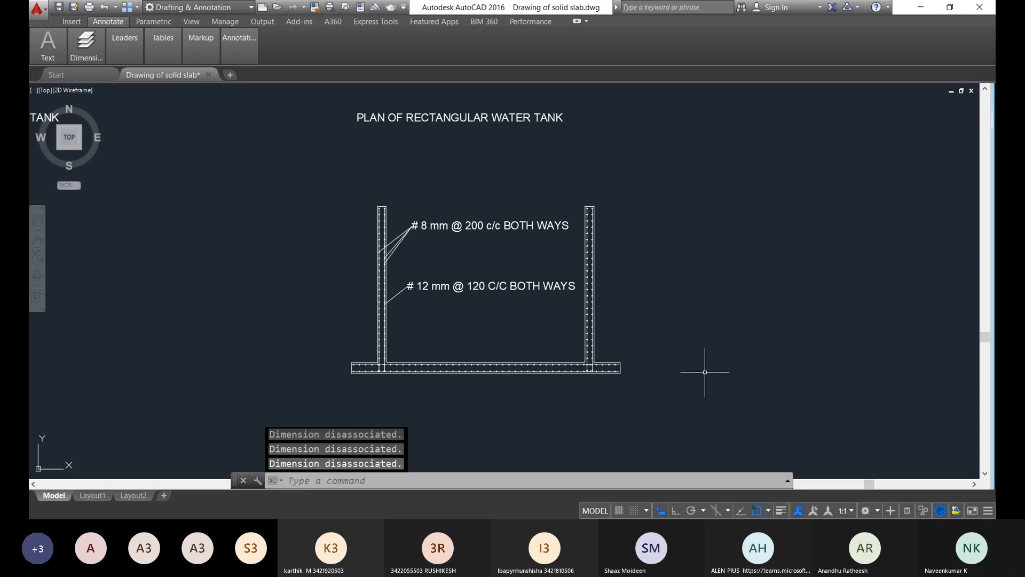
scroll(705, 372, "down", 3)
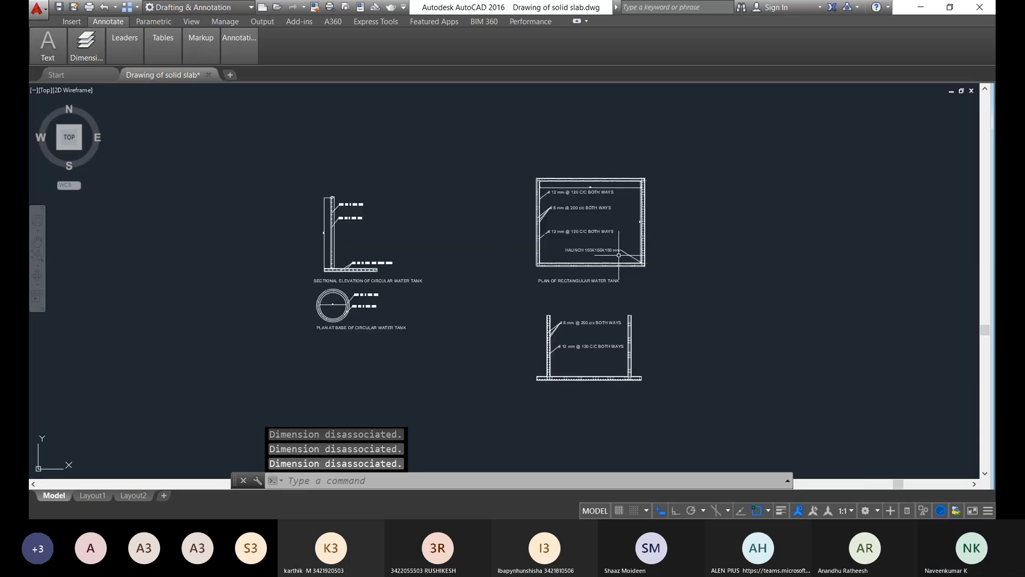
scroll(684, 296, "up", 5)
scroll(684, 296, "up", 3)
left_click(608, 271)
left_click(688, 291)
left_click(759, 306)
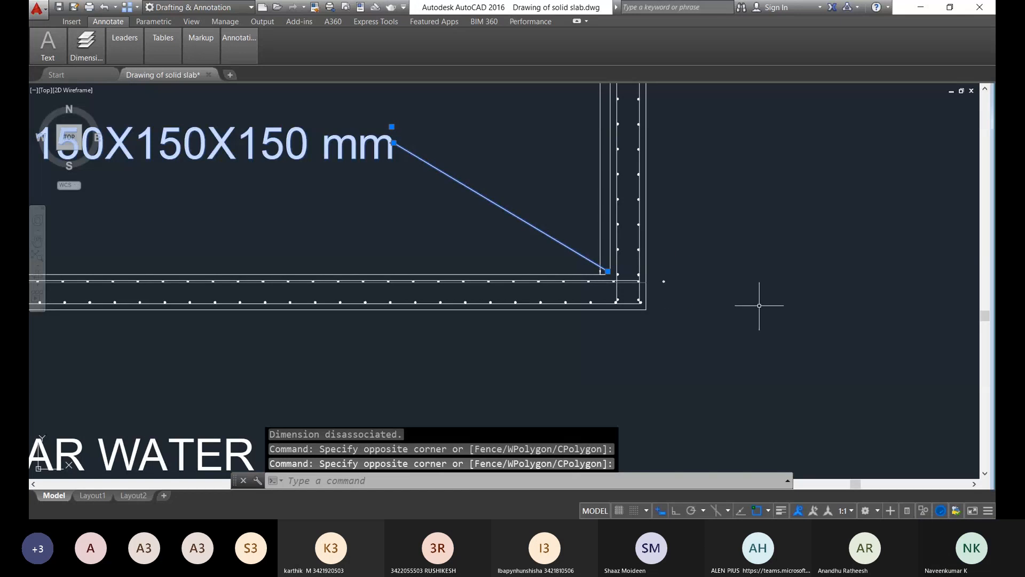
key("Escape")
Step: Copy the plan's "HAUNCH 150X150X150 mm" leader note to the chamfered corner between the elevation's right wall and base slab
scroll(457, 167, "down", 4)
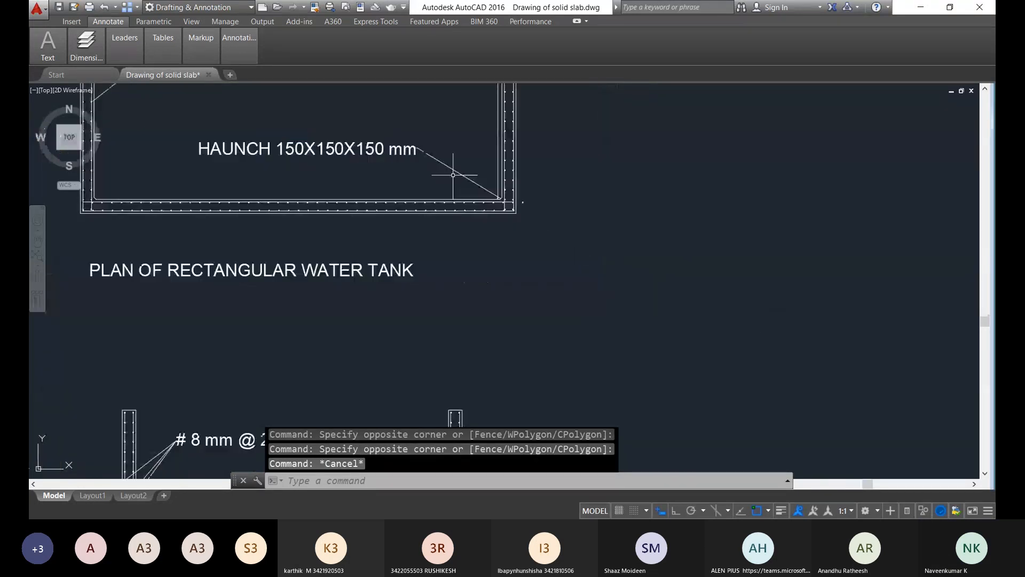
left_click(454, 174)
left_click(401, 148)
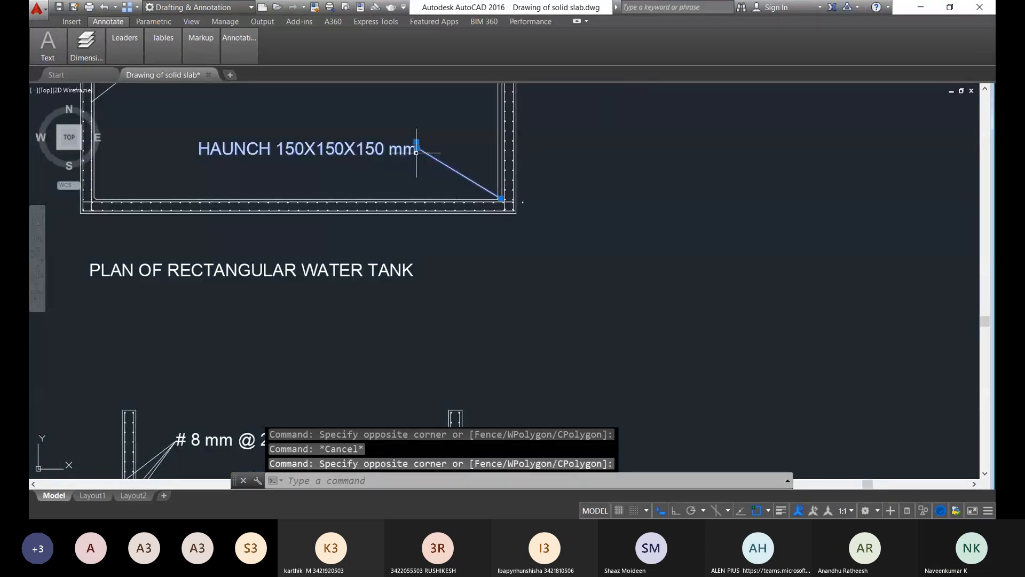
type("co")
key("Return")
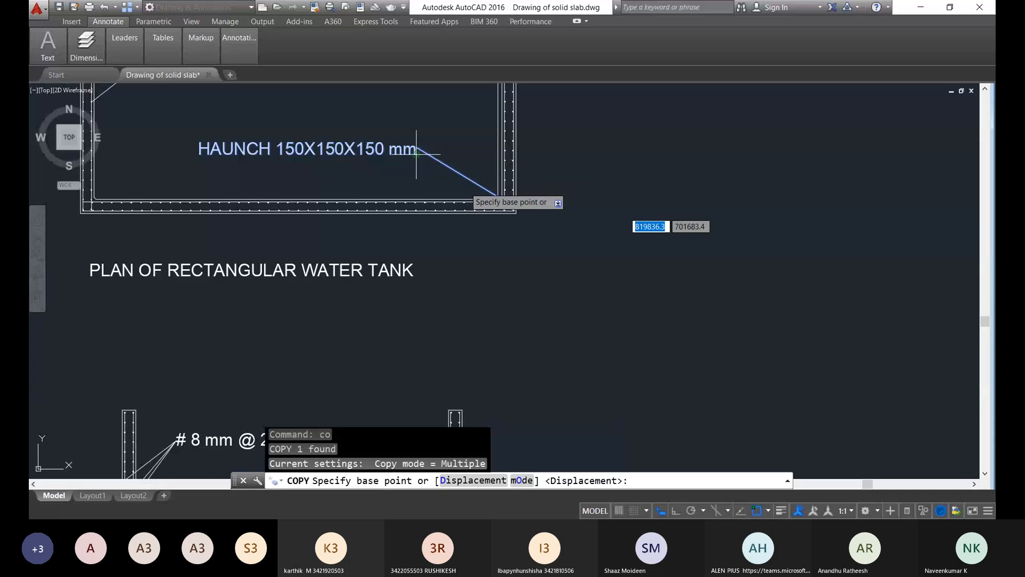
scroll(496, 196, "up", 5)
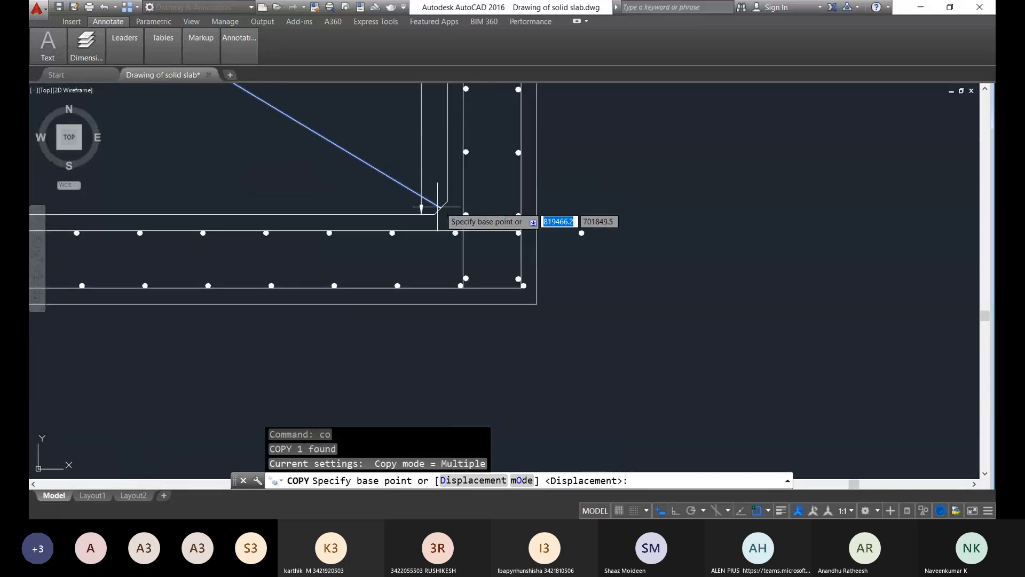
left_click(438, 207)
scroll(402, 376, "down", 5)
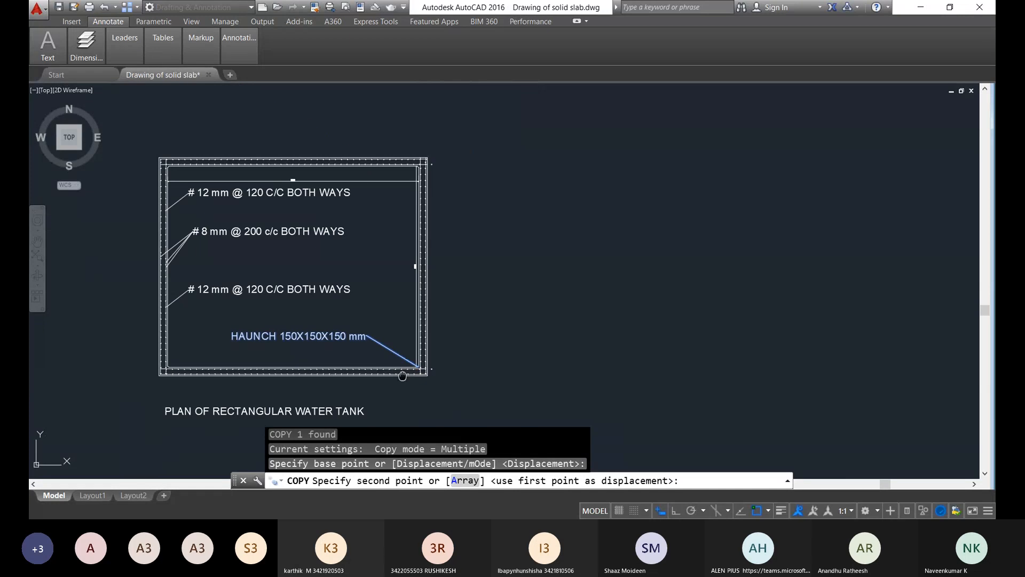
scroll(402, 375, "up", 8)
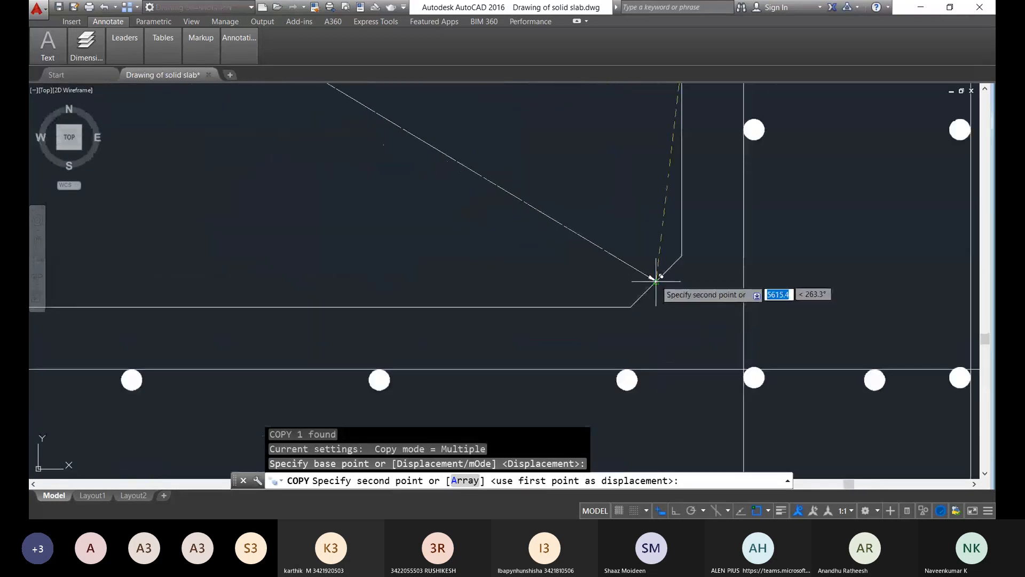
left_click(662, 287)
scroll(625, 283, "down", 3)
scroll(624, 283, "down", 5)
key("Escape")
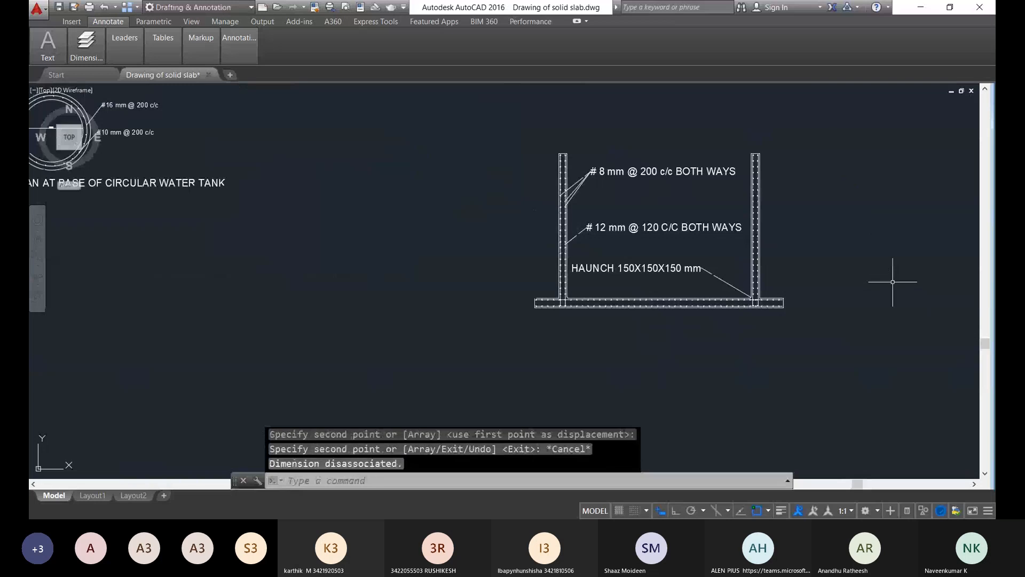
Step: Copy the "PLAN OF RECTANGULAR WATER TANK" title to just below the sectional elevation's base slab
scroll(881, 300, "down", 4)
scroll(850, 309, "up", 2)
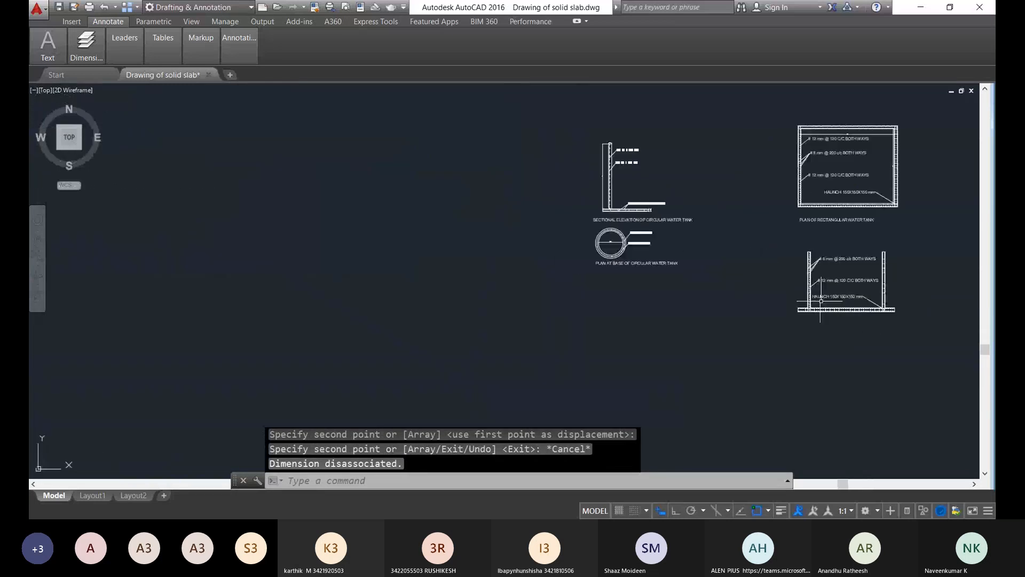
mouse_move(778, 294)
middle_mouse_down()
mouse_move(470, 234)
mouse_move(491, 256)
mouse_move(488, 279)
middle_mouse_up()
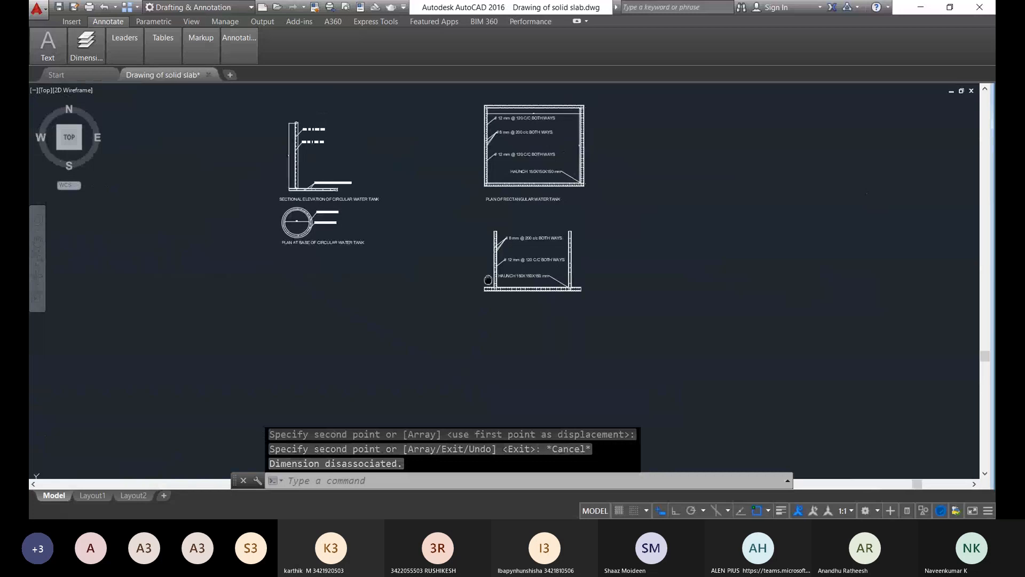
scroll(488, 280, "up", 2)
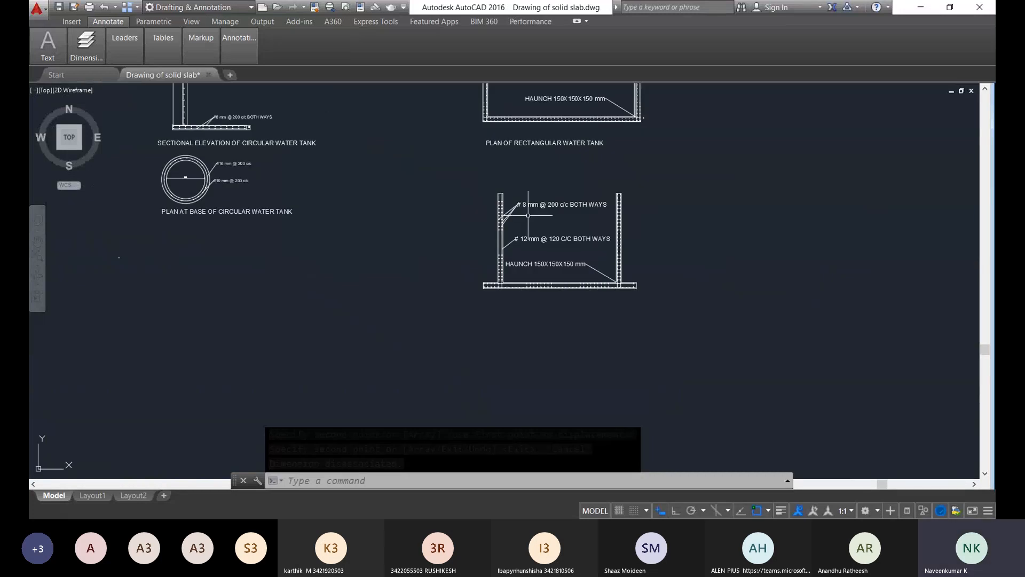
middle_click_drag(528, 215, 548, 351)
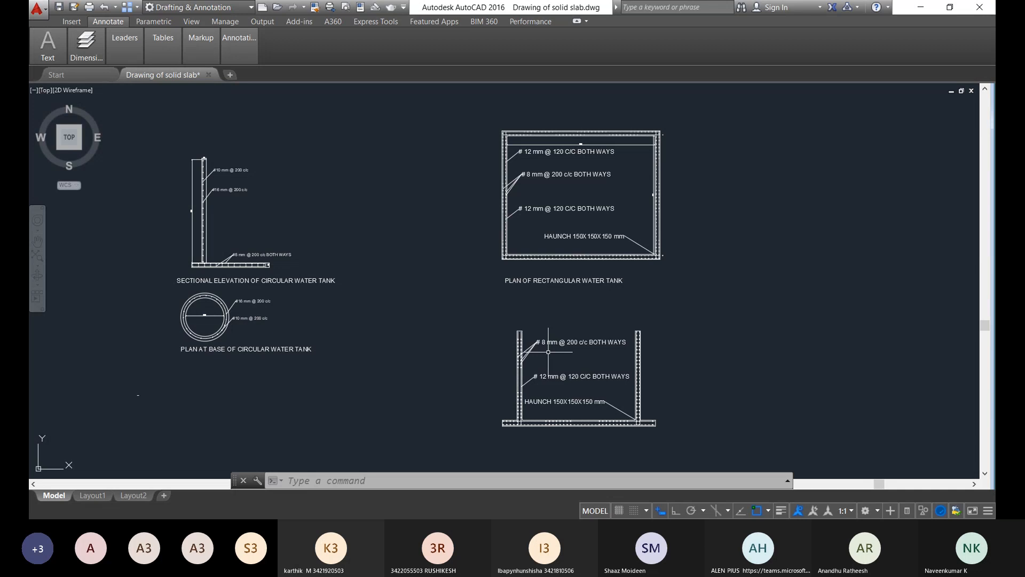
left_click(548, 281)
type("co")
key("Return")
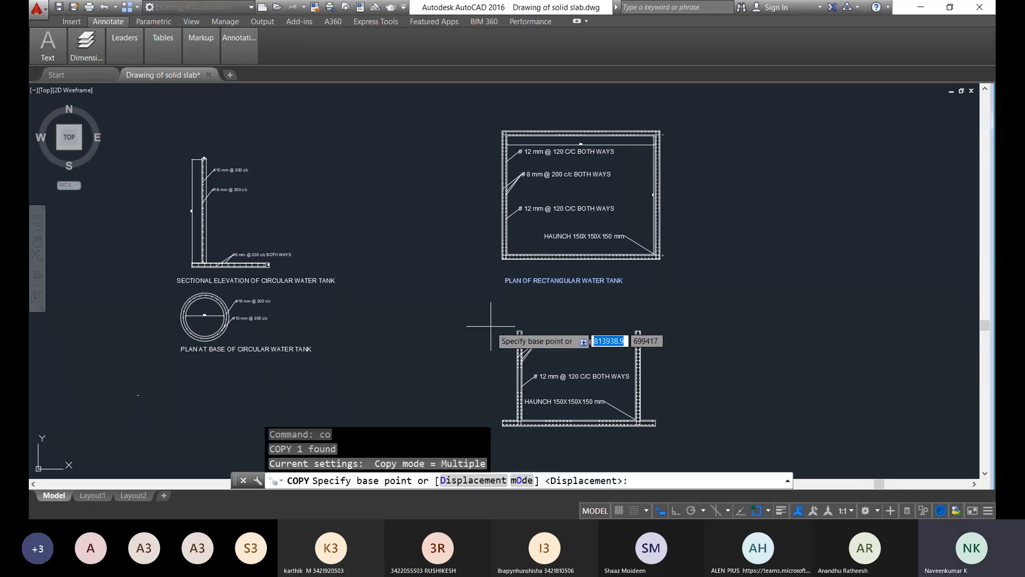
left_click(505, 278)
scroll(502, 396, "down", 4)
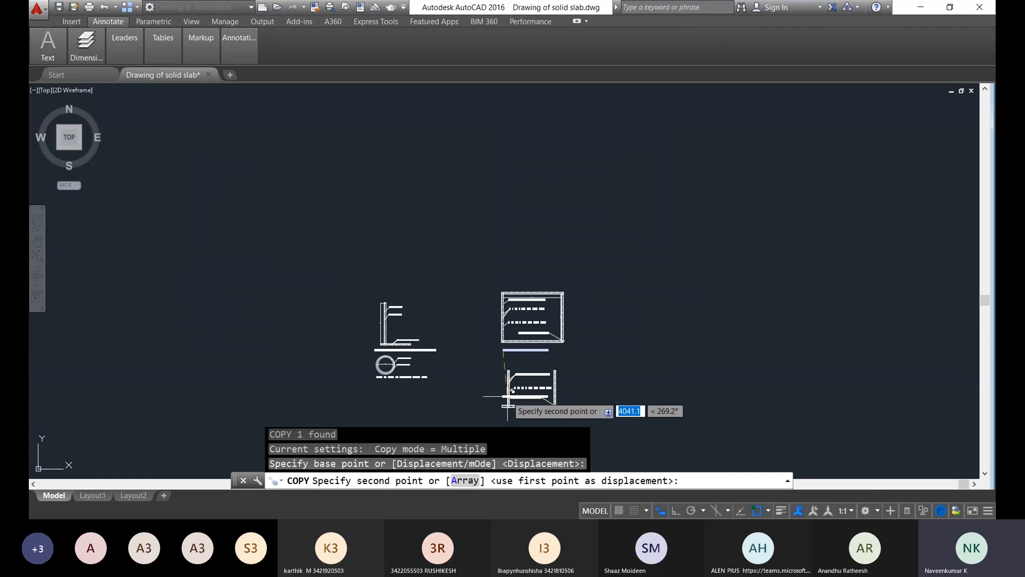
middle_click_drag(507, 396, 485, 241)
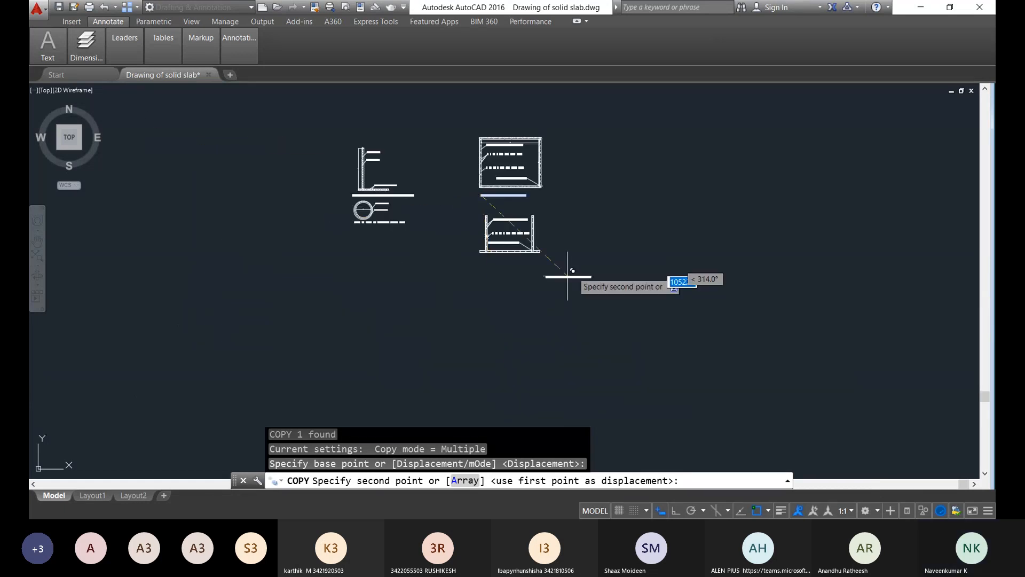
scroll(549, 260, "up", 6)
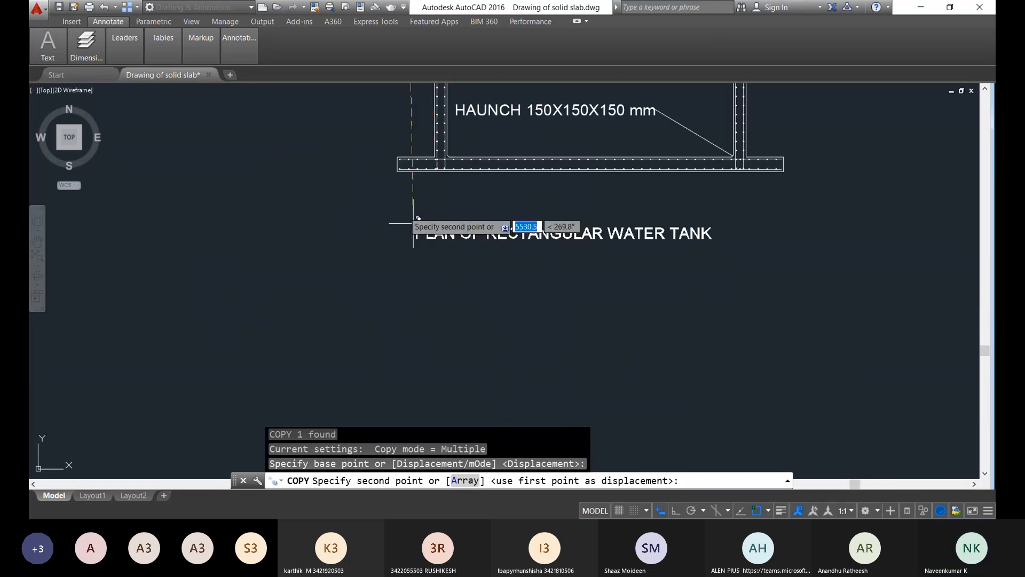
left_click(422, 201)
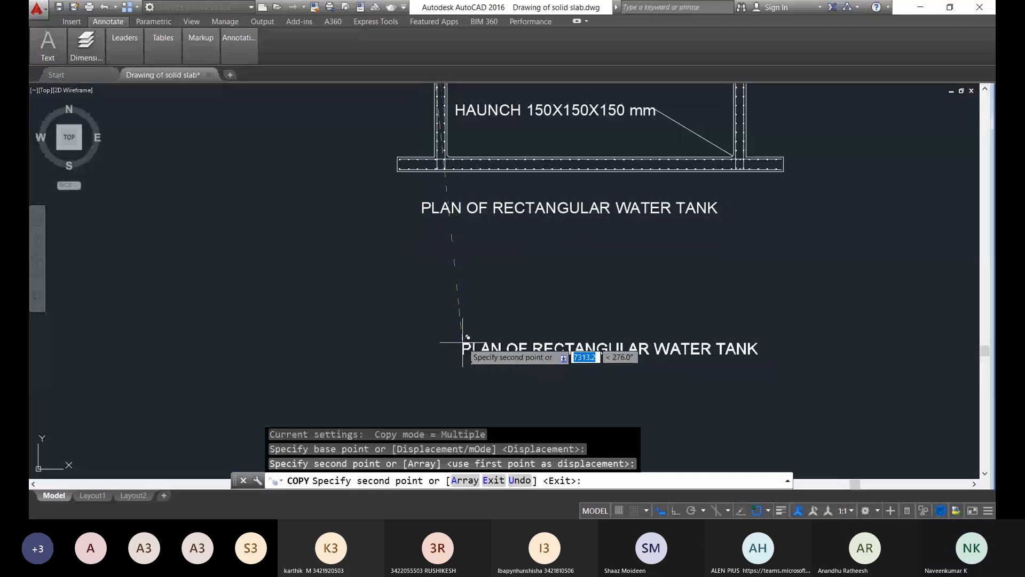
key("Escape")
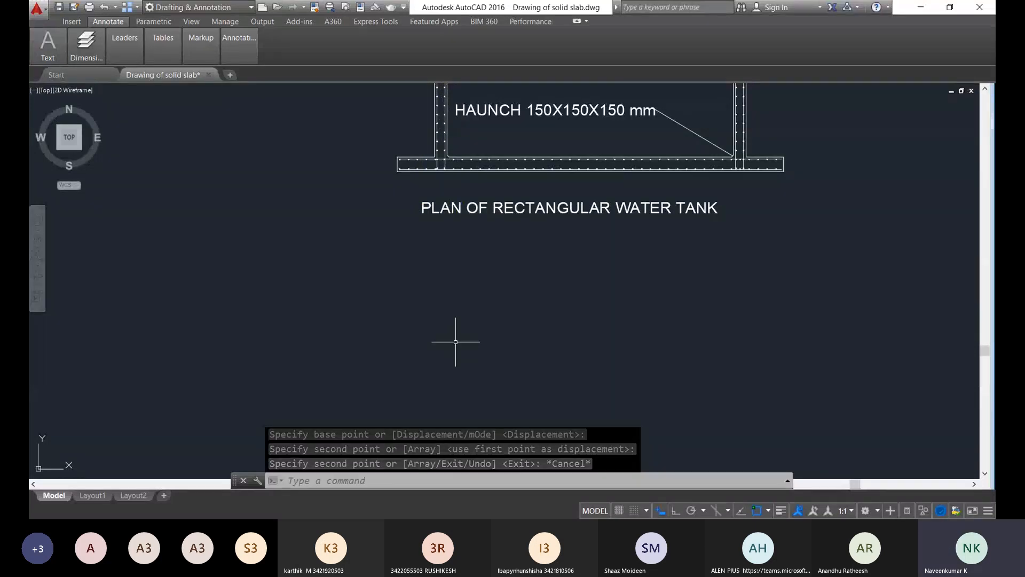
Step: Change the copied title's text to "SECTIONAL ELEVATION OF RECTANGULAR WATER TANK"
double_click(483, 209)
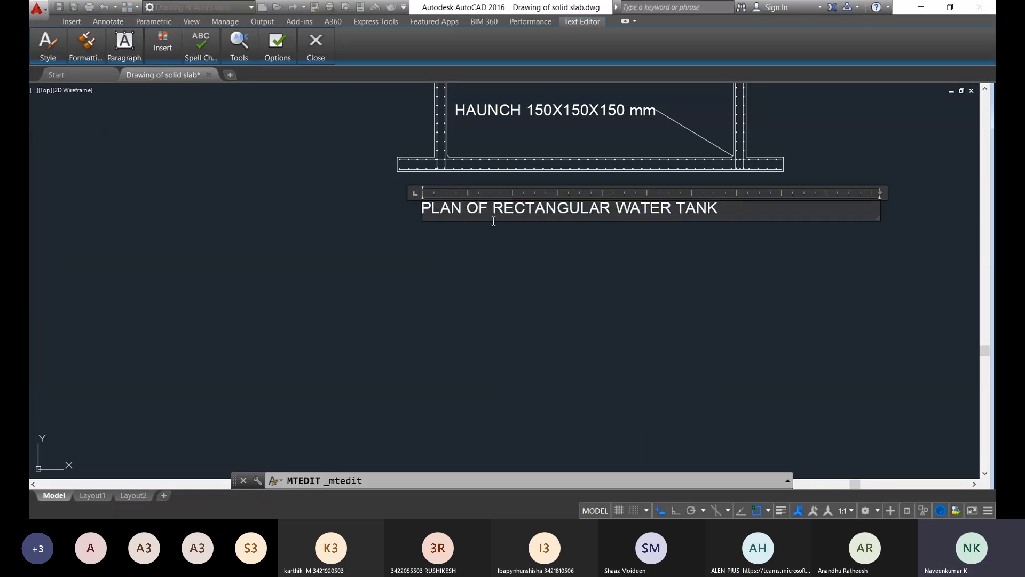
key("BackSpace")
key("BackSpace")
key("BackSpace")
key("BackSpace")
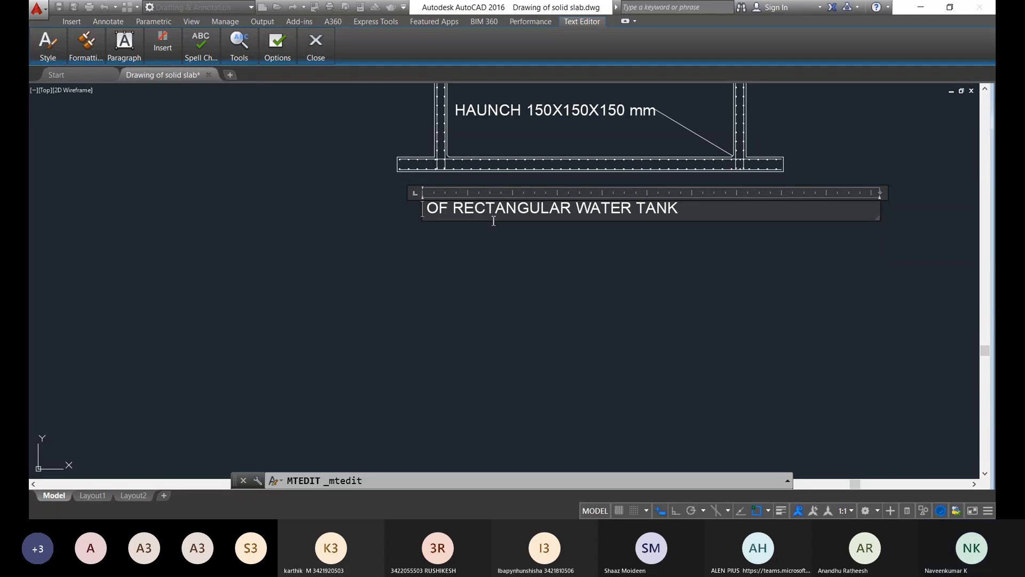
type("SECTIONAL ")
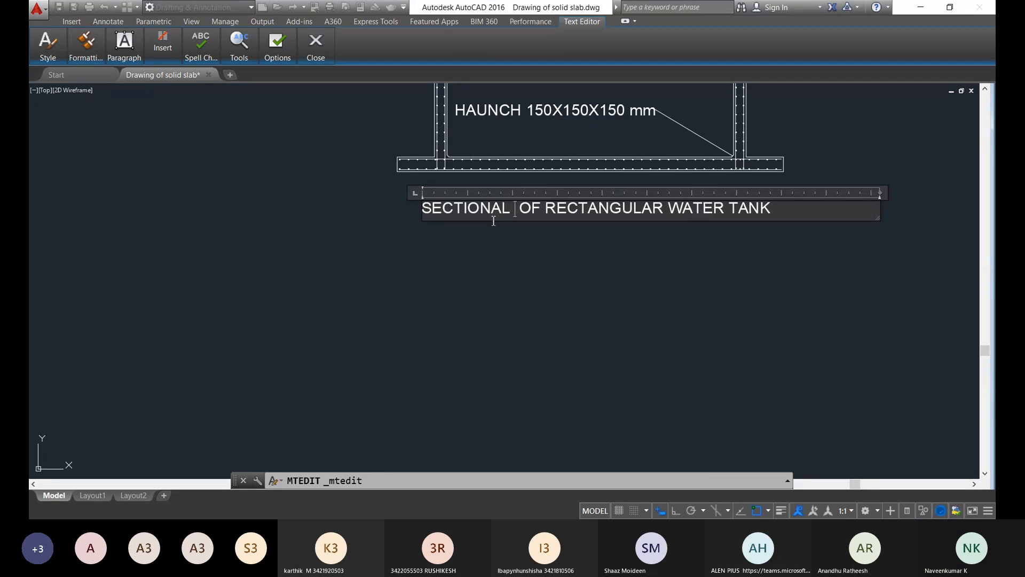
type("ELEVA")
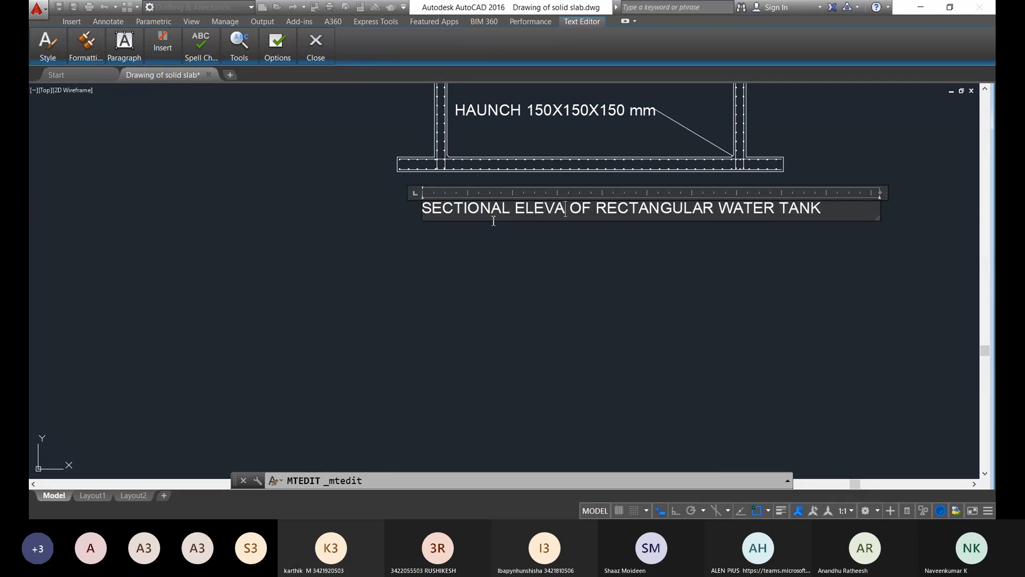
type("TION")
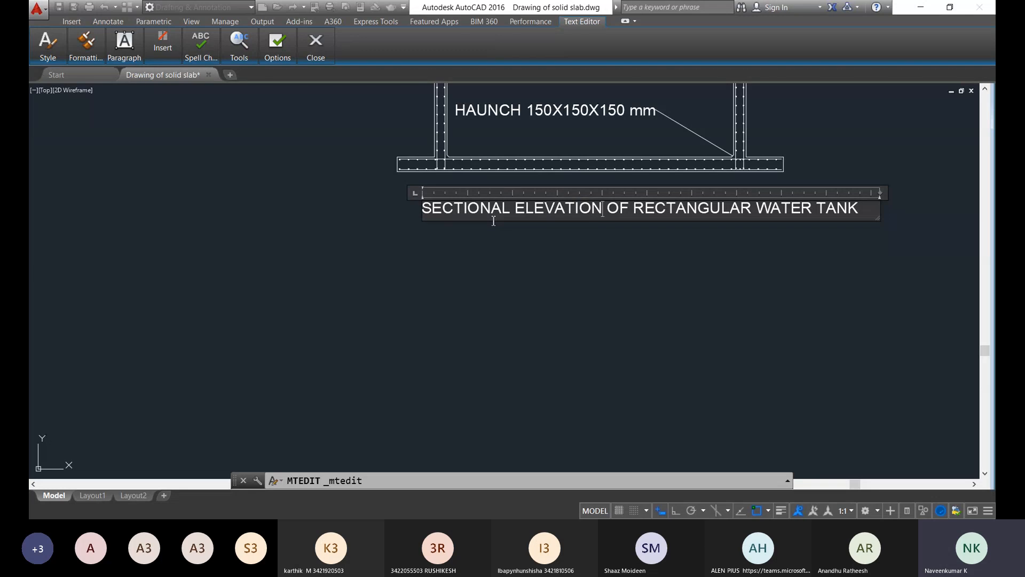
key("Delete")
left_click(562, 310)
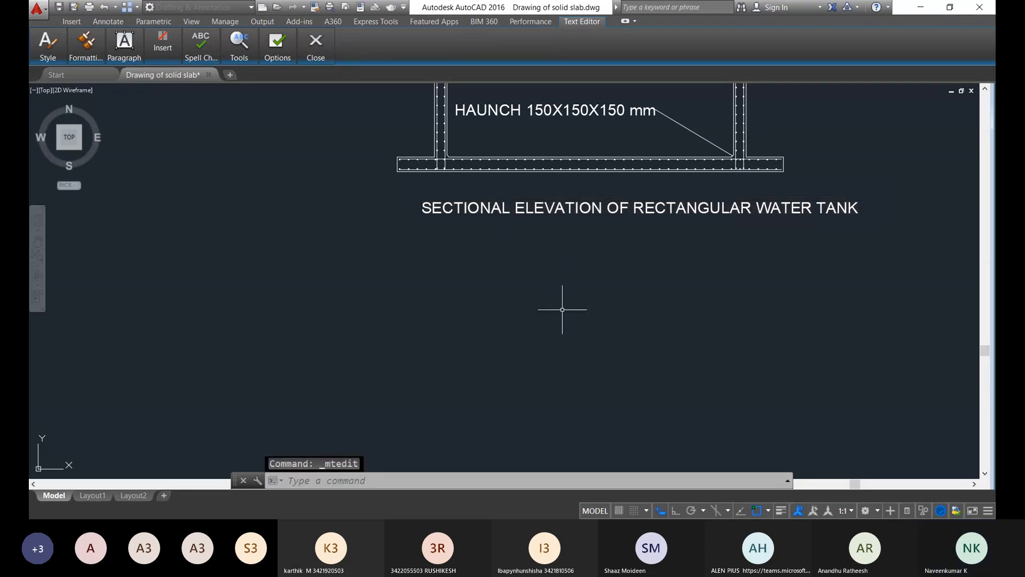